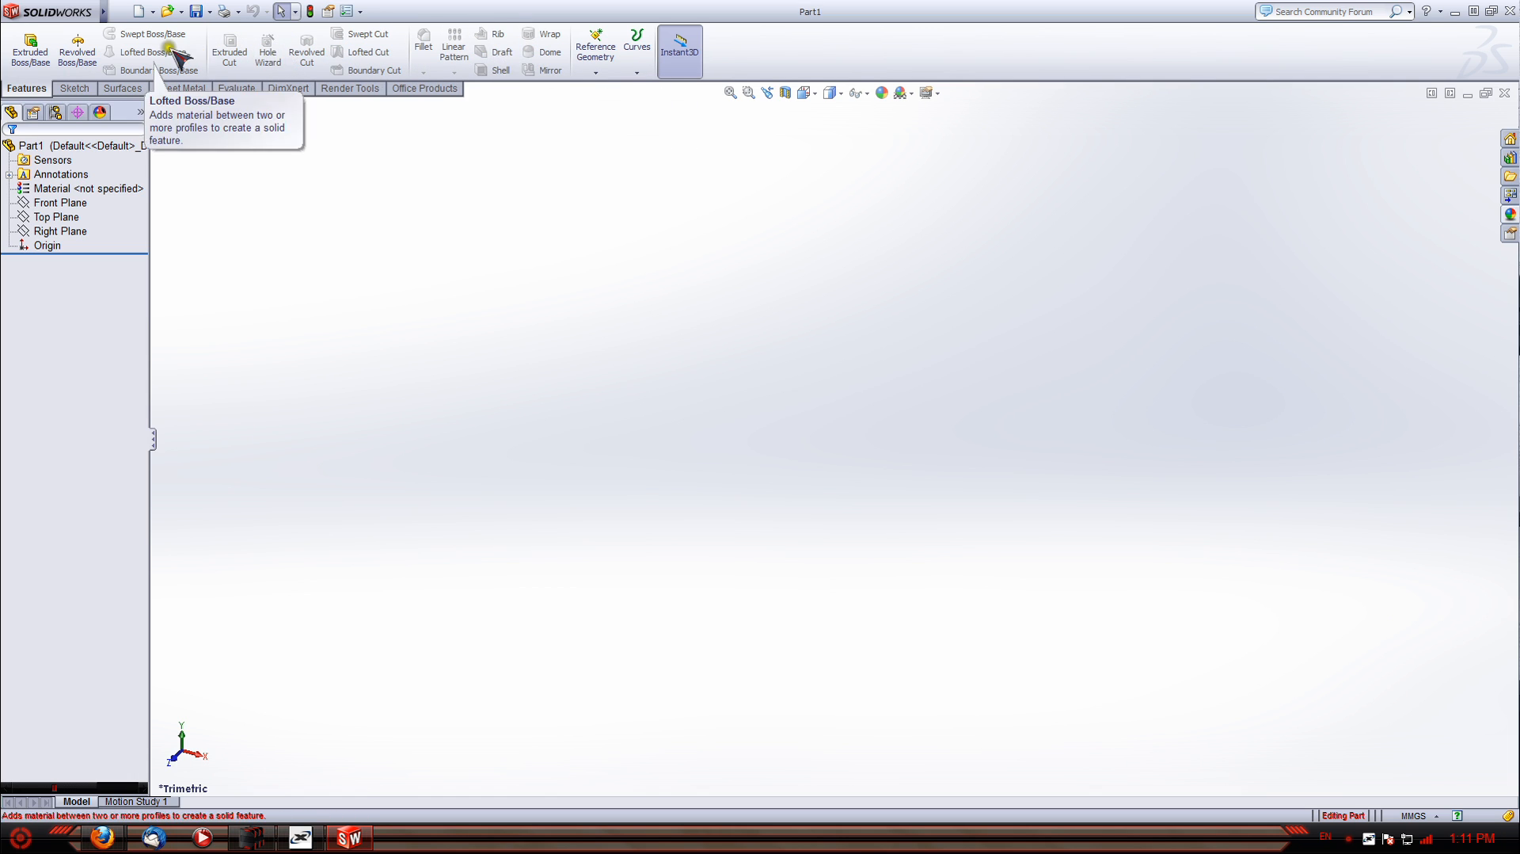
Review the Sketch, Surfaces, Sheet Metal, Evaluate, DimXpert, Render Tools and Office Products command sets and the list of available sets
left_click(76, 89)
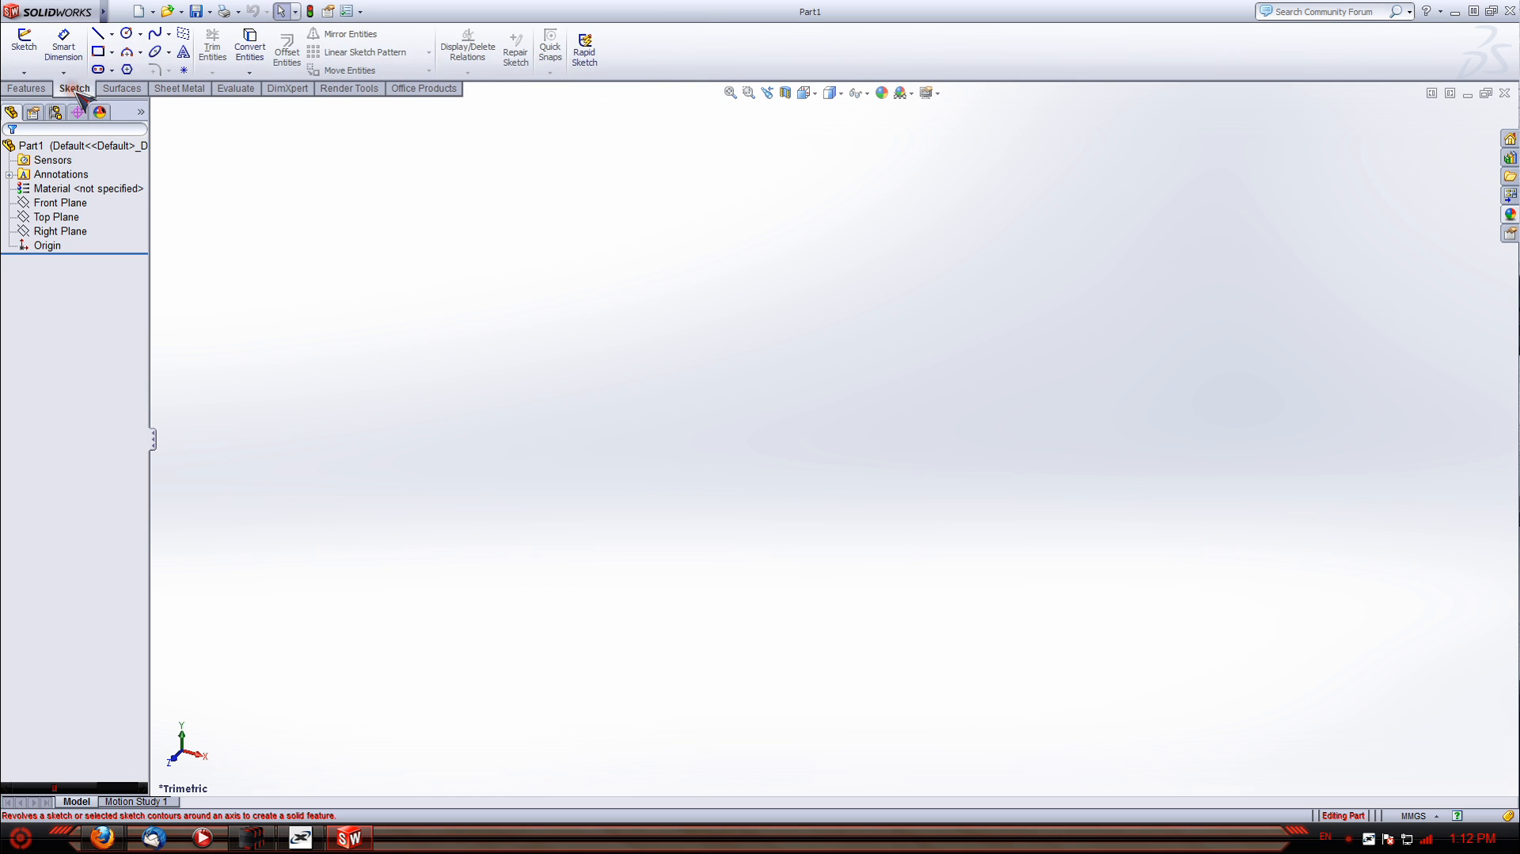
left_click(126, 88)
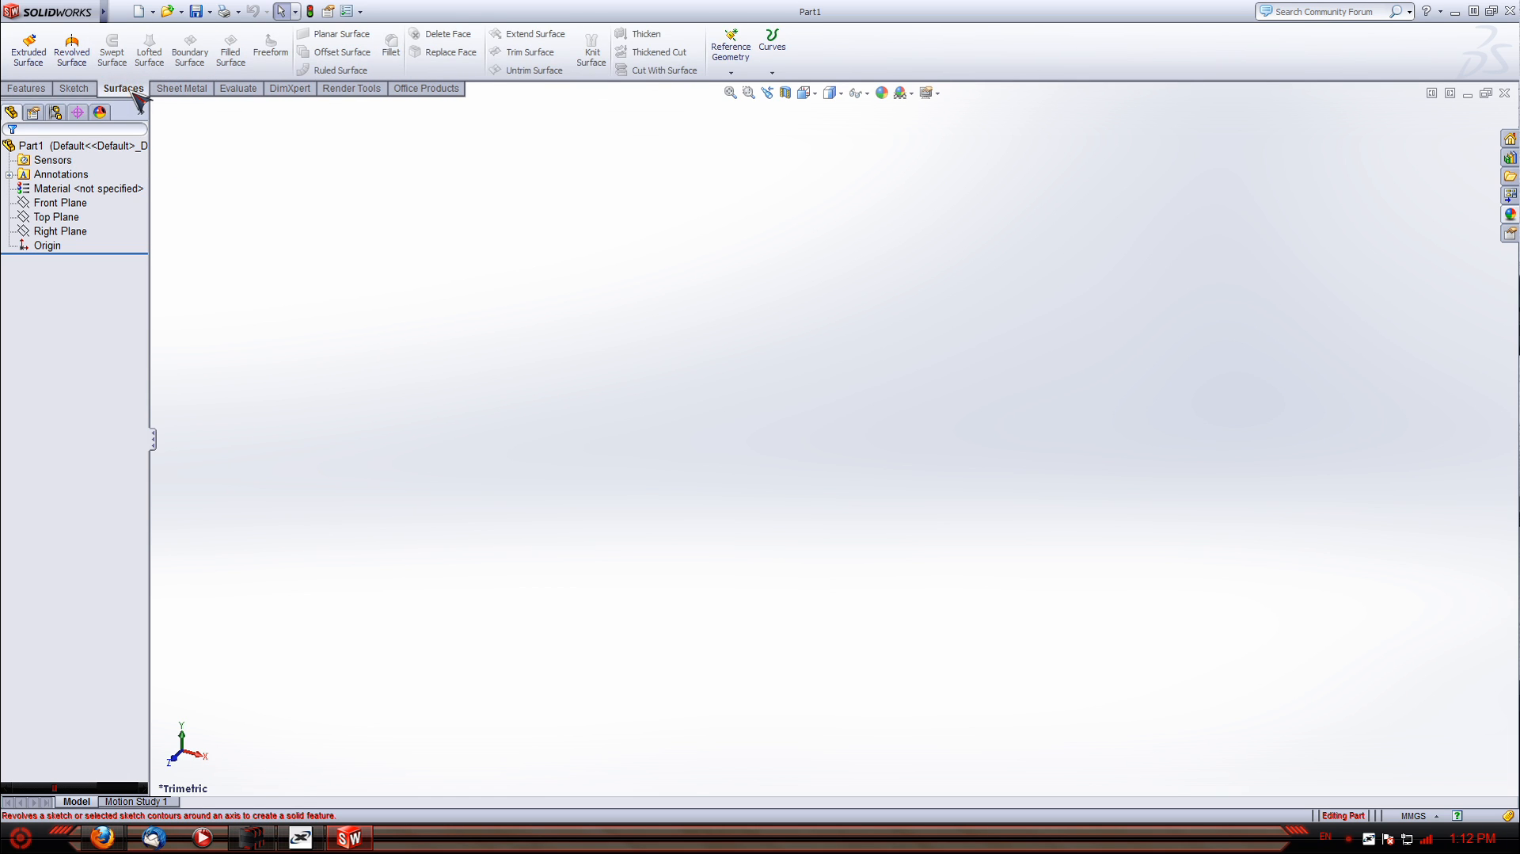
left_click(184, 88)
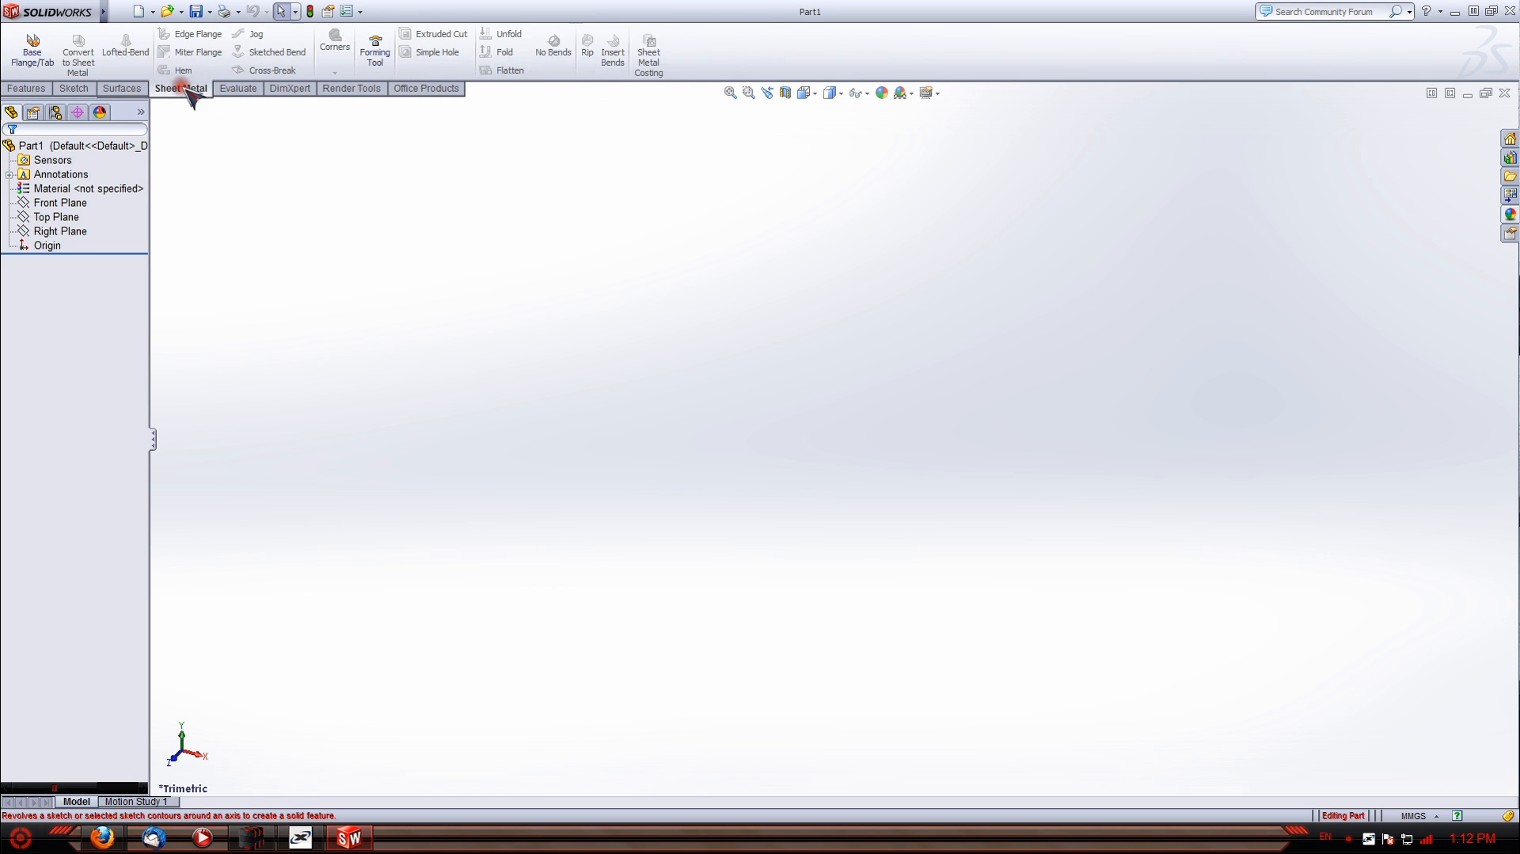
left_click(239, 89)
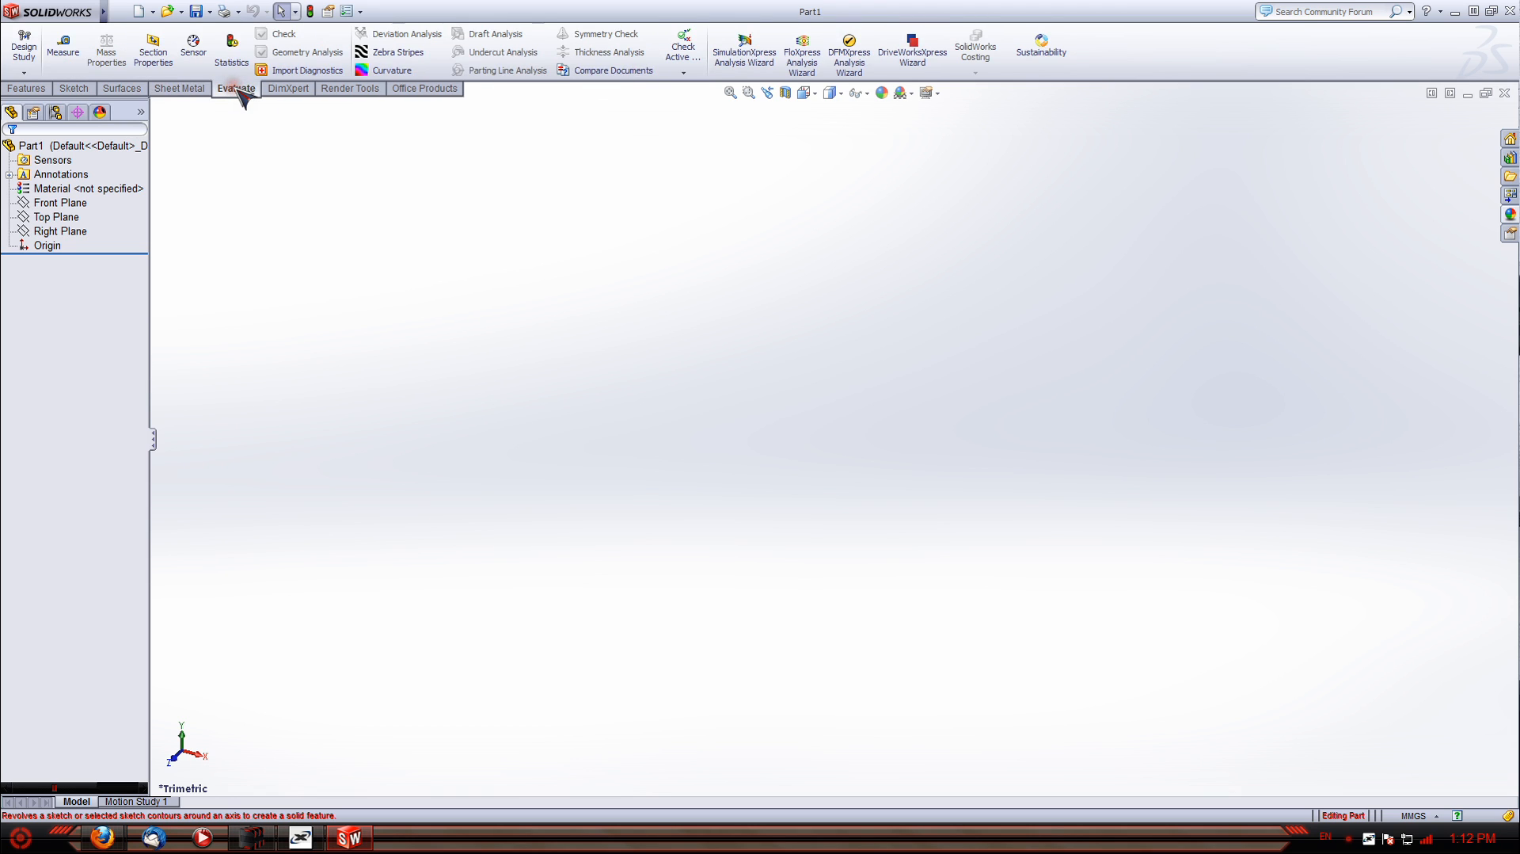
left_click(290, 89)
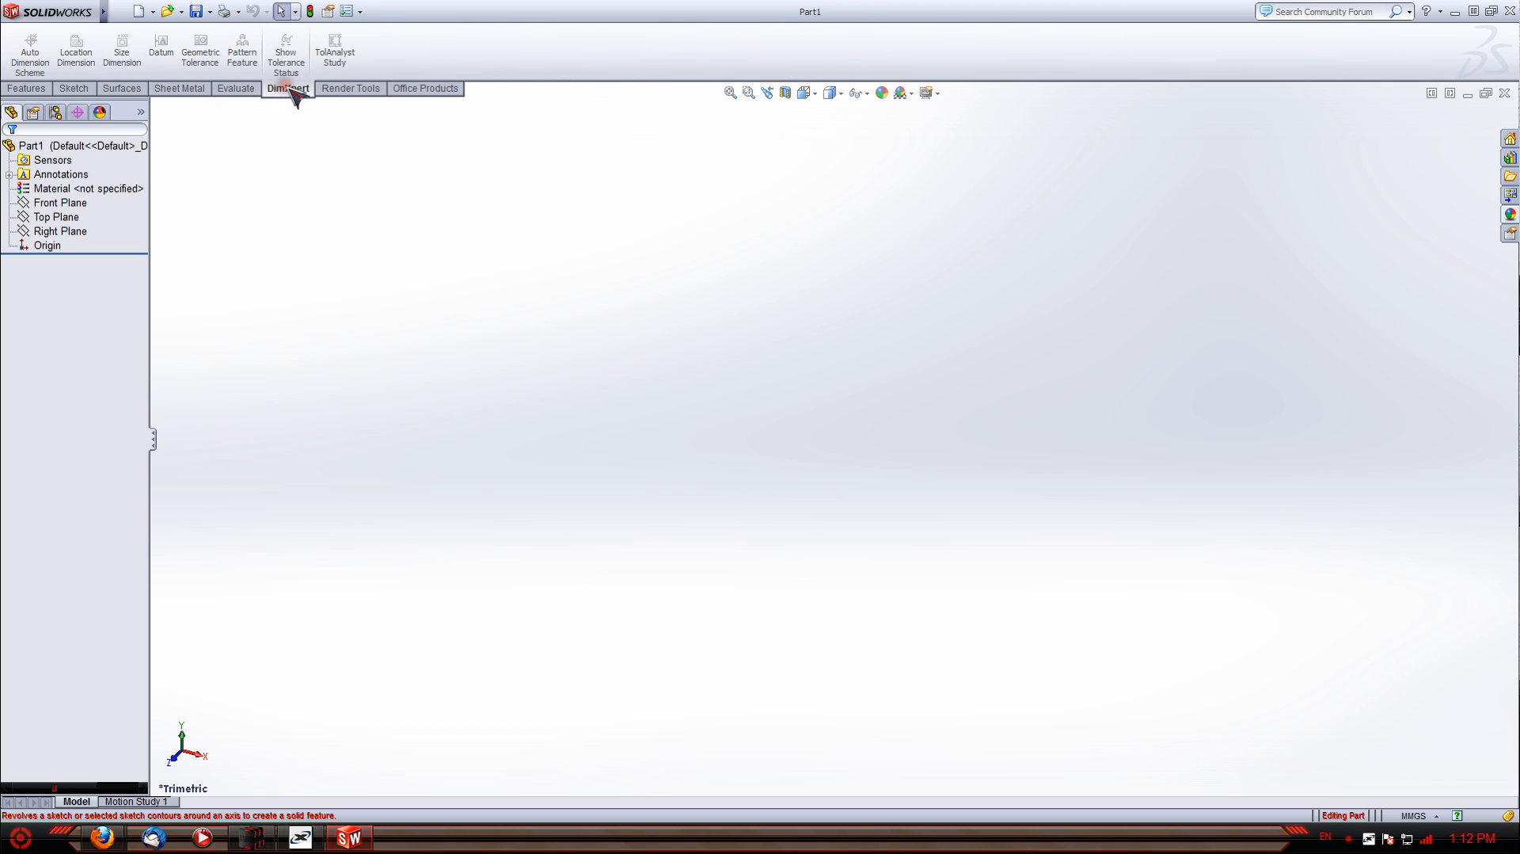
left_click(350, 89)
left_click(417, 89)
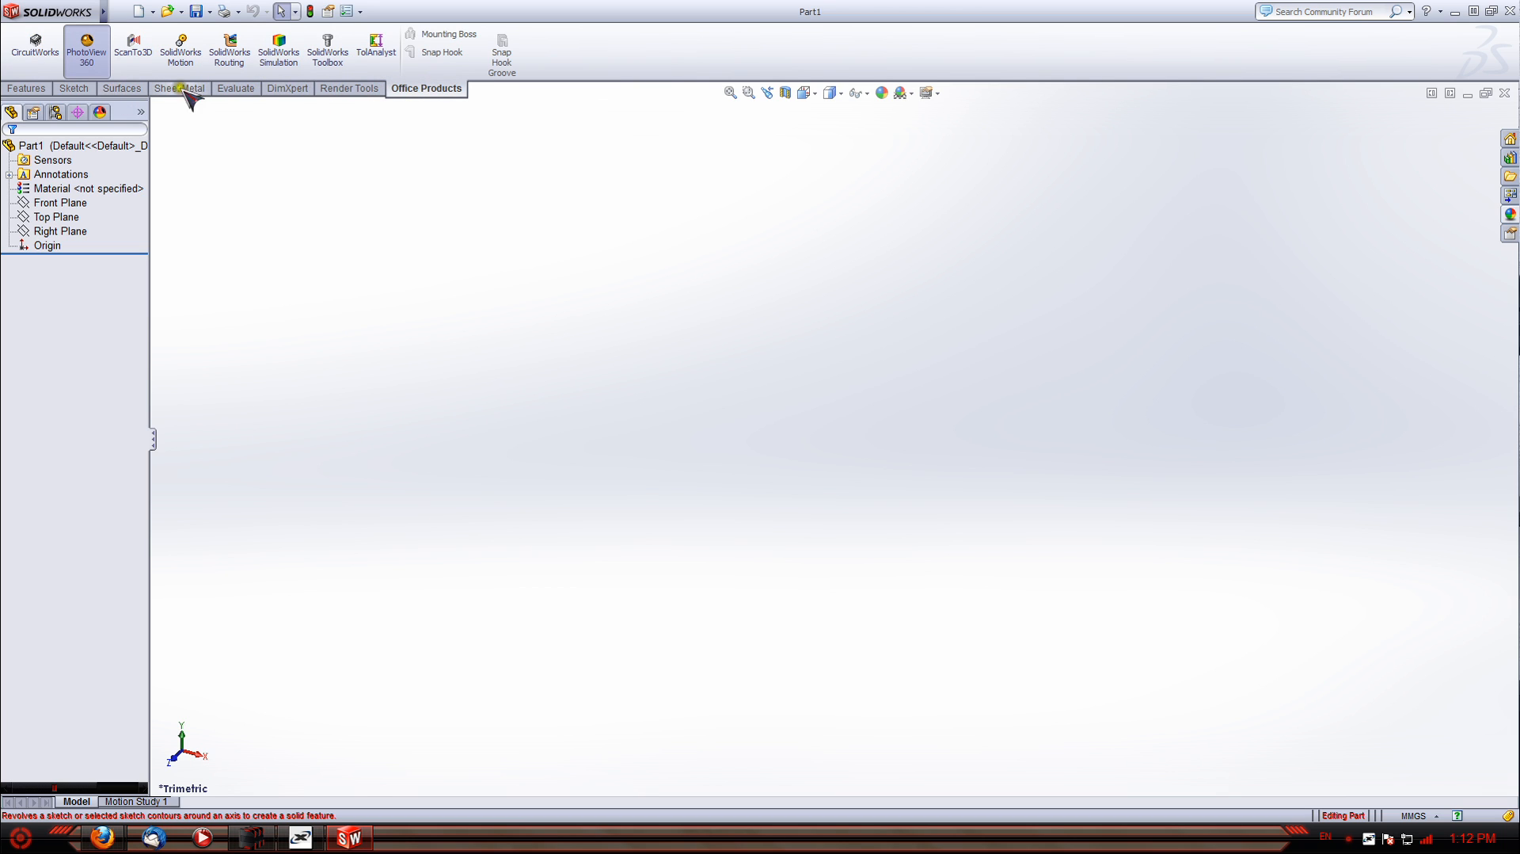
right_click(341, 91)
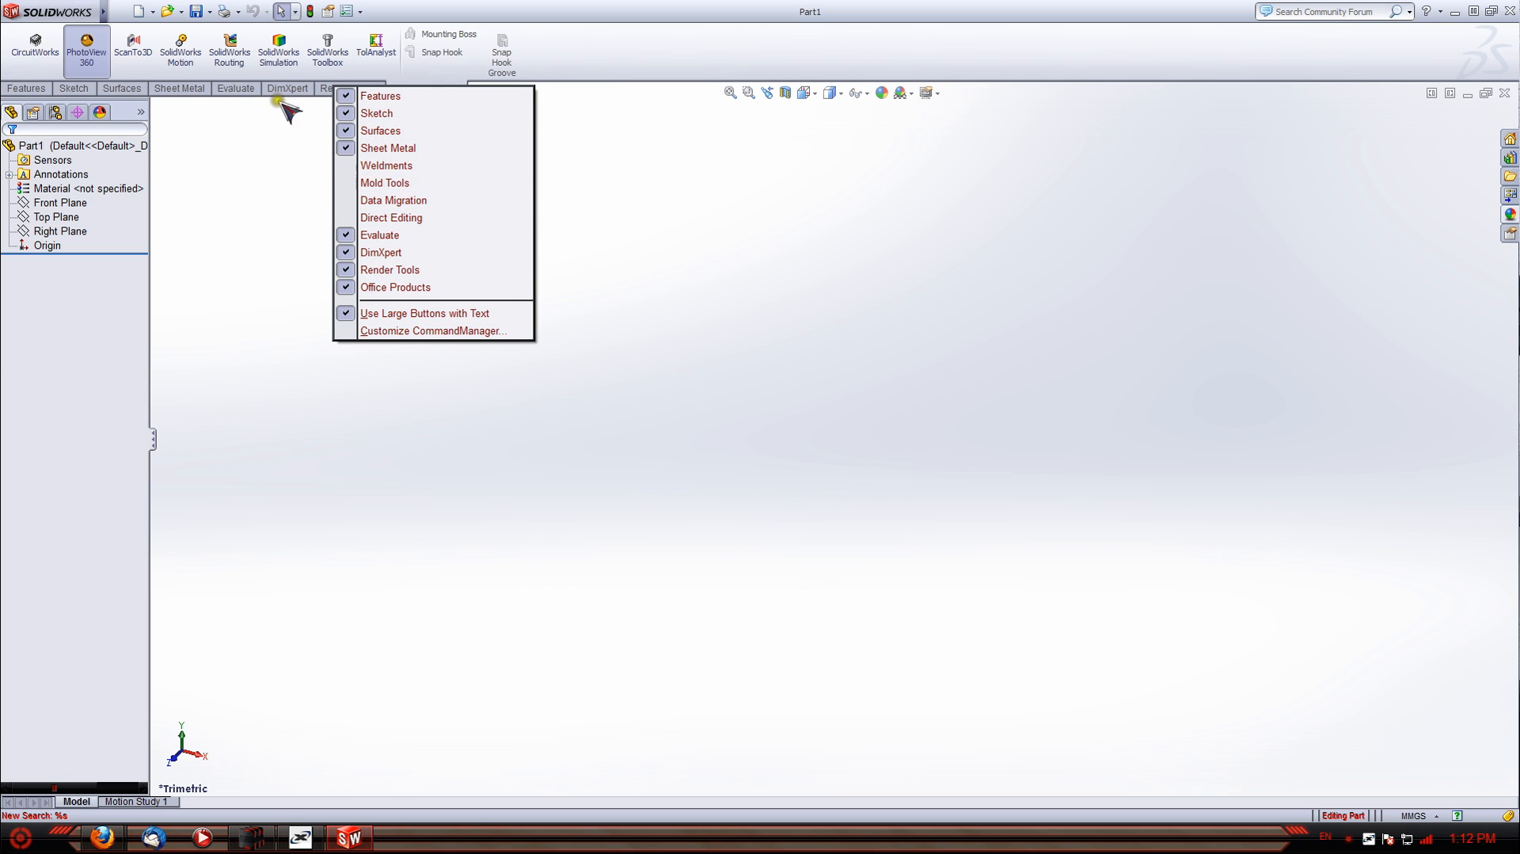
left_click(129, 89)
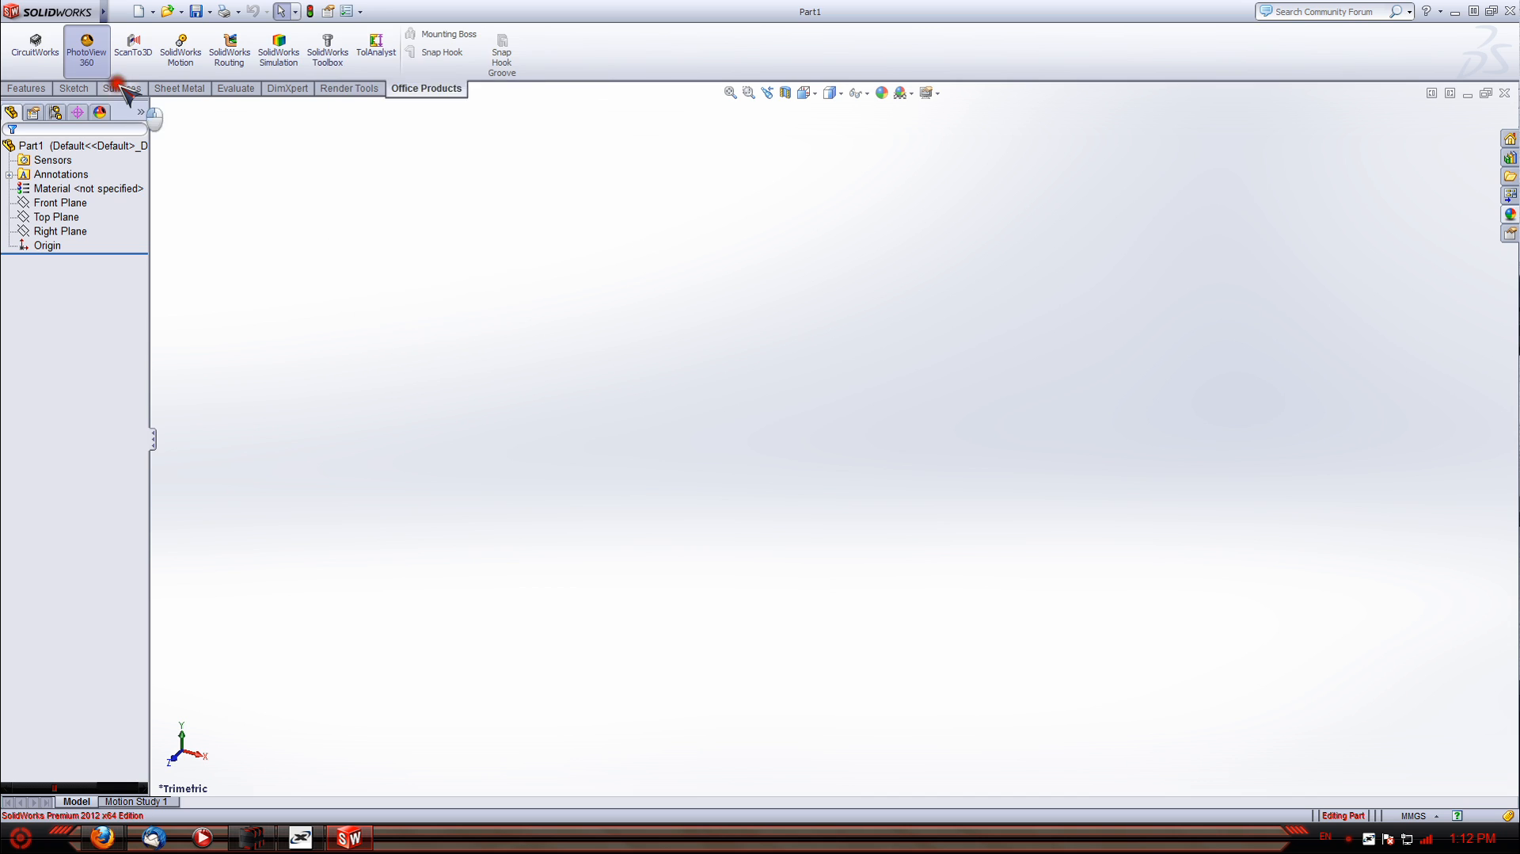
Compare the available sketching commands with the commands for creating solid features
left_click(73, 89)
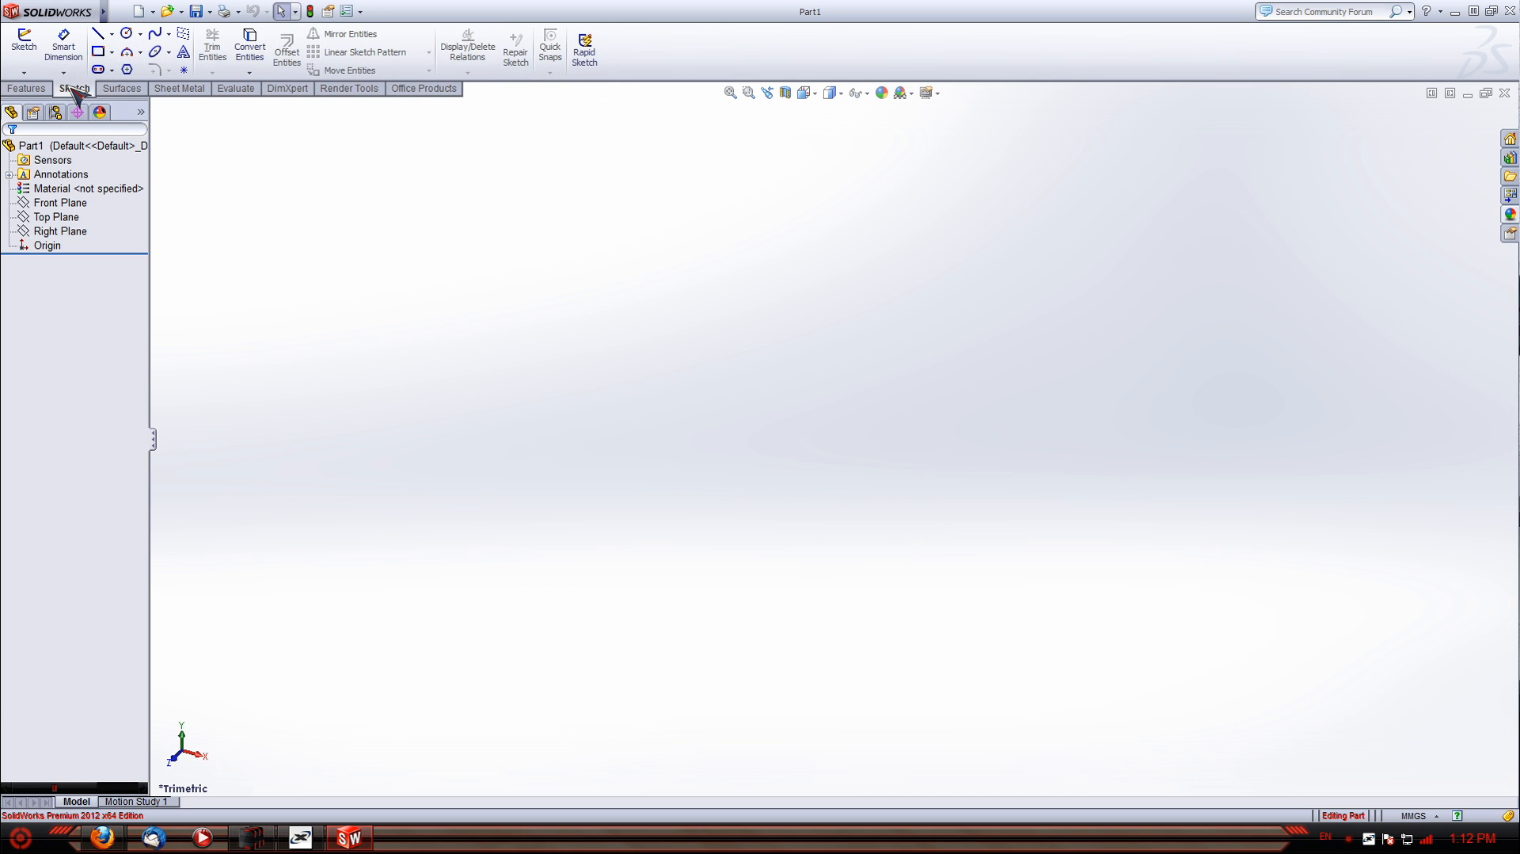
left_click(48, 86)
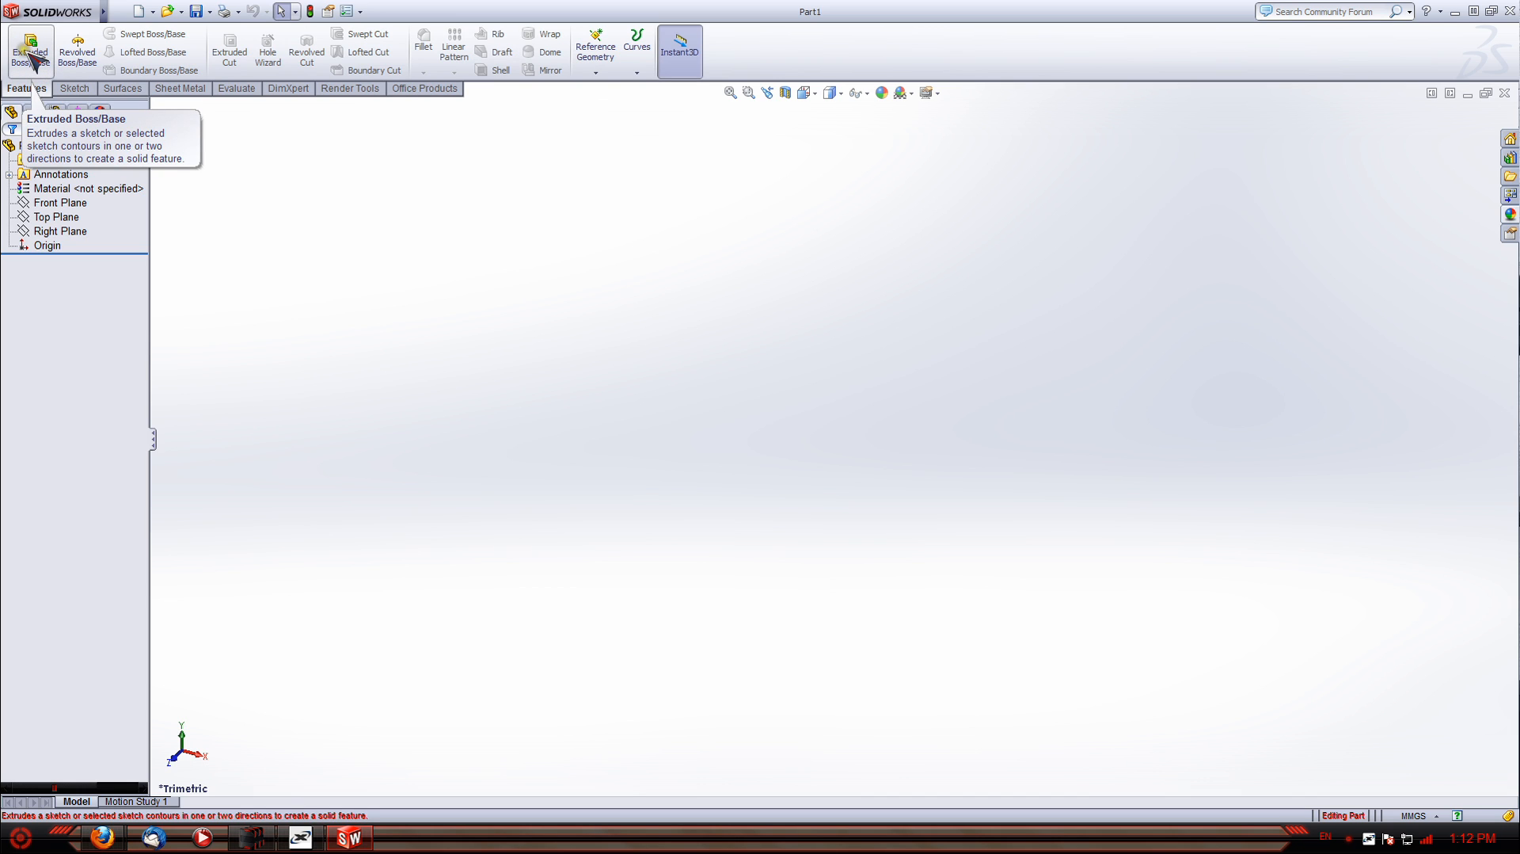
left_click(61, 85)
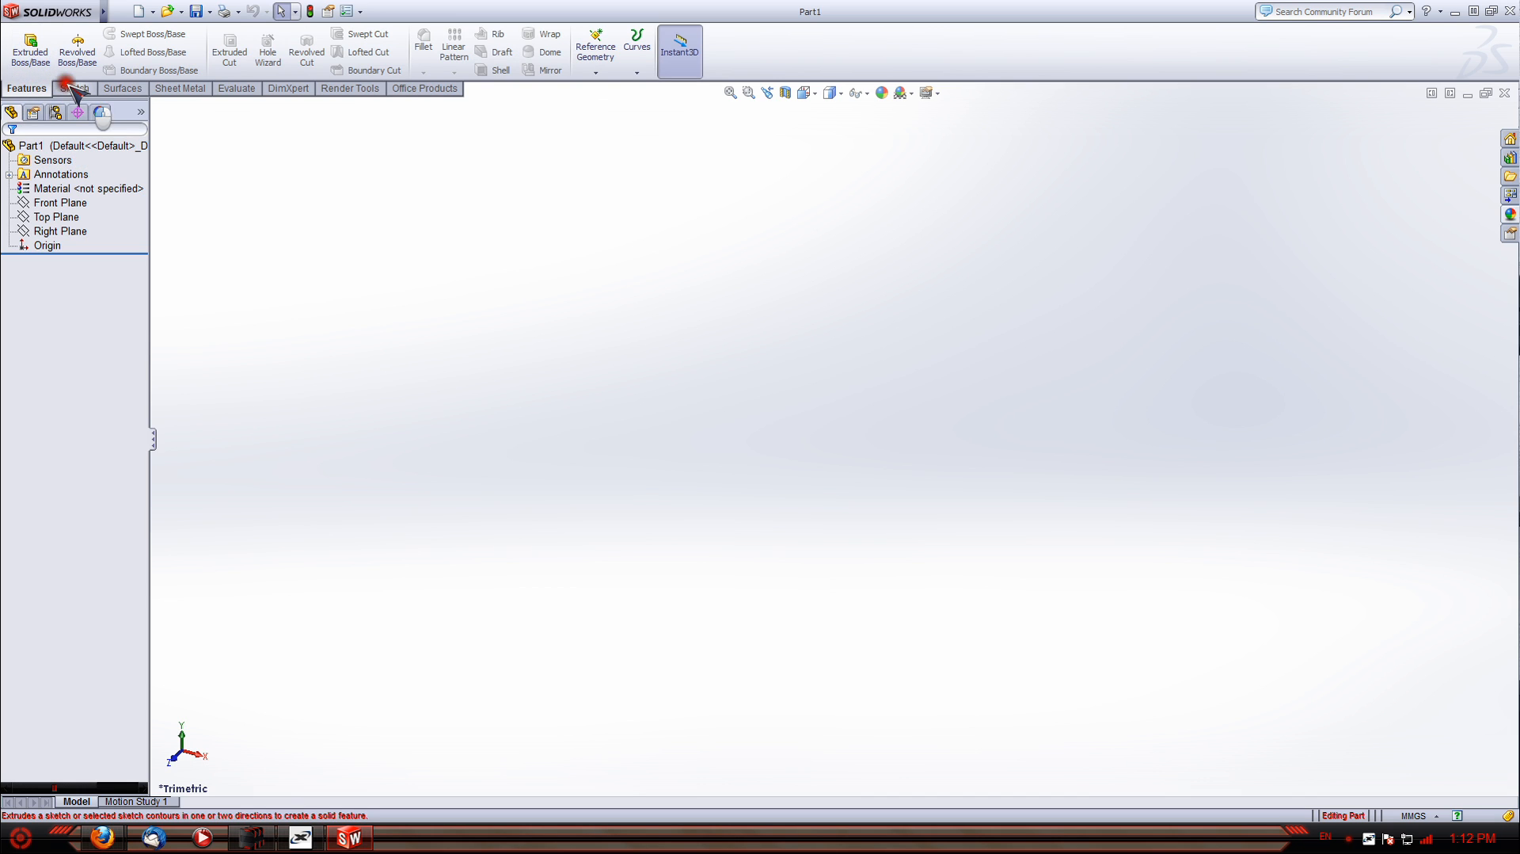
left_click(67, 85)
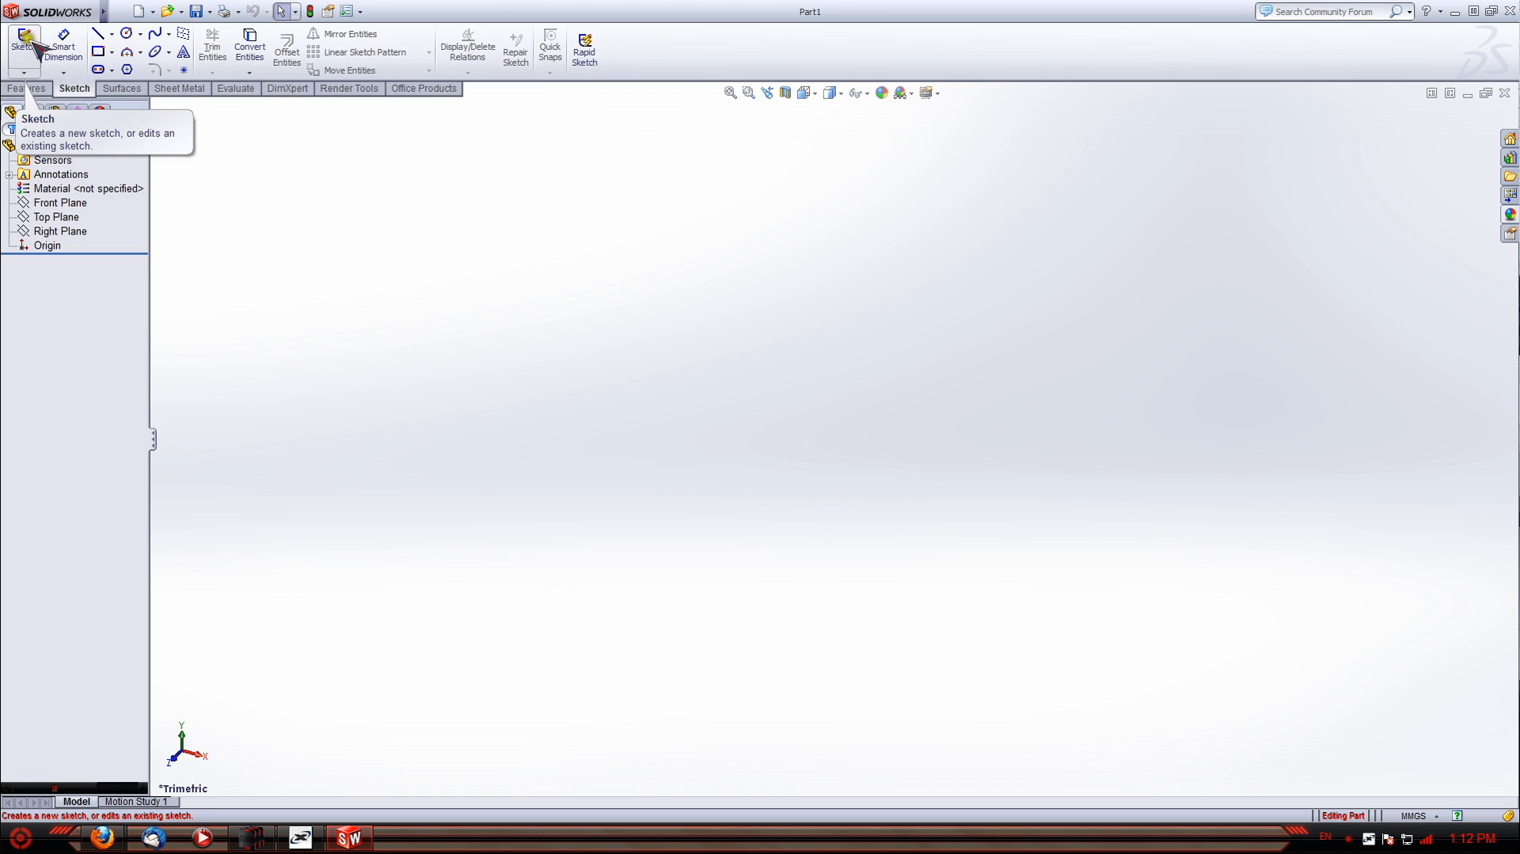
left_click(27, 88)
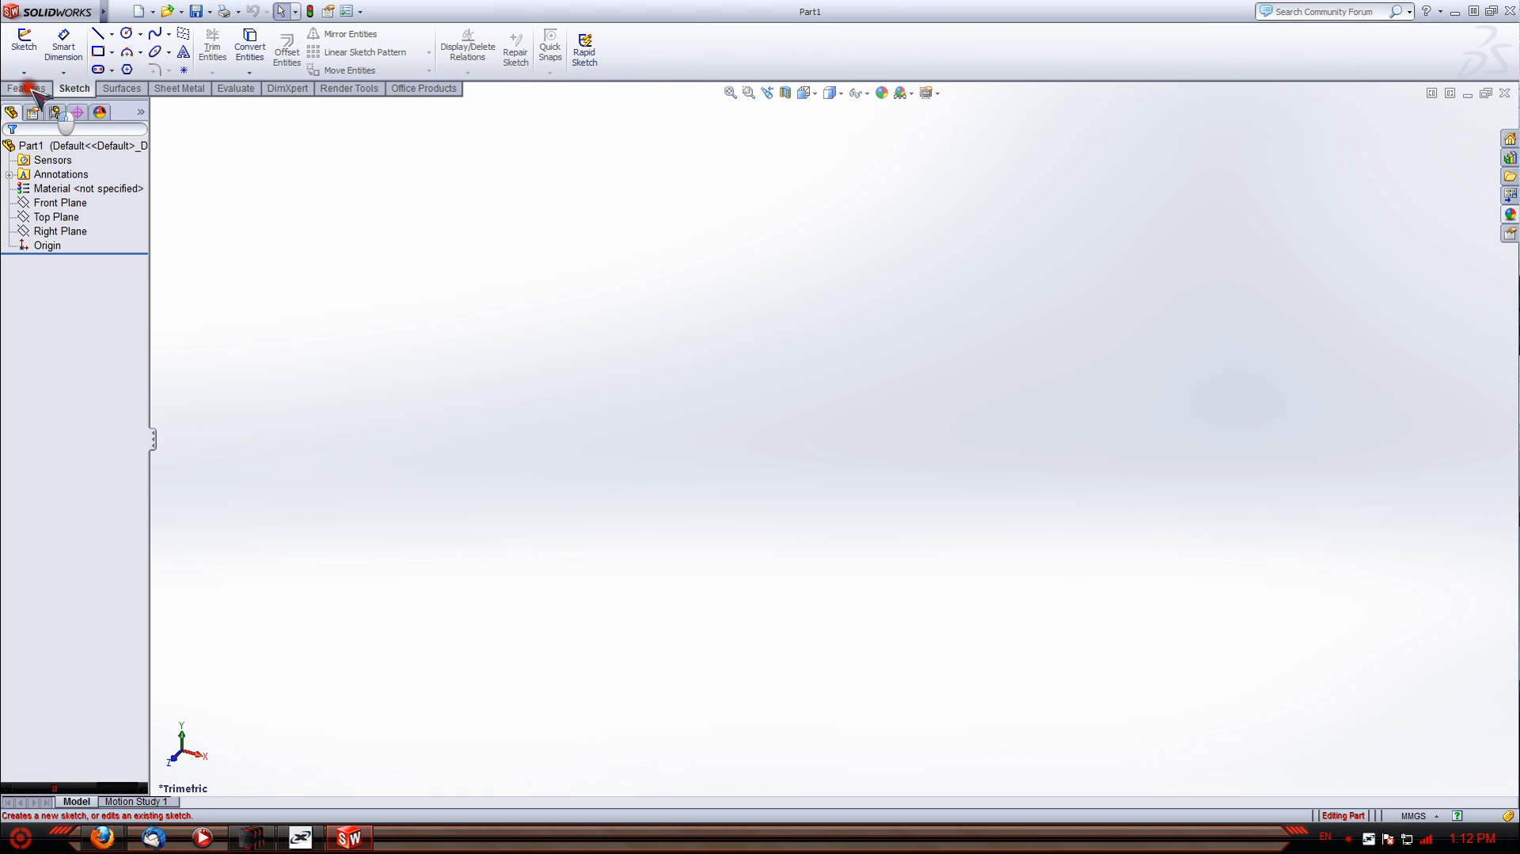
Start a new sketch on the Front Plane
left_click(75, 88)
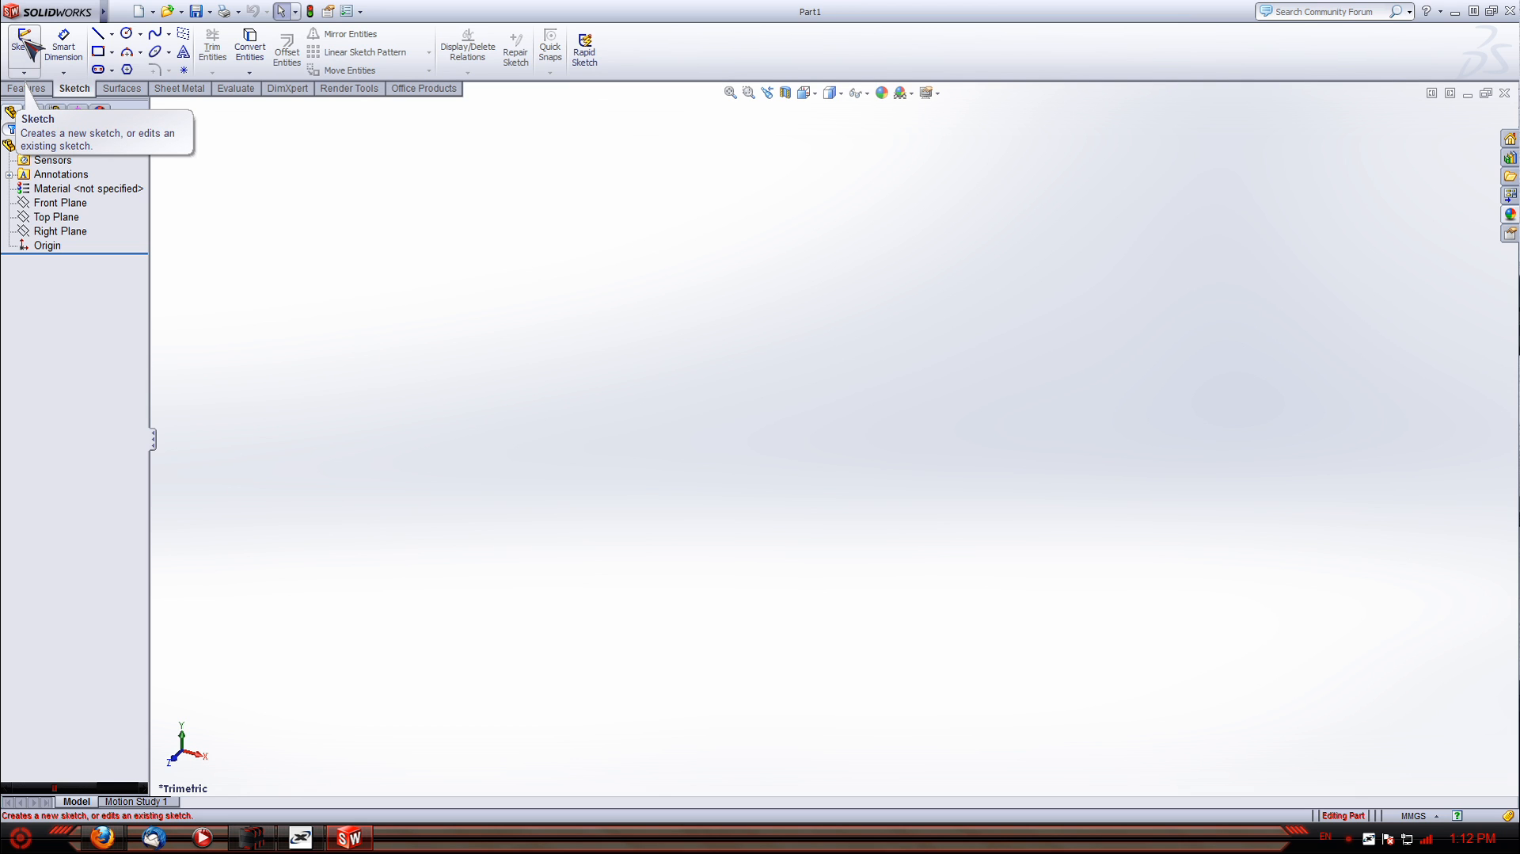
left_click(25, 44)
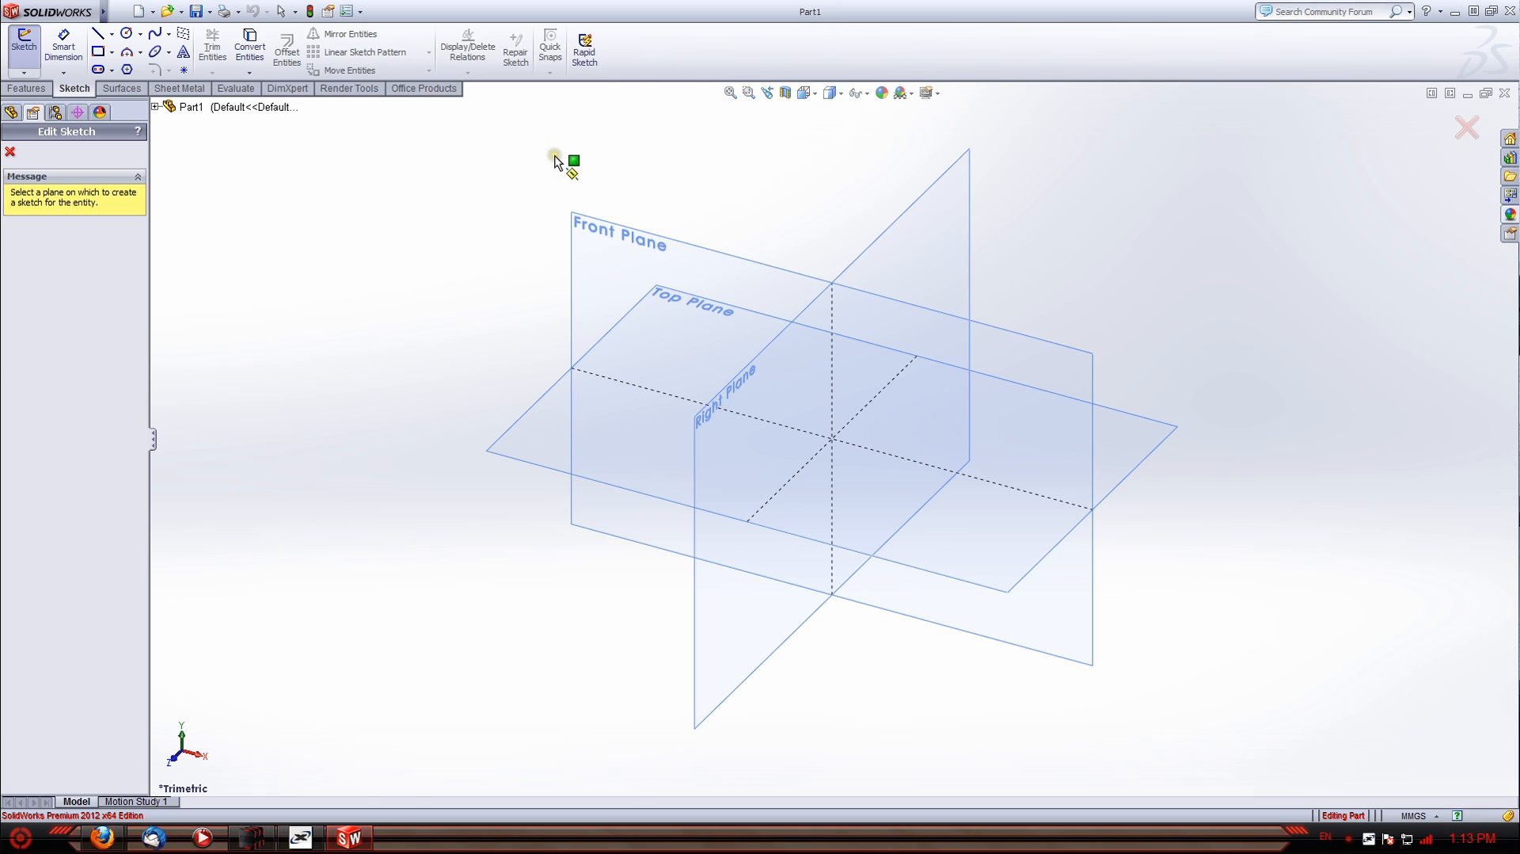
left_click(588, 224)
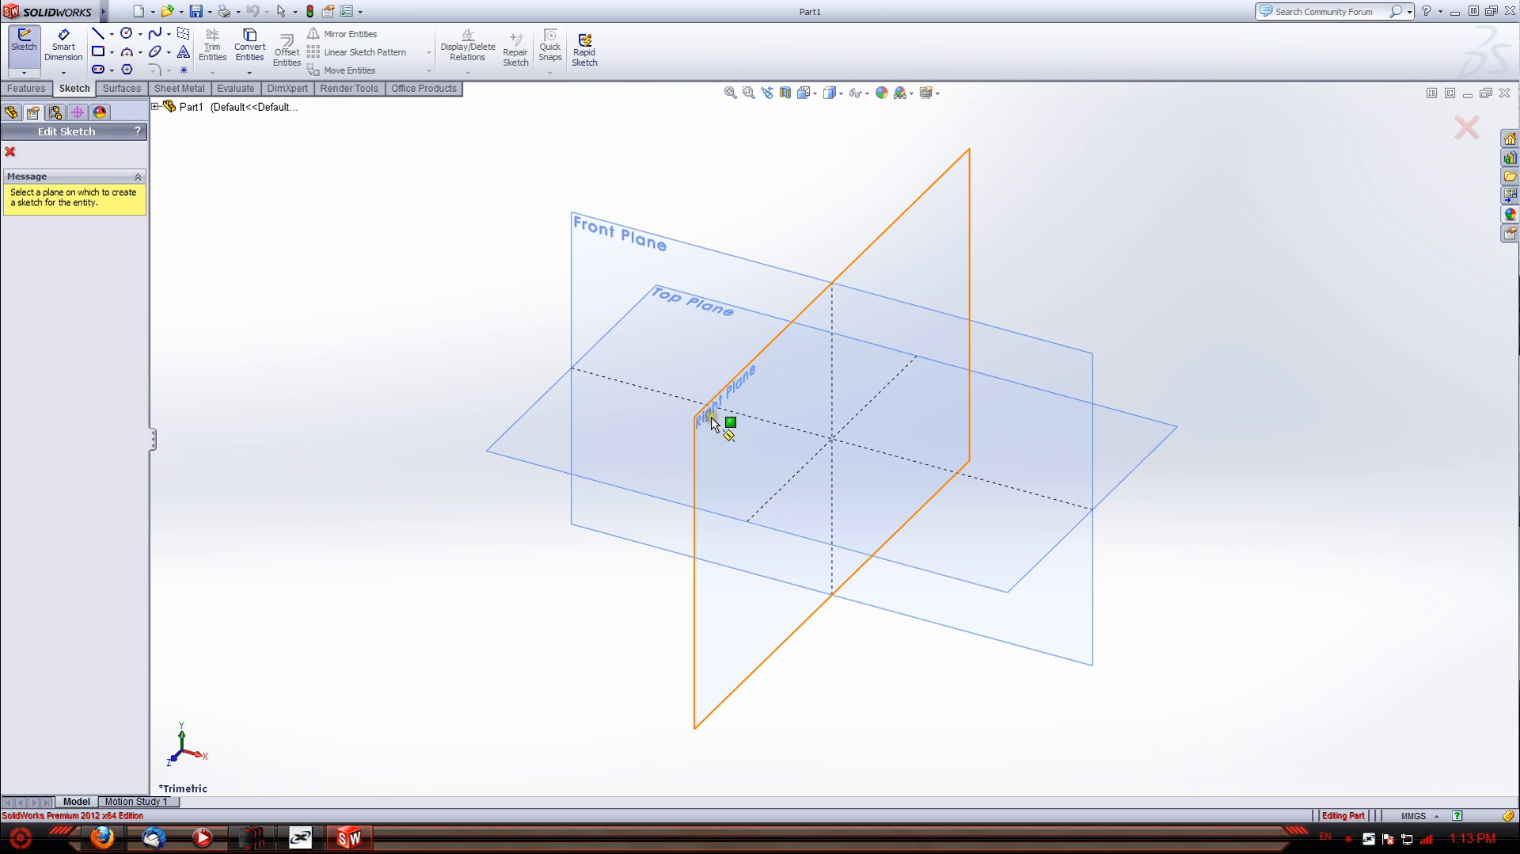
left_click(696, 398)
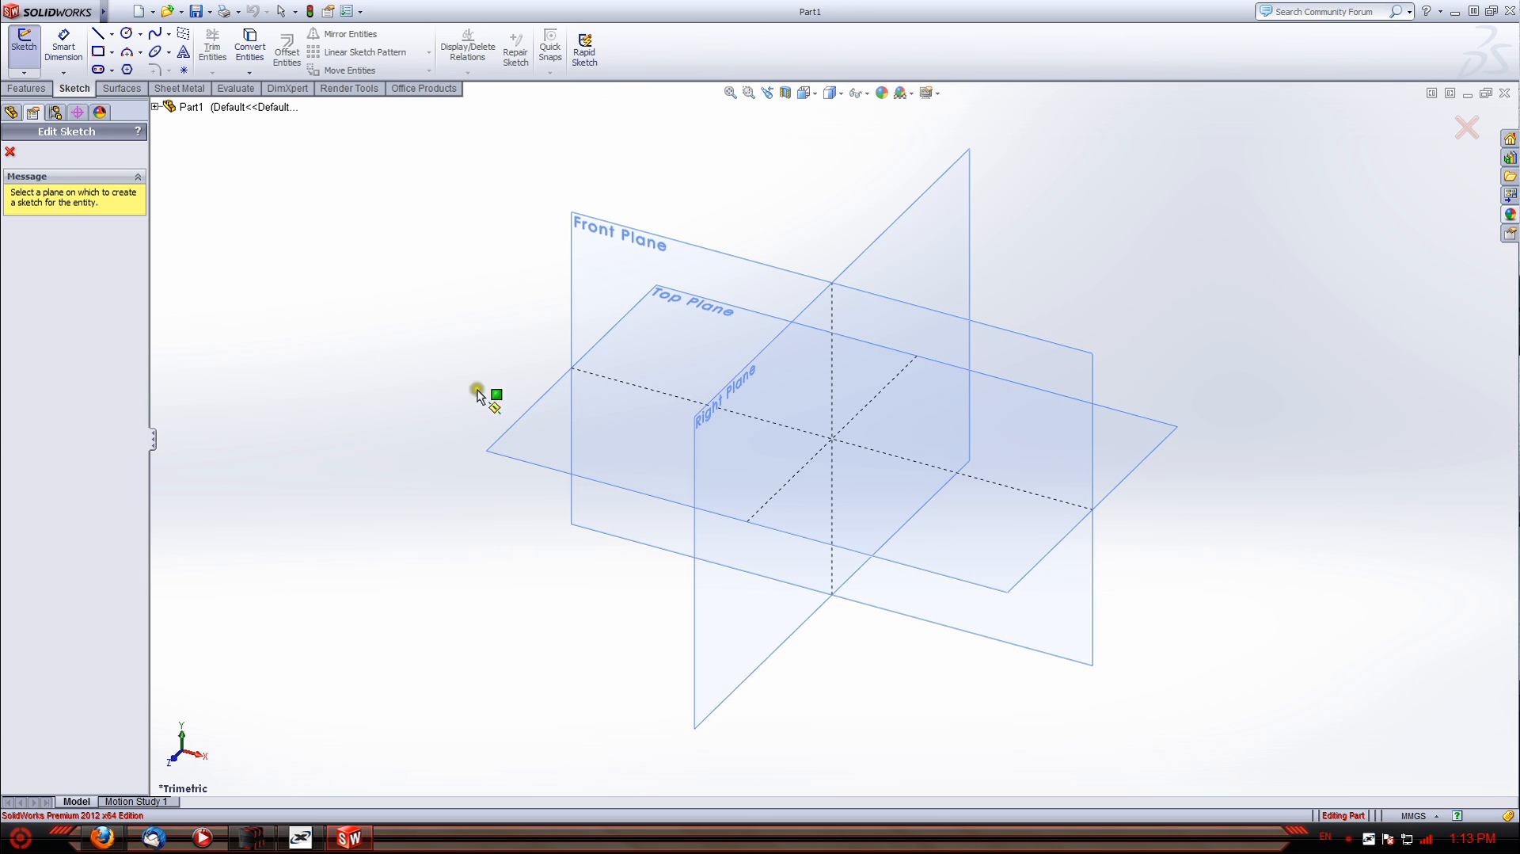
left_click(589, 224)
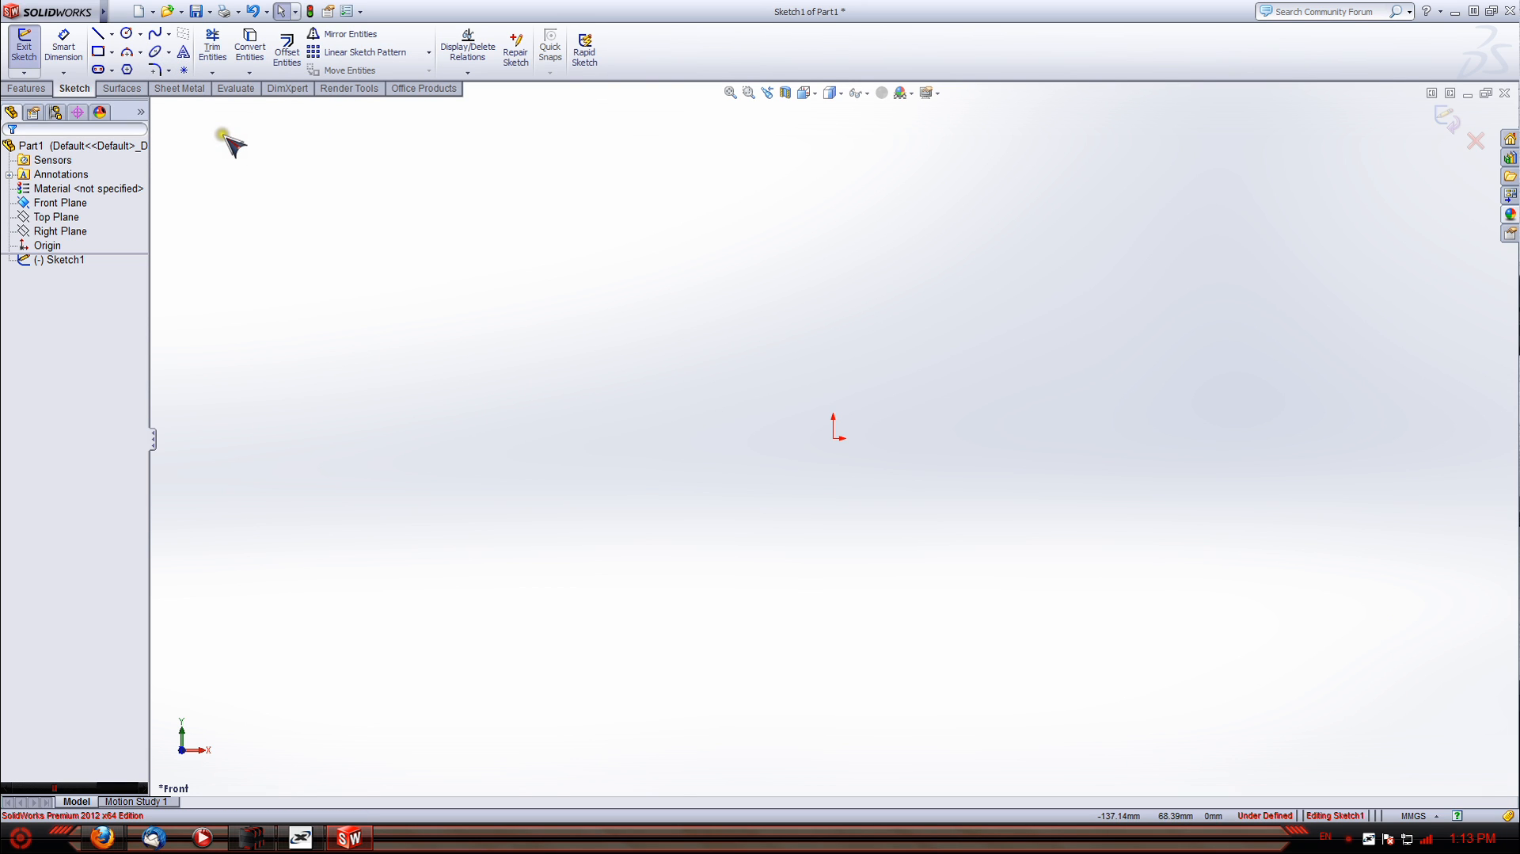
Sketch a solid line above the origin, sloping gently down from its left end to its right end
left_click(99, 36)
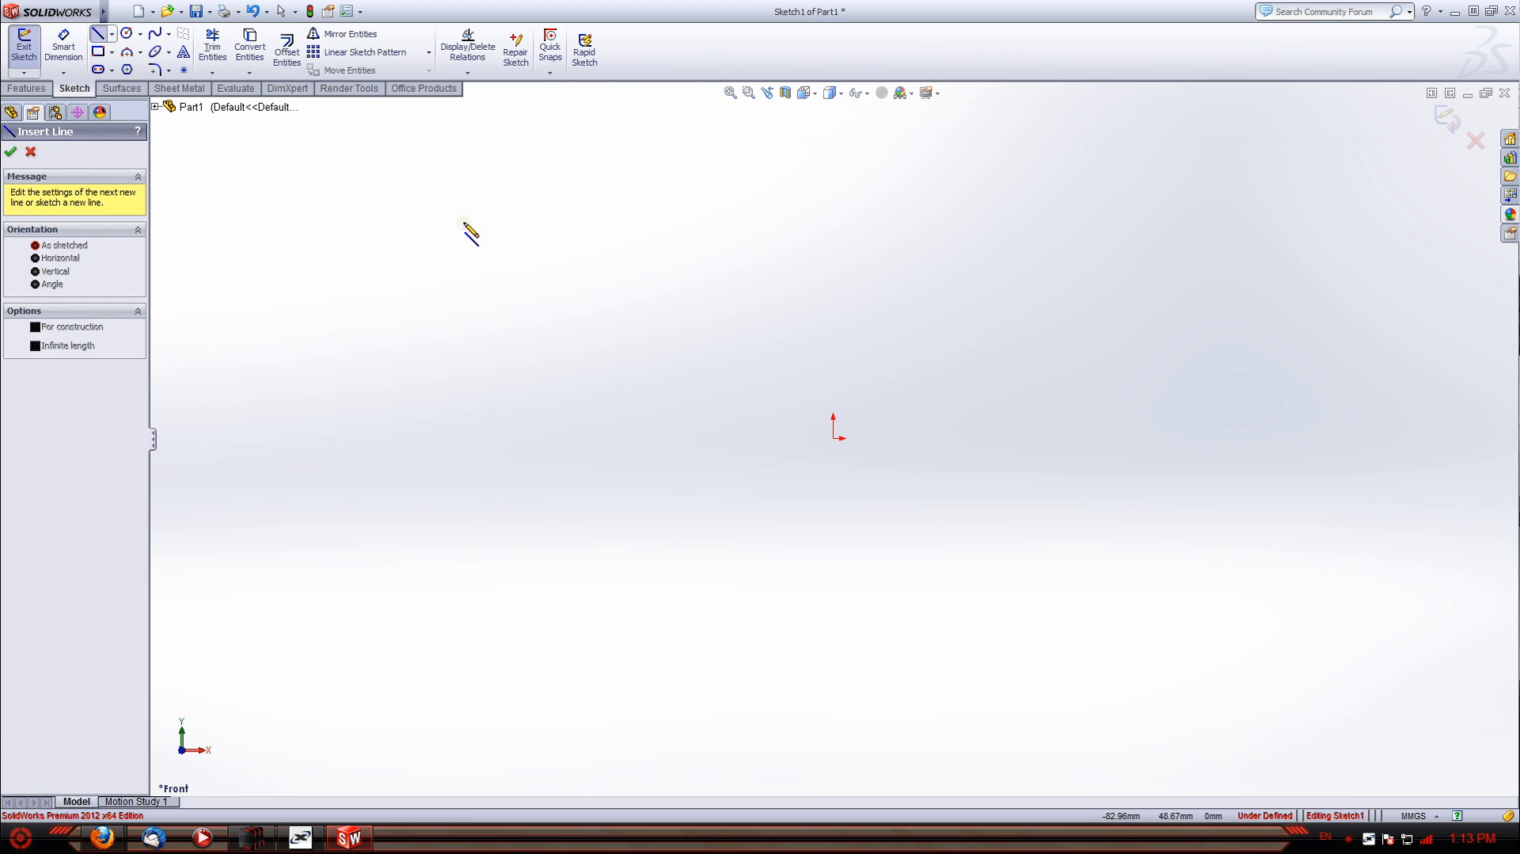
left_click(464, 222)
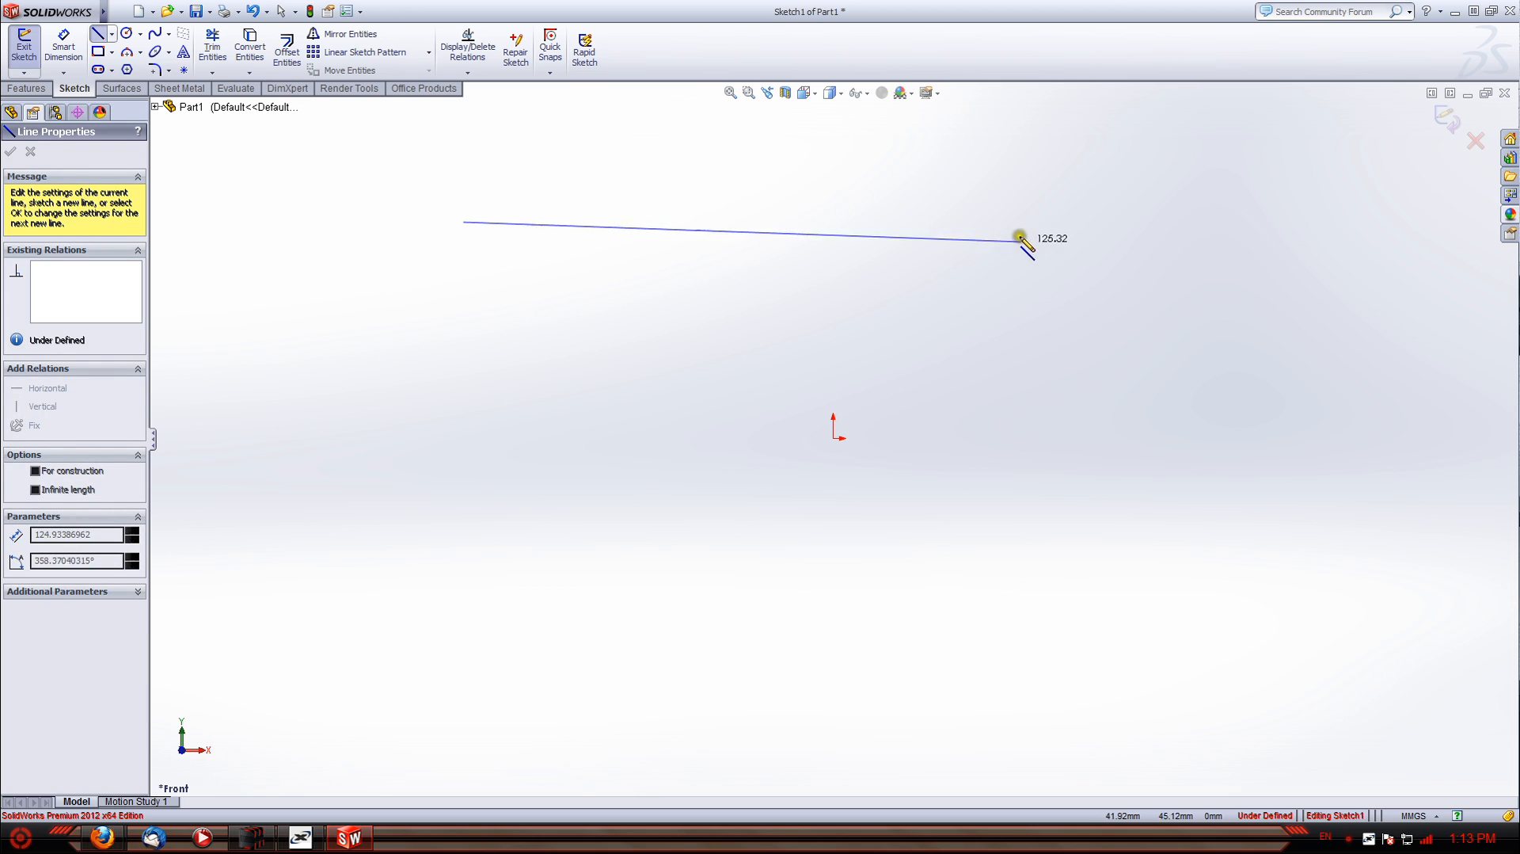
left_click(969, 287)
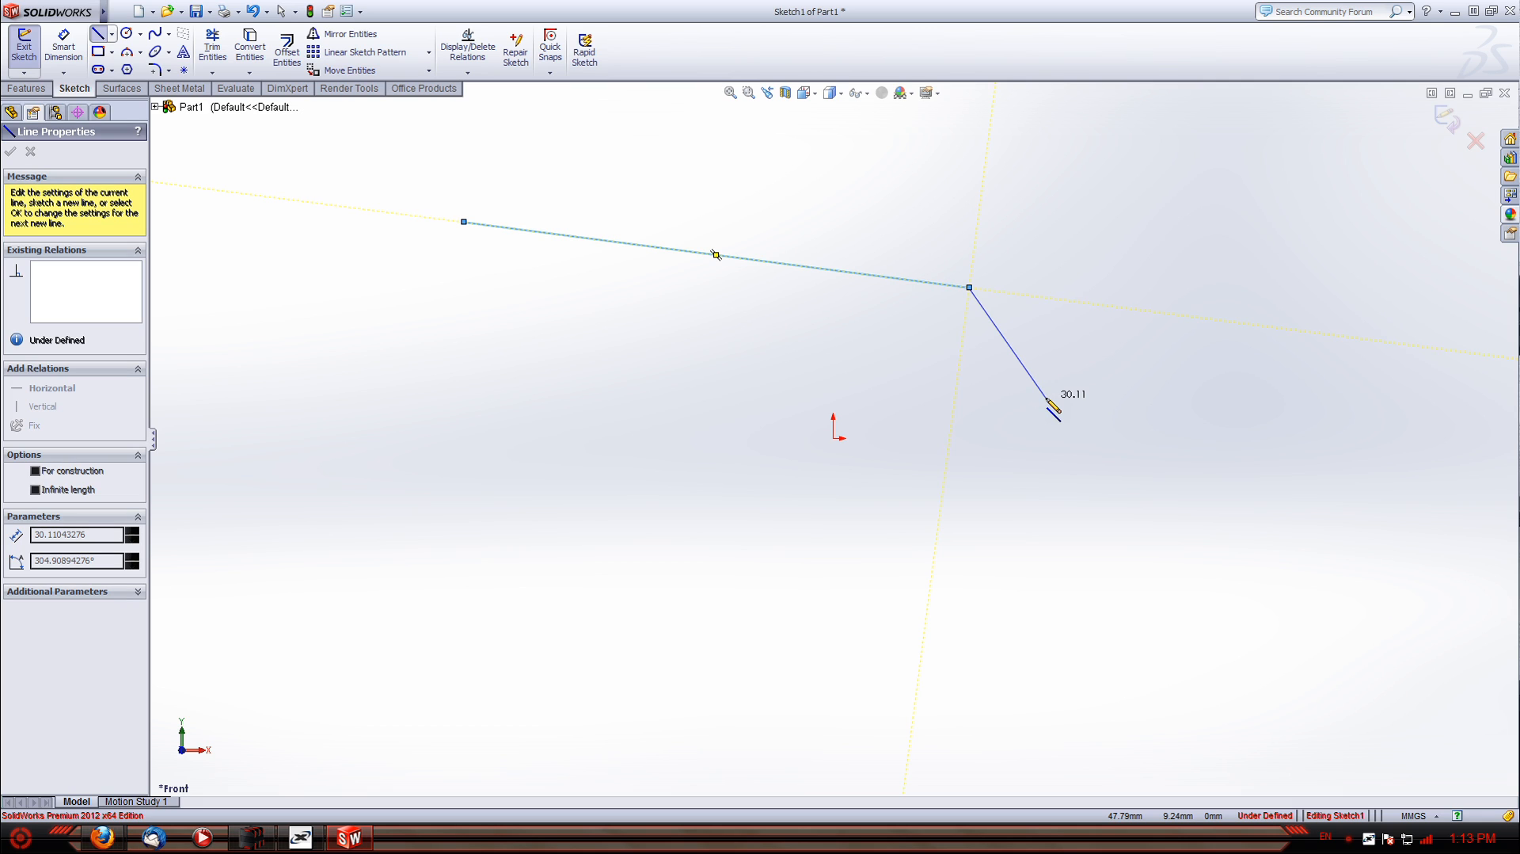
key("Escape")
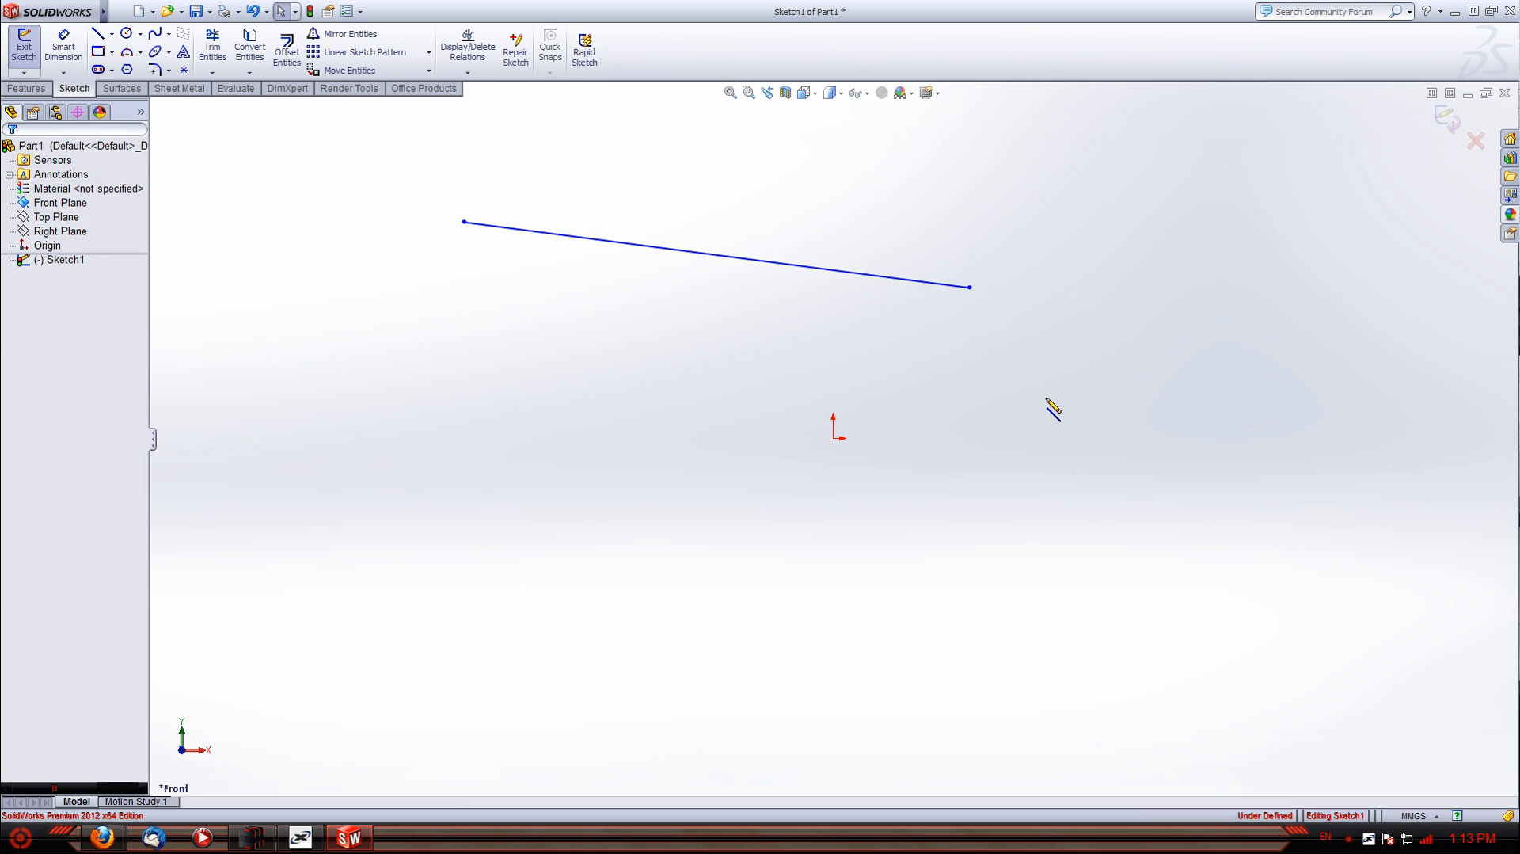
Sketch a second, separate solid line below the origin, sloping gently down from its right end to its left end
key("Return")
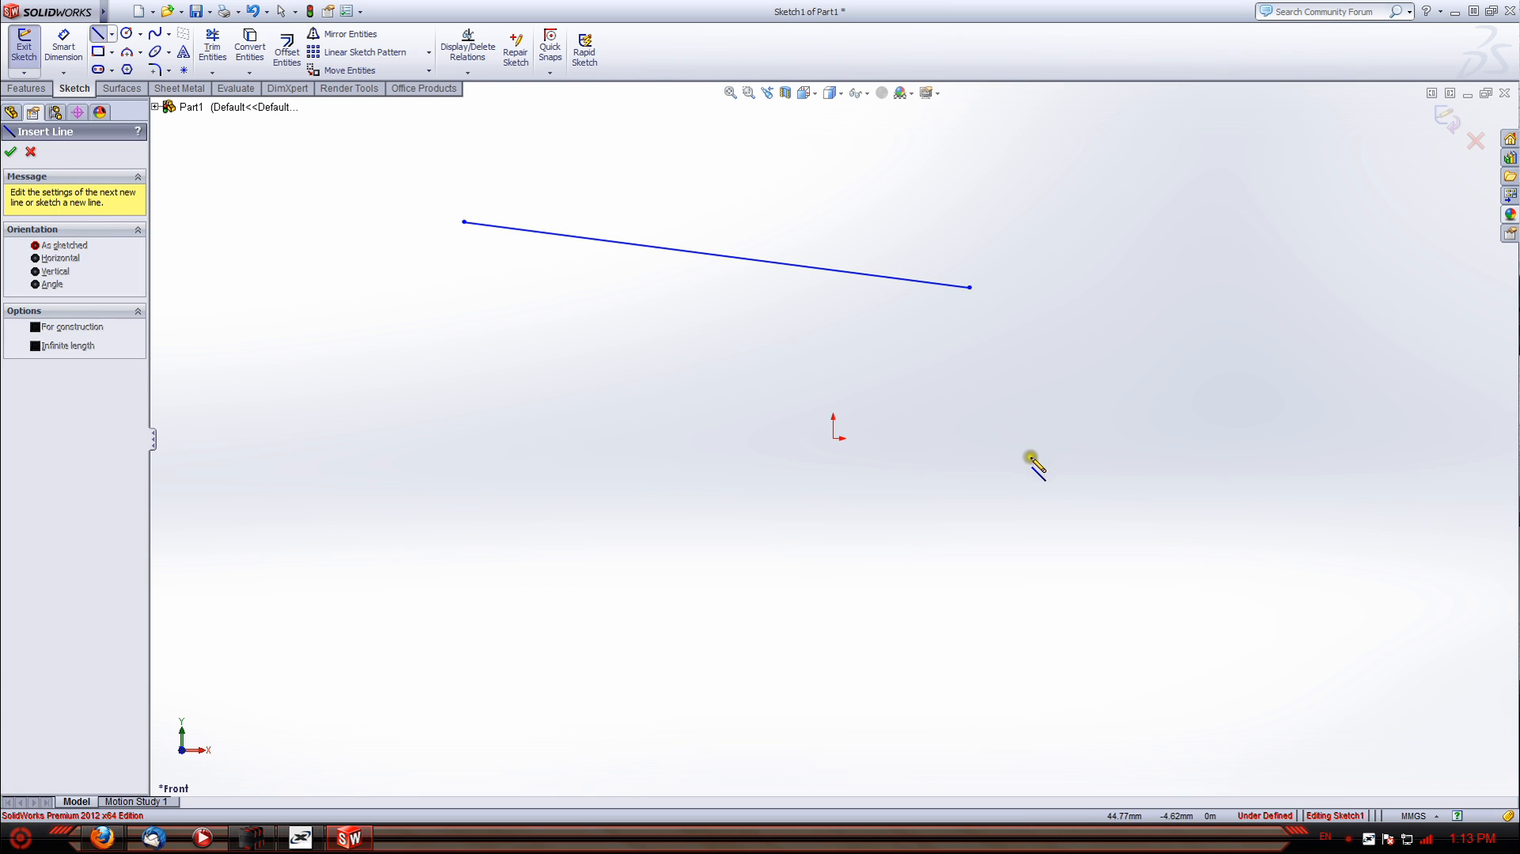
left_click(1071, 523)
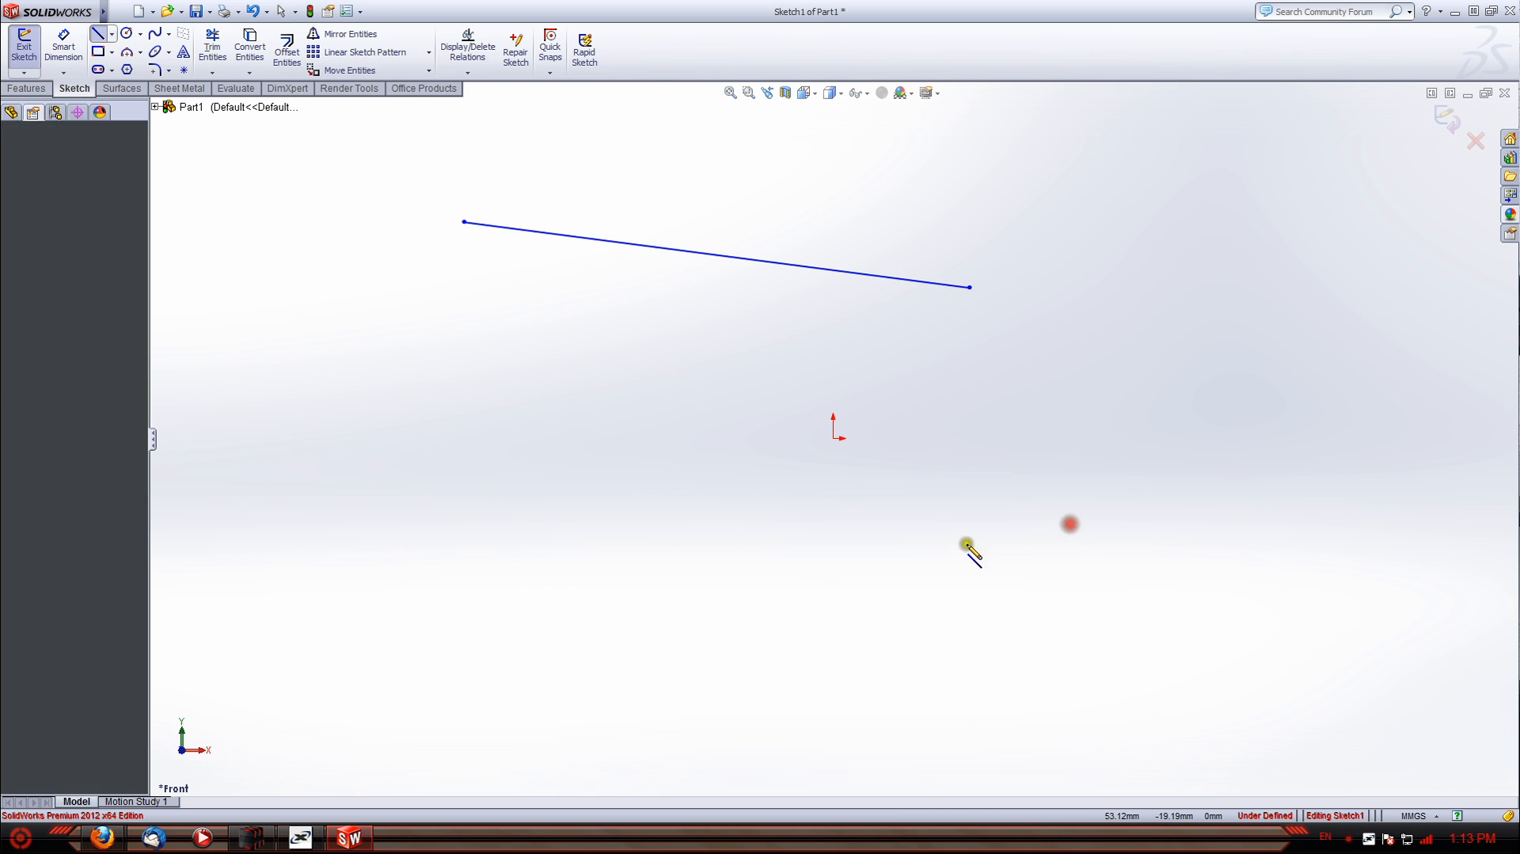
left_click(681, 590)
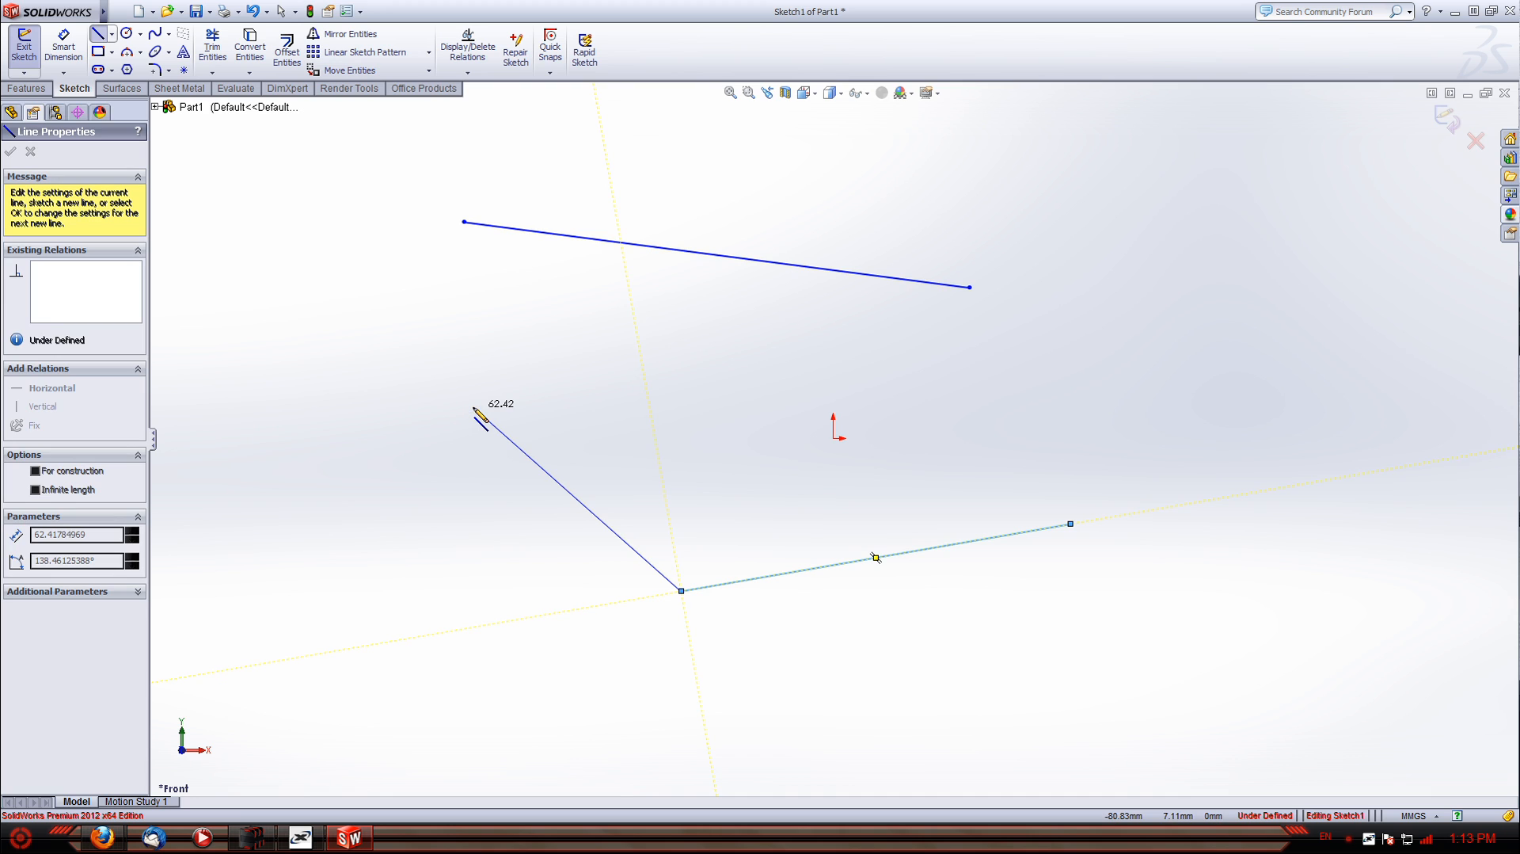
key("Escape")
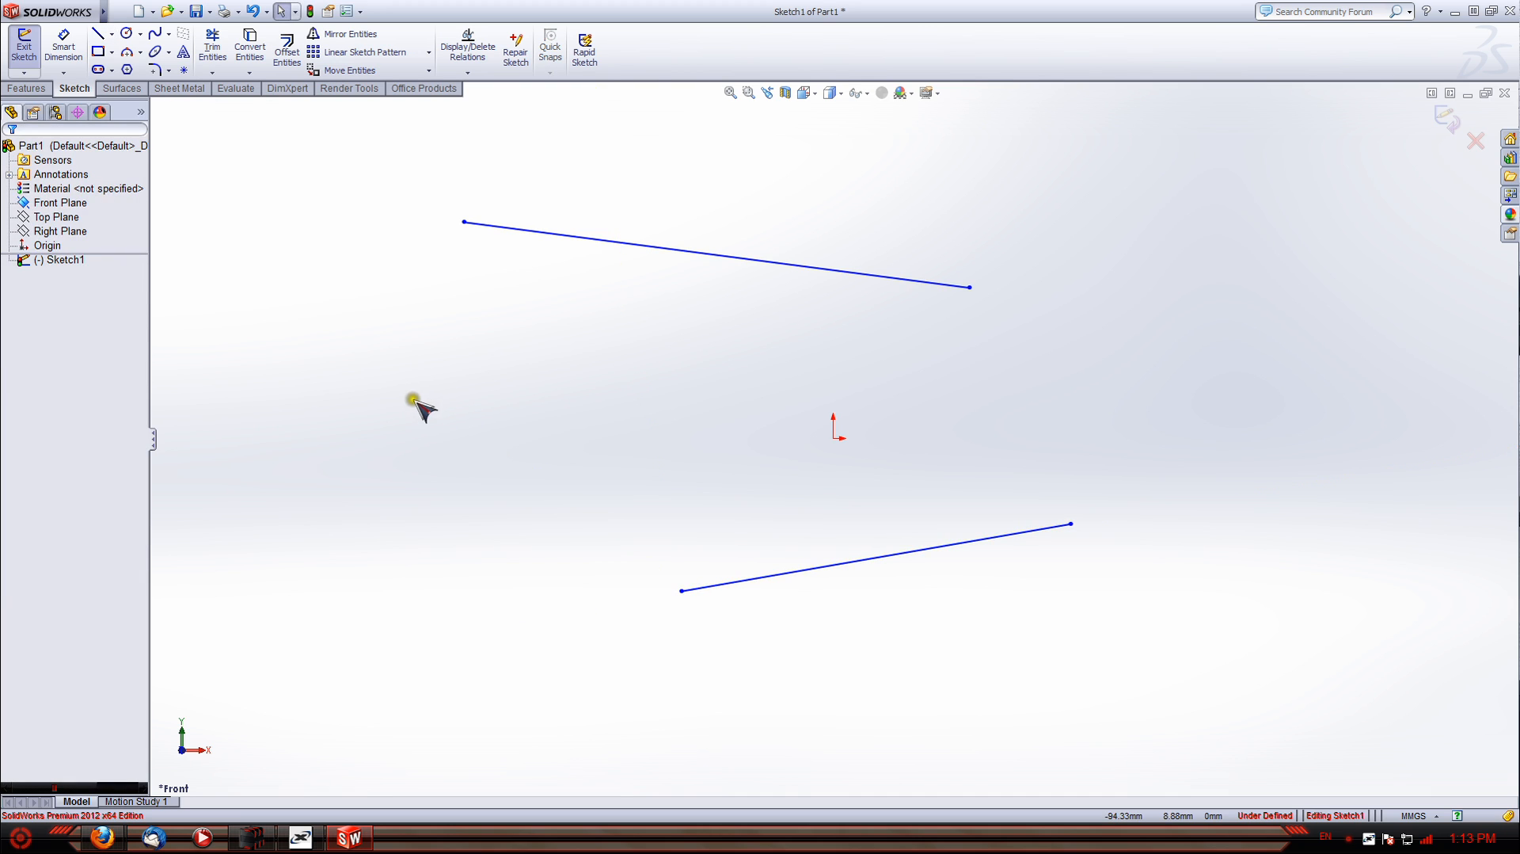
Draw a centerline about 96 mm long joining the left endpoints of the two solid lines
left_click(111, 33)
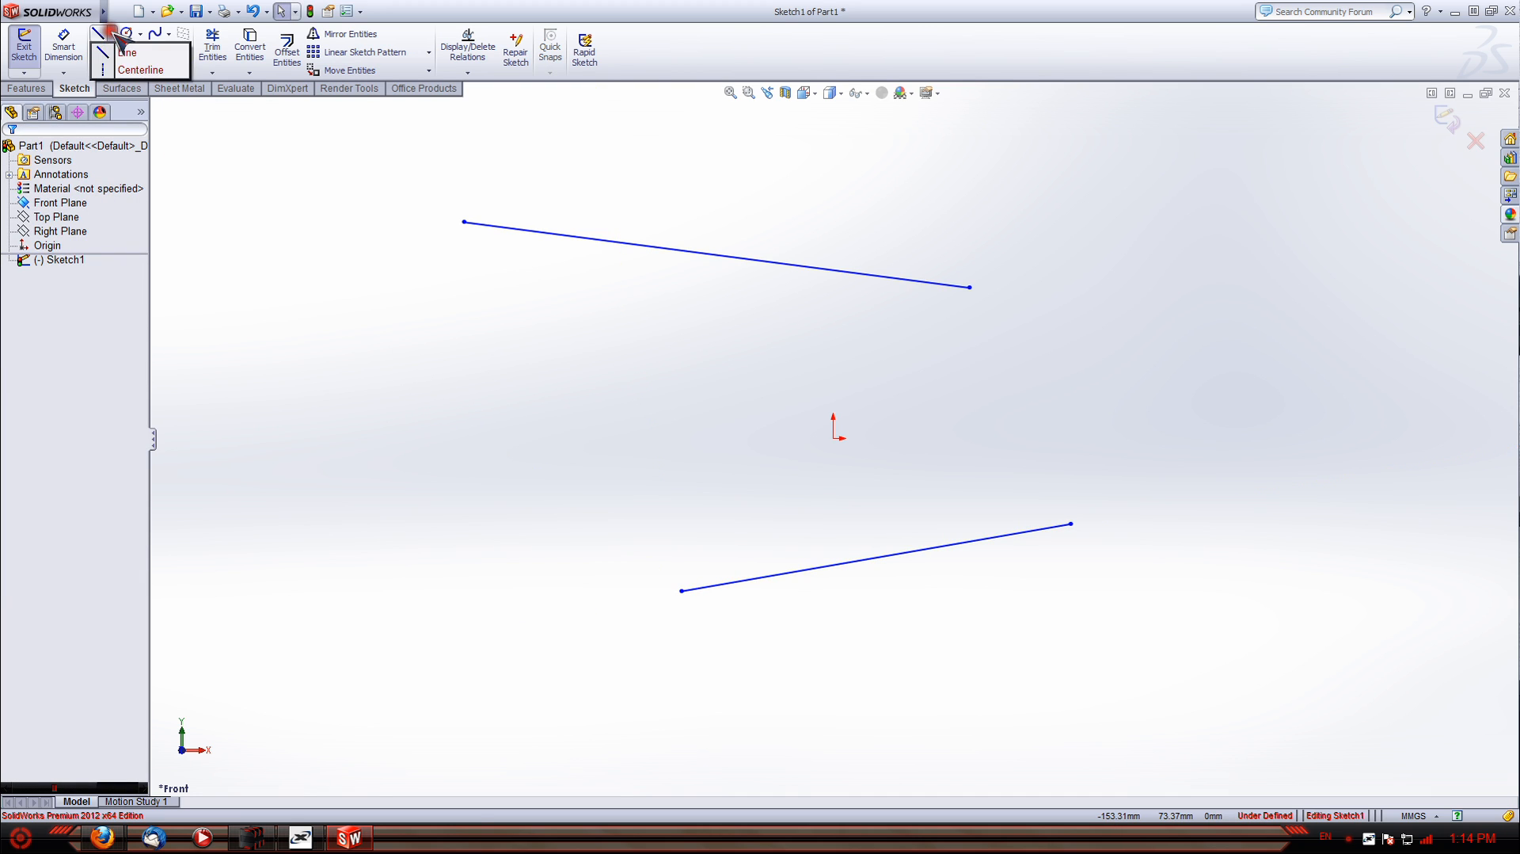
left_click(136, 70)
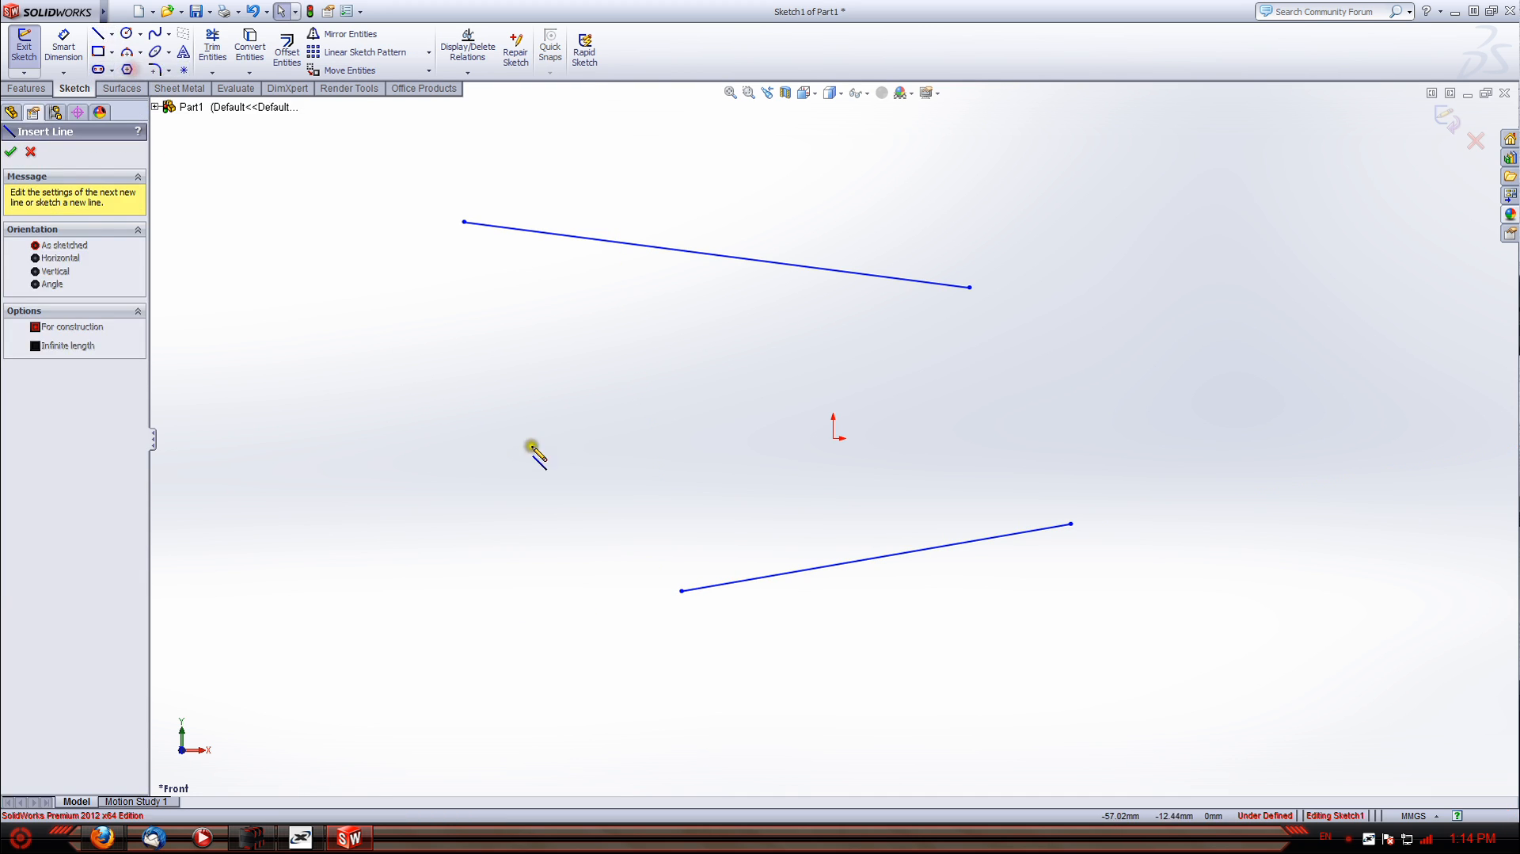
left_click(464, 223)
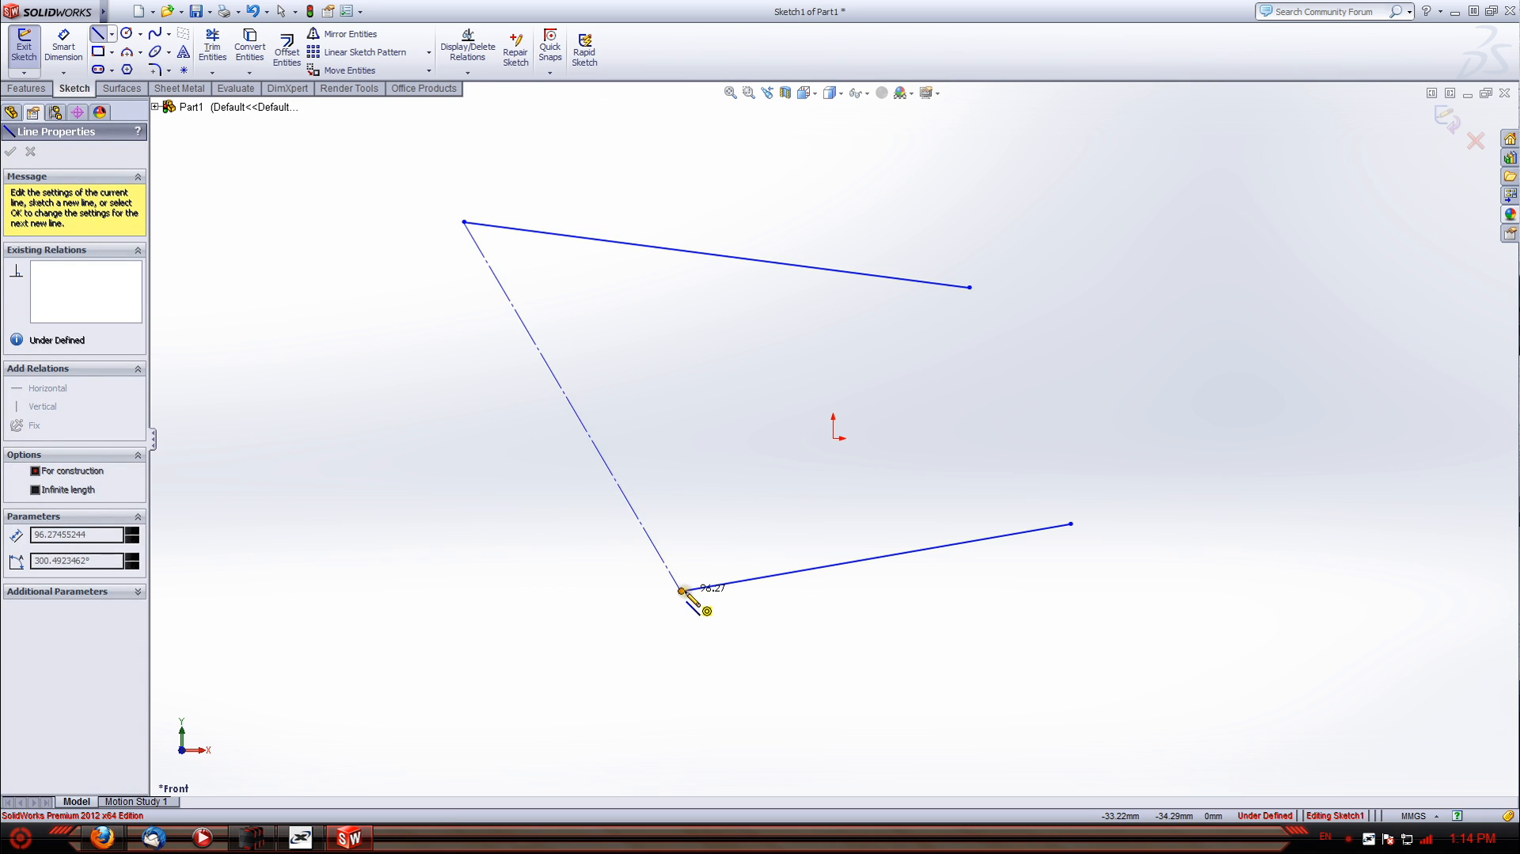
left_click(681, 590)
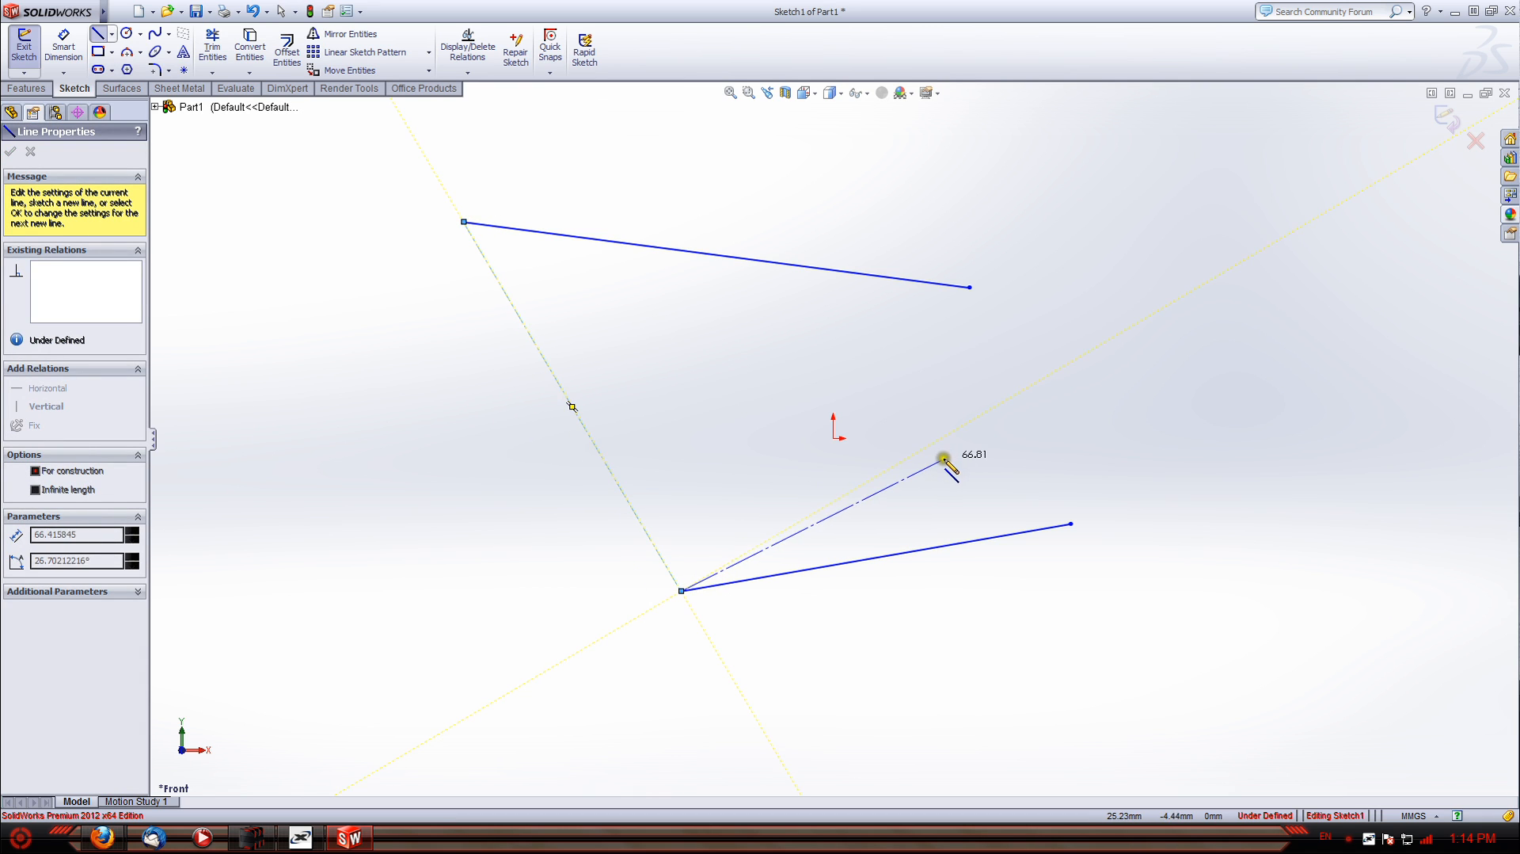
key("Escape")
Draw another centerline joining the right endpoints of the two solid lines
key("l")
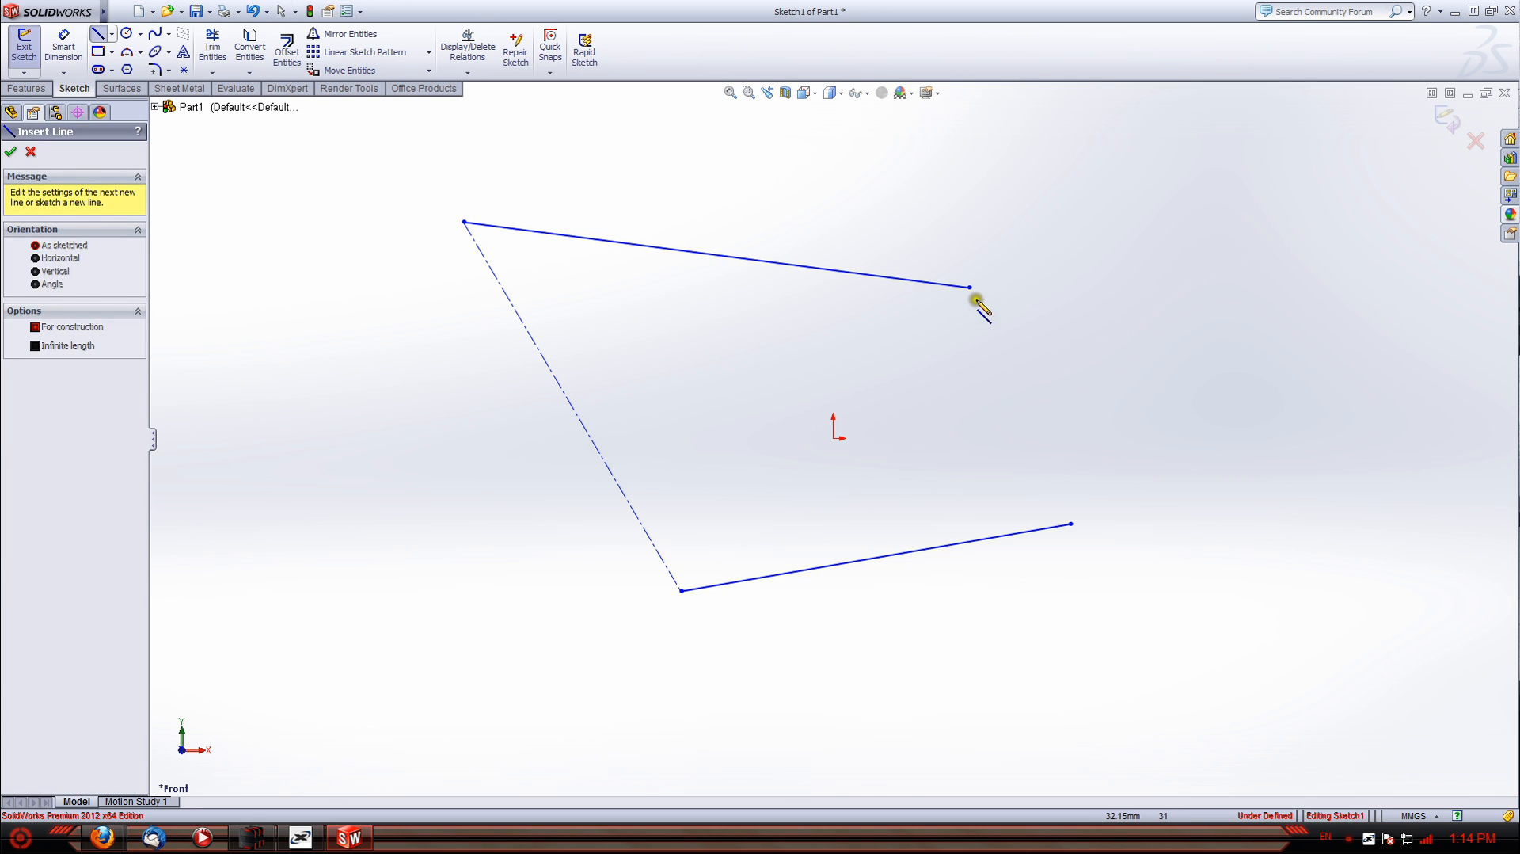
left_click(970, 289)
left_click(1071, 523)
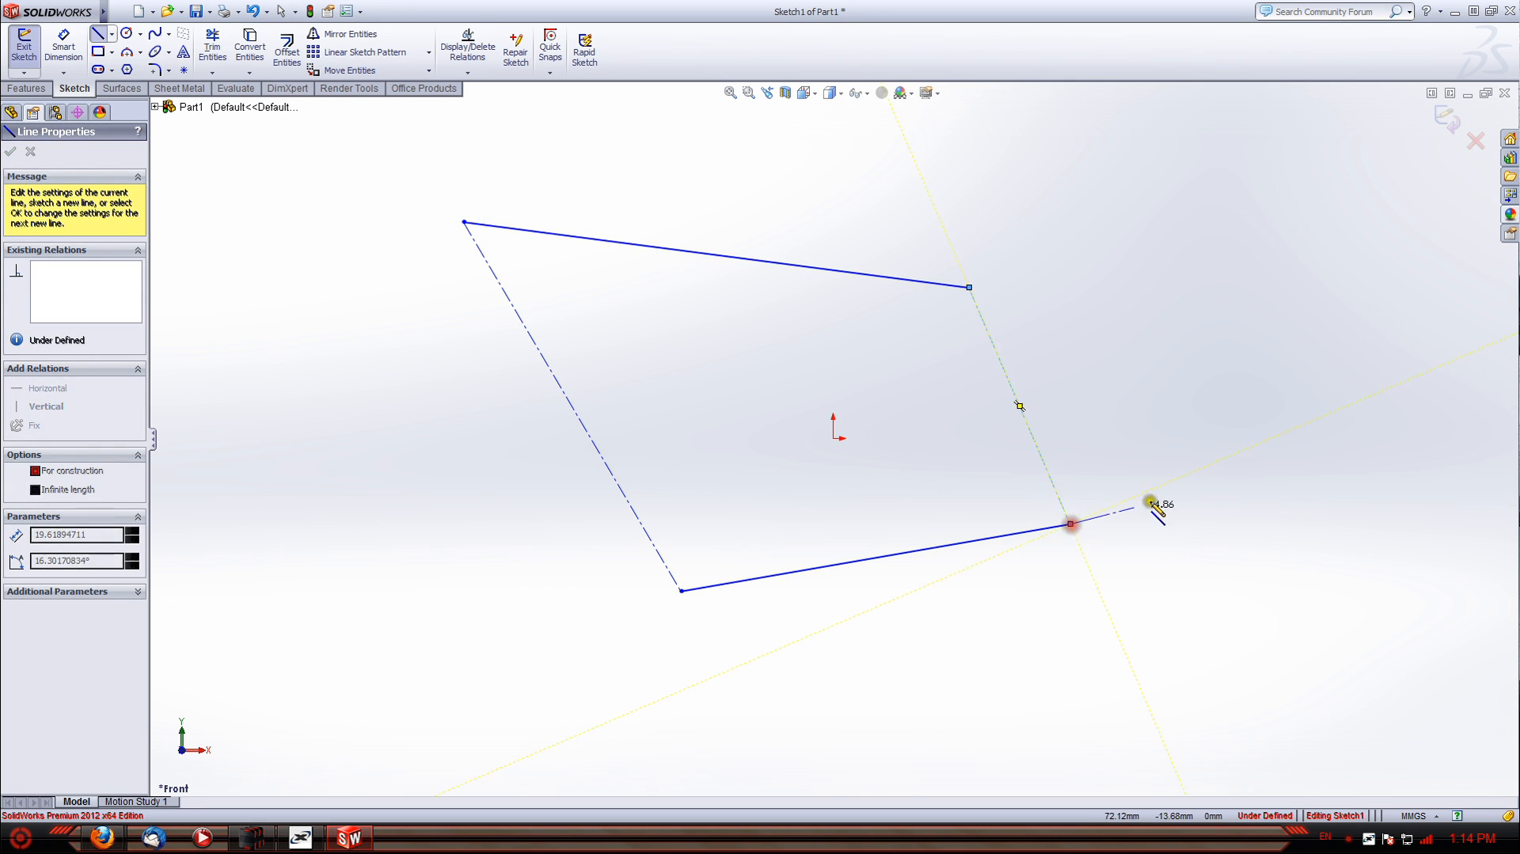
key("Escape")
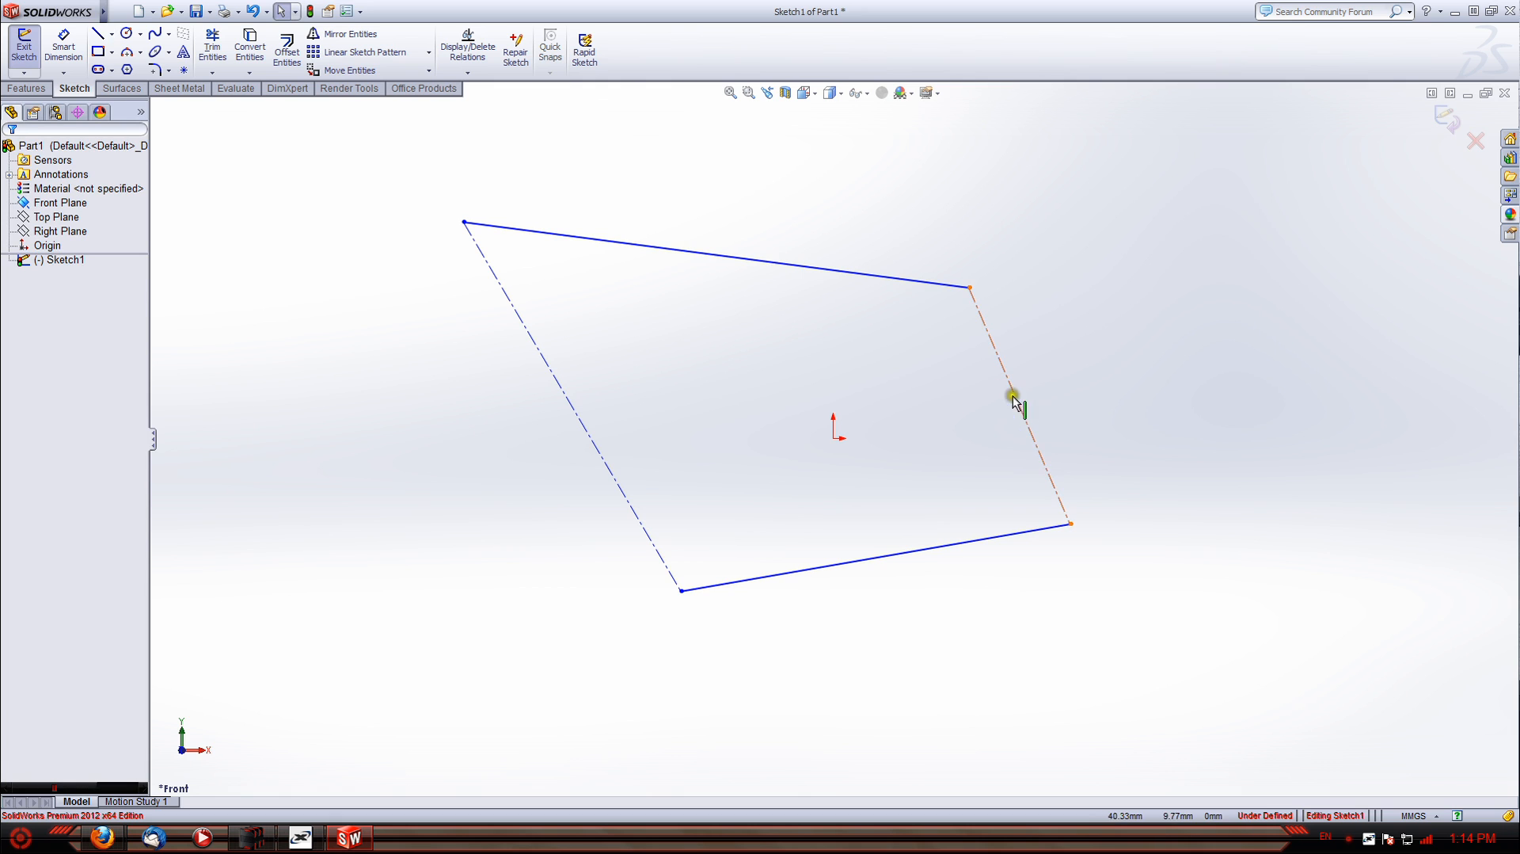
left_click(28, 88)
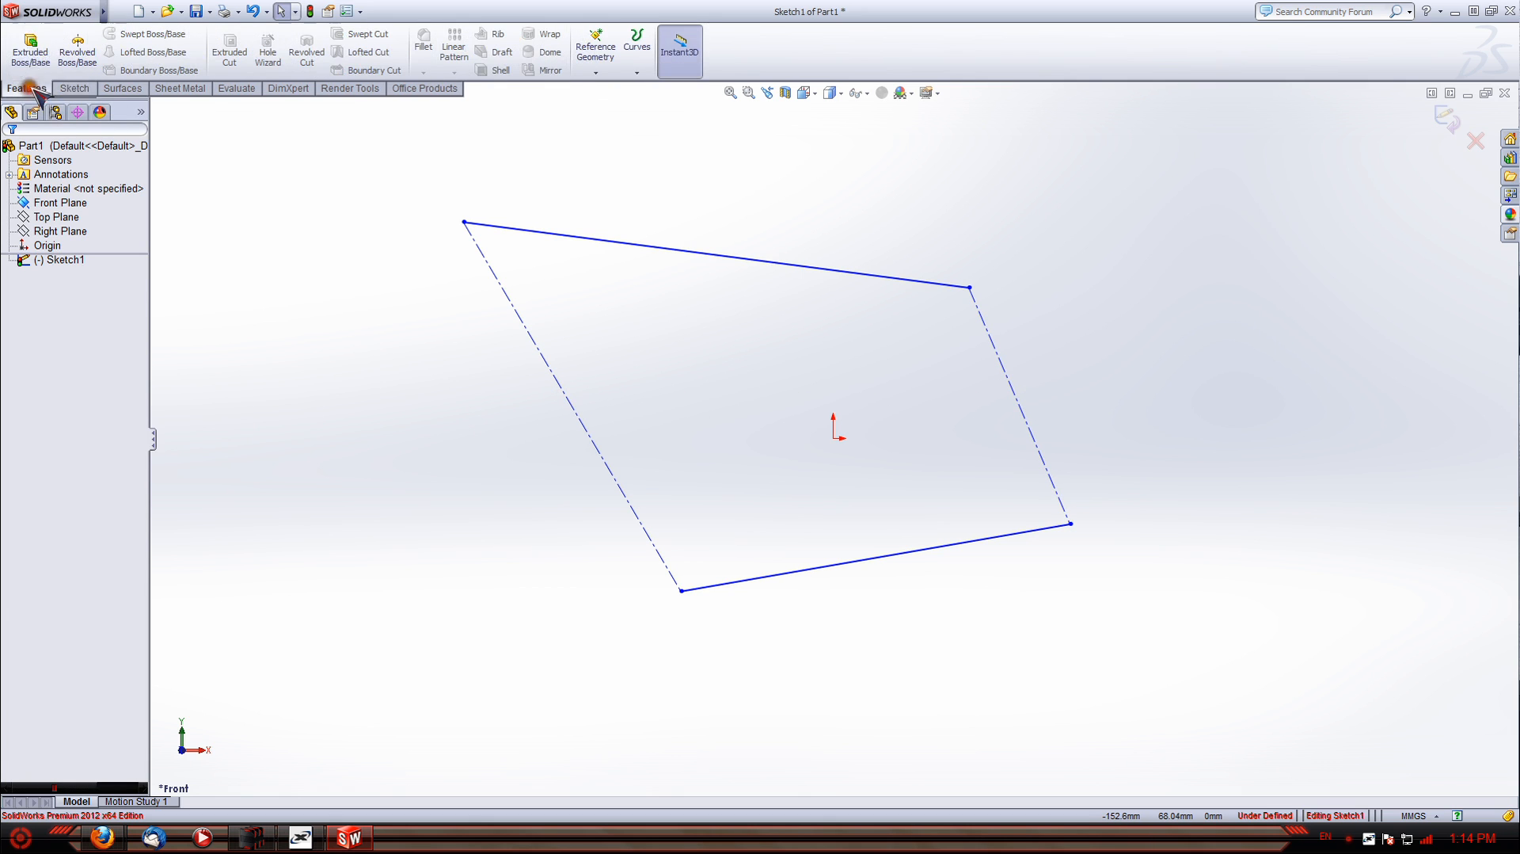
left_click(30, 49)
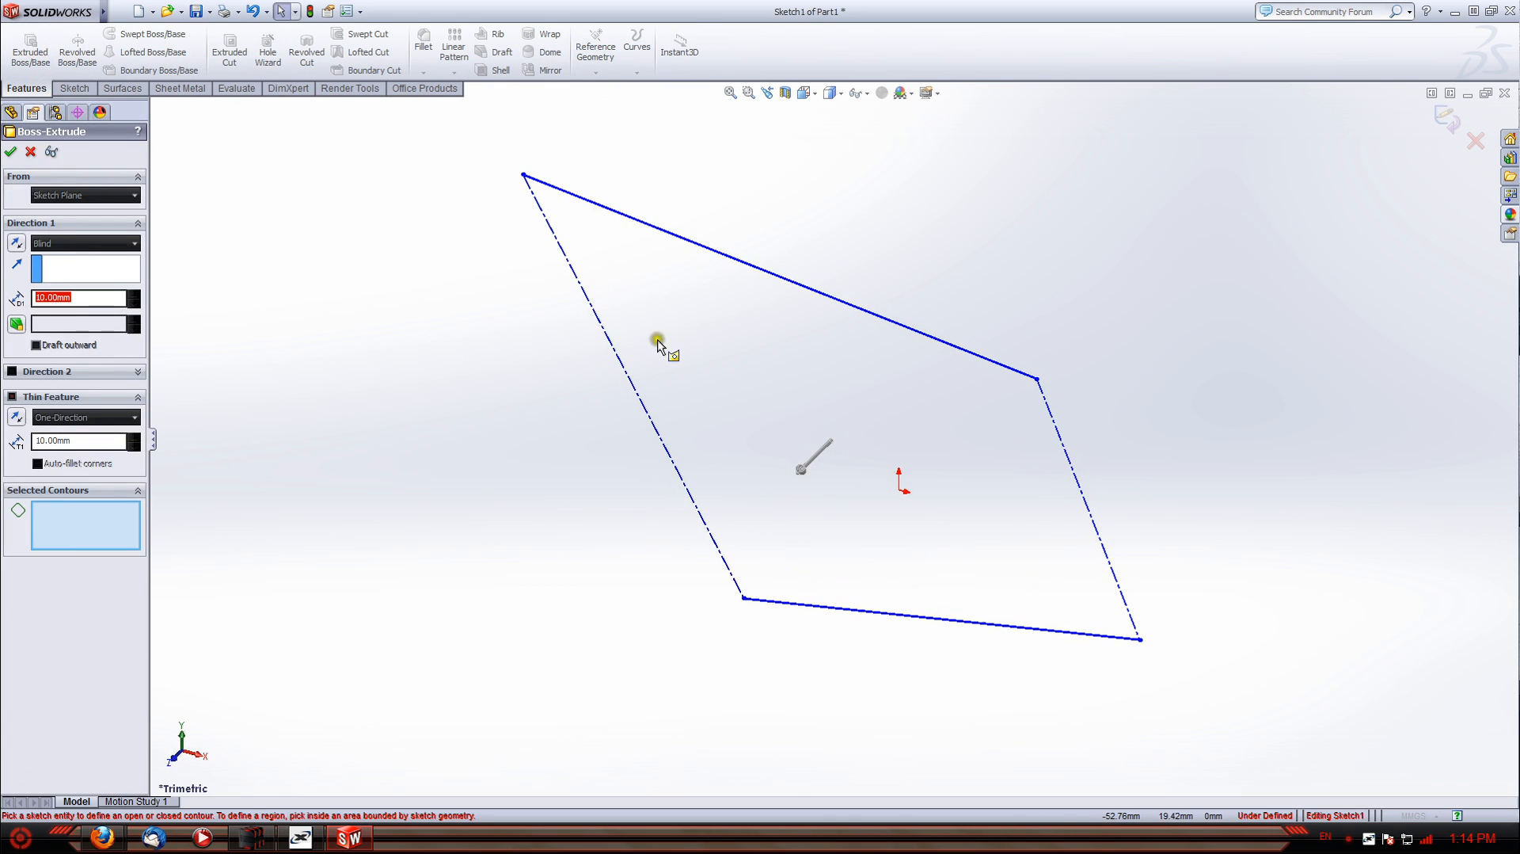
left_click(31, 152)
key("space")
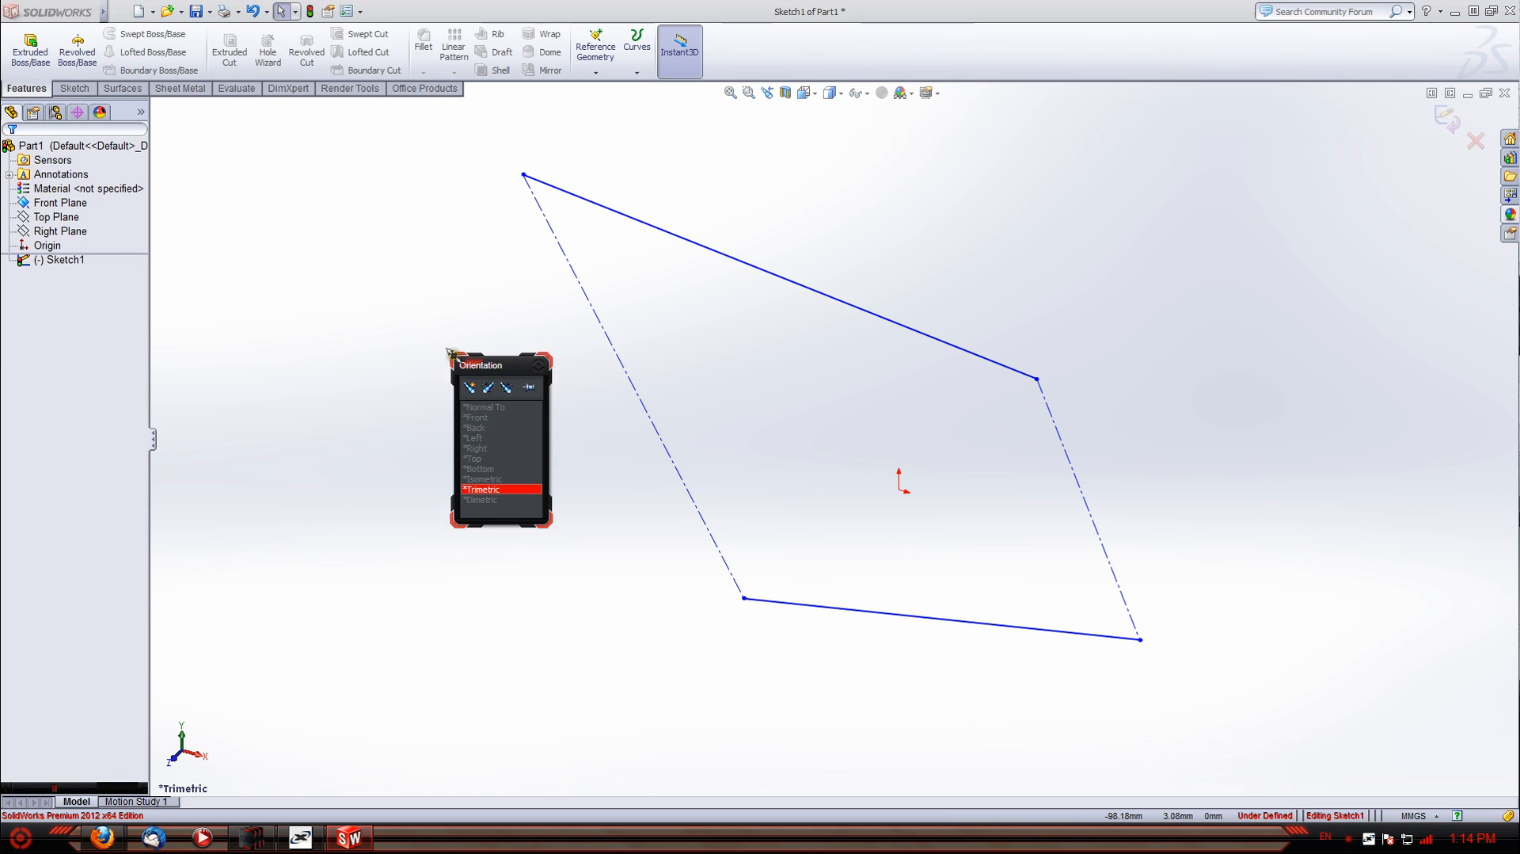
left_click(475, 418)
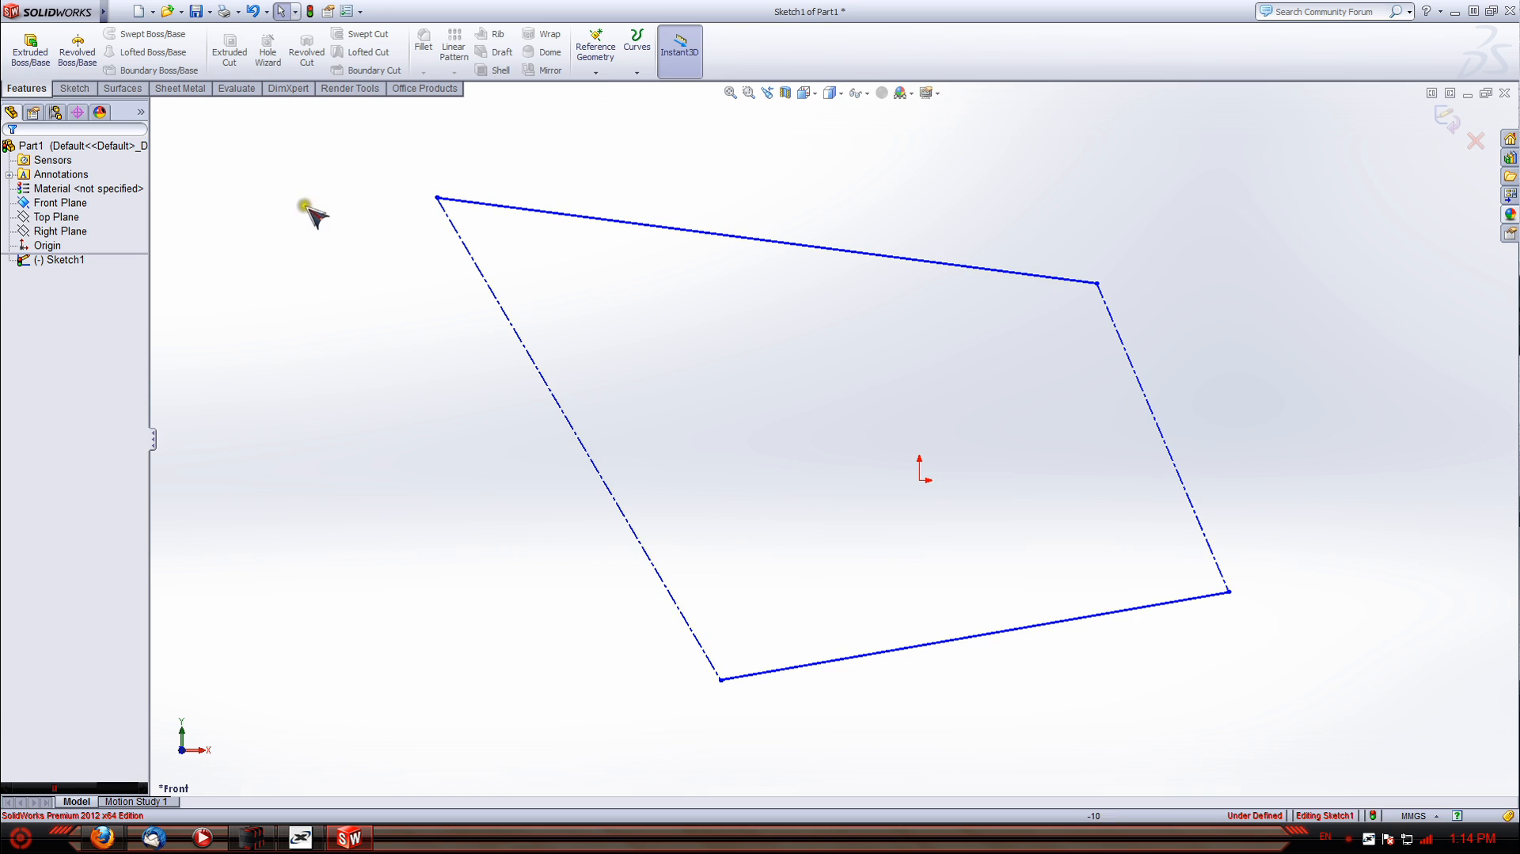
Sketch a corner rectangle about 28 mm wide and 26 mm high to the left of the four-sided outline
left_click(78, 86)
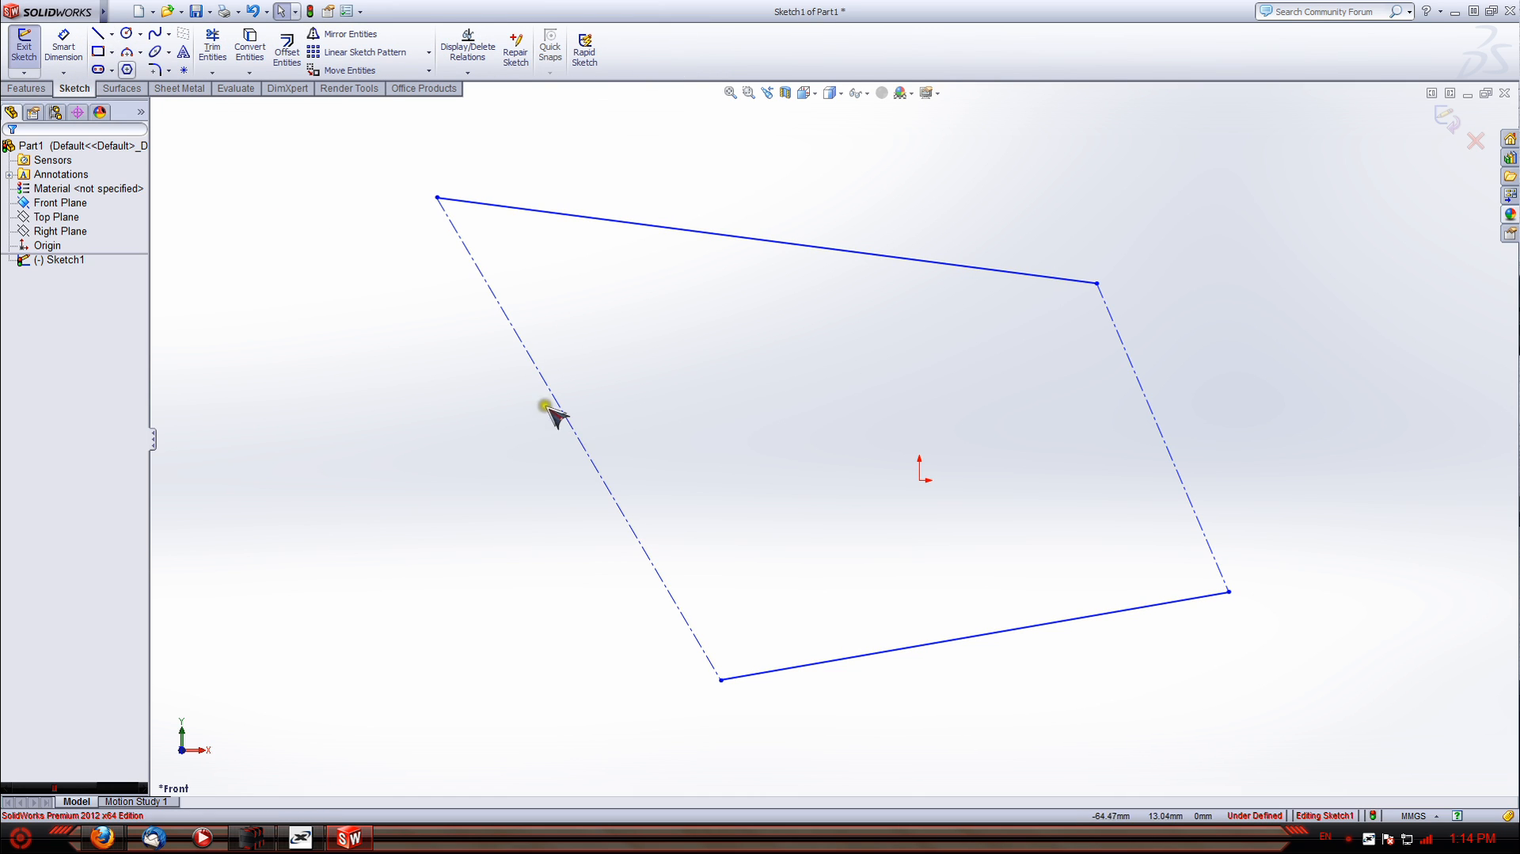
left_click(99, 51)
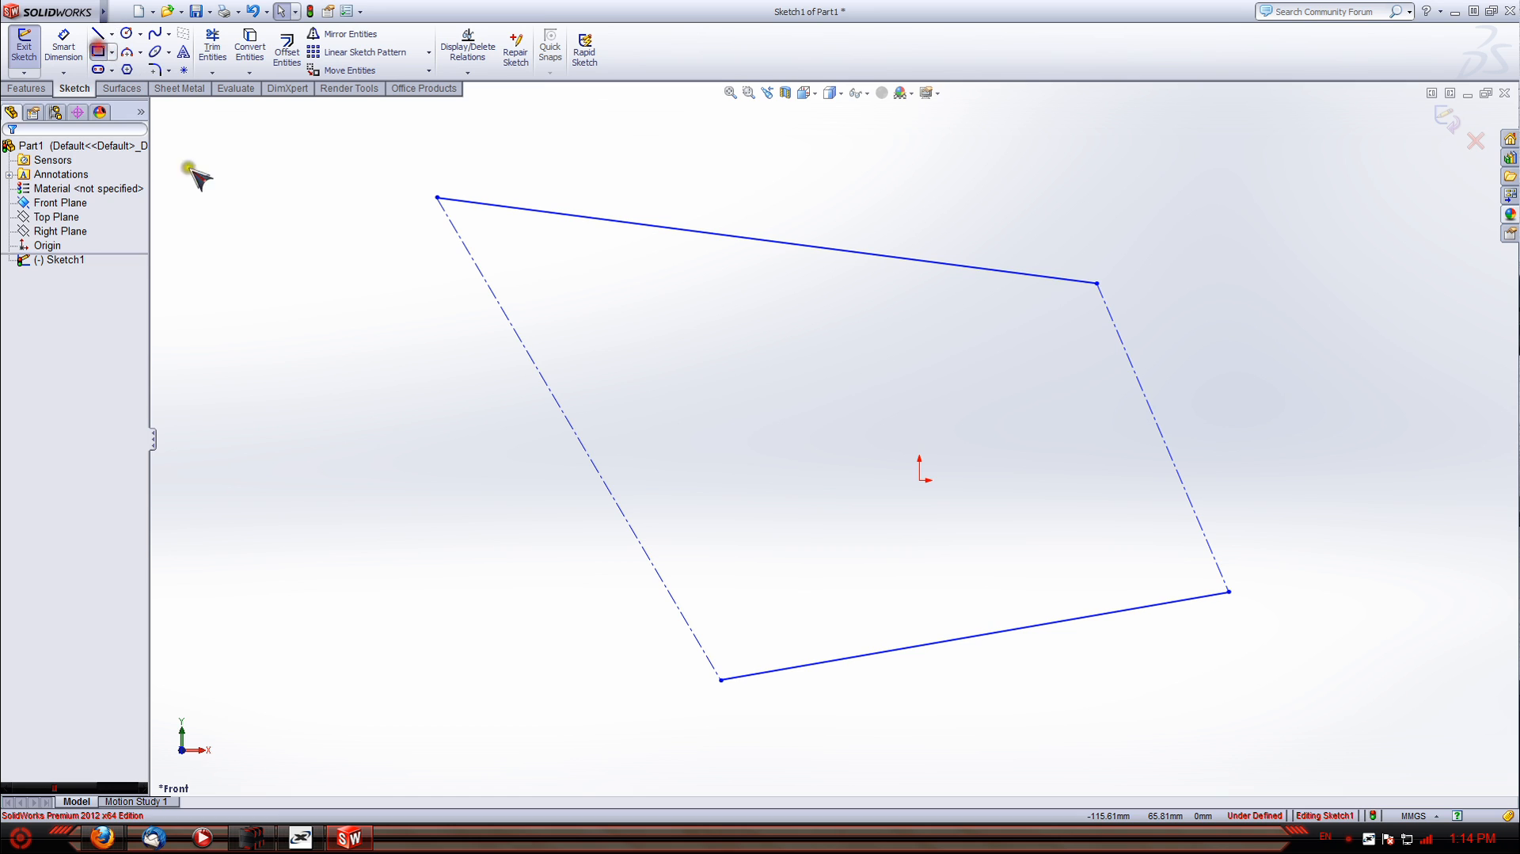
left_click(311, 375)
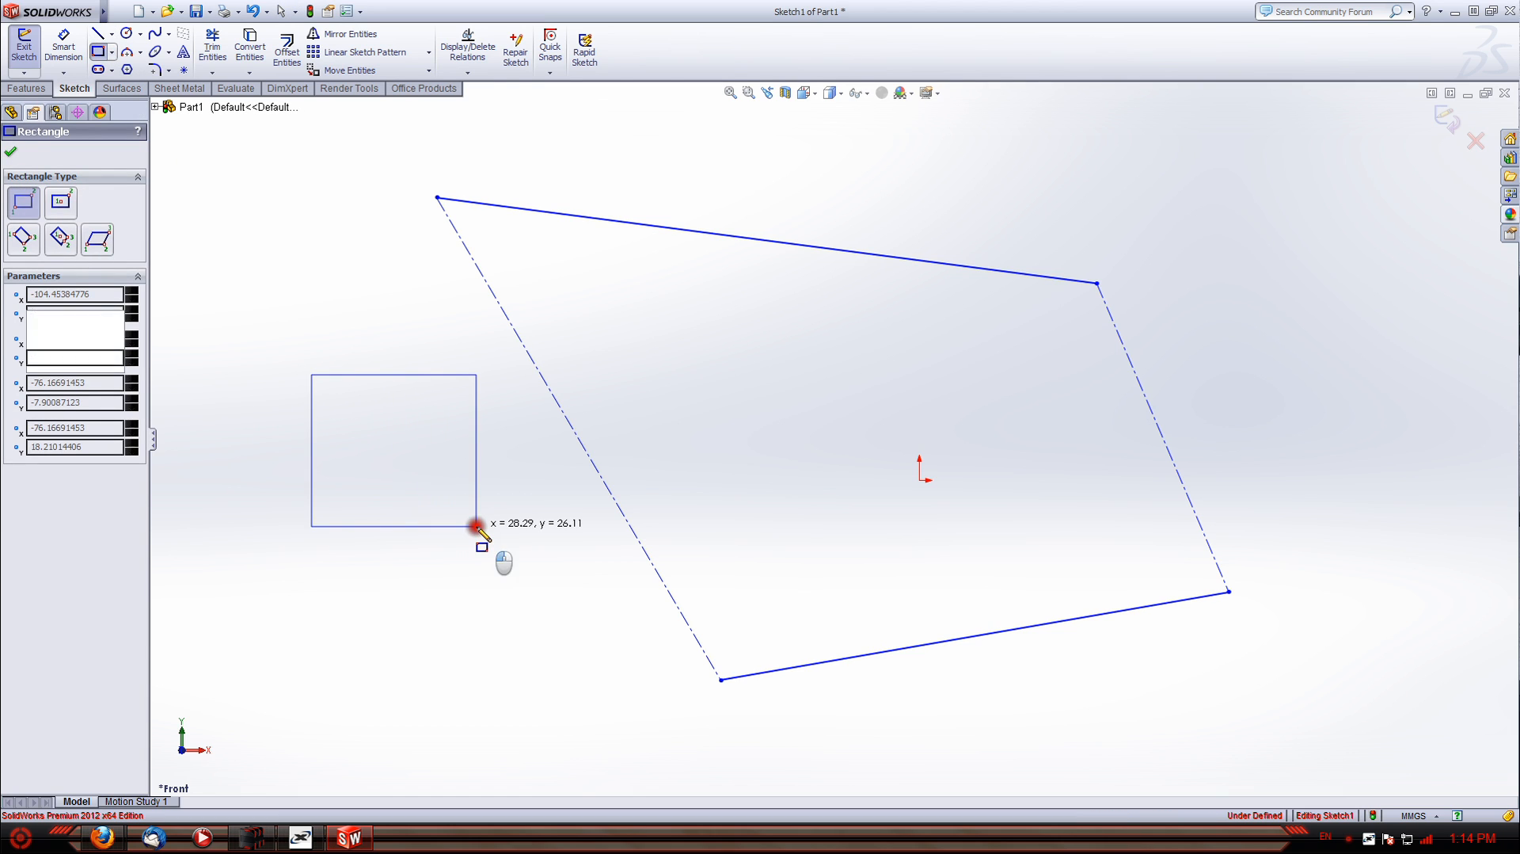
left_click(477, 526)
Sketch a center rectangle about 38 mm wide and 25 mm high inside the four-sided outline, left of the origin
left_click(113, 52)
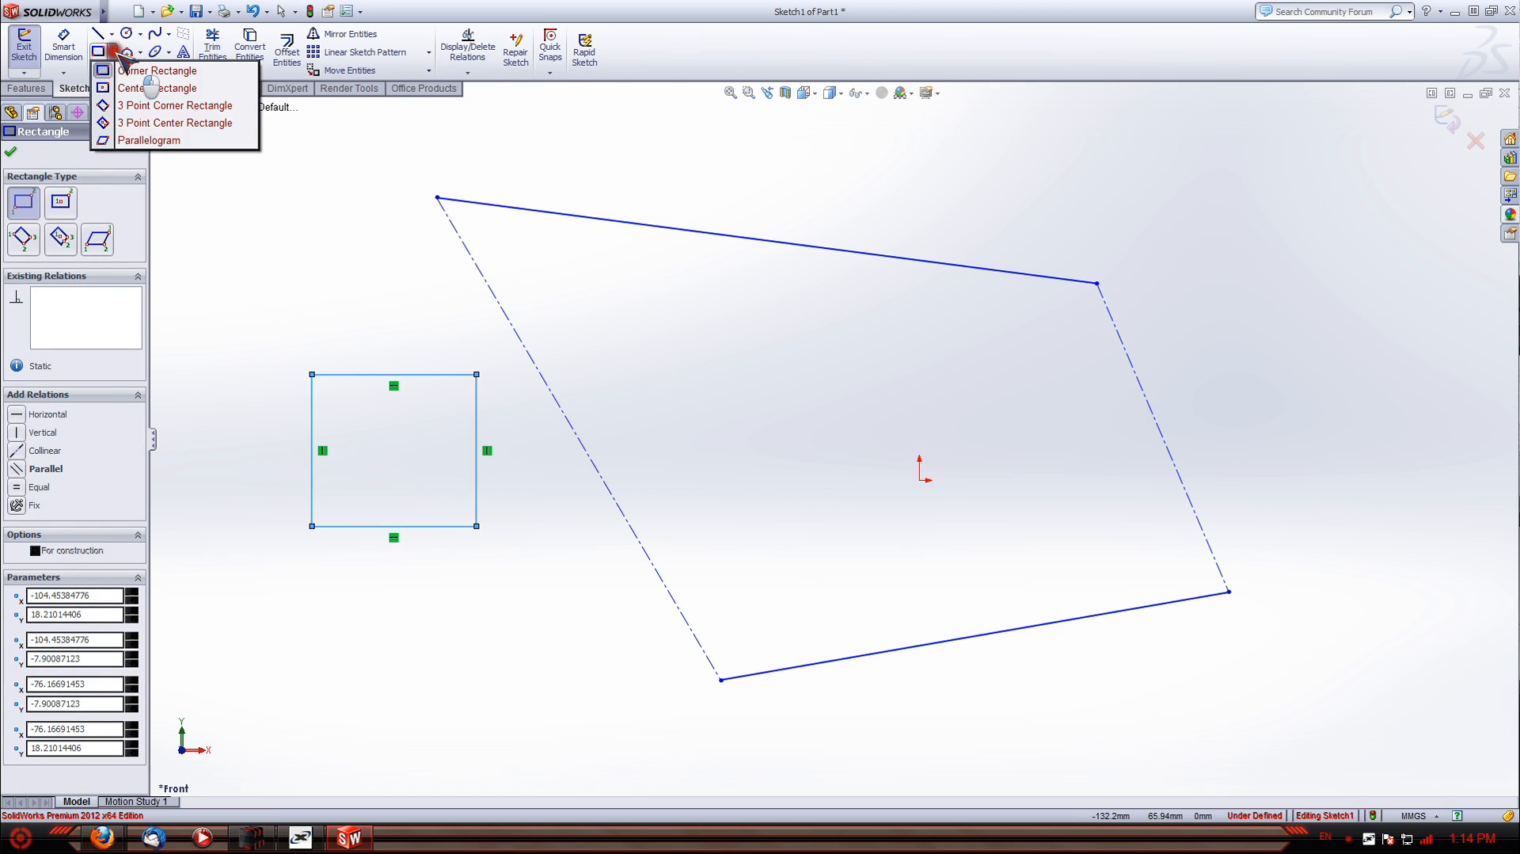
left_click(157, 87)
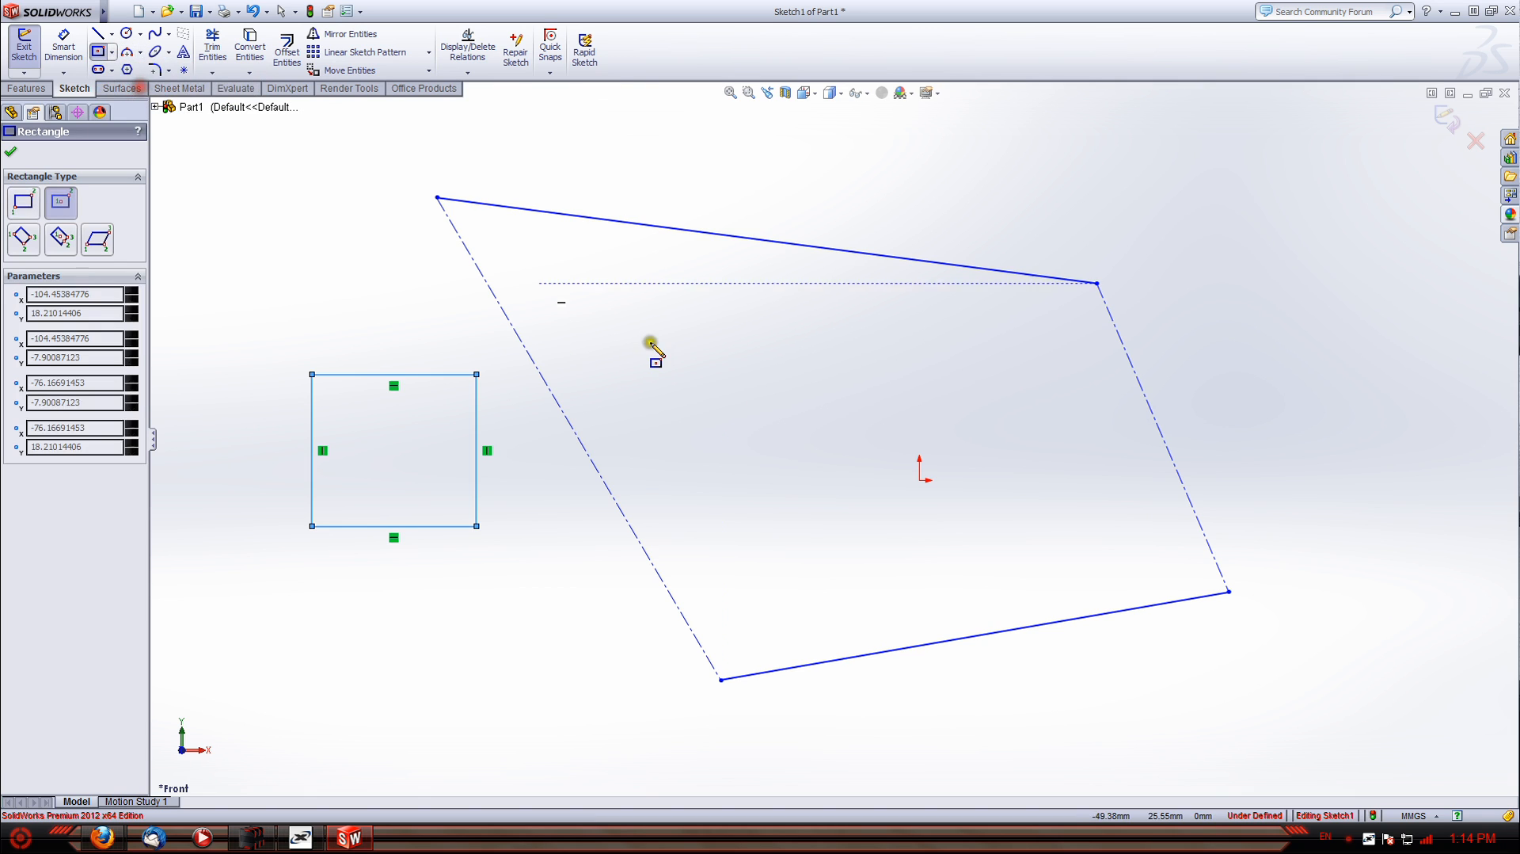
left_click(747, 419)
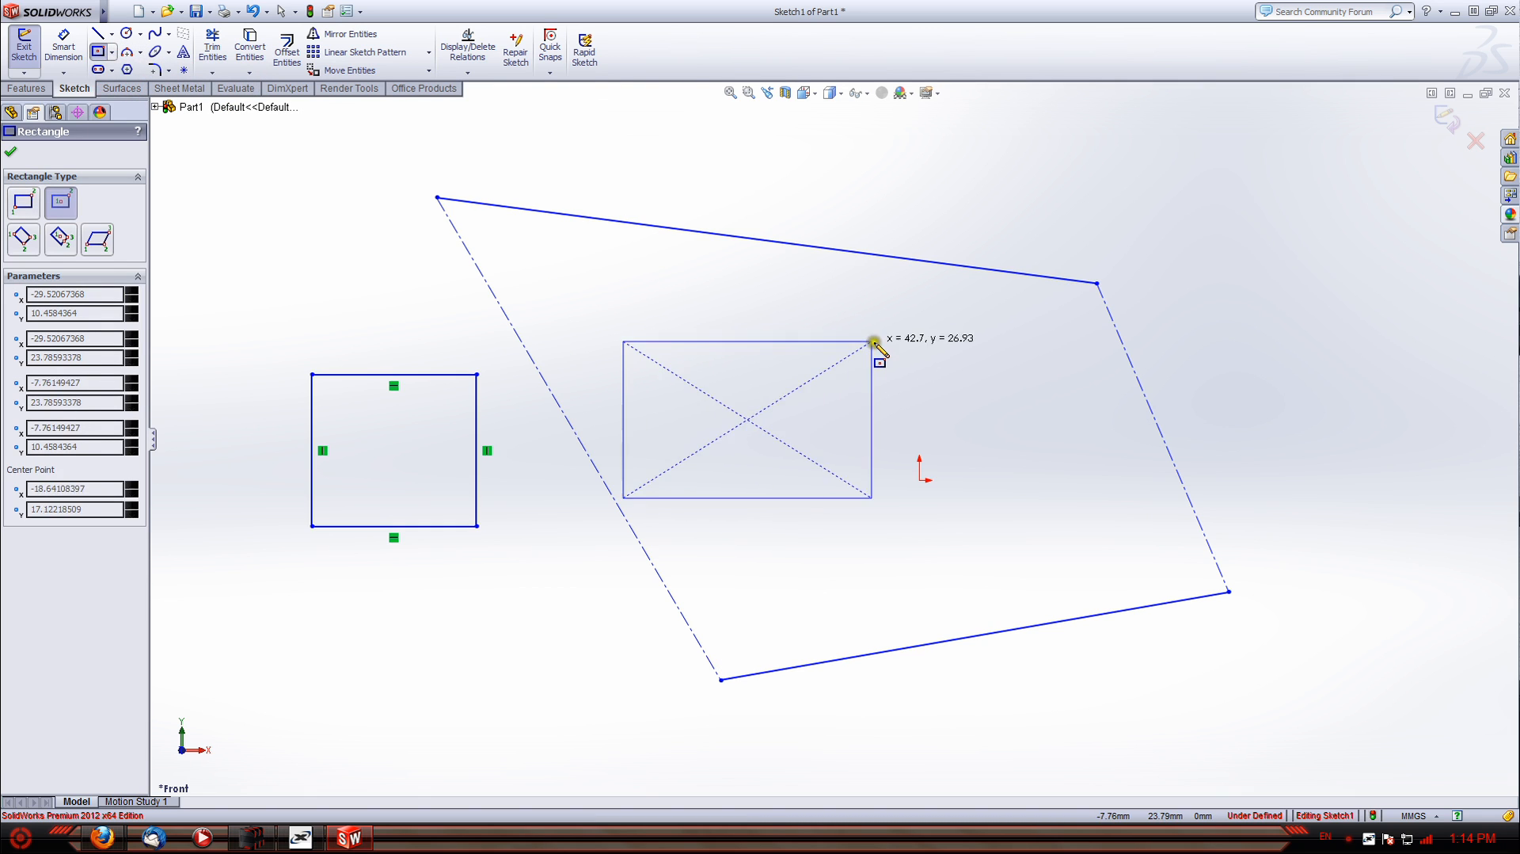
left_click(857, 346)
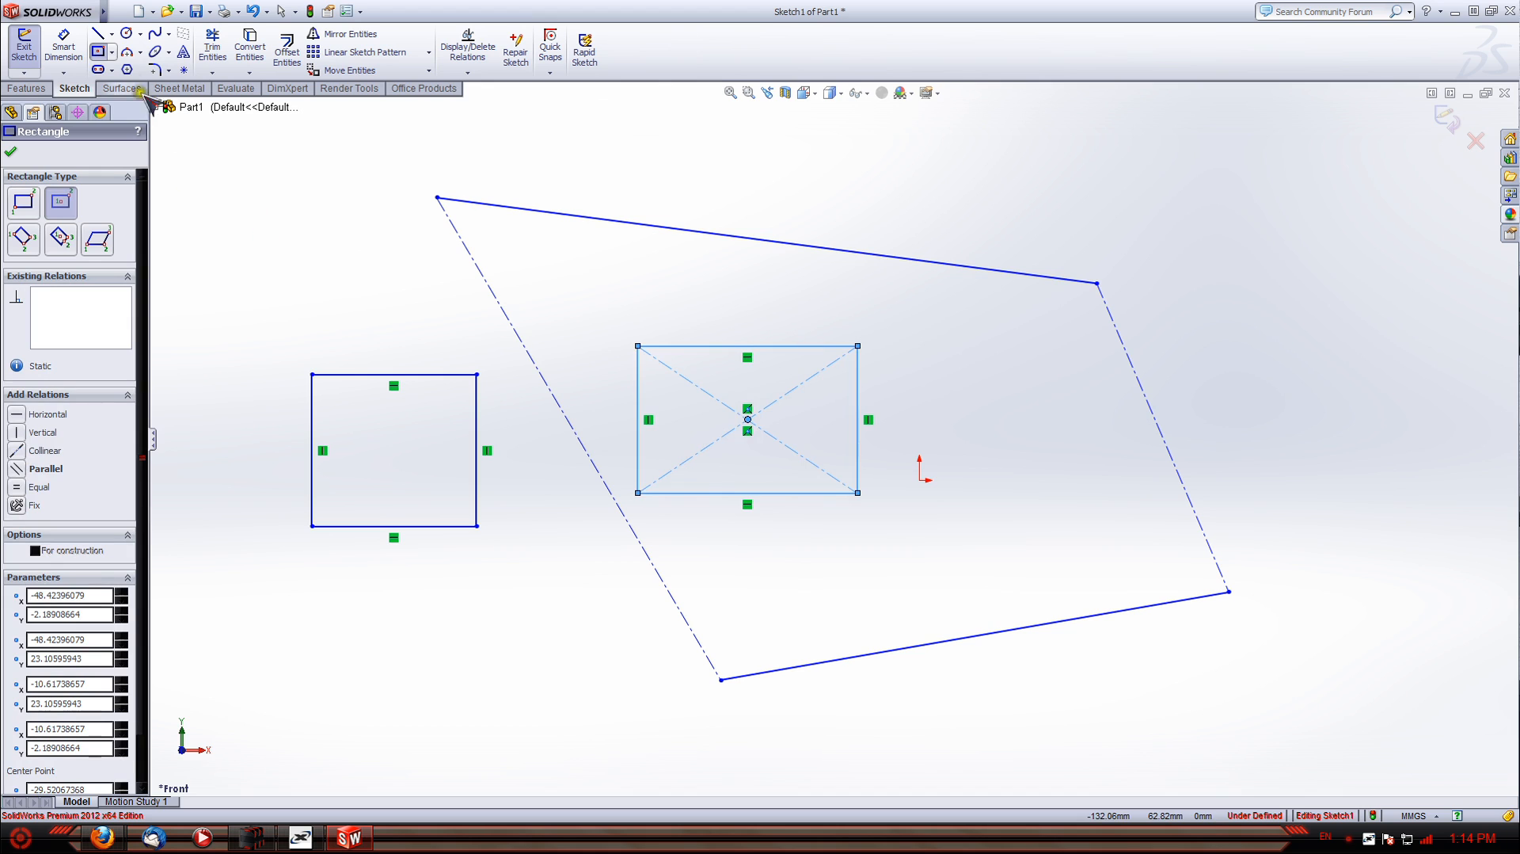
Sketch a horizontal 3 point corner rectangle about 23 by 16 mm below the first corner rectangle
left_click(113, 52)
left_click(157, 107)
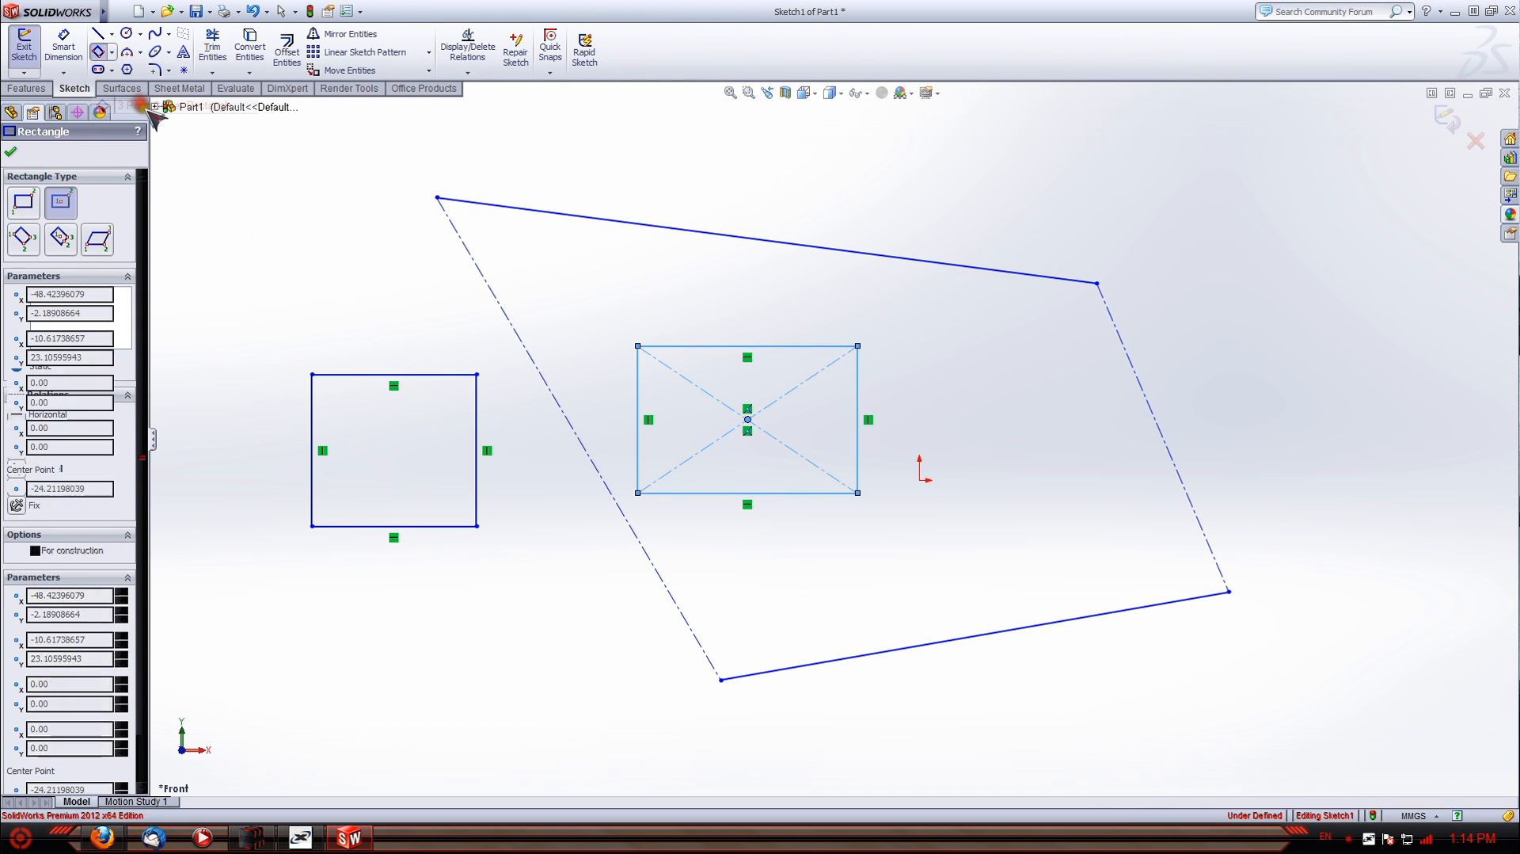
left_click(334, 723)
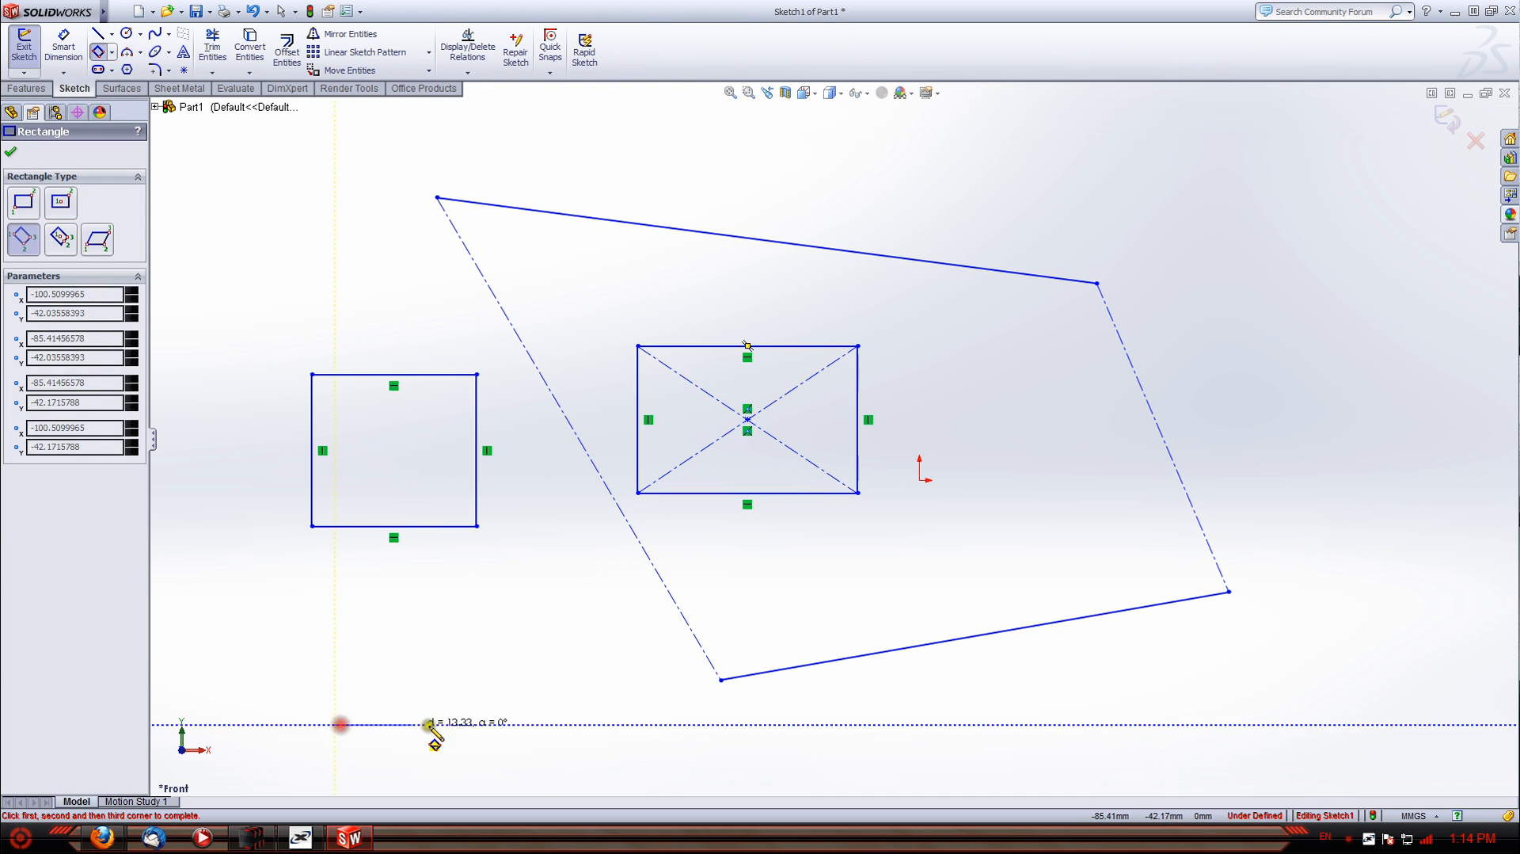
left_click(471, 724)
left_click(470, 631)
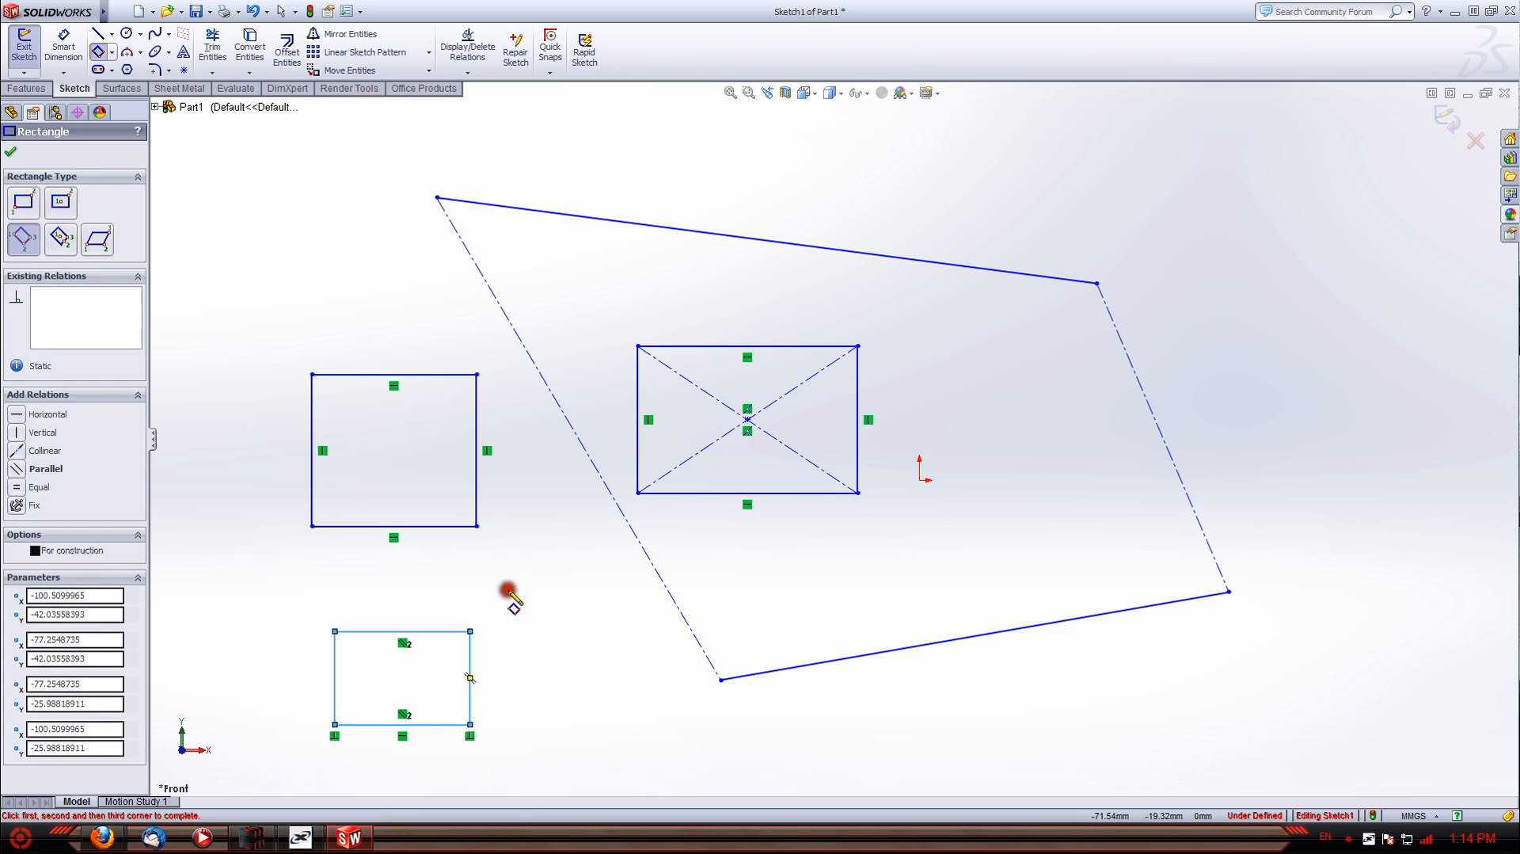
Sketch a tilted 3 point center rectangle about 51 by 19 mm above the upper right corner of the four-sided outline
left_click(112, 52)
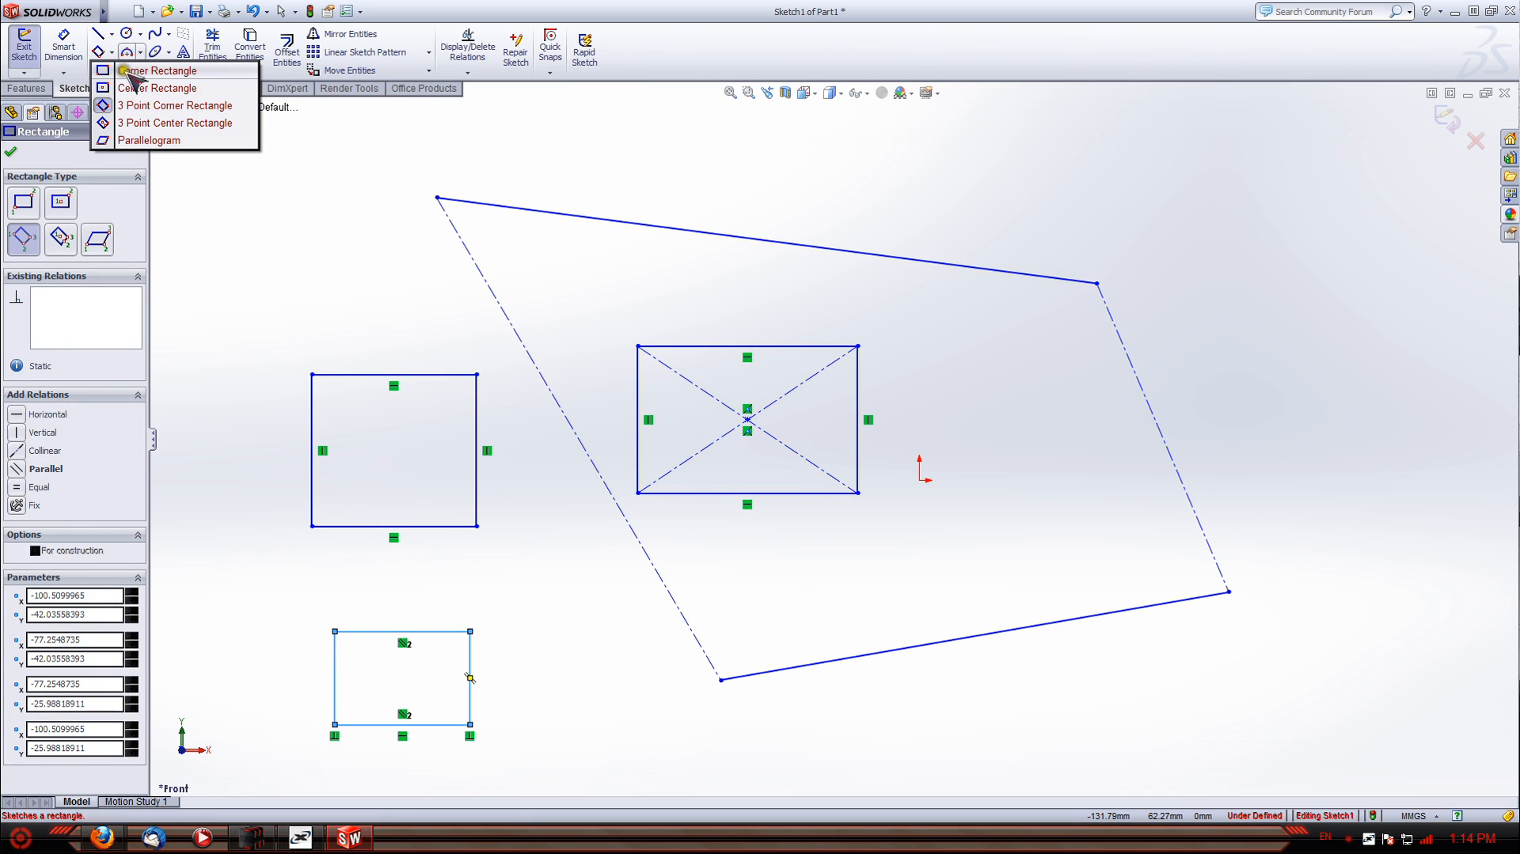
left_click(150, 125)
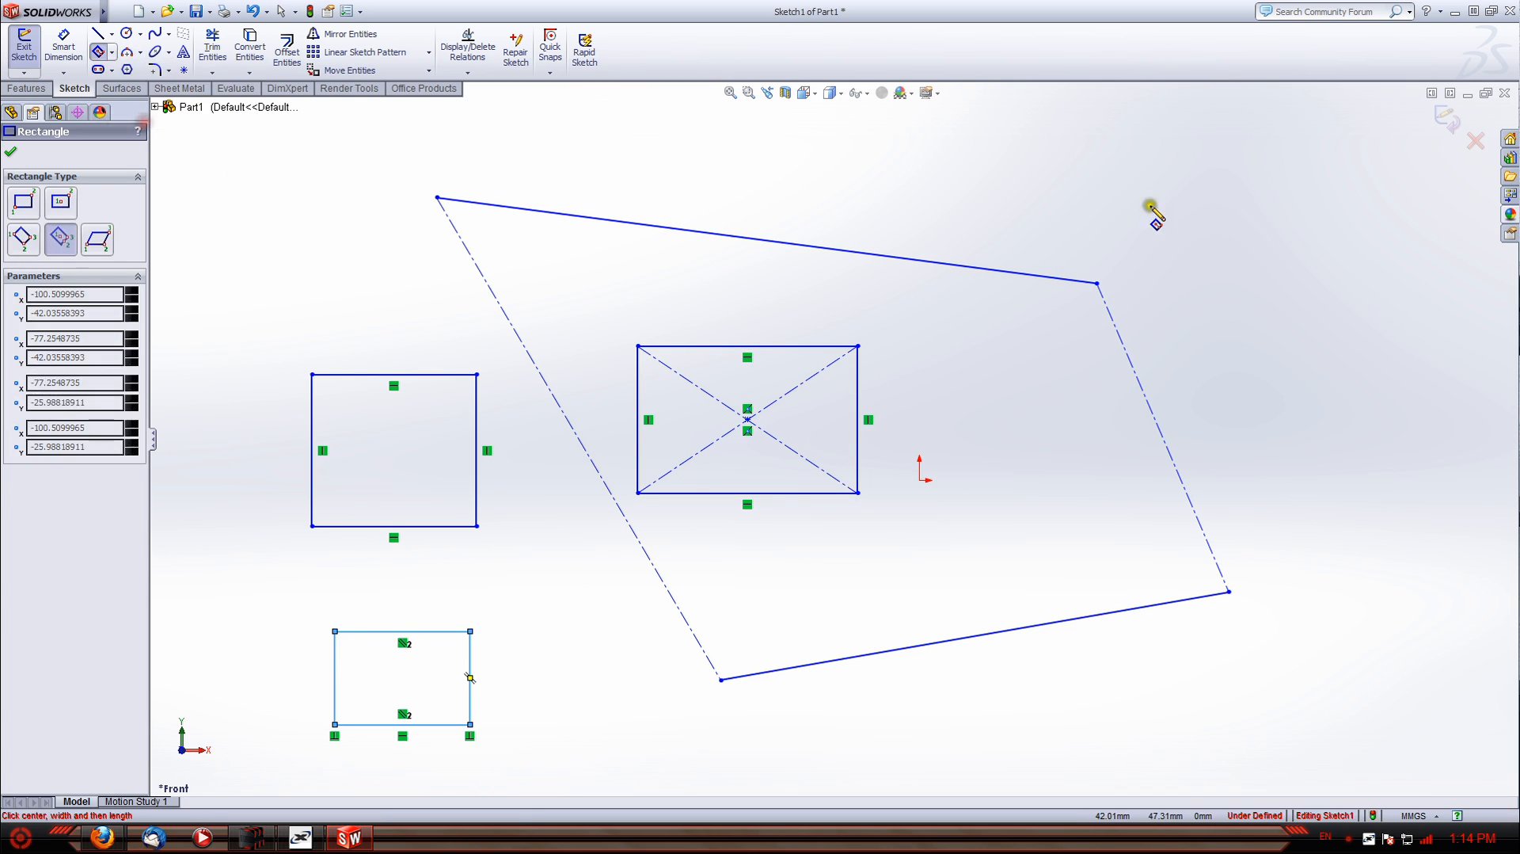
left_click(1196, 232)
left_click(1316, 311)
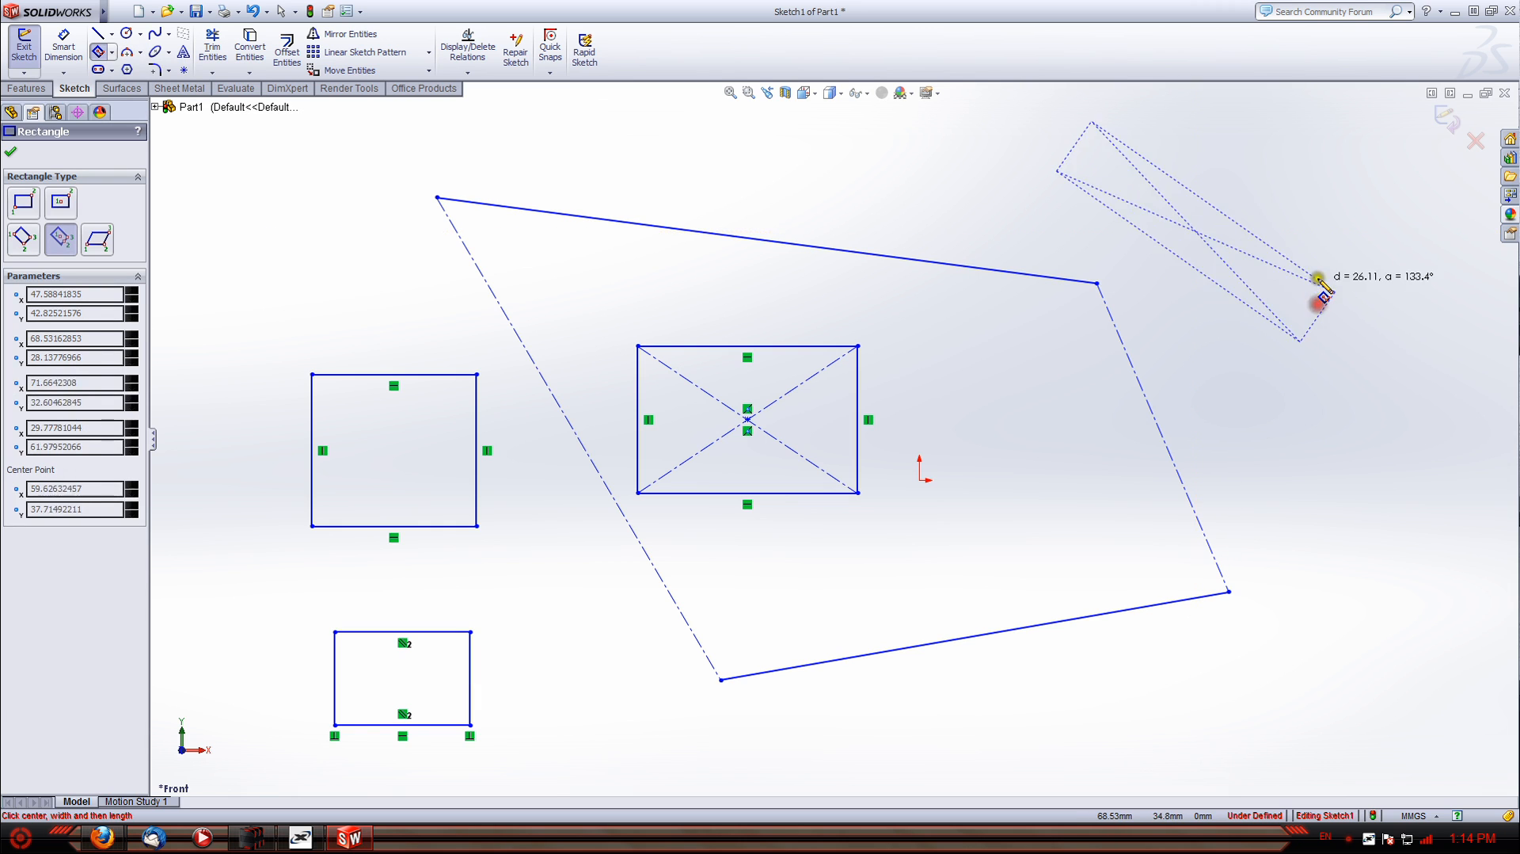
left_click(1257, 308)
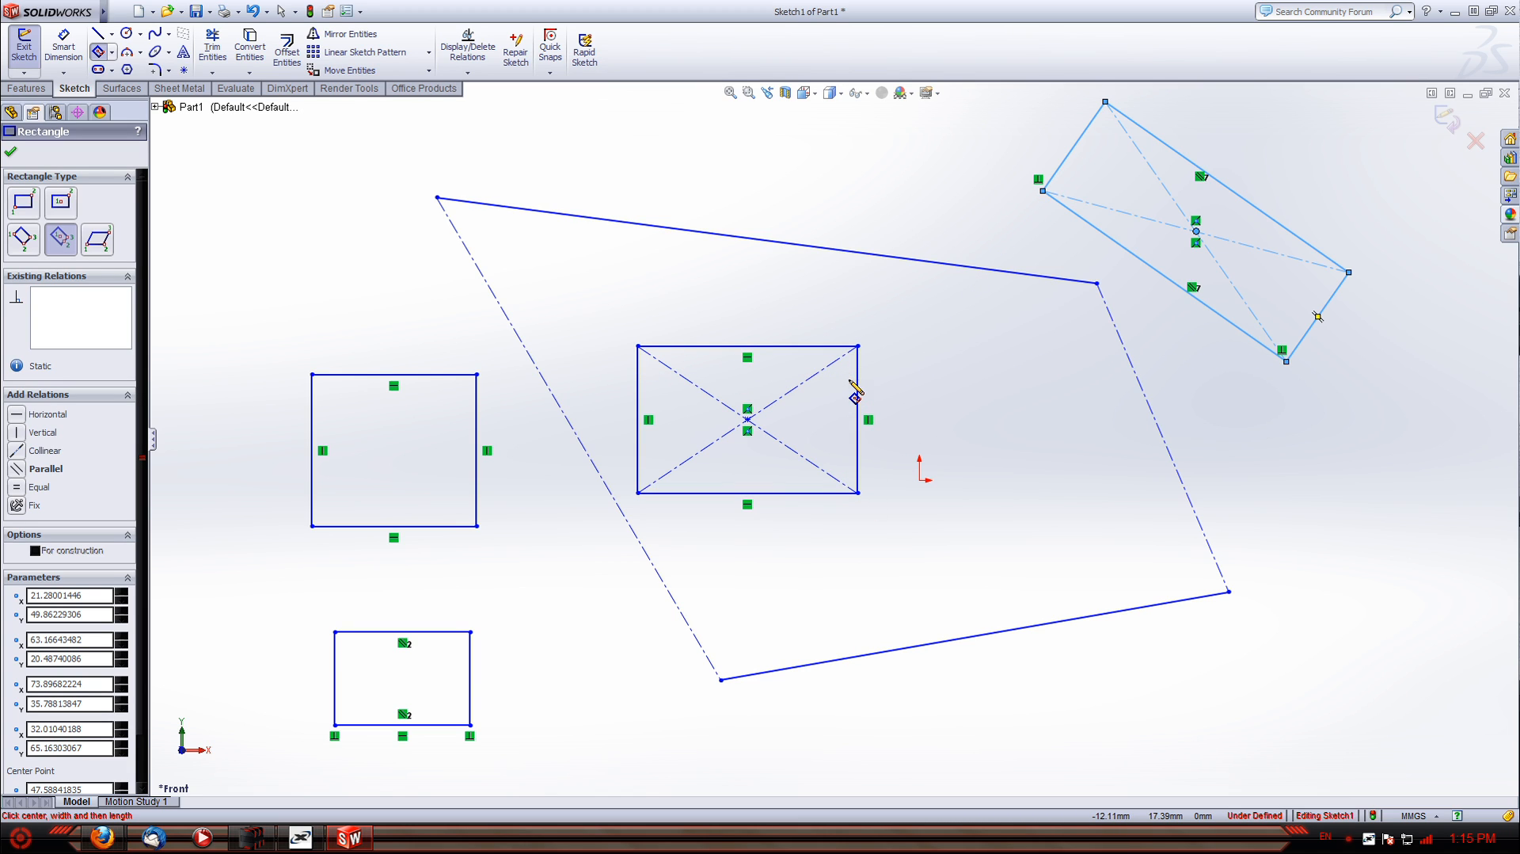
Sketch a parallelogram with a horizontal base about 30 mm long and slanted sides about 25 mm long, below the outline's lower right corner
left_click(112, 52)
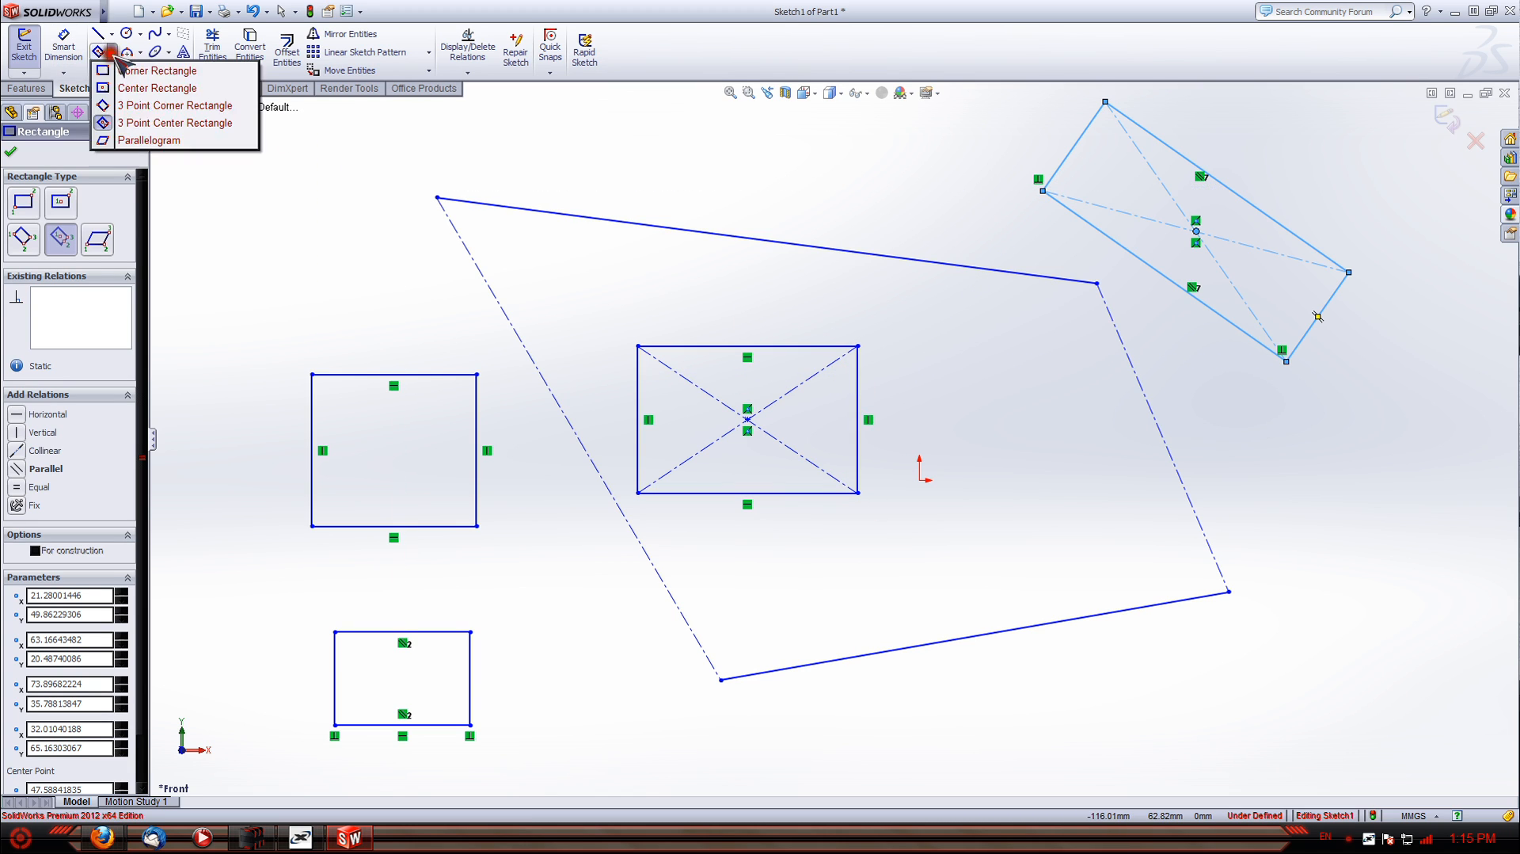
left_click(149, 140)
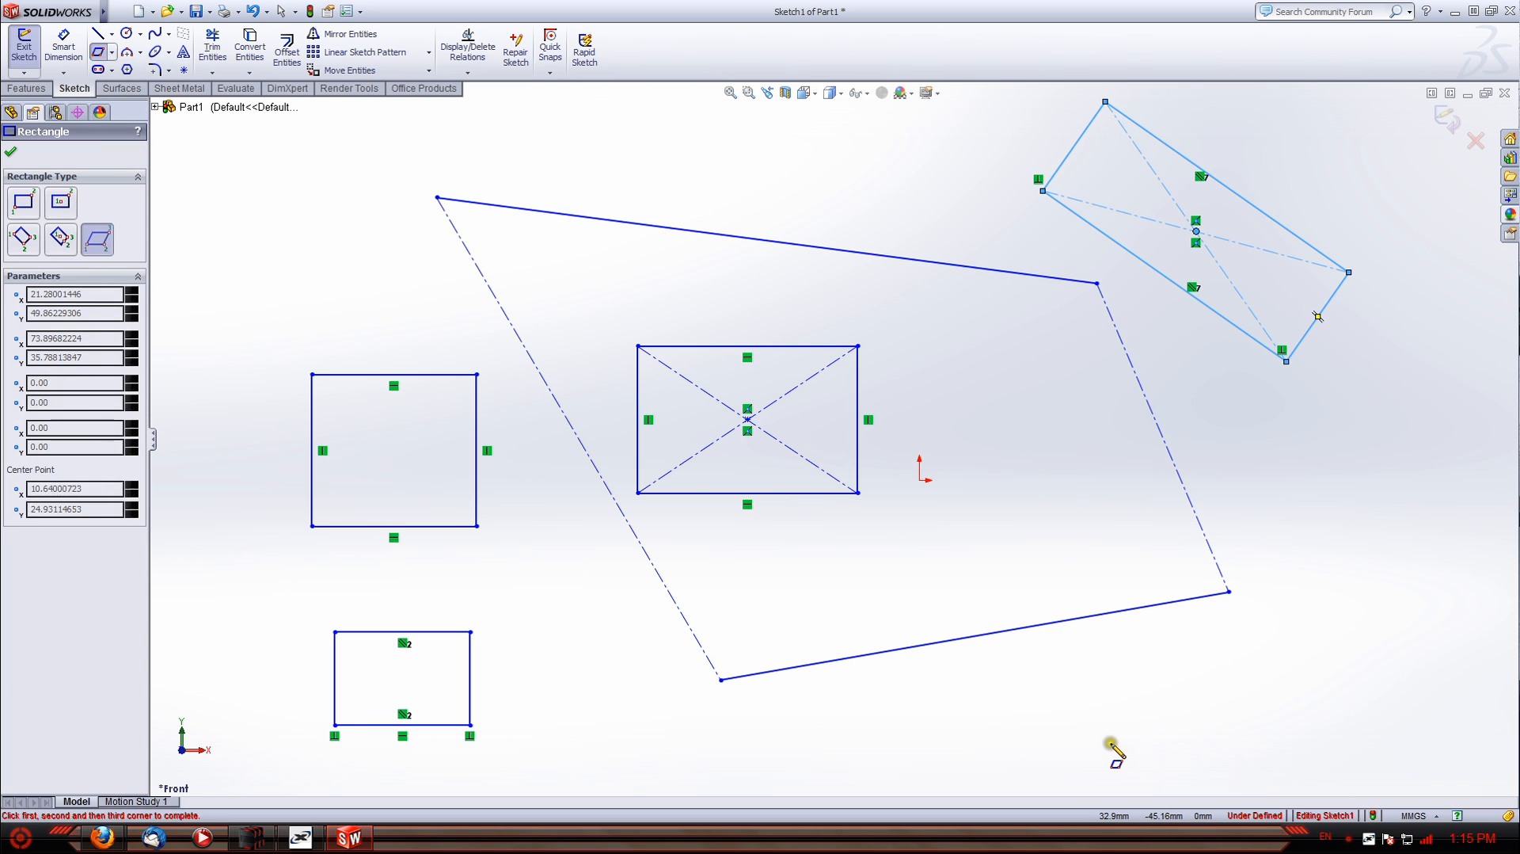
left_click(1287, 742)
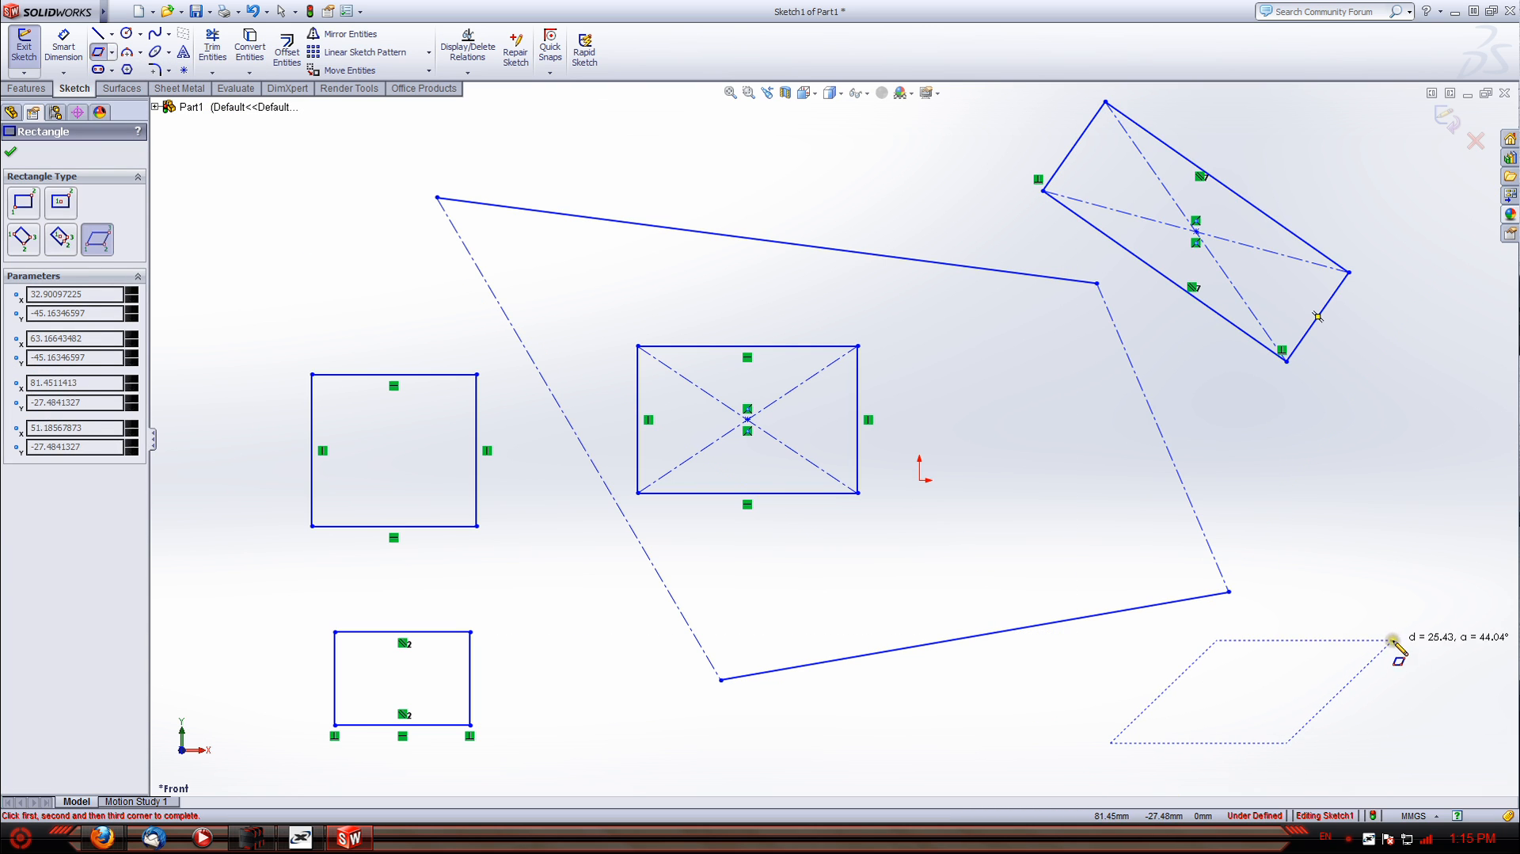
left_click(1393, 639)
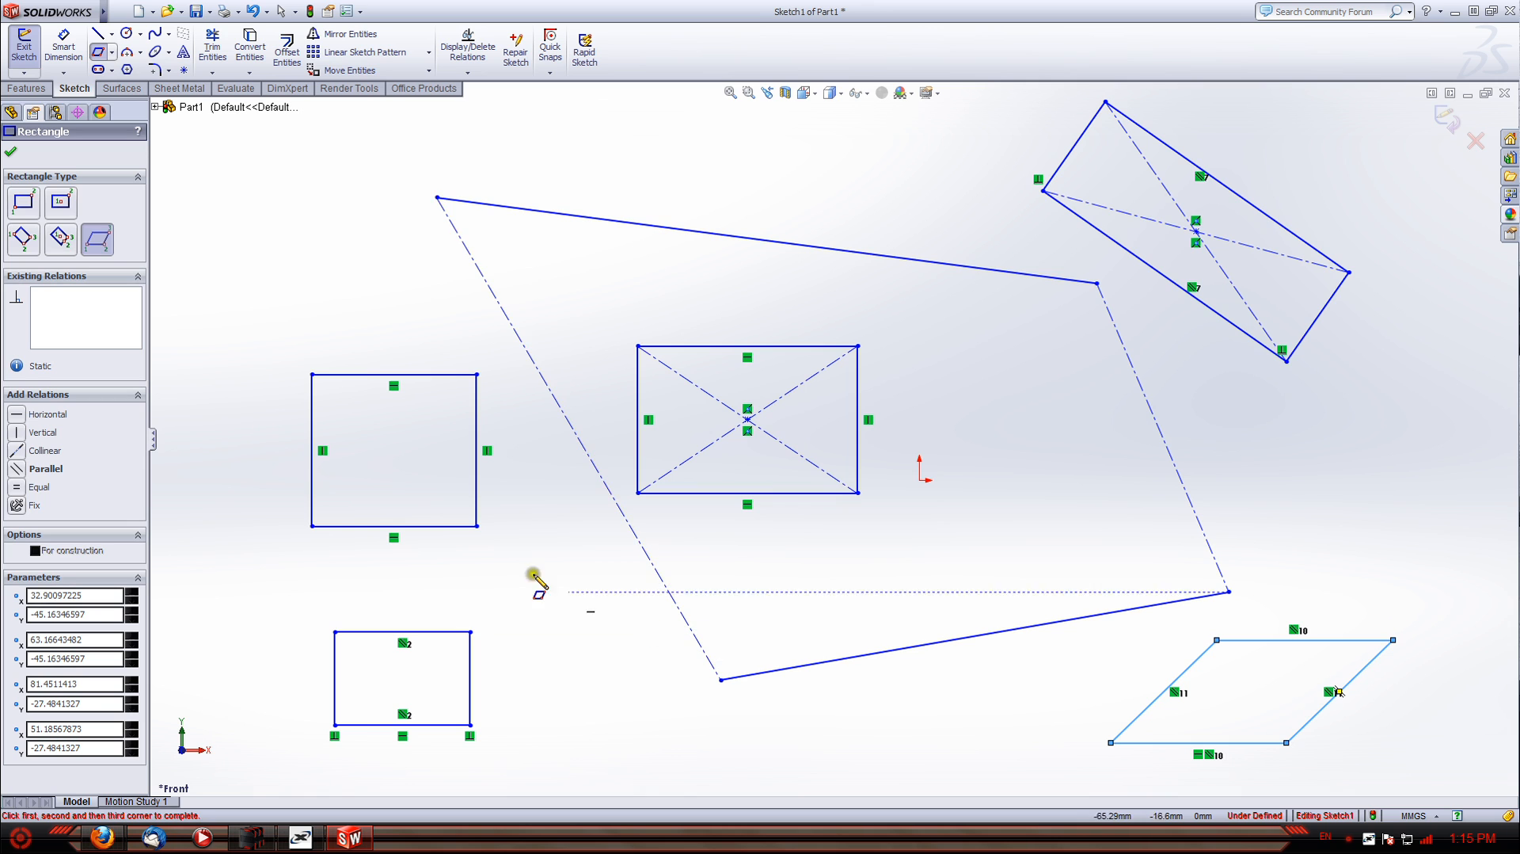
Sketch a horizontal straight slot about 41 mm between centers and 21 mm wide in the empty area right of the existing shapes
scroll(686, 386, "down", 3)
scroll(788, 407, "up", 5)
scroll(832, 434, "up", 3)
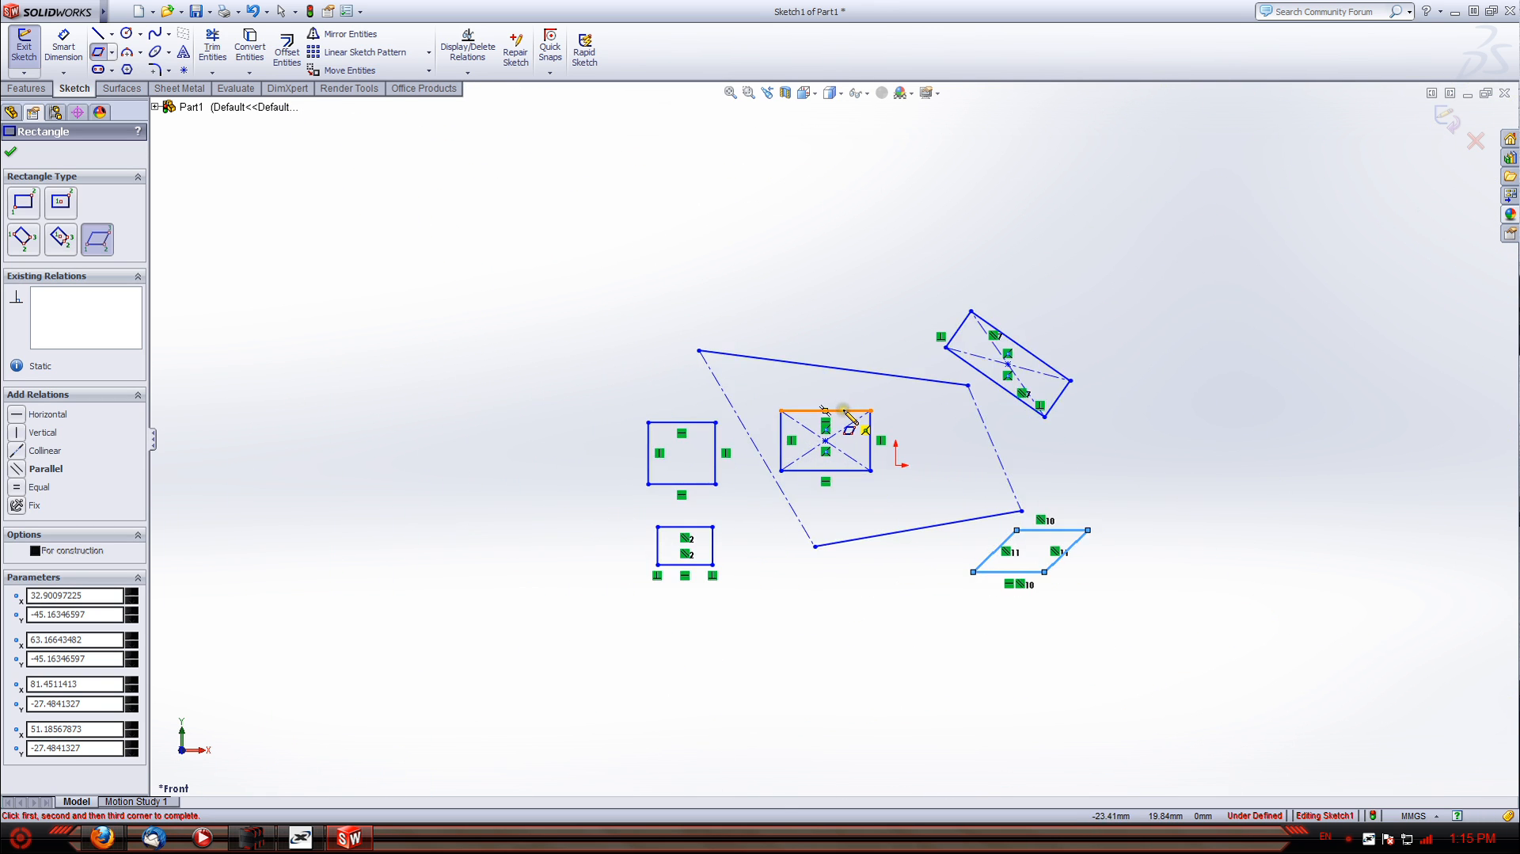
mouse_move(1018, 422)
middle_mouse_down("shift")
mouse_move(934, 427)
mouse_move(546, 350)
mouse_move(523, 308)
middle_mouse_up("shift")
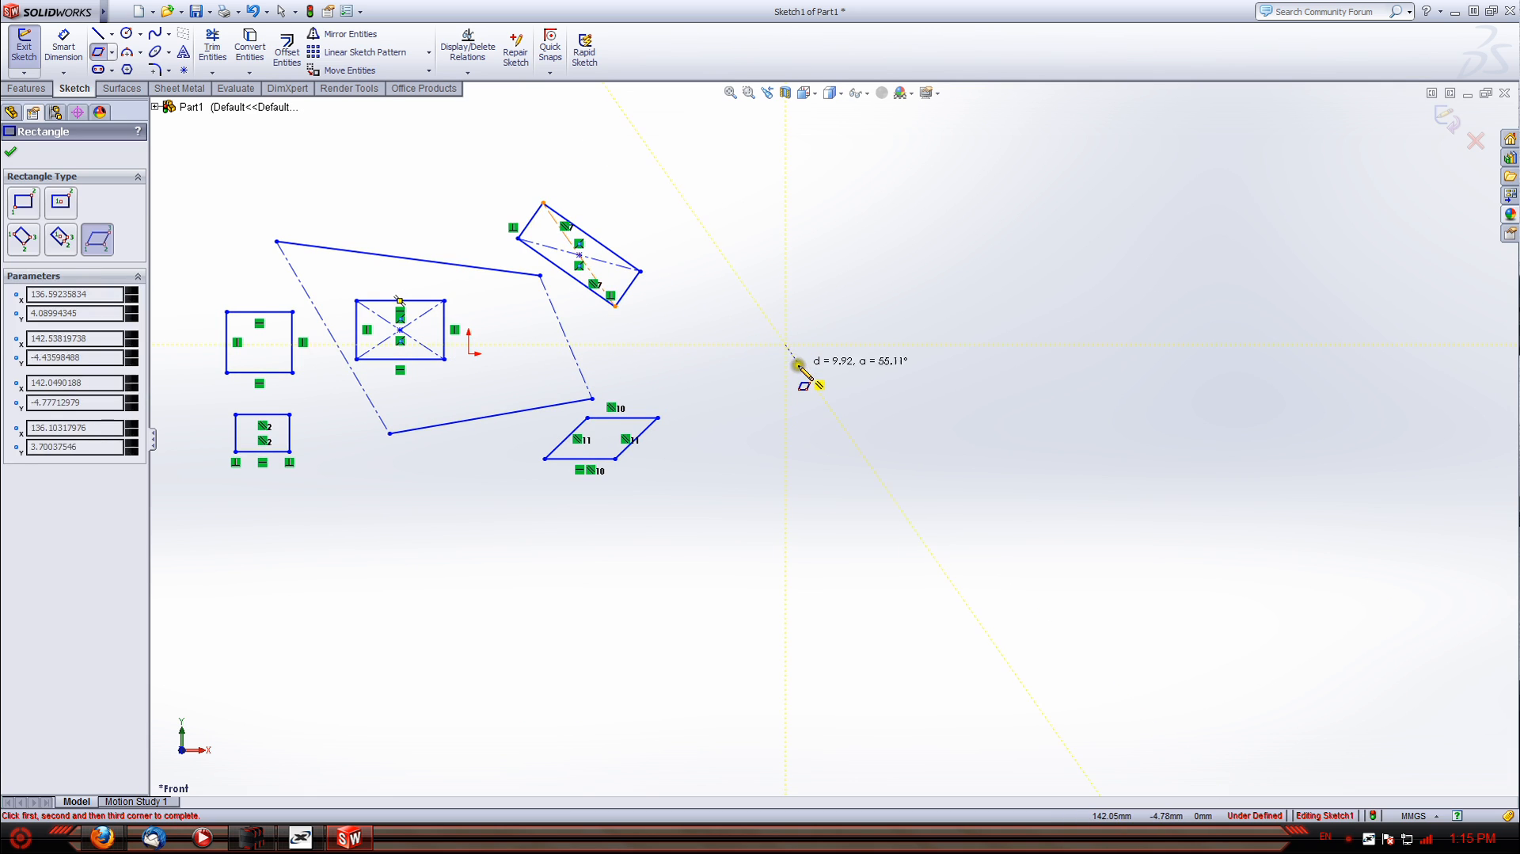
key("Escape")
left_click(98, 70)
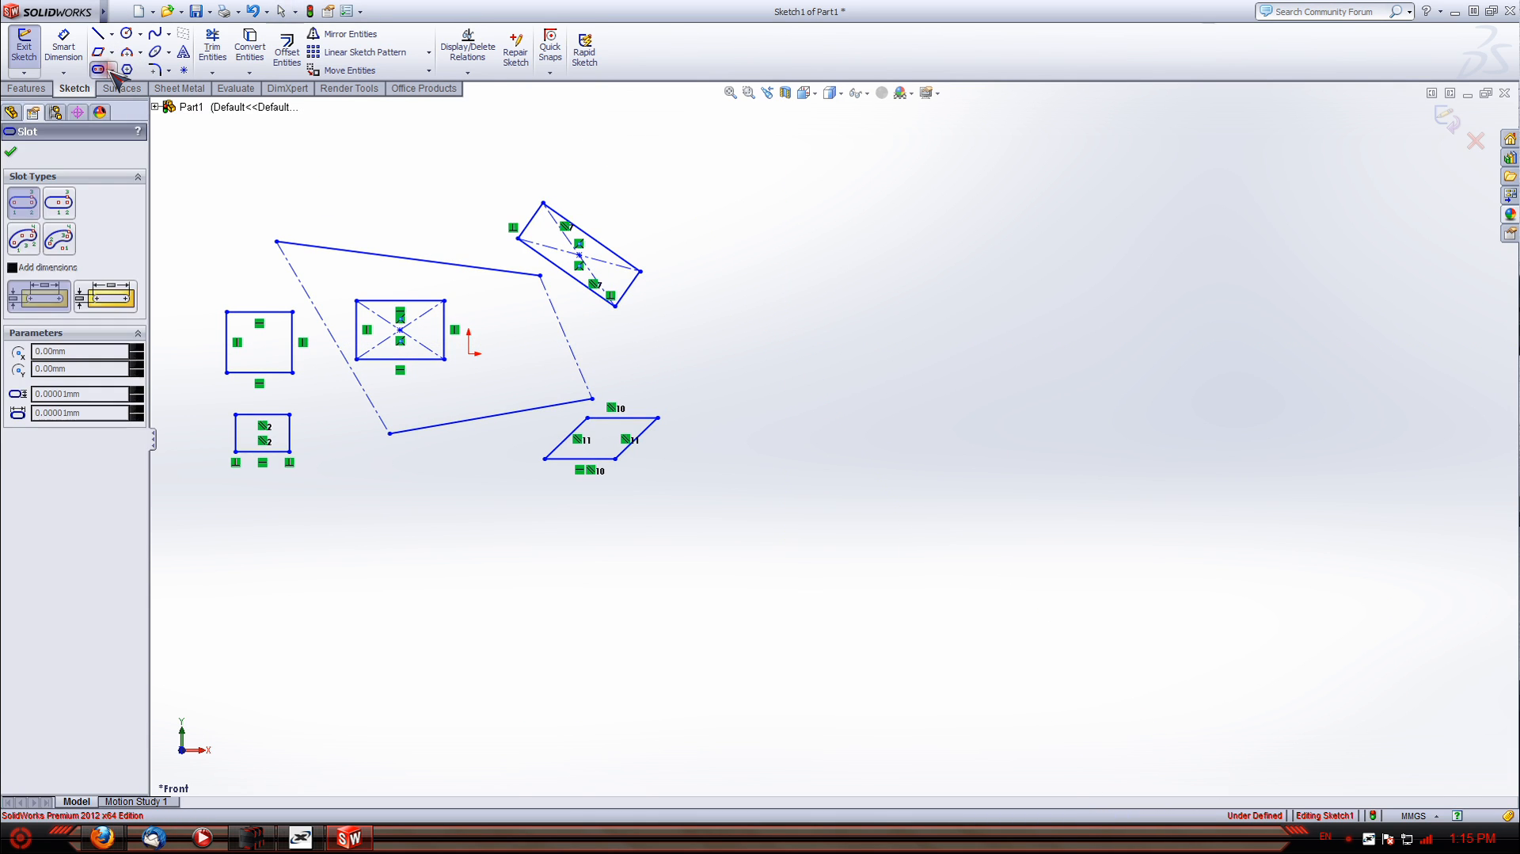
left_click(909, 301)
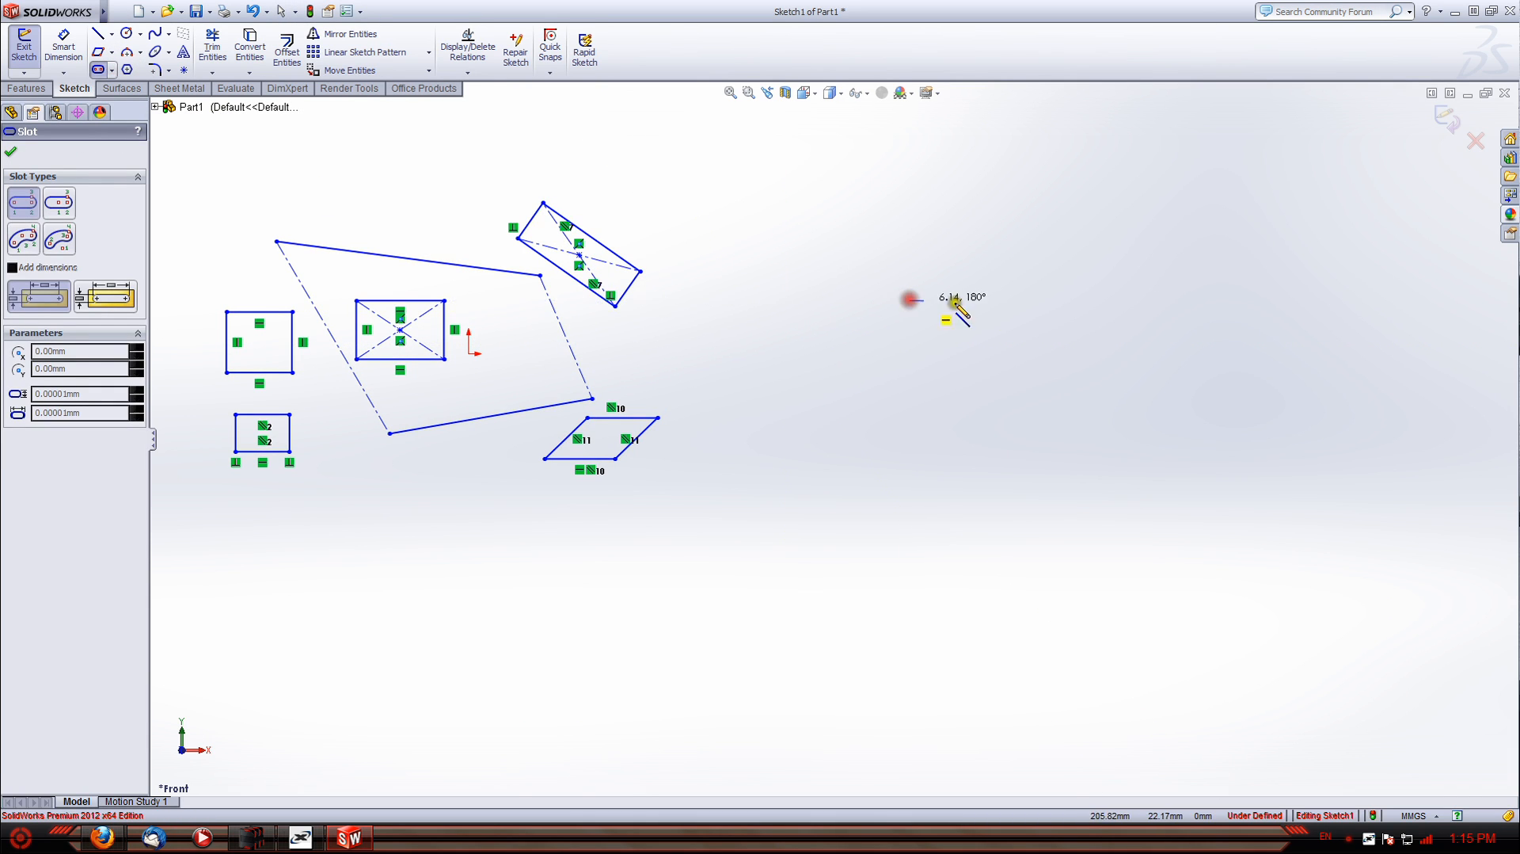
left_click(1005, 300)
left_click(1024, 279)
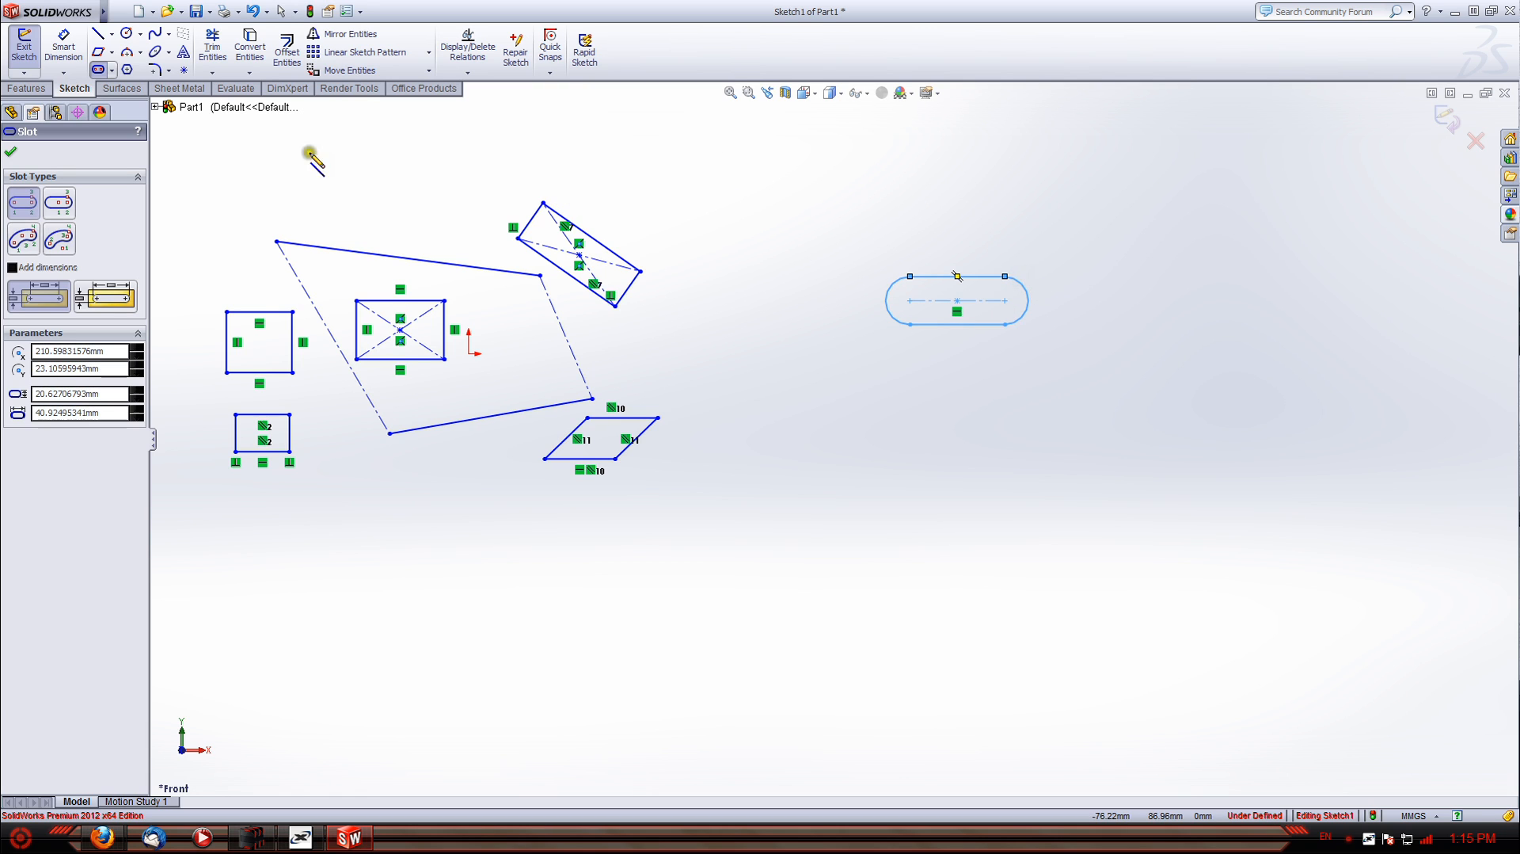
Sketch a horizontal centerpoint straight slot about 59 mm between centers and 28 mm wide below the first slot
left_click(112, 70)
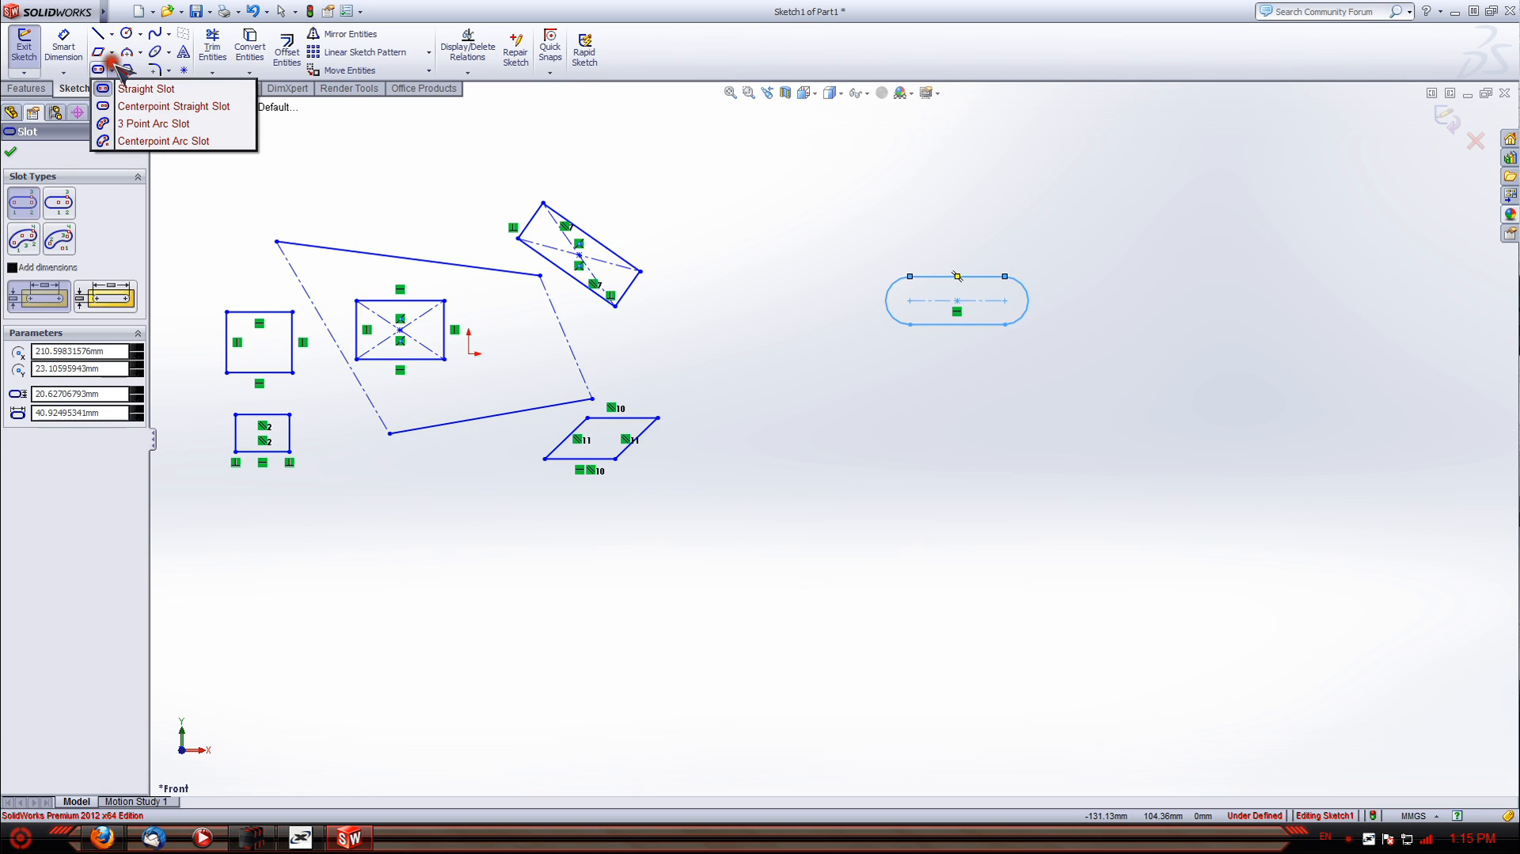
left_click(132, 112)
left_click(969, 434)
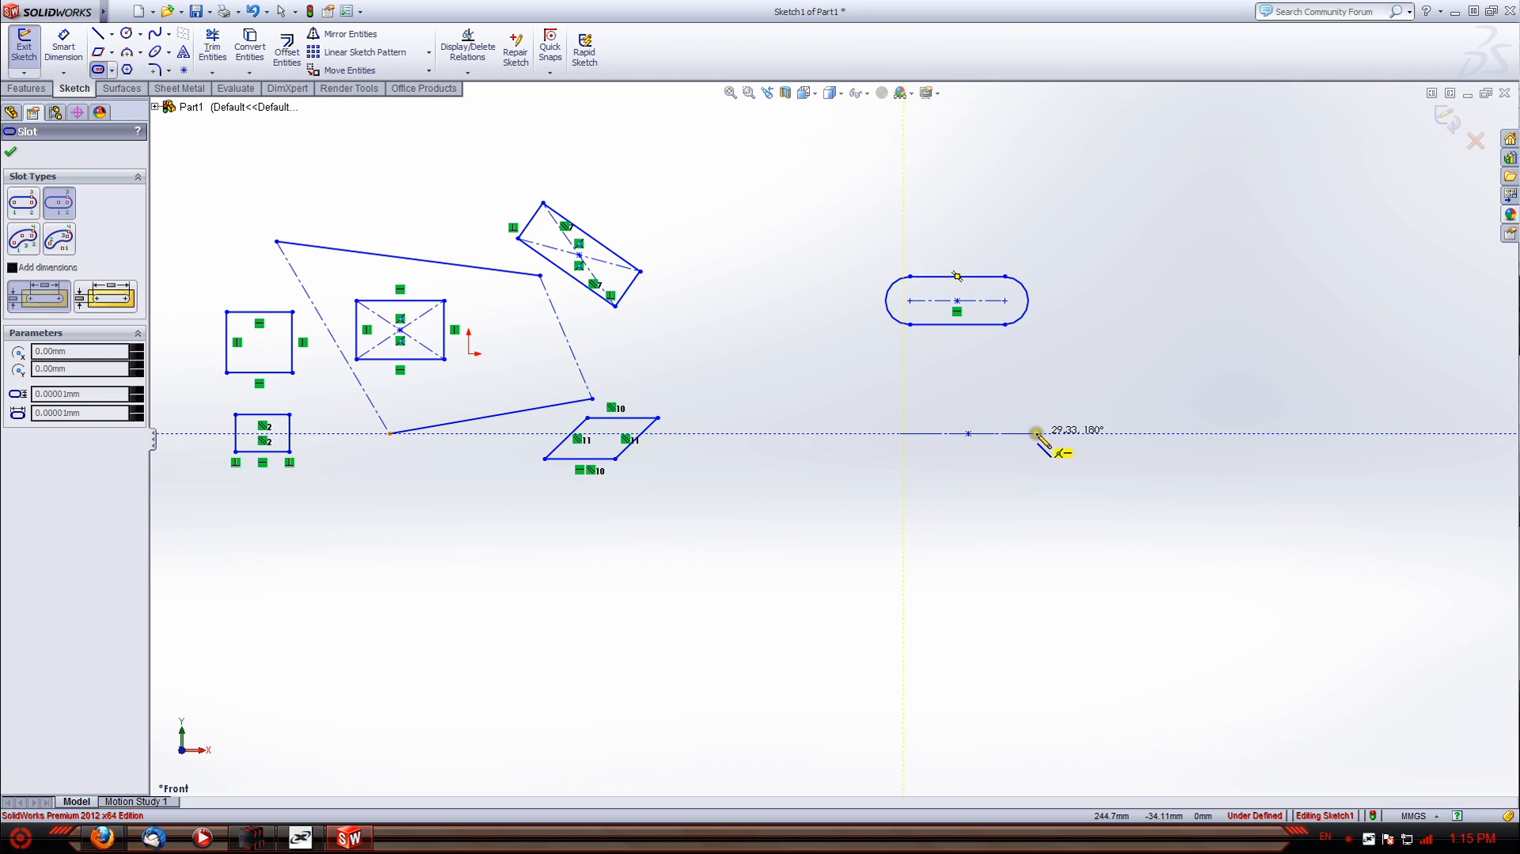
left_click(1037, 433)
left_click(1038, 401)
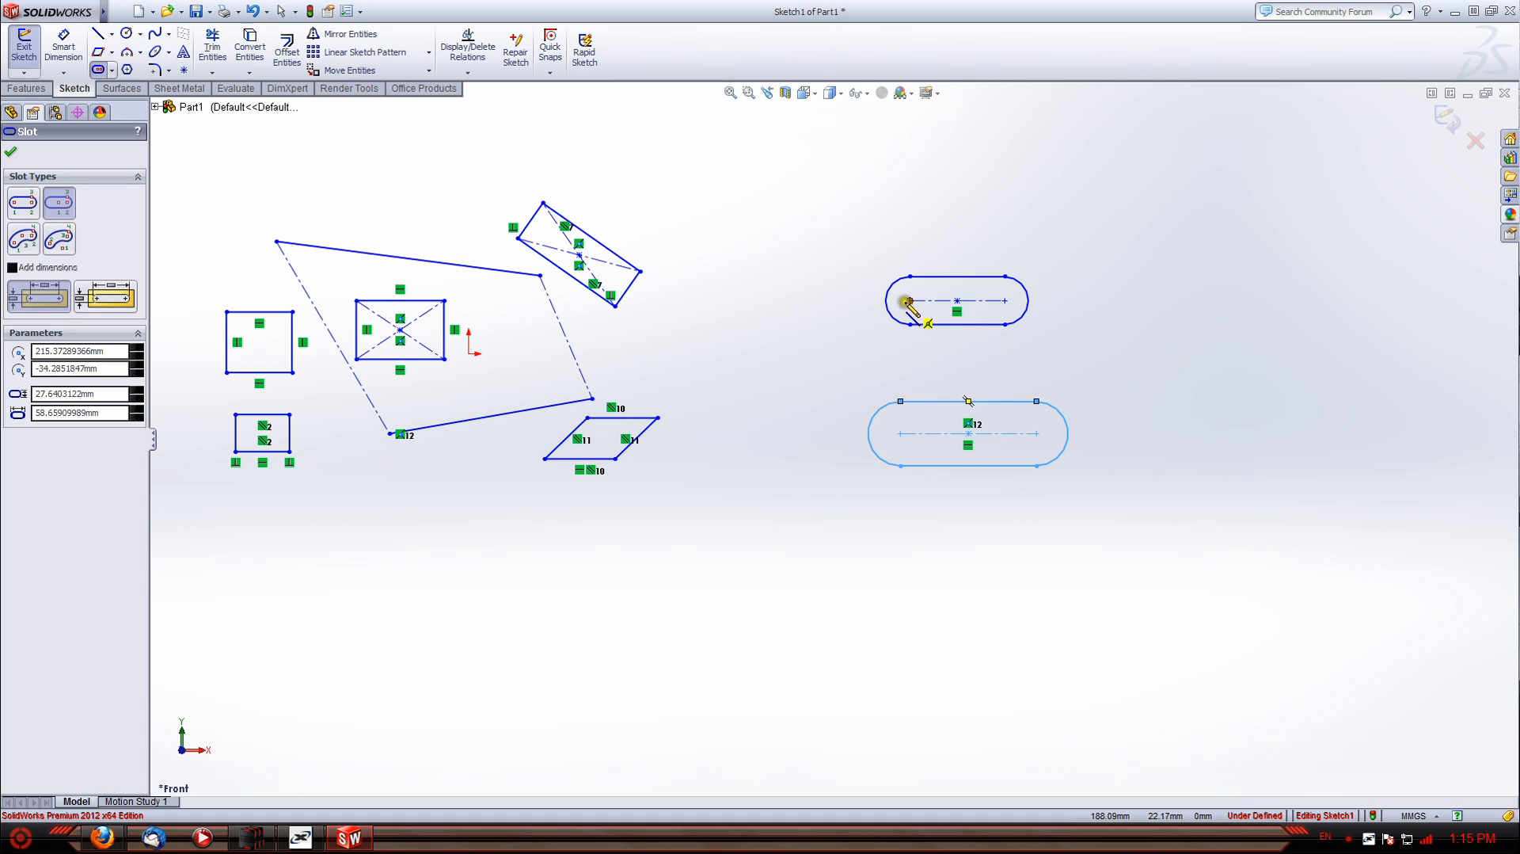
Sketch an upward-bulging 3 point arc slot below the straight slots, with about 91.5 mm radius, 90° arc and 43 mm width
left_click(112, 70)
left_click(153, 124)
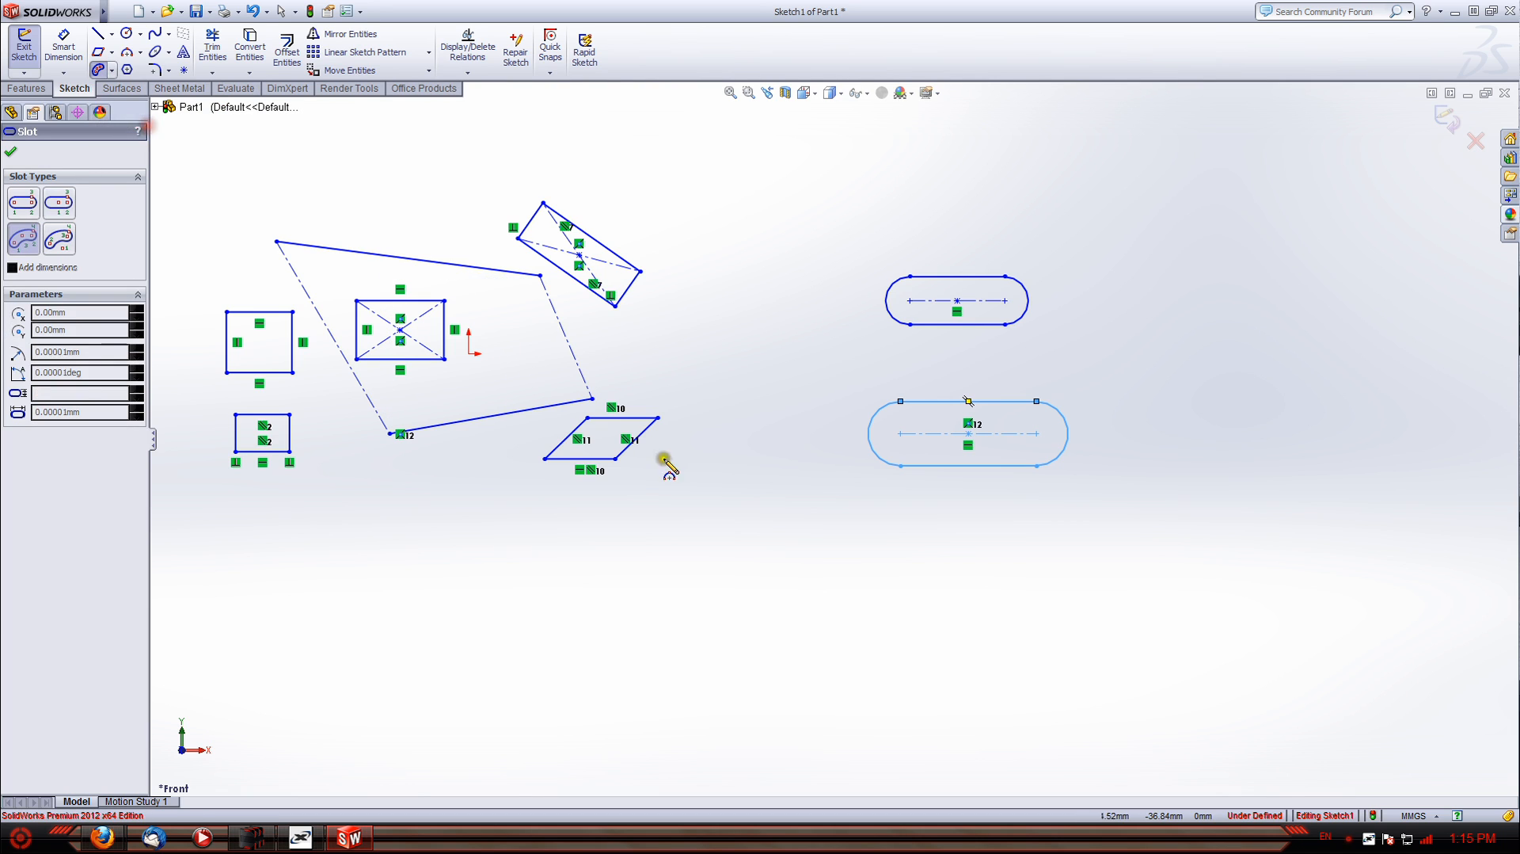
left_click(817, 695)
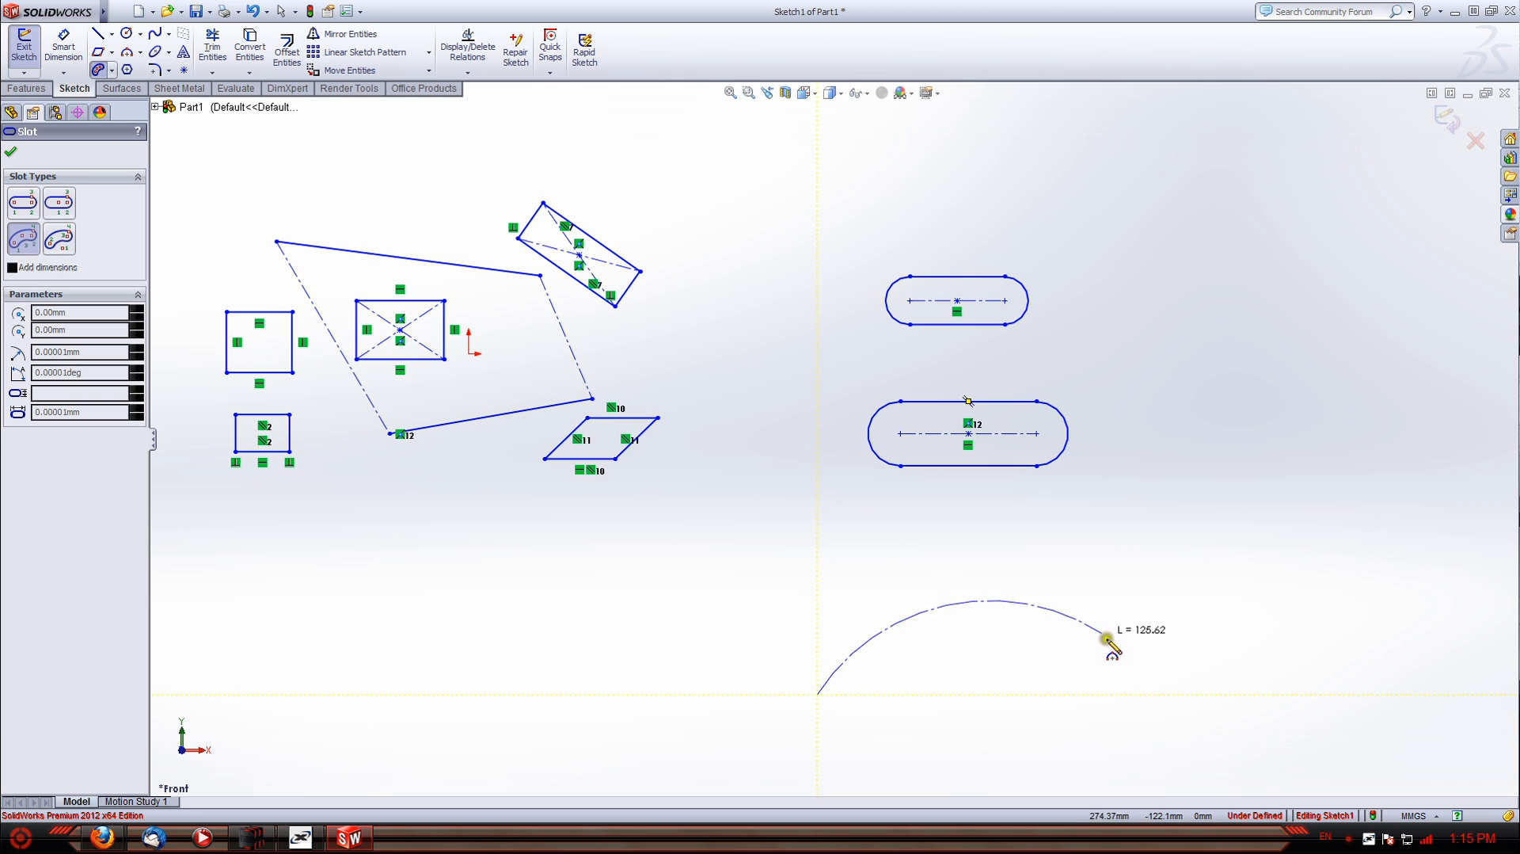
left_click(1111, 642)
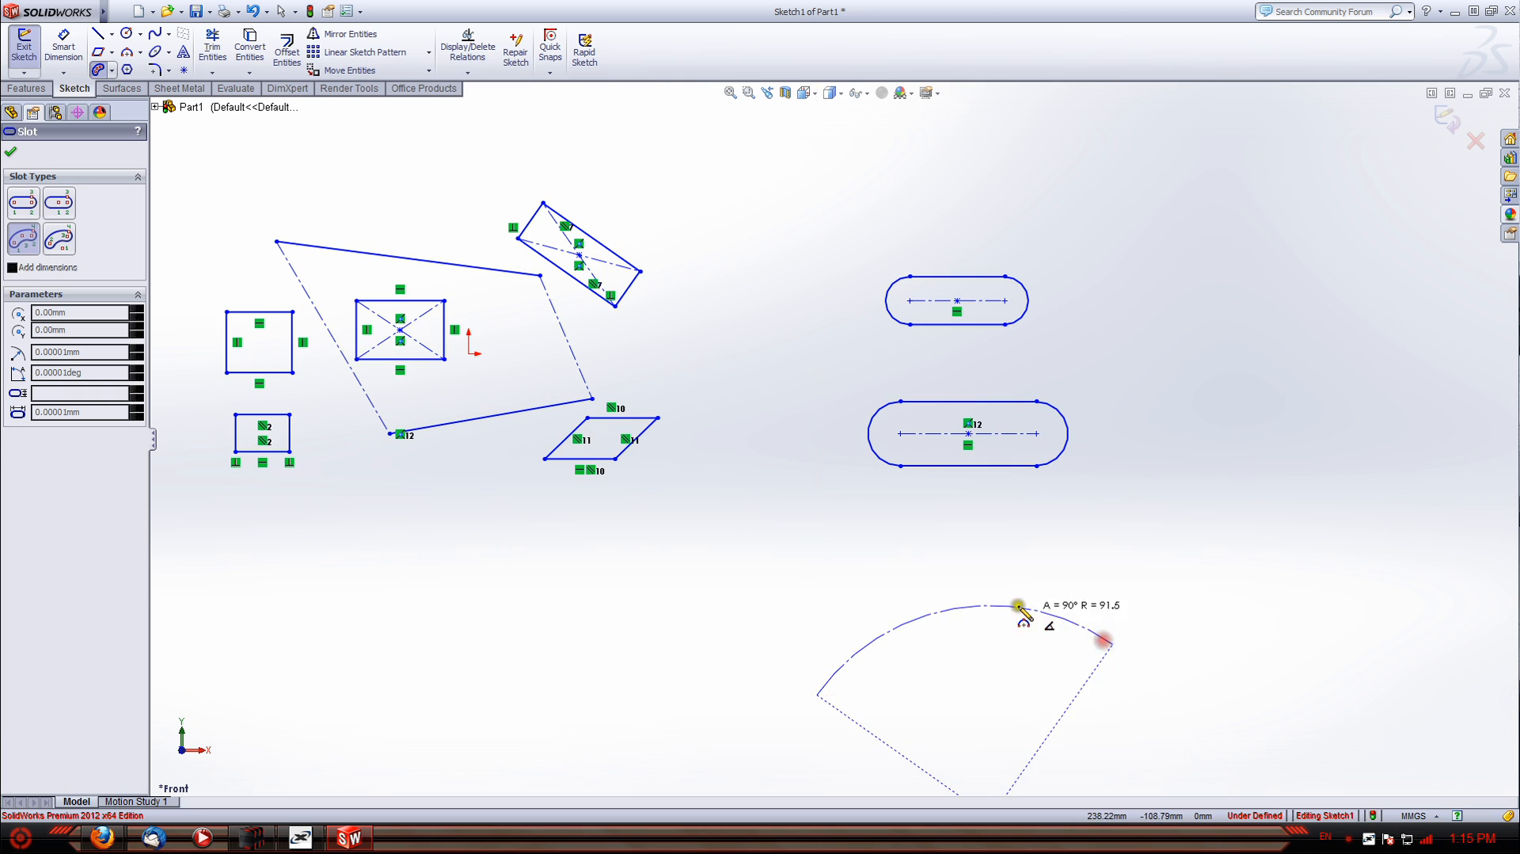
left_click(953, 609)
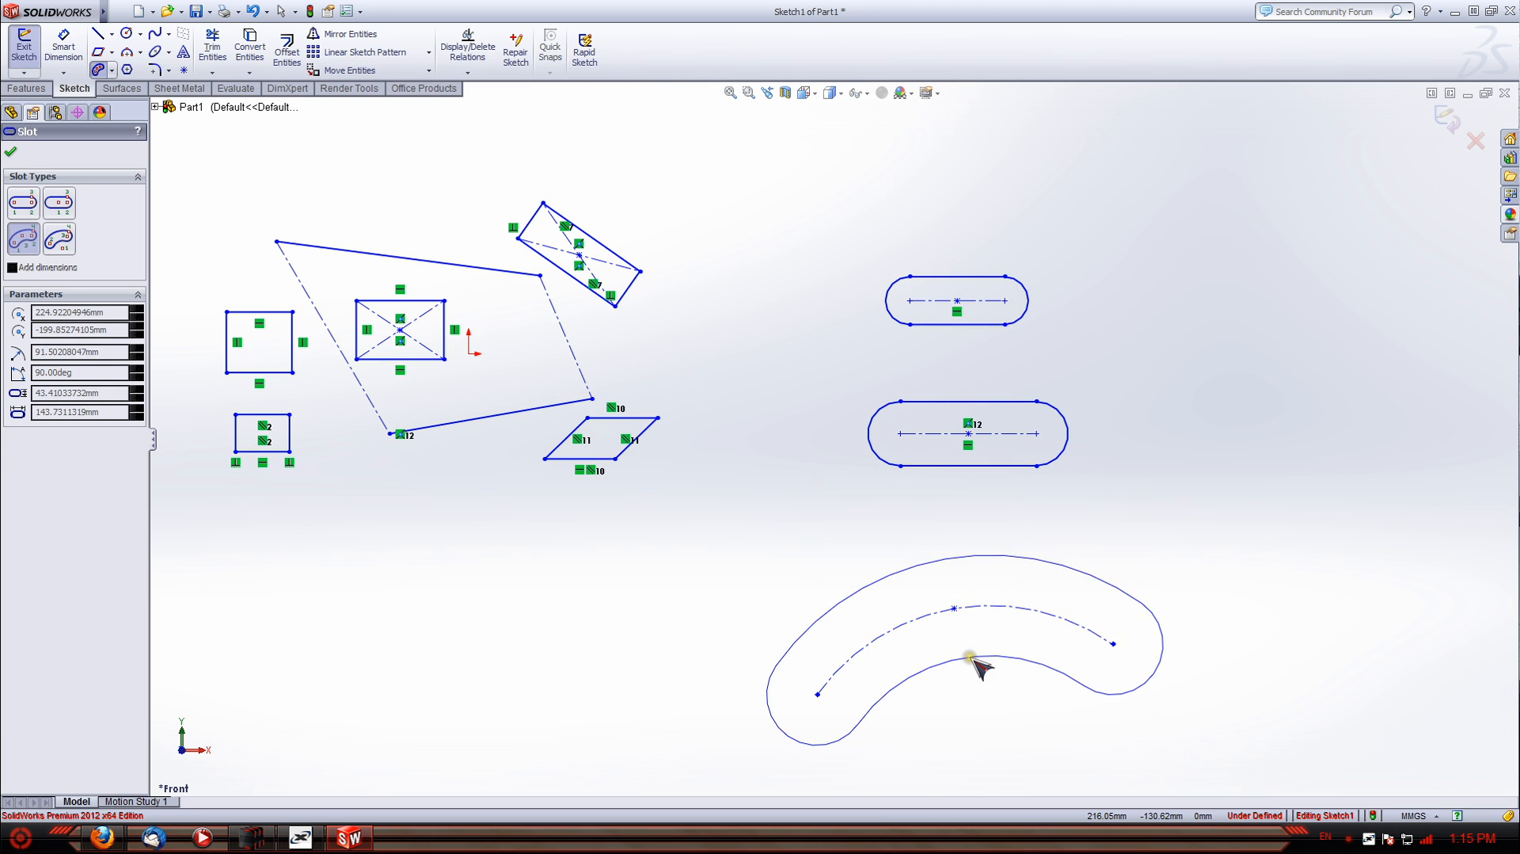
left_click(970, 656)
scroll(1167, 568, "up", 3)
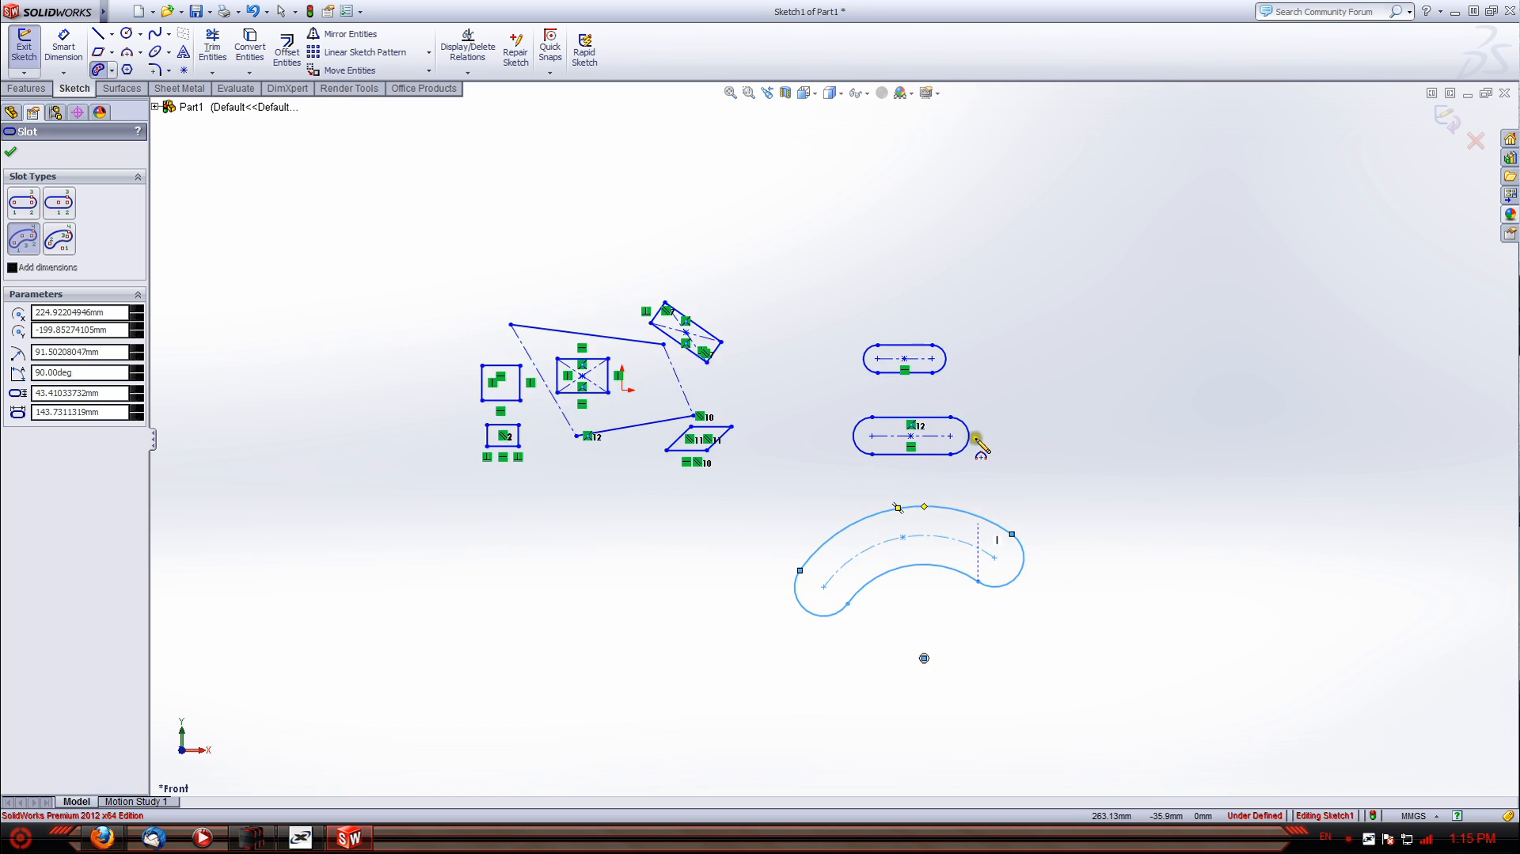
Sketch an upward-bulging centerpoint arc slot to the right of the existing slots, with about 107.5 mm radius, 85° arc and 94 mm width
scroll(989, 437, "down", 1)
left_click(112, 70)
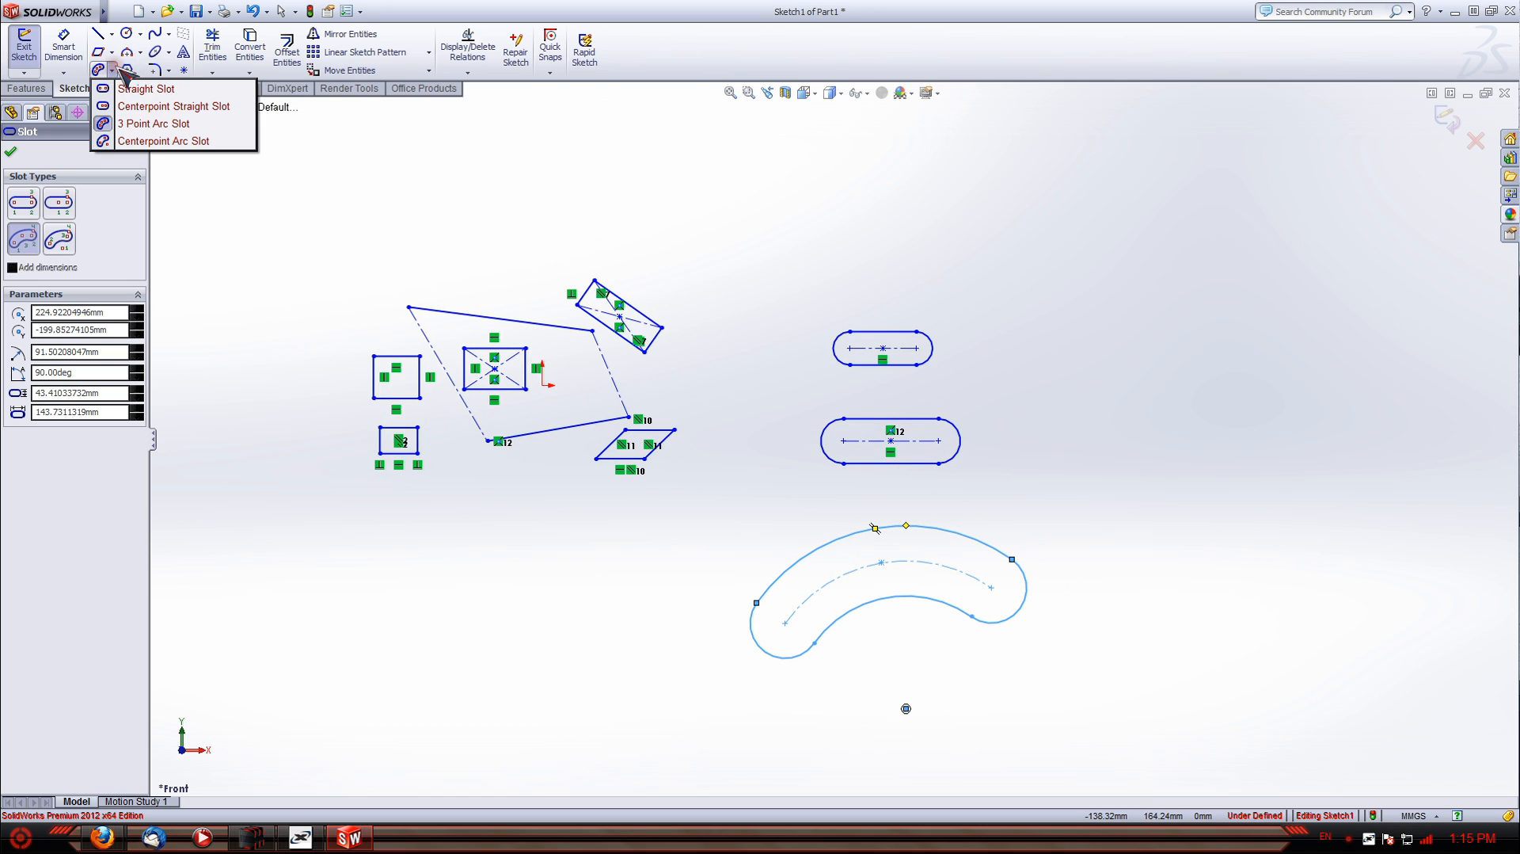
left_click(146, 142)
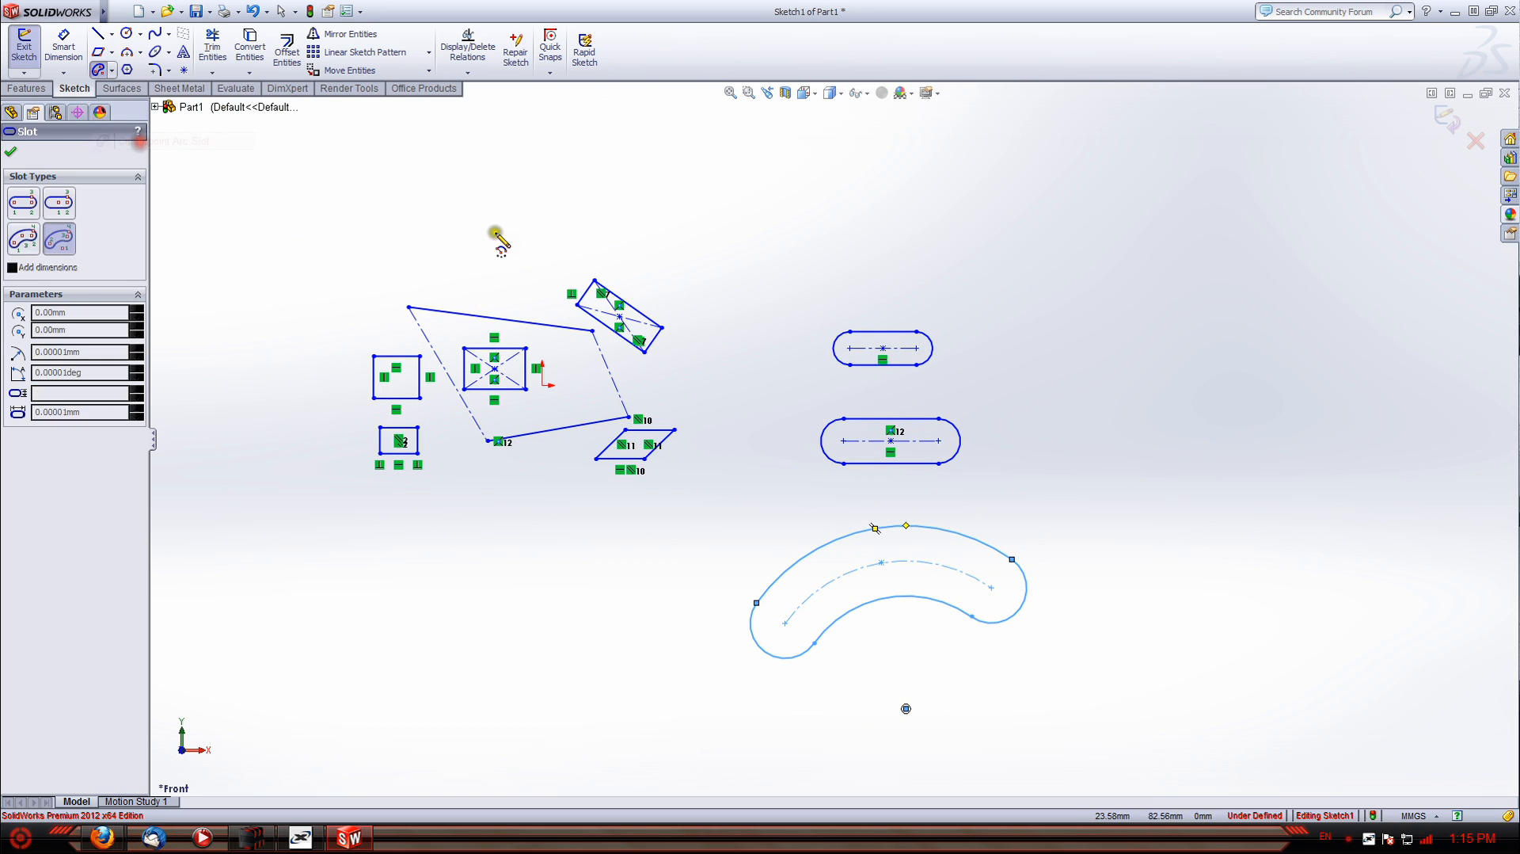
left_click(1309, 533)
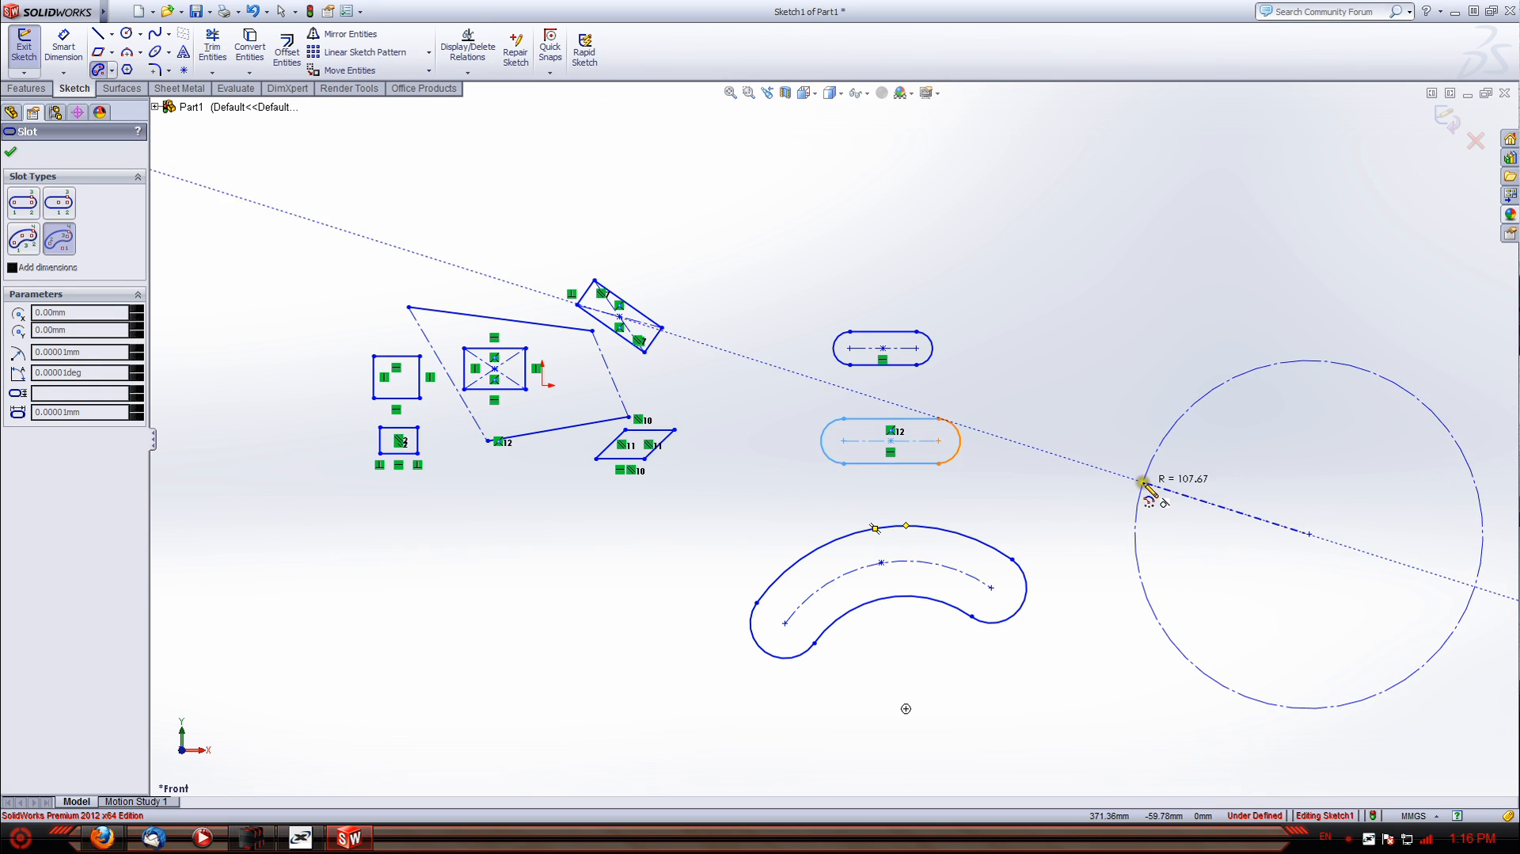
left_click(1143, 483)
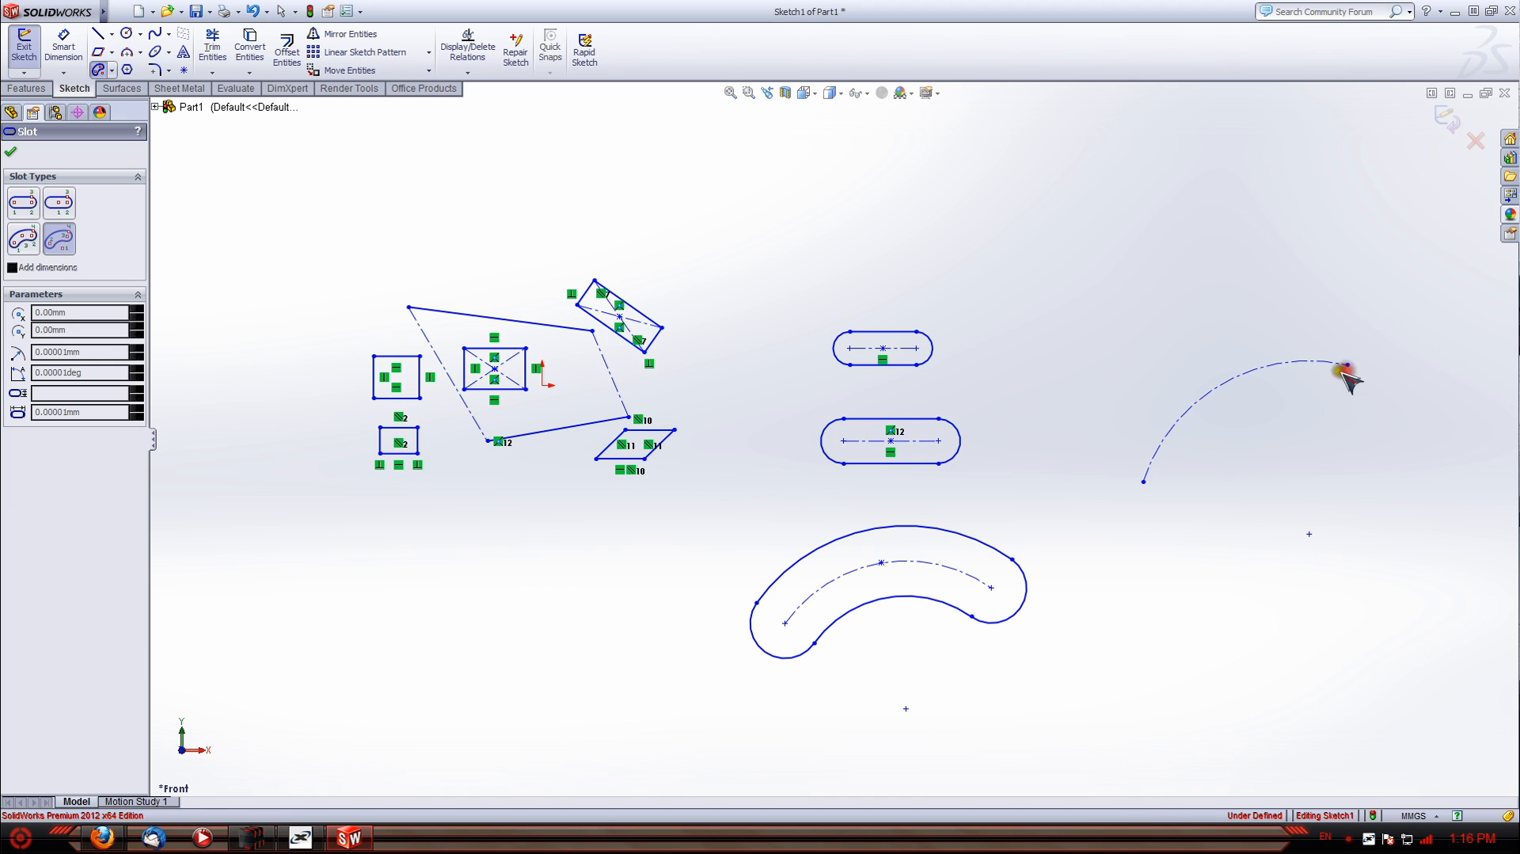
left_click(1348, 365)
left_click(1185, 317)
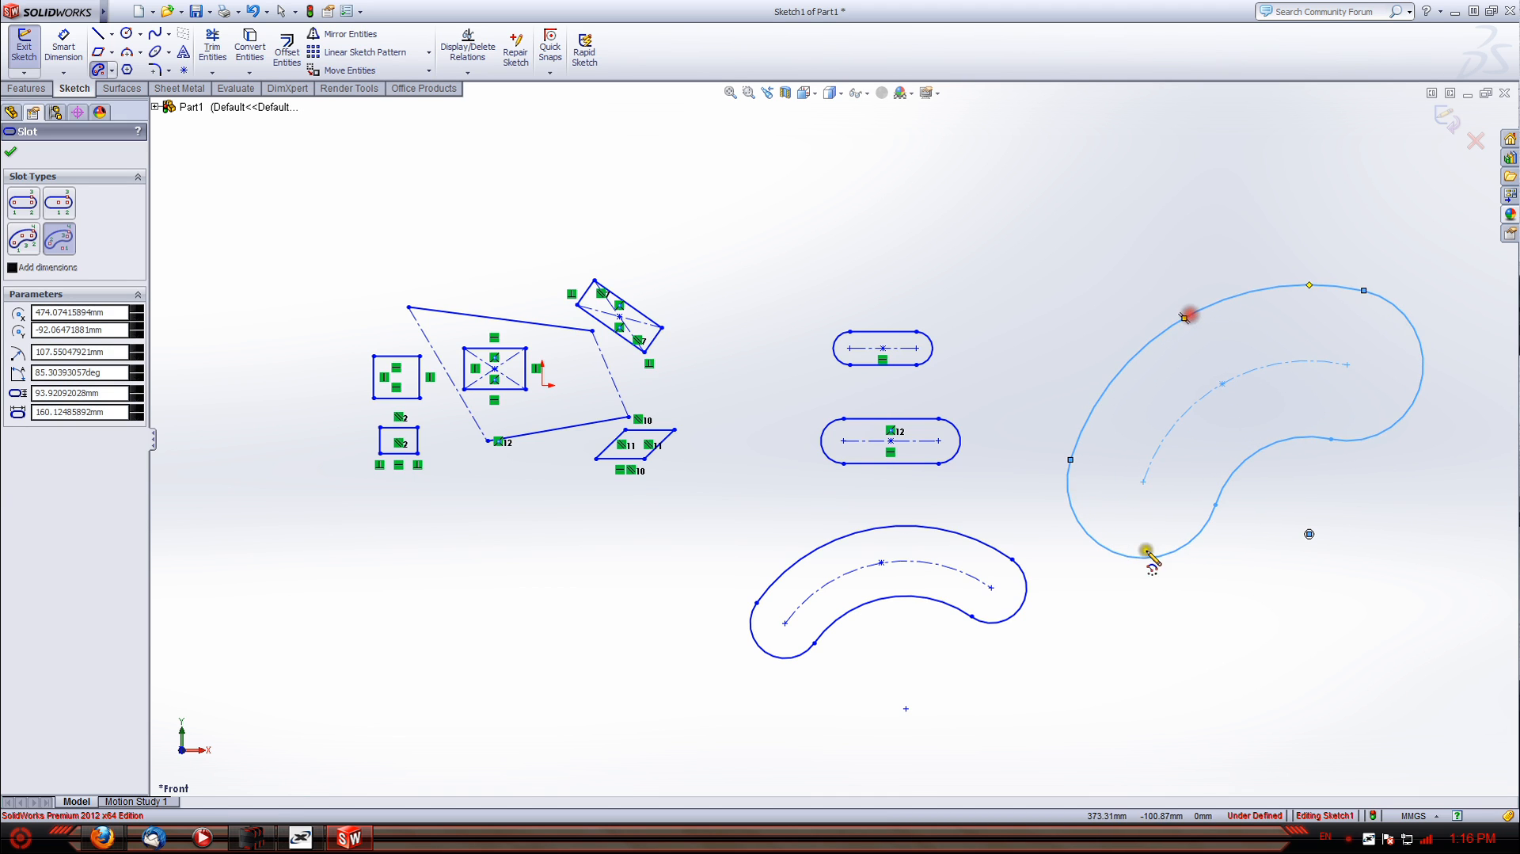
scroll(788, 317, "down", 1)
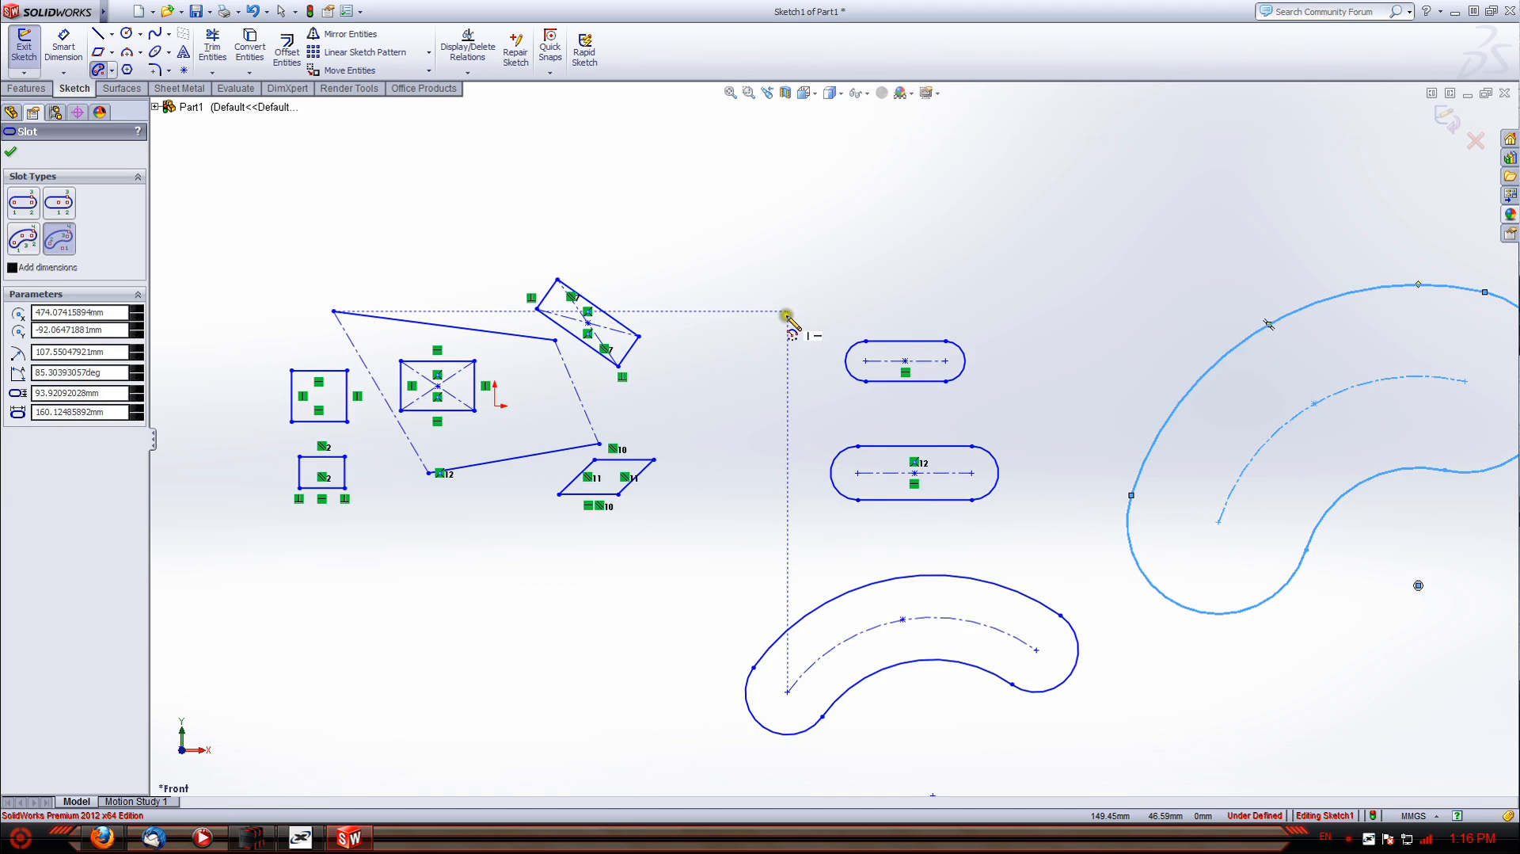
scroll(787, 318, "up", 2)
Sketch a center-based circle of about 49 mm radius in the empty area above the straight slots
left_click(113, 70)
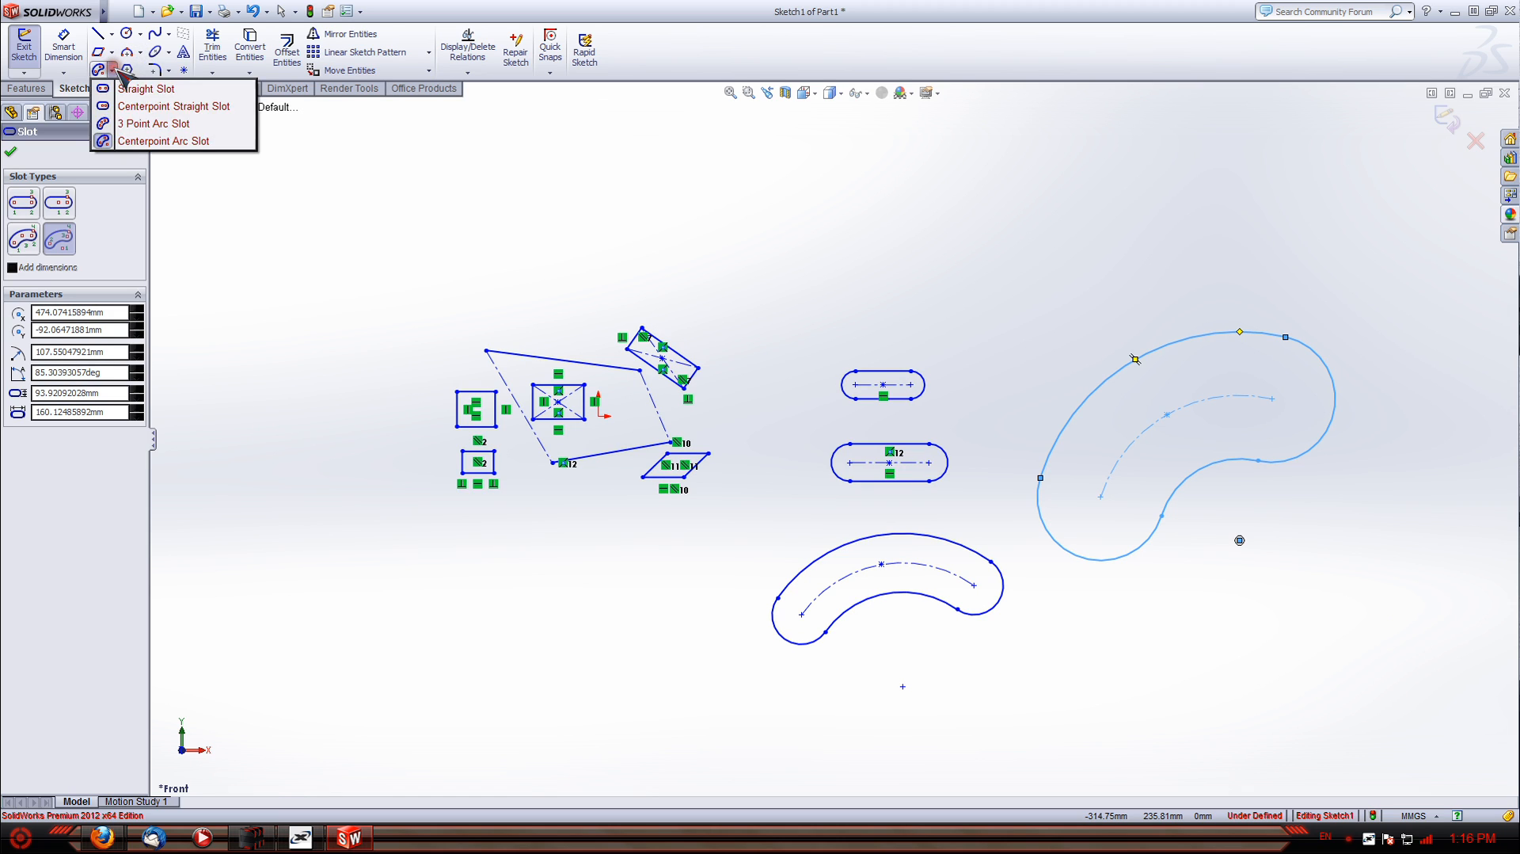
left_click(140, 34)
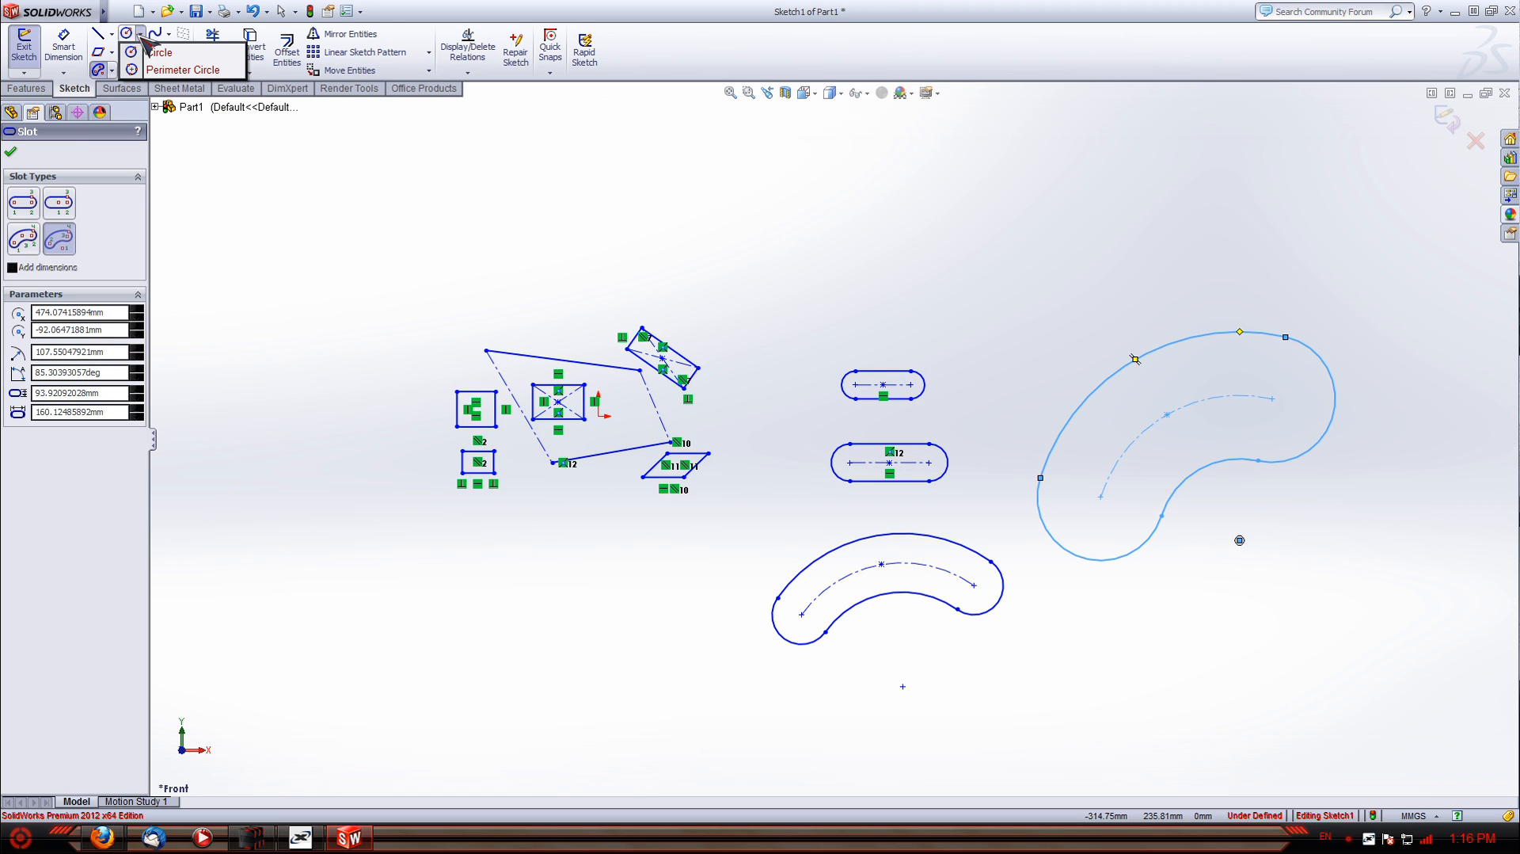
left_click(157, 52)
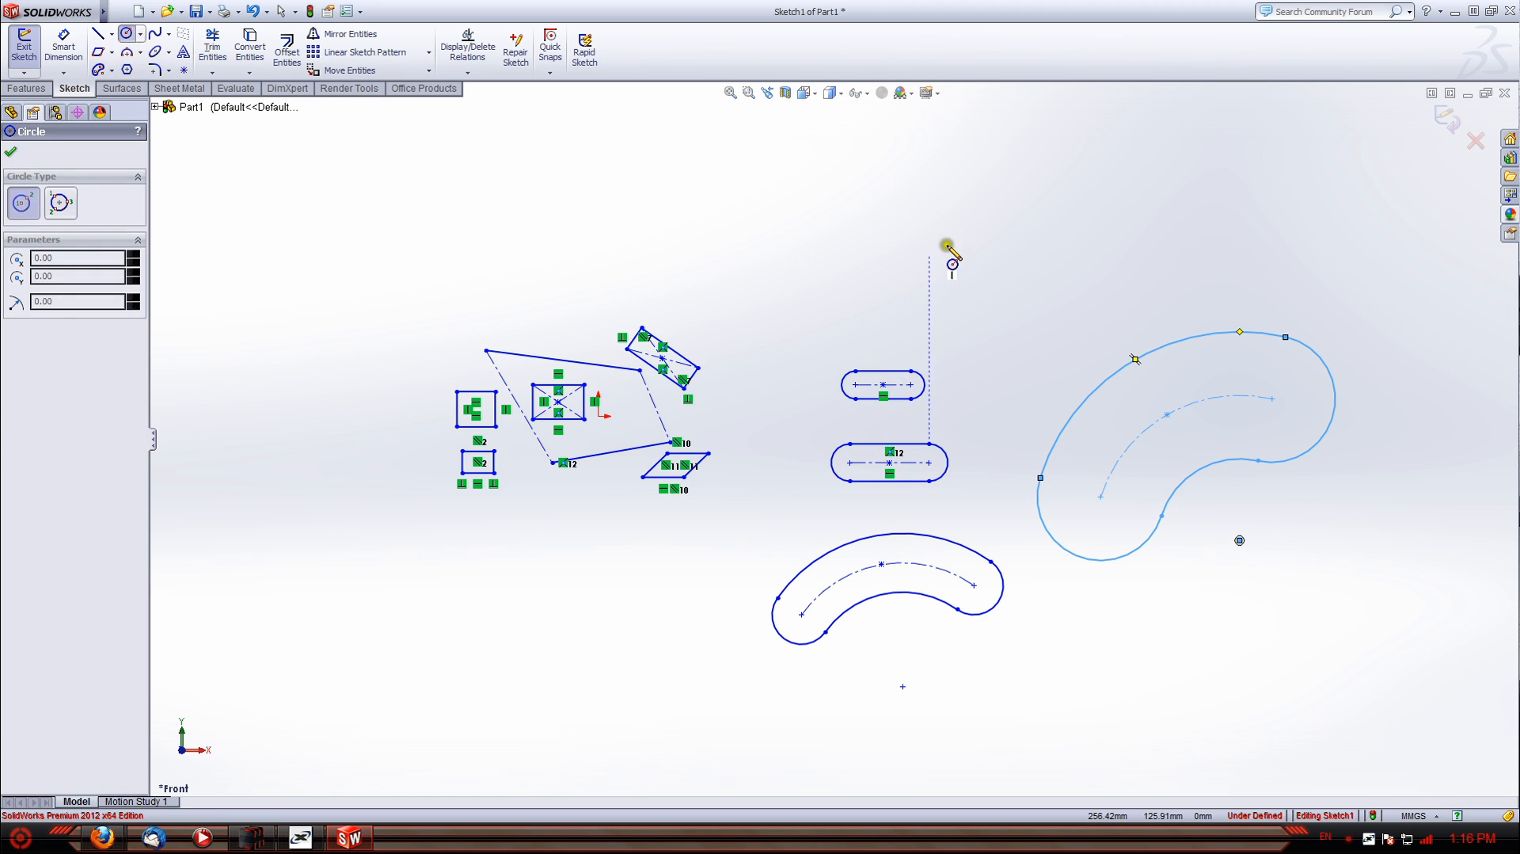
left_click(1014, 228)
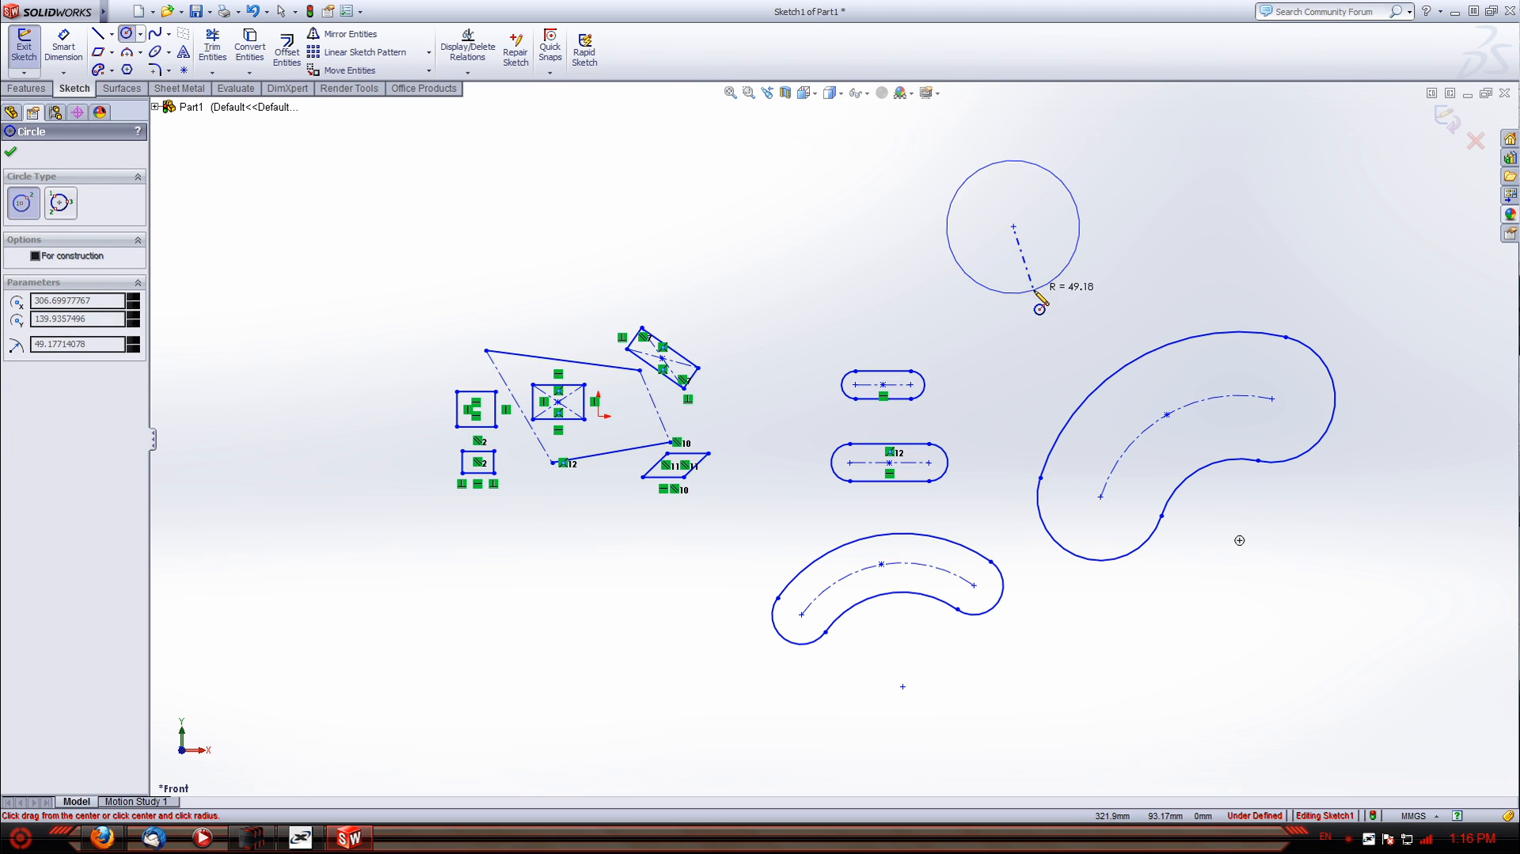
left_click(1040, 307)
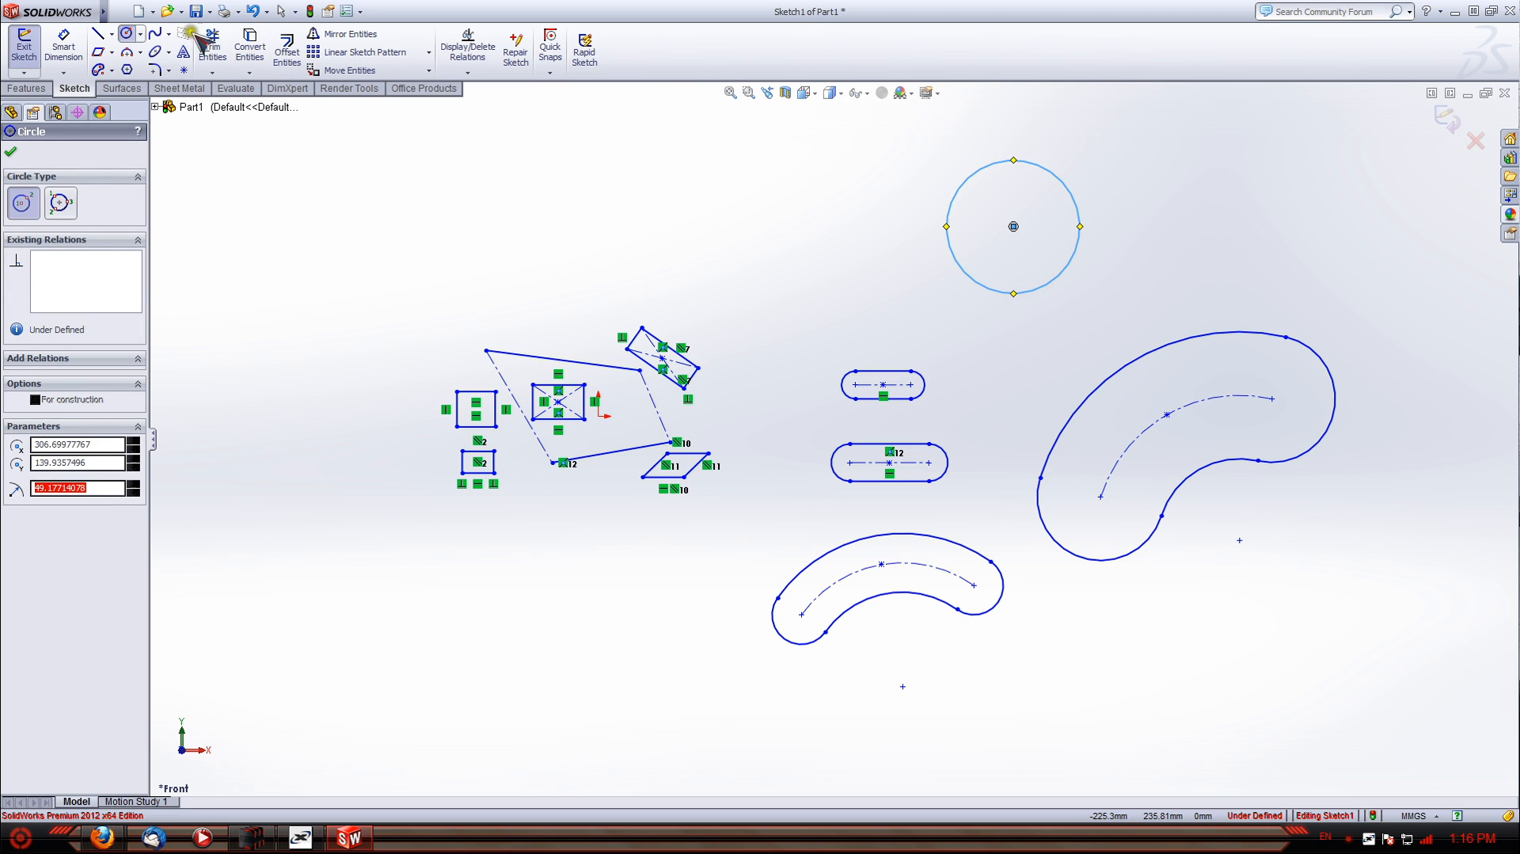
Sketch a three-point perimeter circle of about 80 mm radius to the left of the first circle
left_click(142, 33)
left_click(159, 61)
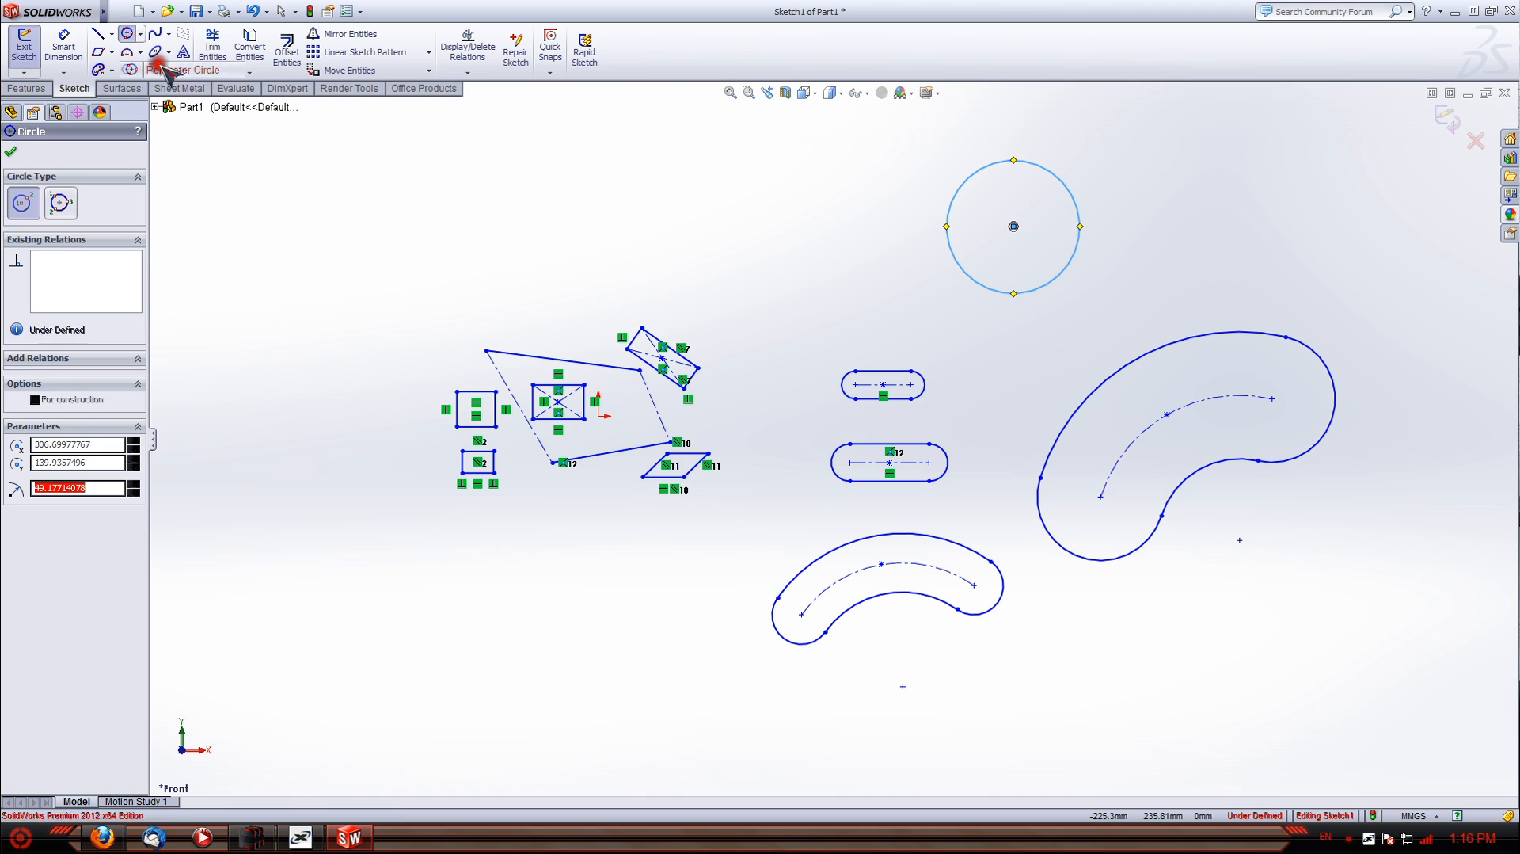
left_click_drag(681, 164, 872, 253)
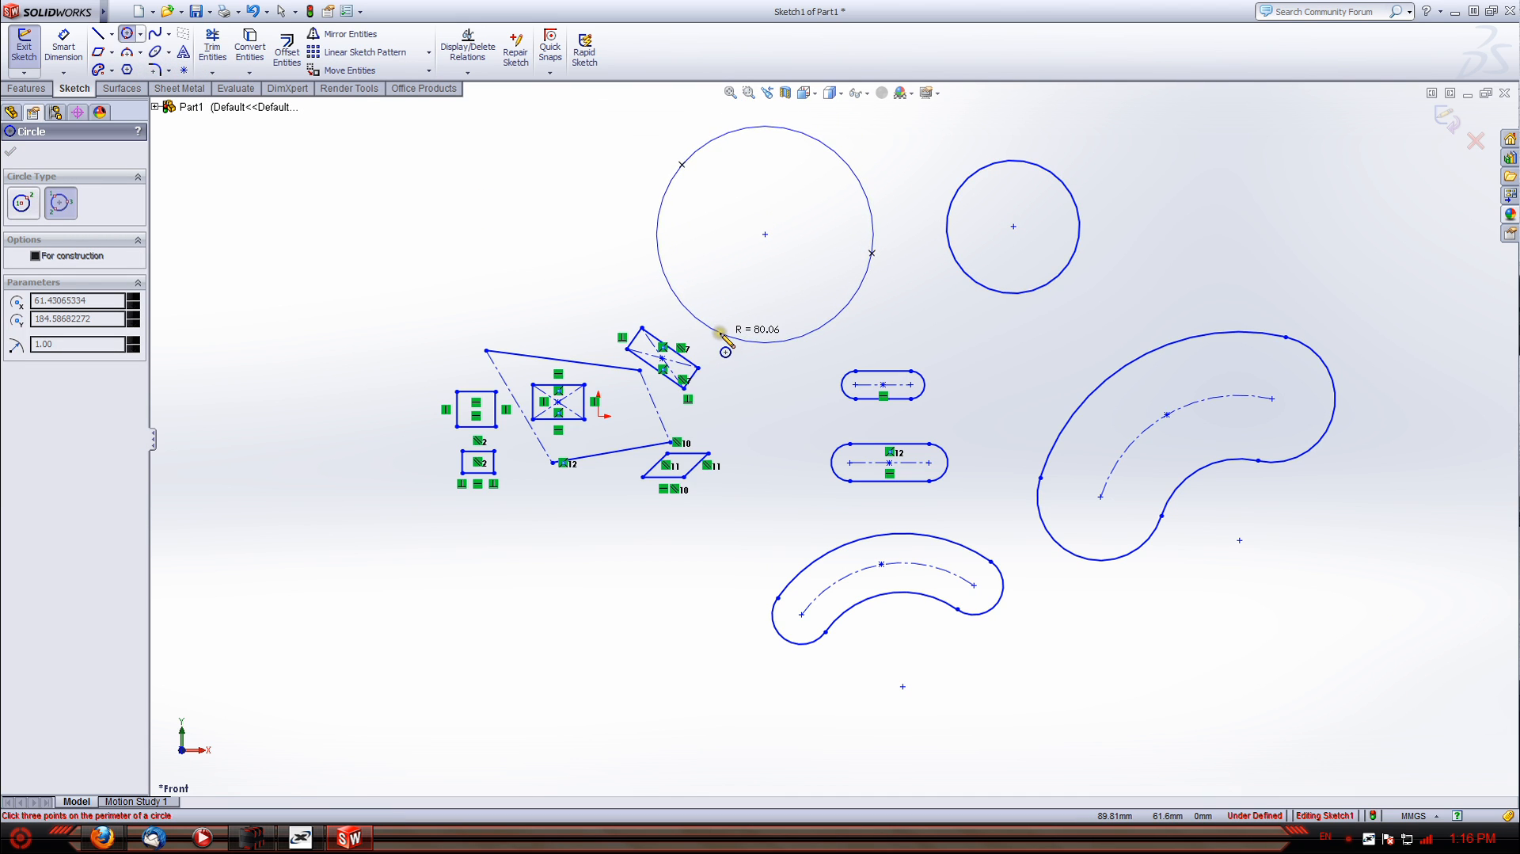
left_click(797, 330)
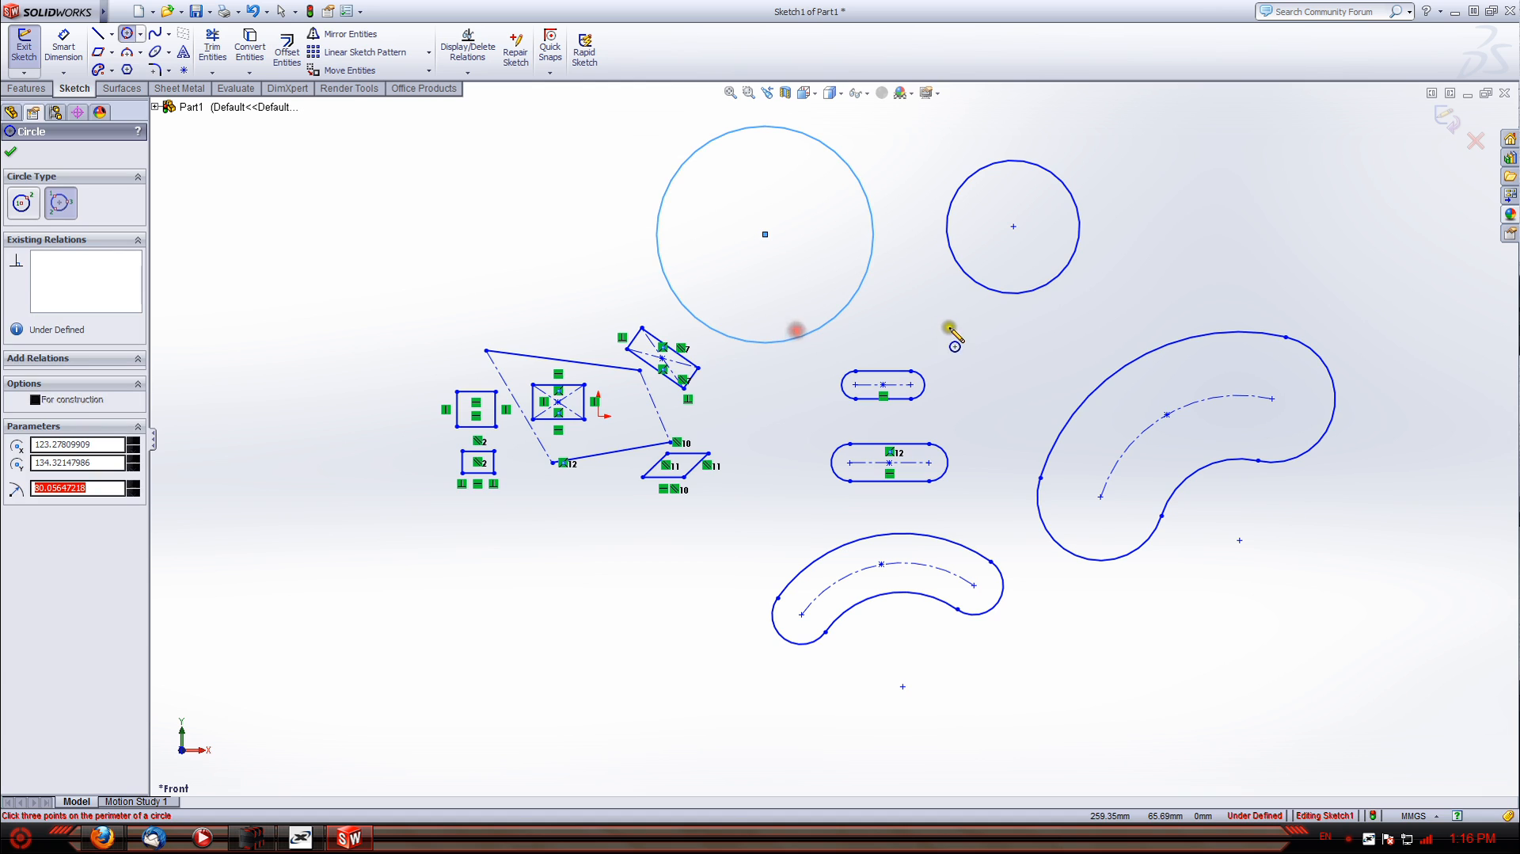
Sketch an upward-bulging 3 point arc of about 63 mm radius and 107° in the empty area below the parallelogram and rectangles
left_click(127, 52)
left_click(497, 645)
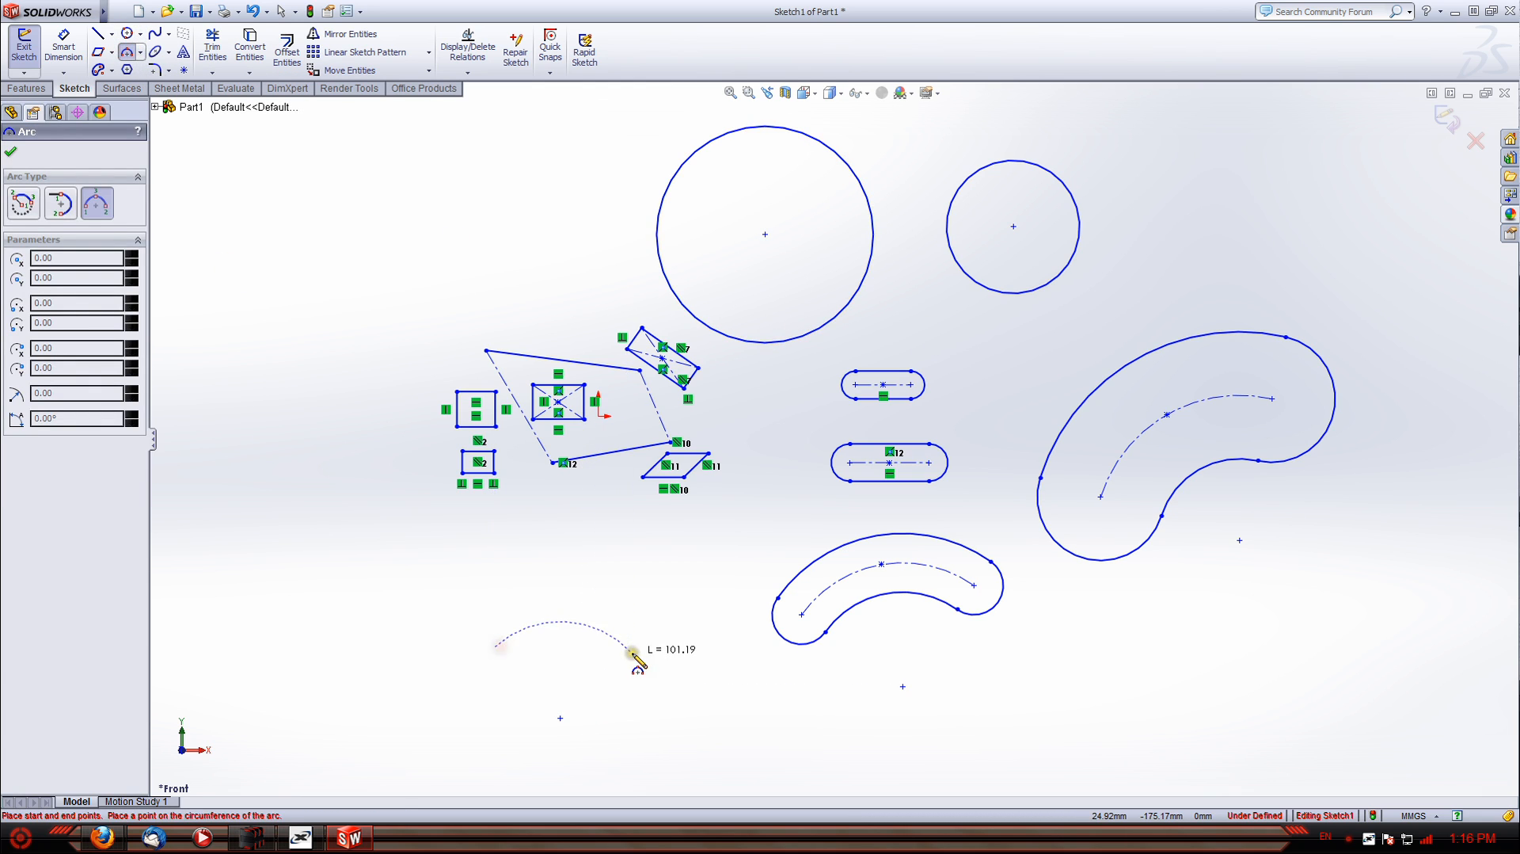
left_click(633, 652)
left_click(564, 615)
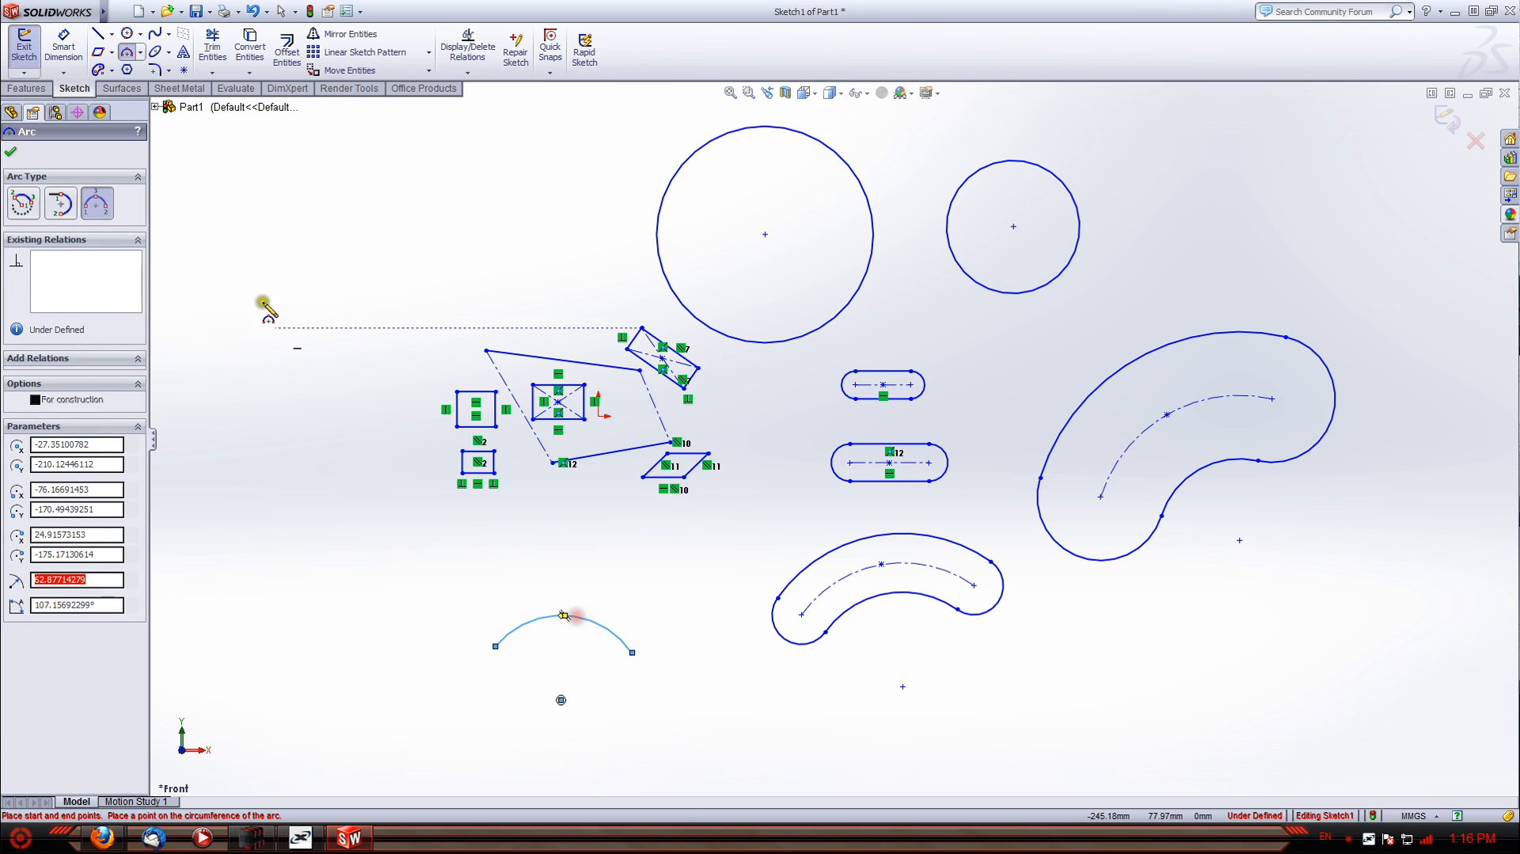
Sketch a small tangent arc from the upper left endpoint of the outline's top line, curling left and downward
left_click(142, 52)
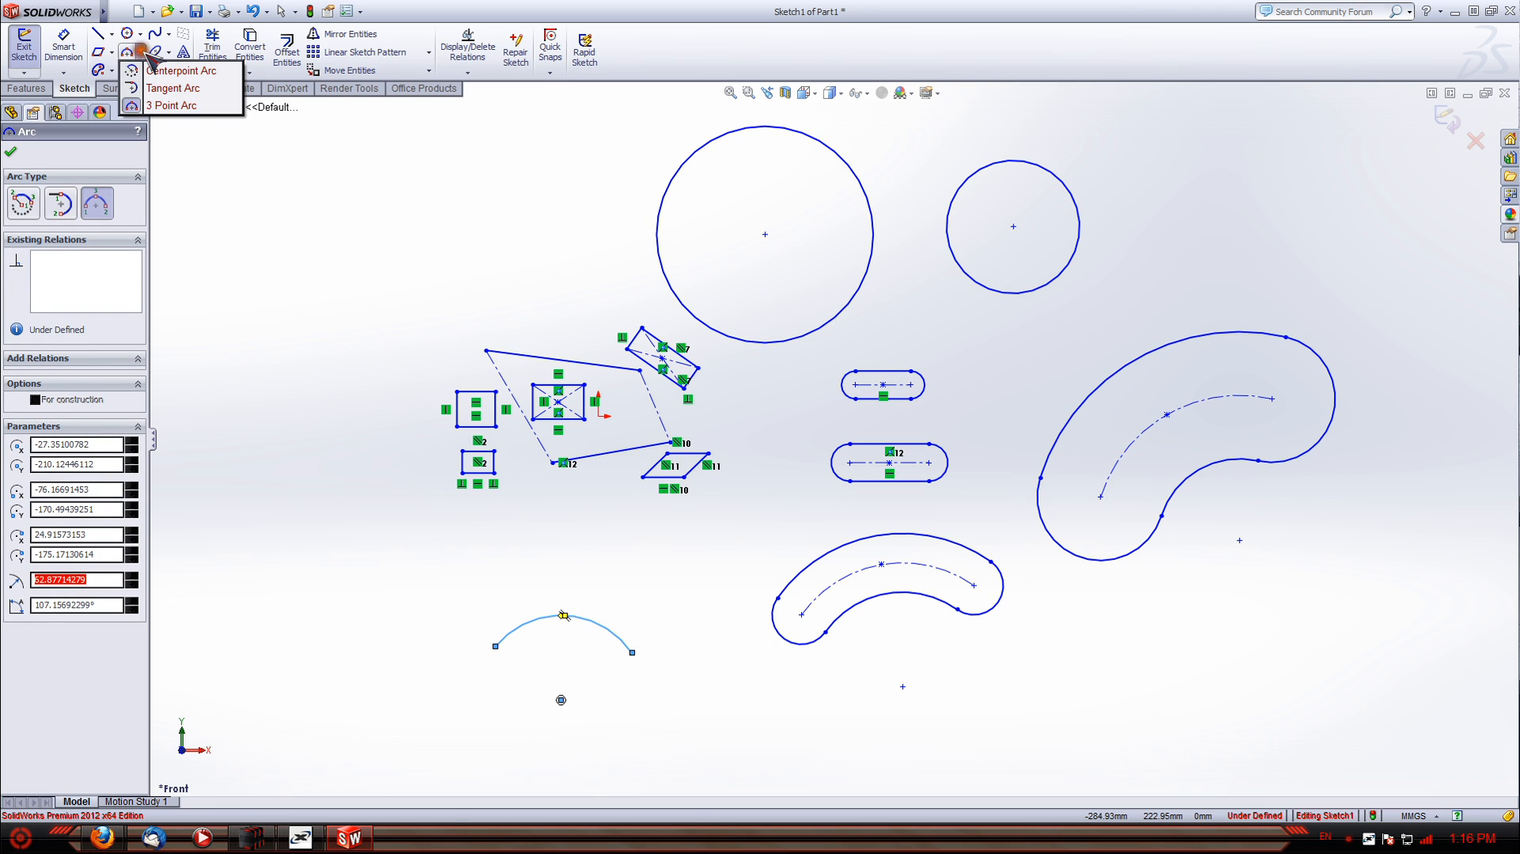
left_click(170, 84)
left_click(397, 517)
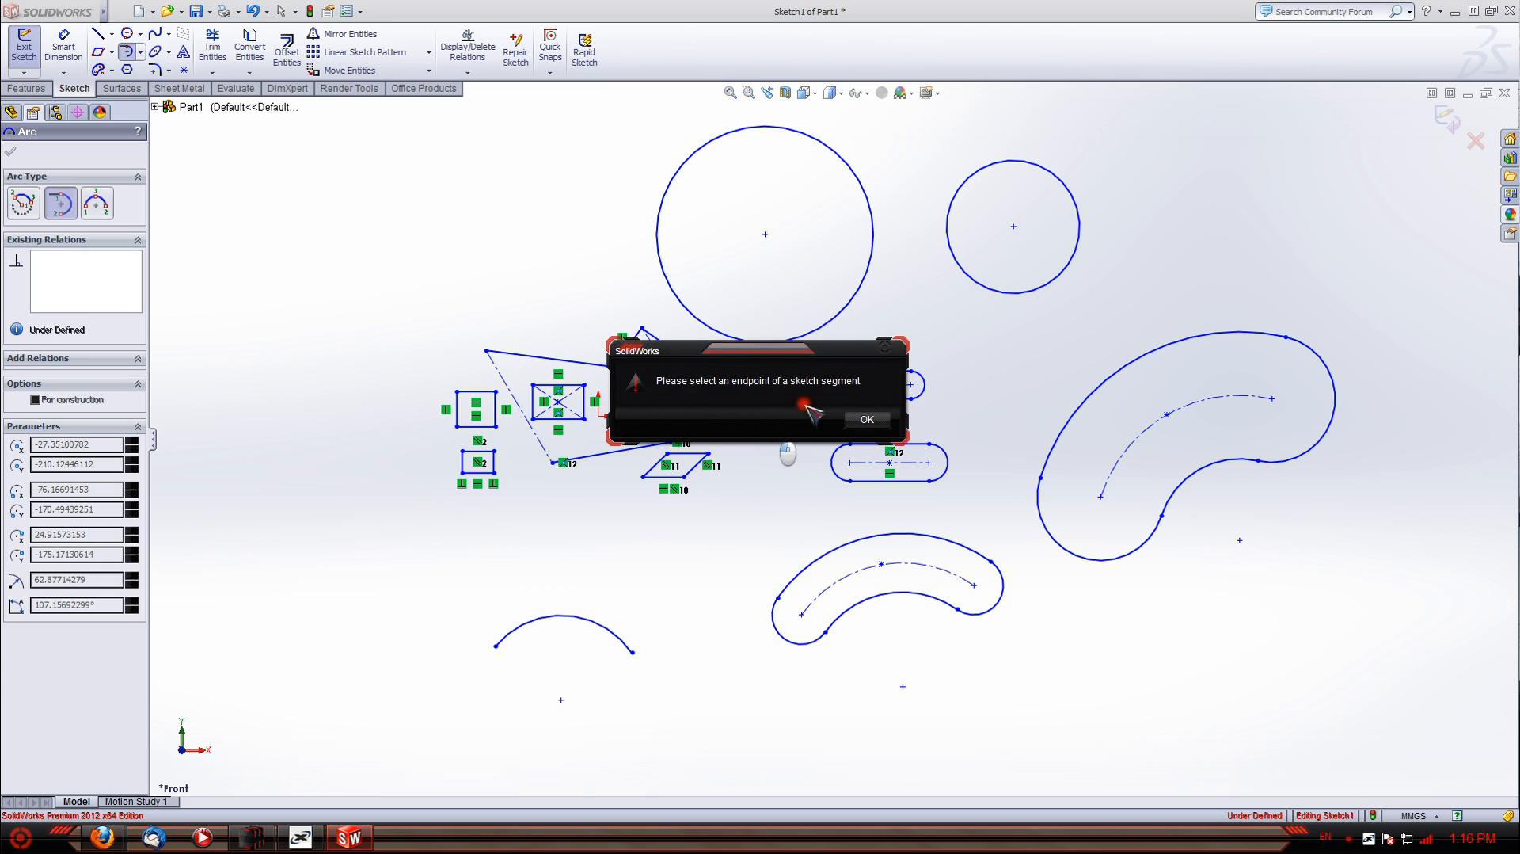
left_click(867, 420)
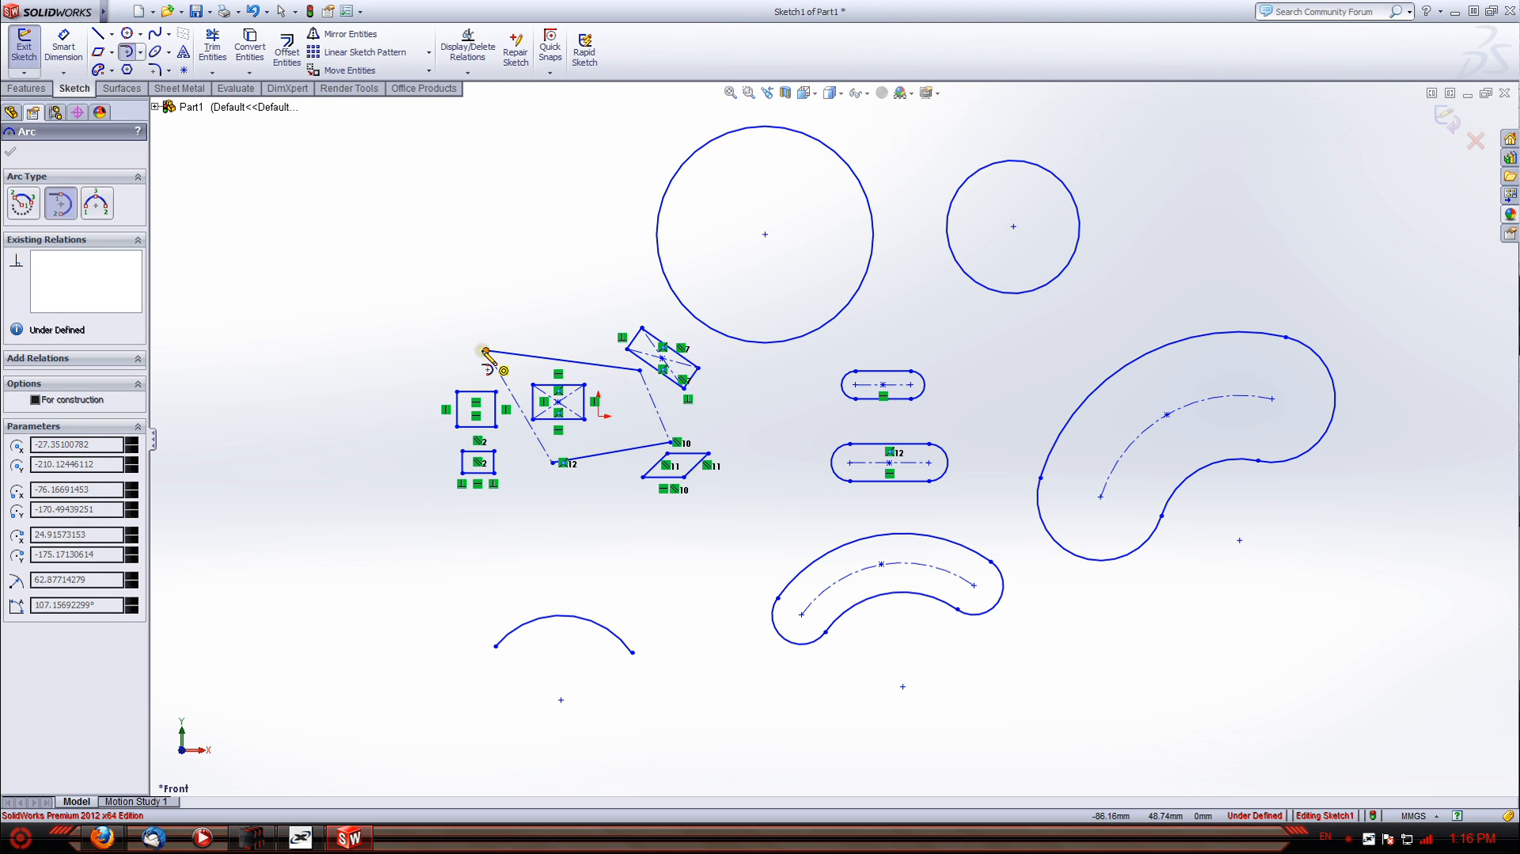
scroll(666, 408, "down", 3)
scroll(673, 420, "up", 8)
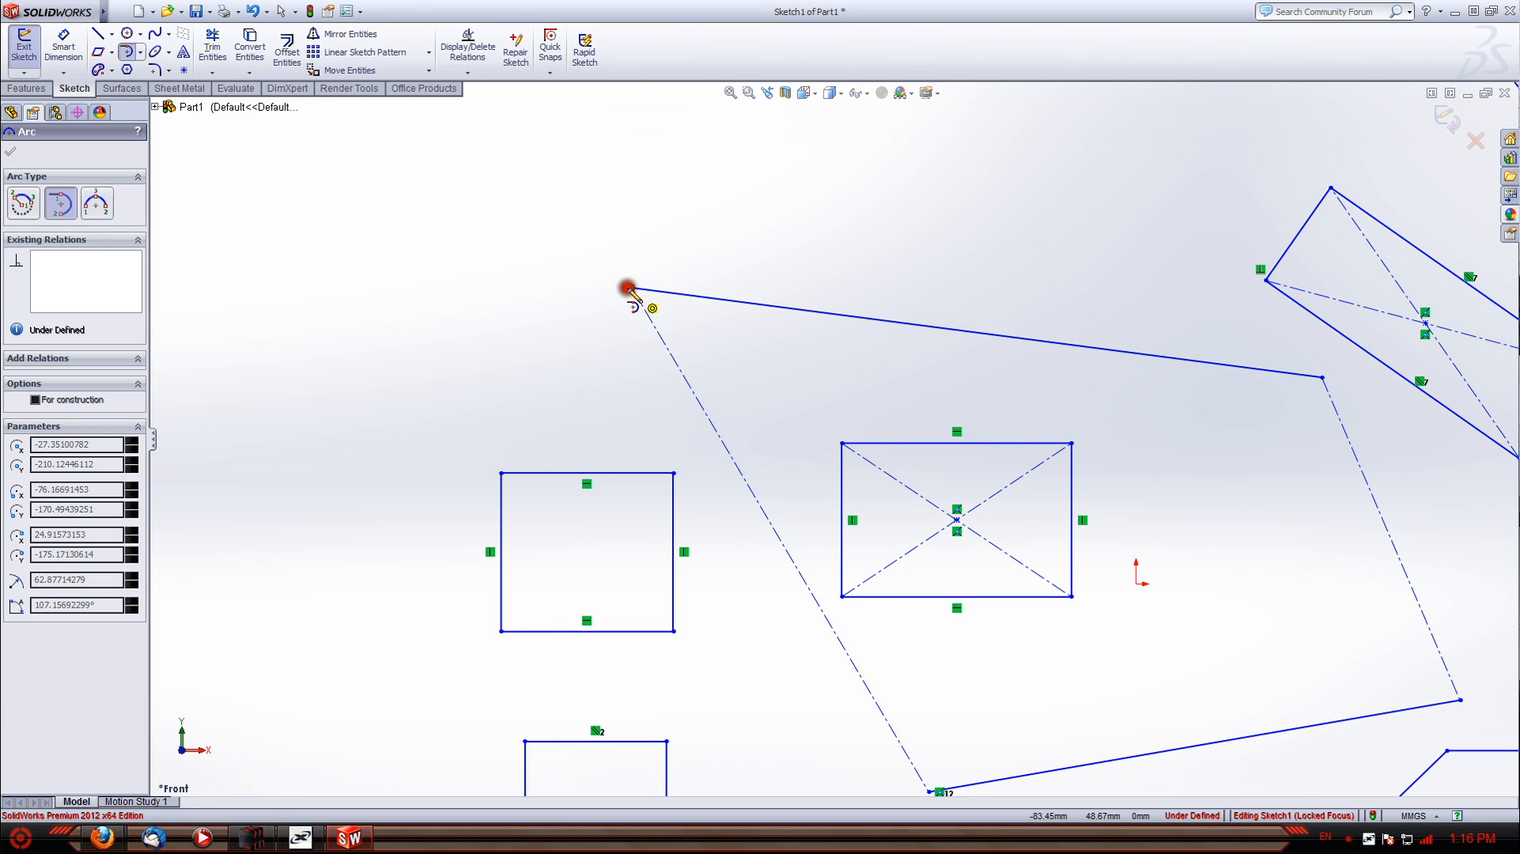
left_click(628, 290)
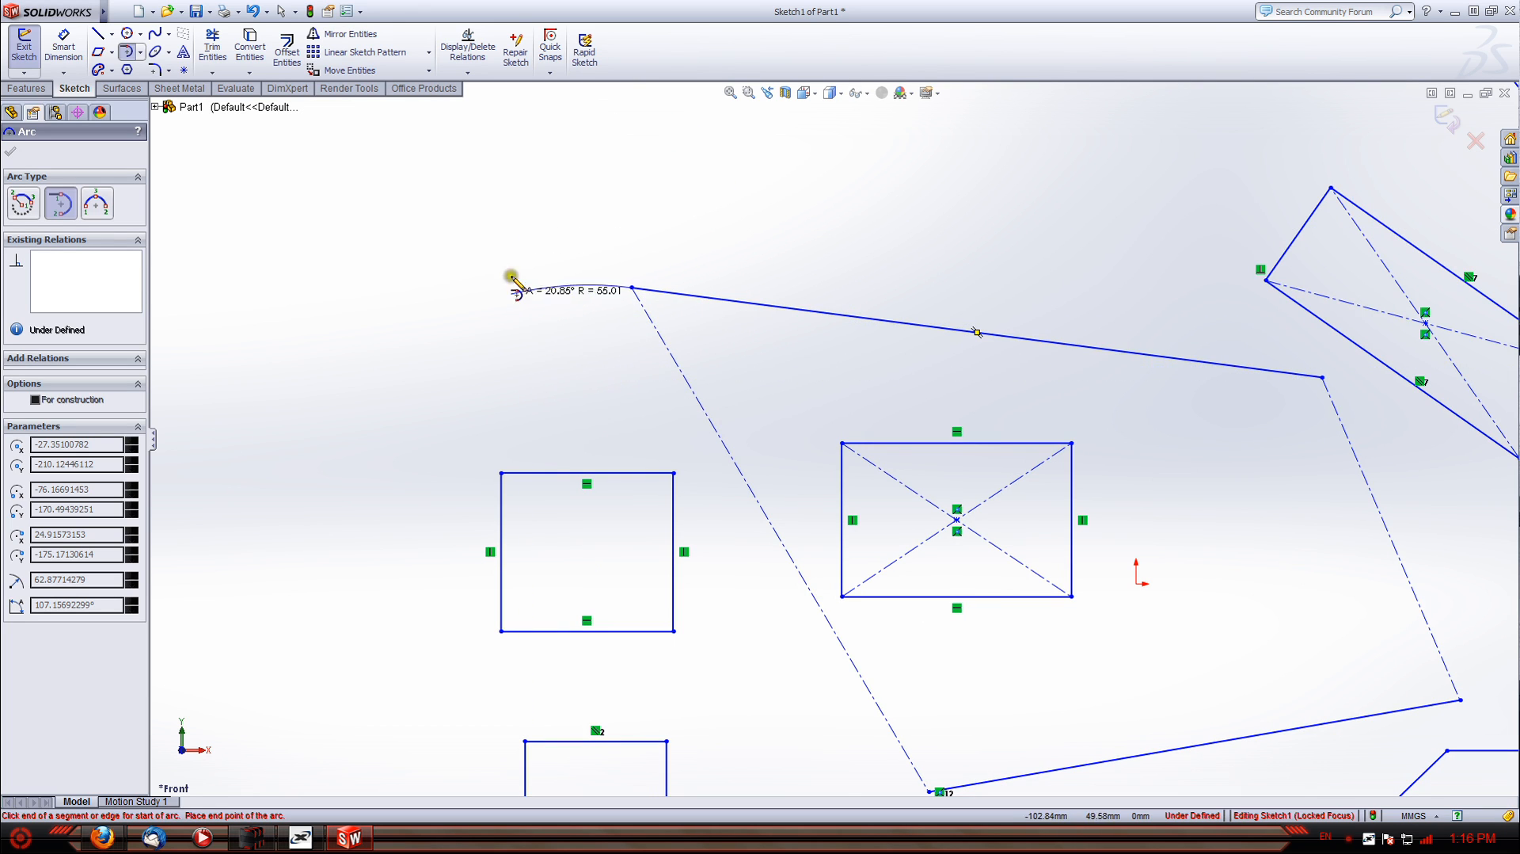
left_click(584, 377)
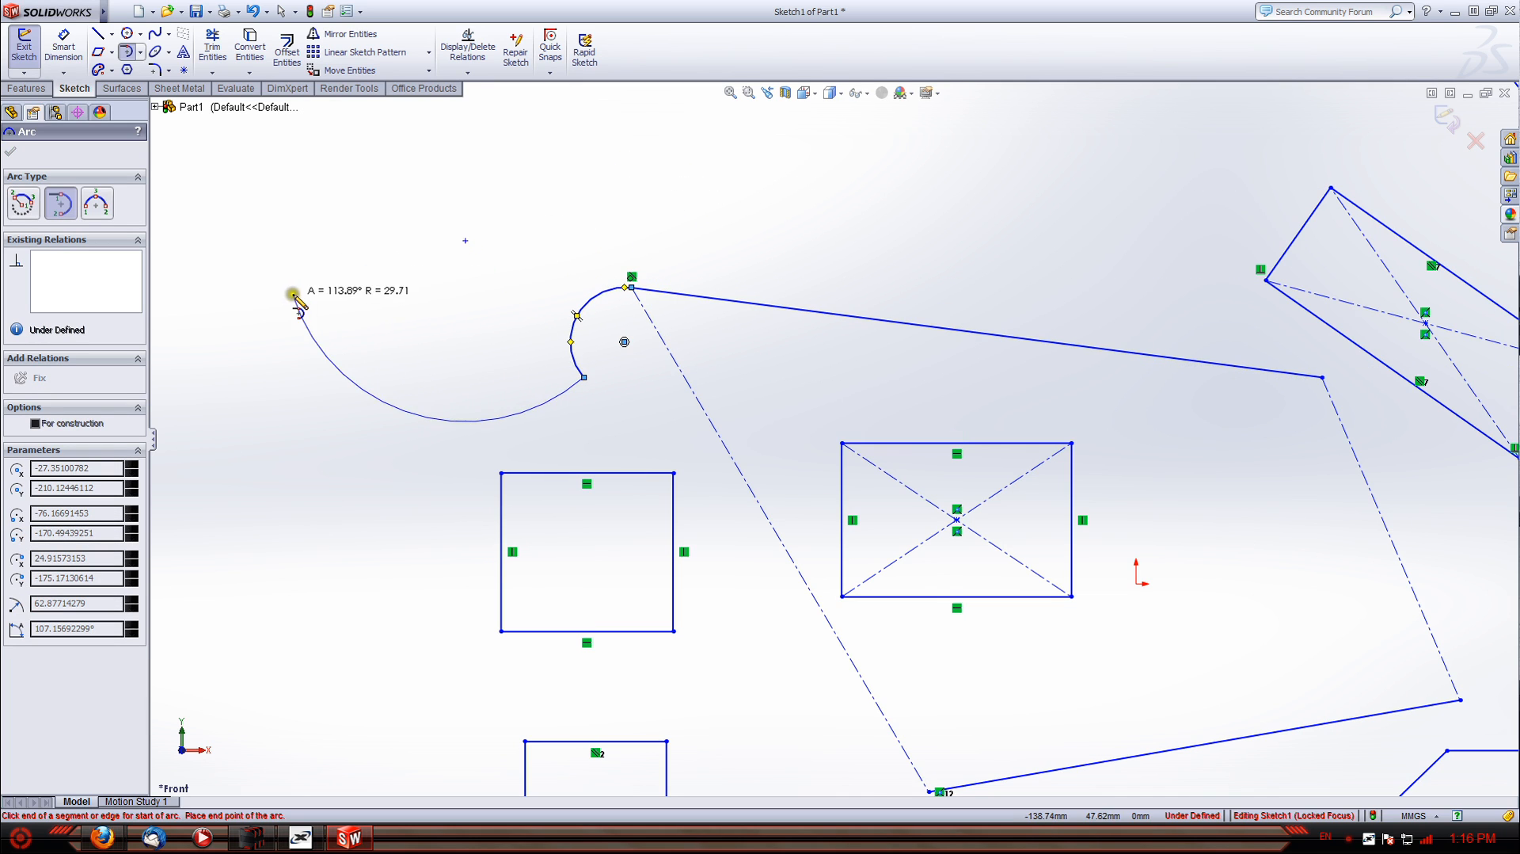
key("Escape")
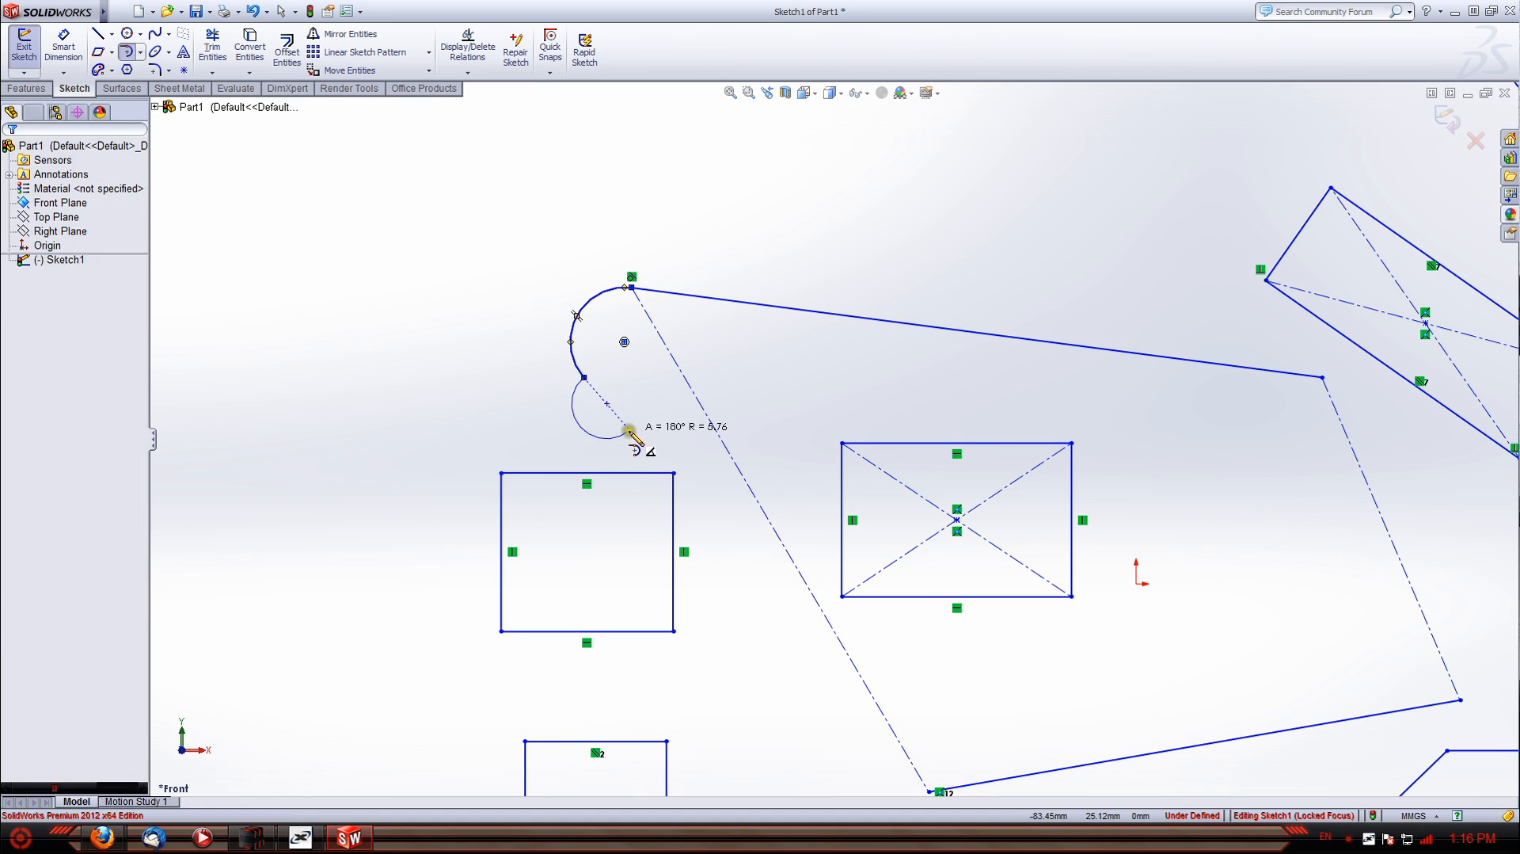
Sketch an upward-bulging centerpoint arc of about 77 mm radius and 136° below the large arc slot
left_click(141, 51)
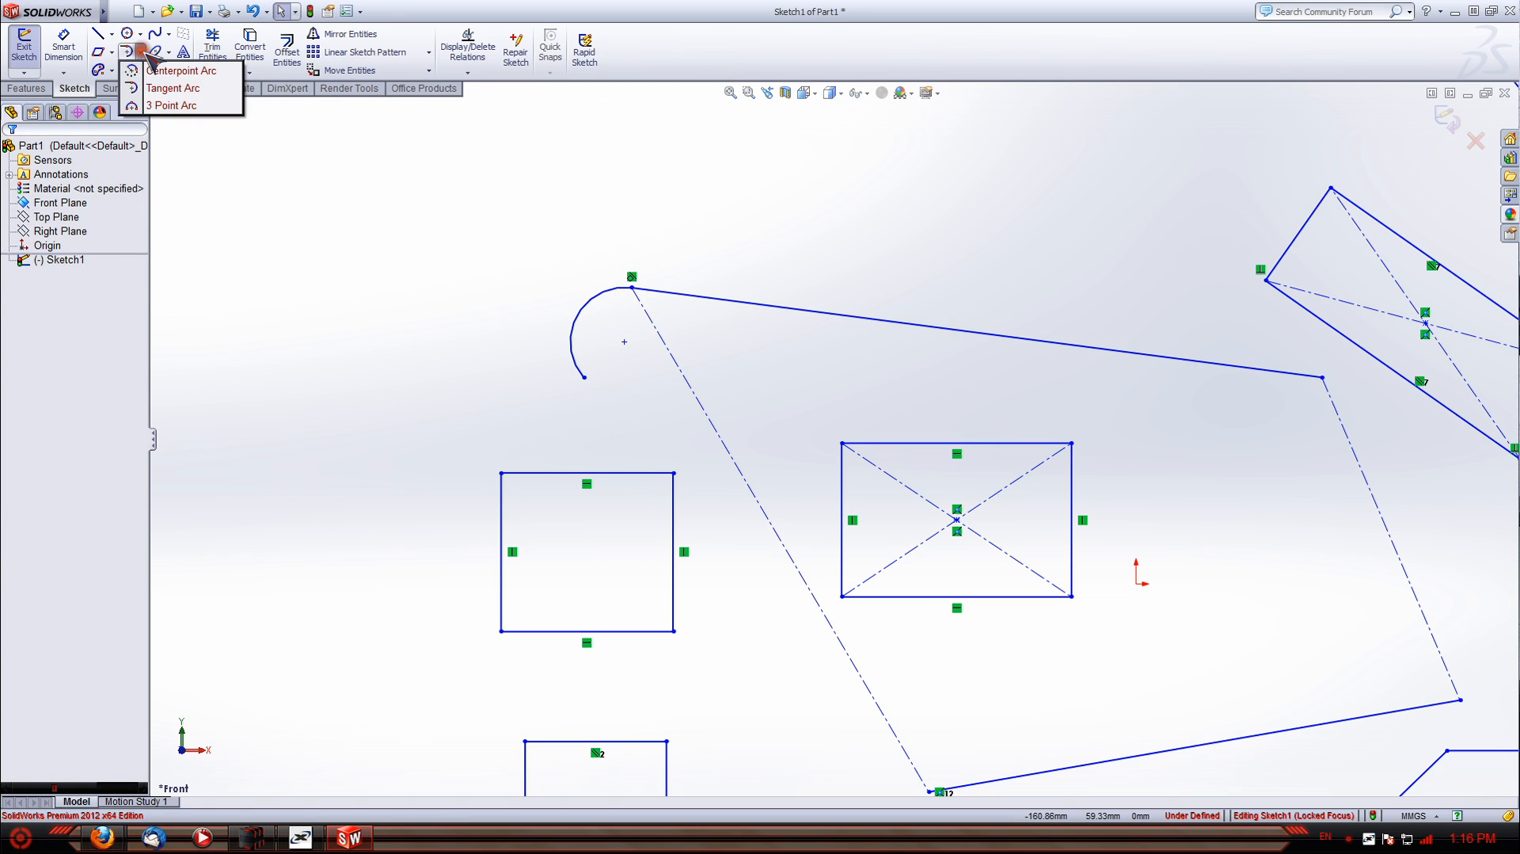
left_click(176, 73)
scroll(1002, 526, "up", 6)
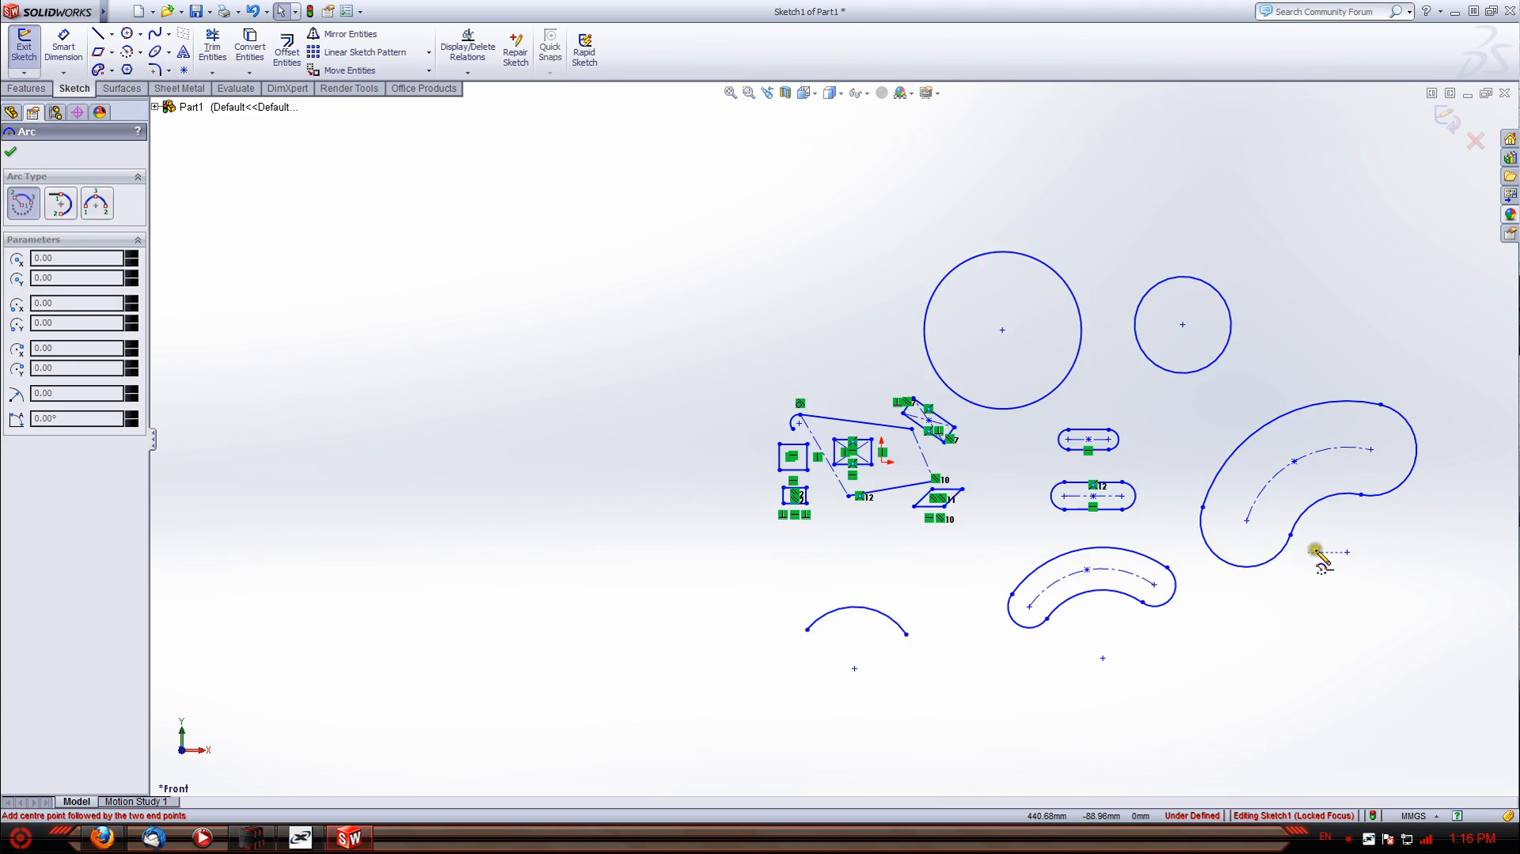
scroll(1315, 549, "down", 2)
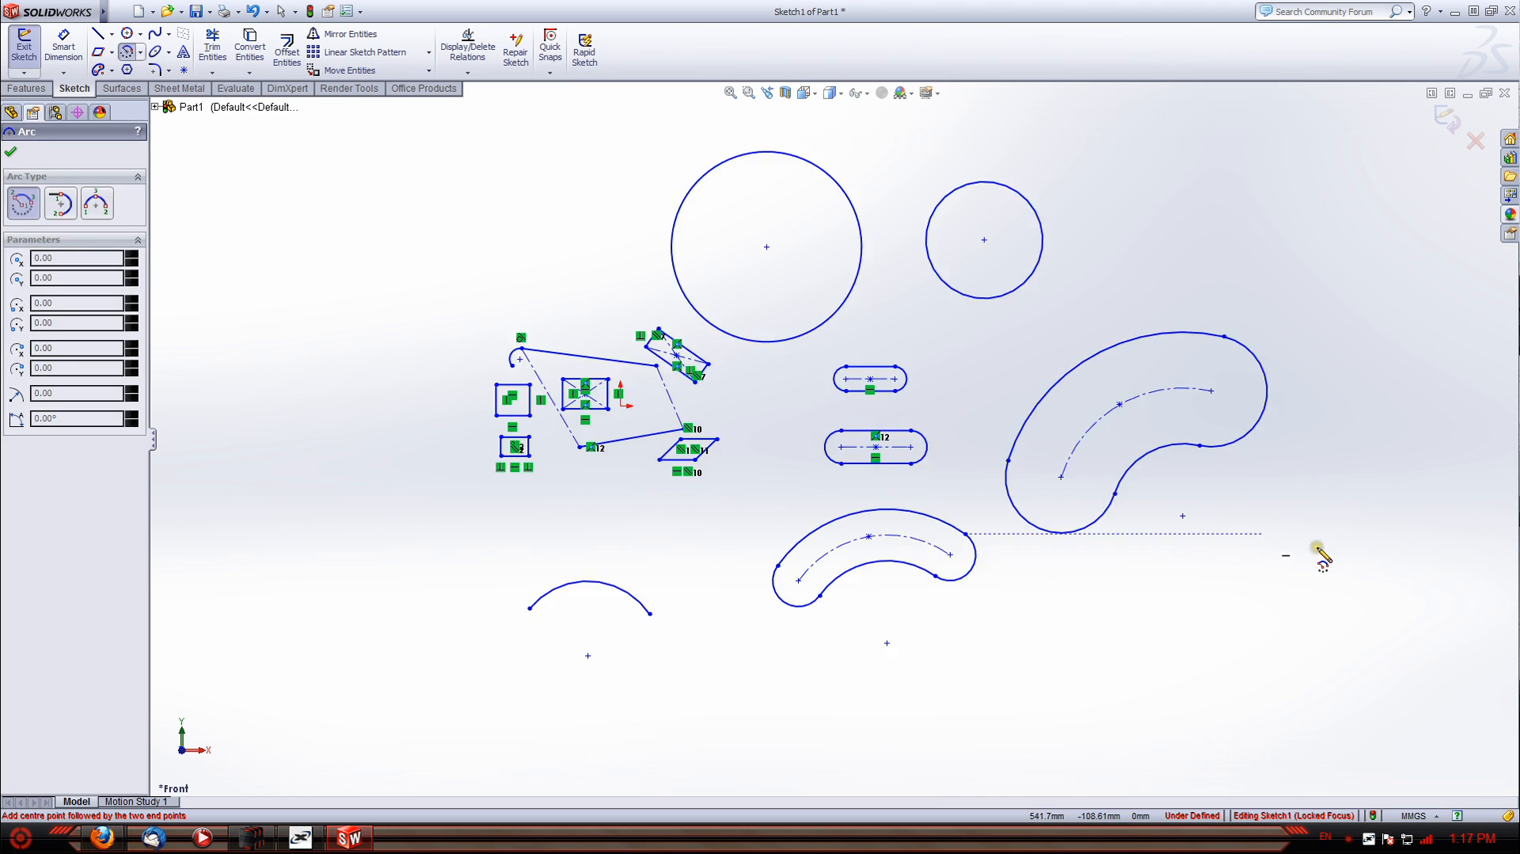
left_click(1245, 608)
left_click(1334, 585)
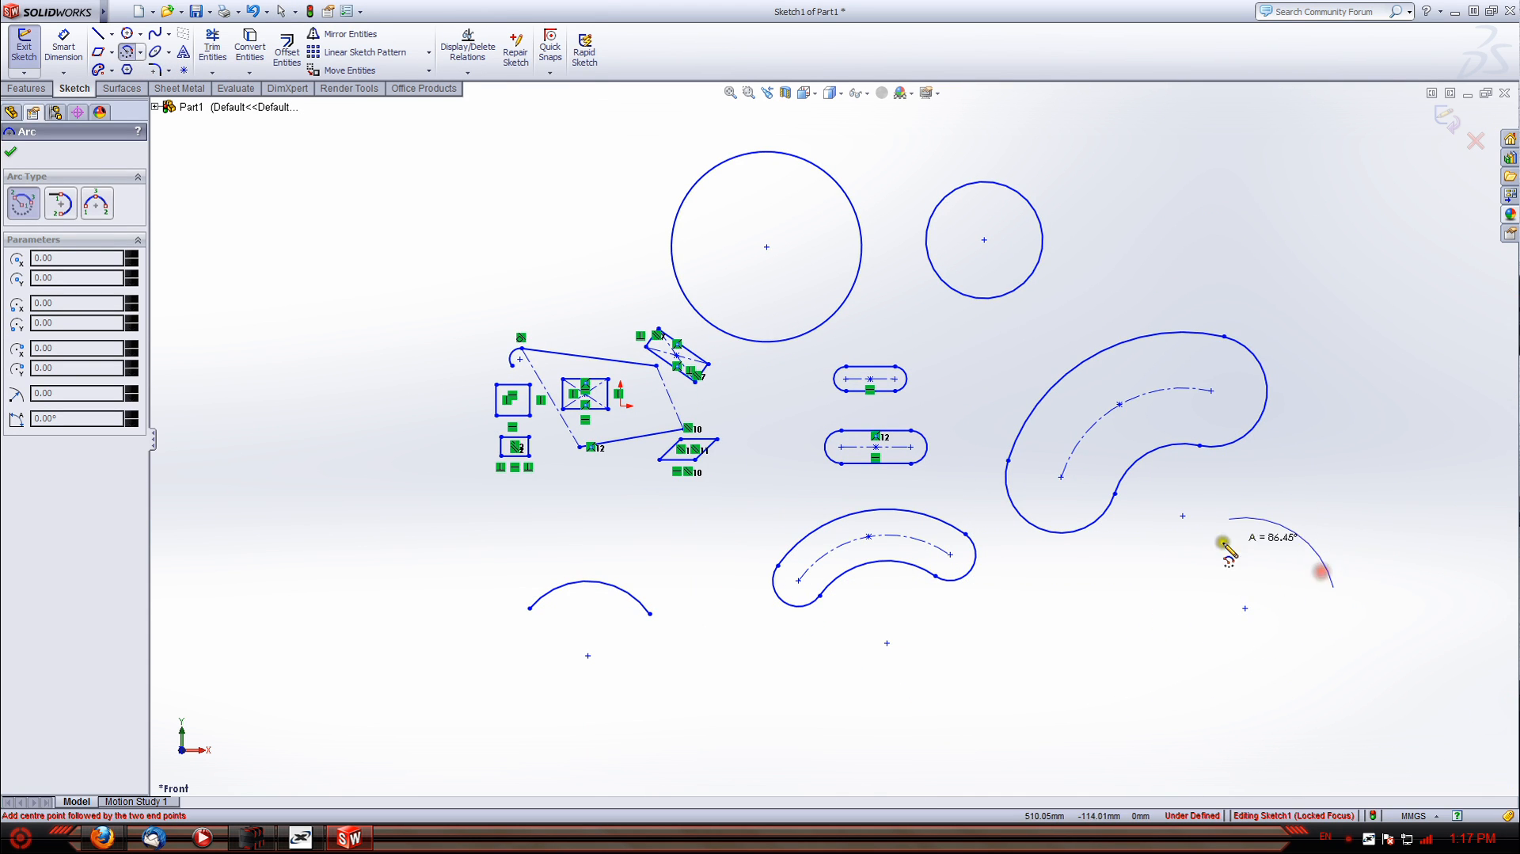
left_click(1168, 563)
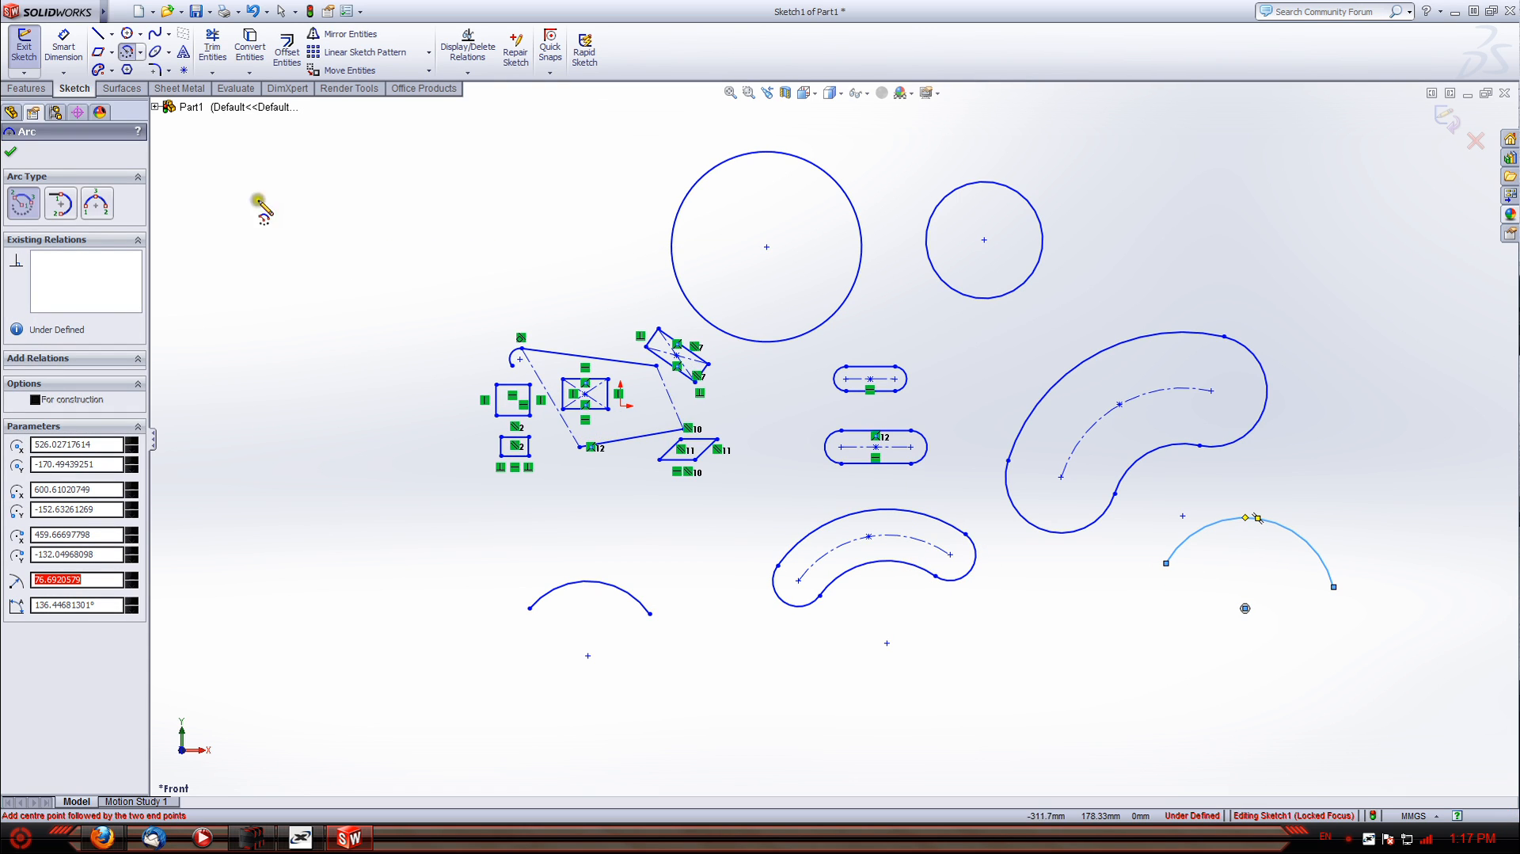
Sketch a 6-sided polygon with an inscribed circle about 130 mm in diameter, rotated about 282°, left of the existing shapes
left_click(129, 69)
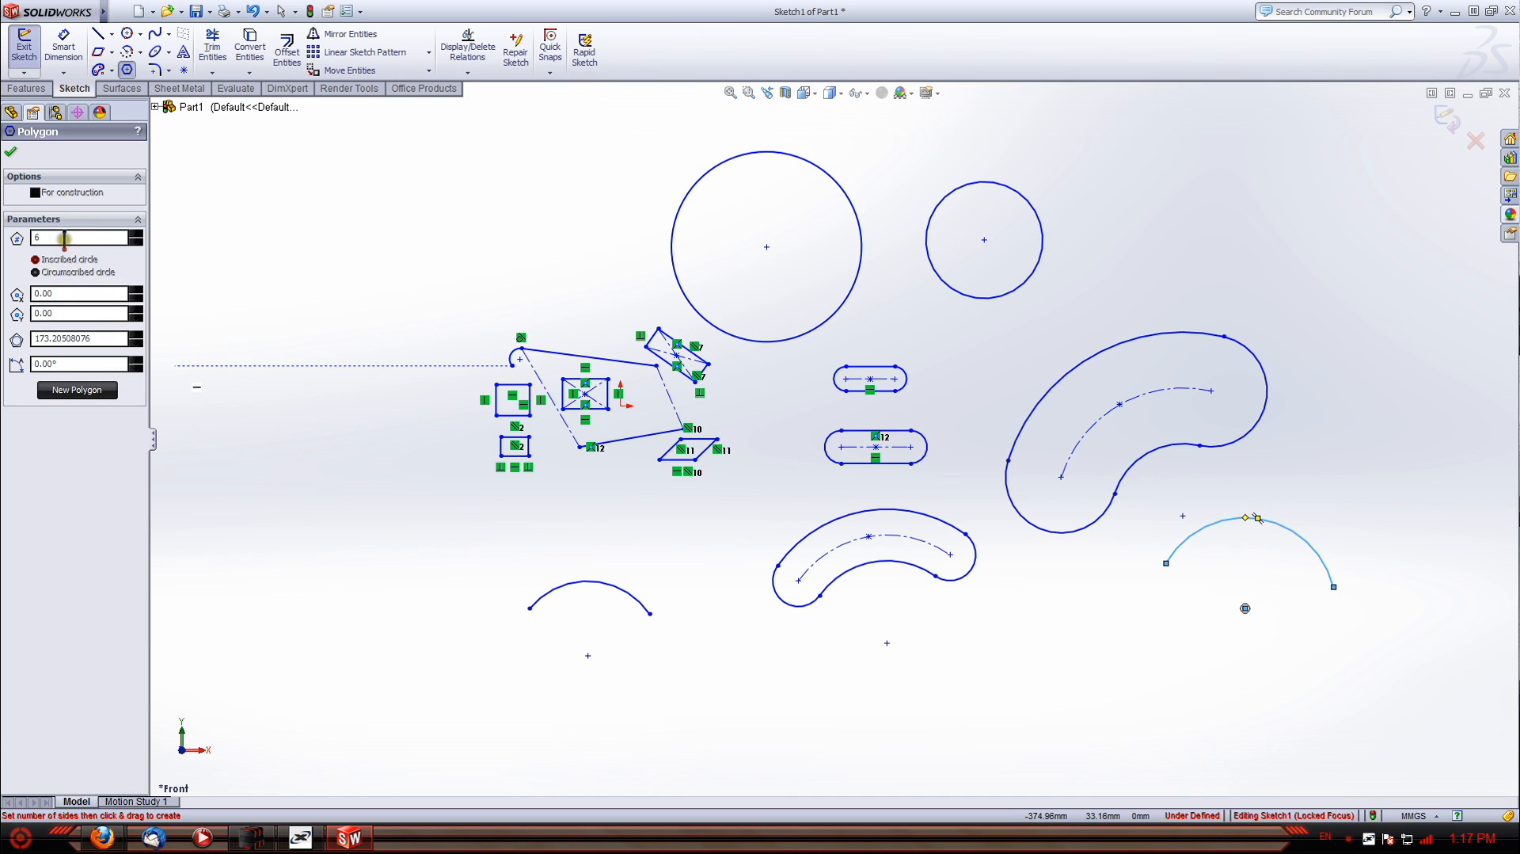
left_click(305, 495)
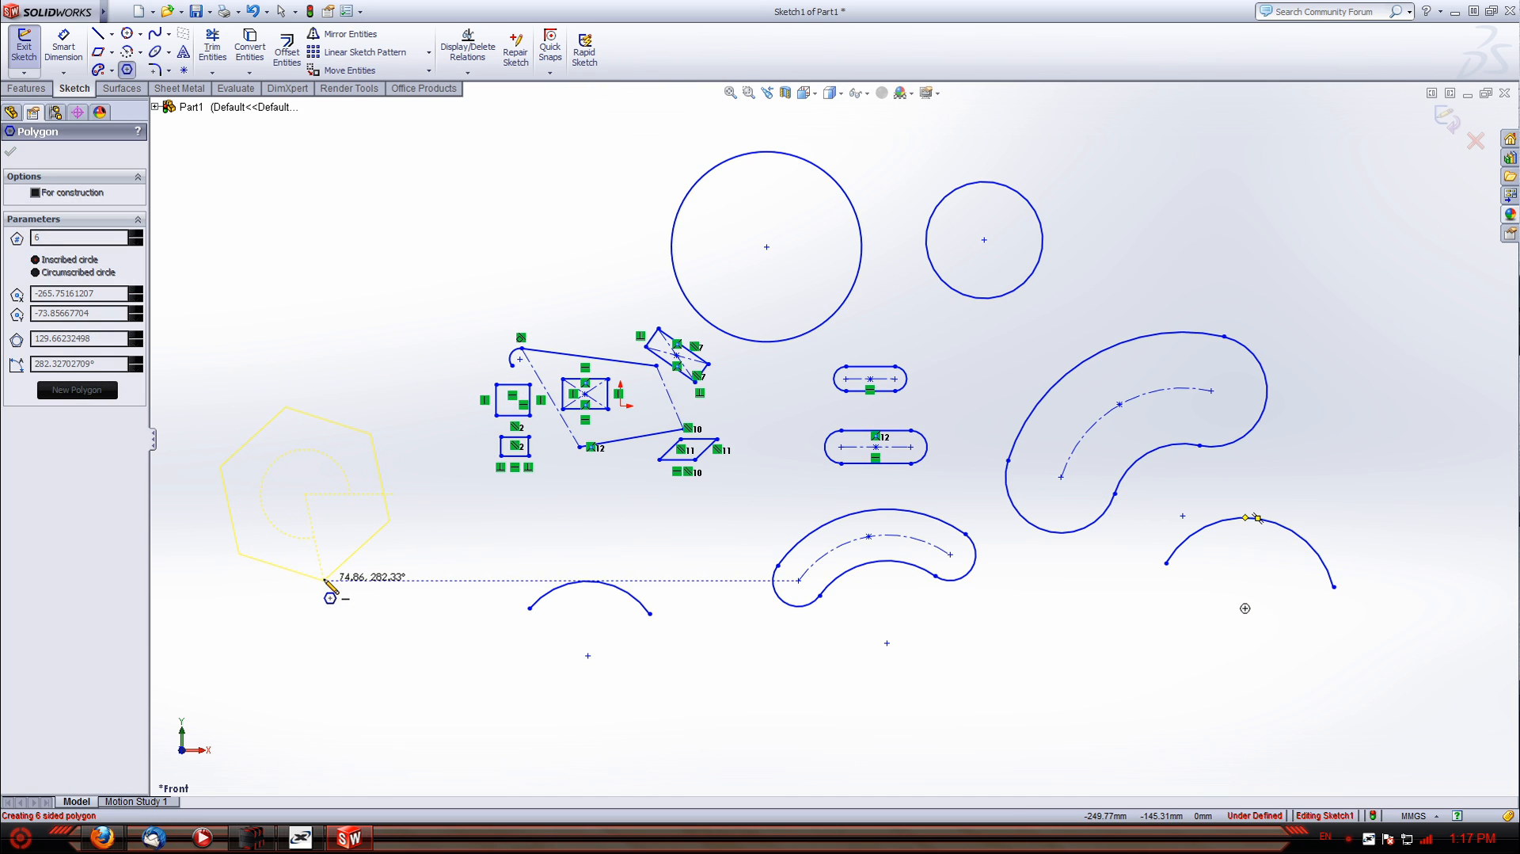
left_click(324, 582)
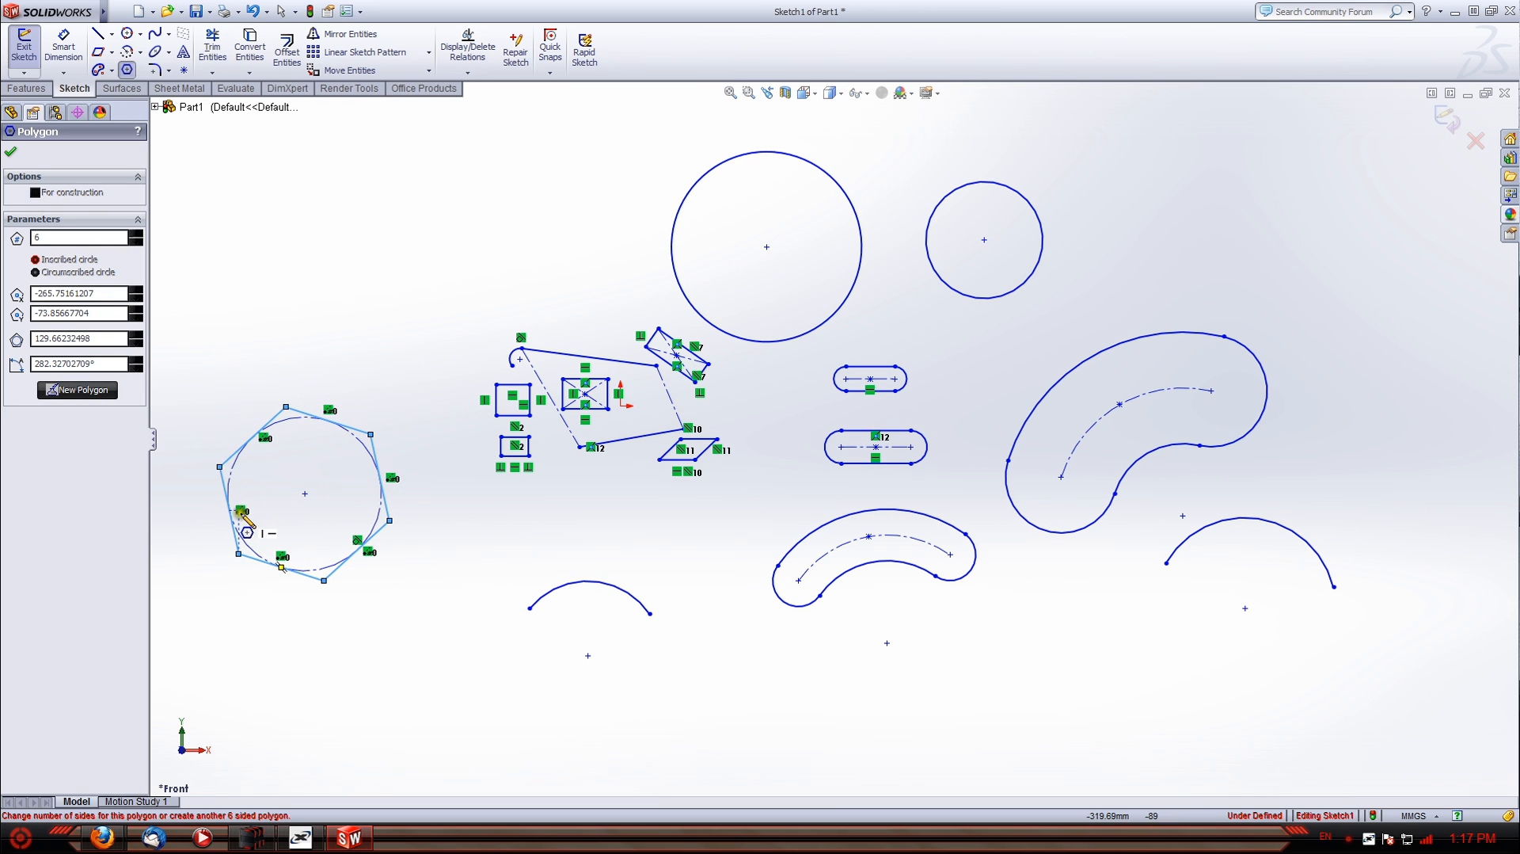
key("Escape")
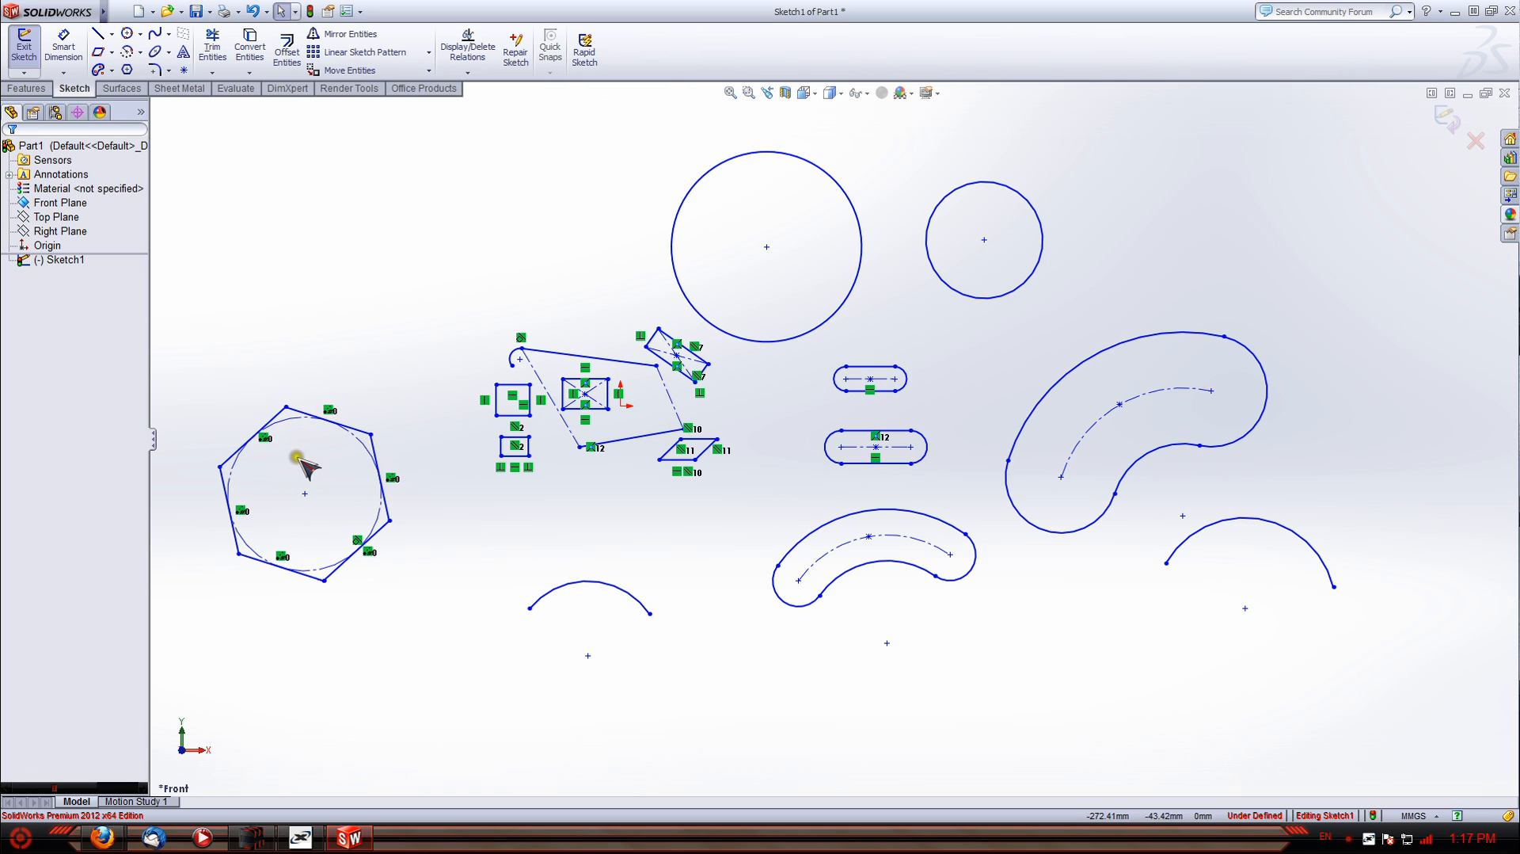
left_click(338, 422)
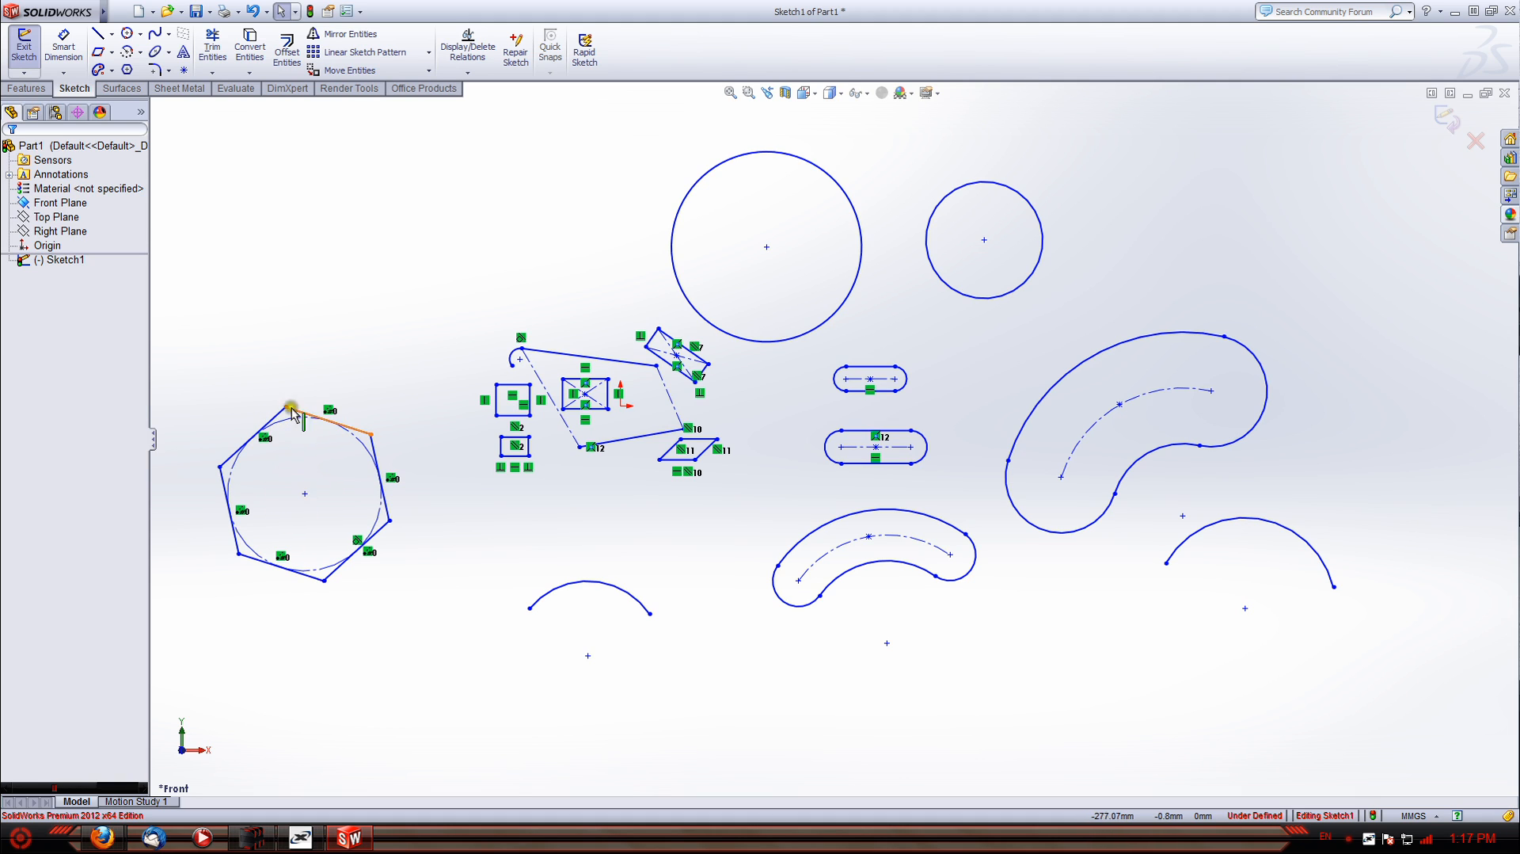
Sketch a closed freeform spline through seven points in the empty area above the polygon, ending on its start point
left_click(156, 35)
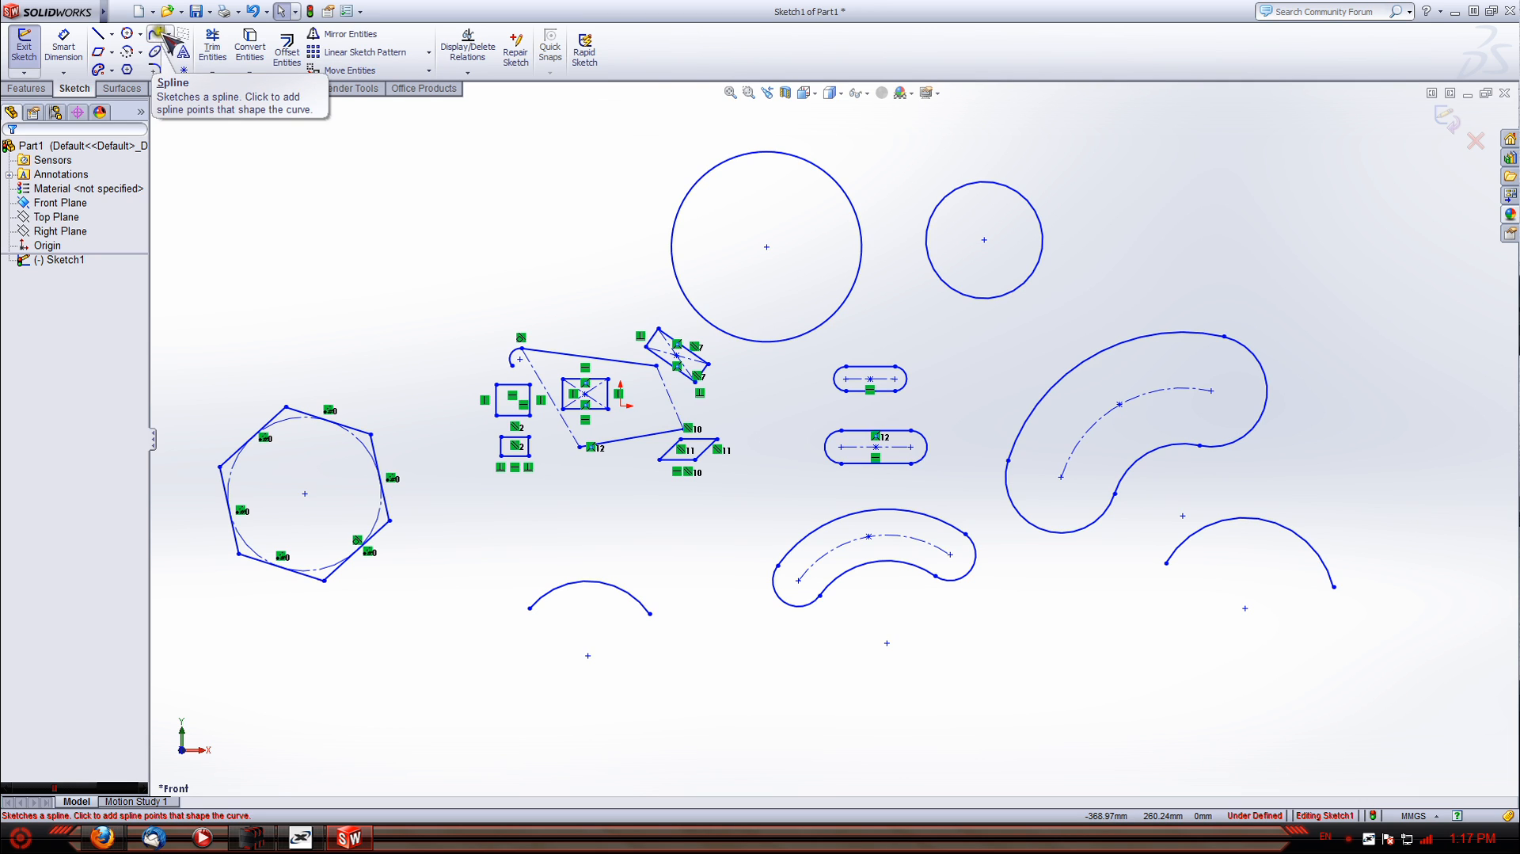
left_click(165, 33)
left_click(187, 52)
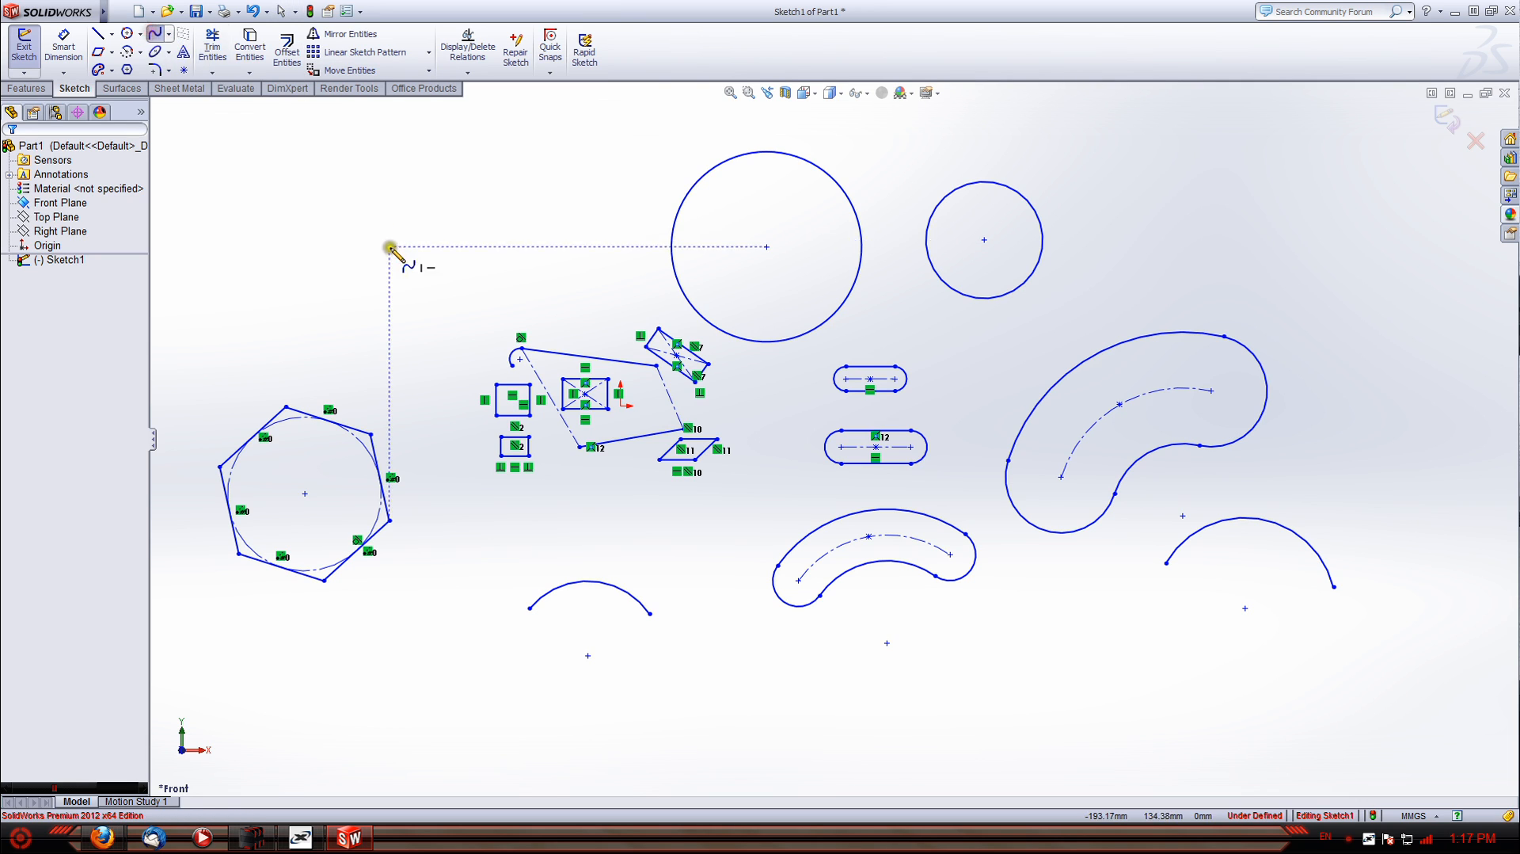
left_click(493, 172)
left_click(521, 147)
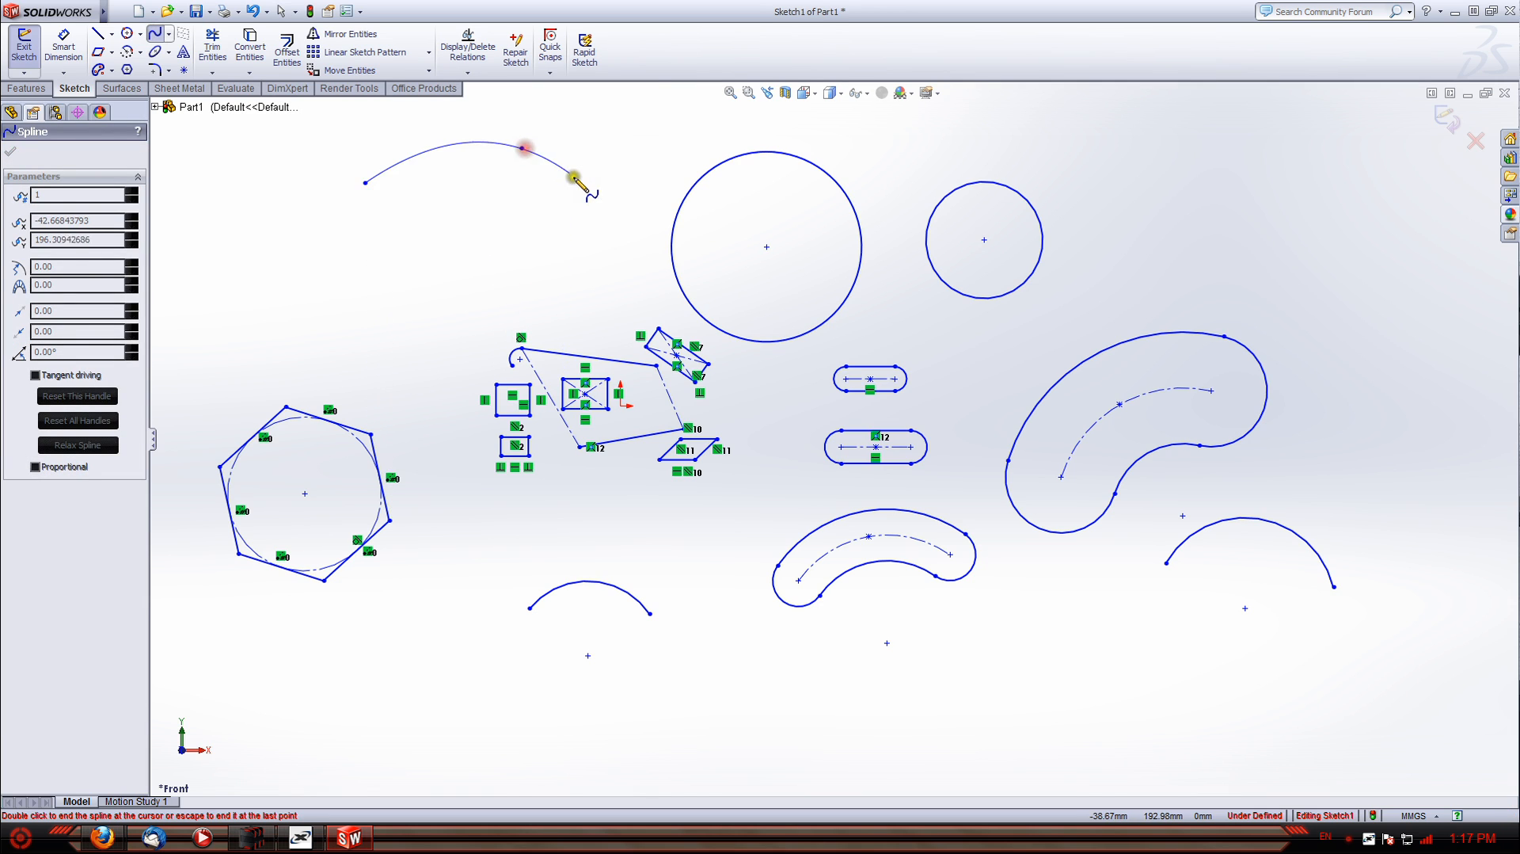
left_click(583, 189)
left_click(544, 244)
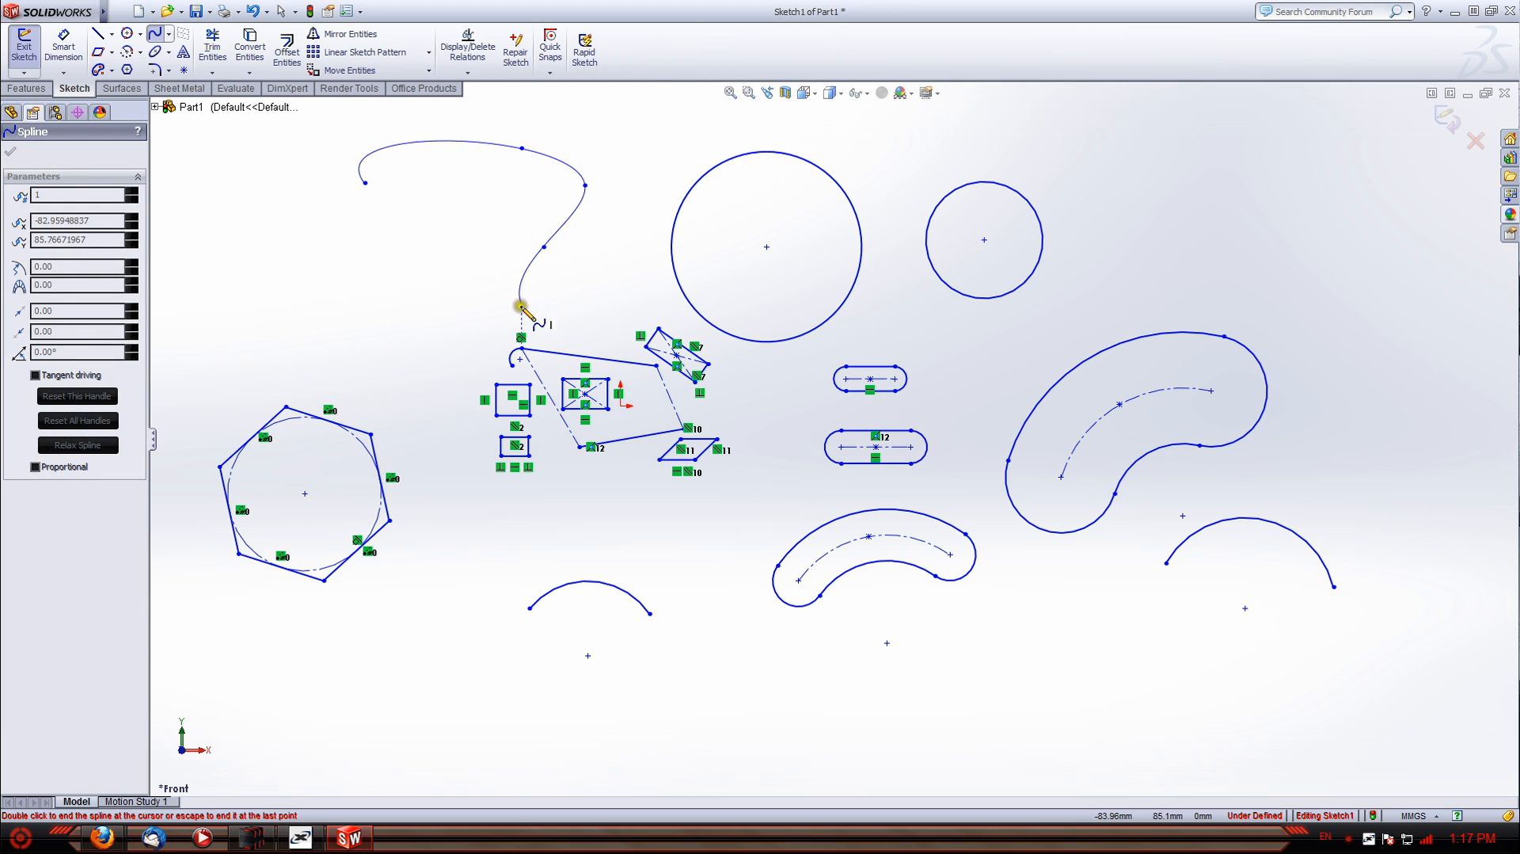
left_click(426, 335)
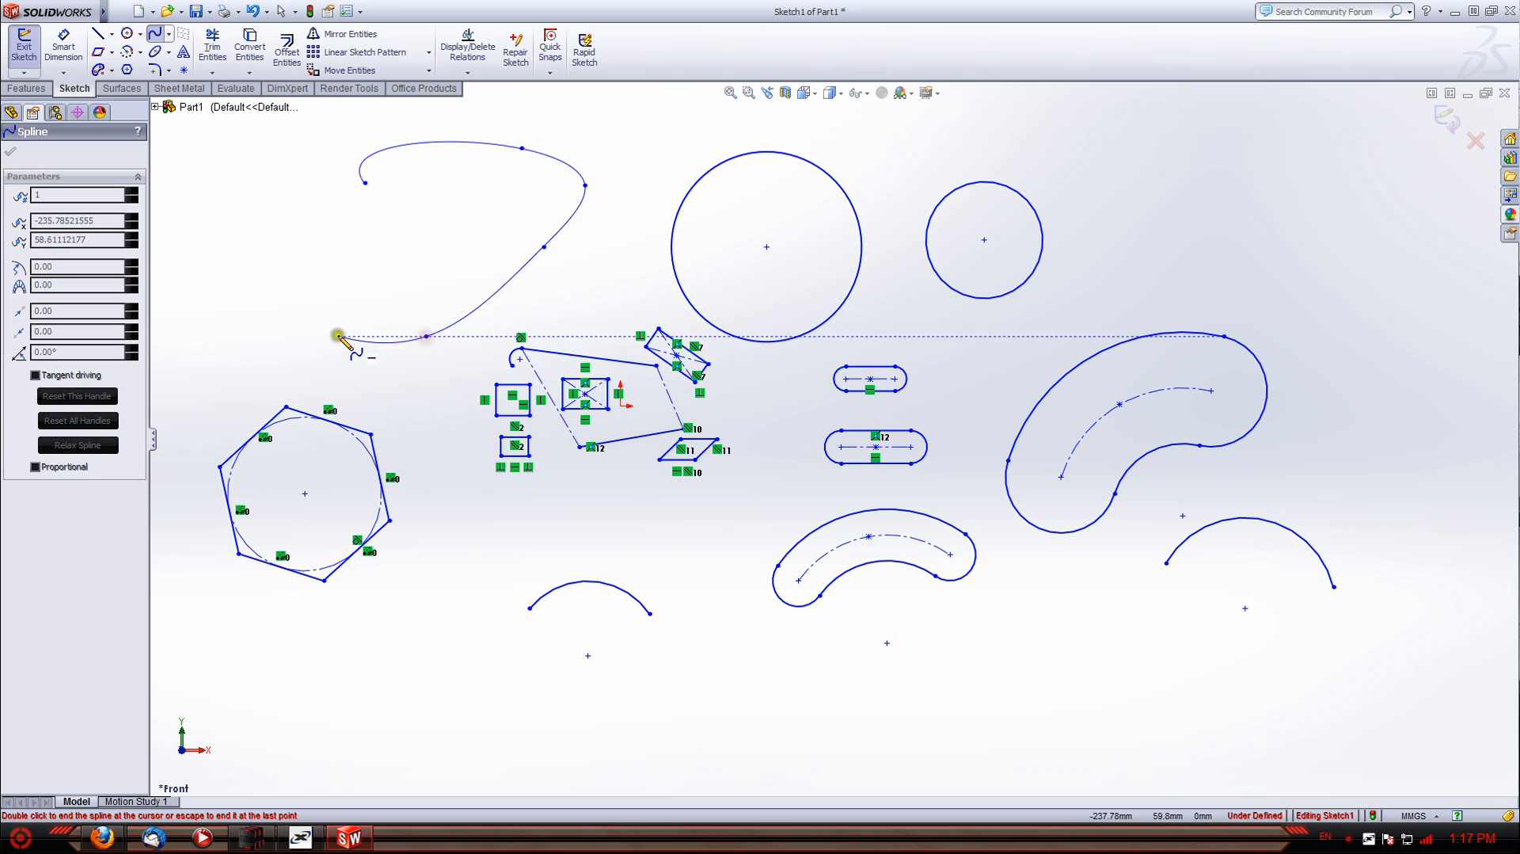
left_click(332, 314)
left_click(407, 255)
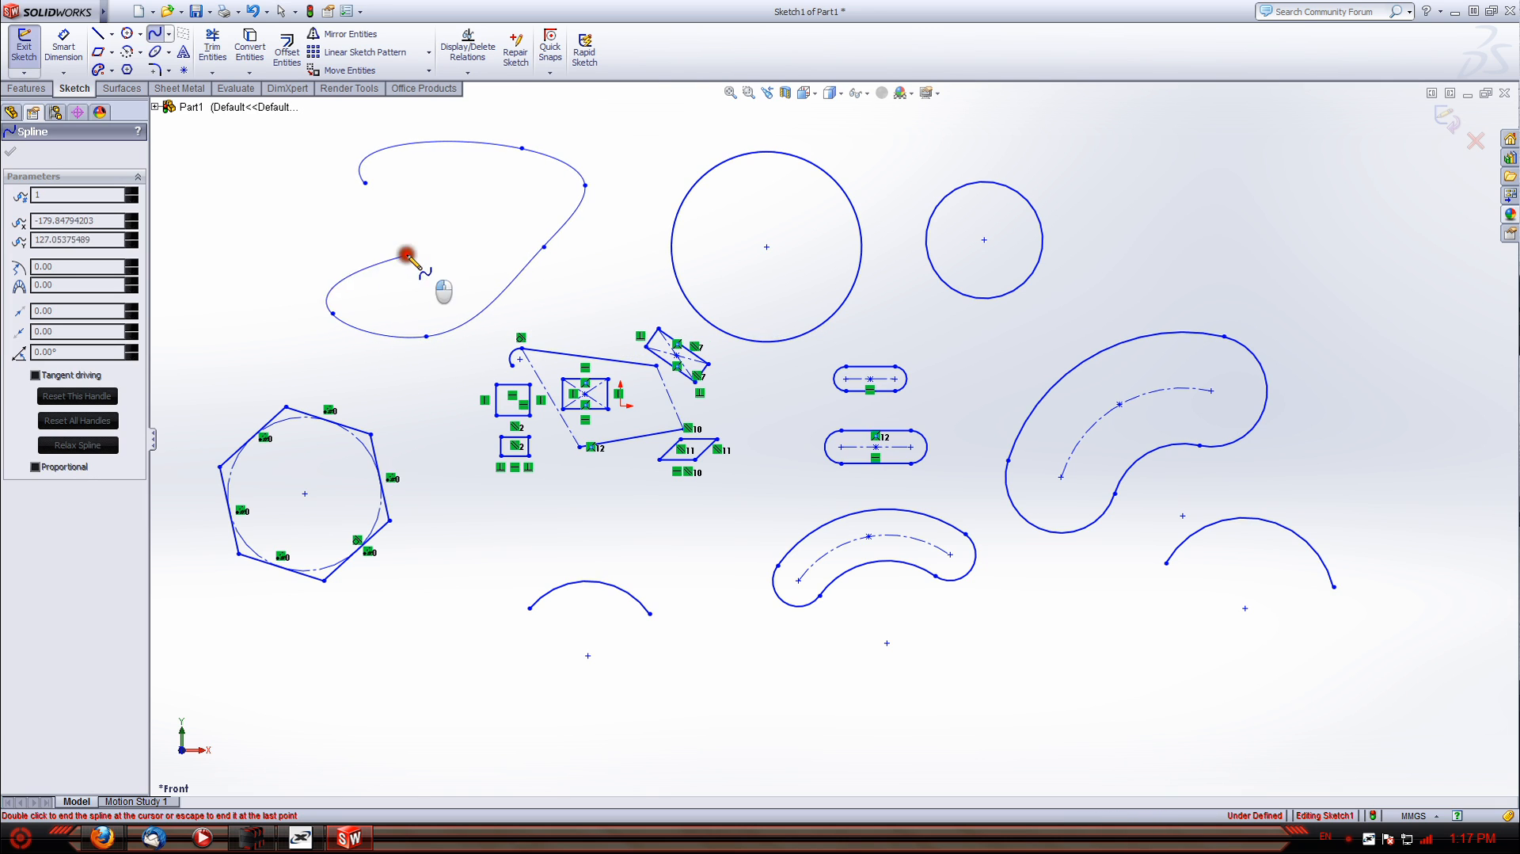
left_click(365, 183)
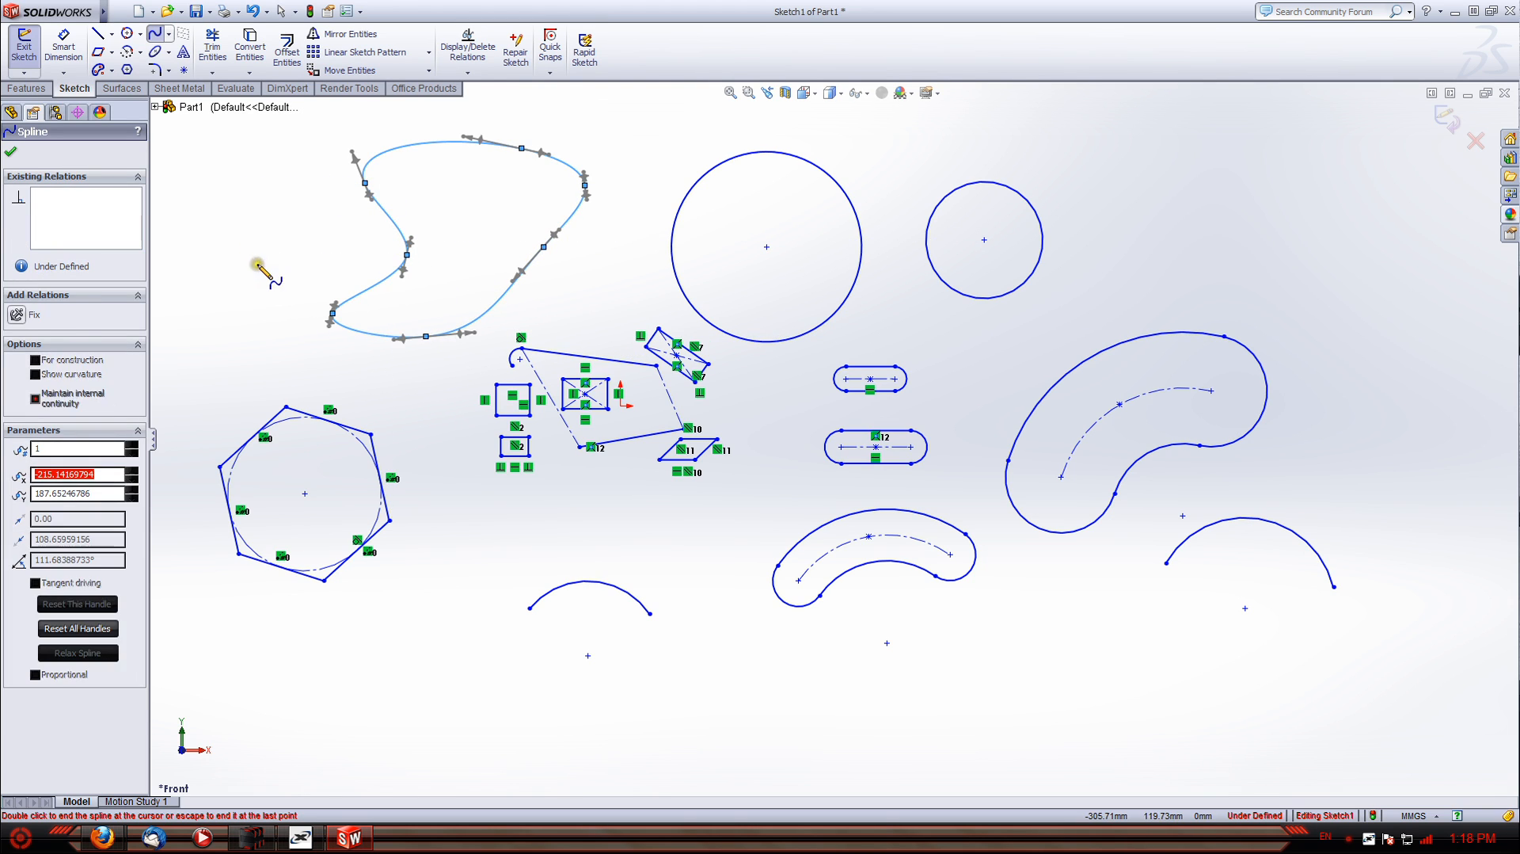
key("Escape")
Examine the settings of the Equation Driven Curve and Fit Spline commands without creating a curve
left_click(169, 33)
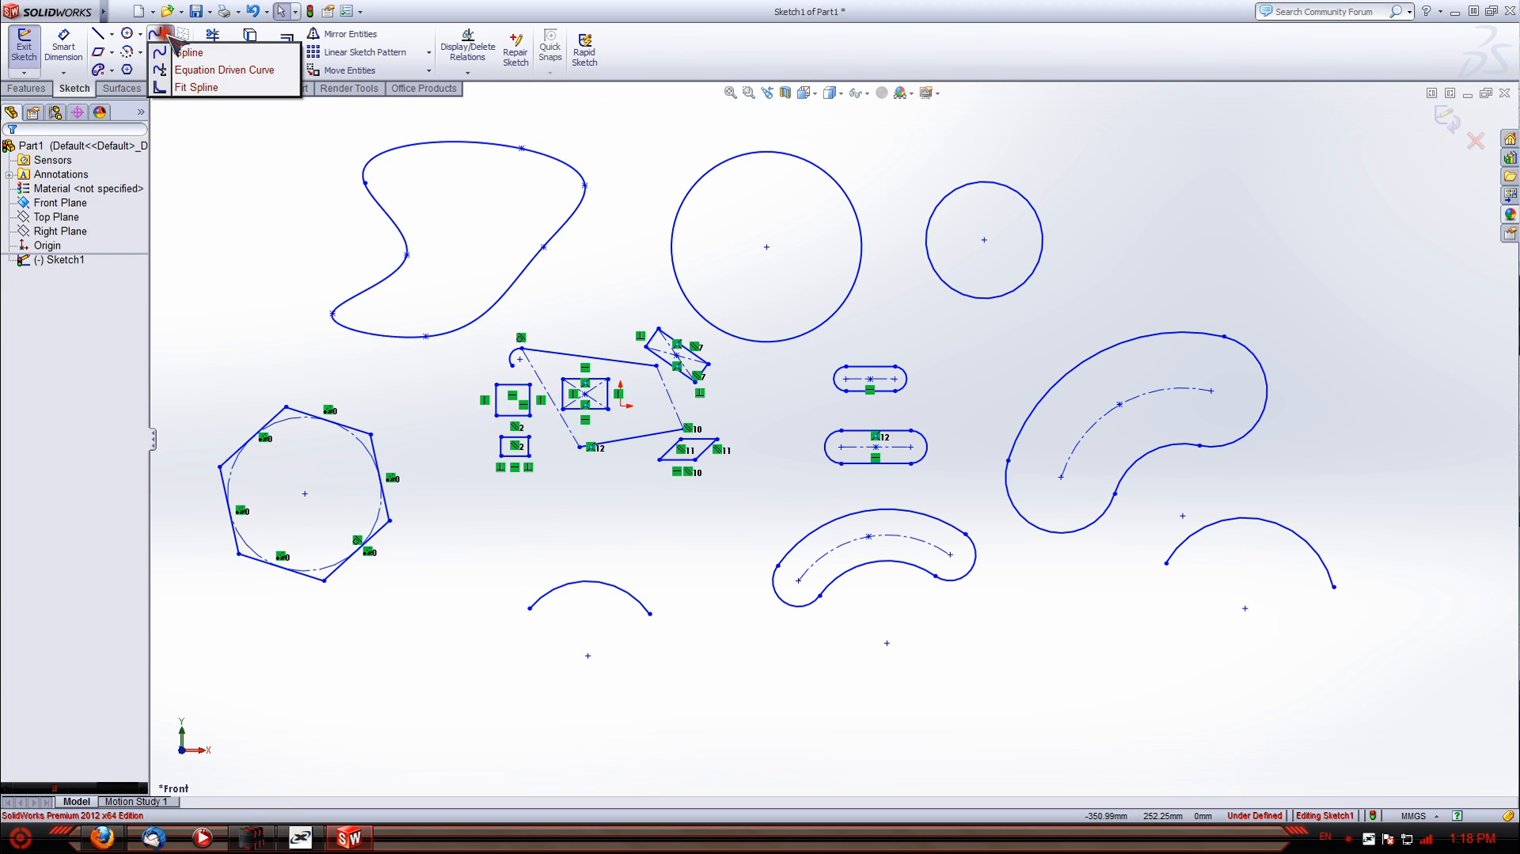
left_click(190, 73)
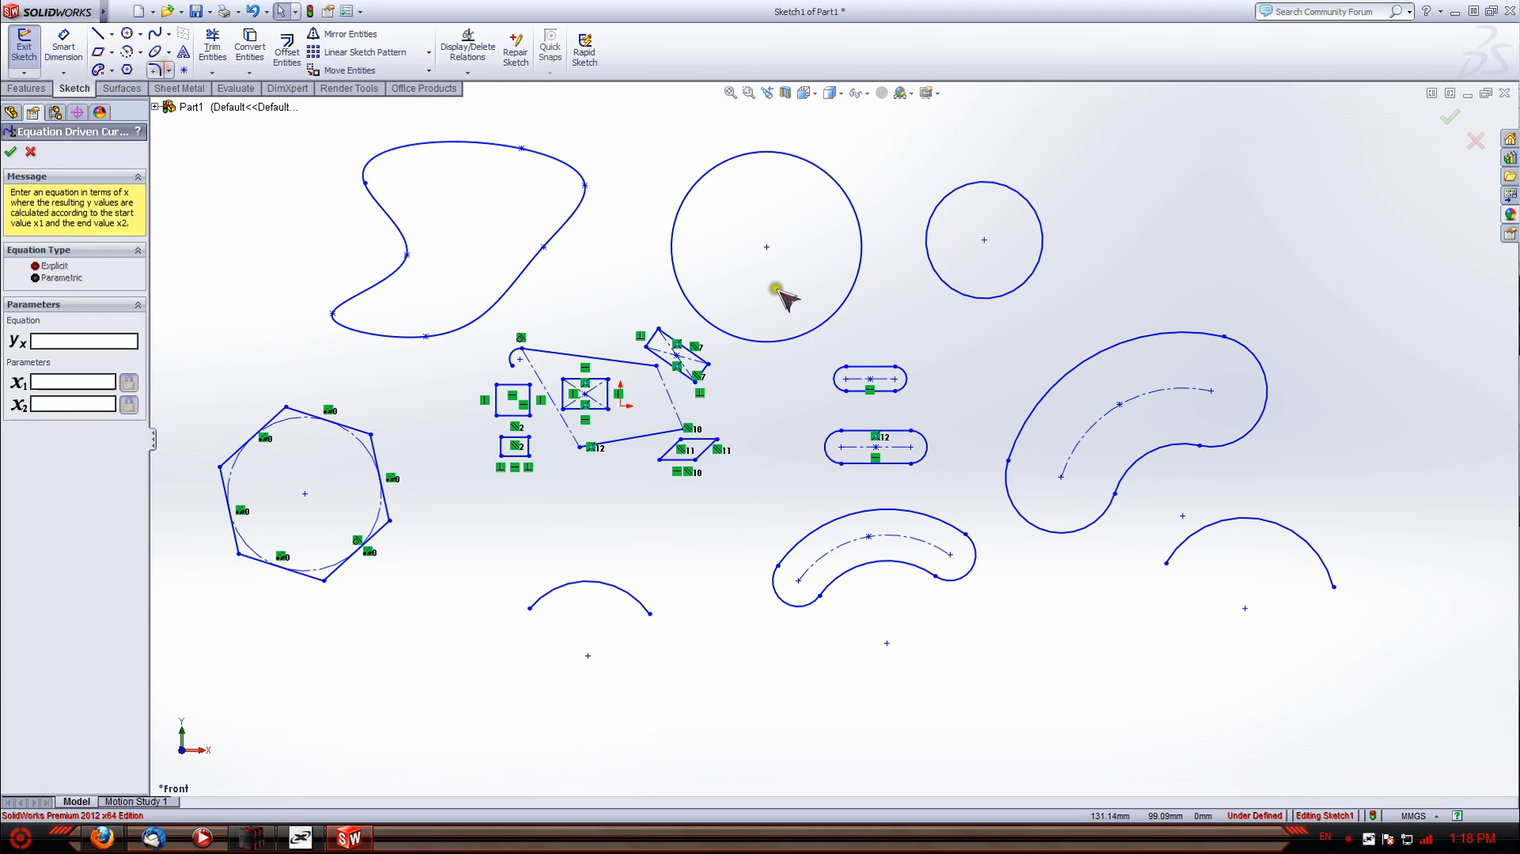
left_click(1006, 702)
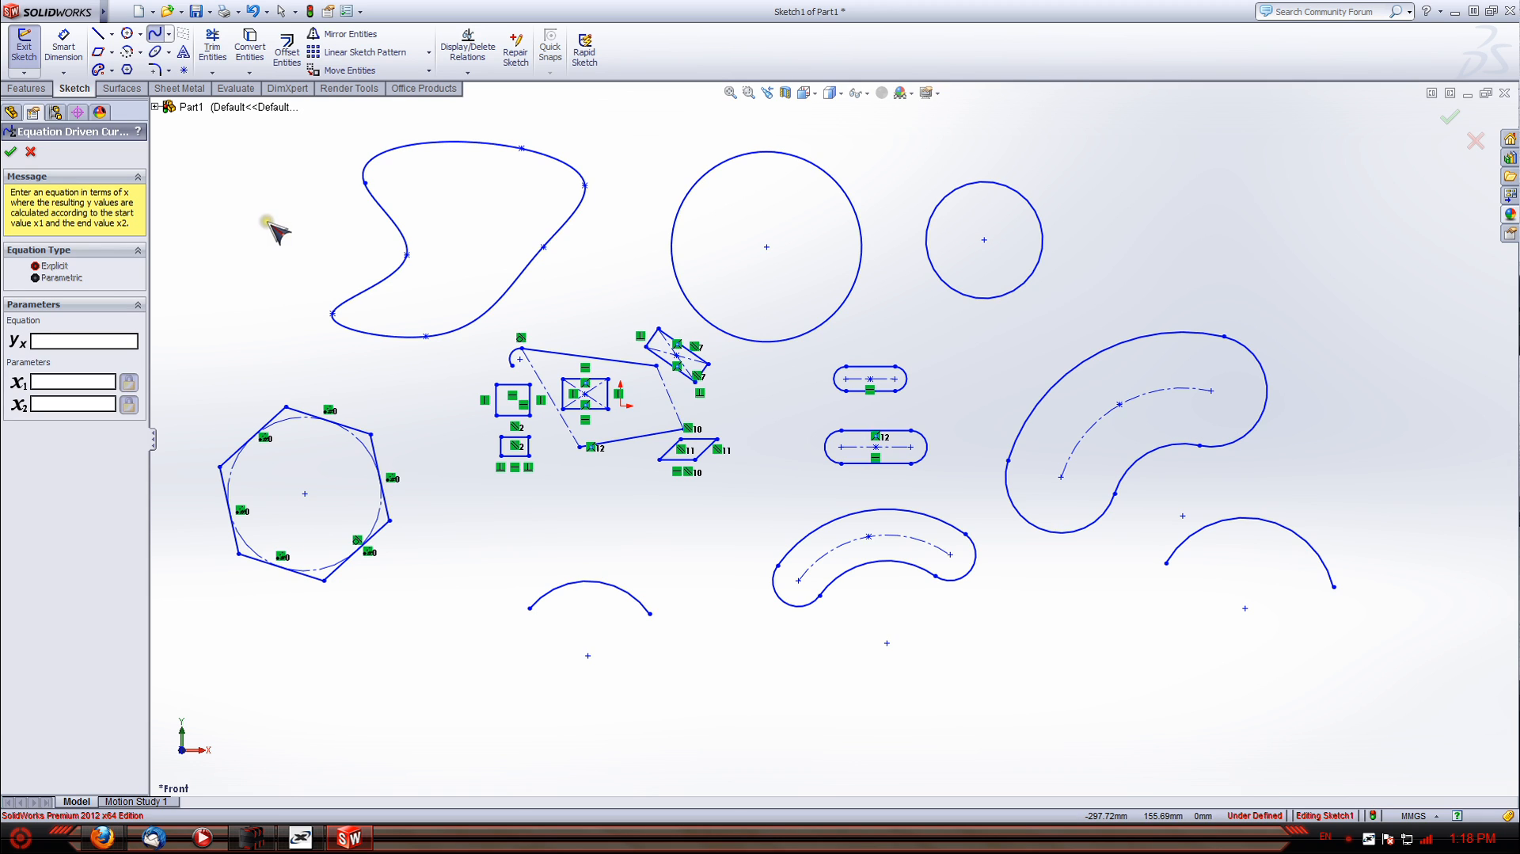
left_click(167, 30)
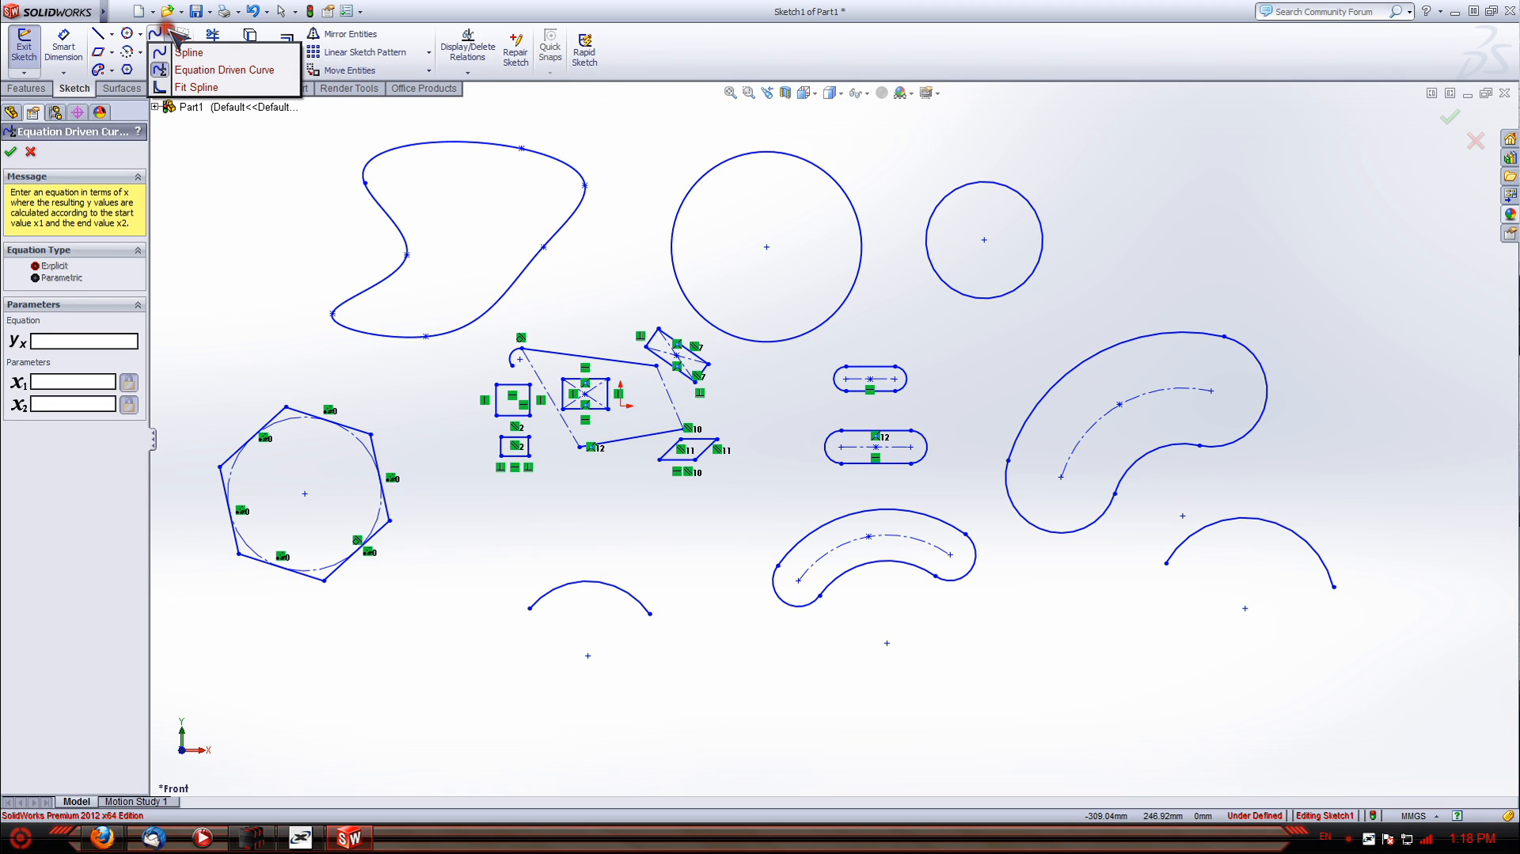
left_click(209, 85)
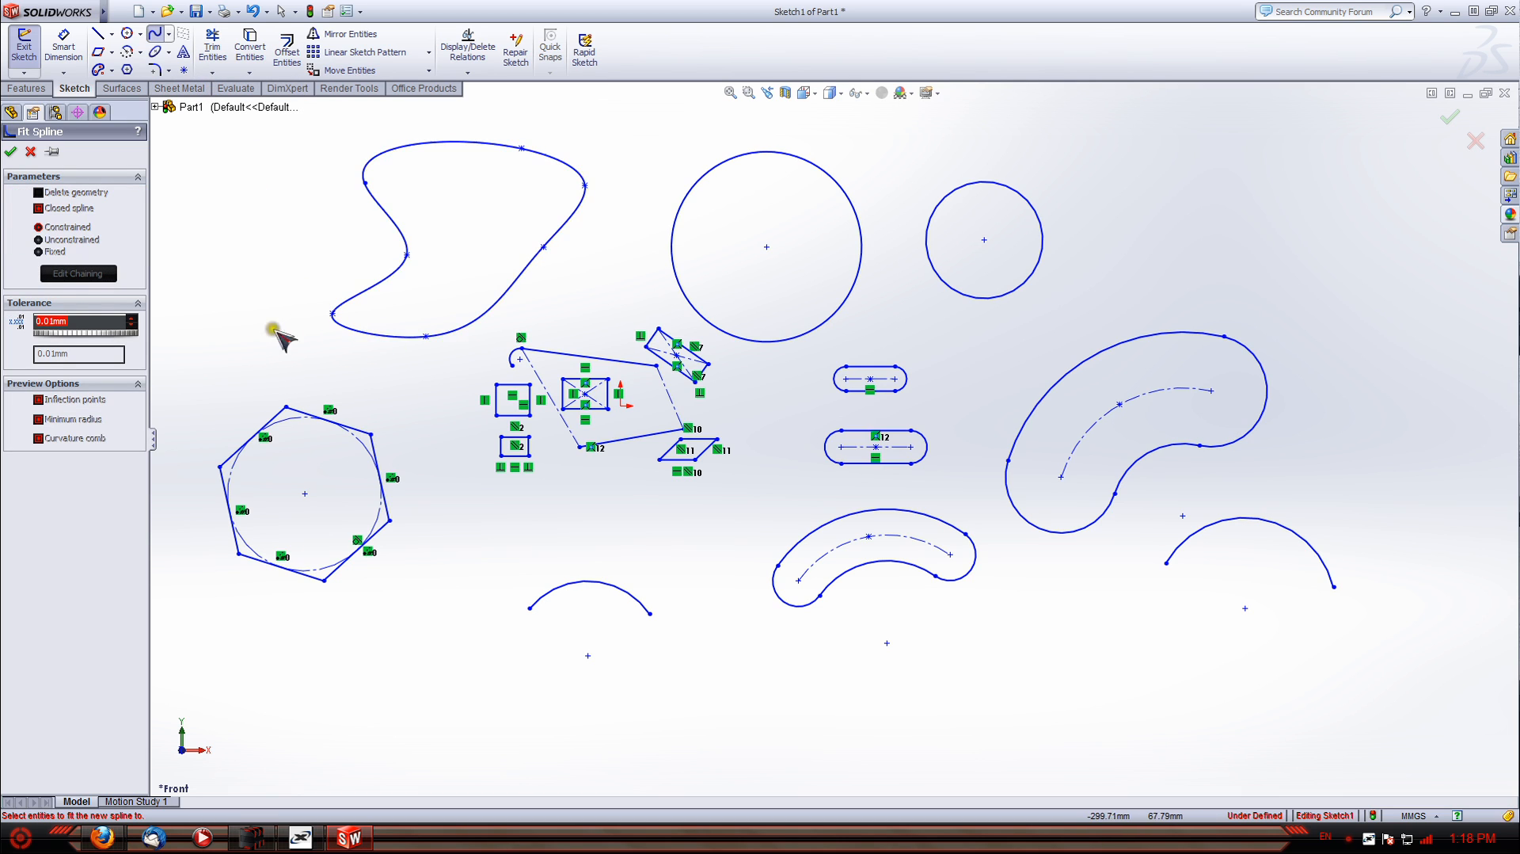
left_click(393, 336)
left_click(392, 336)
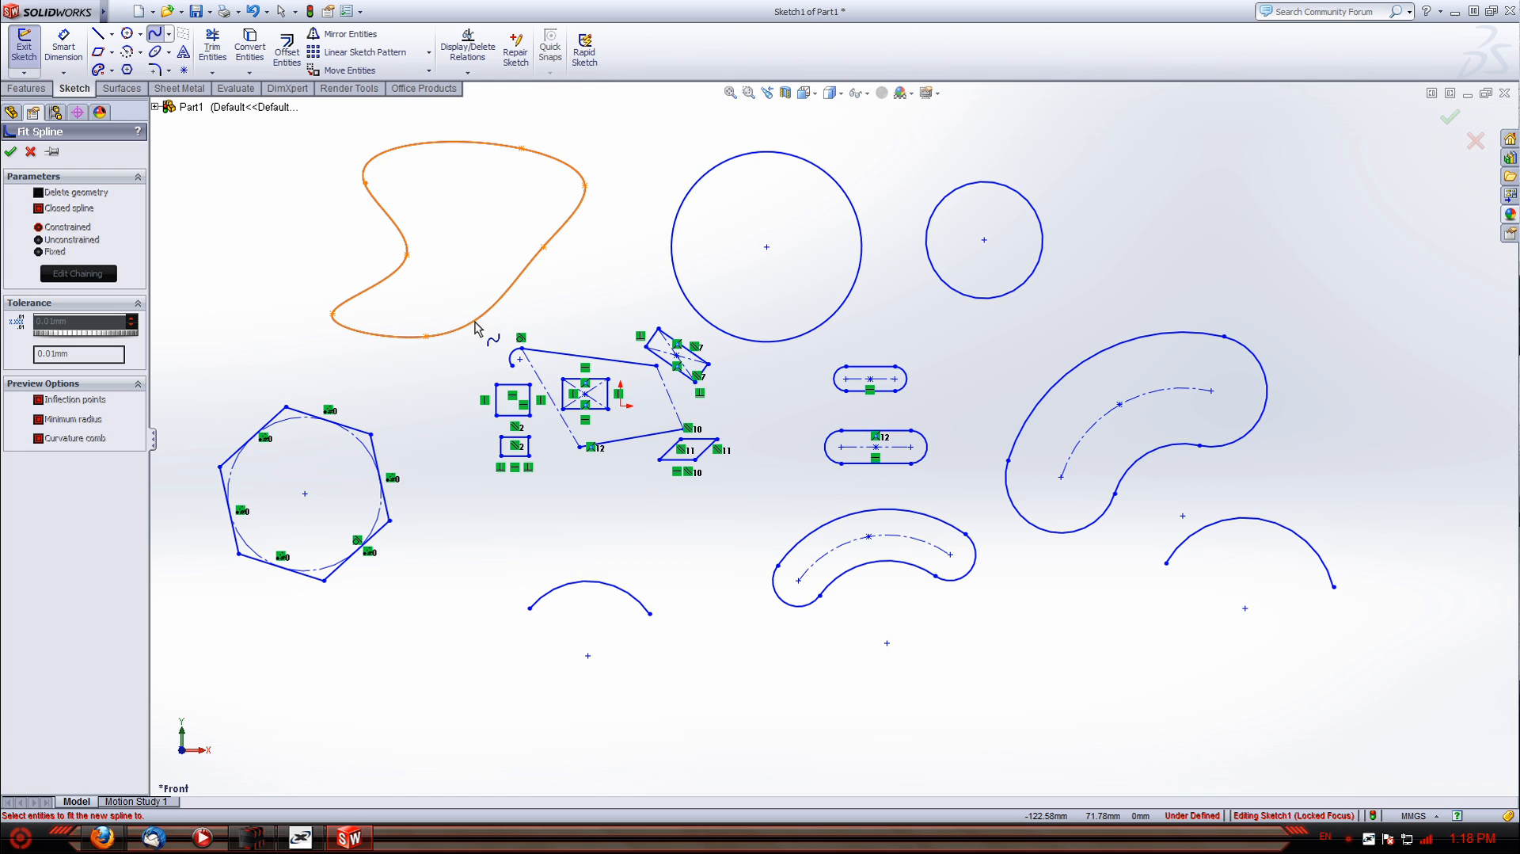
Sketch a tall vertical ellipse with radii of about 100 mm and 231 mm in the empty area right of the existing shapes
scroll(500, 389, "up", 1)
scroll(823, 375, "up", 1)
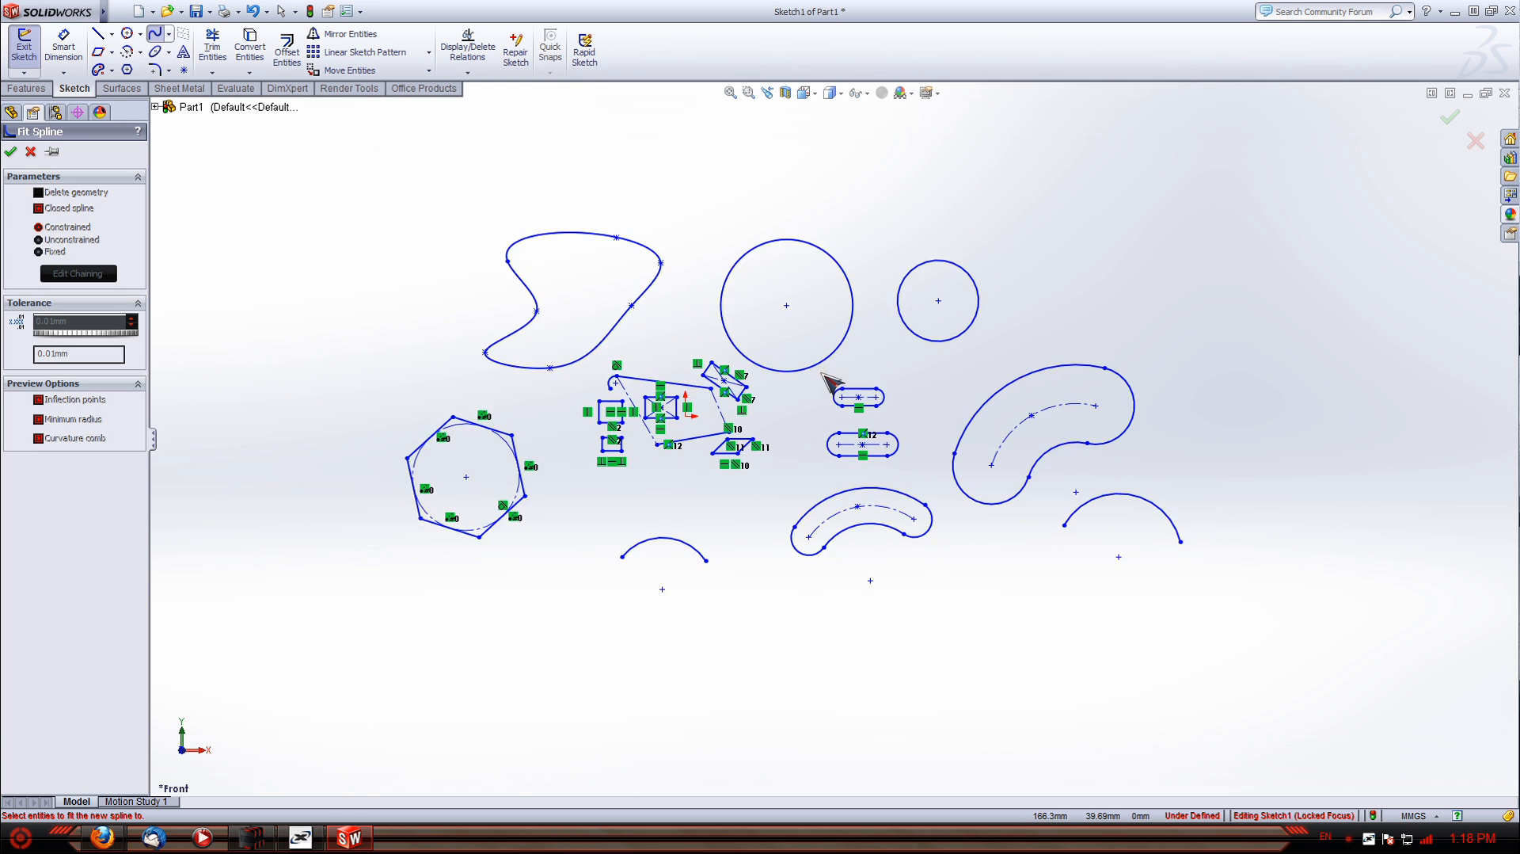
scroll(827, 378, "down", 1)
scroll(836, 384, "up", 2)
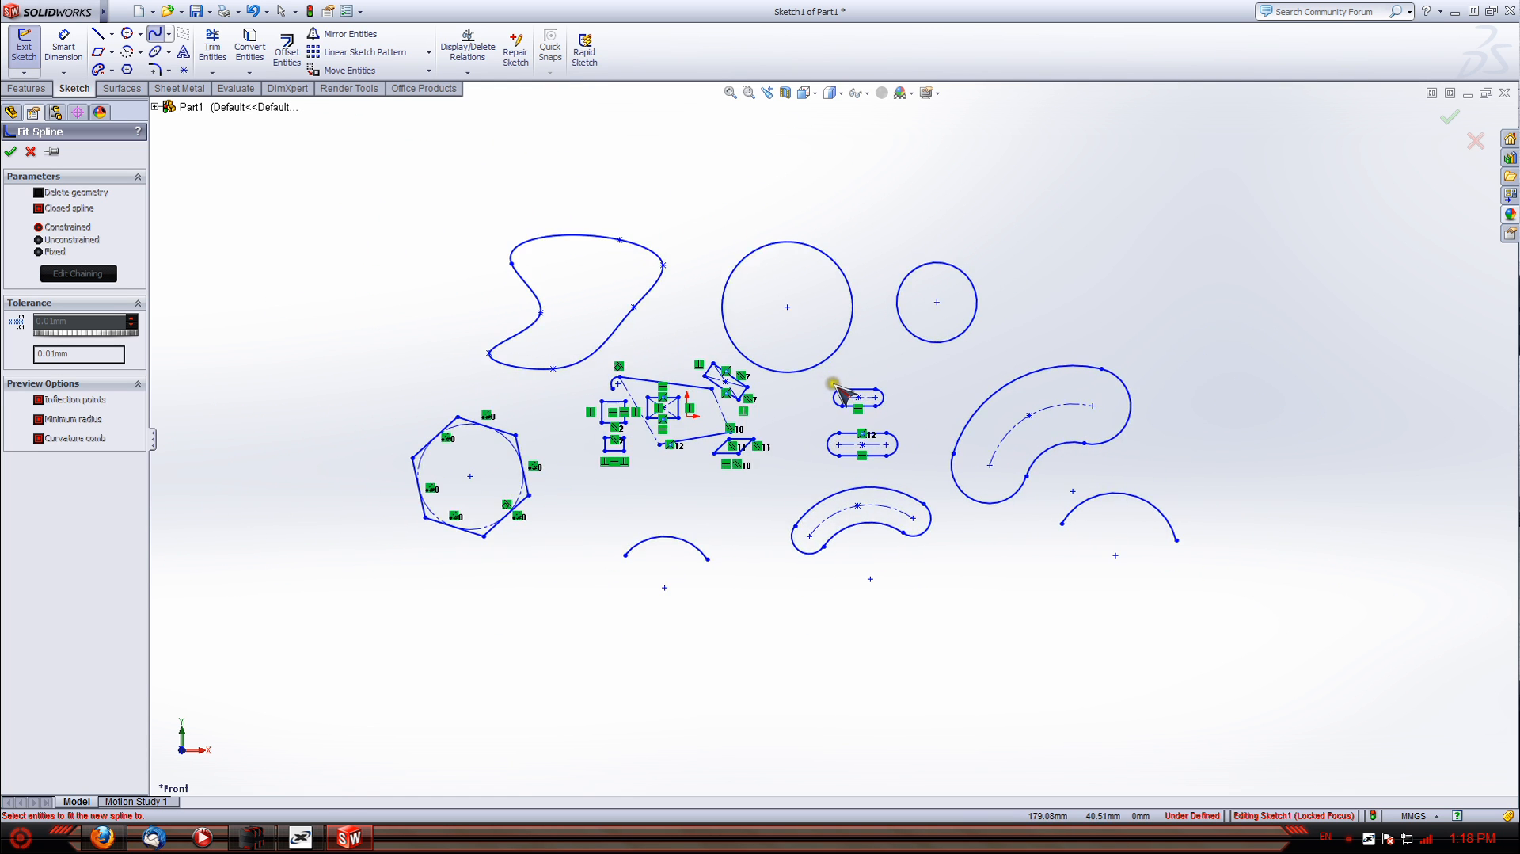
mouse_move(843, 389)
middle_mouse_down("ctrl")
mouse_move(722, 308)
mouse_move(583, 284)
middle_mouse_up("ctrl")
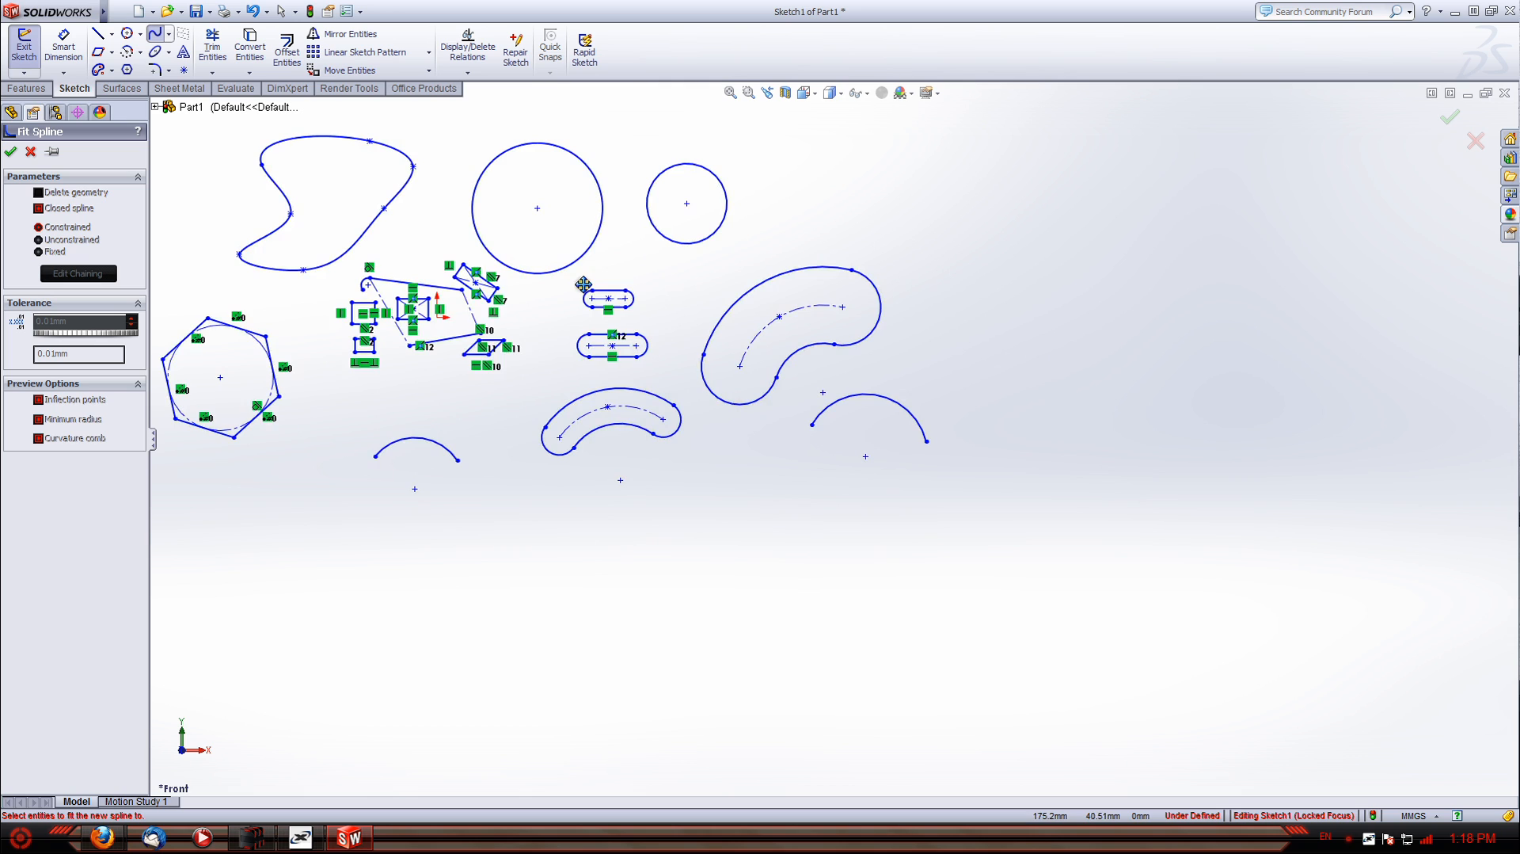
left_click(168, 52)
left_click(178, 70)
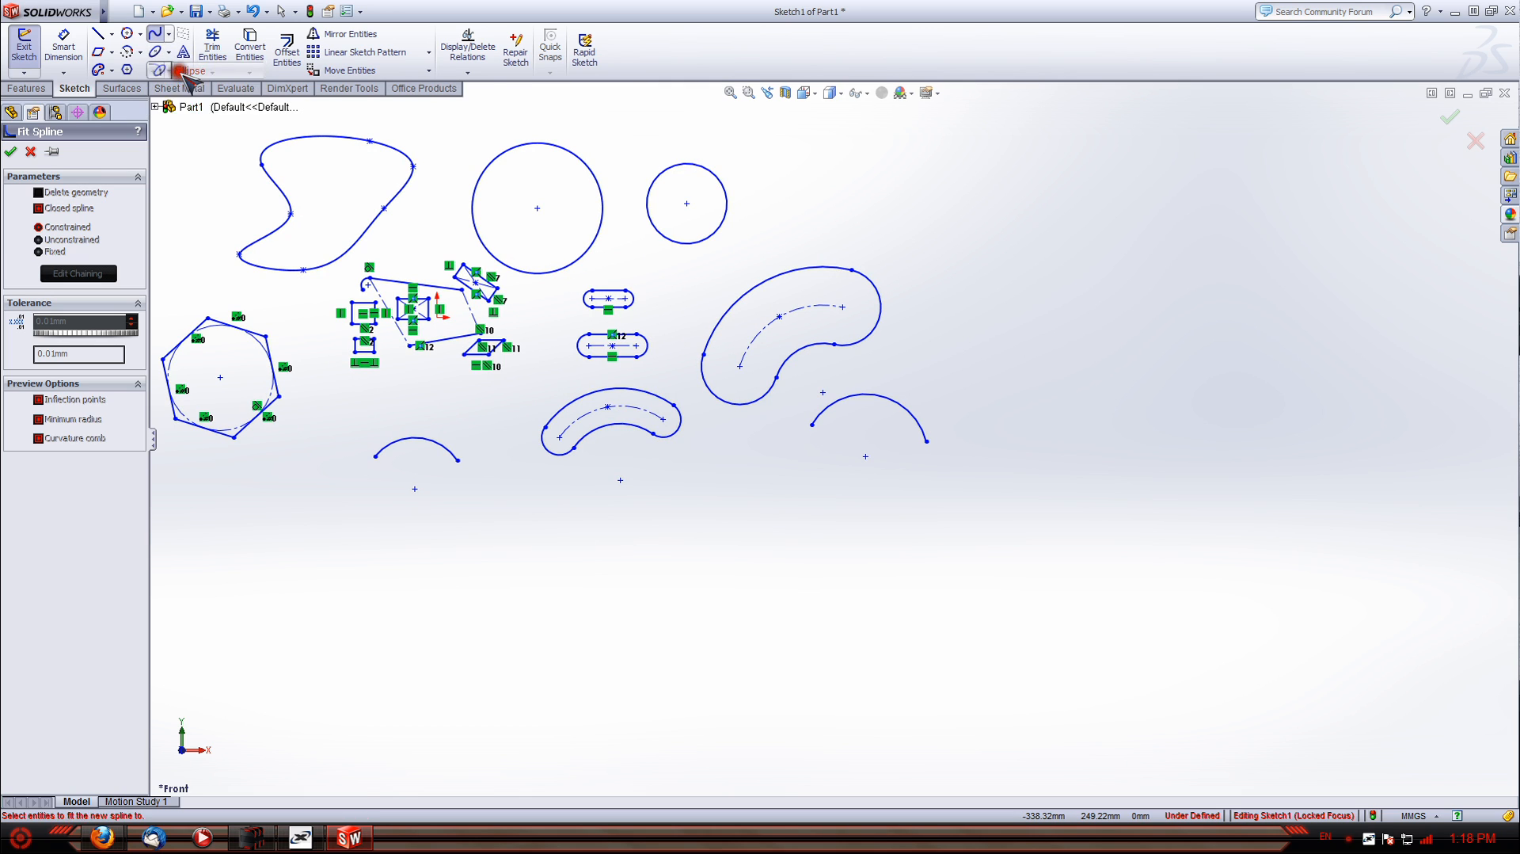
left_click(1089, 505)
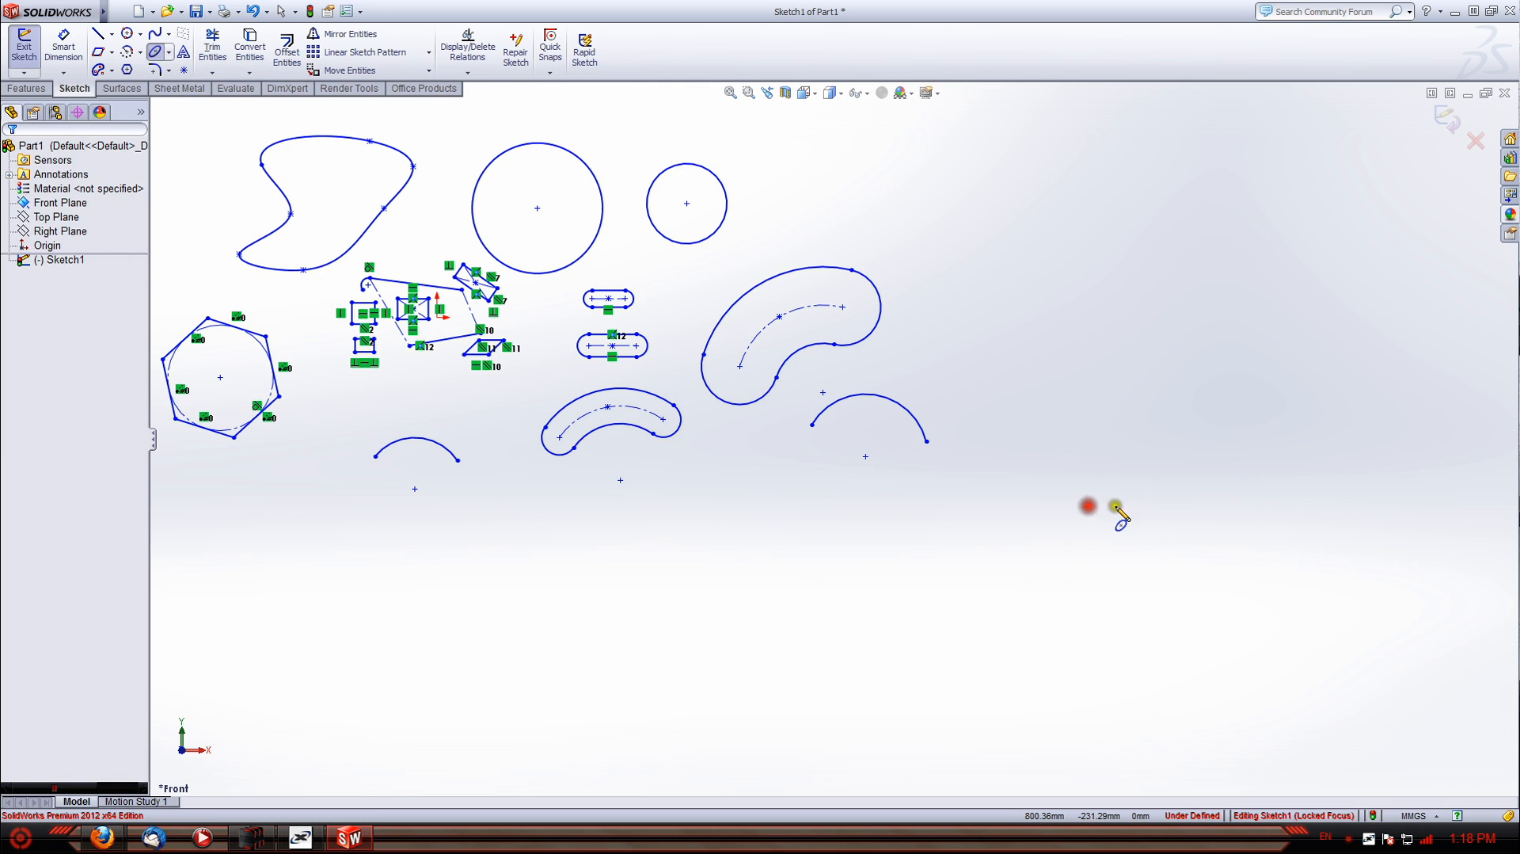
left_click(1171, 506)
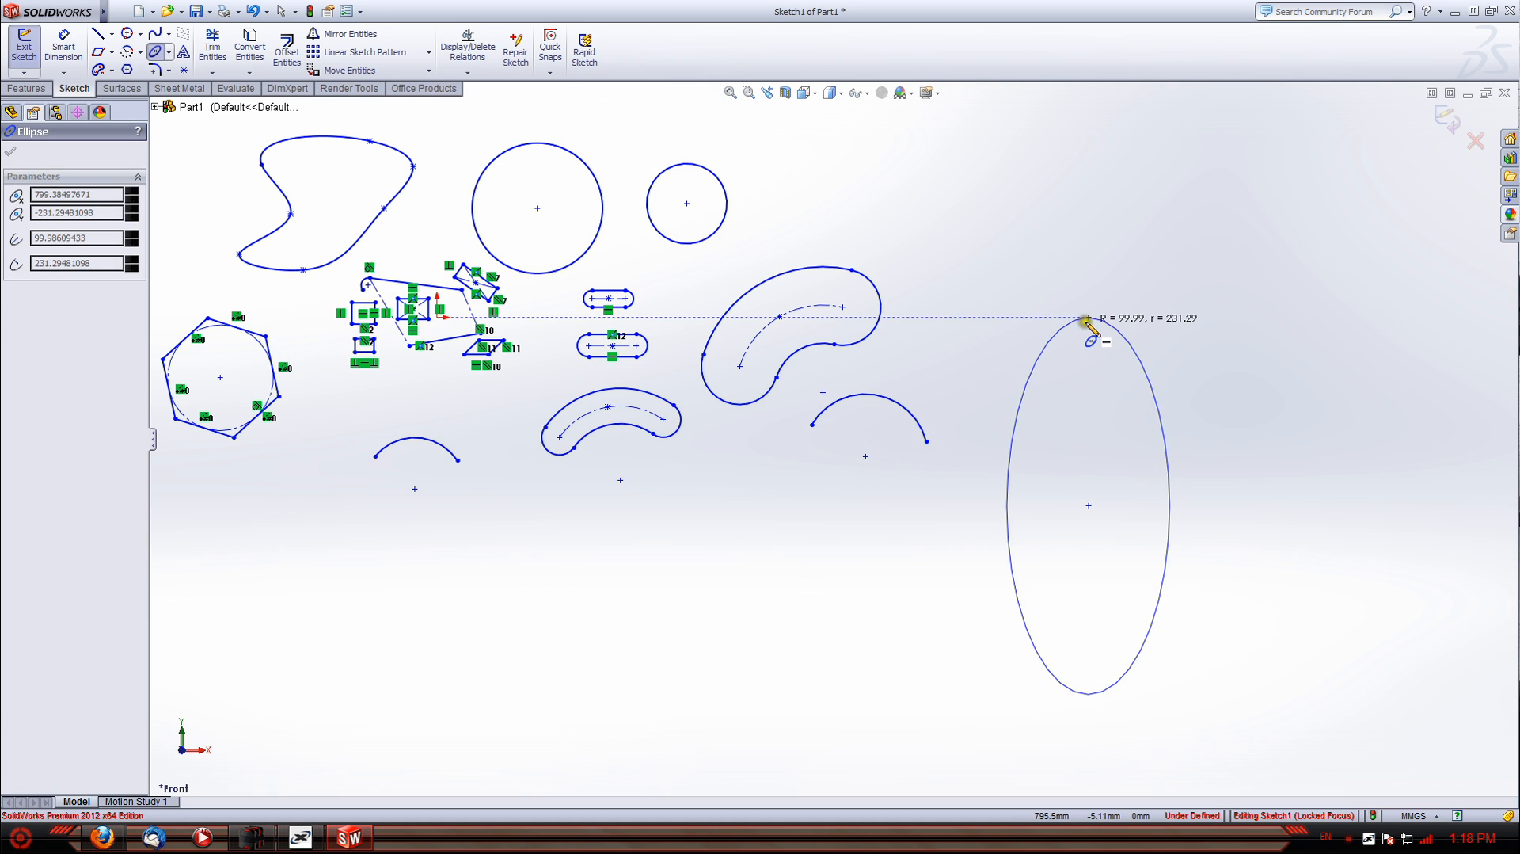
left_click(1091, 323)
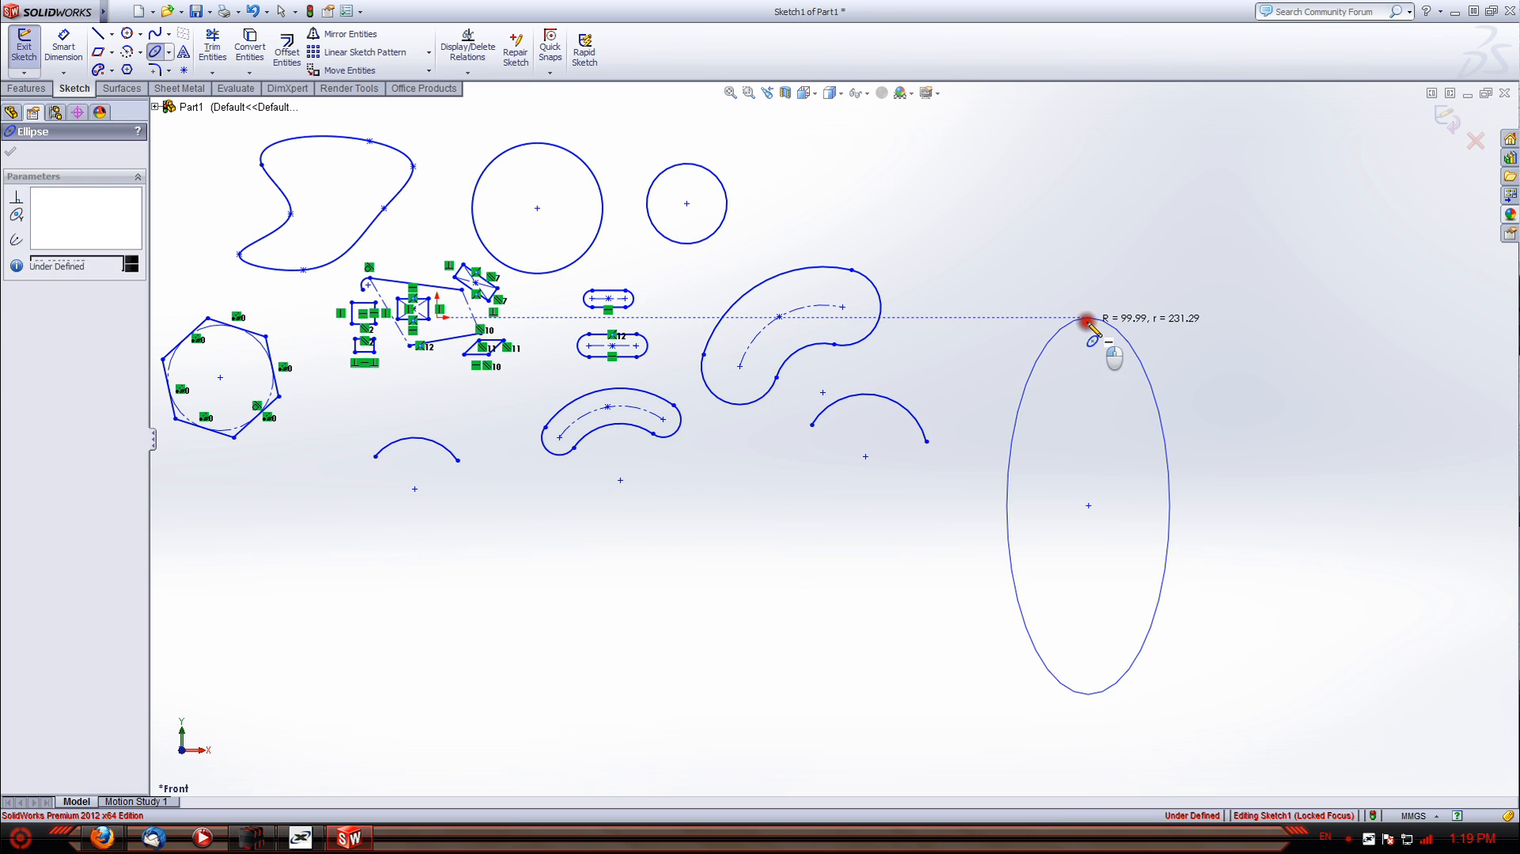
Sketch a flat horizontal ellipse with radii of about 157 mm and 43 mm right of the tall ellipse
left_click(1324, 542)
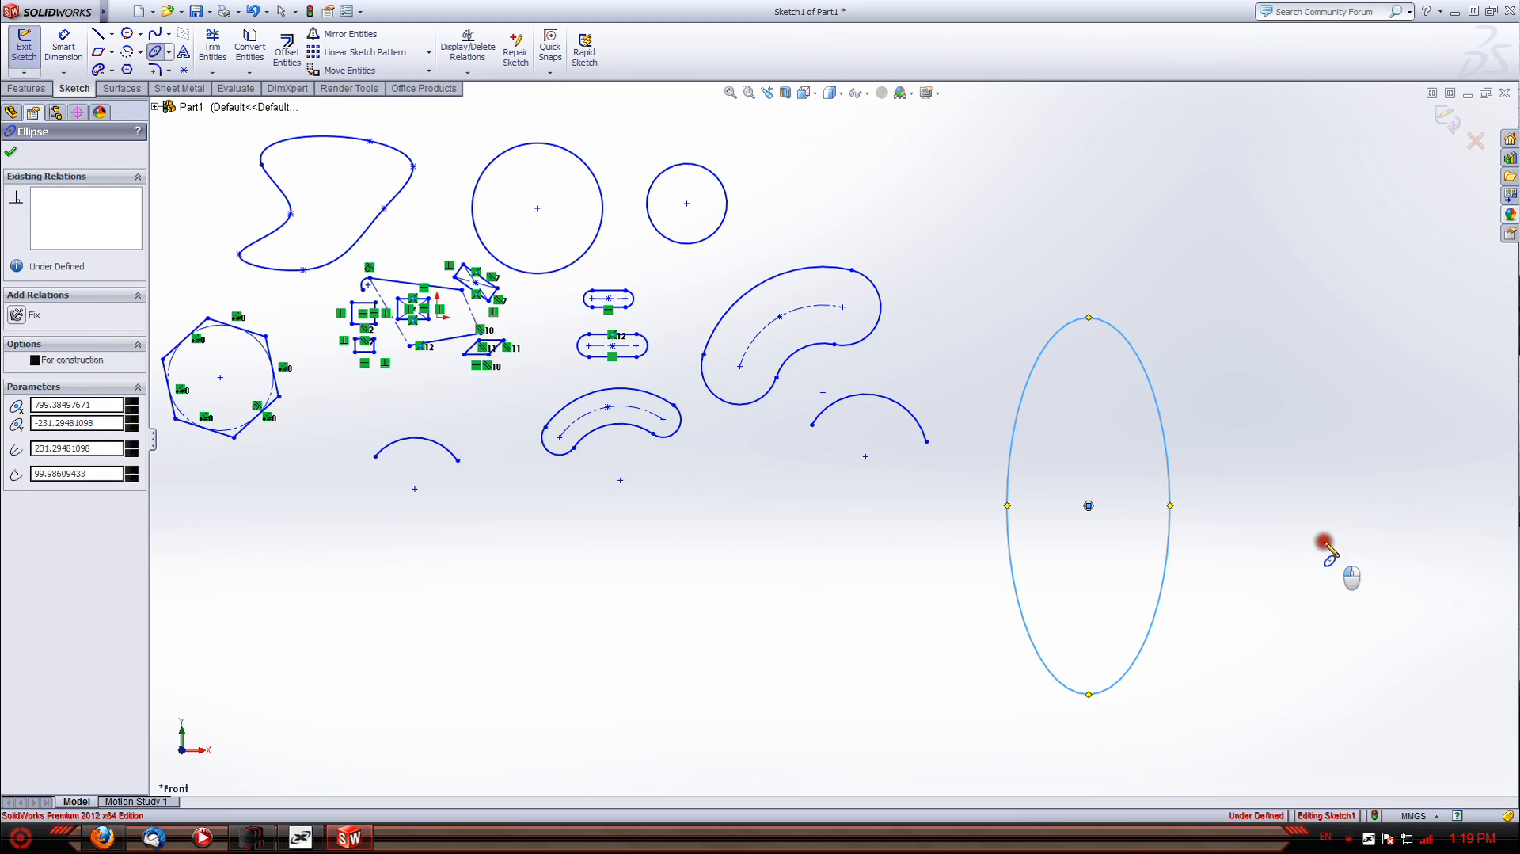
left_click(1440, 540)
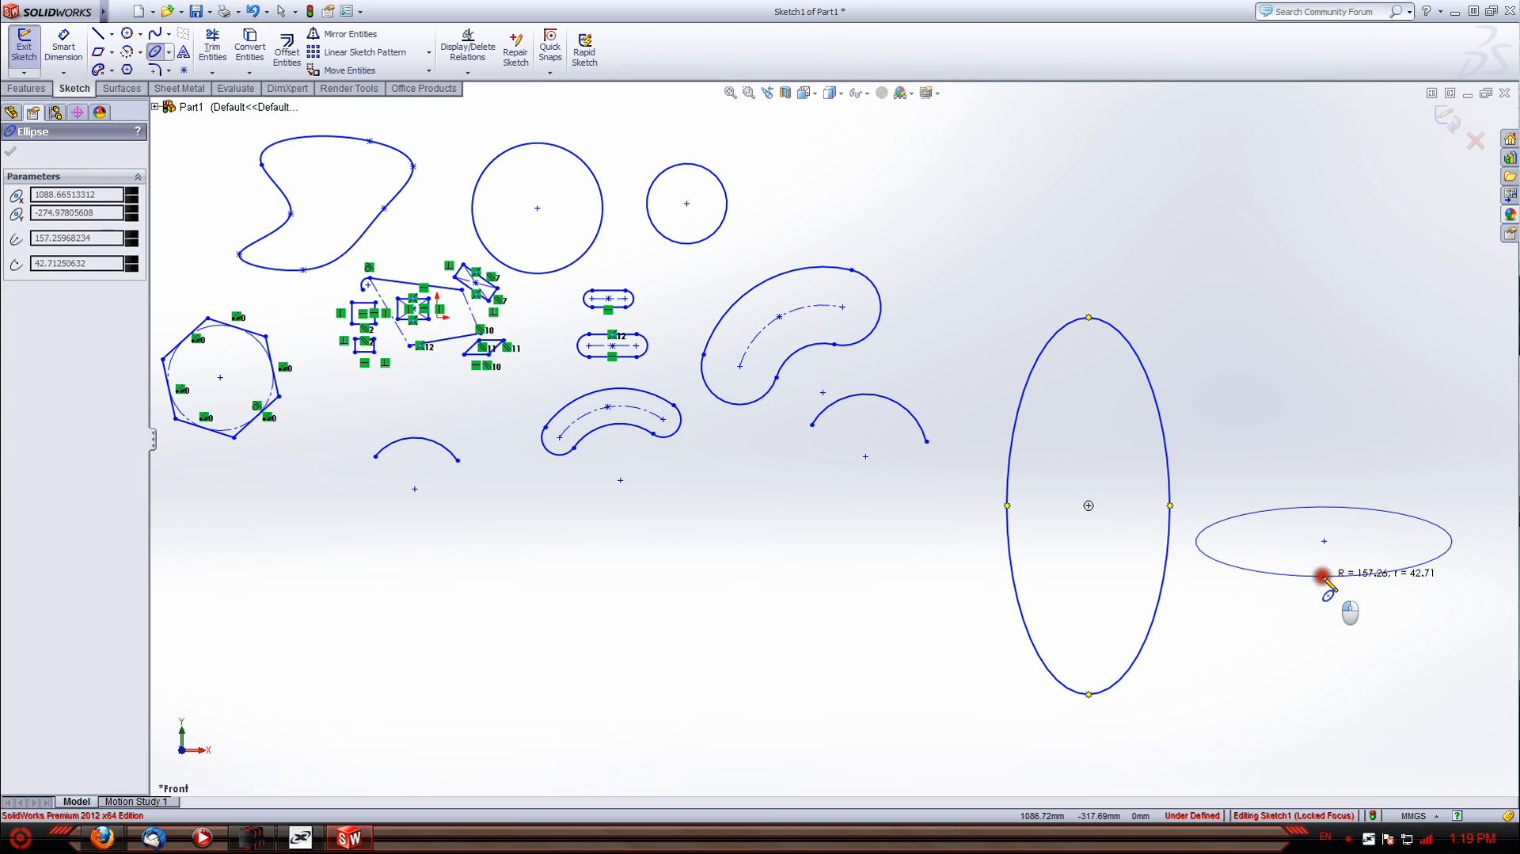
left_click(1335, 605)
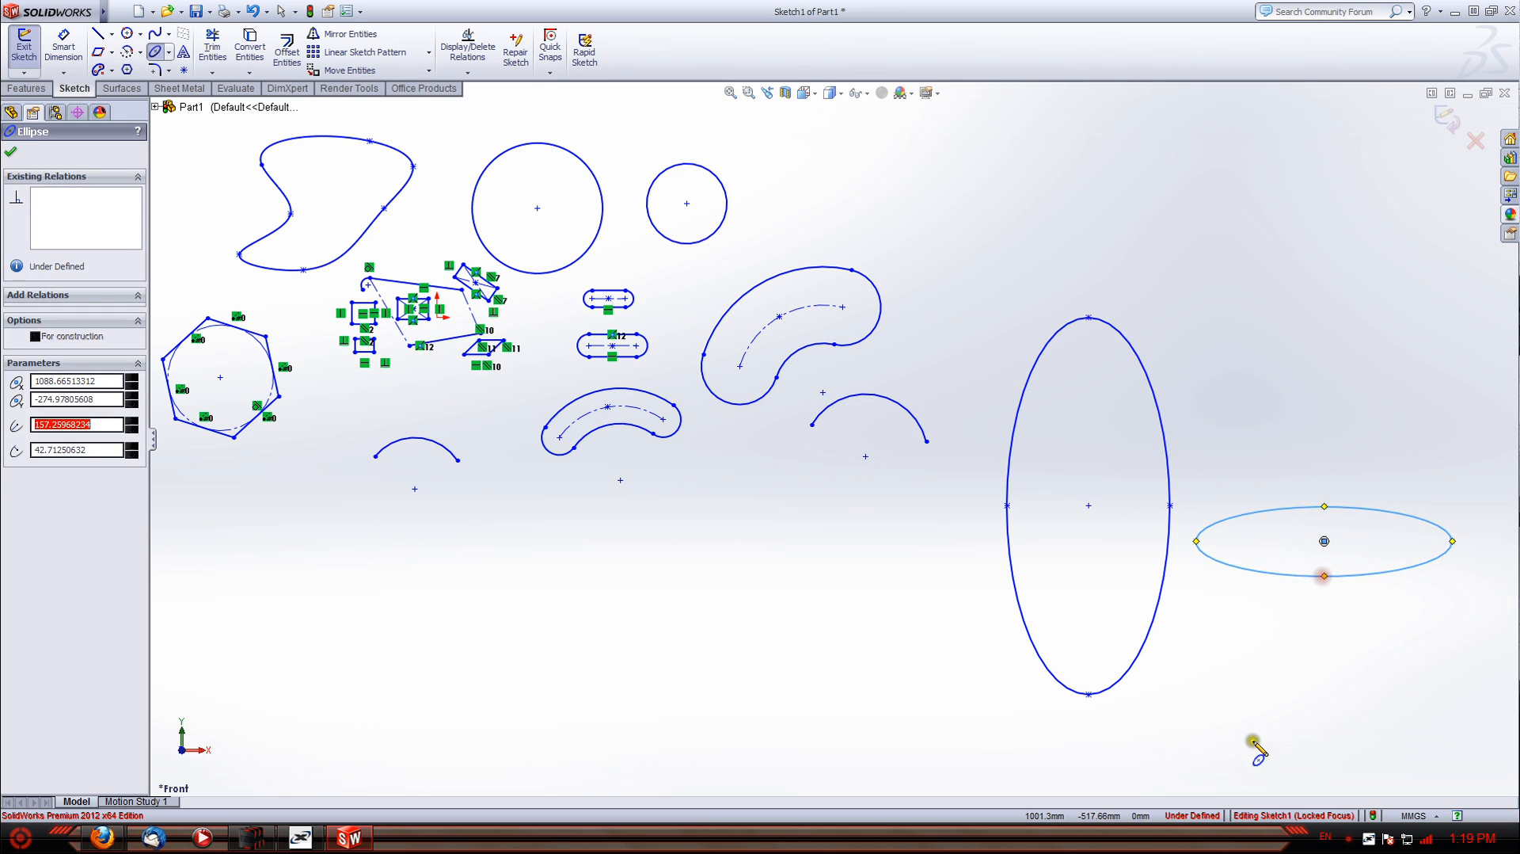
Sketch a partial ellipse with radii of about 178 mm and 85 mm, spanning about 208°, below the arcs and slots
left_click(169, 52)
left_click(198, 88)
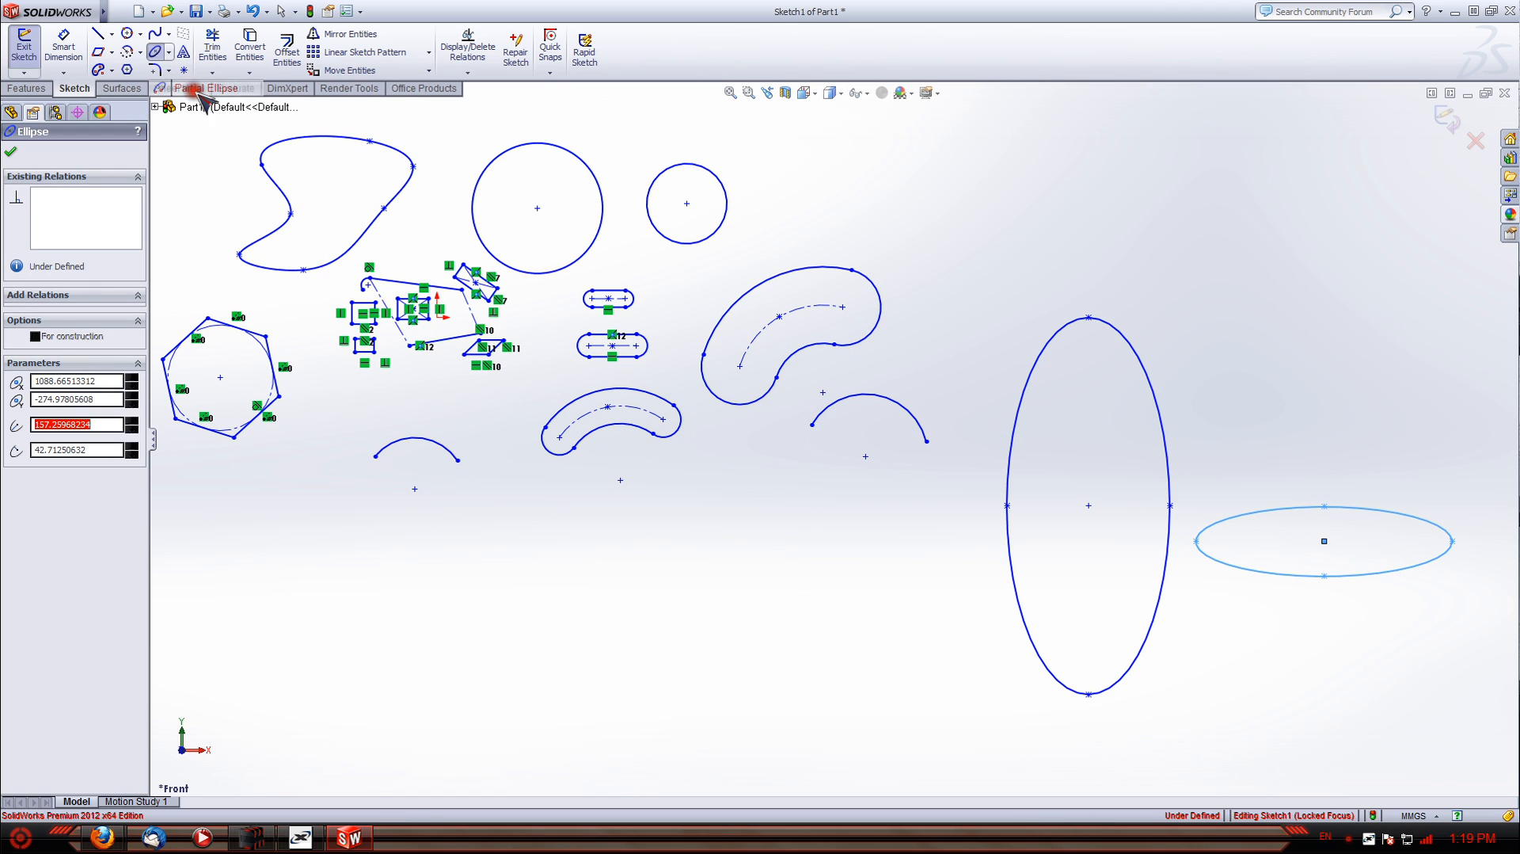
left_click(602, 738)
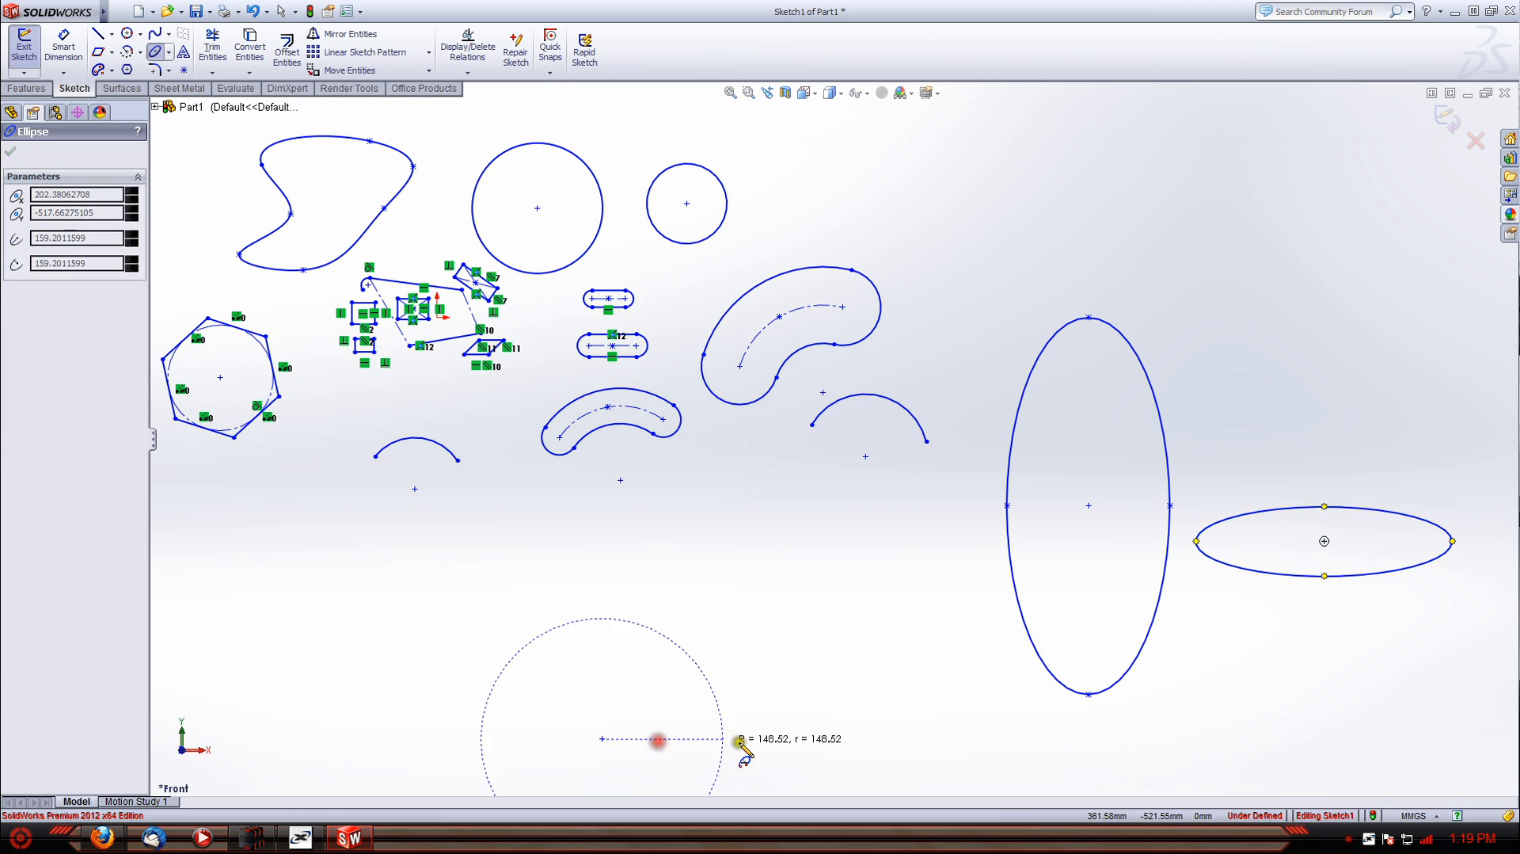
left_click(746, 738)
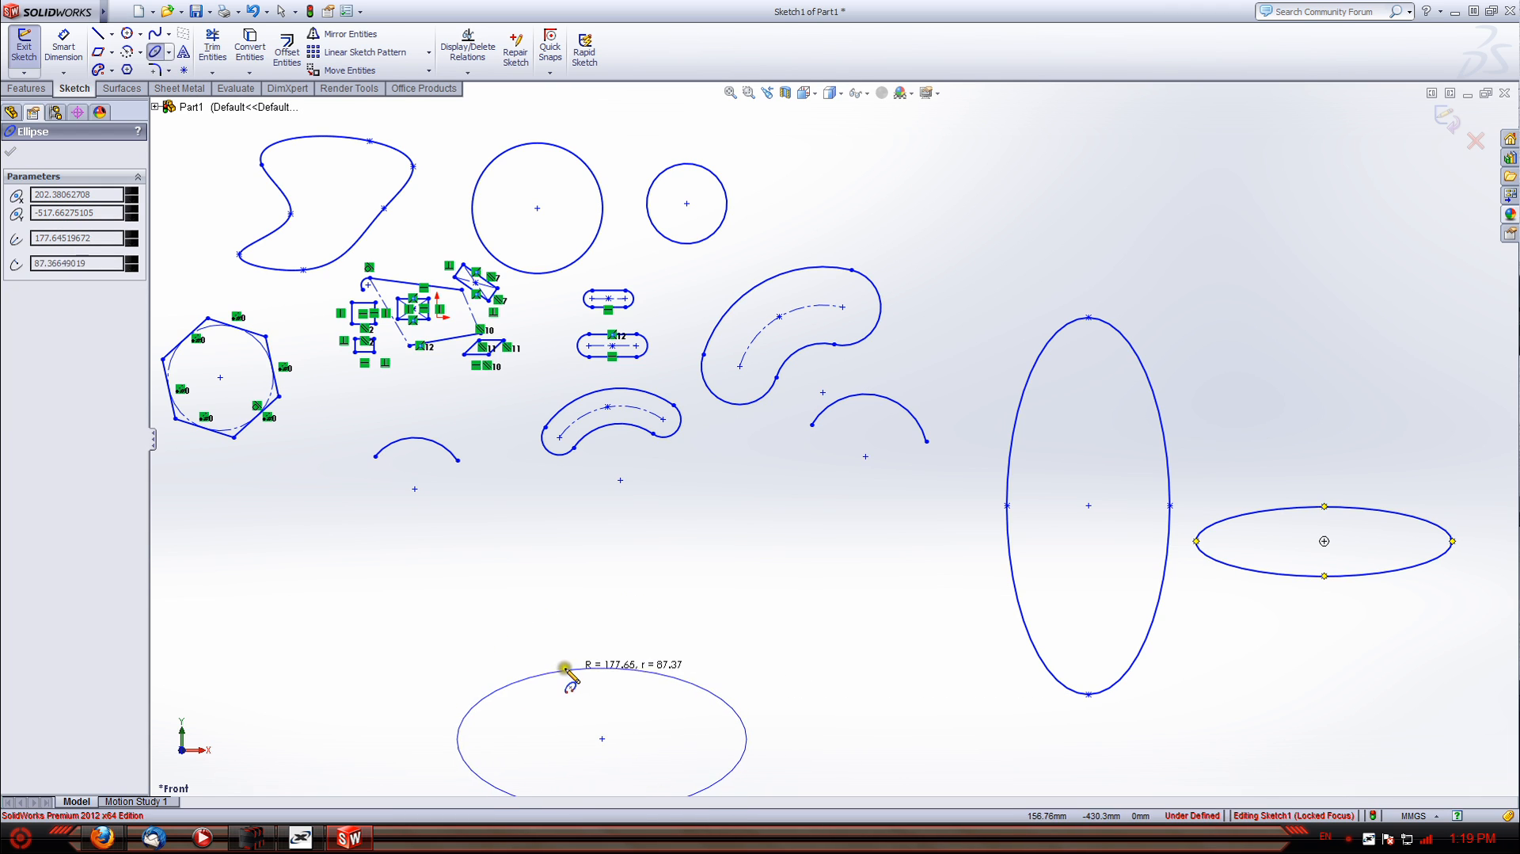
left_click(538, 677)
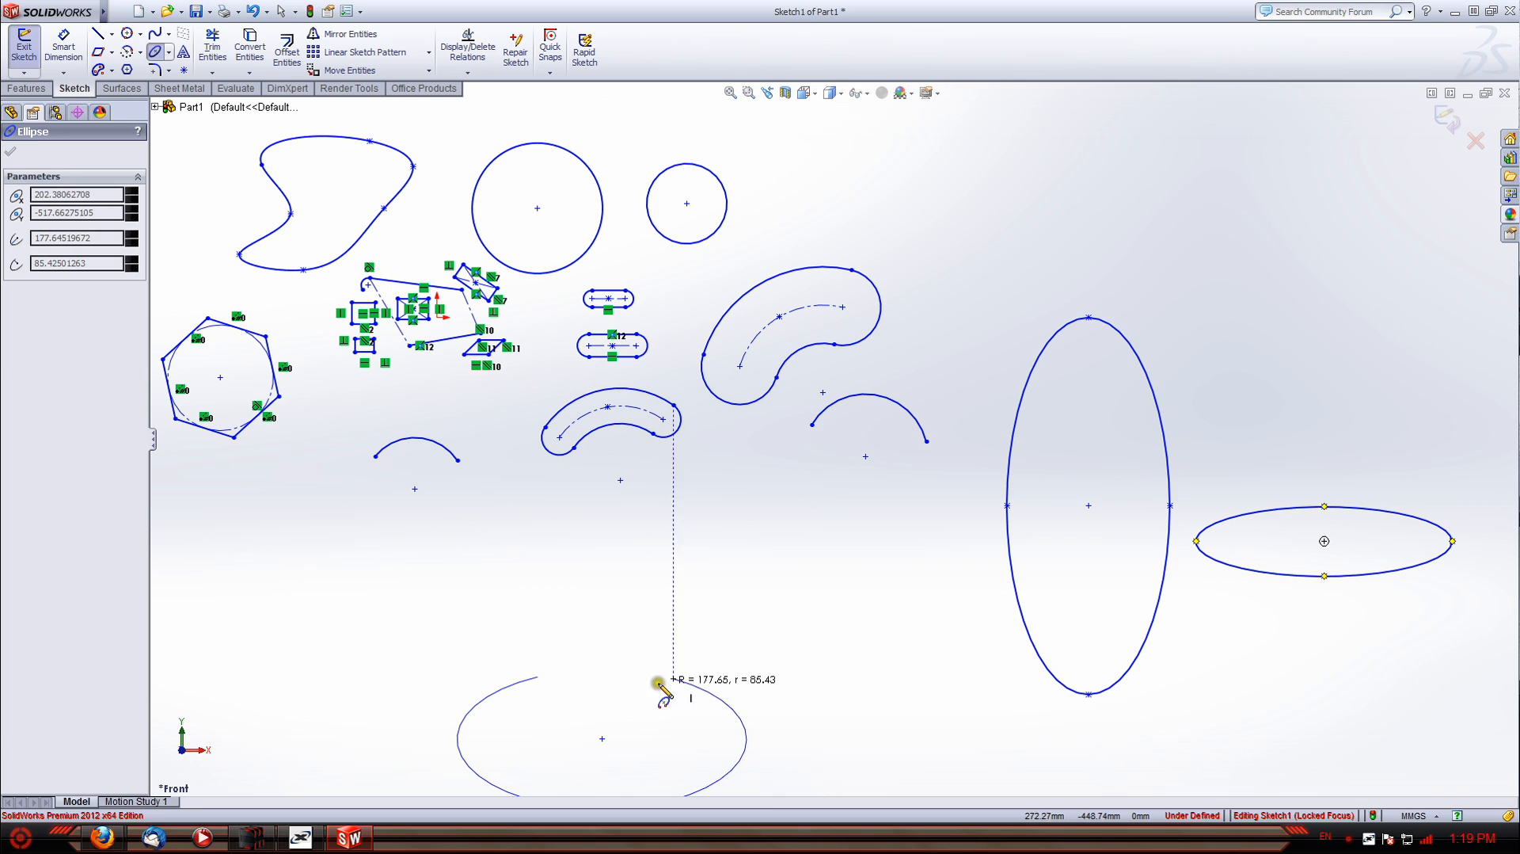
left_click(716, 772)
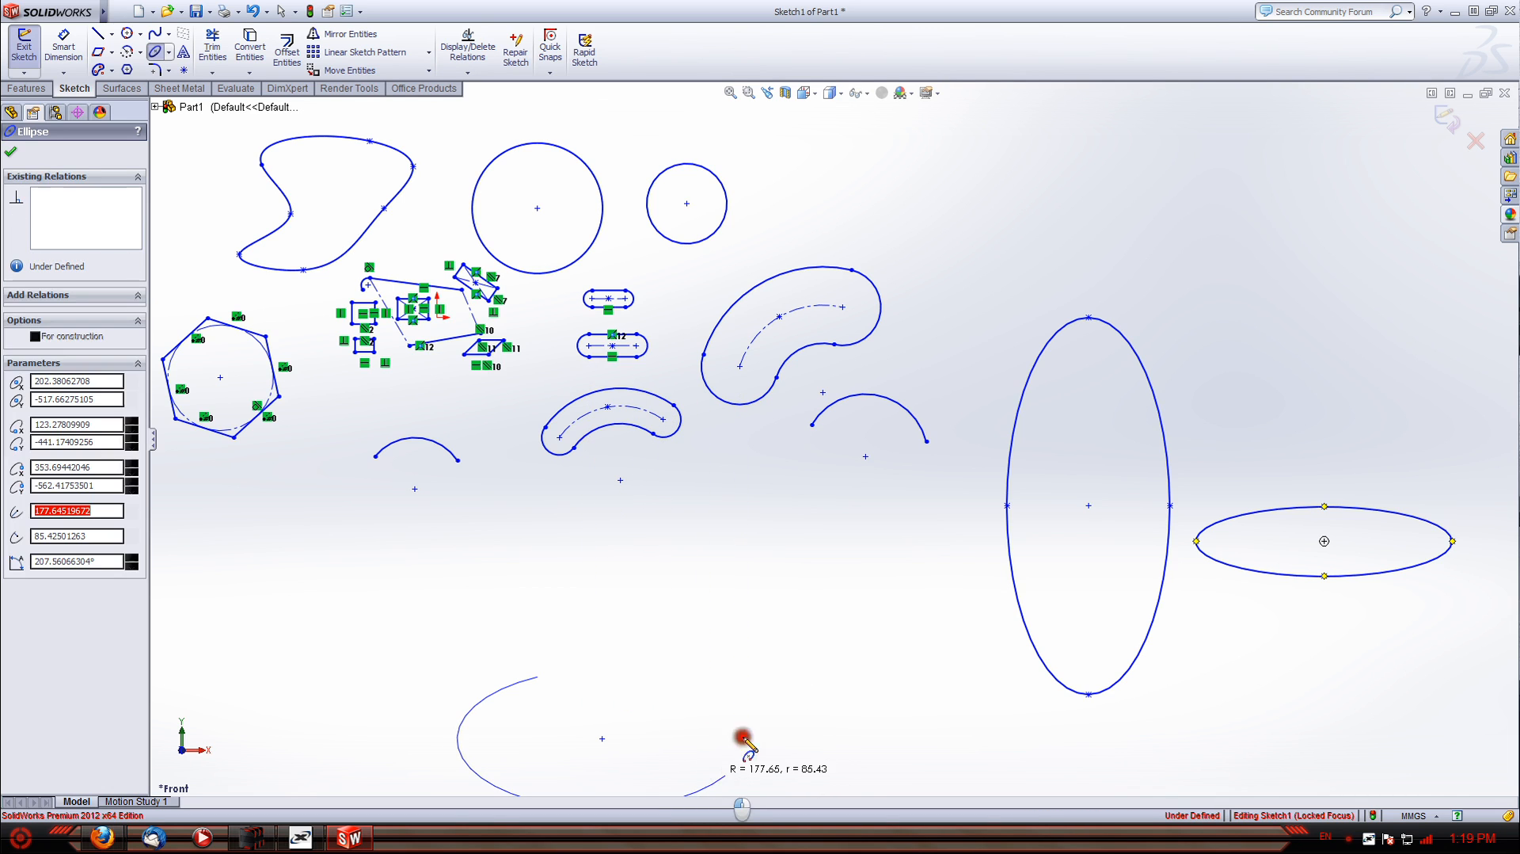
Sketch a left-opening parabola with a focal distance of about 229 mm, spanning about 414 mm vertically, above the flat ellipse
scroll(754, 617, "up", 3)
scroll(869, 568, "down", 1)
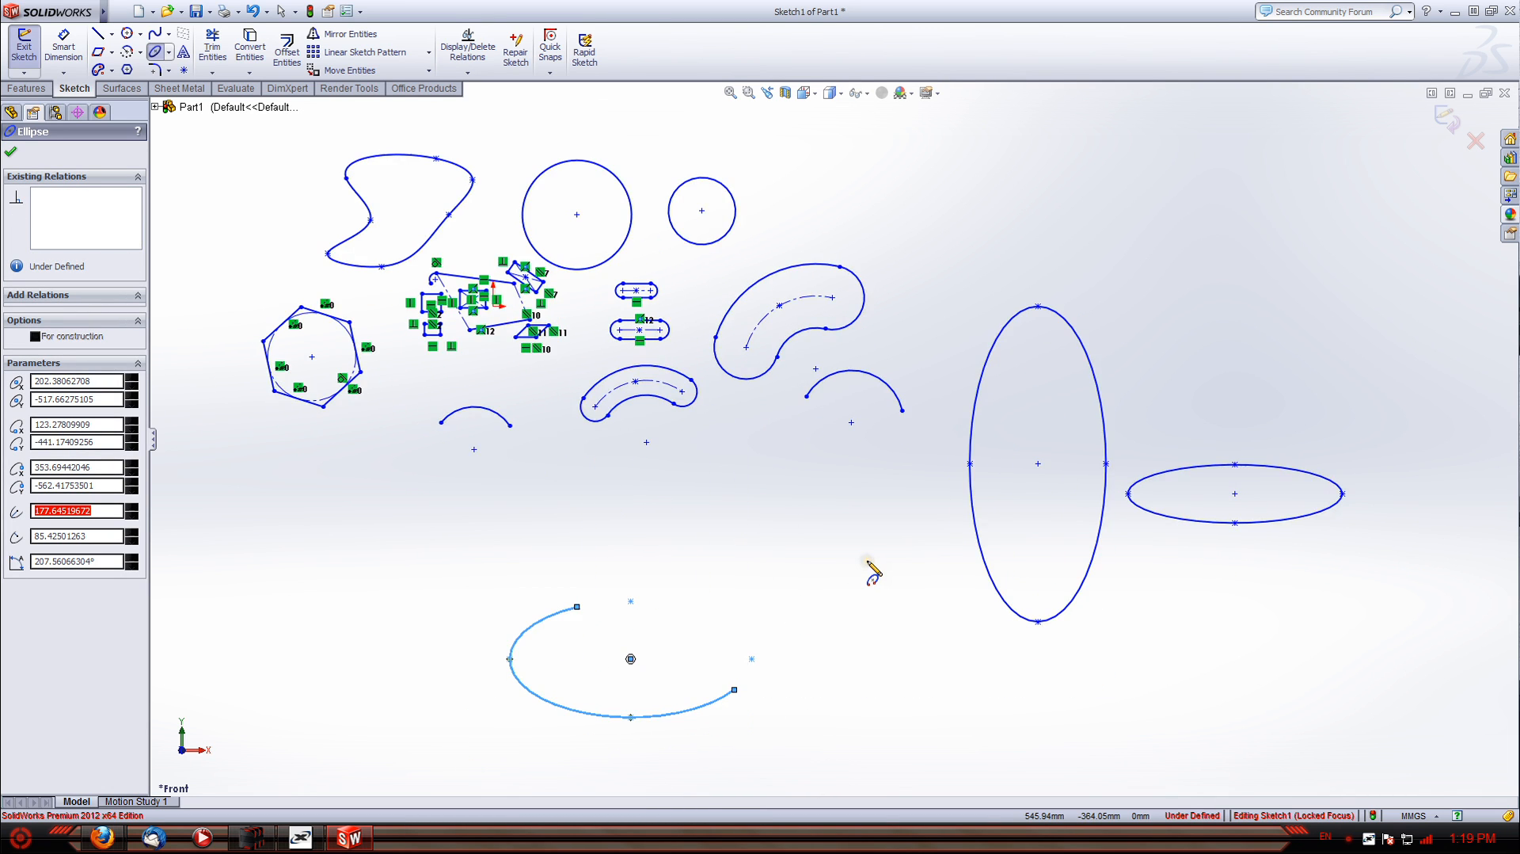
left_click(168, 51)
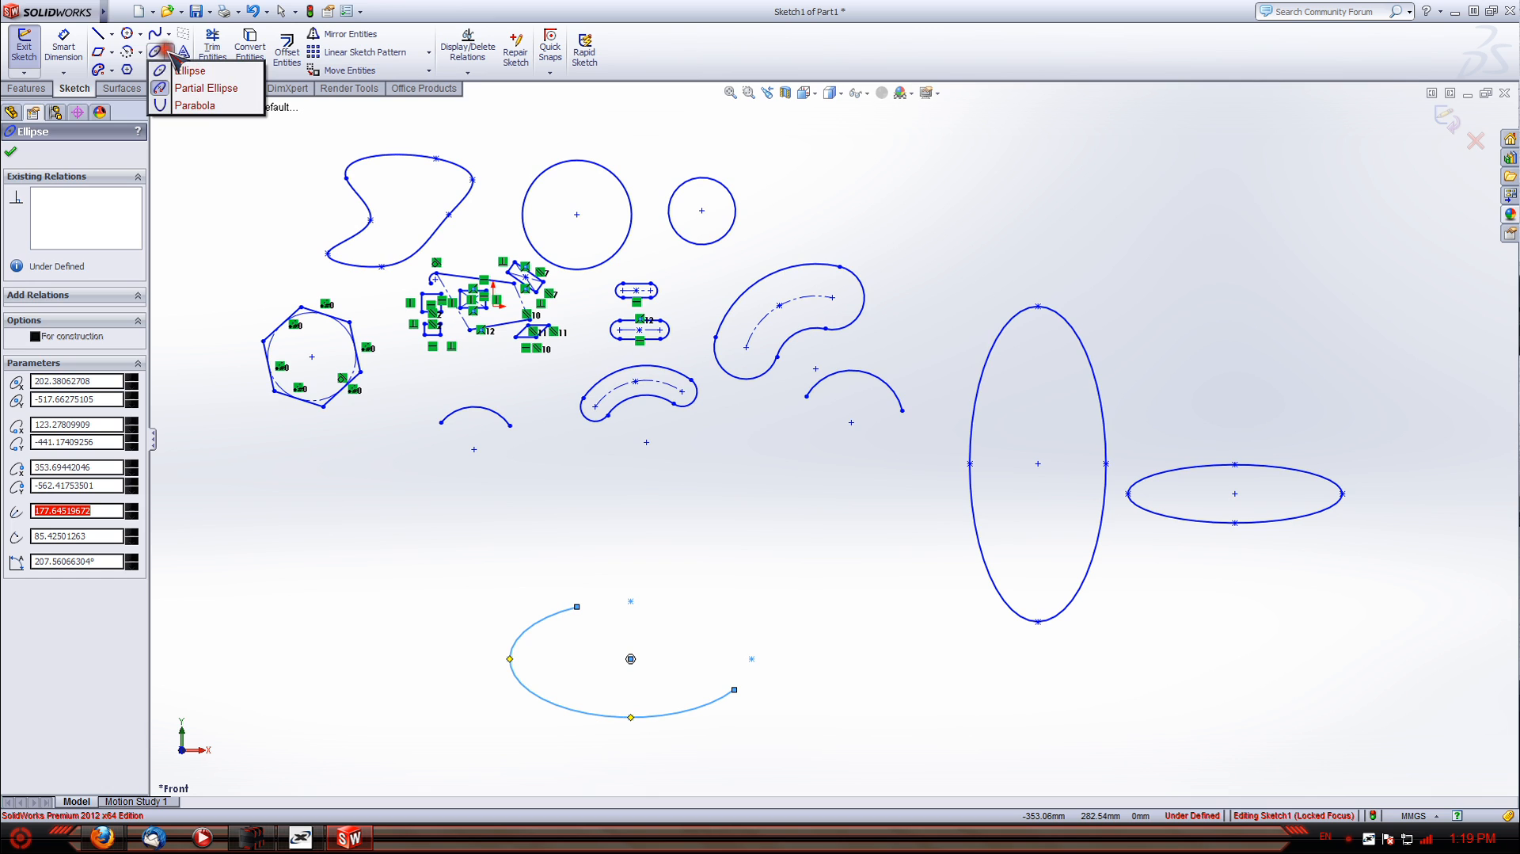
left_click(195, 105)
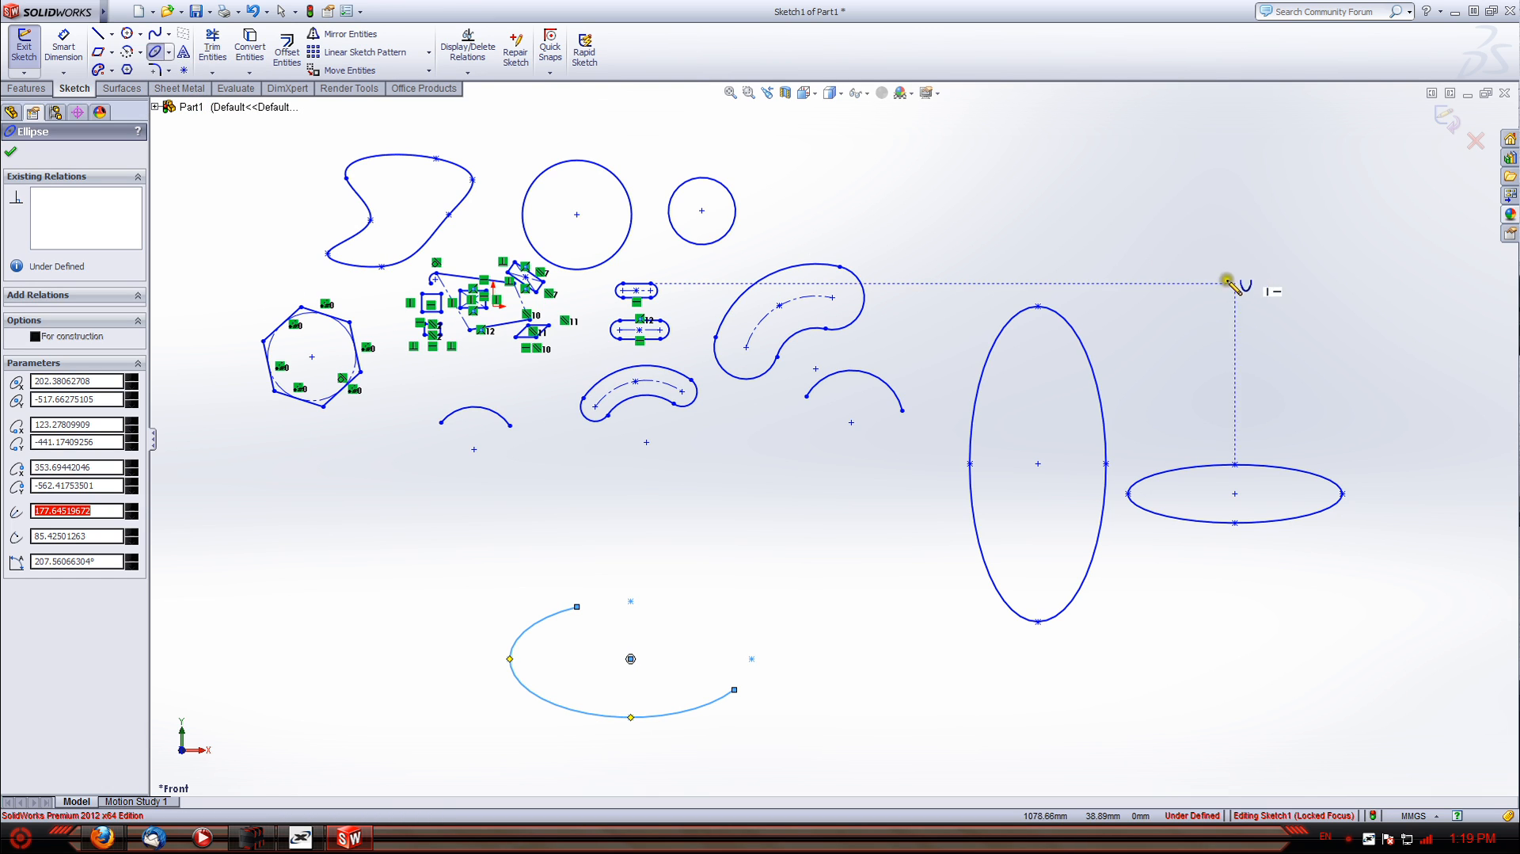
left_click(1349, 277)
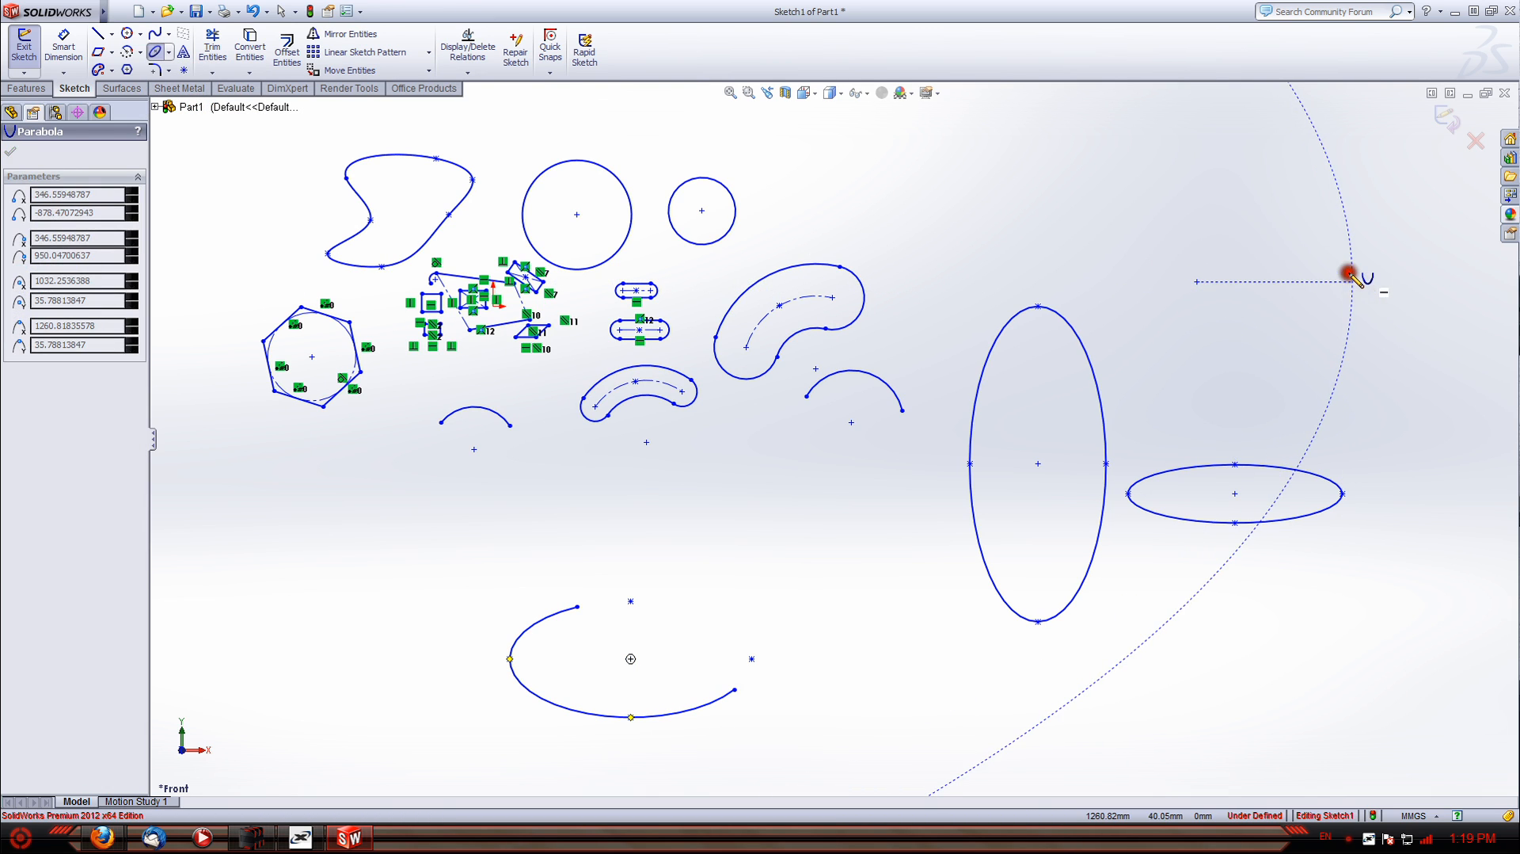
left_click(1210, 158)
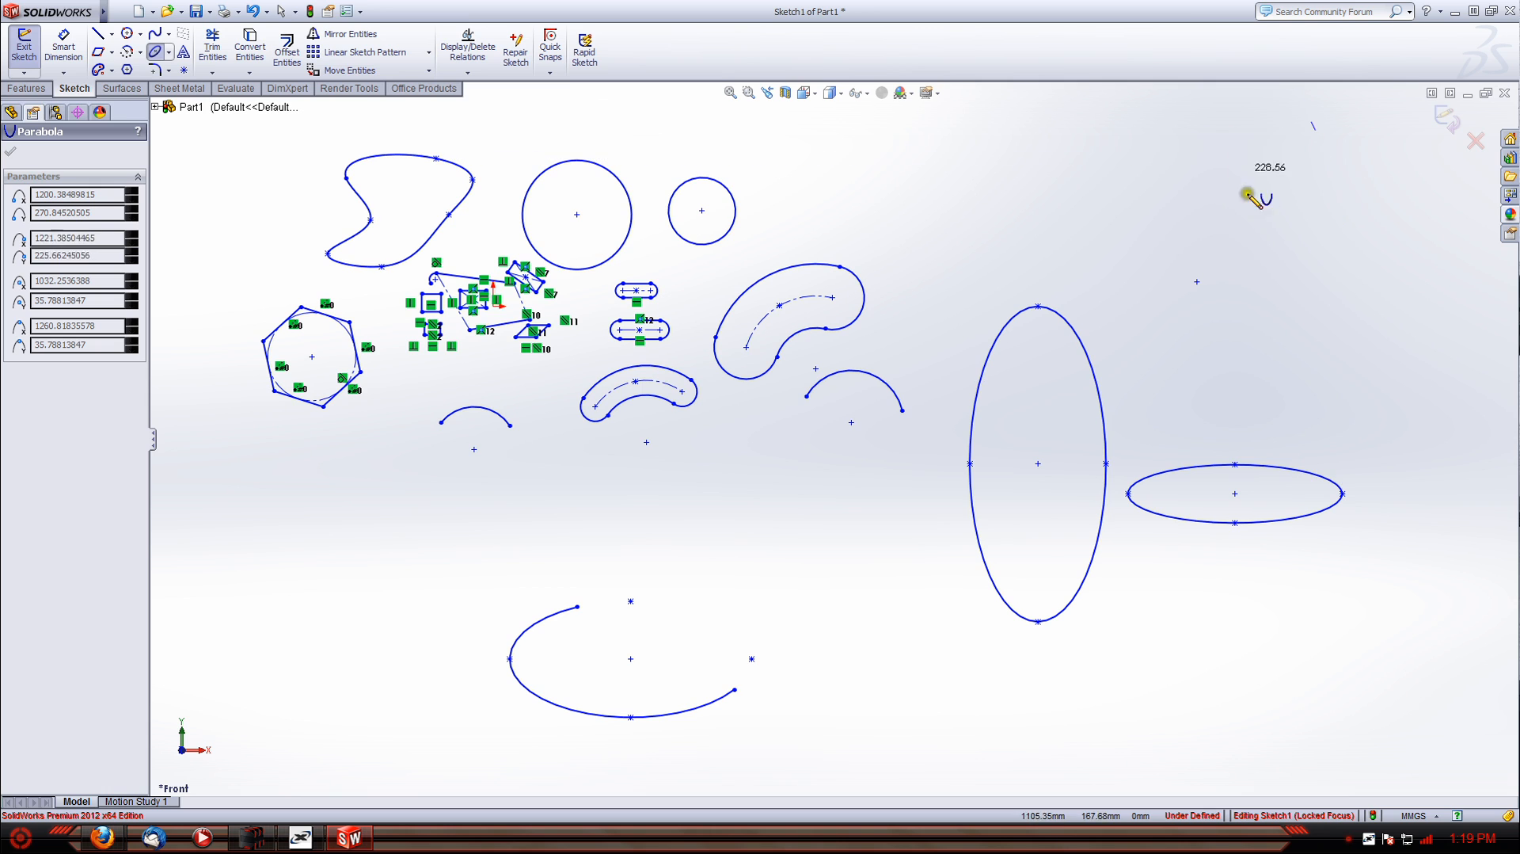
left_click(1208, 343)
Sketch a horizontal line about 327 mm long above the tall ellipse, with a vertical line about 207 mm long down from its right end
scroll(942, 438, "up", 3)
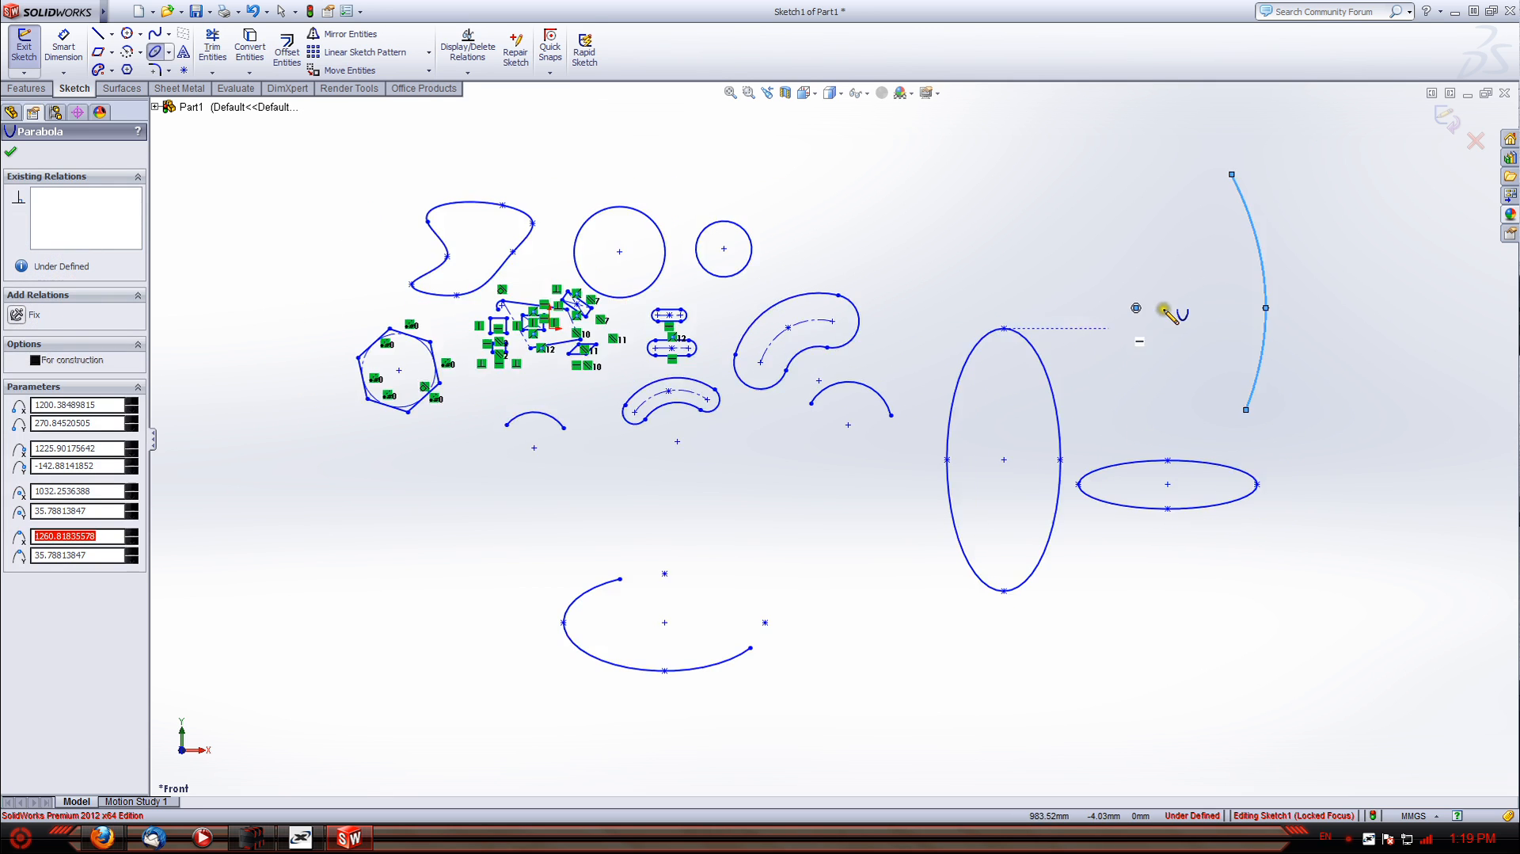
left_click(168, 72)
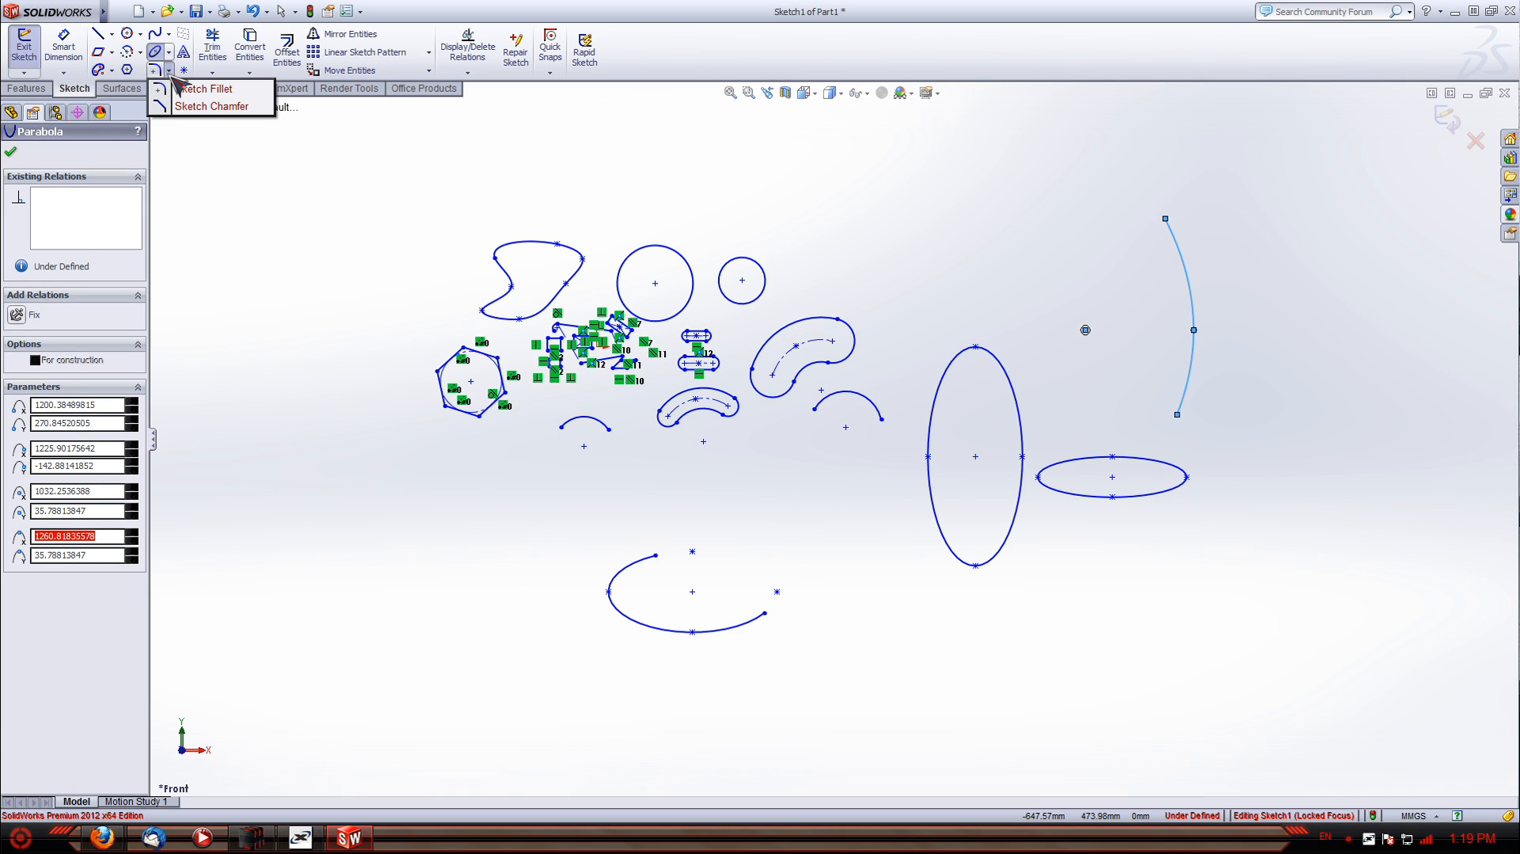
left_click(98, 33)
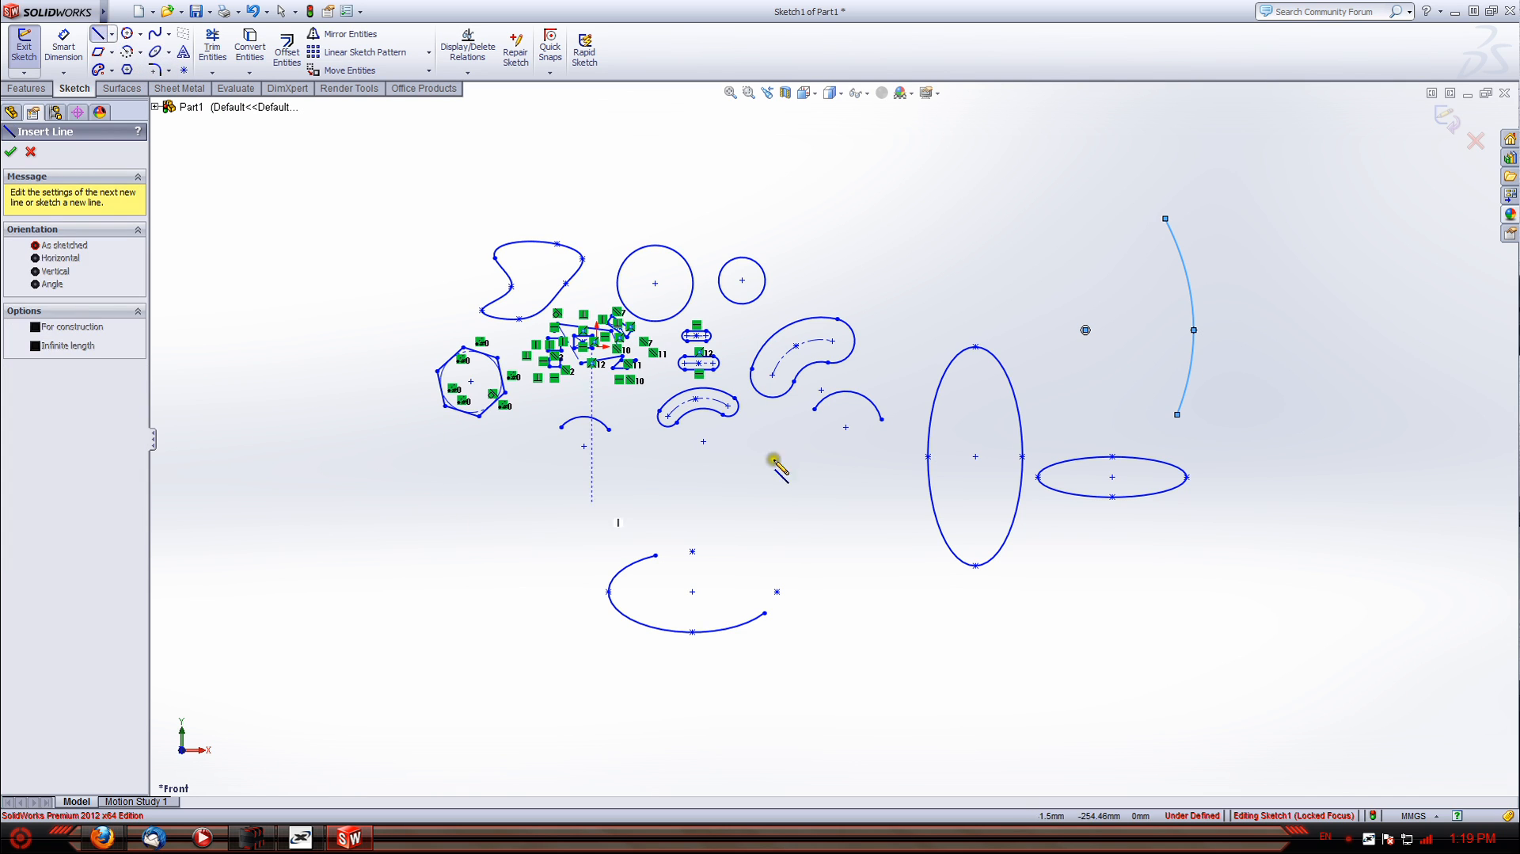
left_click(900, 154)
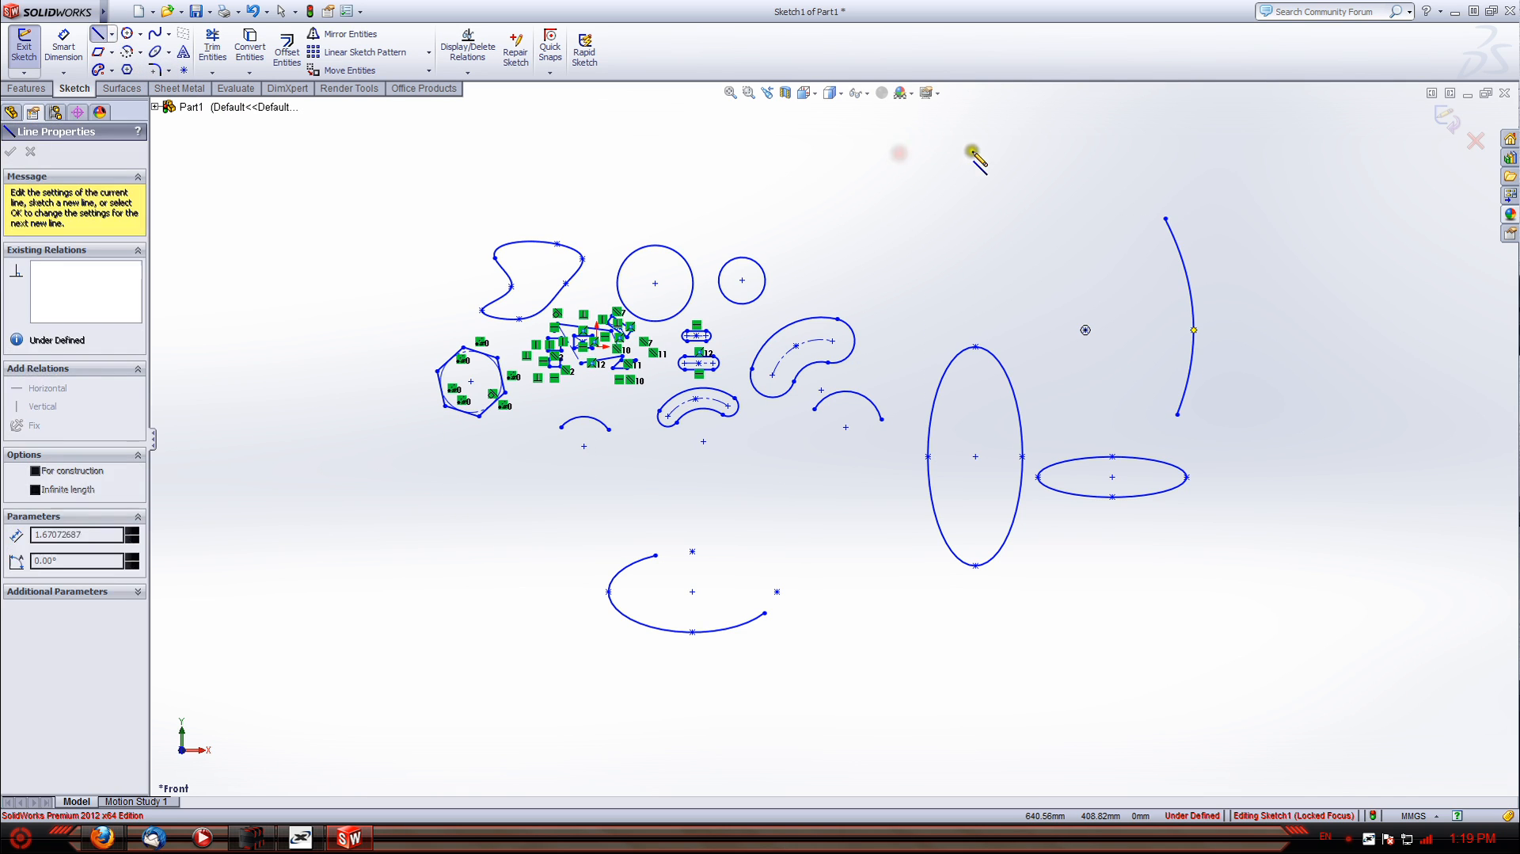
left_click(1055, 154)
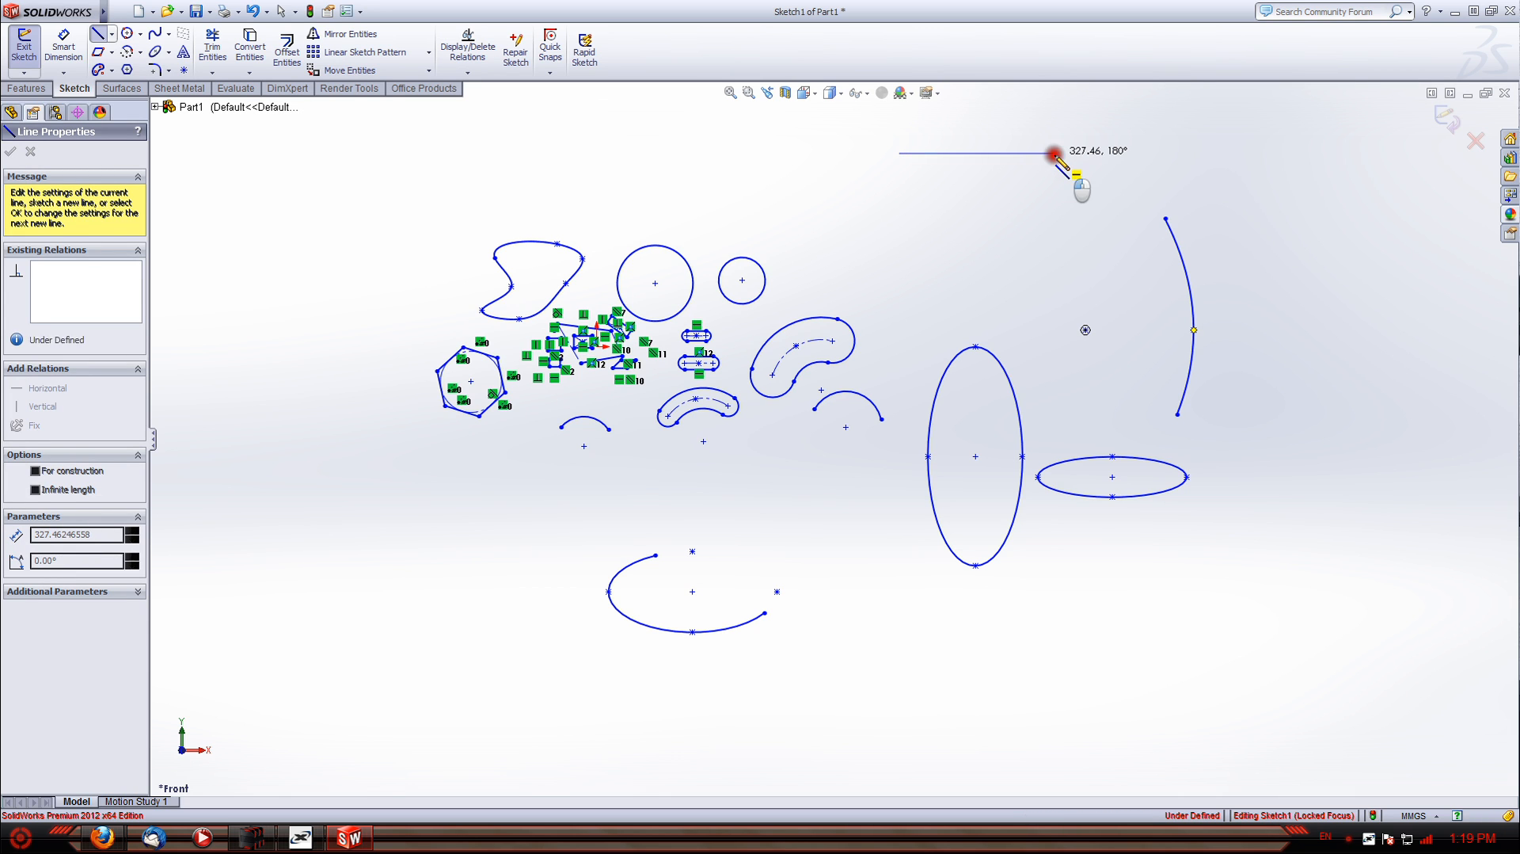
left_click(1050, 255)
key("Escape")
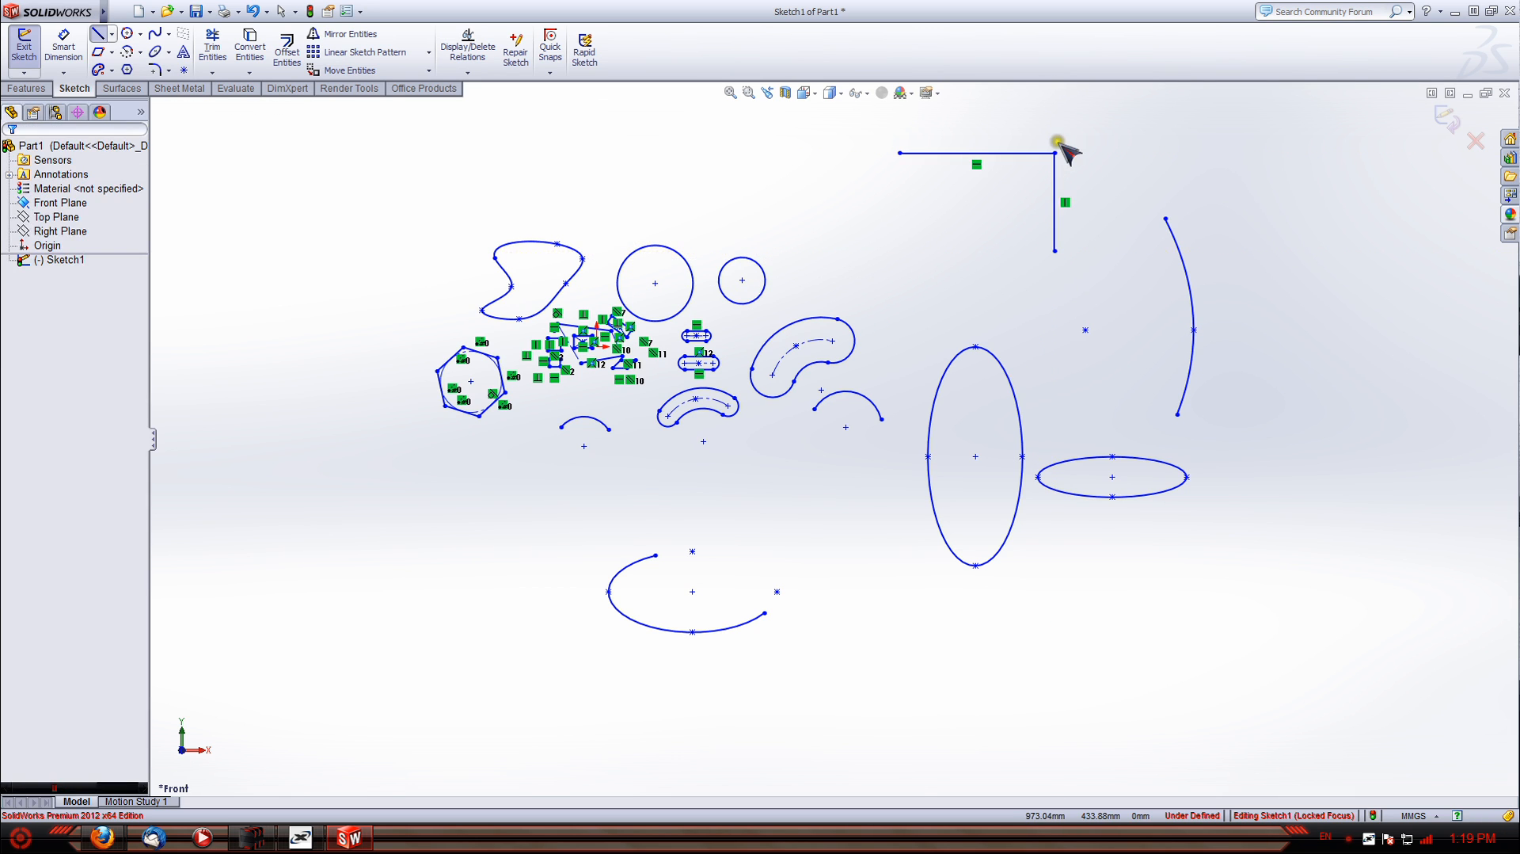
Sketch a shorter horizontal line leftward from the vertical line's lower end, making an open three-sided shape
scroll(1062, 151, "down", 5)
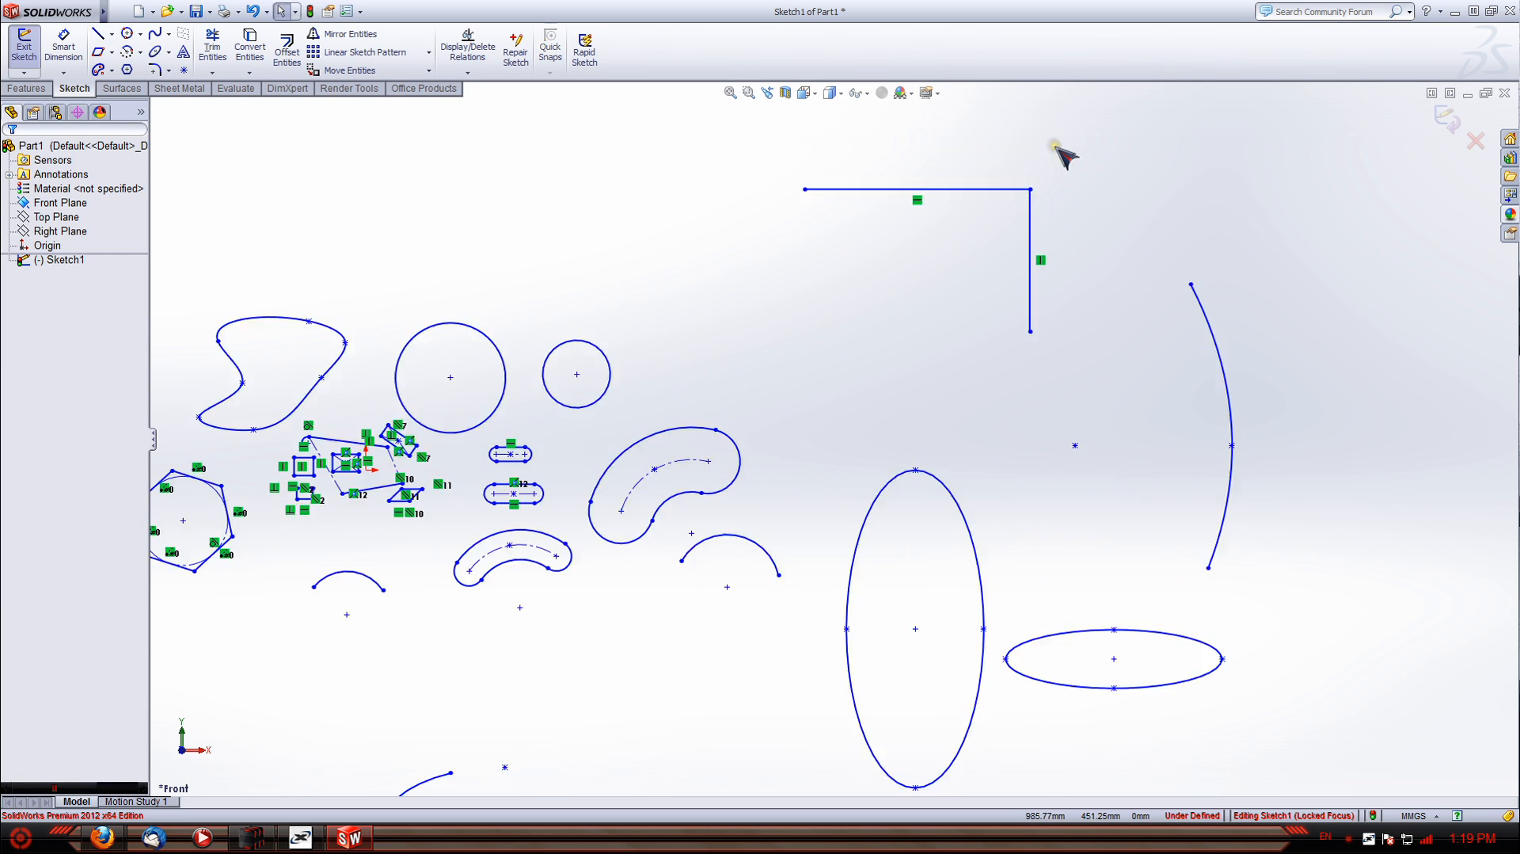
left_click(98, 33)
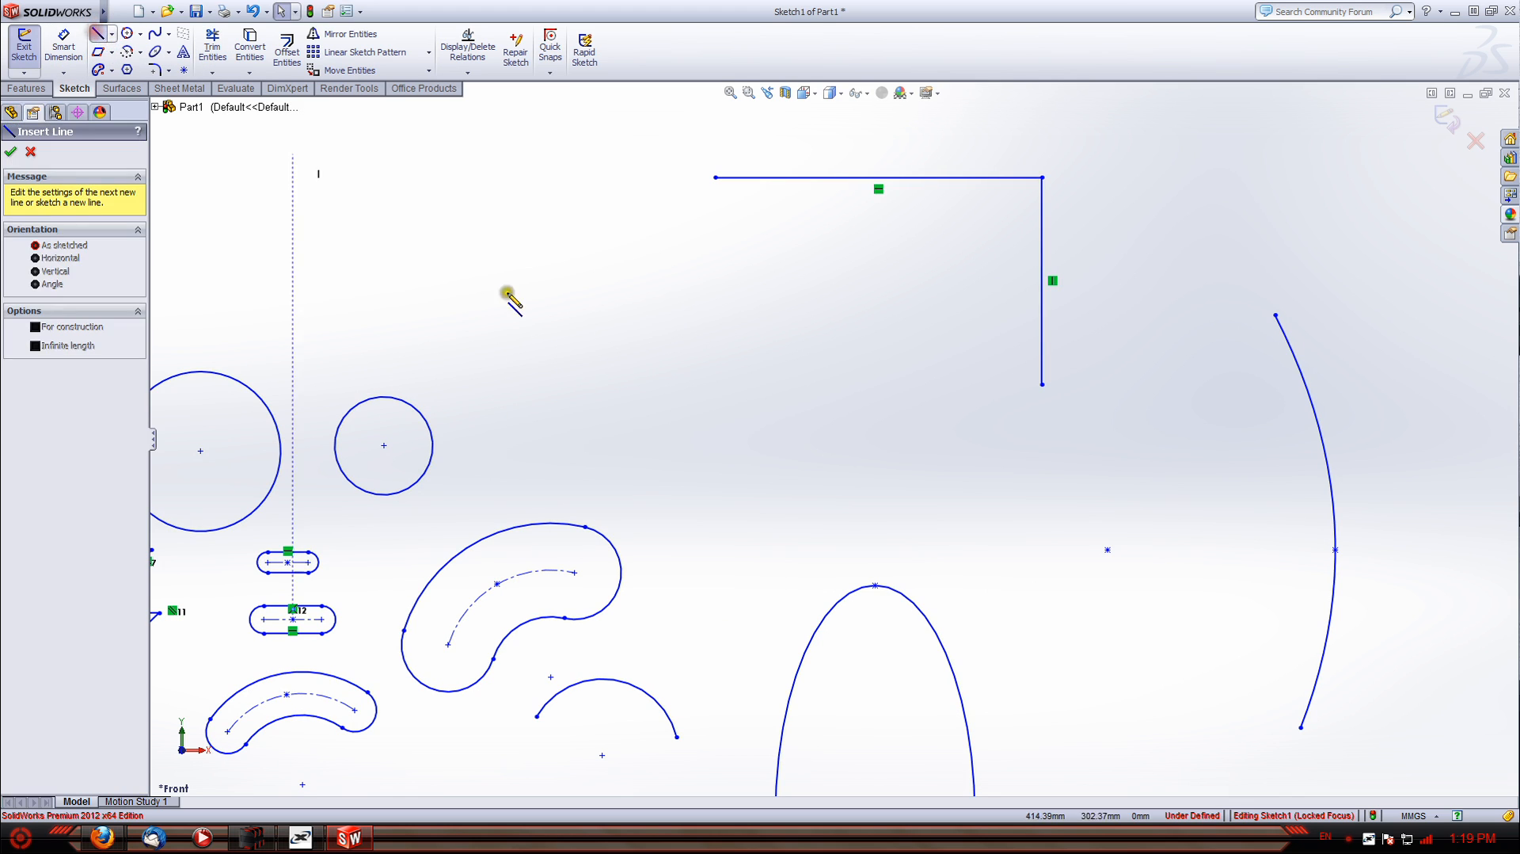
left_click(1042, 384)
left_click(805, 384)
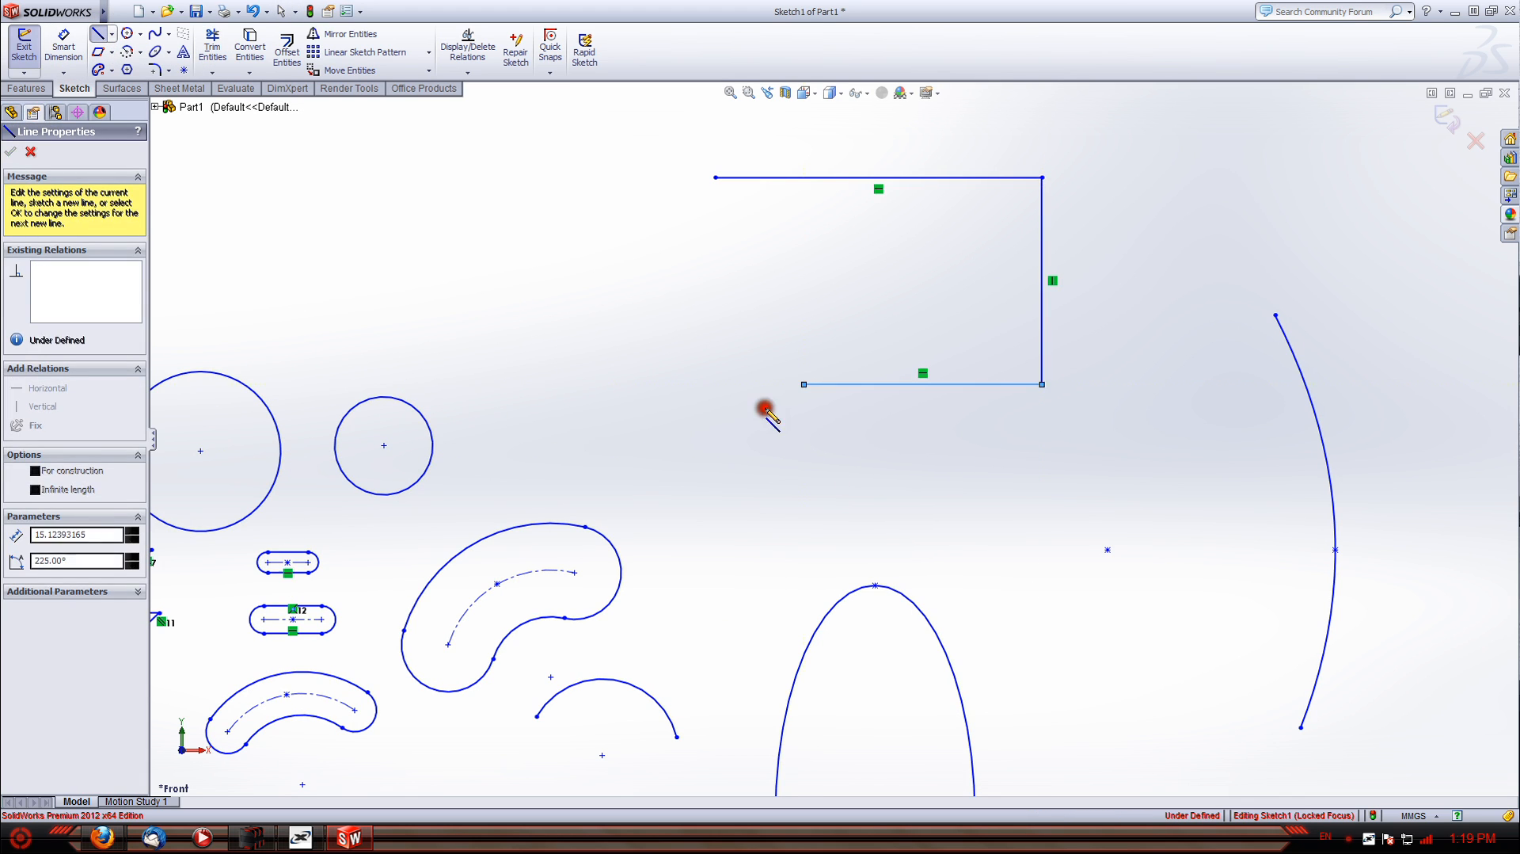
key("Escape")
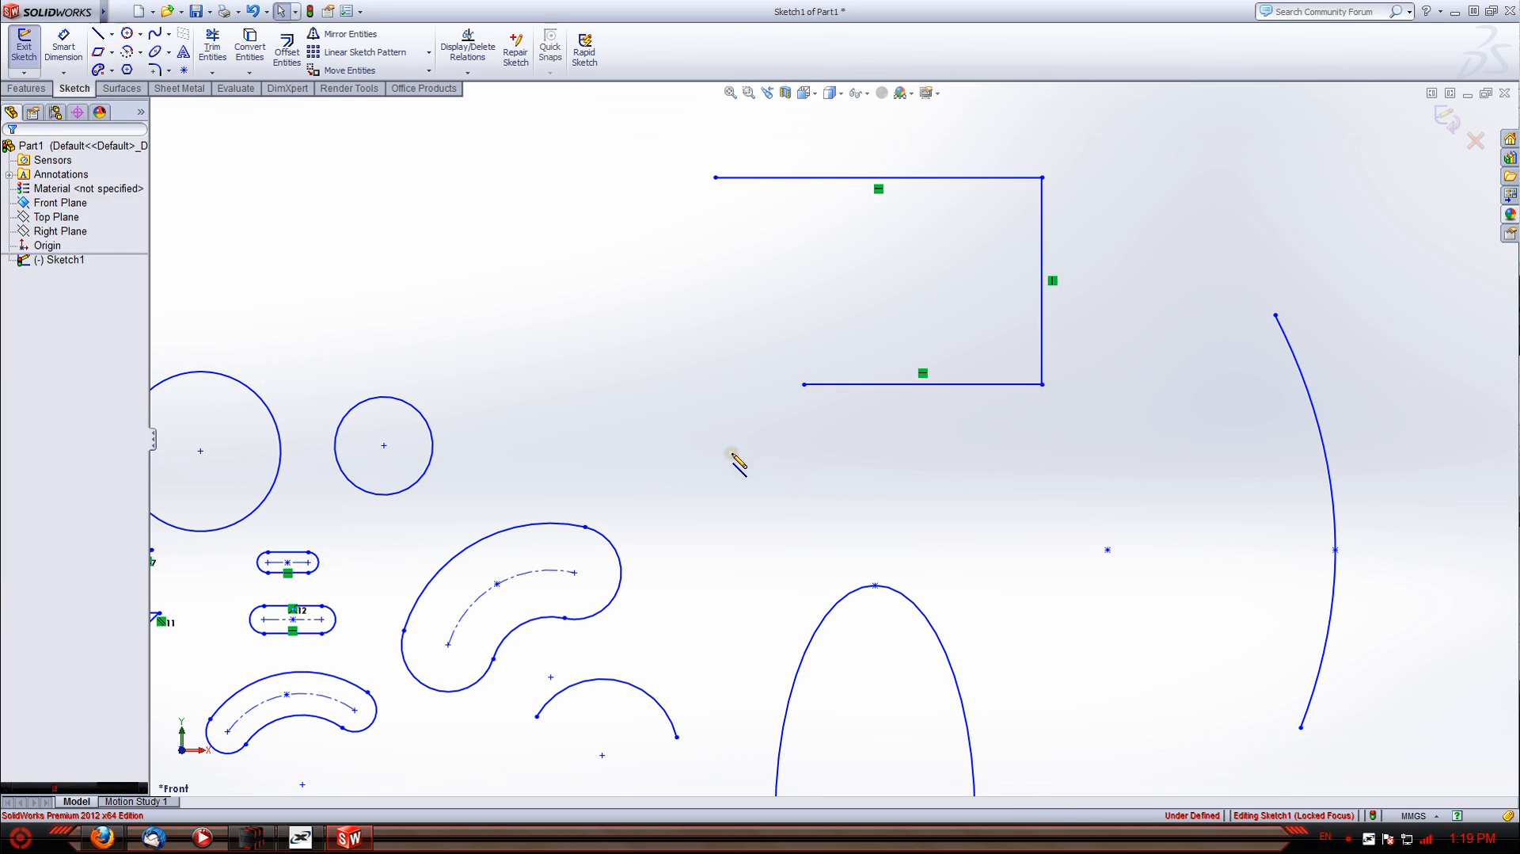
Apply a 50 mm radius sketch fillet to the upper right corner of the open three-sided shape
left_click(156, 69)
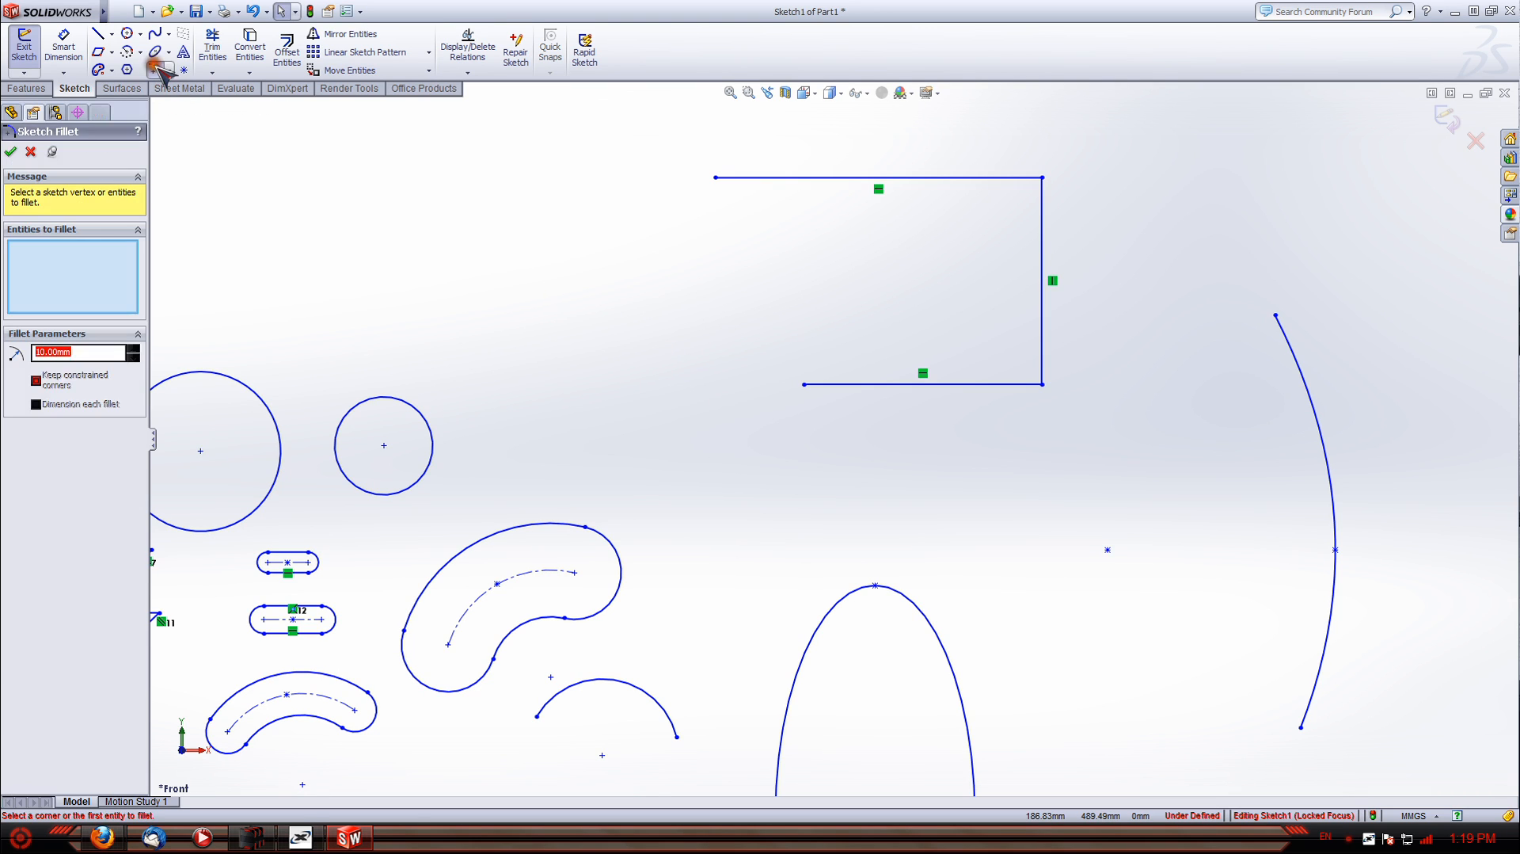
left_click(986, 177)
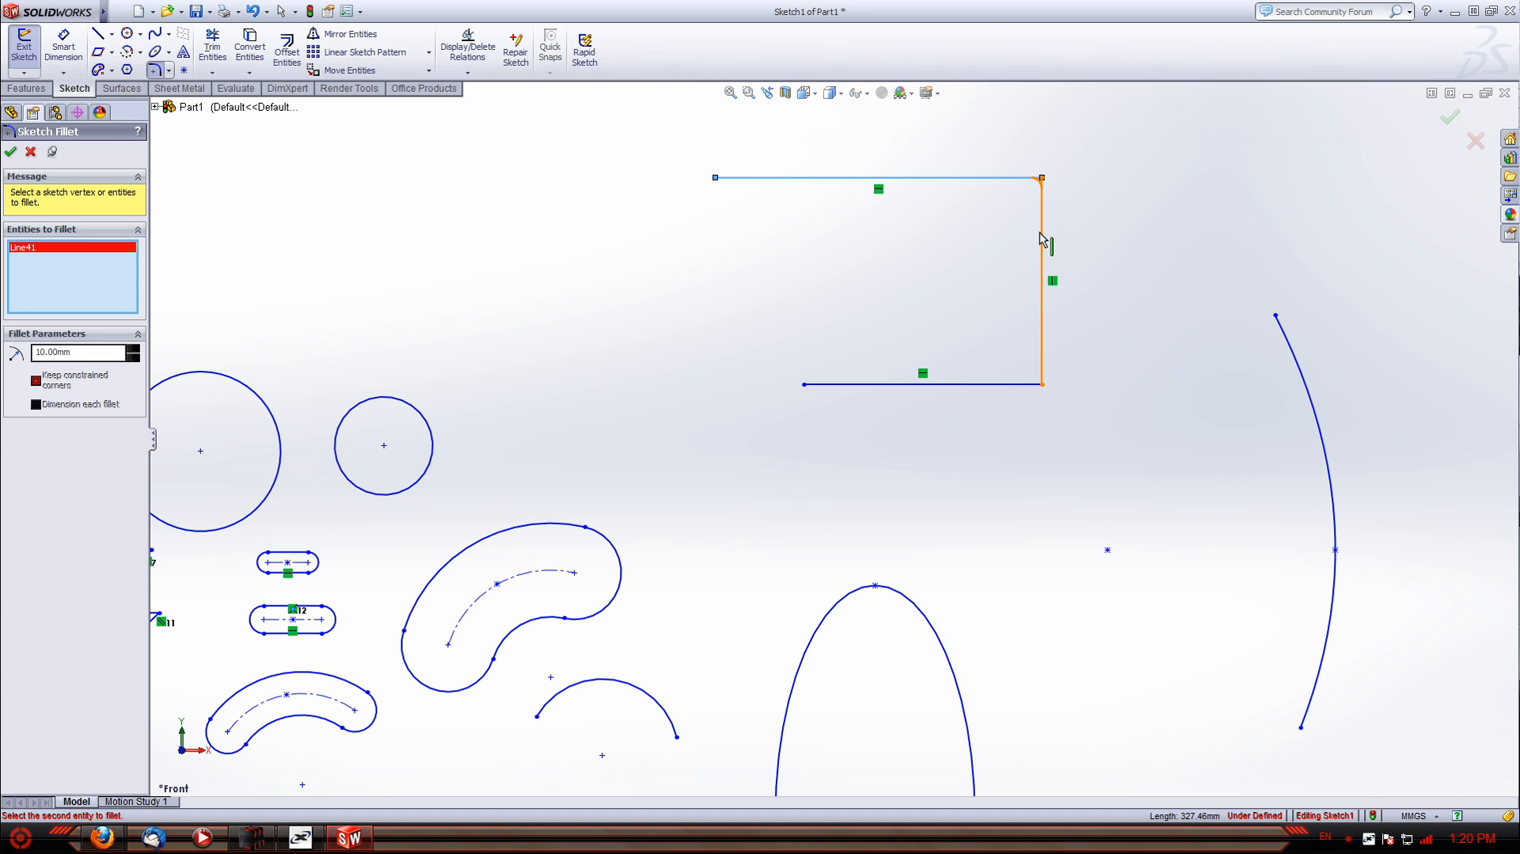
left_click(1039, 231)
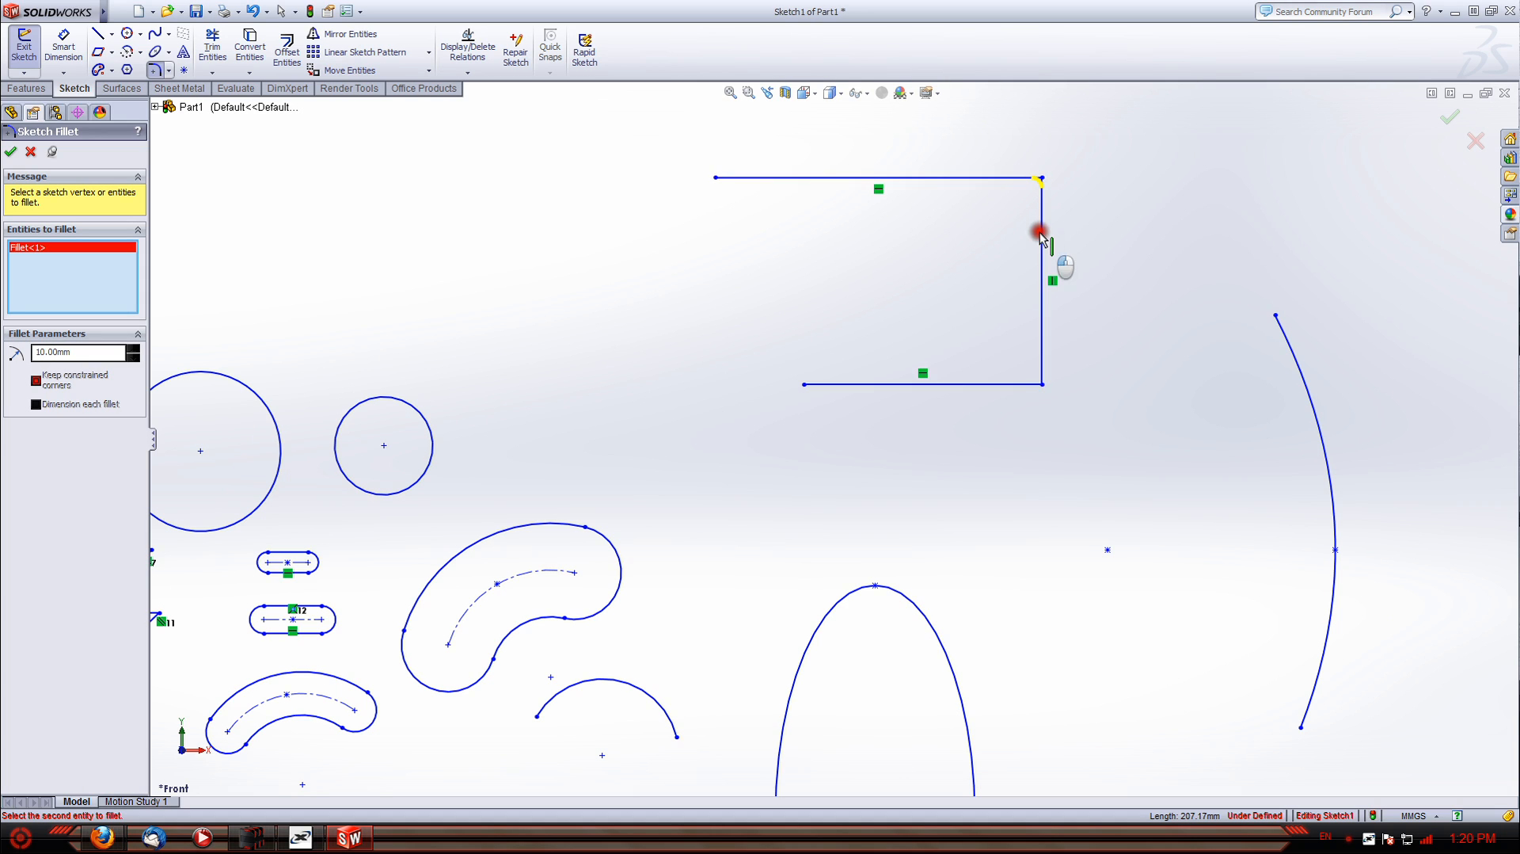
double_click(79, 351)
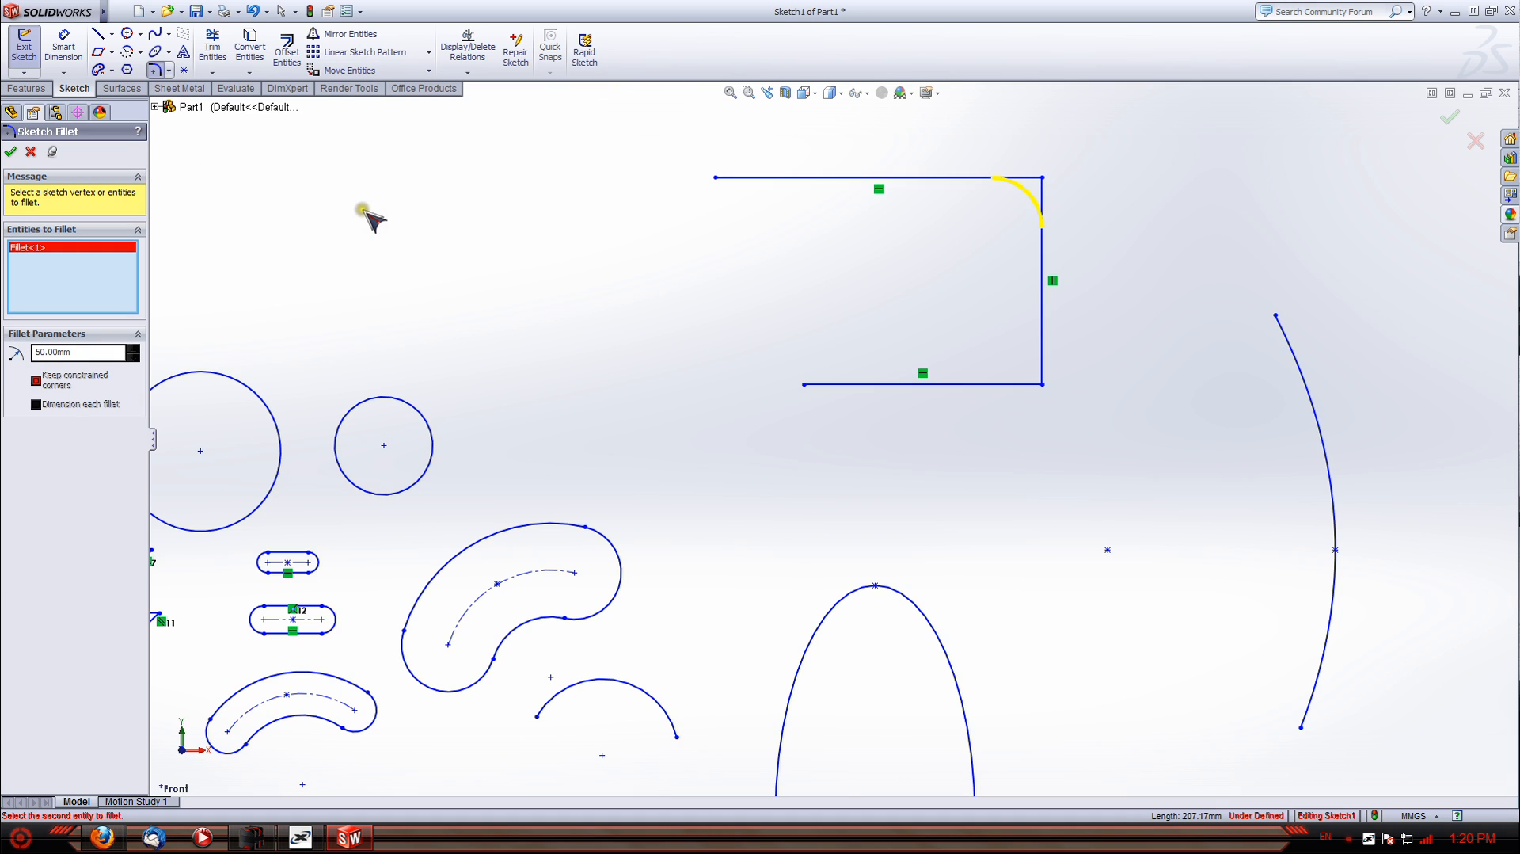
key("Return")
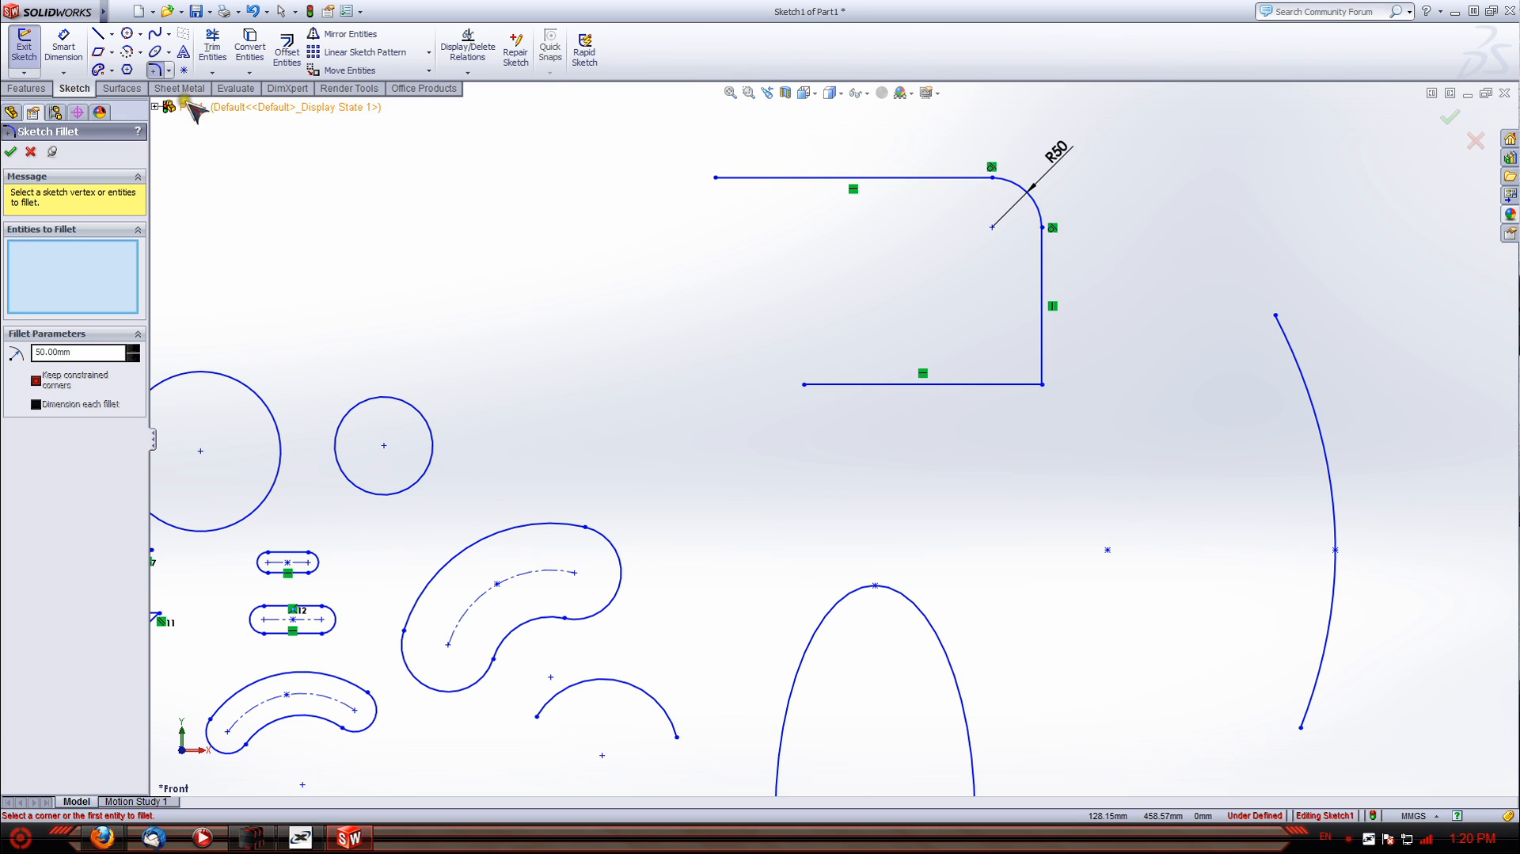
Apply an equal-distance sketch chamfer of 50 mm to the lower right corner of the open three-sided shape
left_click(168, 70)
left_click(198, 105)
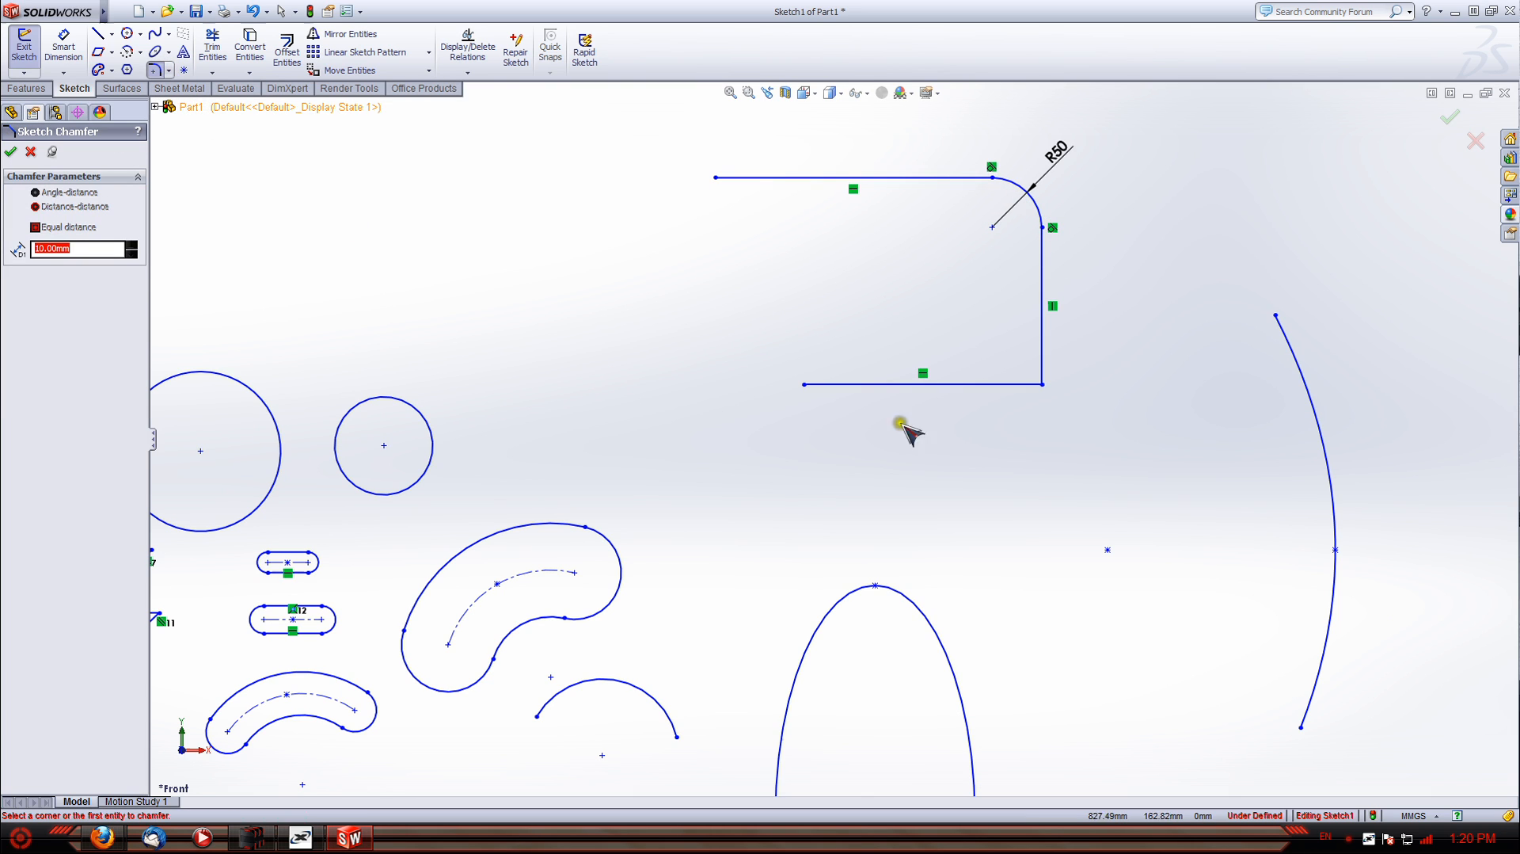
left_click(961, 384)
left_click(1041, 314)
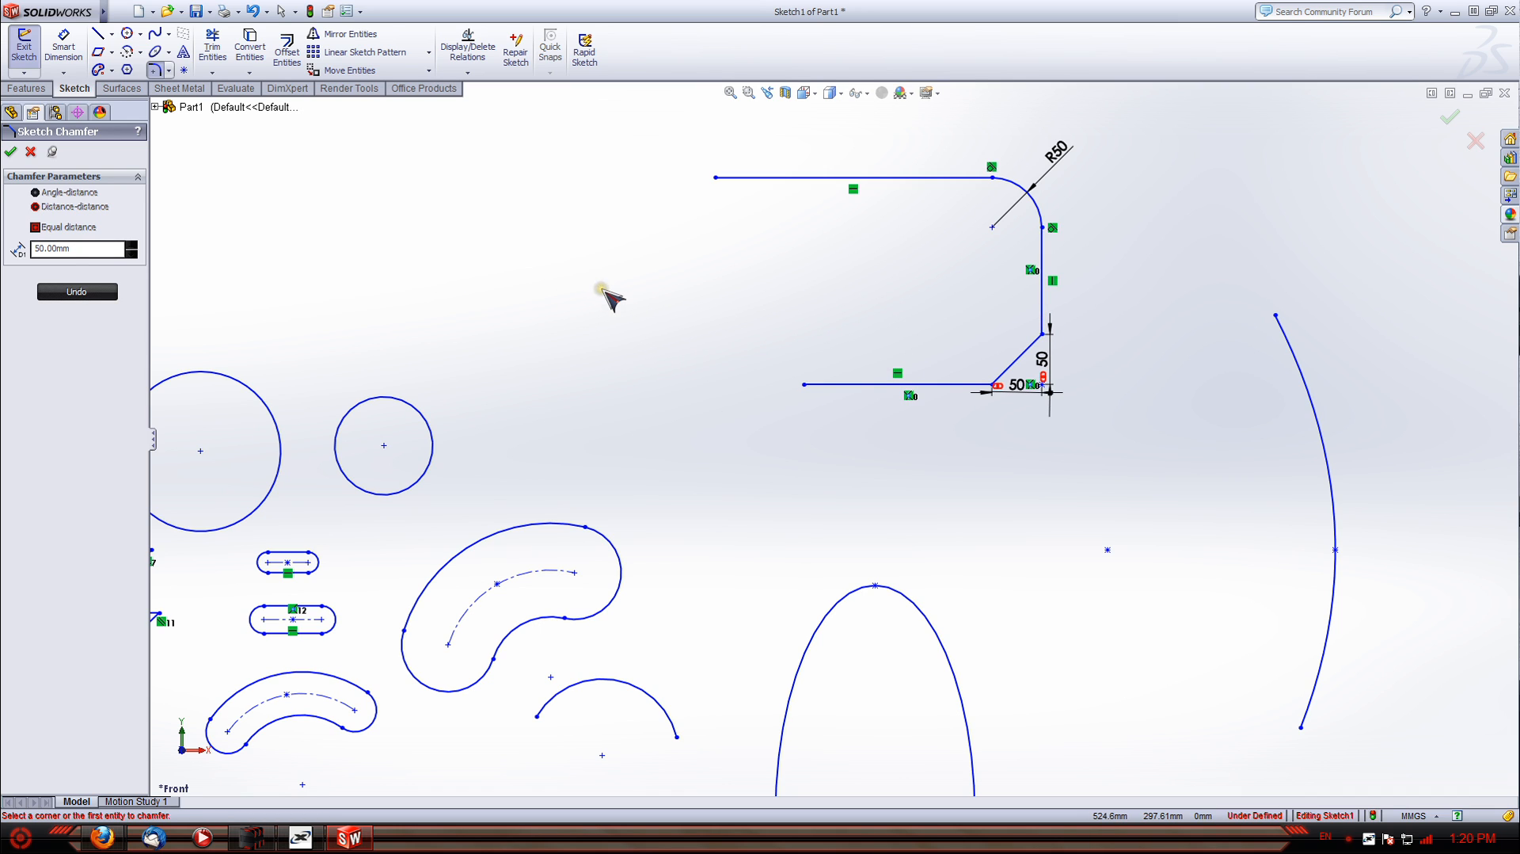
key("Escape")
key("z")
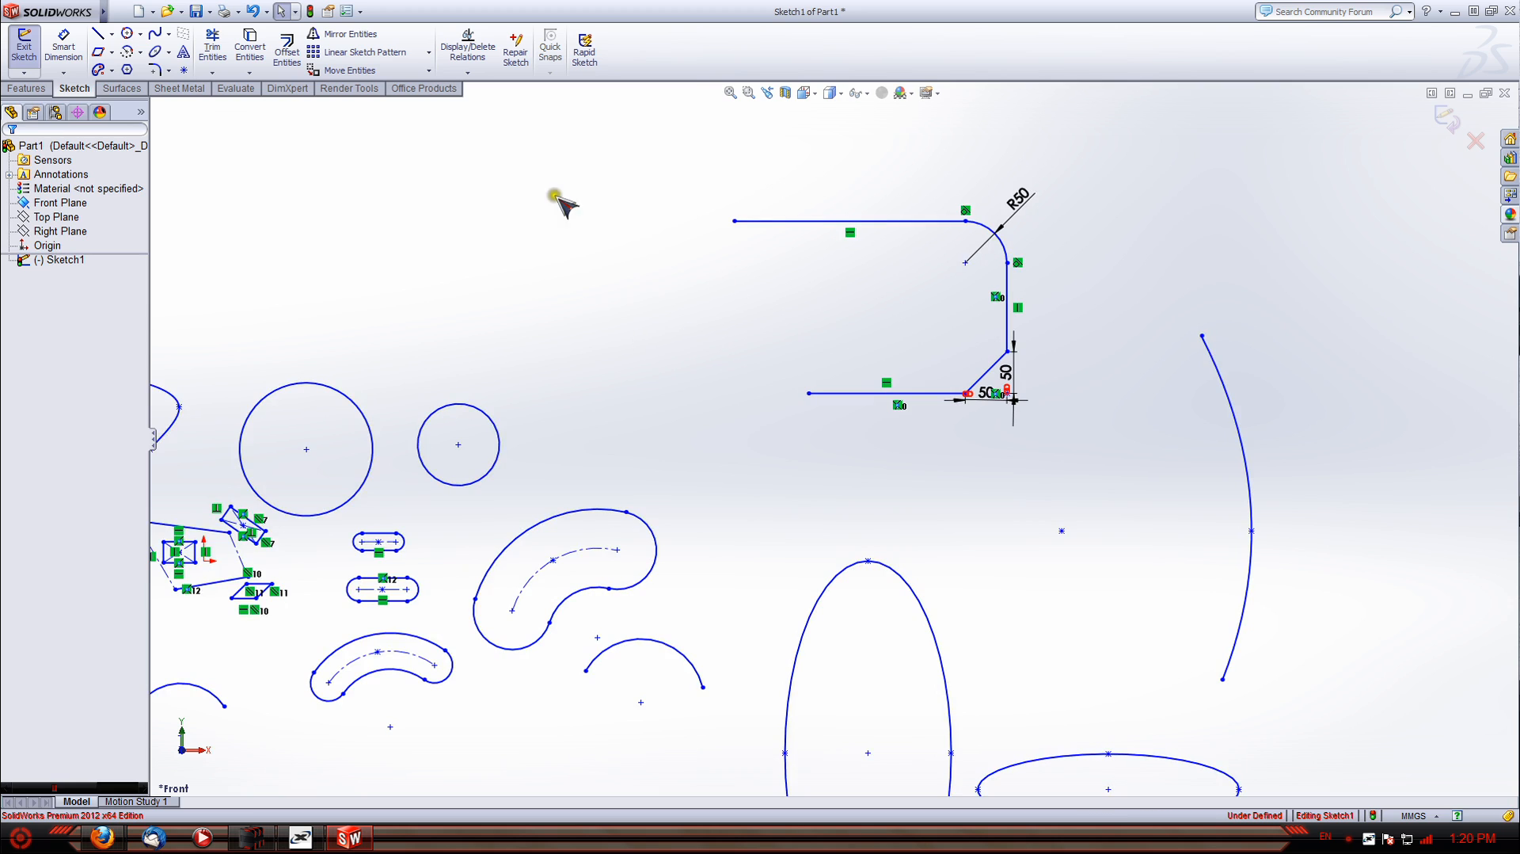
Try sketch text reading "ghfghfghghdhddghdhgfhdghdg" along the centreline arc of the large arc slot and discard it
left_click(184, 52)
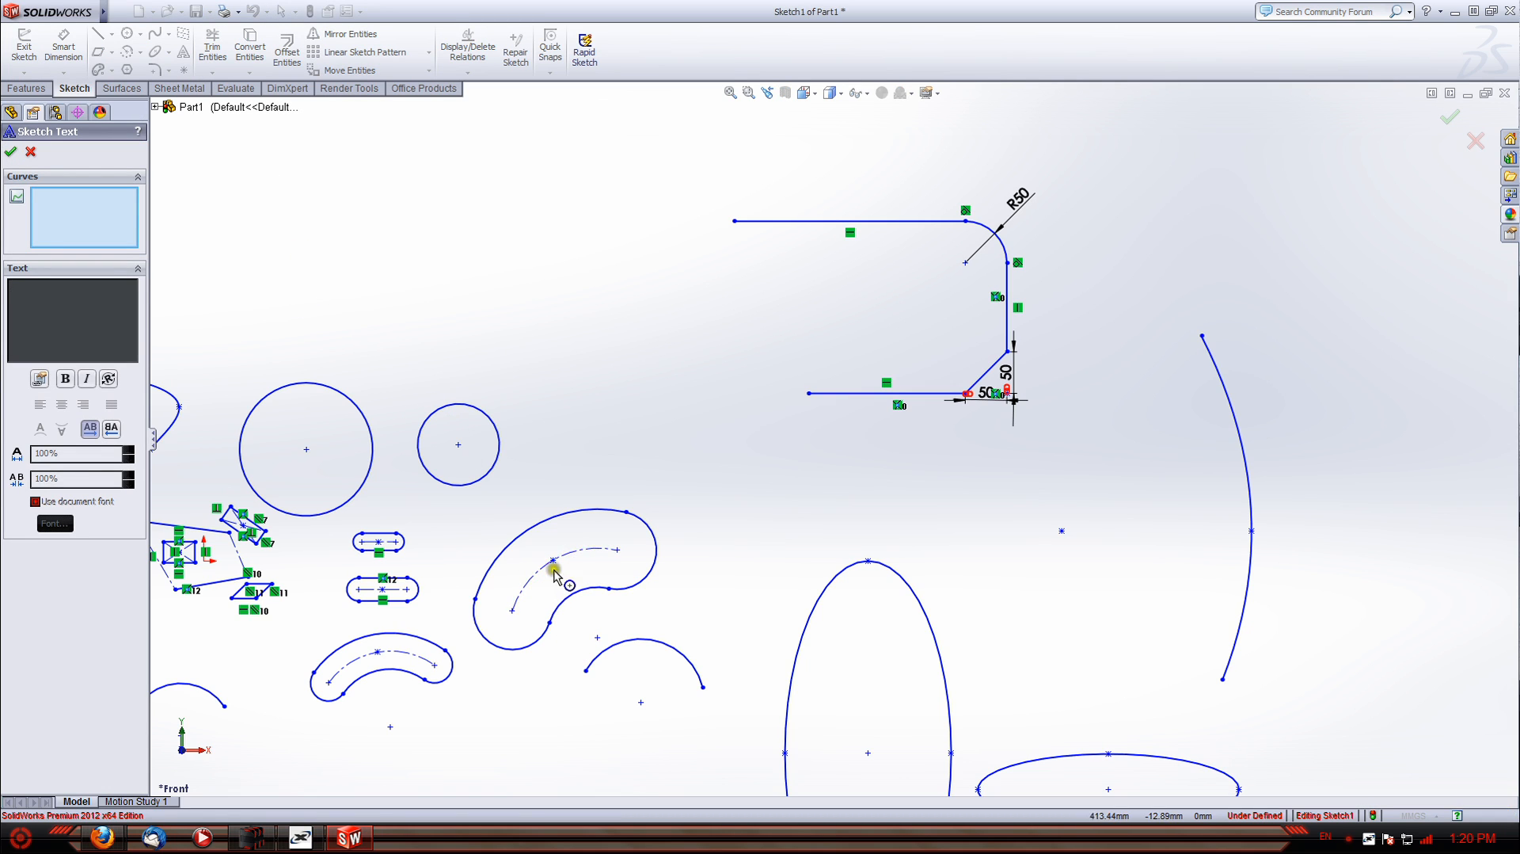
left_click(522, 590)
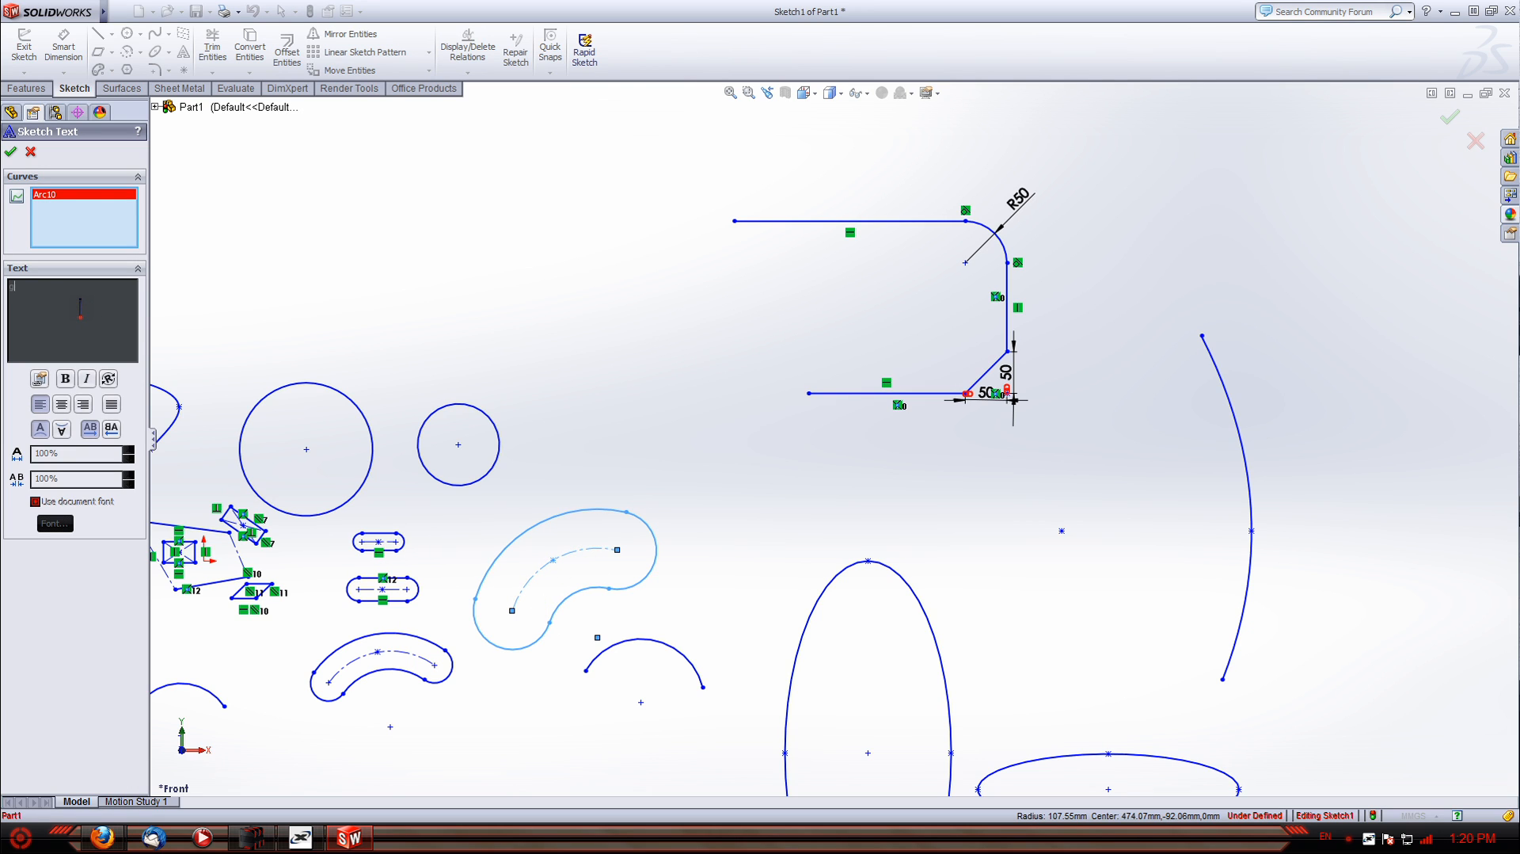
scroll(311, 558, "up", 2)
scroll(722, 498, "down", 8)
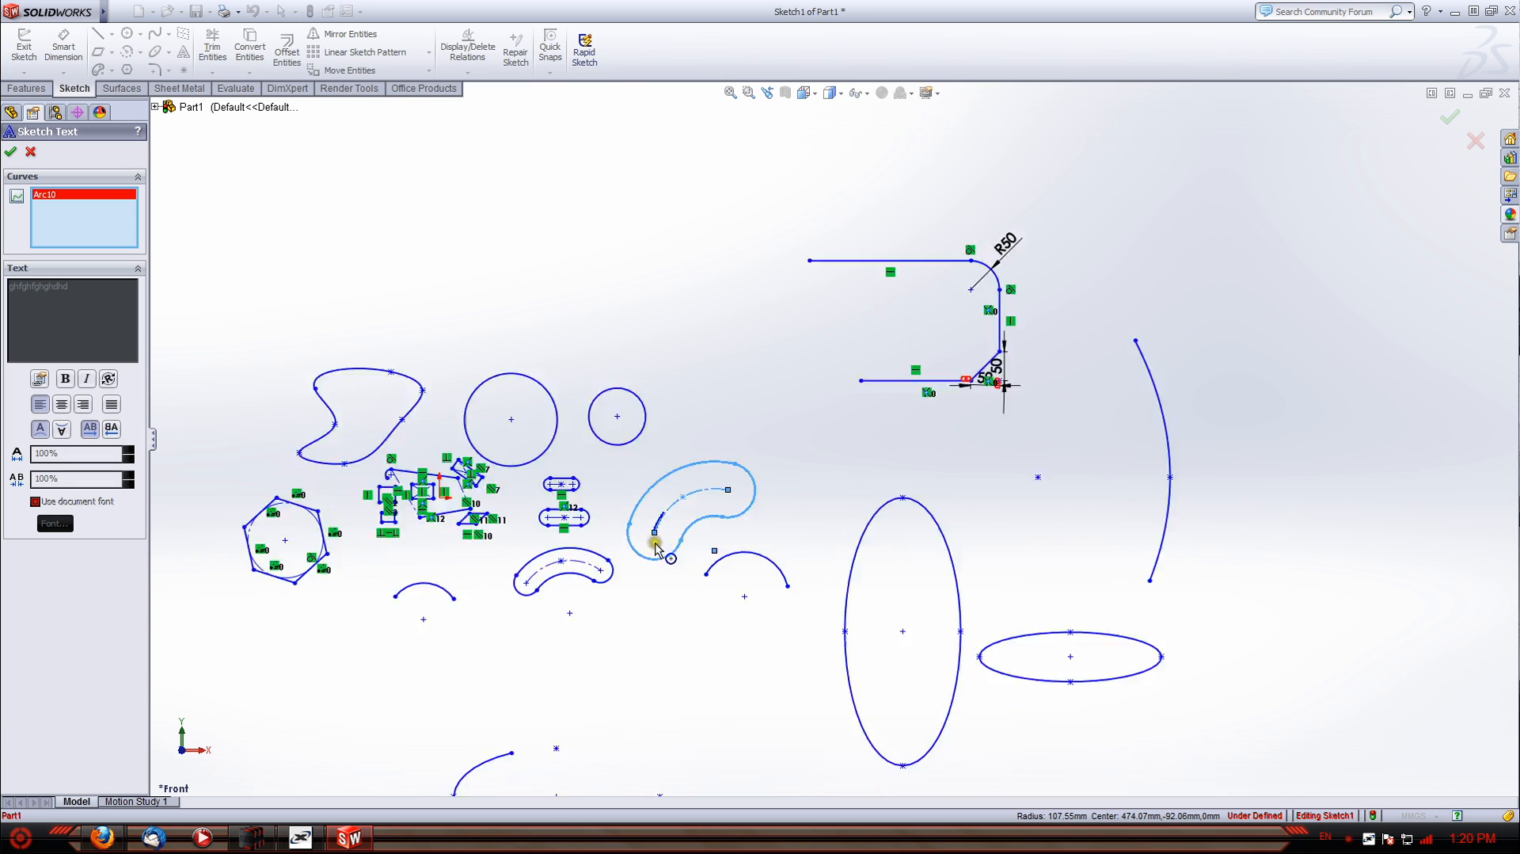
scroll(722, 451, "down", 4)
type("dgh")
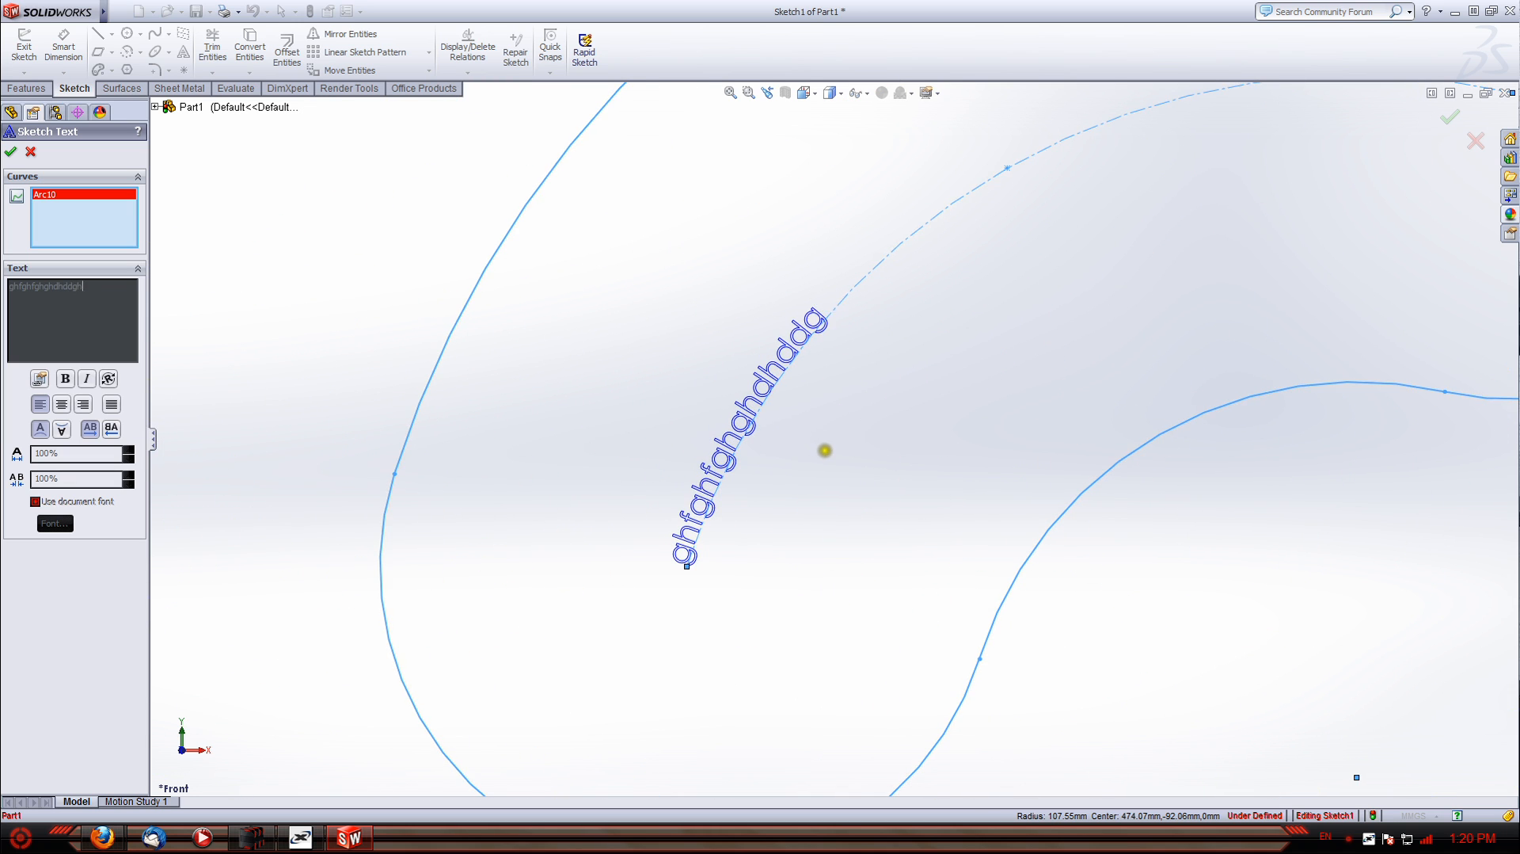
type("dhgfhdghdg")
scroll(1019, 349, "up", 5)
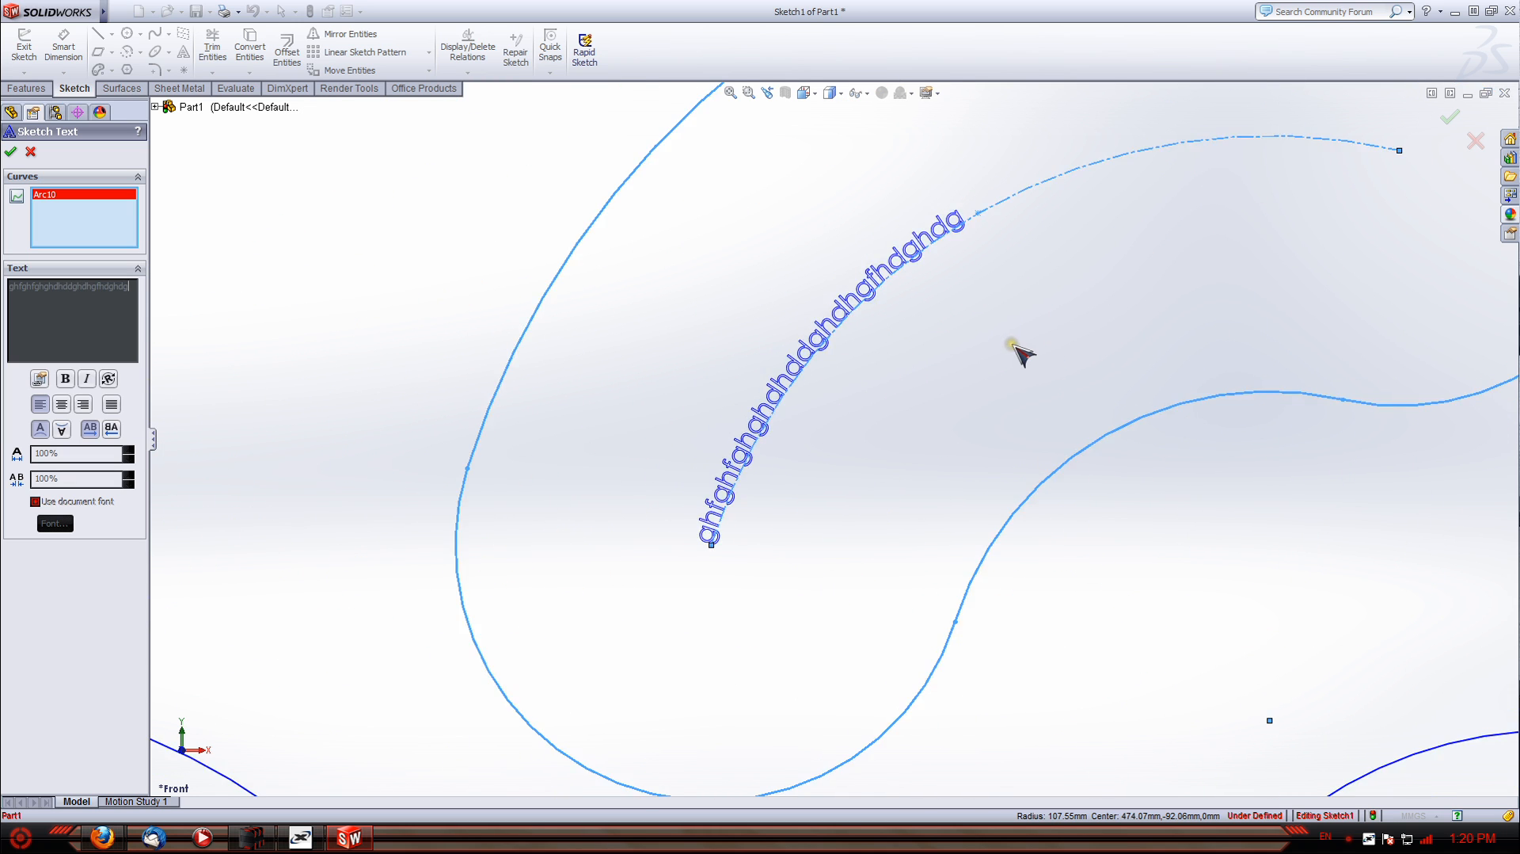
scroll(1017, 348, "down", 3)
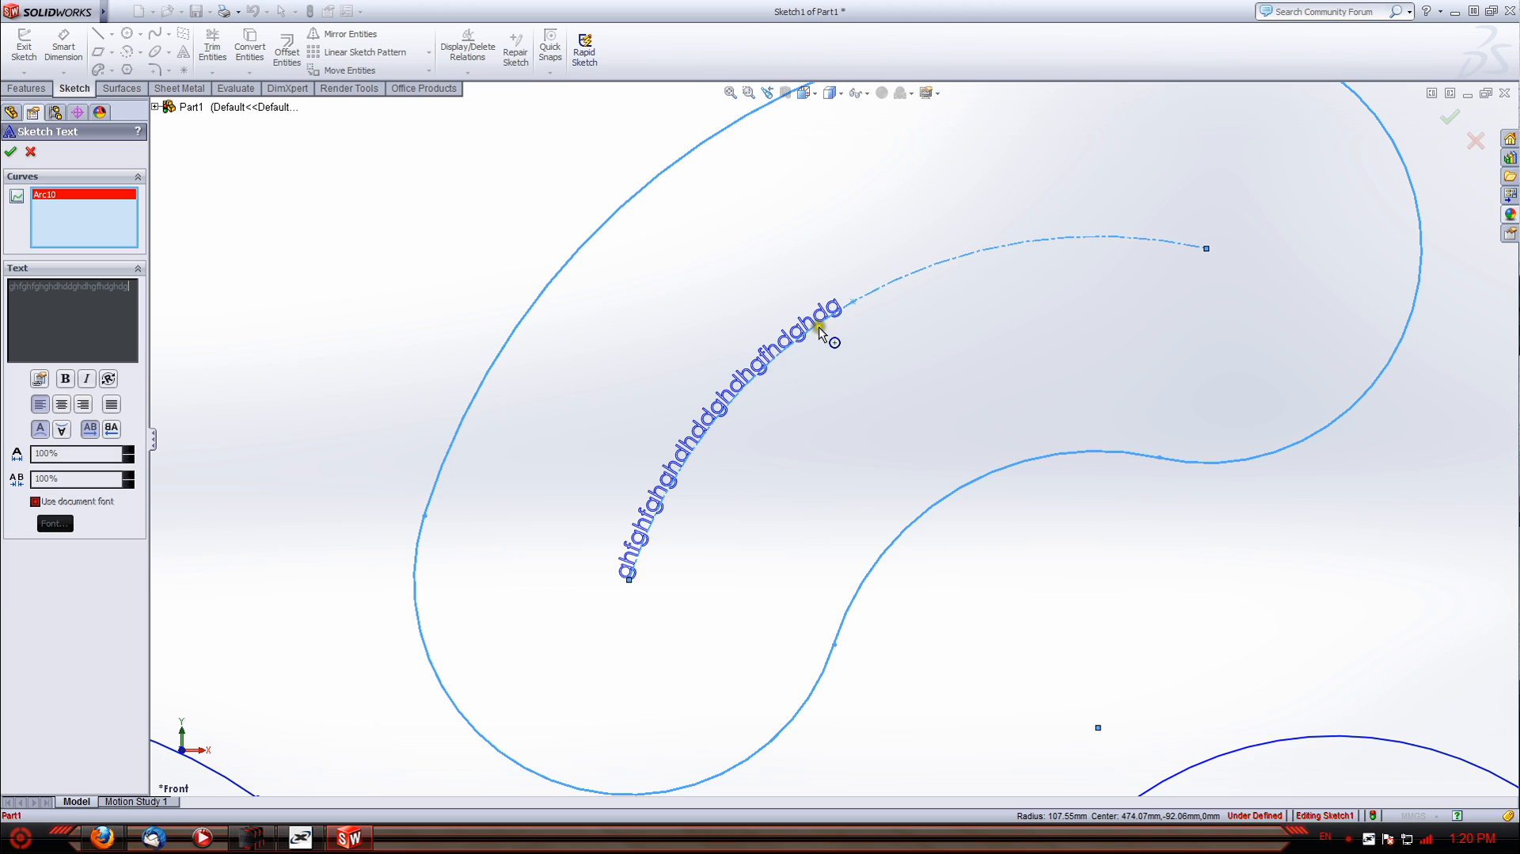
scroll(787, 437, "up", 5)
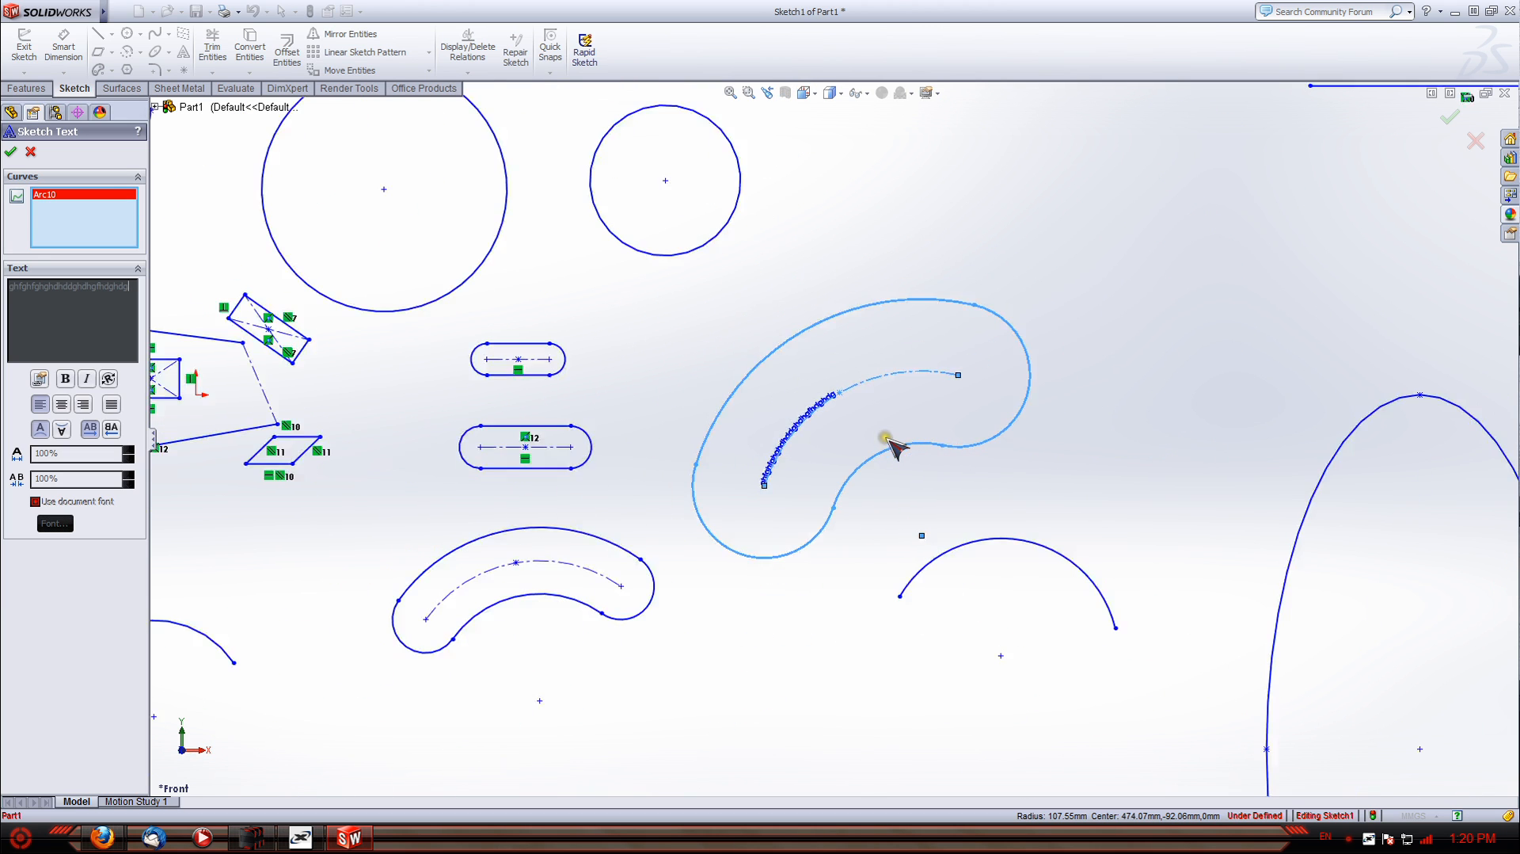
left_click(30, 152)
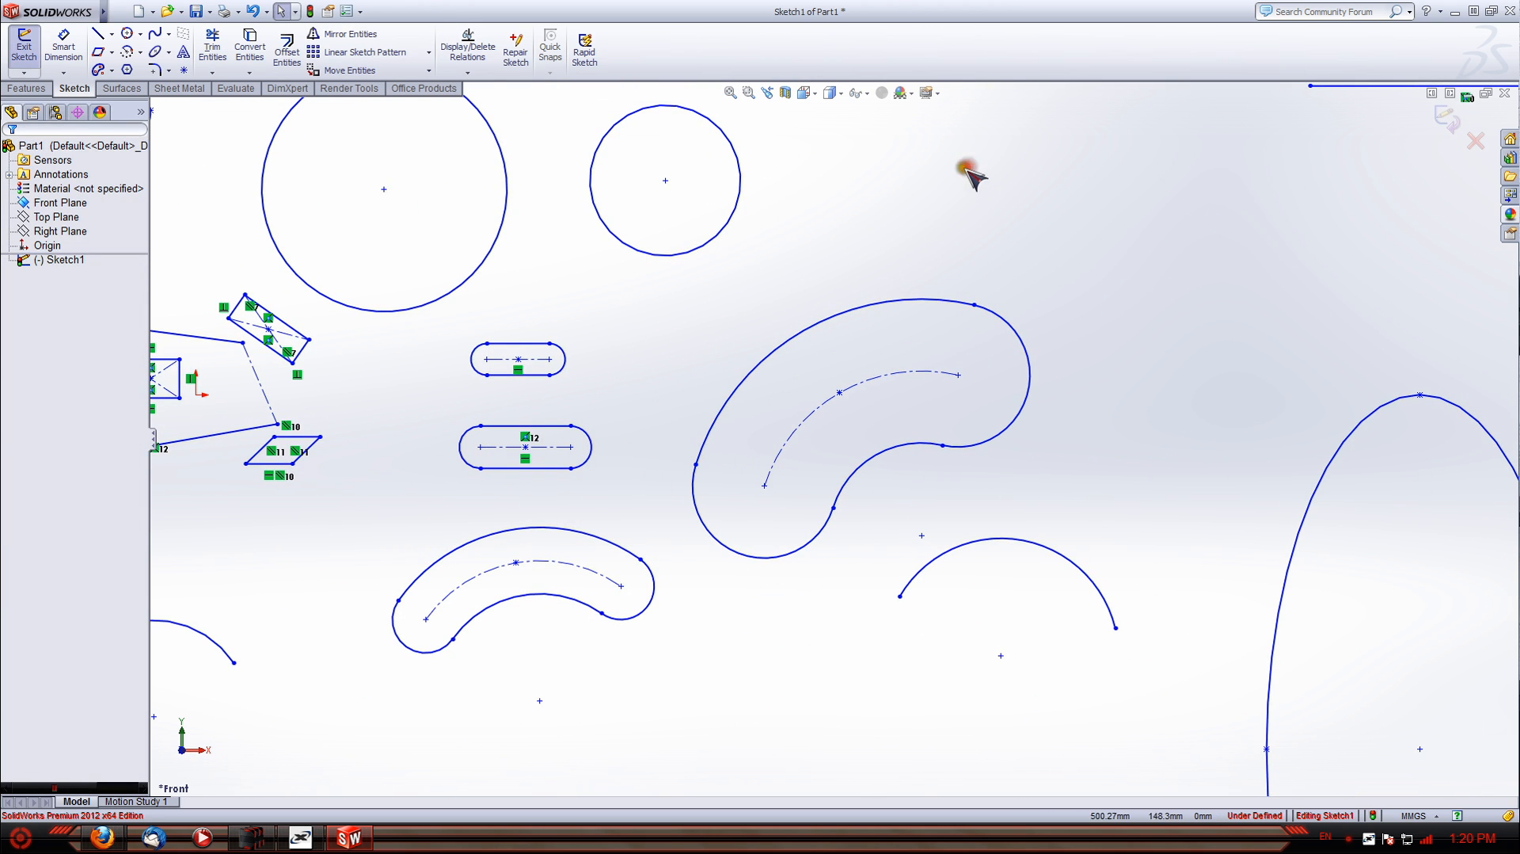
Place seven scattered sketch points in the empty area above and right of the large arc slot
left_click(184, 70)
left_click(948, 126)
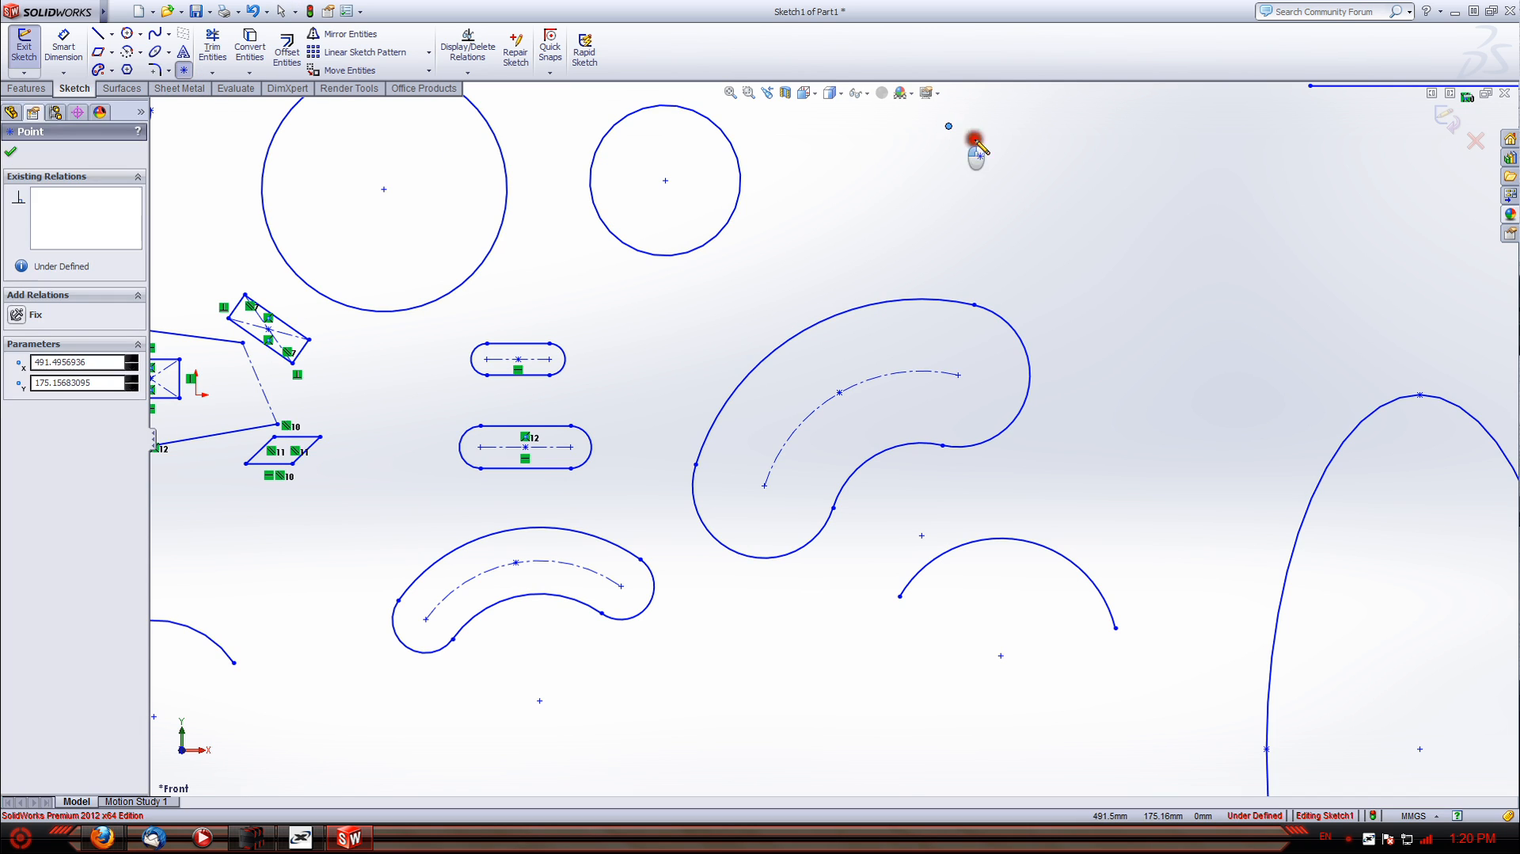
left_click(1157, 214)
left_click(1198, 378)
left_click(1053, 242)
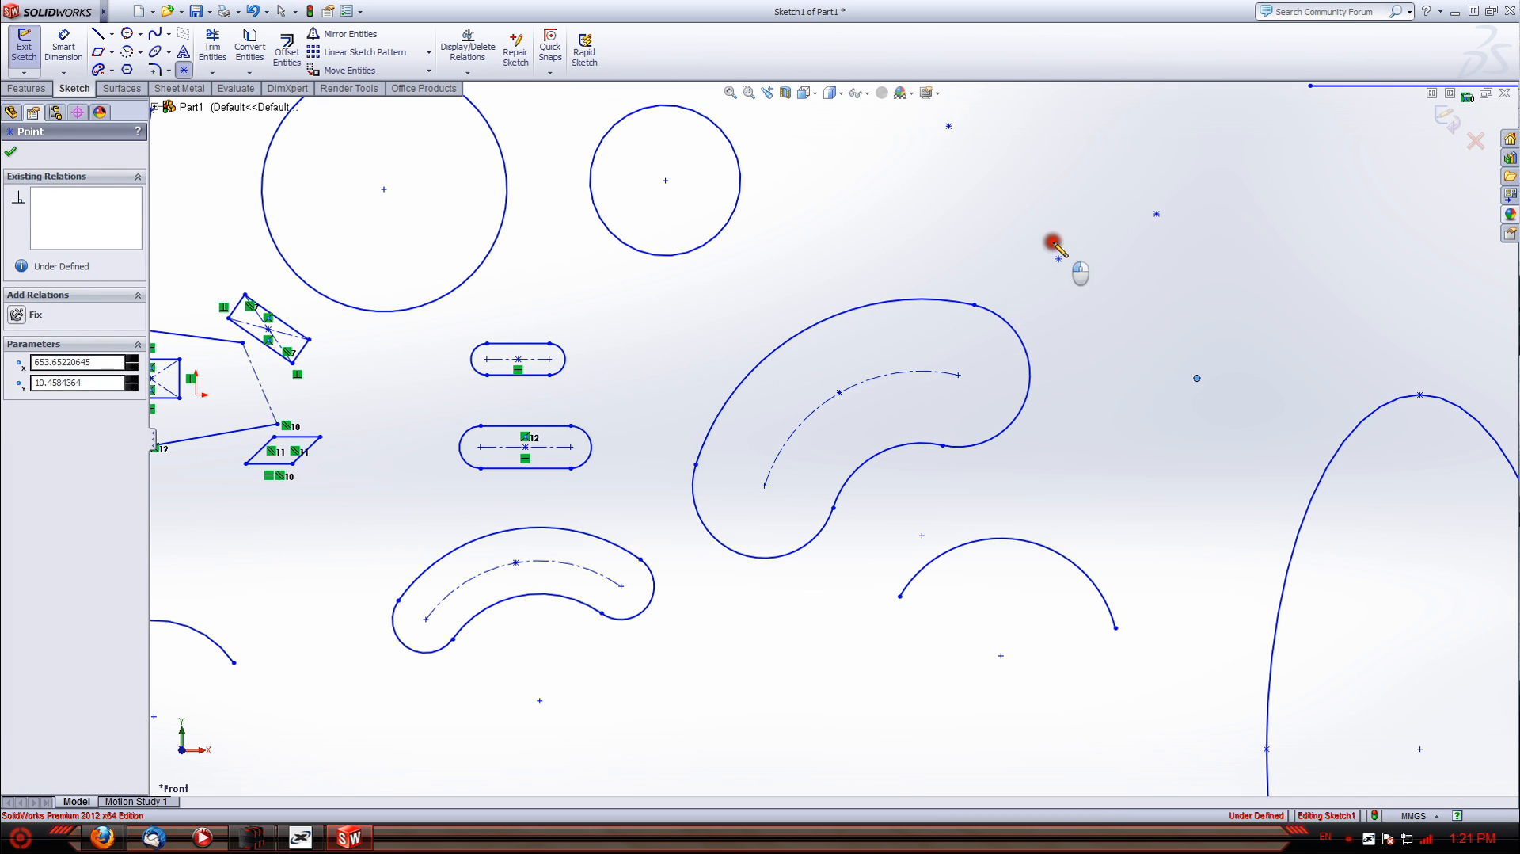
left_click(895, 241)
left_click(1132, 110)
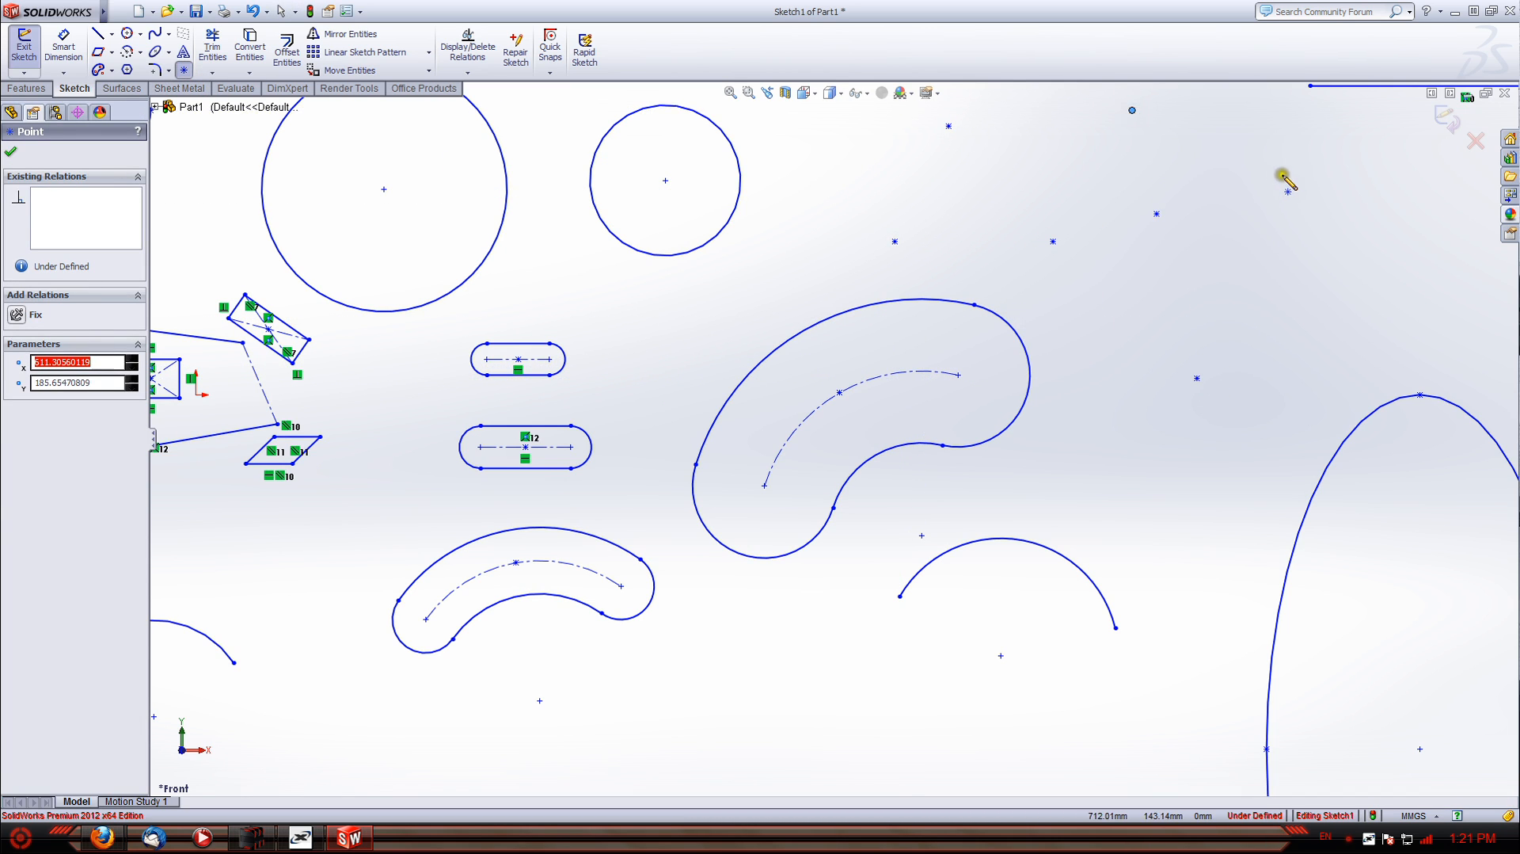
left_click(1322, 191)
Extend the upper end of the partial ellipse rightward past its top with Trim Entities in Power trim mode
scroll(1266, 365, "up", 4)
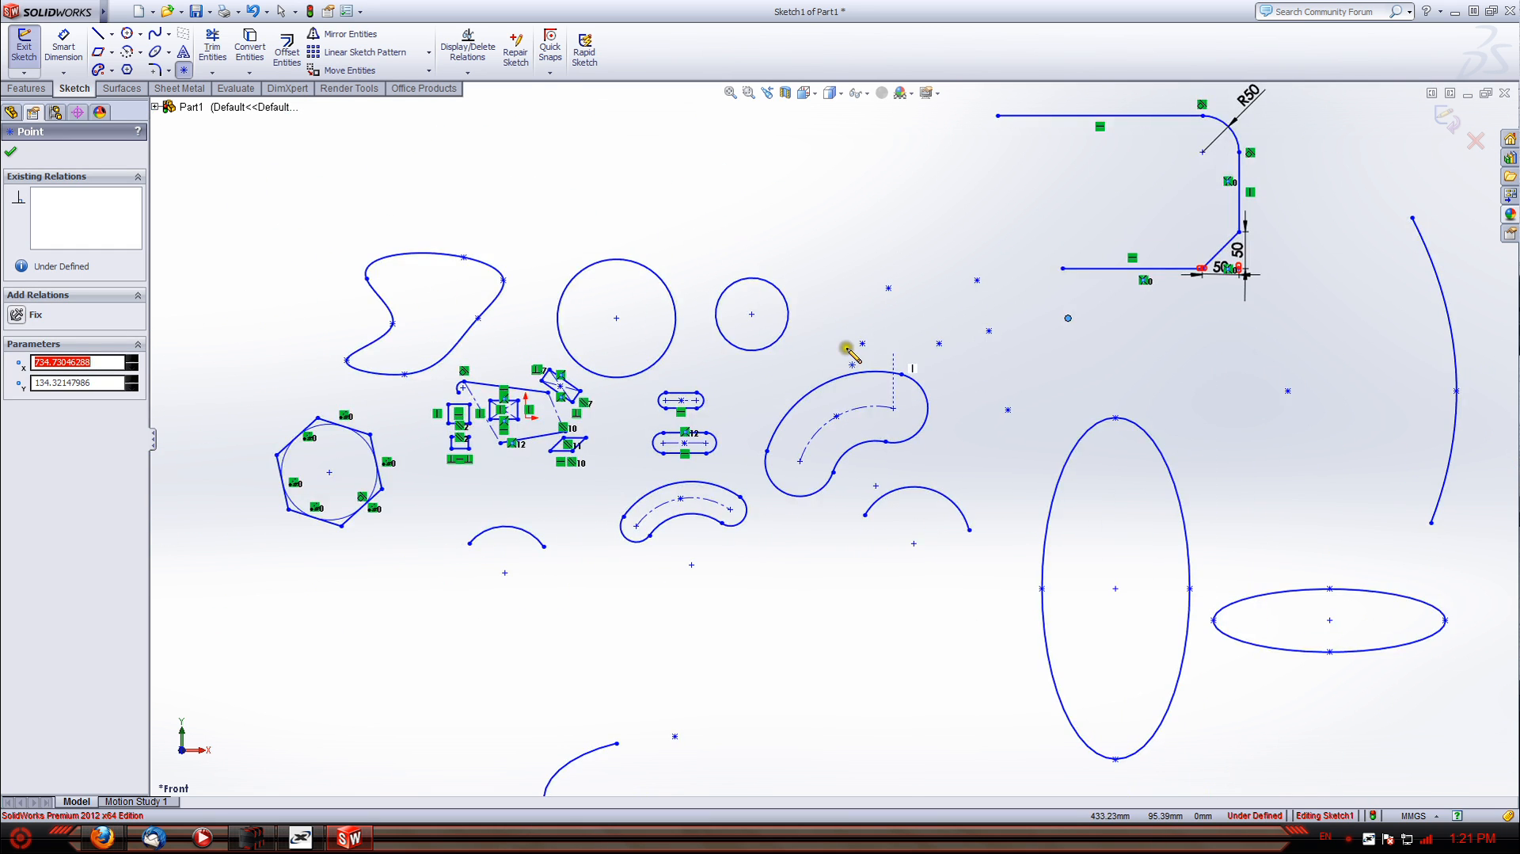
scroll(800, 346, "up", 3)
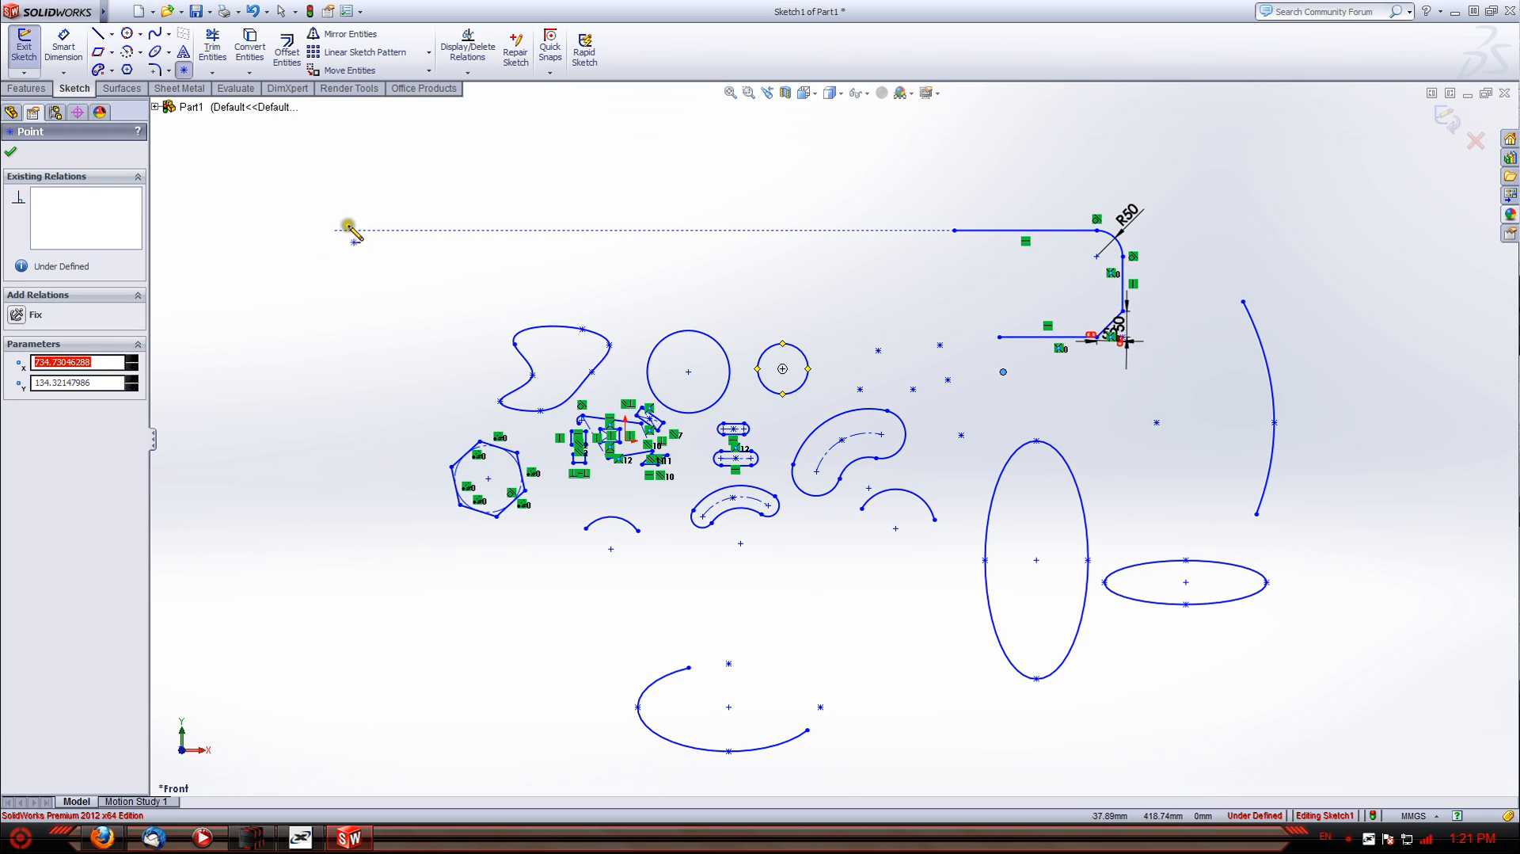
left_click(213, 73)
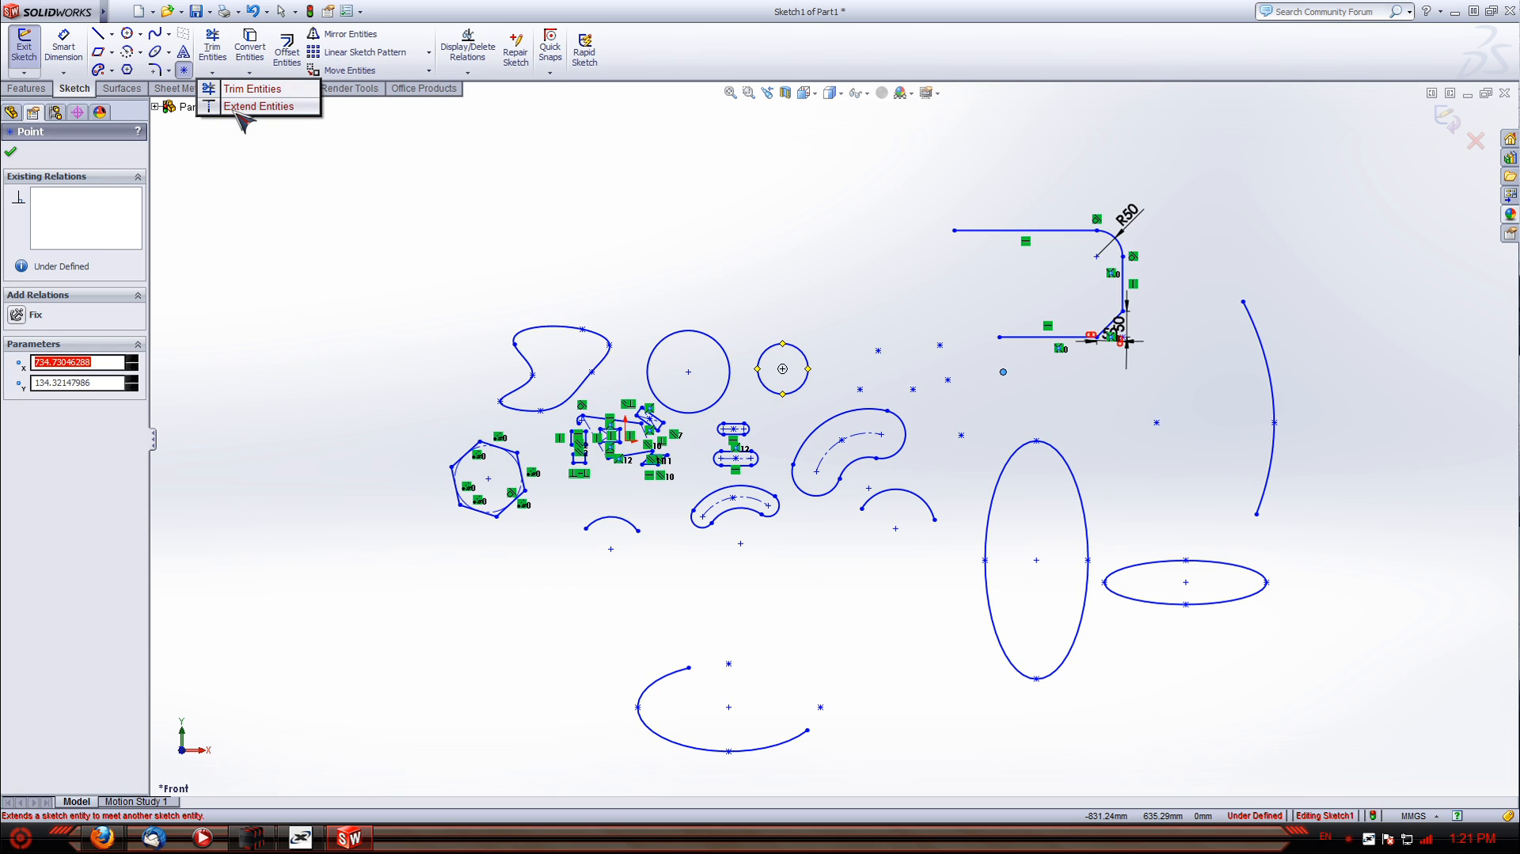
left_click(241, 89)
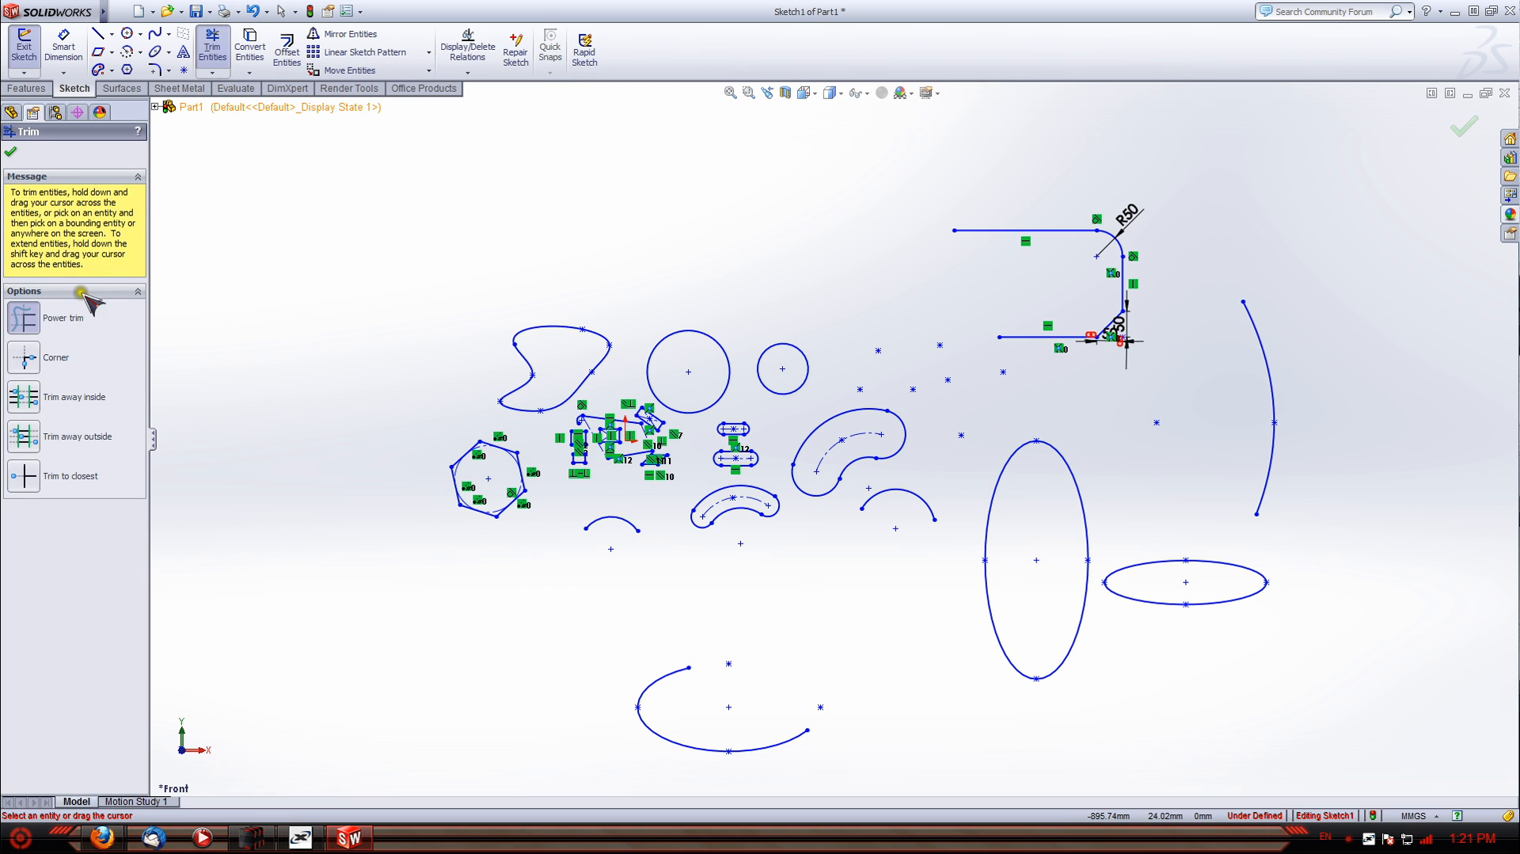
scroll(729, 695, "down", 8)
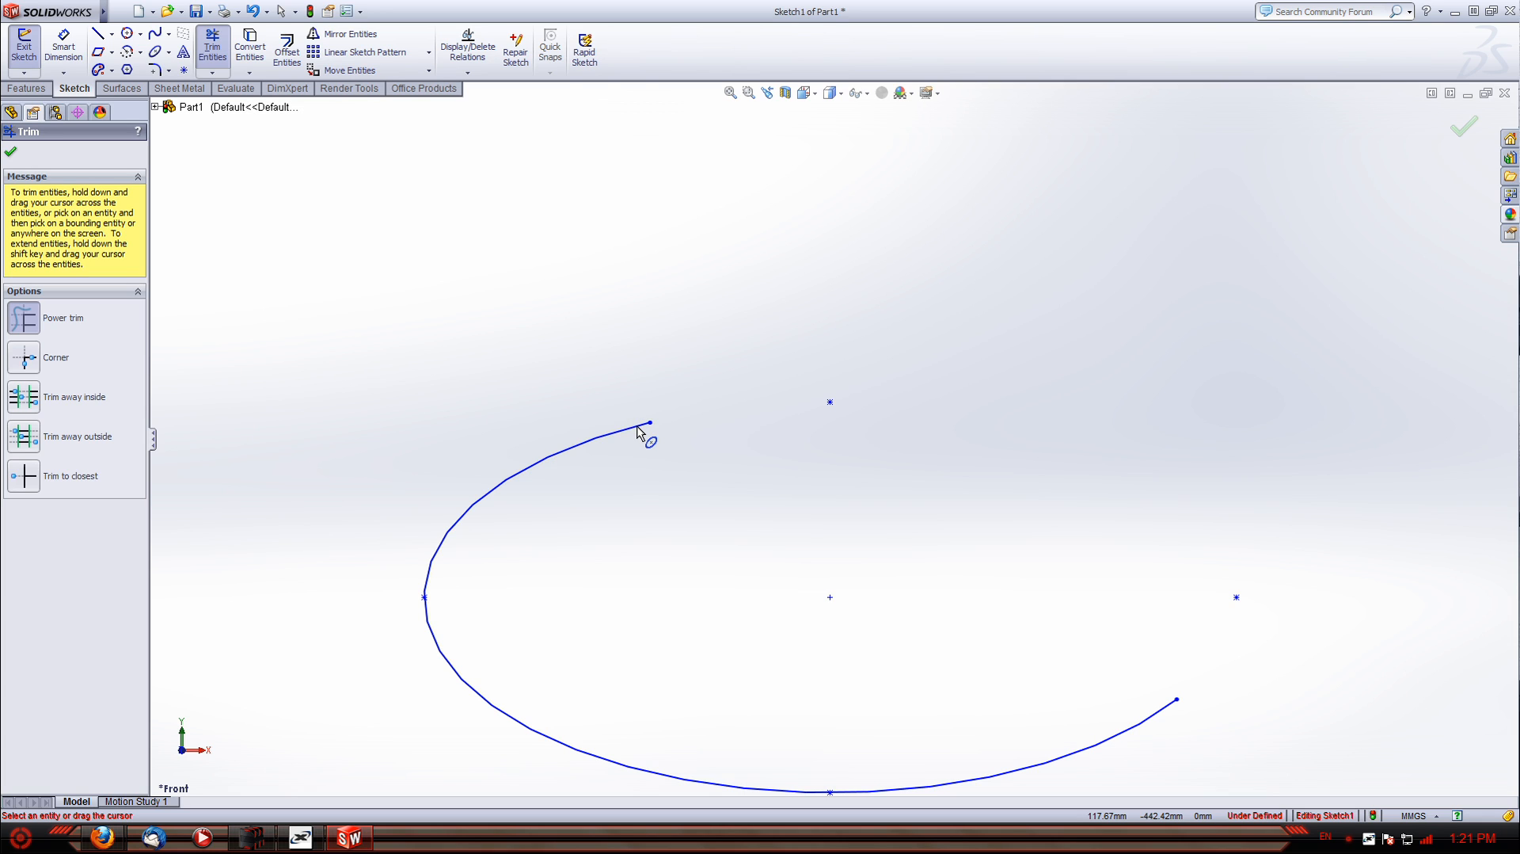
mouse_move(639, 432)
left_mouse_down()
mouse_move(1018, 420)
mouse_move(910, 421)
mouse_move(940, 414)
left_mouse_up()
scroll(967, 487, "up", 3)
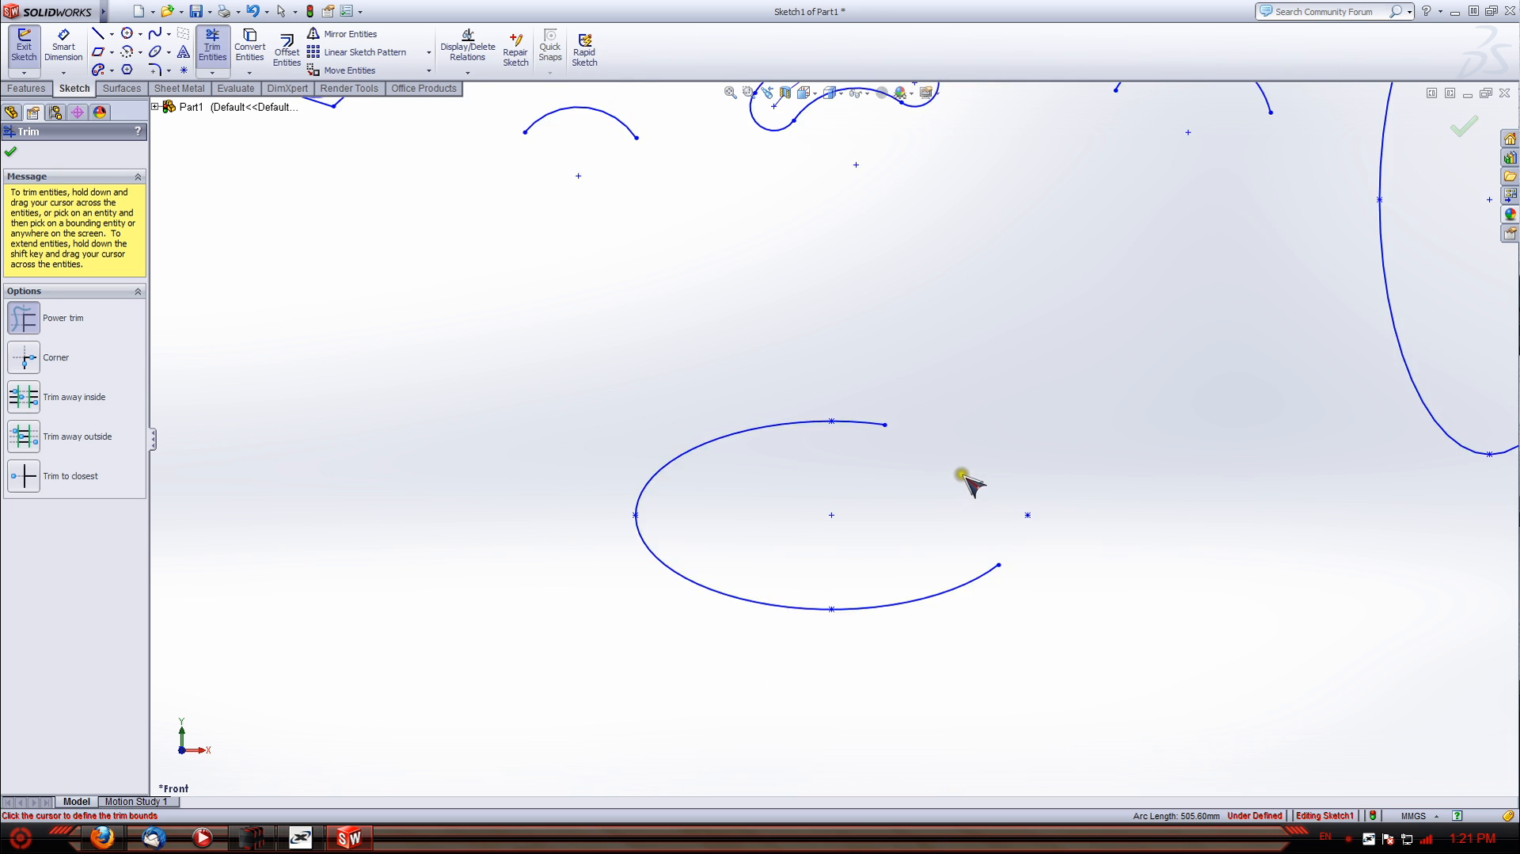
Power trim away the open arc beside the hexagon, the small arc slot's inner edge and parts of the hexagon's right side, accepting the slot's destruction
scroll(962, 475, "up", 4)
scroll(878, 170, "down", 3)
left_click_drag(622, 427, 594, 554)
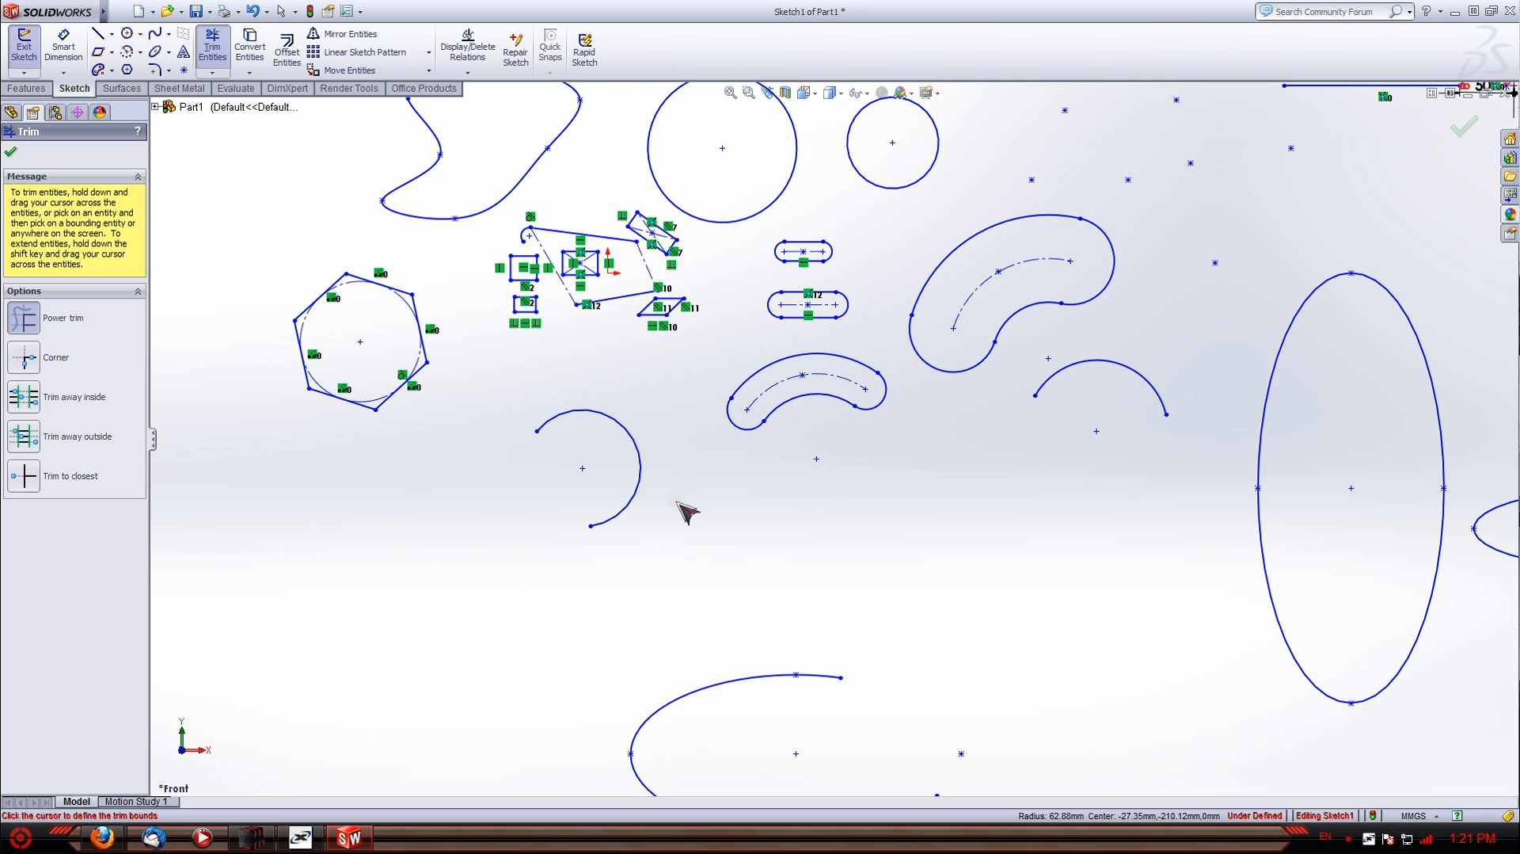
mouse_move(709, 508)
left_mouse_down()
mouse_move(620, 482)
mouse_move(577, 494)
mouse_move(590, 613)
mouse_move(703, 626)
mouse_move(815, 465)
mouse_move(792, 399)
left_mouse_up()
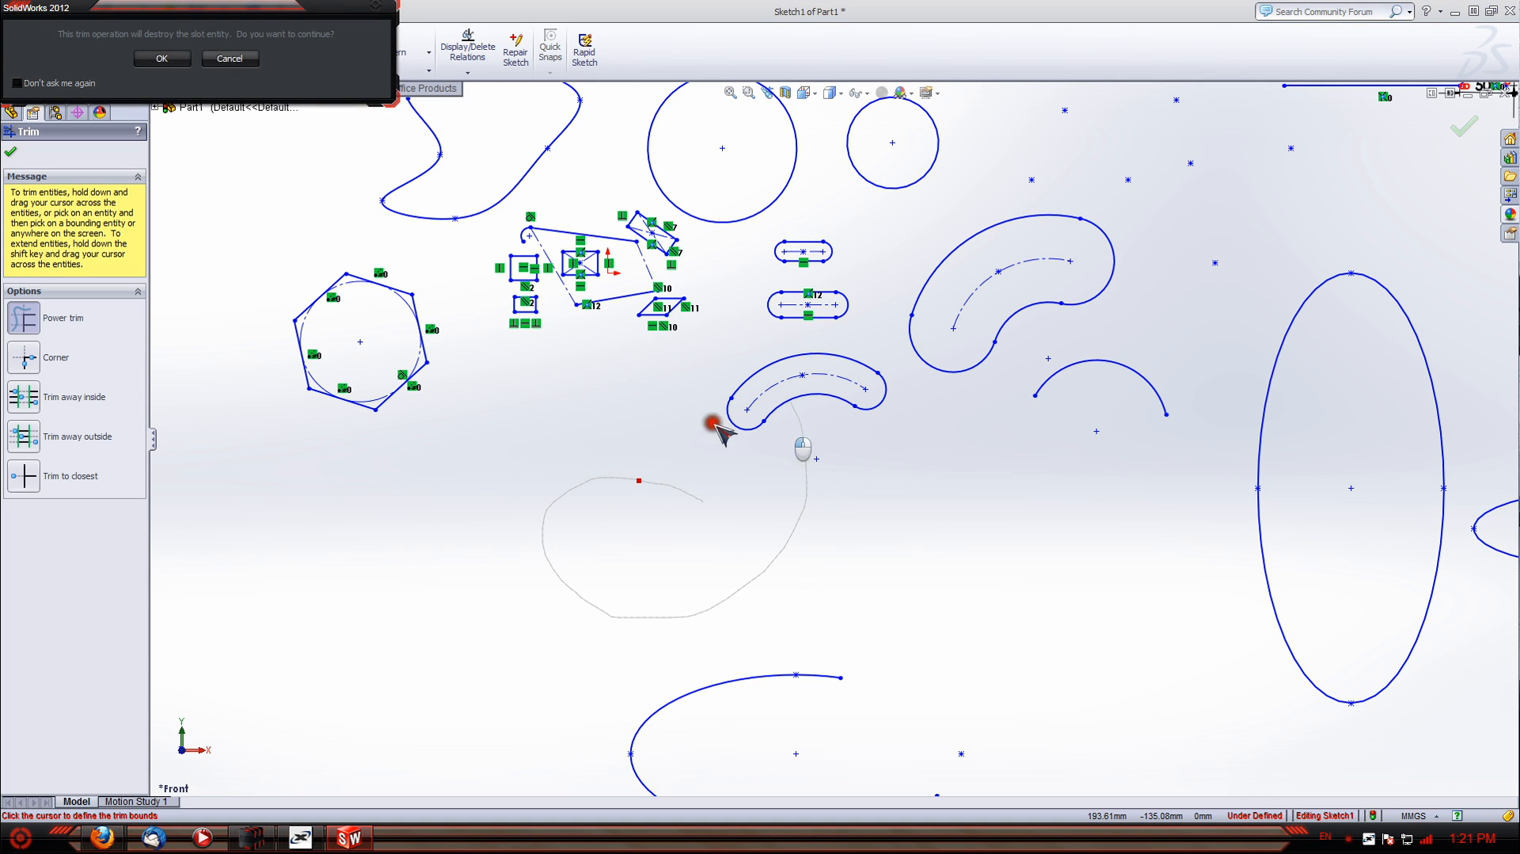
left_click(161, 57)
mouse_move(530, 366)
left_mouse_down()
mouse_move(515, 329)
mouse_move(356, 349)
mouse_move(384, 339)
mouse_move(440, 425)
mouse_move(472, 413)
left_mouse_up()
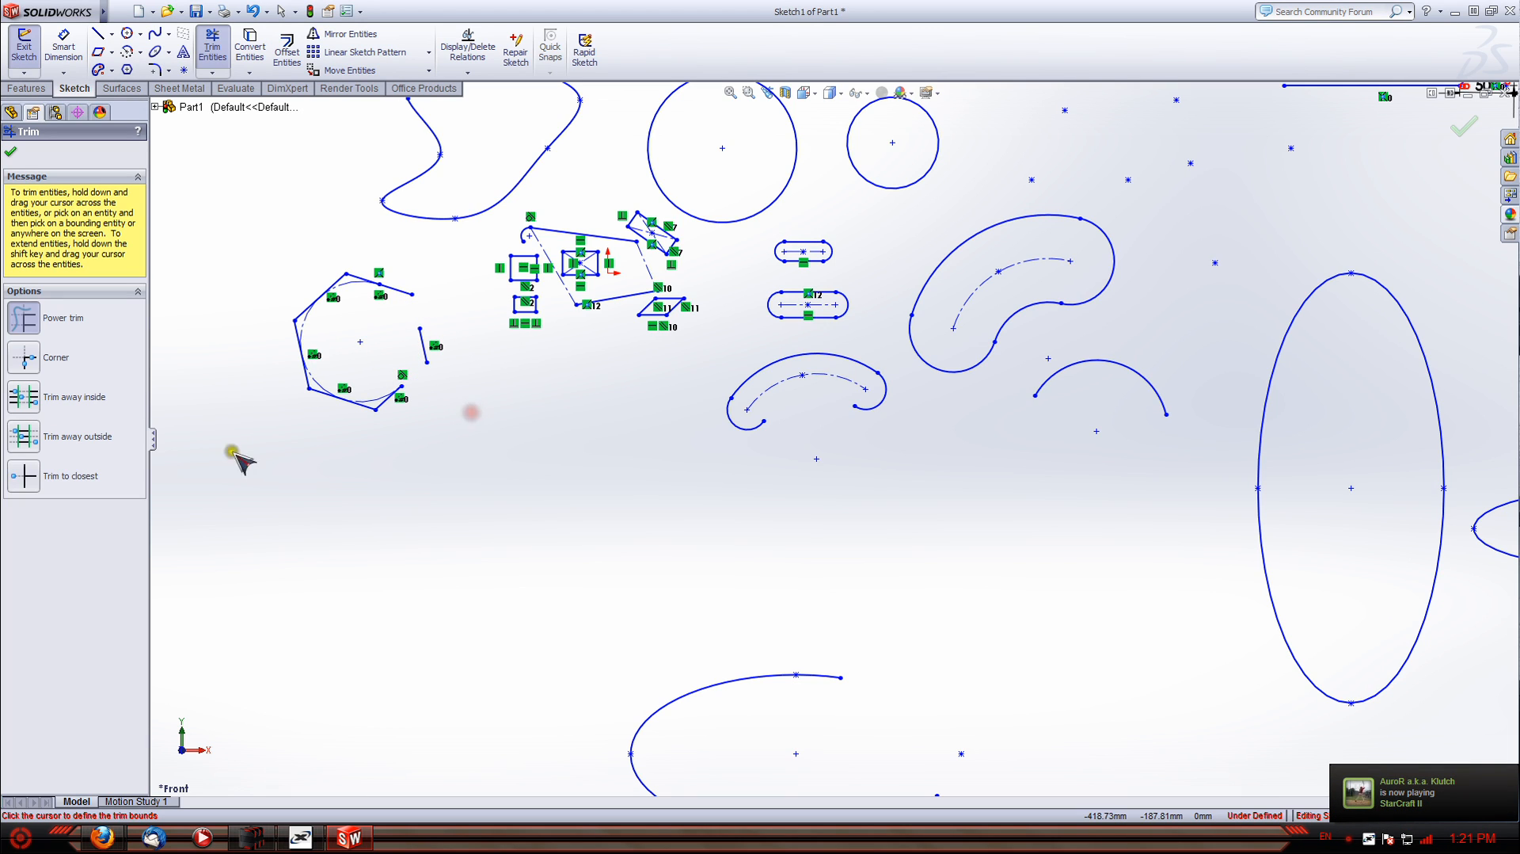
Rejoin the hexagon's right side with its upper and lower neighbouring sides using Corner trim
left_click(26, 357)
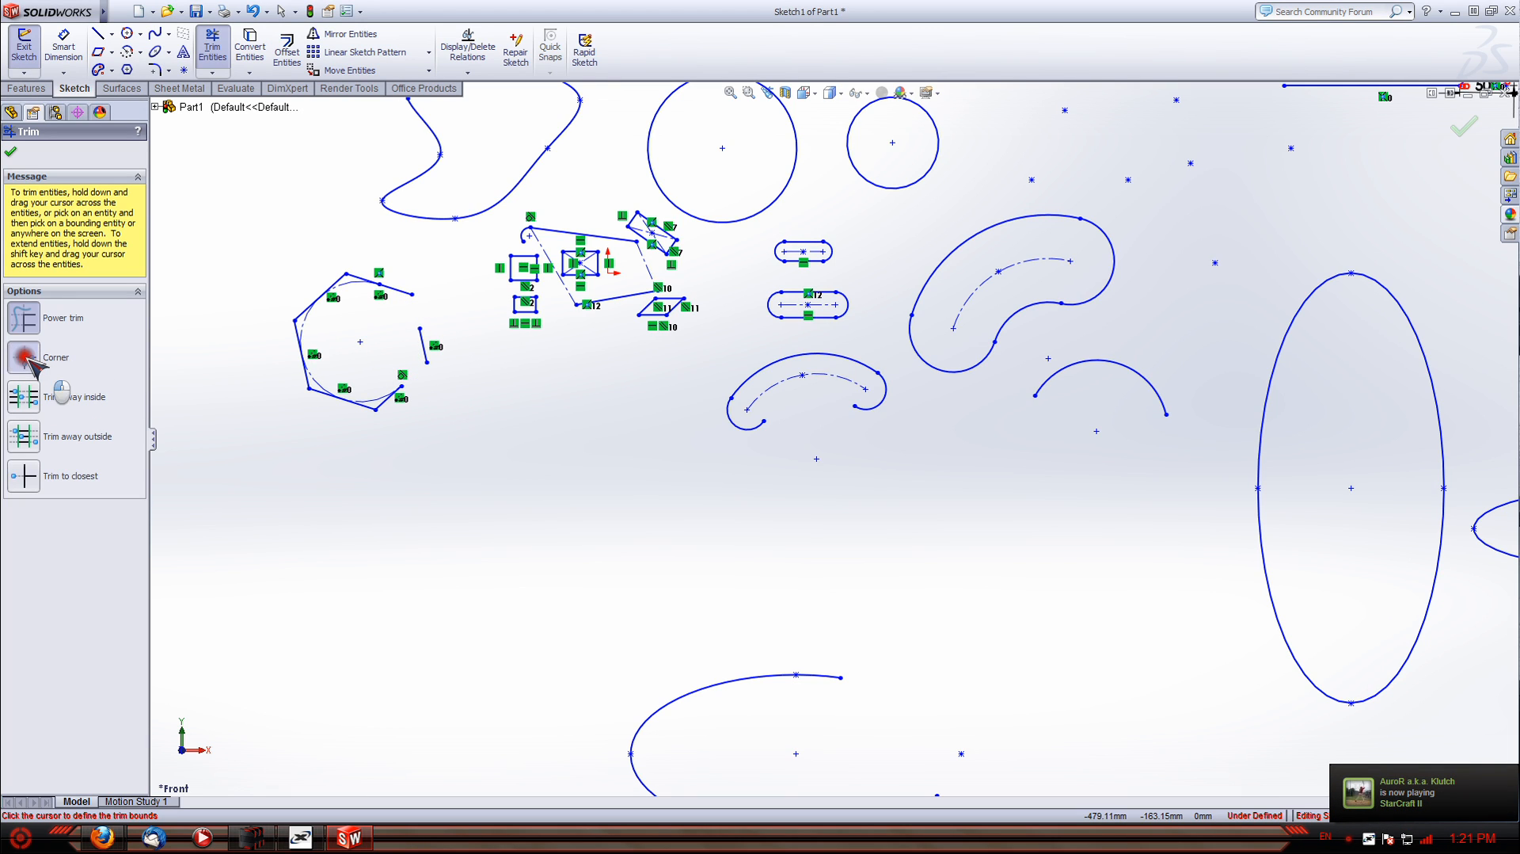
left_click(396, 290)
left_click(421, 342)
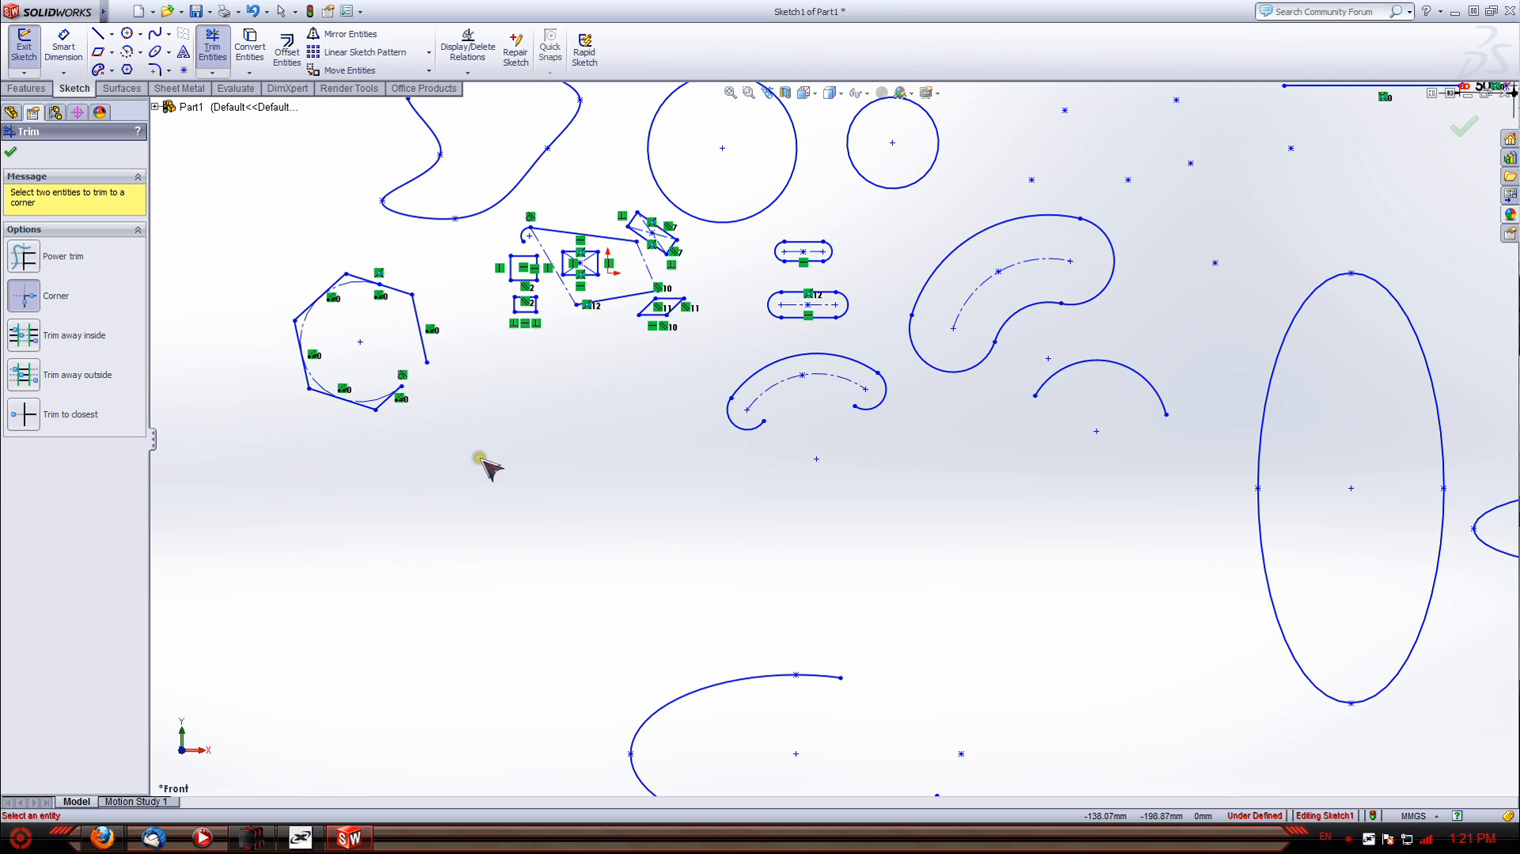
left_click(420, 342)
left_click(391, 406)
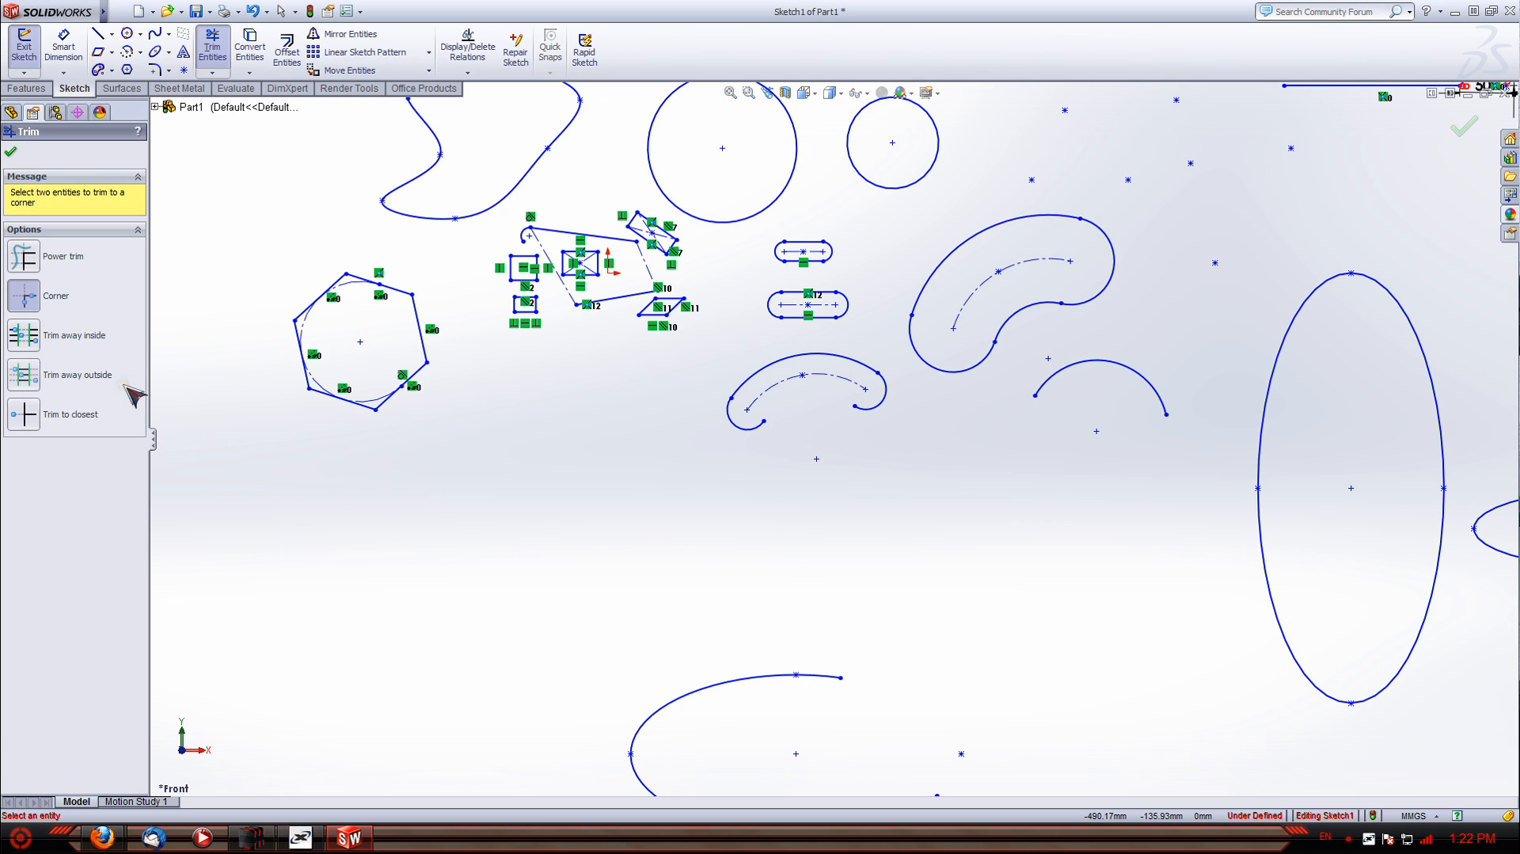
Apply Trim away inside to all sketch entities, with the hexagon's left and right sides as boundaries, and accept destroying the slots
left_click(24, 337)
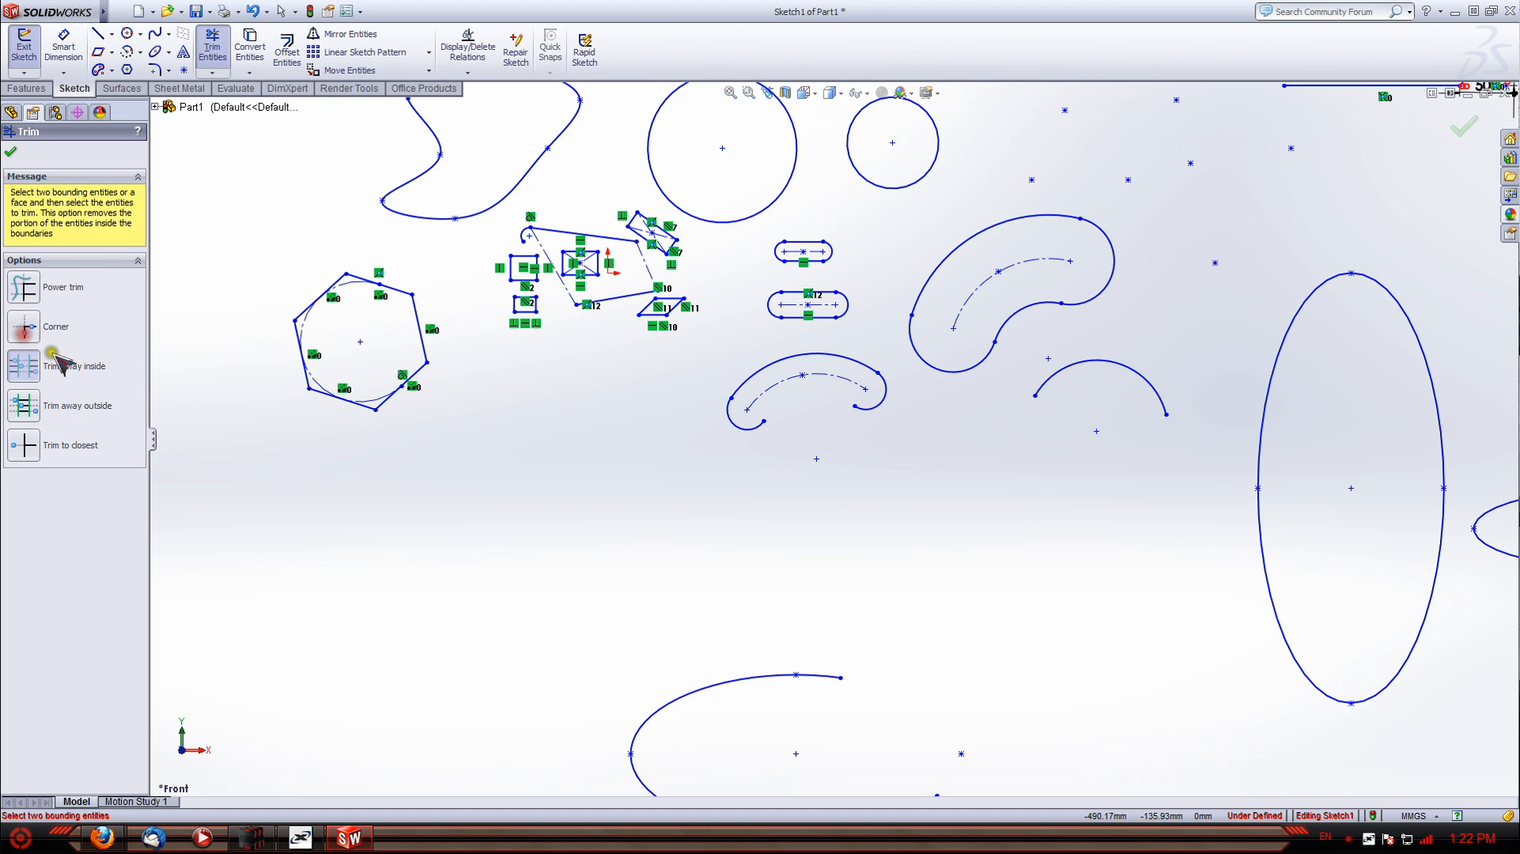
left_click(303, 375)
left_click(419, 328)
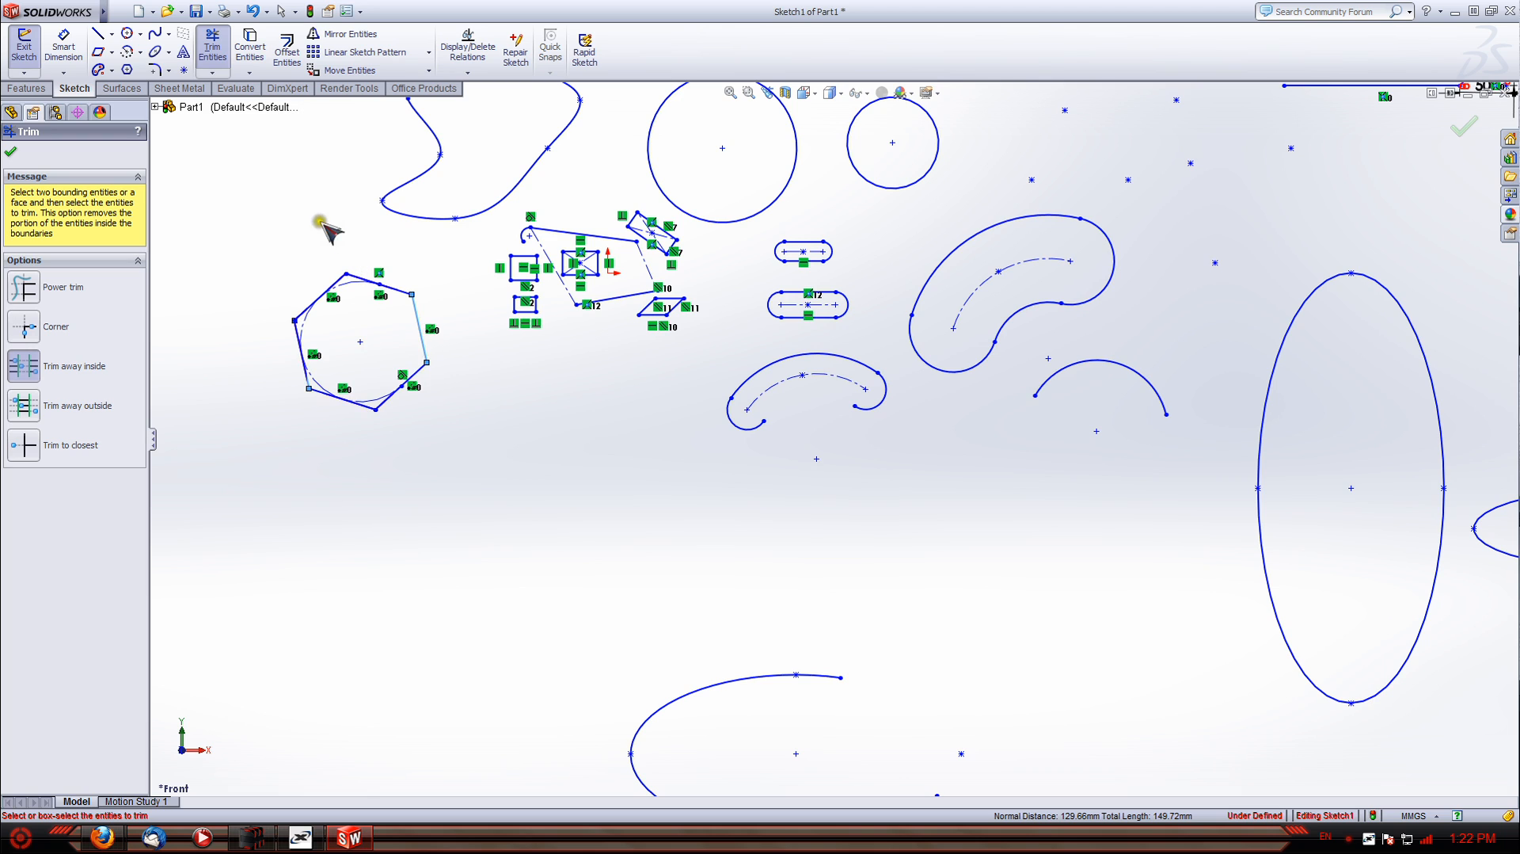
left_click_drag(292, 209, 374, 426)
left_click(288, 198)
key("z")
key("z")
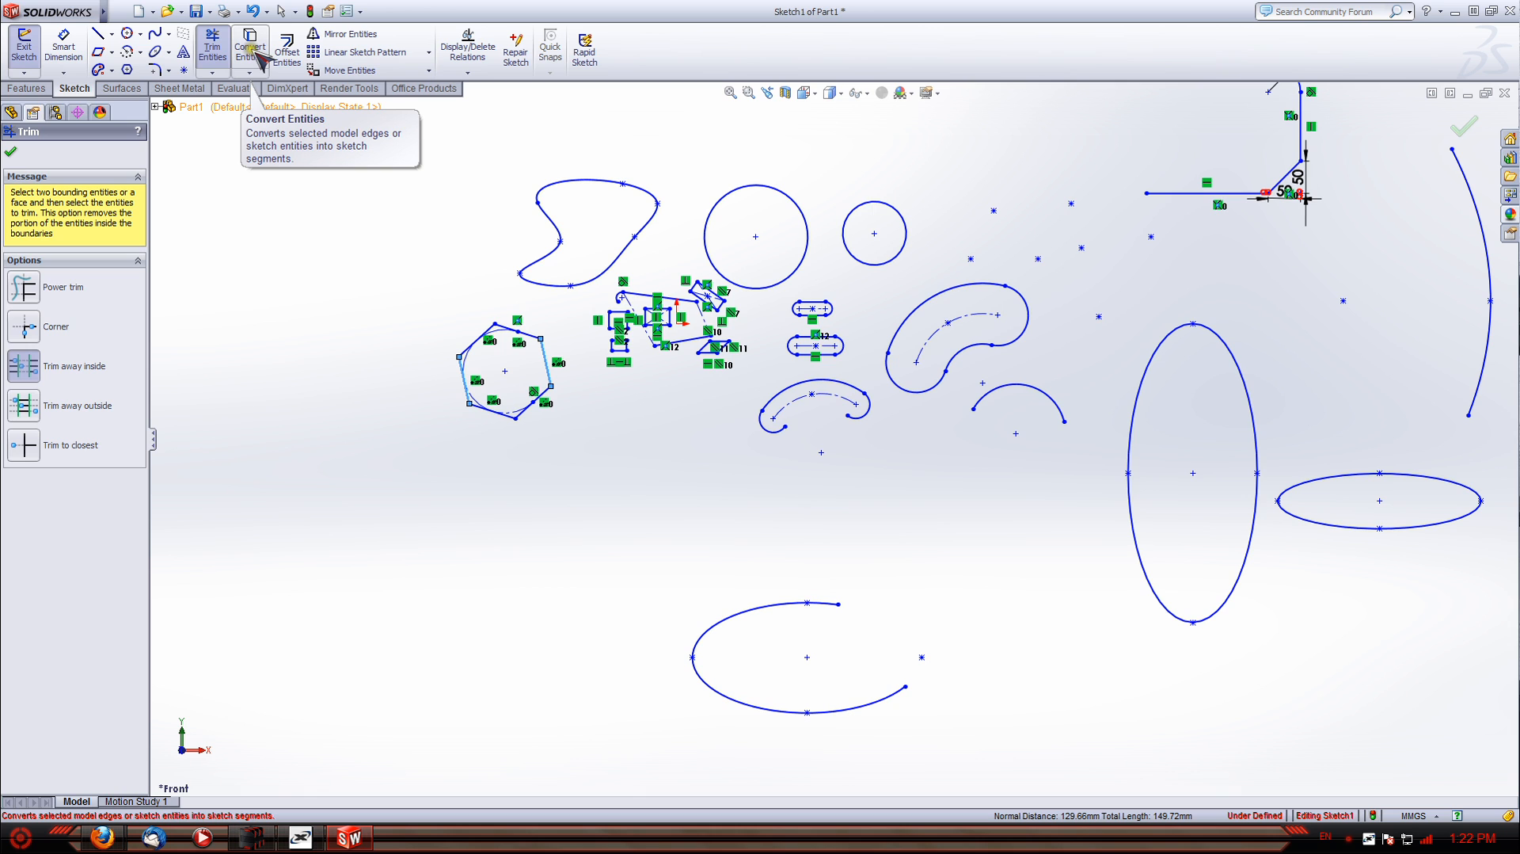
scroll(633, 262, "down", 3)
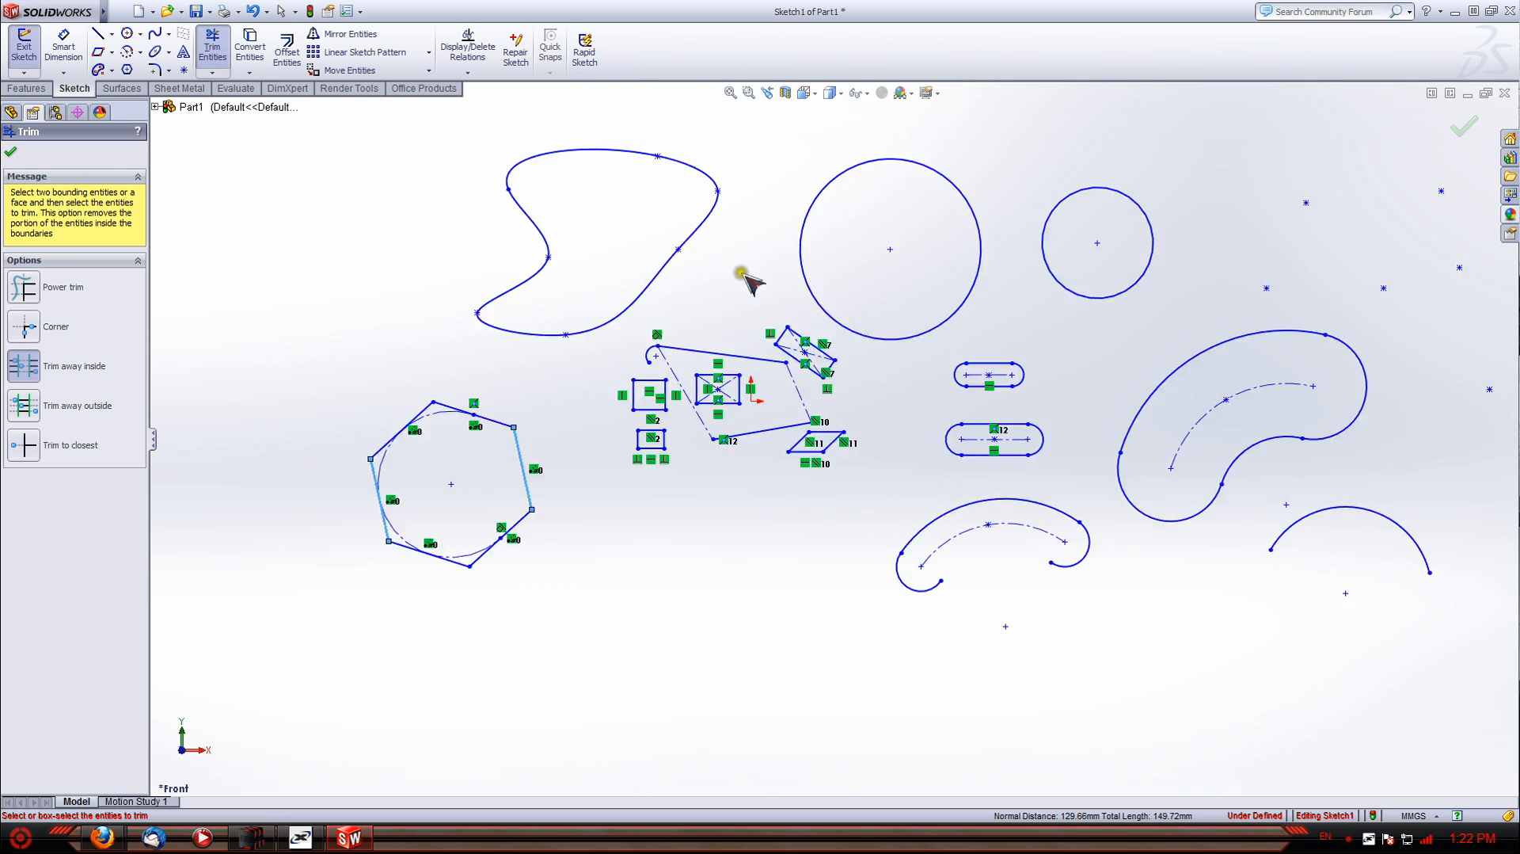
scroll(824, 306, "up", 6)
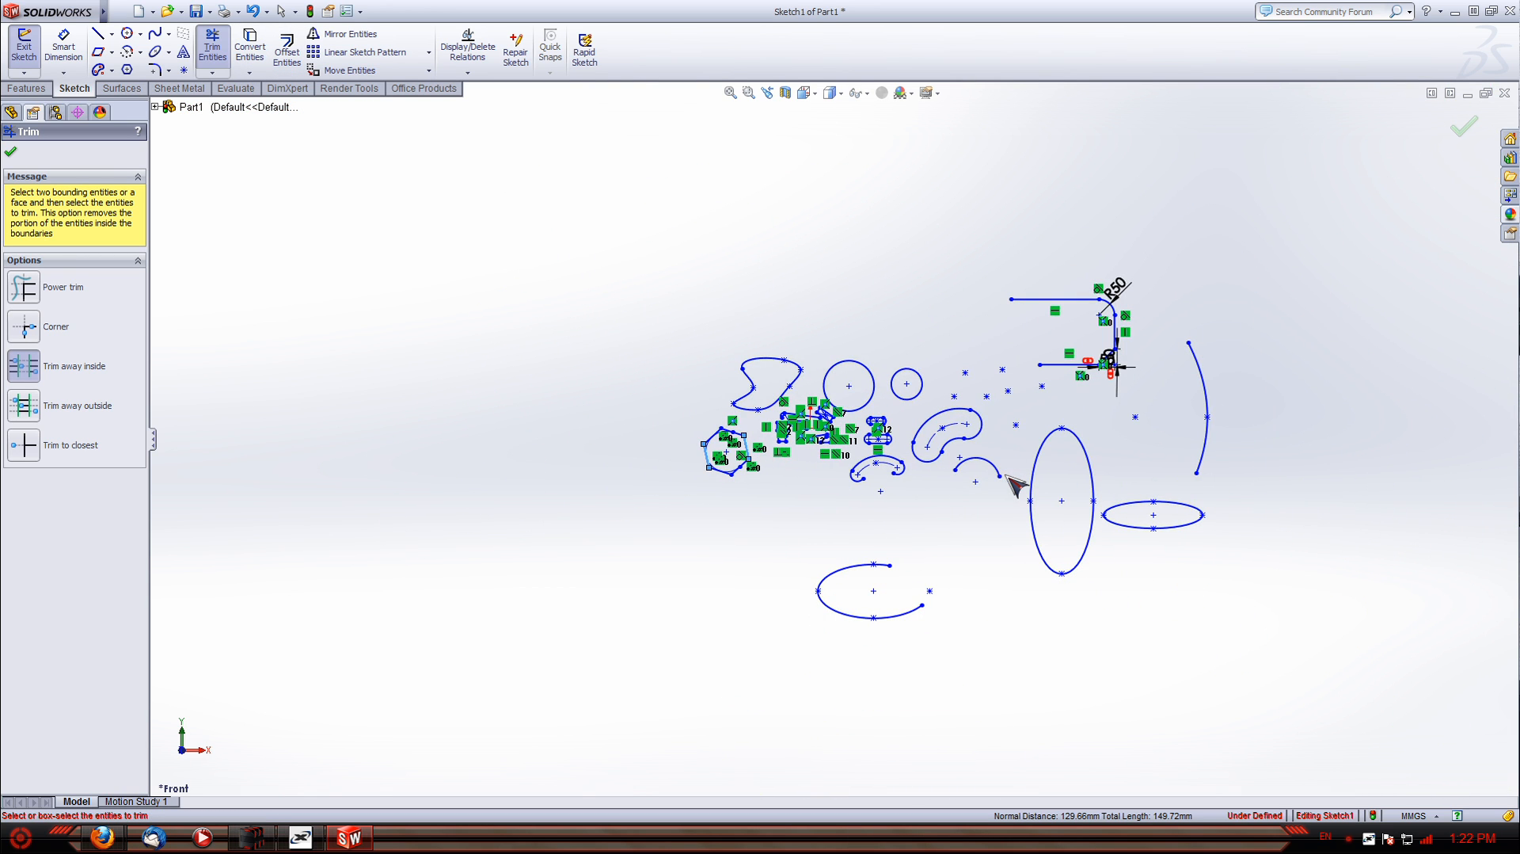
left_click(996, 475)
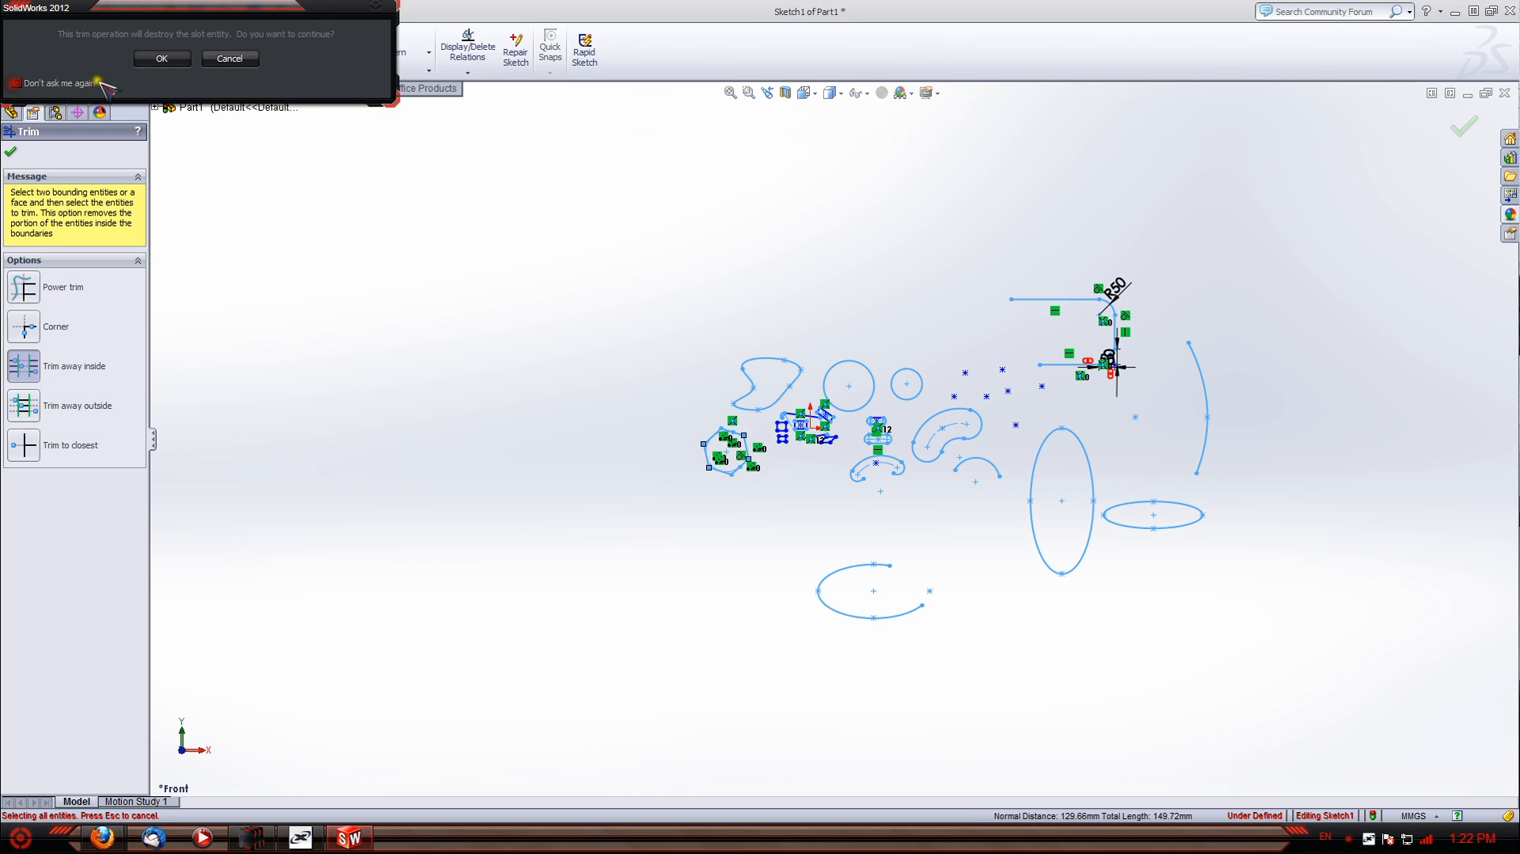
left_click(162, 57)
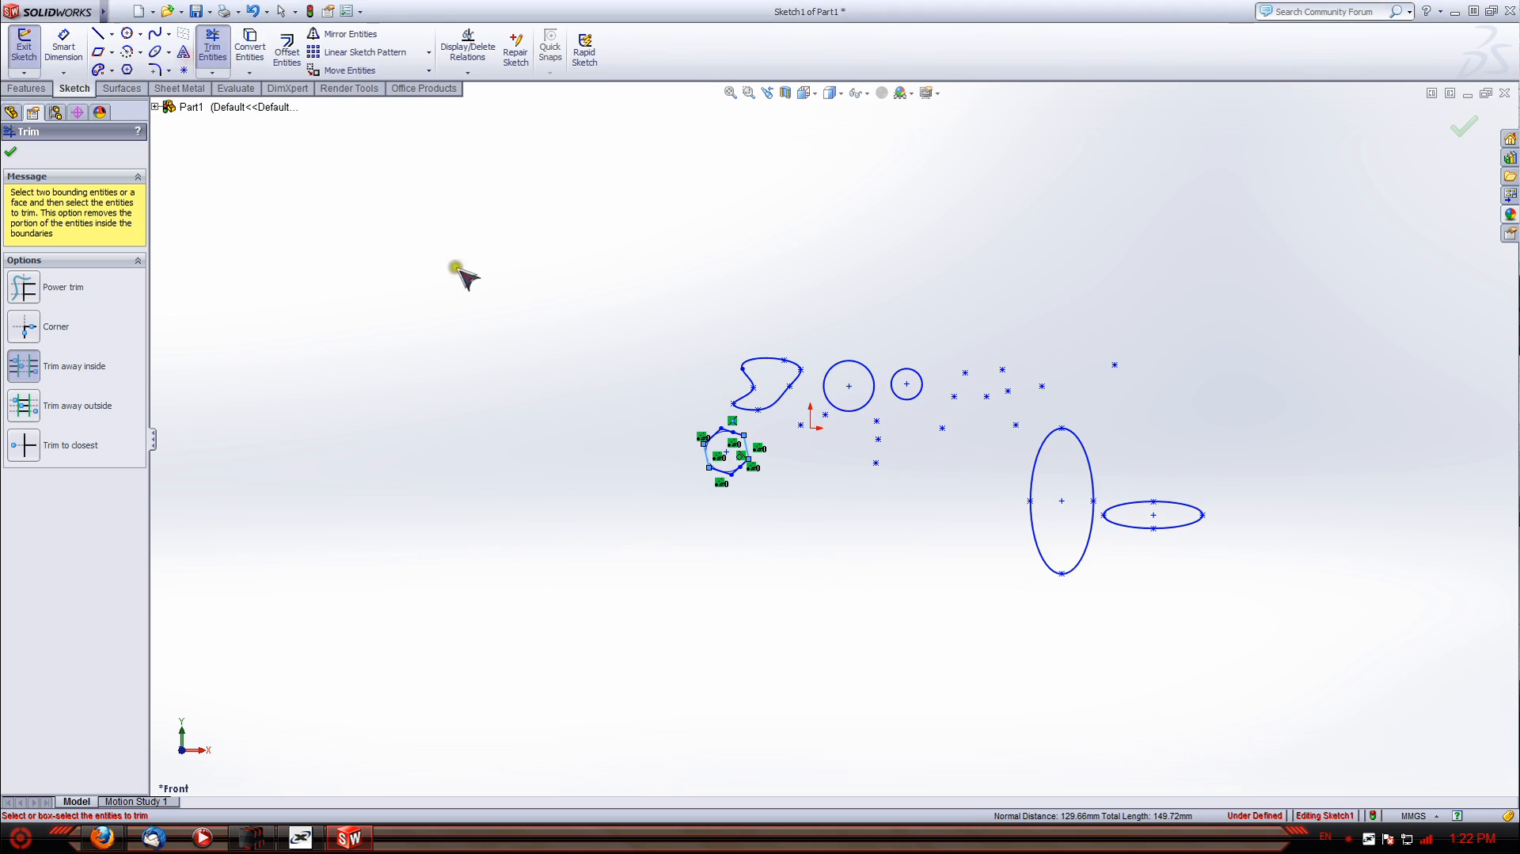
Close Trim Entities and delete all remaining geometry from the sketch
left_click(497, 283)
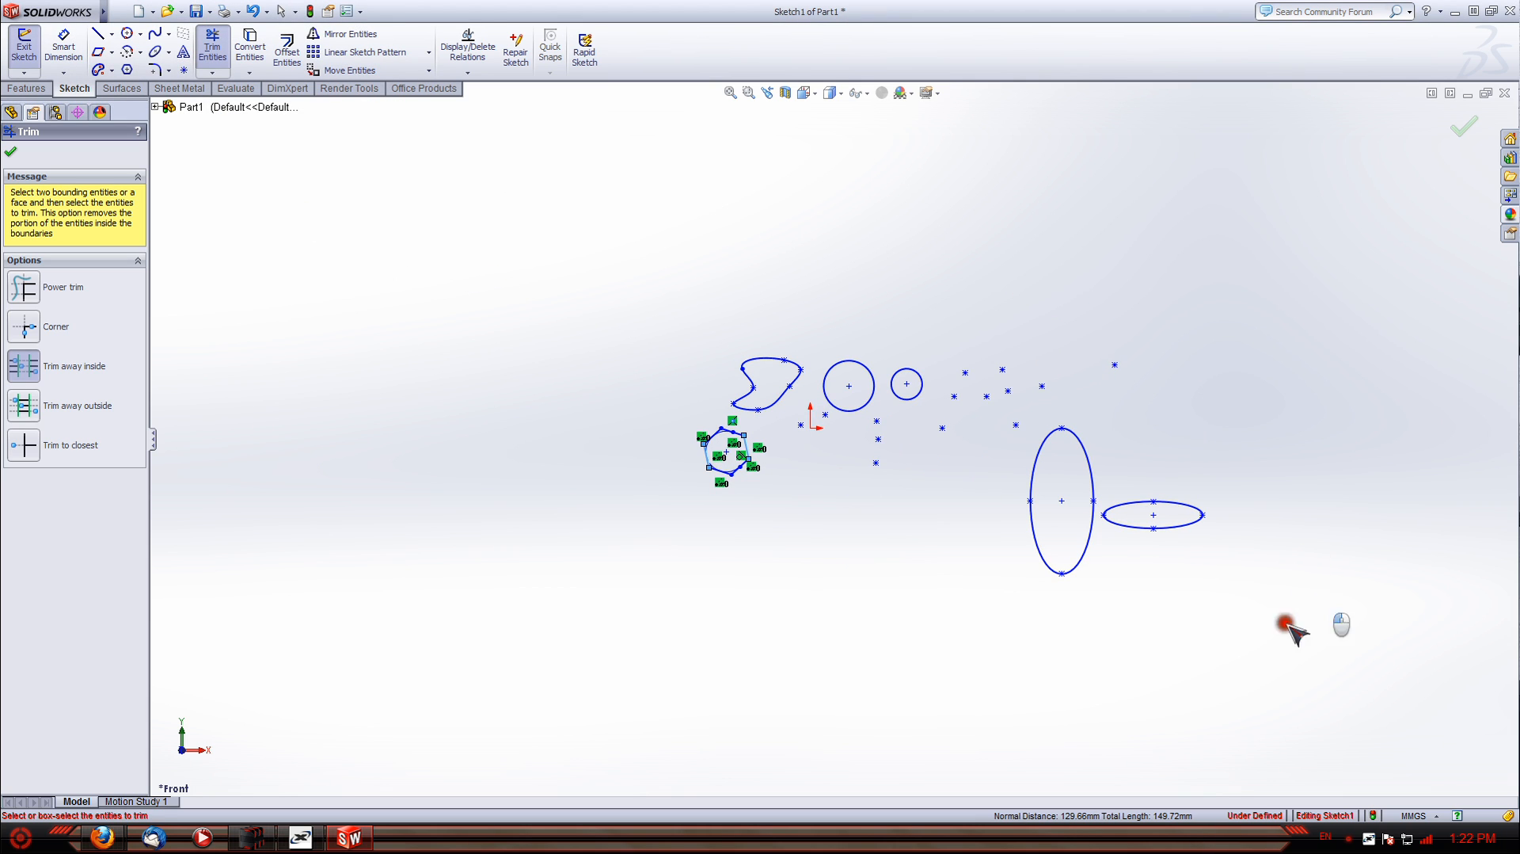
left_click_drag(1291, 623, 558, 245)
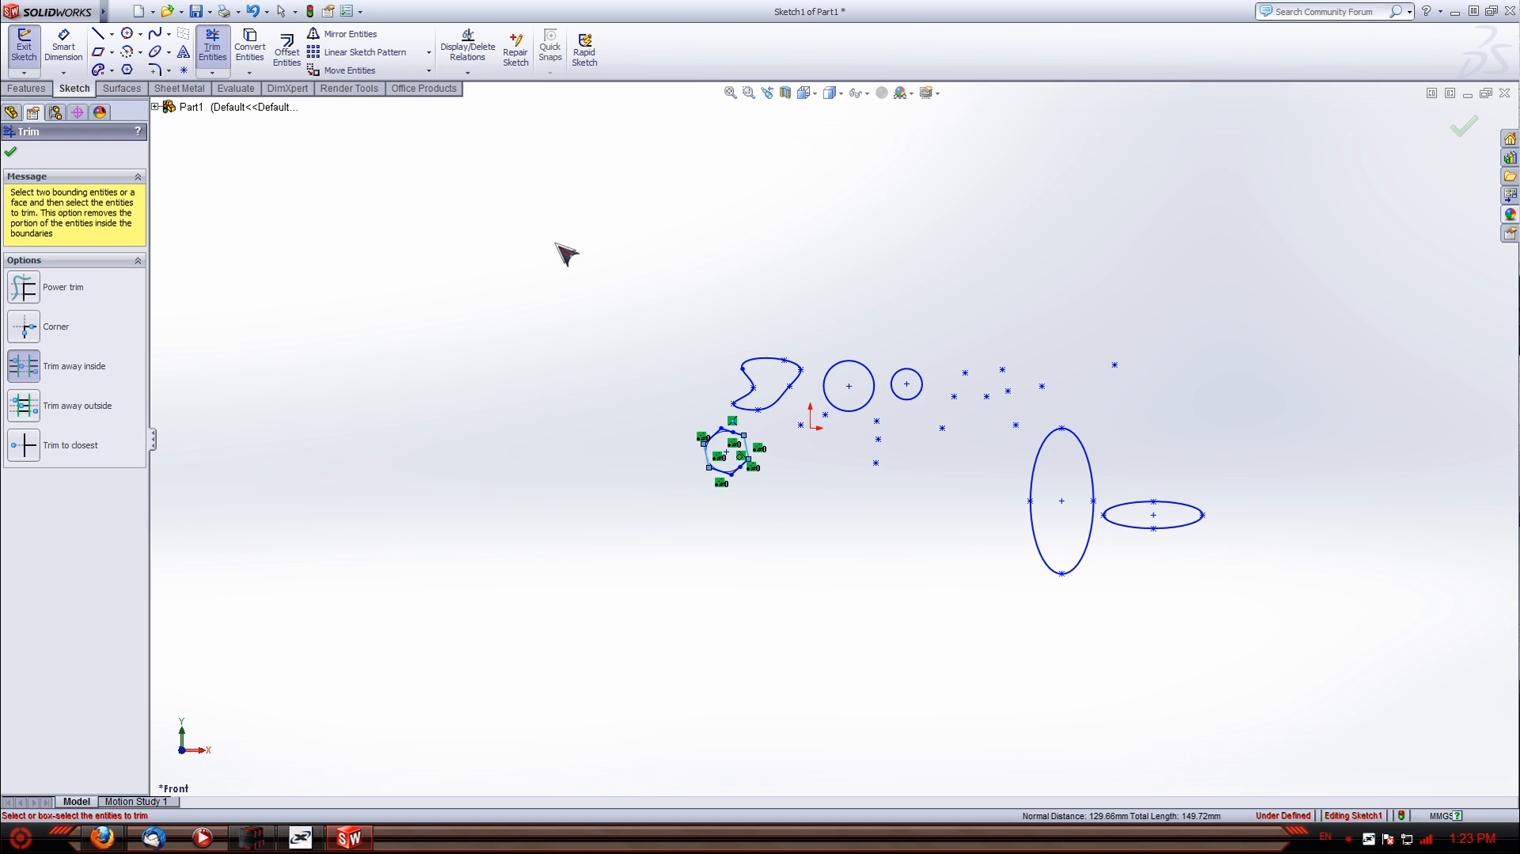
left_click(10, 151)
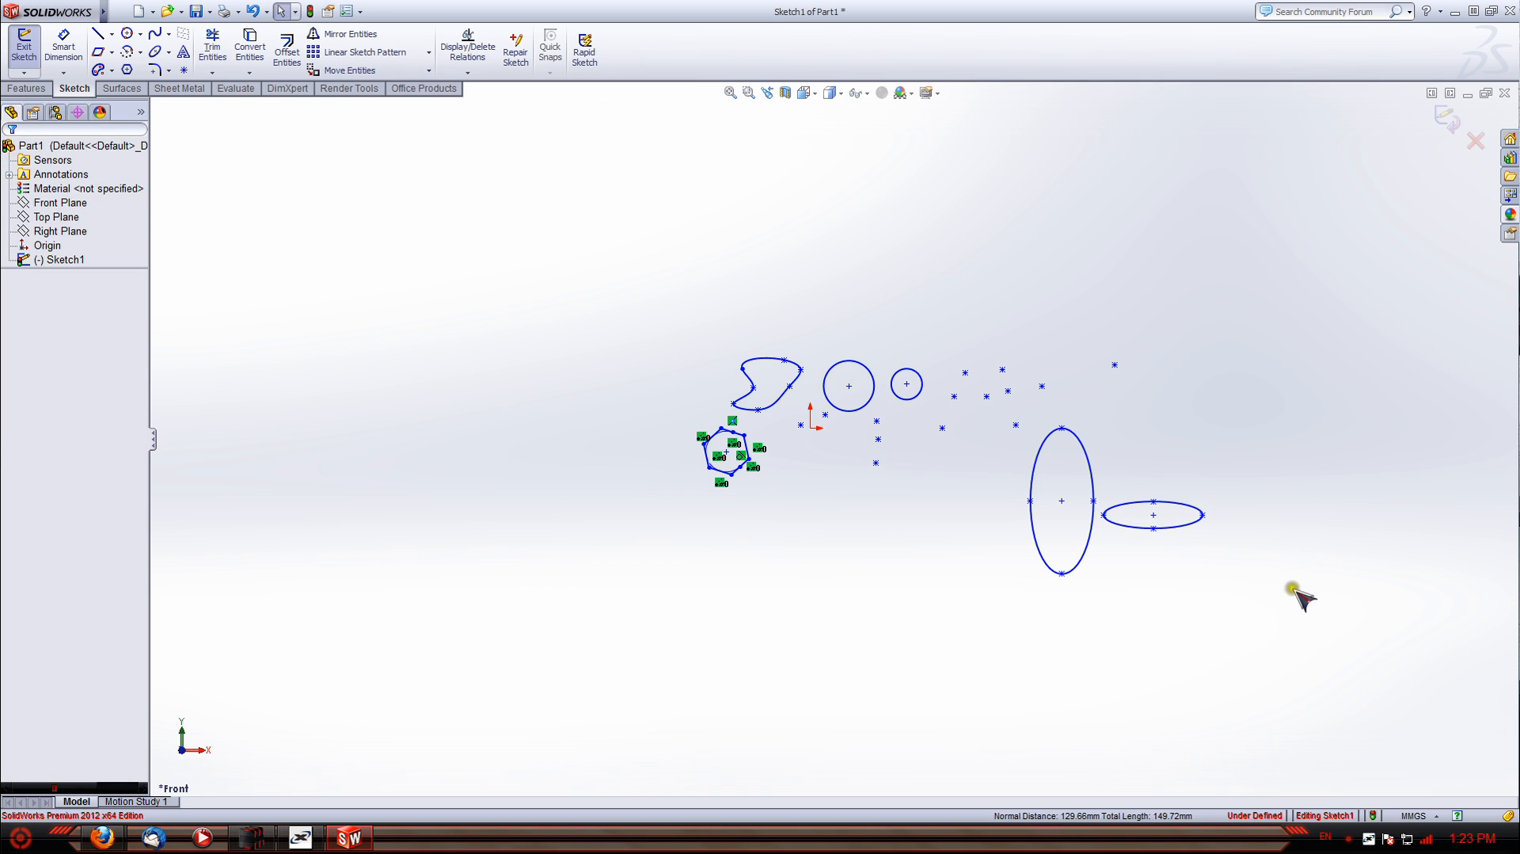
left_click_drag(1282, 604, 584, 269)
key("Delete")
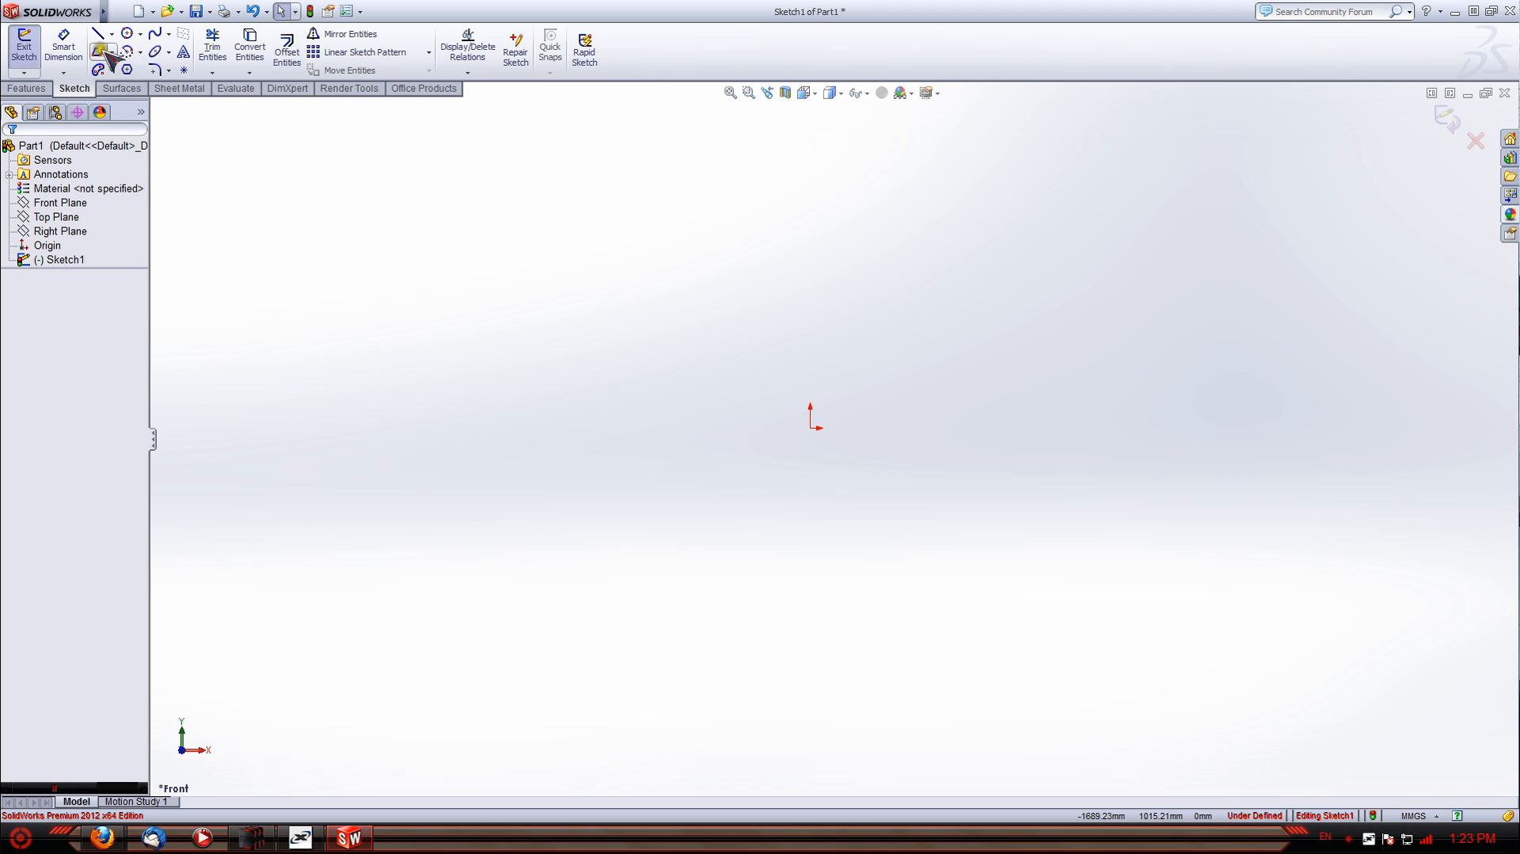
Sketch a parallelogram from the origin with a horizontal base about 664 mm long and a height of about 320 mm
left_click(102, 53)
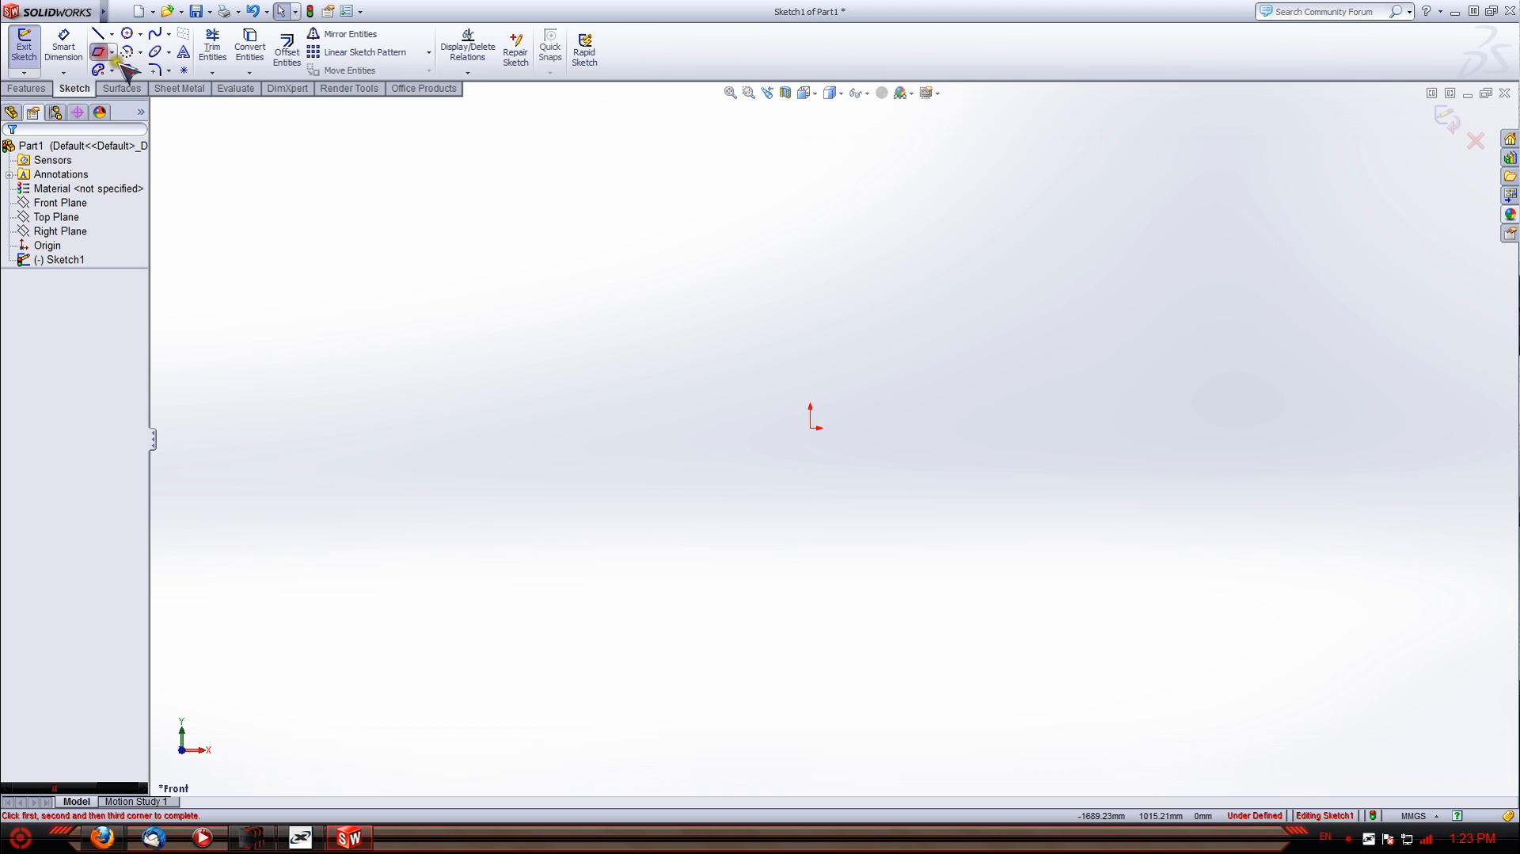
left_click(809, 427)
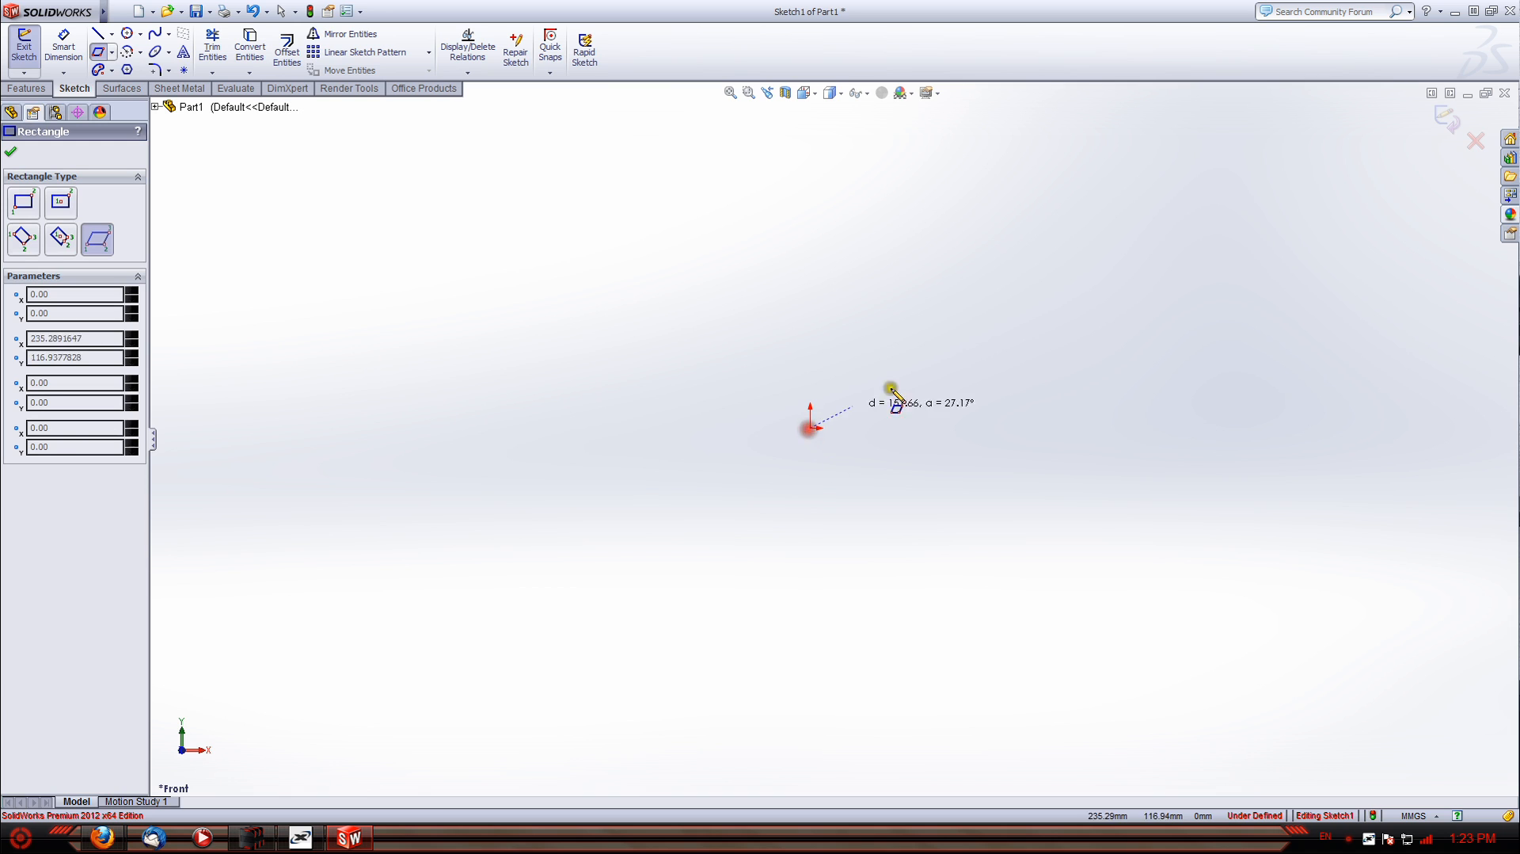
left_click(1020, 429)
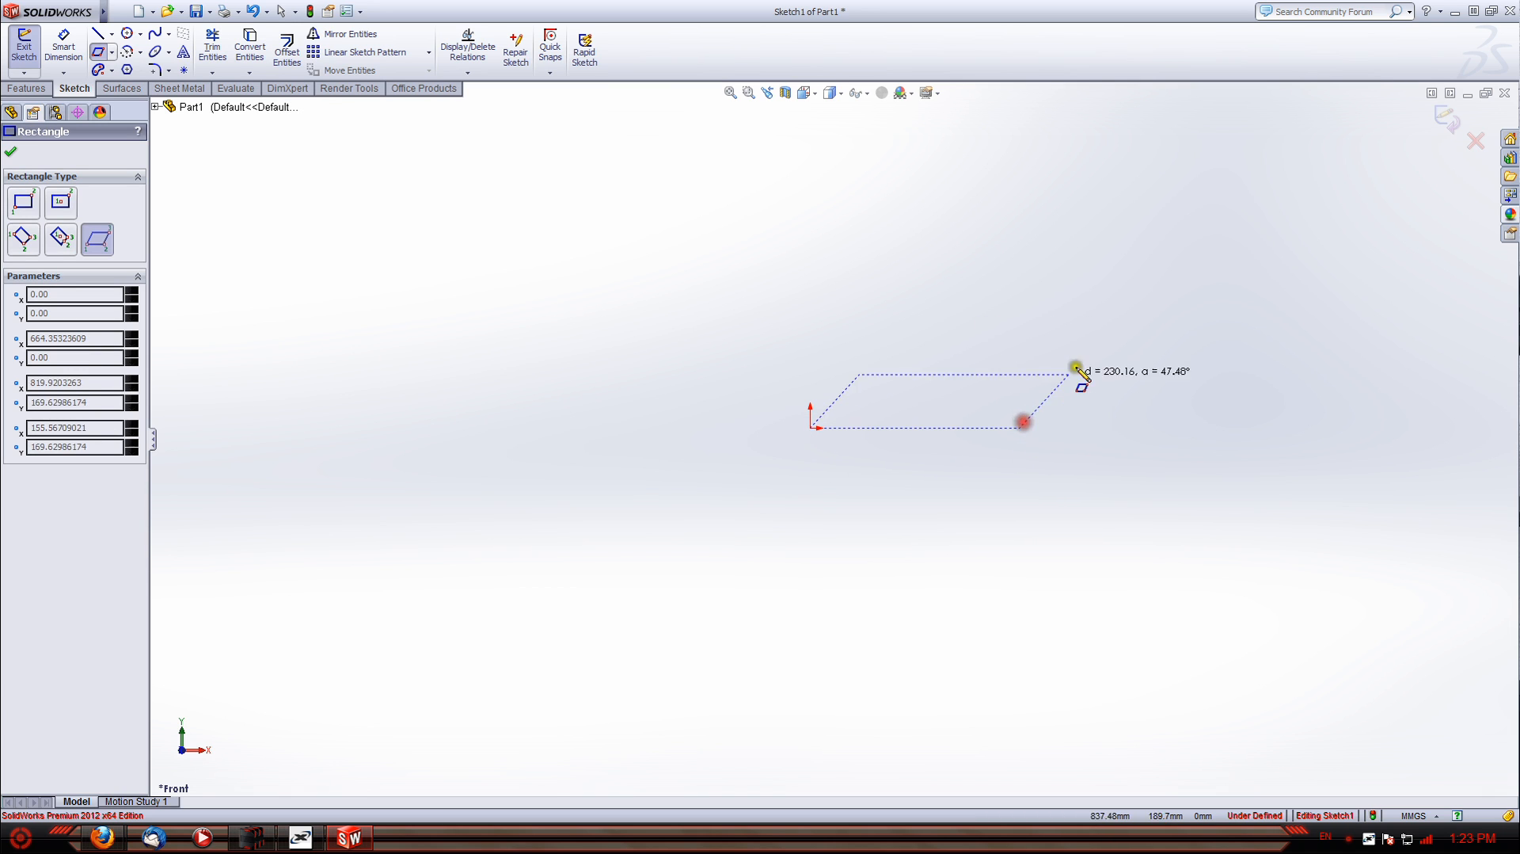
left_click(1097, 319)
scroll(985, 272, "down", 5)
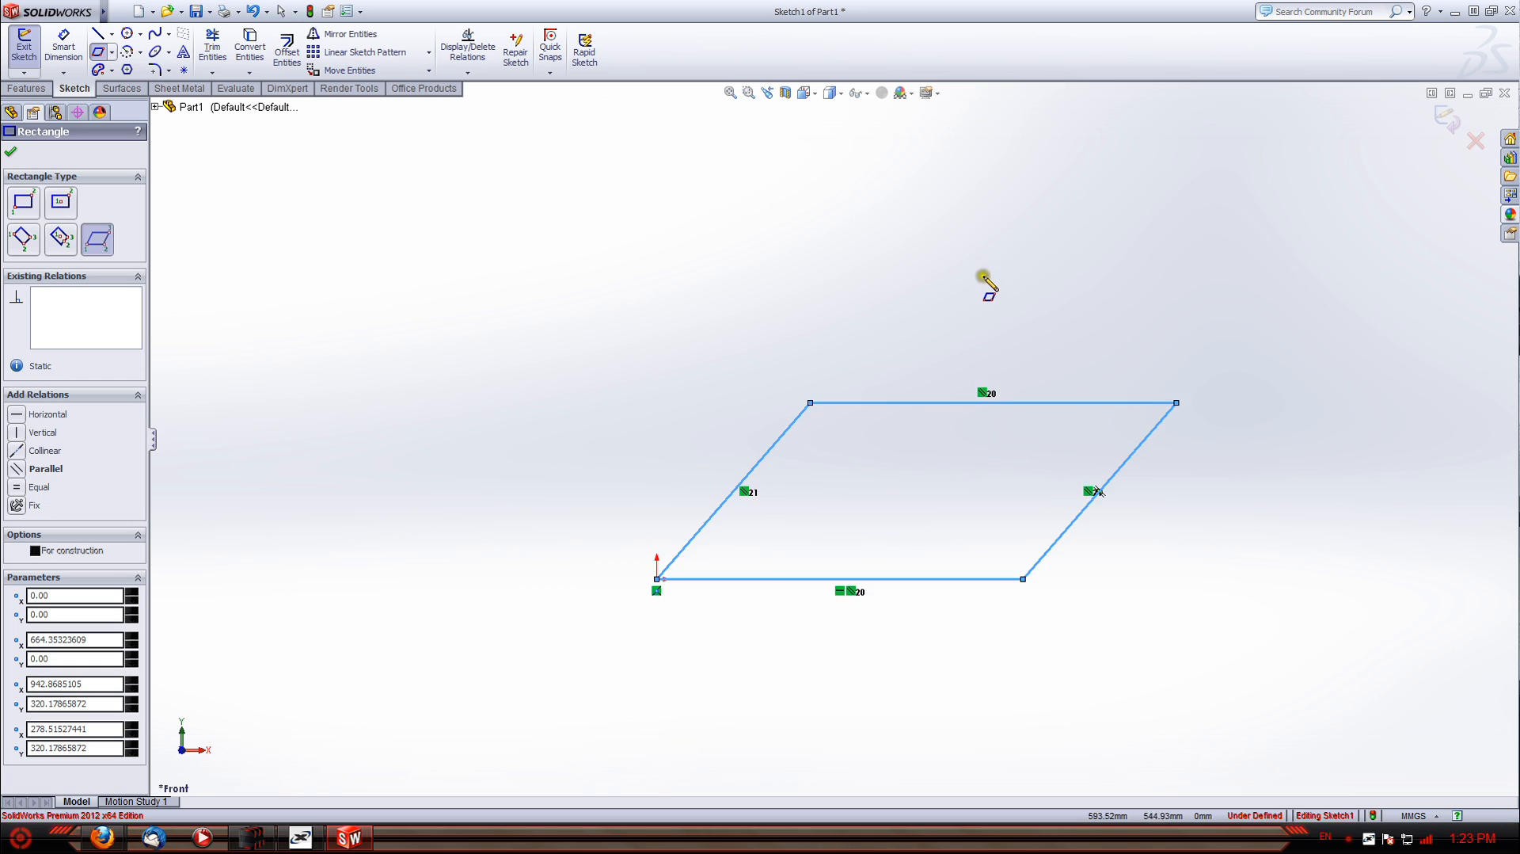
Extrude the parallelogram as a blind boss, trying a 50 mm depth before accepting a larger one
left_click(27, 88)
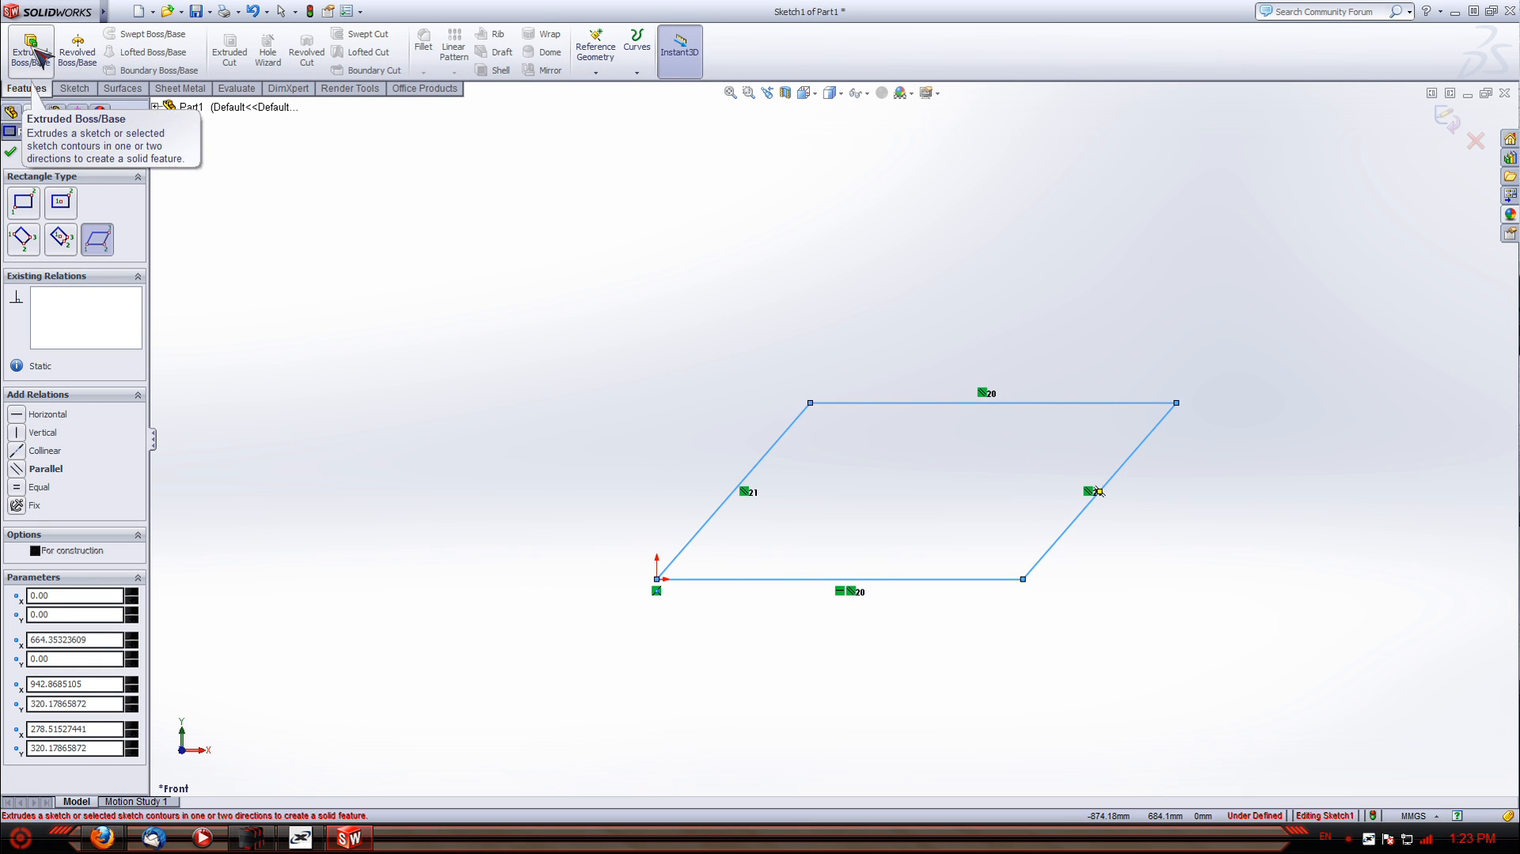
left_click(35, 57)
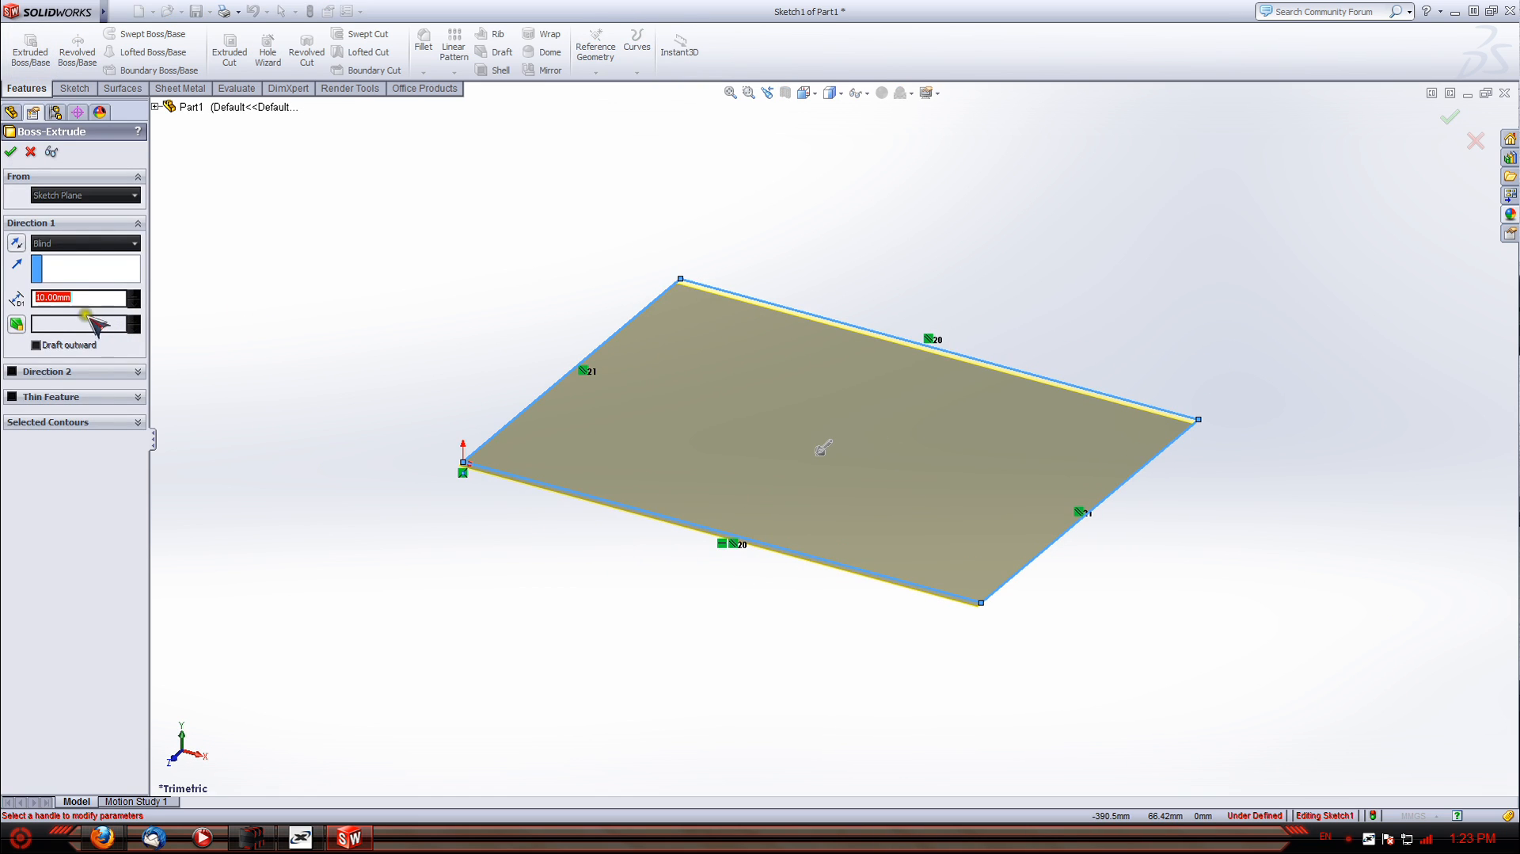
type("50")
key("Return")
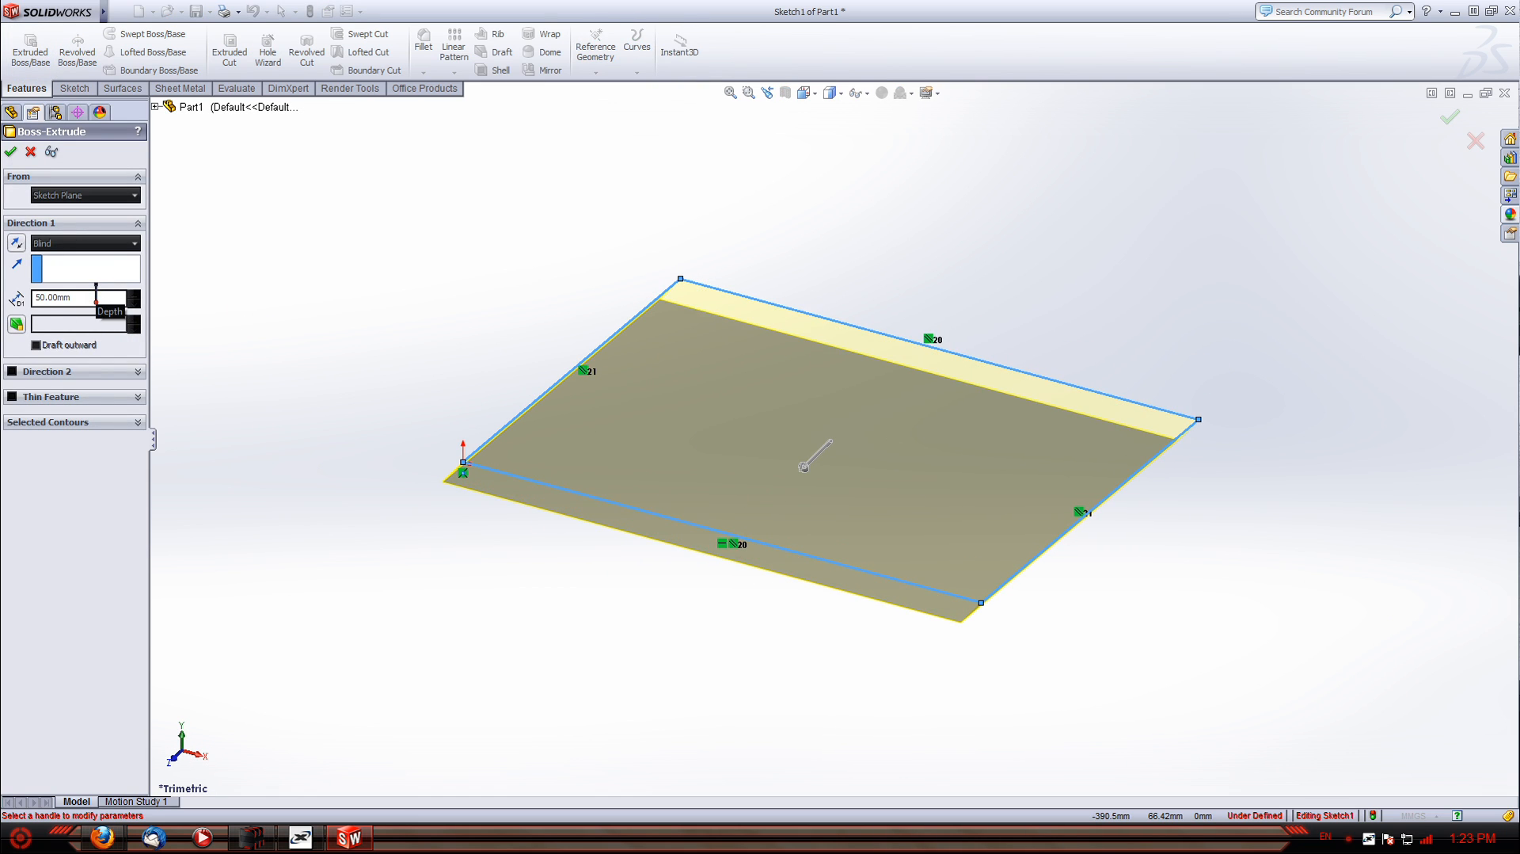
left_click_drag(96, 293, 40, 297)
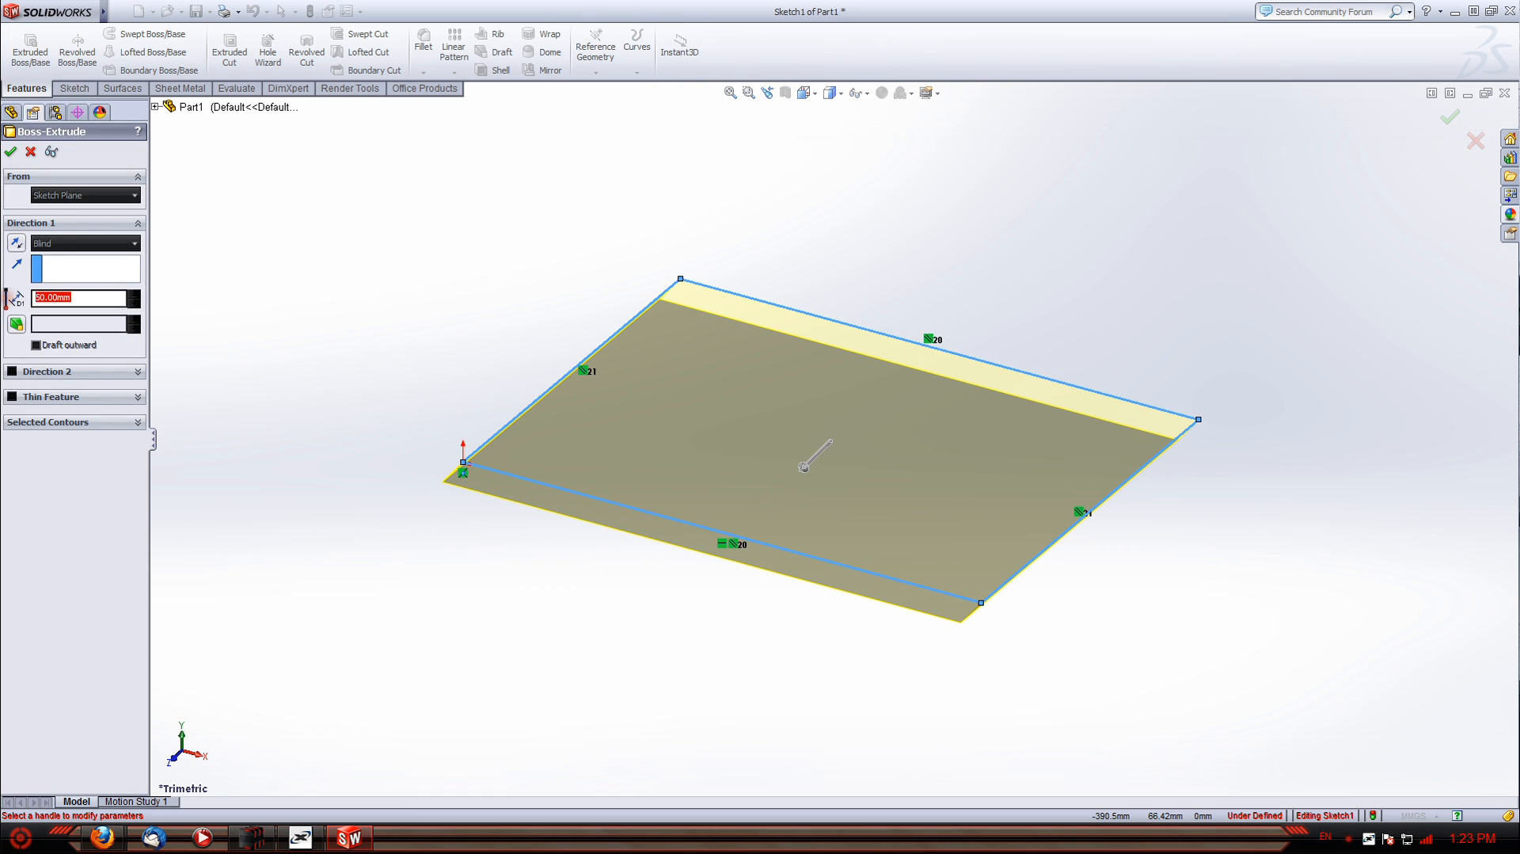
left_click(11, 152)
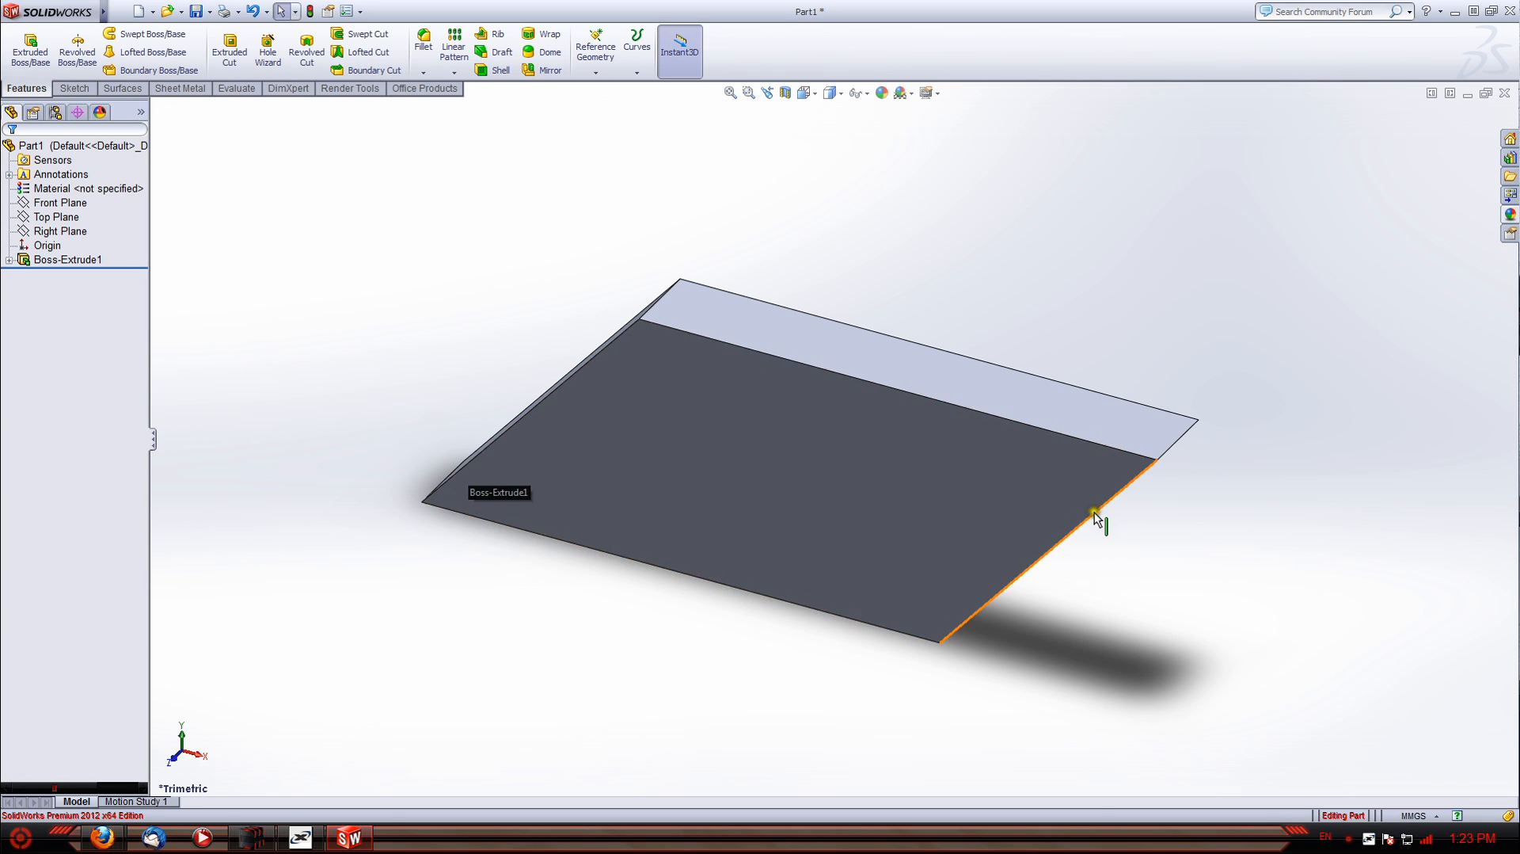
Start a new sketch on the front face of the extruded parallelogram and orient the view to Front
left_click(83, 90)
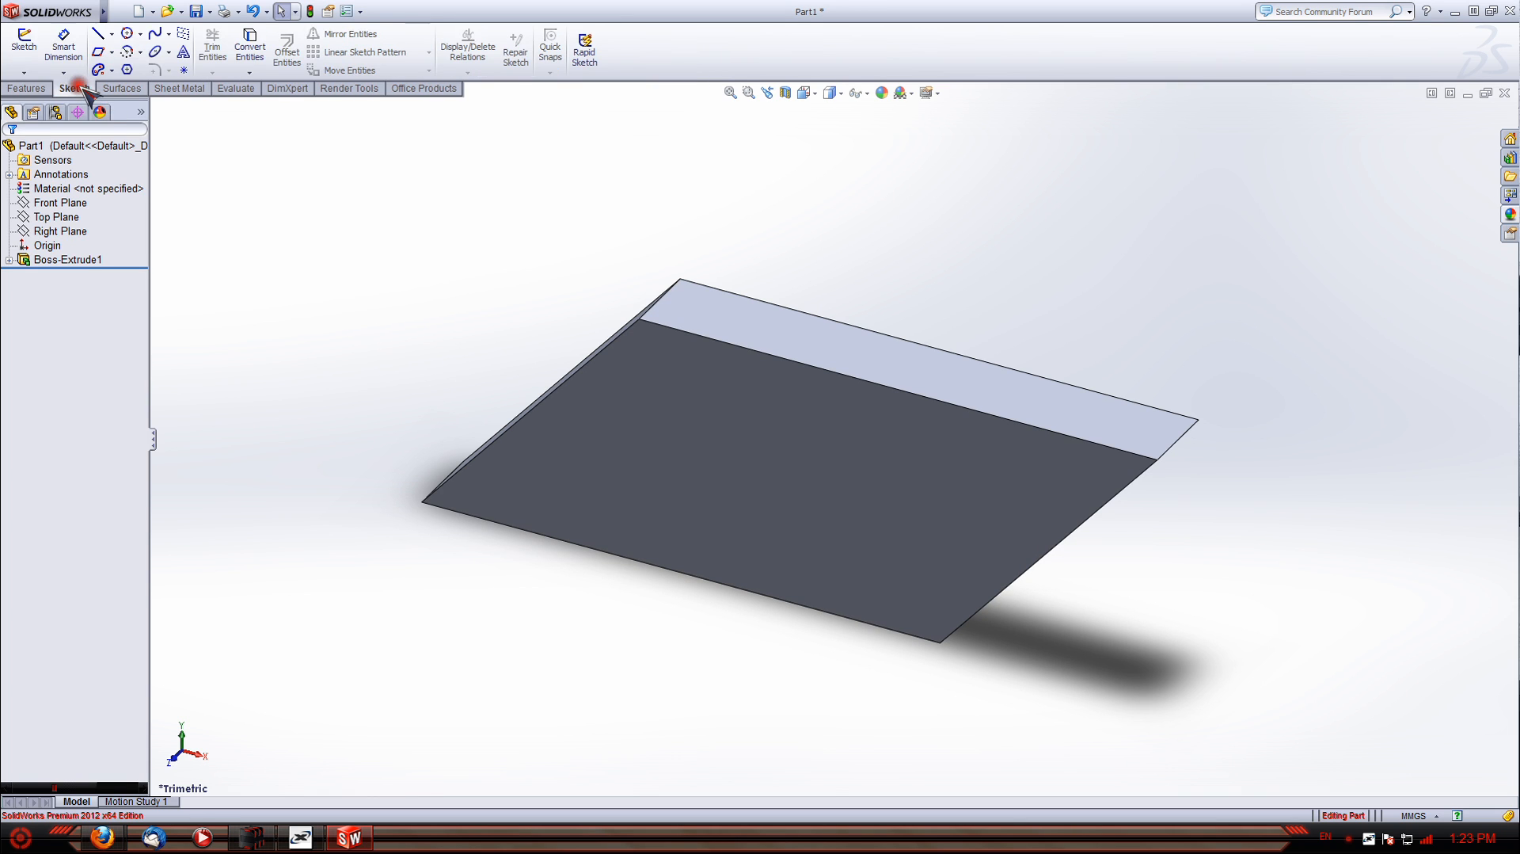
left_click(23, 42)
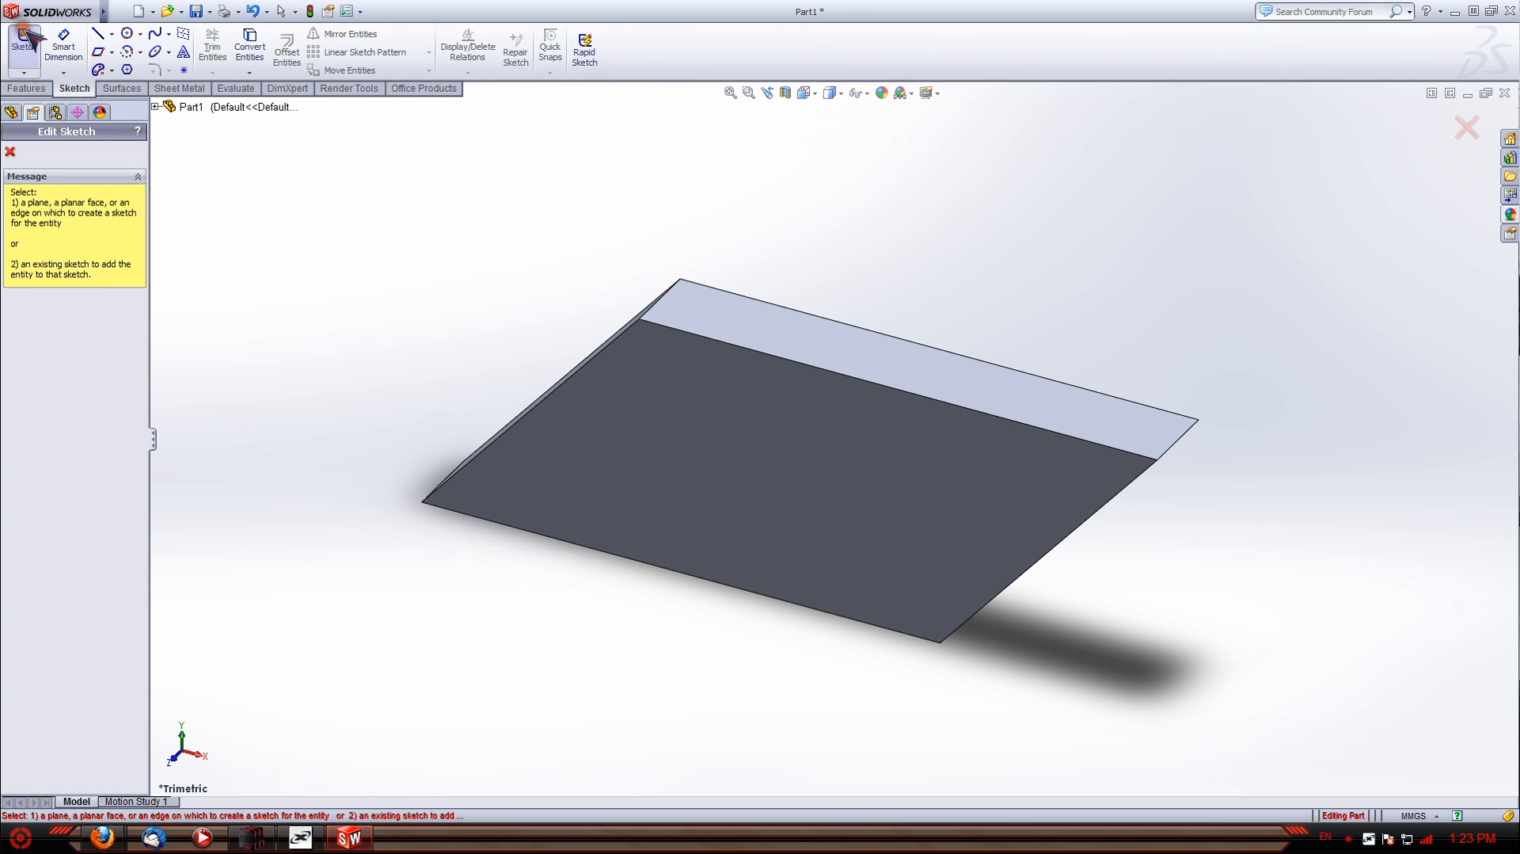
left_click(737, 431)
key("space")
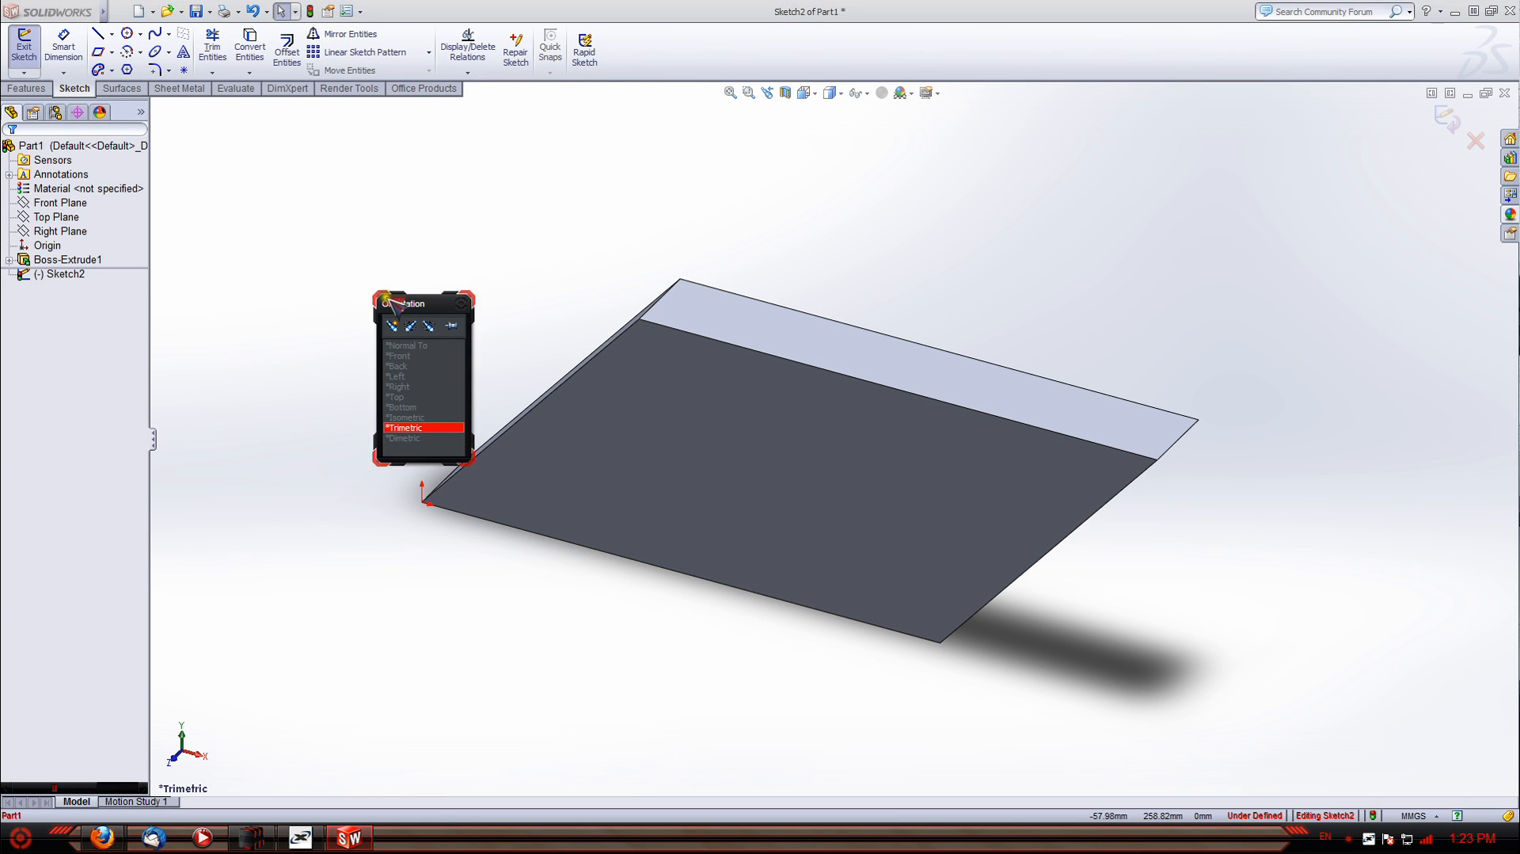
left_click(398, 356)
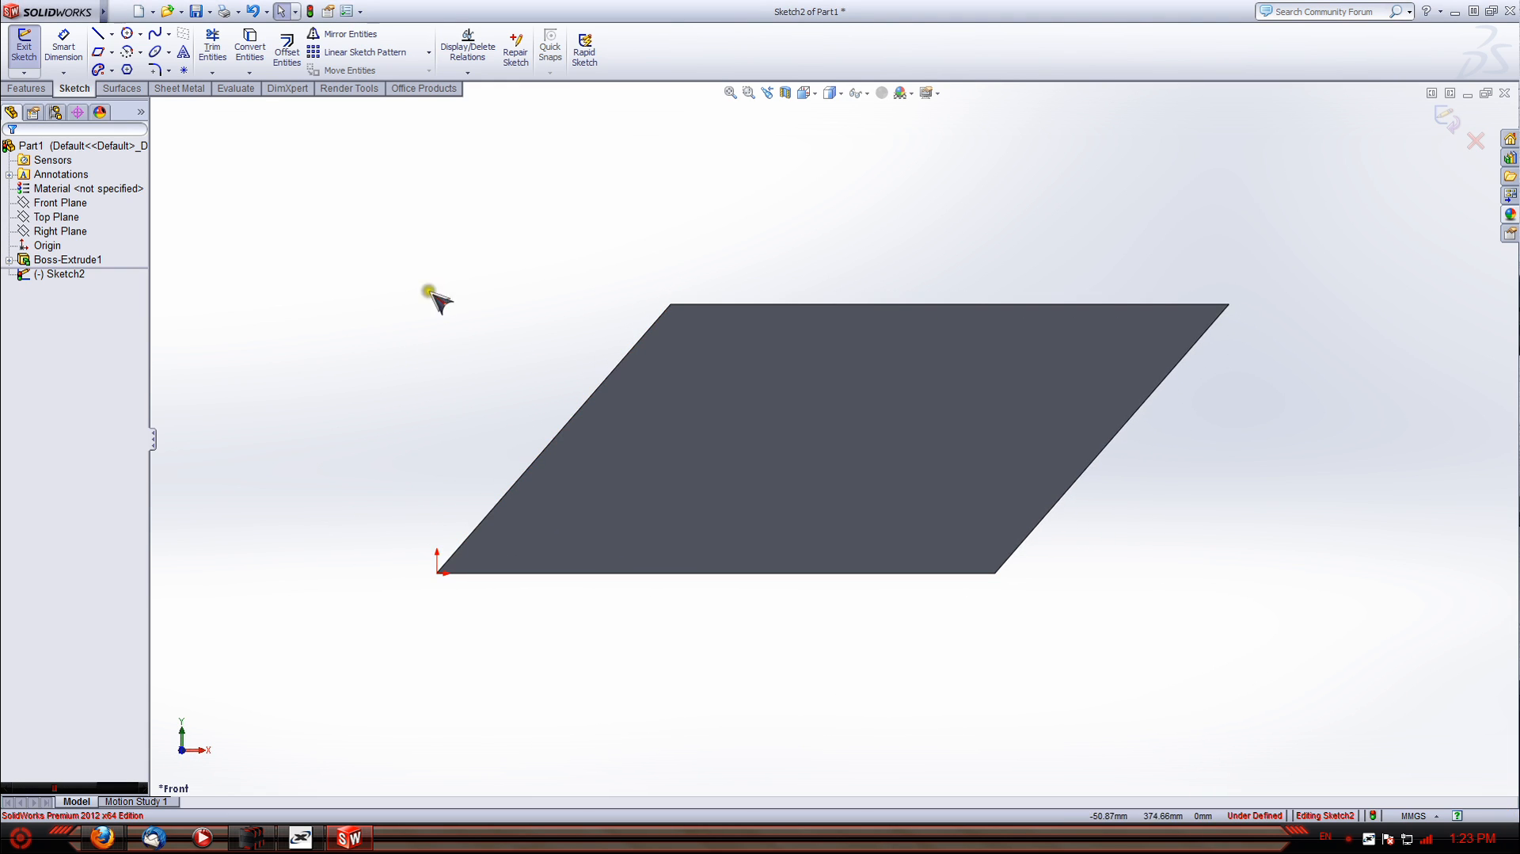
Convert the outline of the parallelogram's front face into sketch entities
left_click(252, 49)
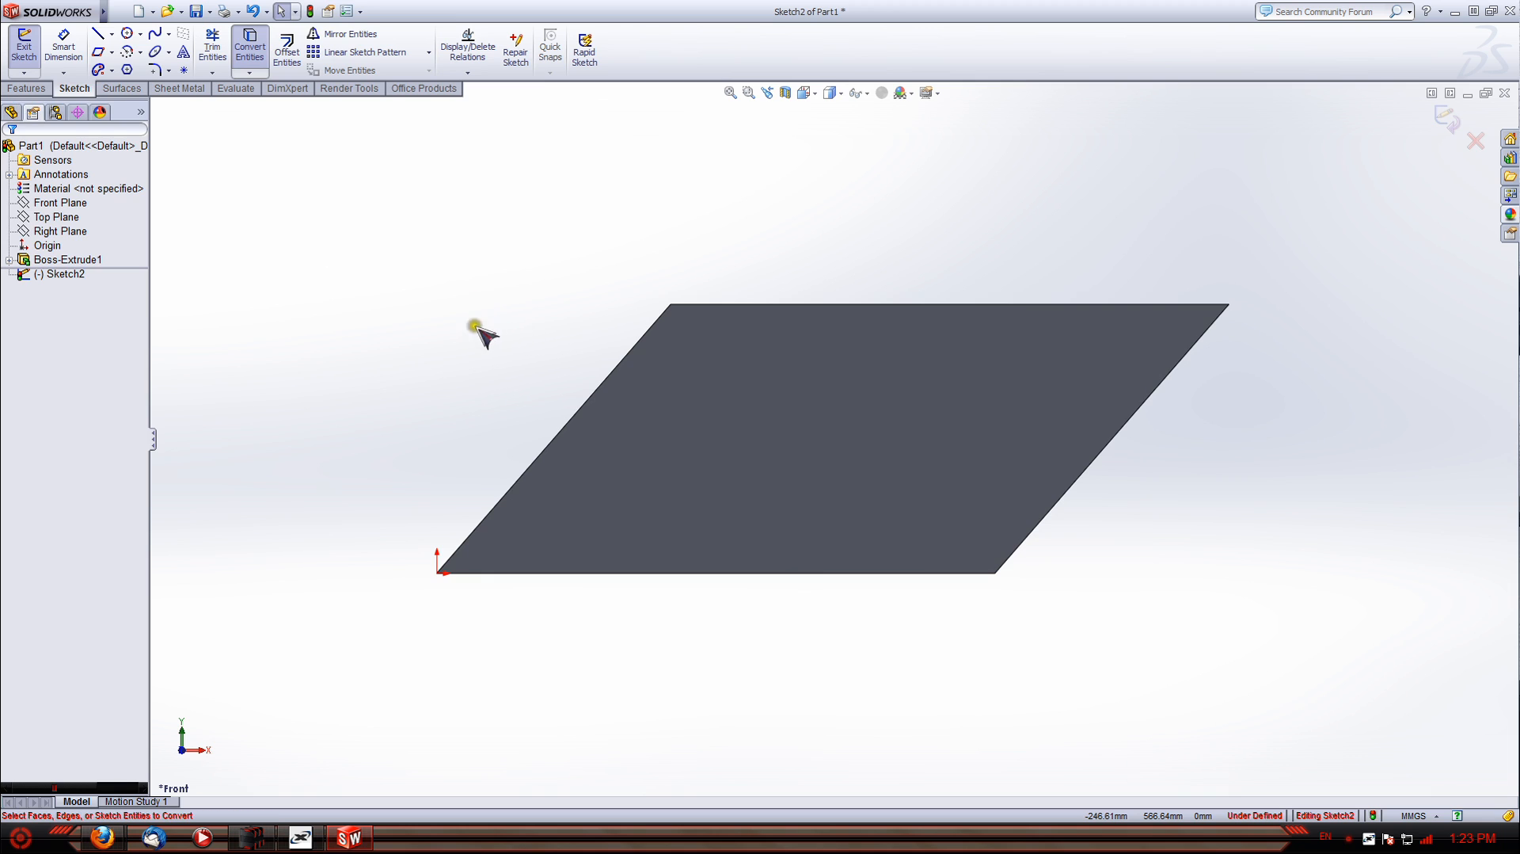
left_click(786, 434)
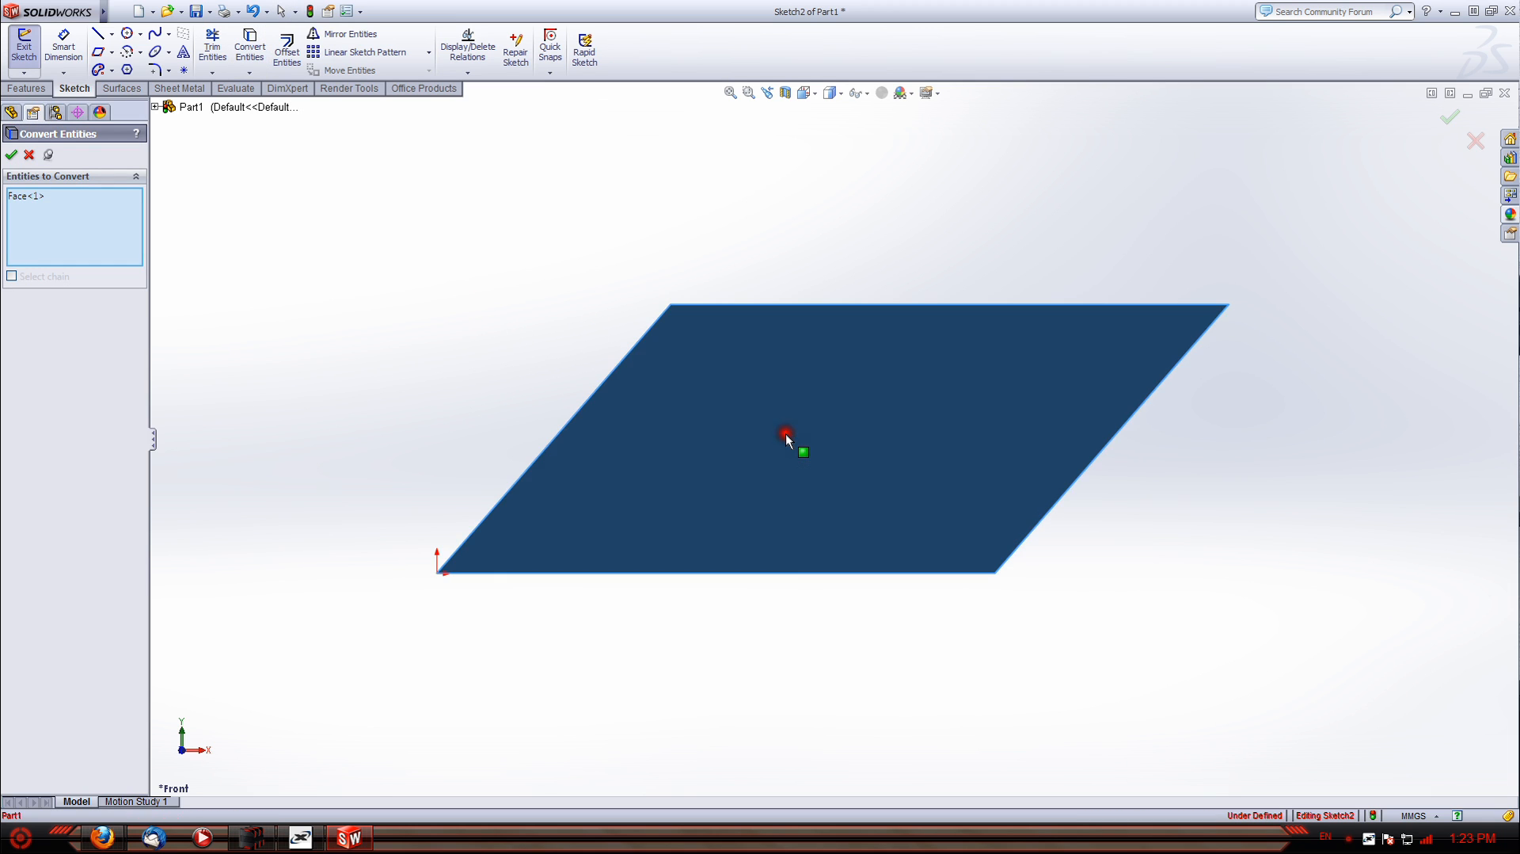
left_click(11, 156)
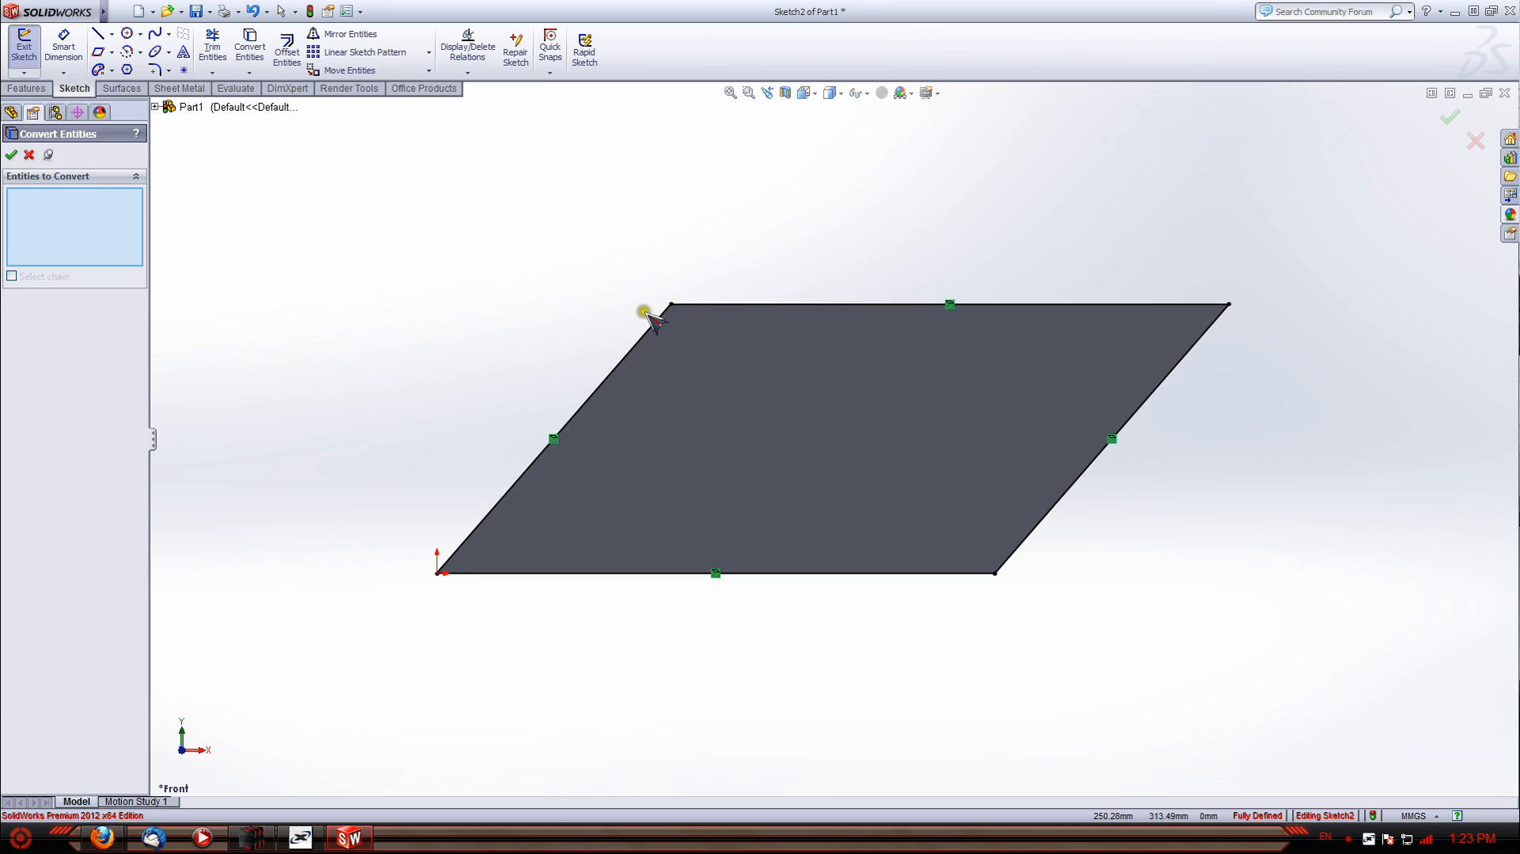
Sketch two connected lines forming a peak across the face between its slanted edges, the second about 232 mm long
left_click(97, 34)
left_click(524, 473)
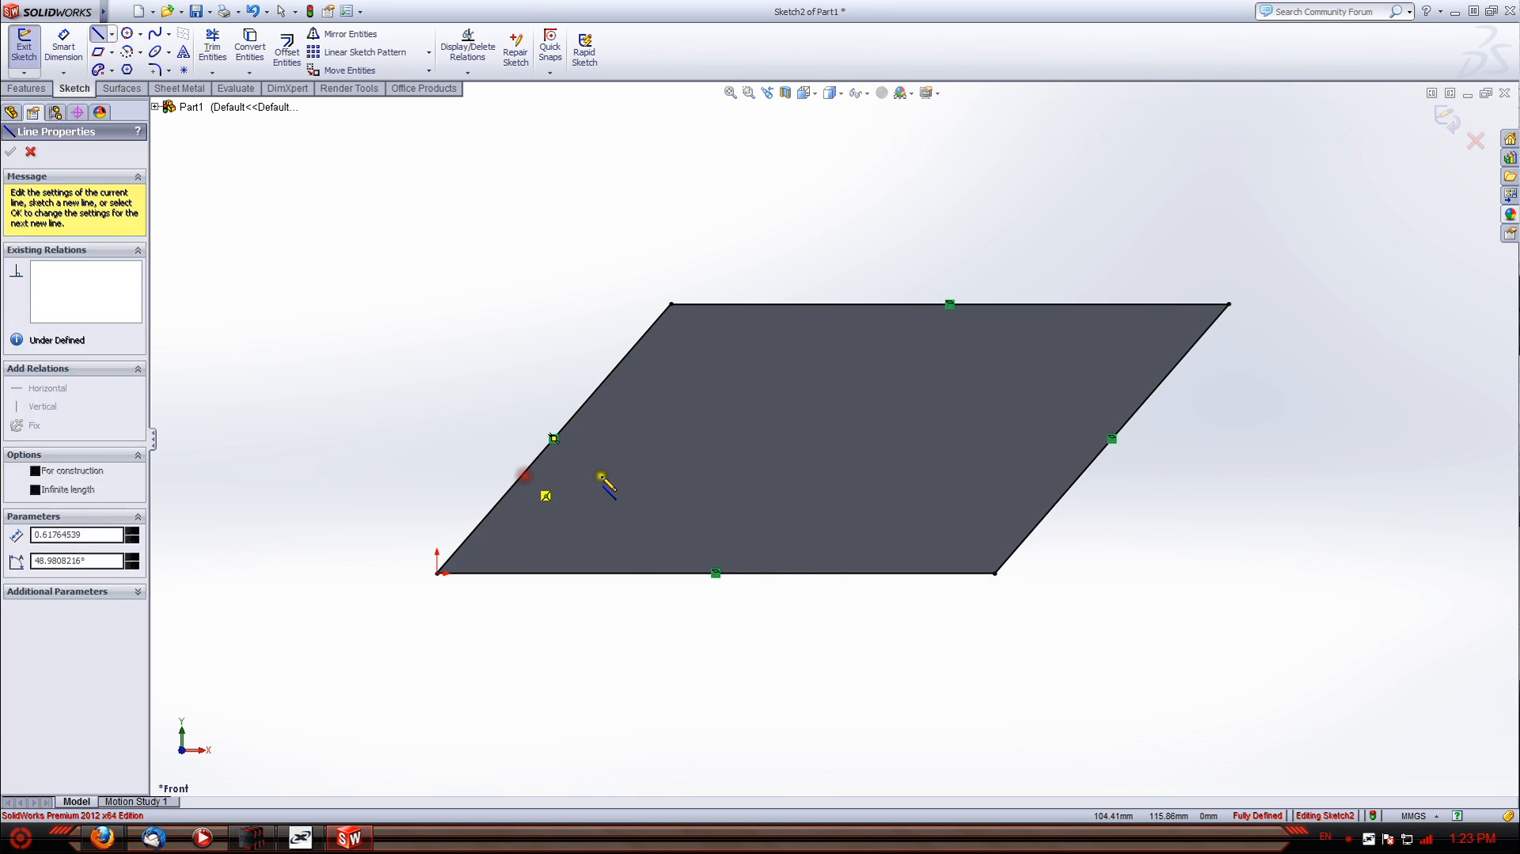
left_click(882, 412)
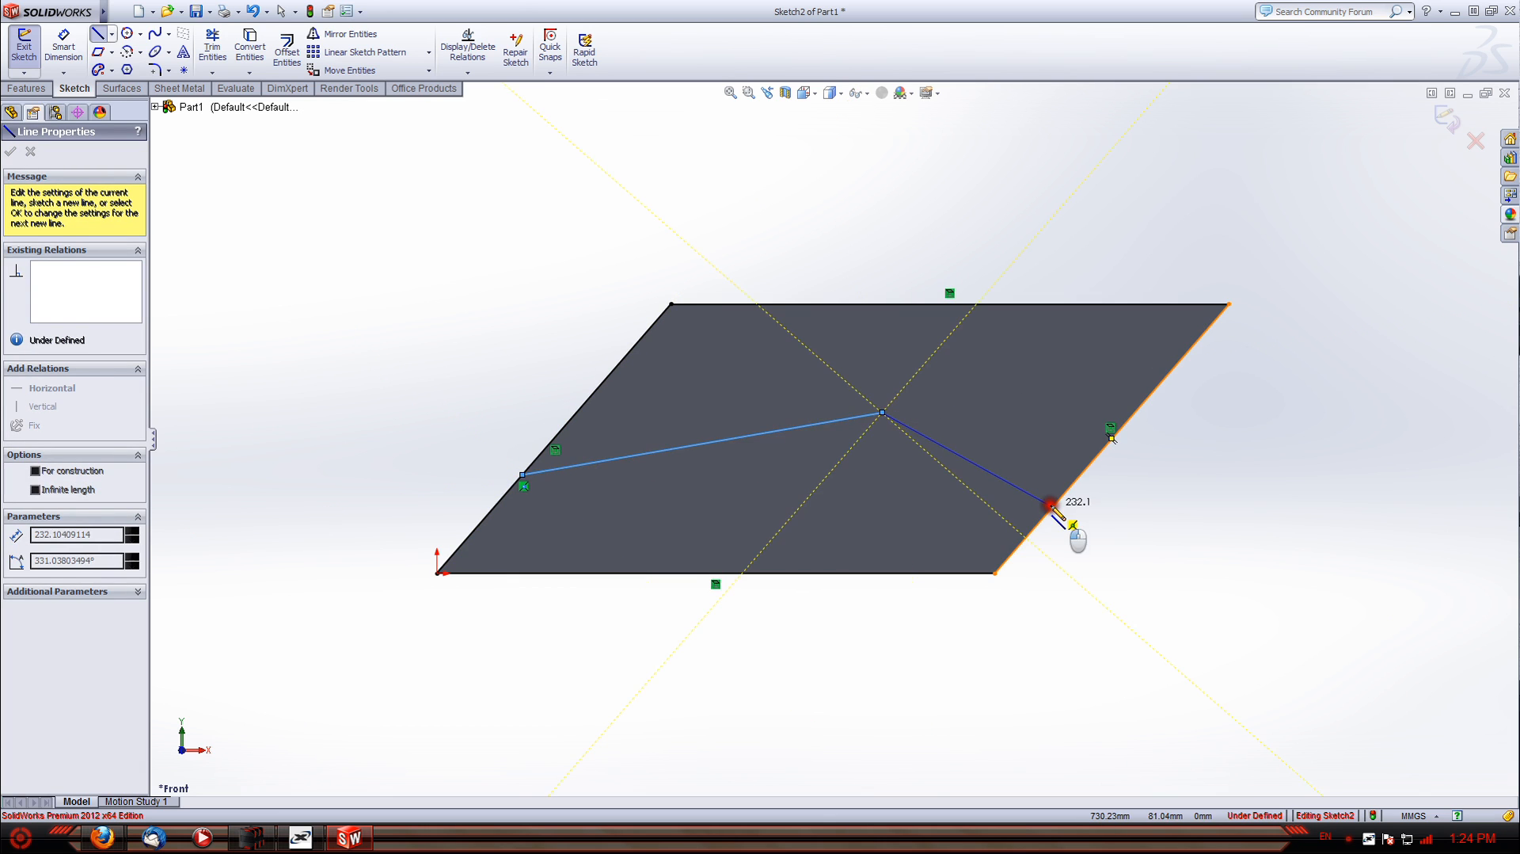
left_click(1052, 505)
key("Escape")
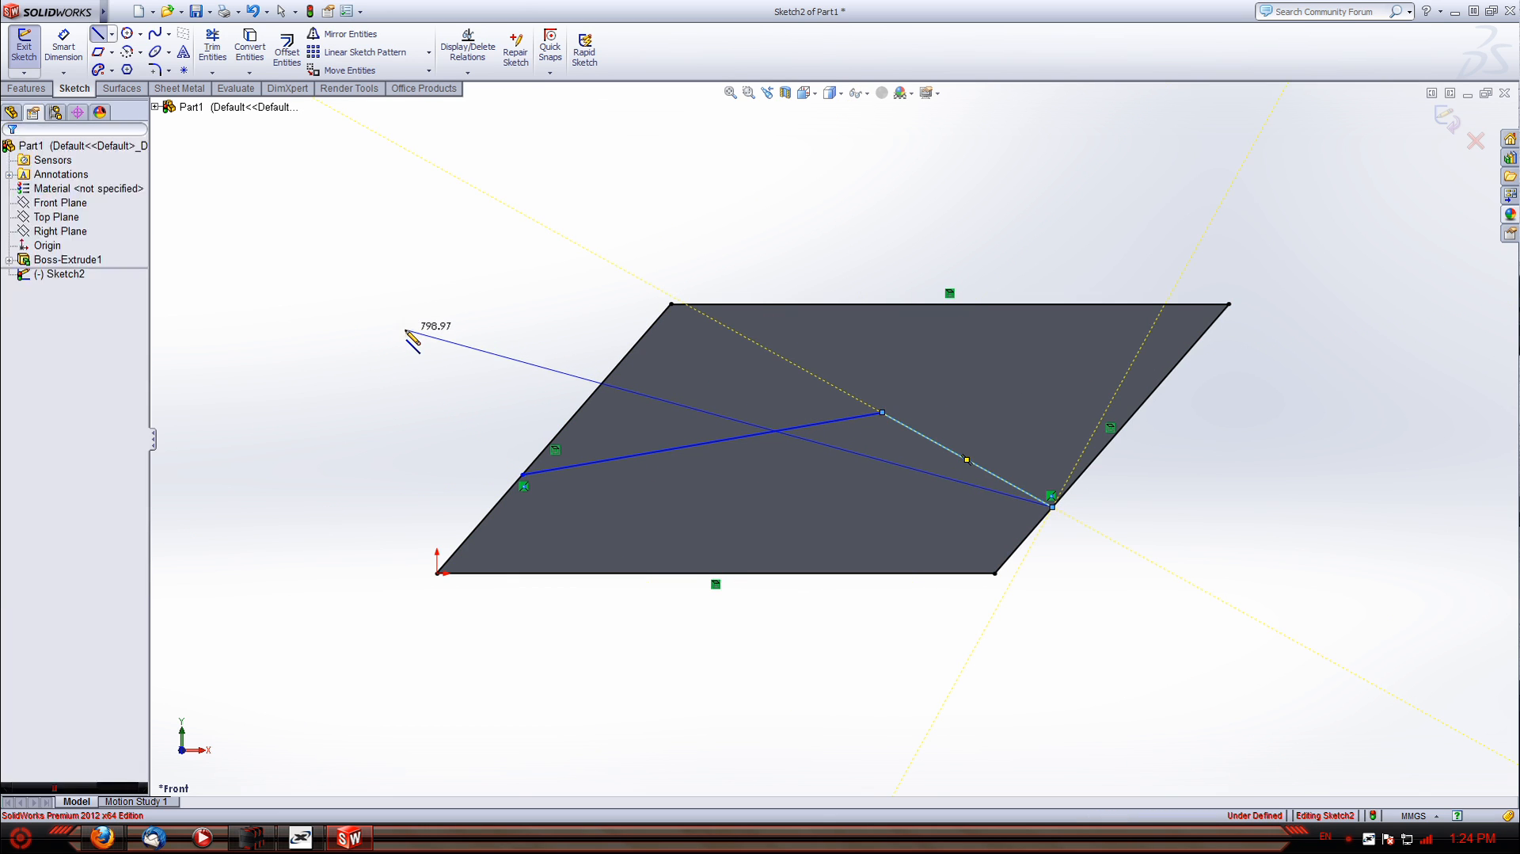
Power trim the converted outline above the two connected lines, leaving a closed profile on the lower part of the face
left_click(213, 46)
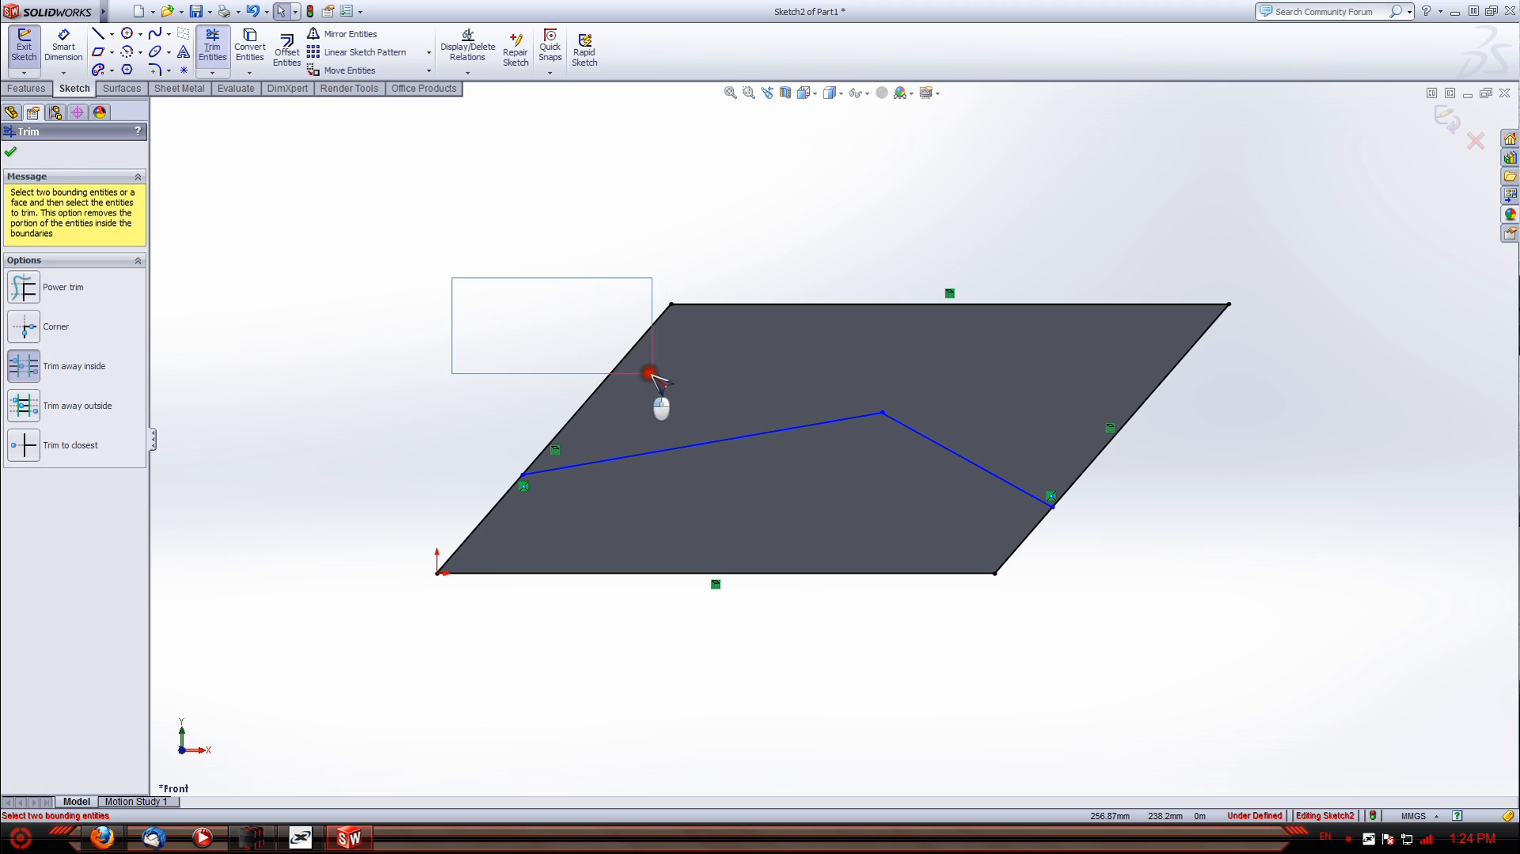
left_click(24, 286)
mouse_move(513, 331)
left_mouse_down()
mouse_move(633, 395)
mouse_move(986, 204)
mouse_move(1188, 451)
left_mouse_up()
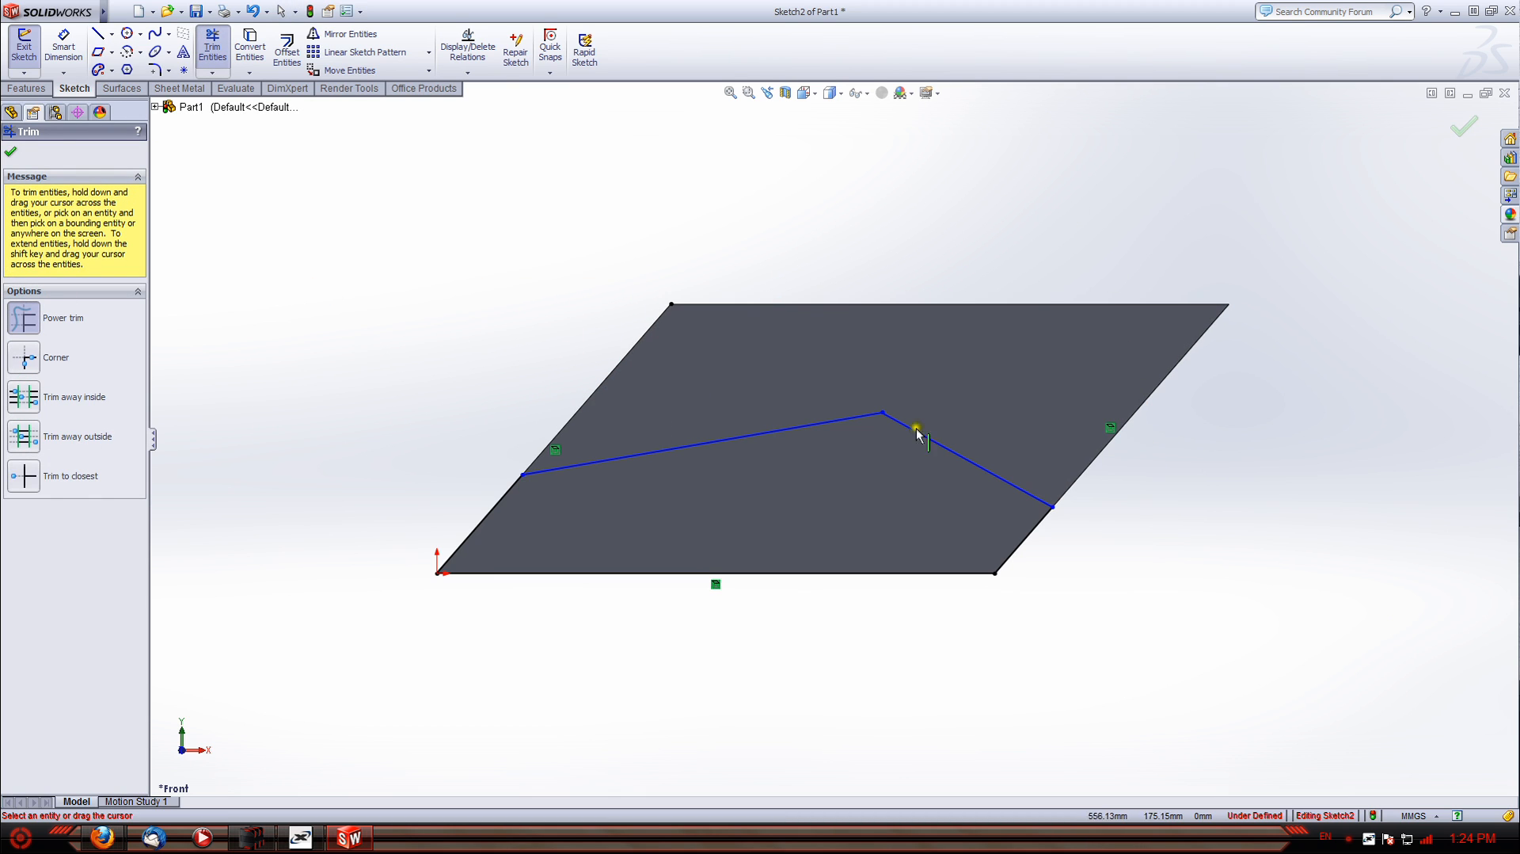
Cut-extrude the lower closed profile as a blind cut 50 mm deep
left_click(27, 87)
left_click(230, 52)
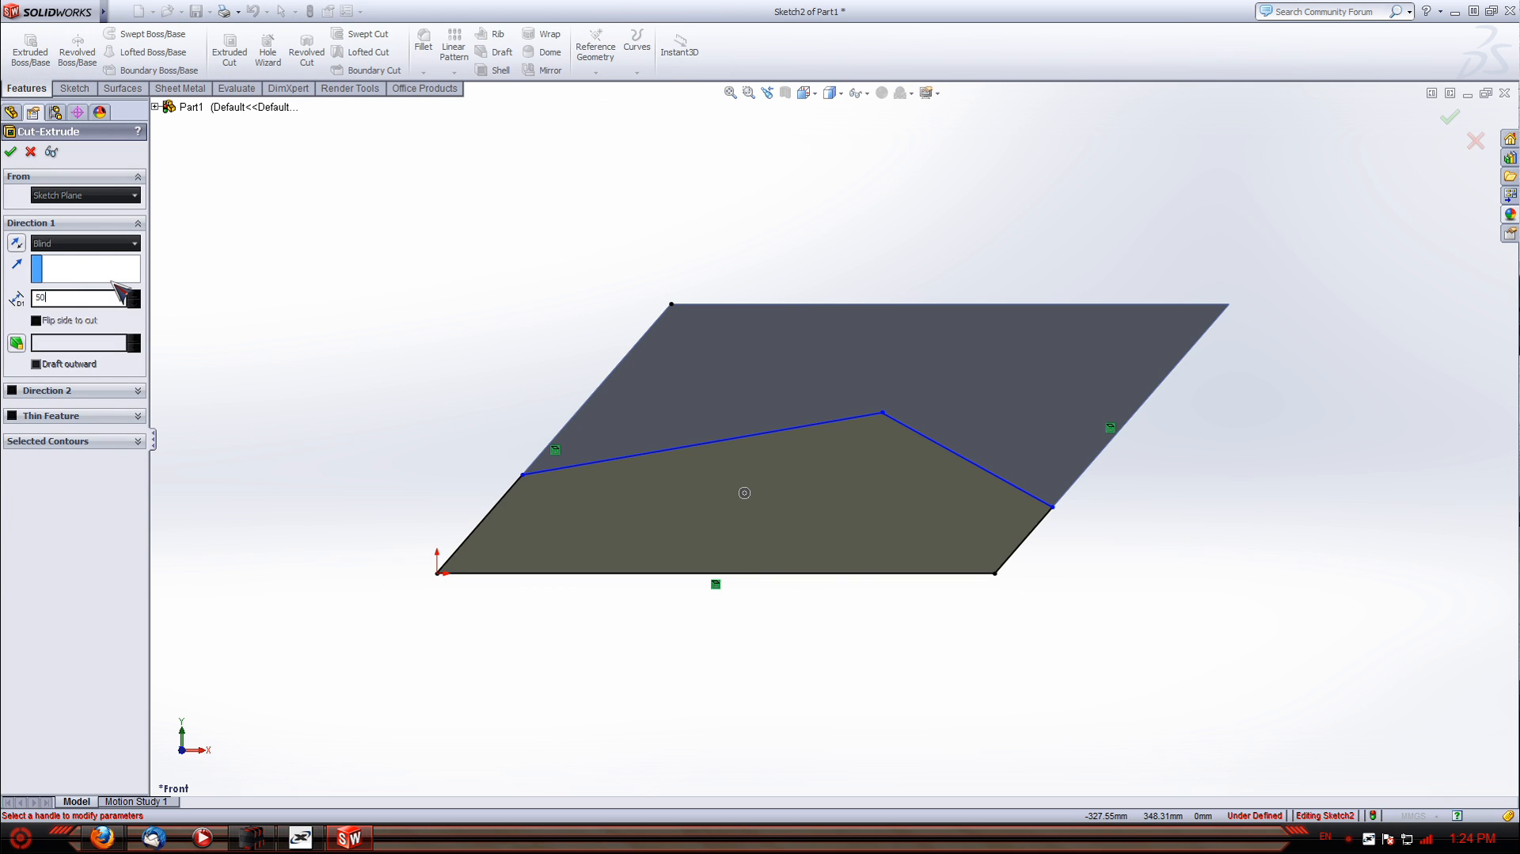
left_click(11, 152)
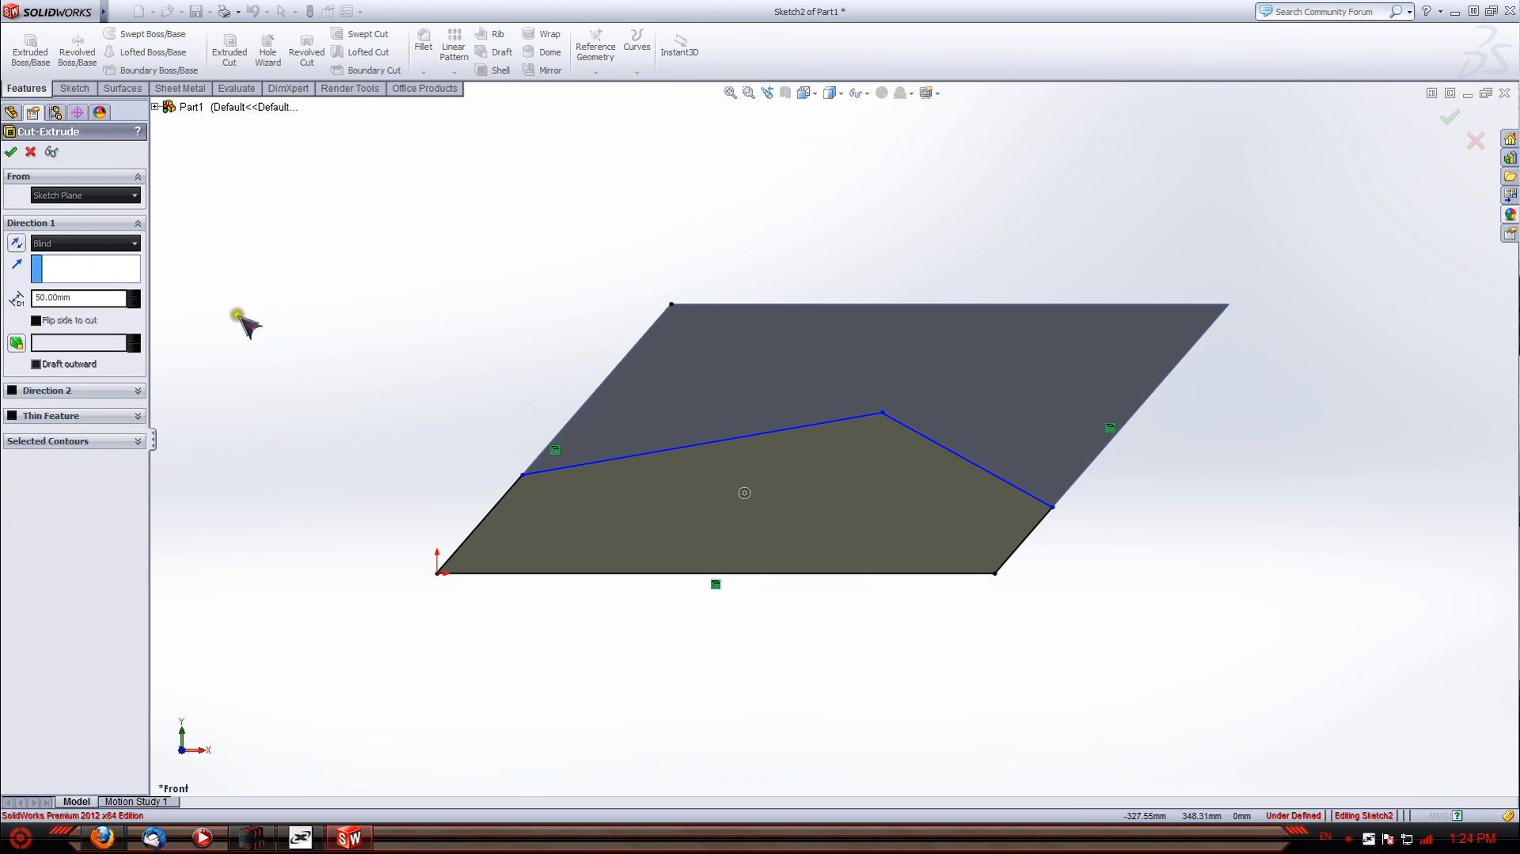
left_click(314, 308)
middle_click_drag(367, 339, 359, 486)
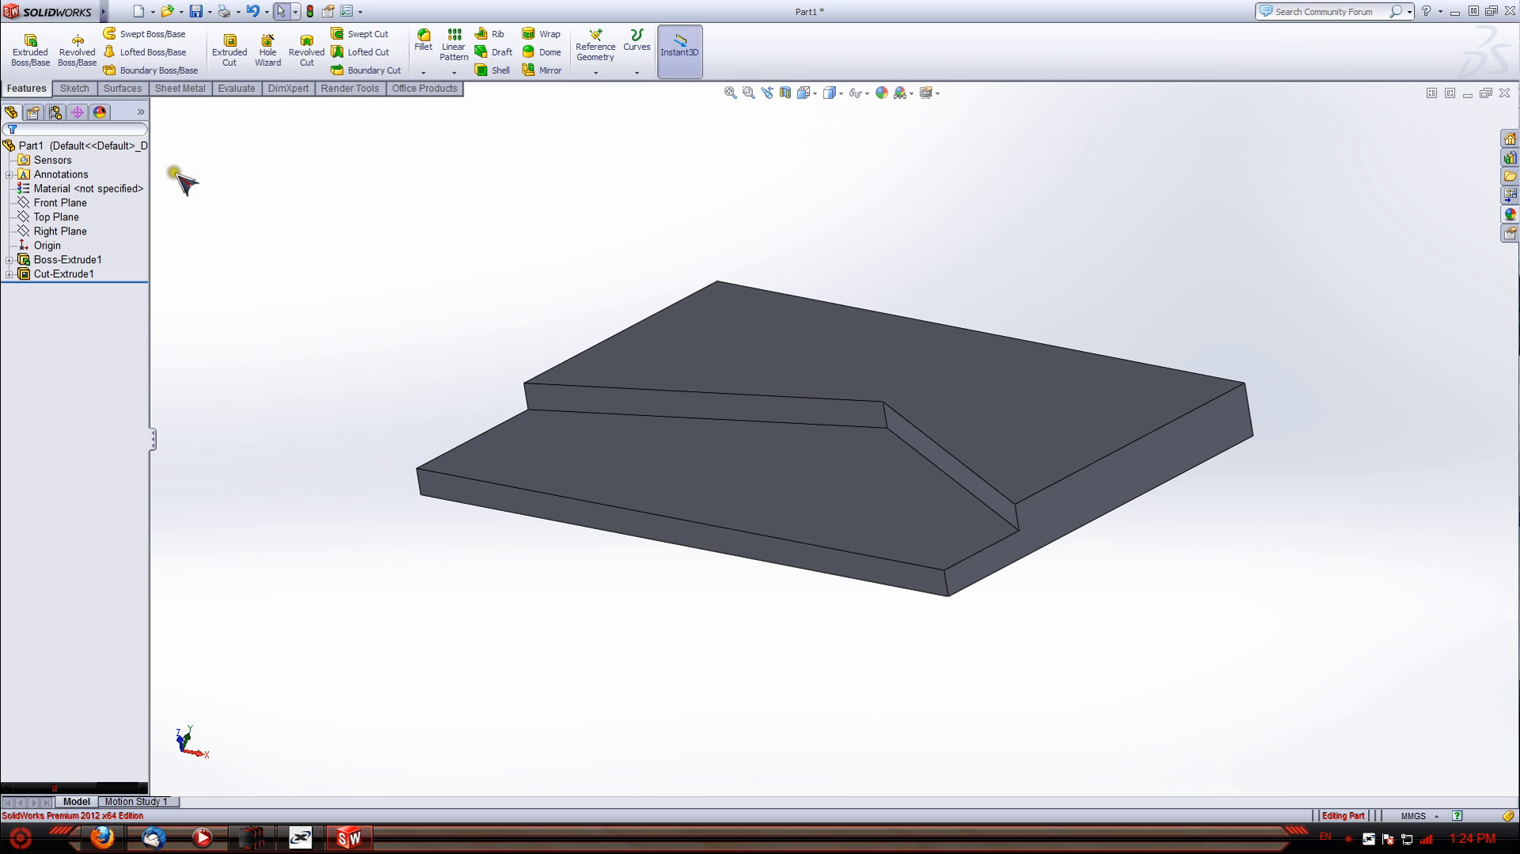
Start a new sketch on the raised face above the cut and orient the view to Front
left_click(76, 88)
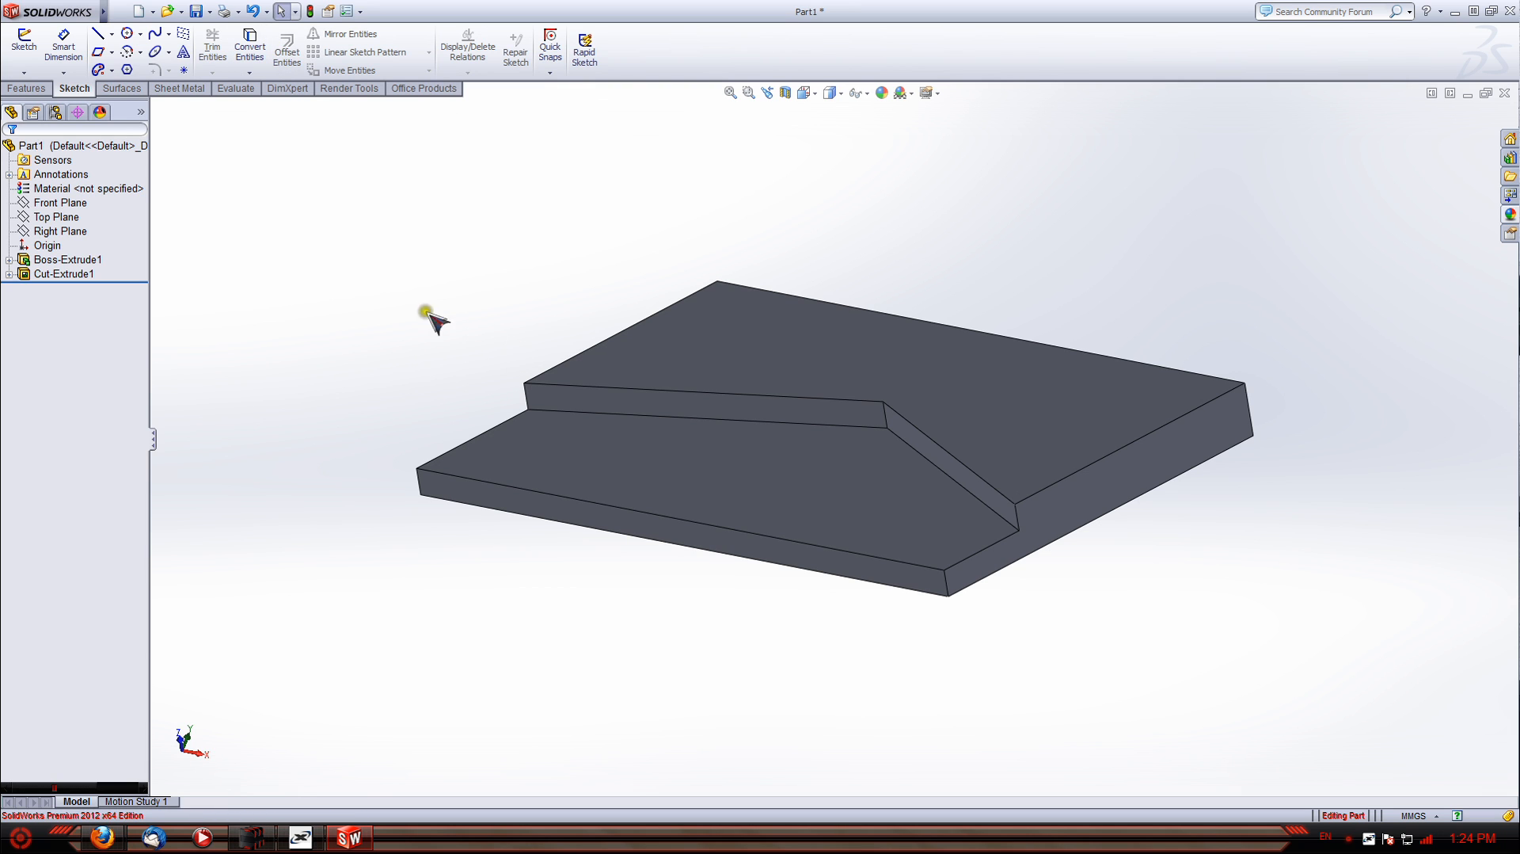
left_click(24, 44)
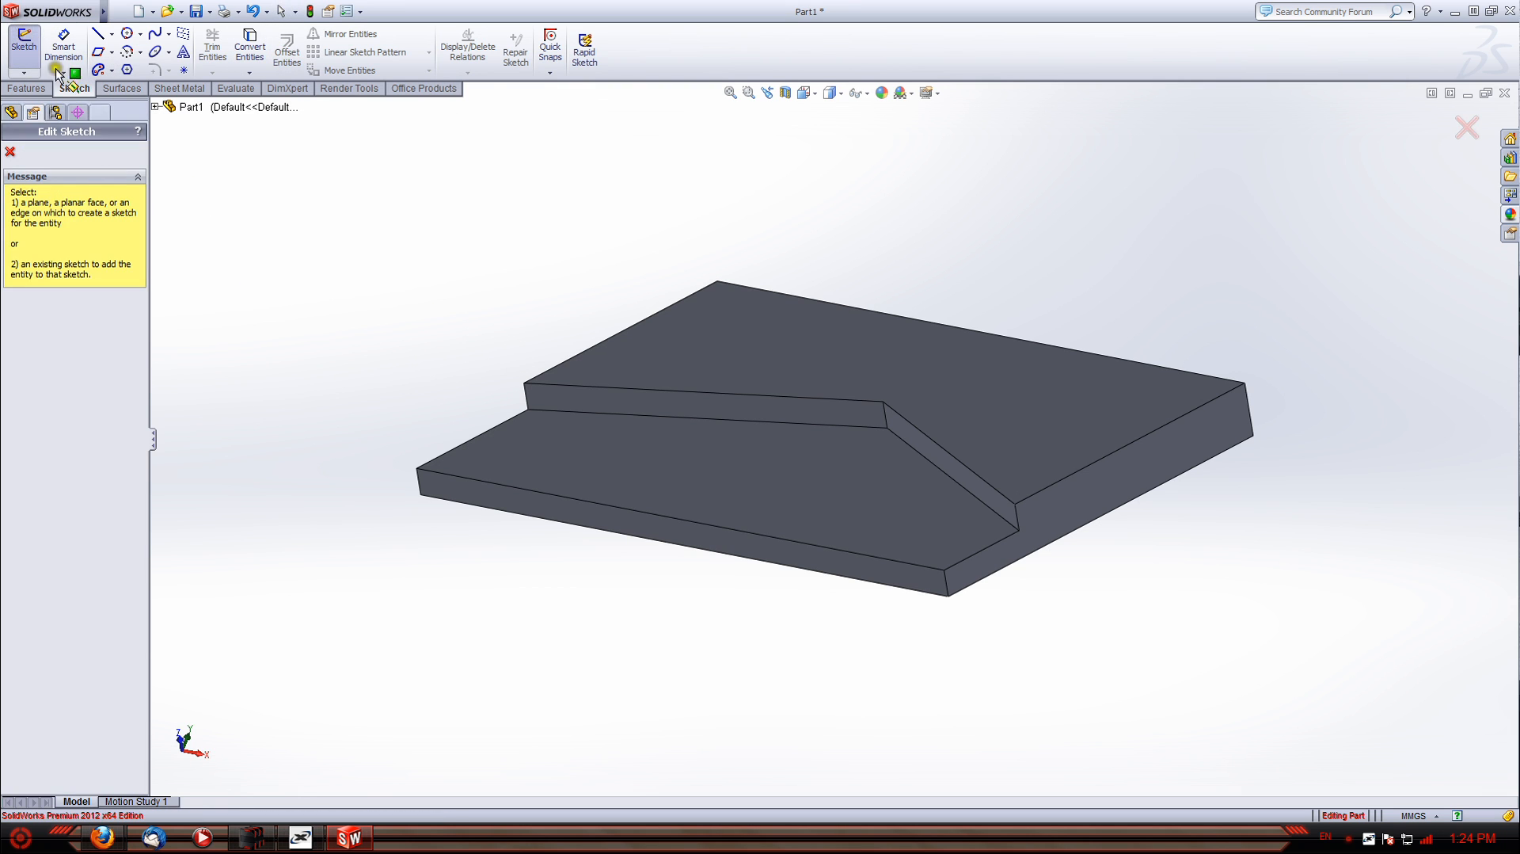
left_click(818, 348)
key("space")
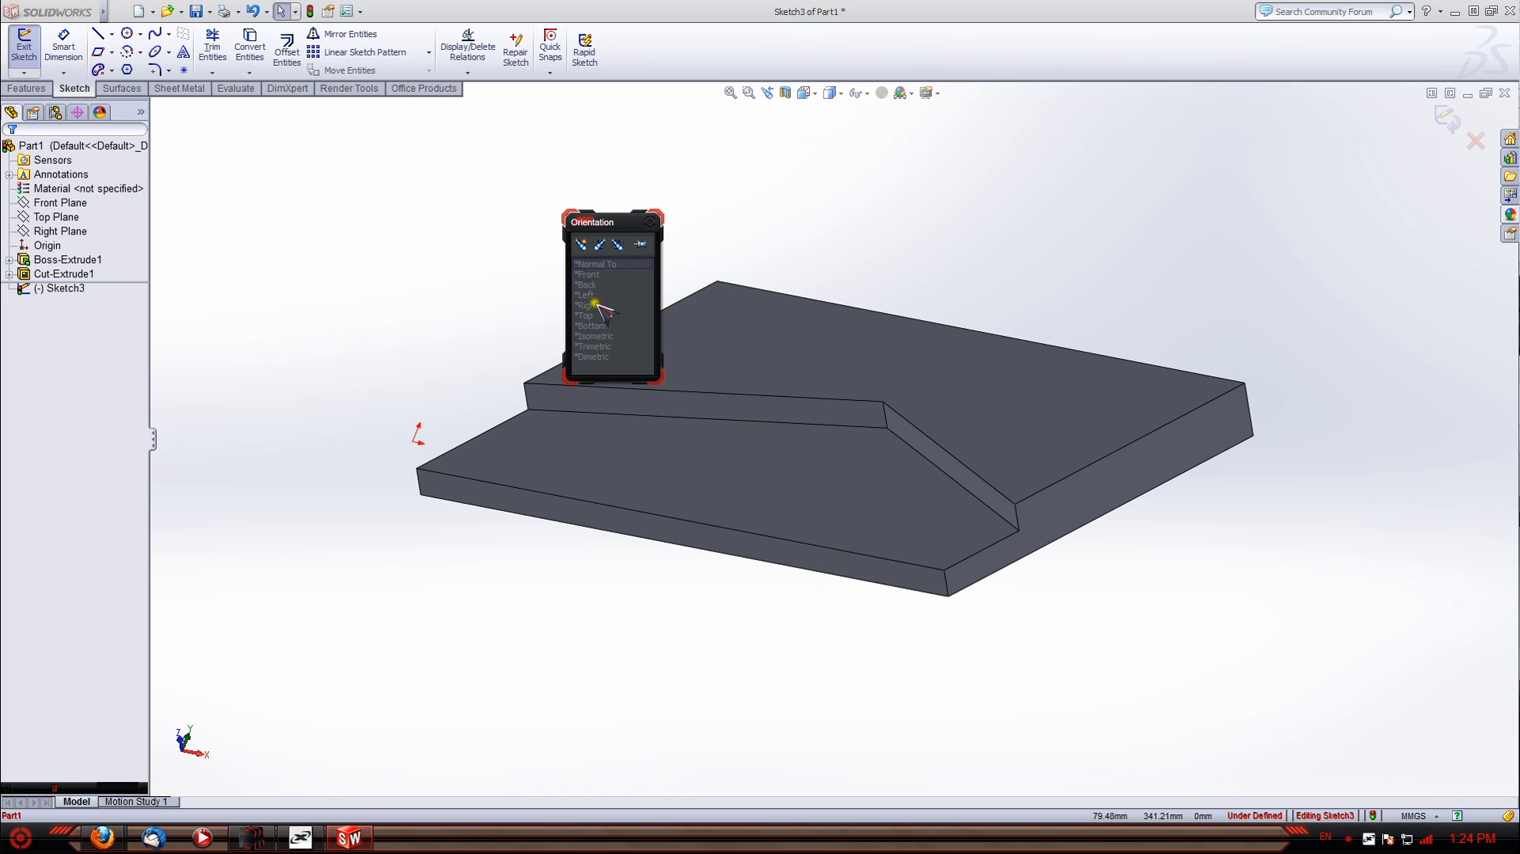
left_click(583, 273)
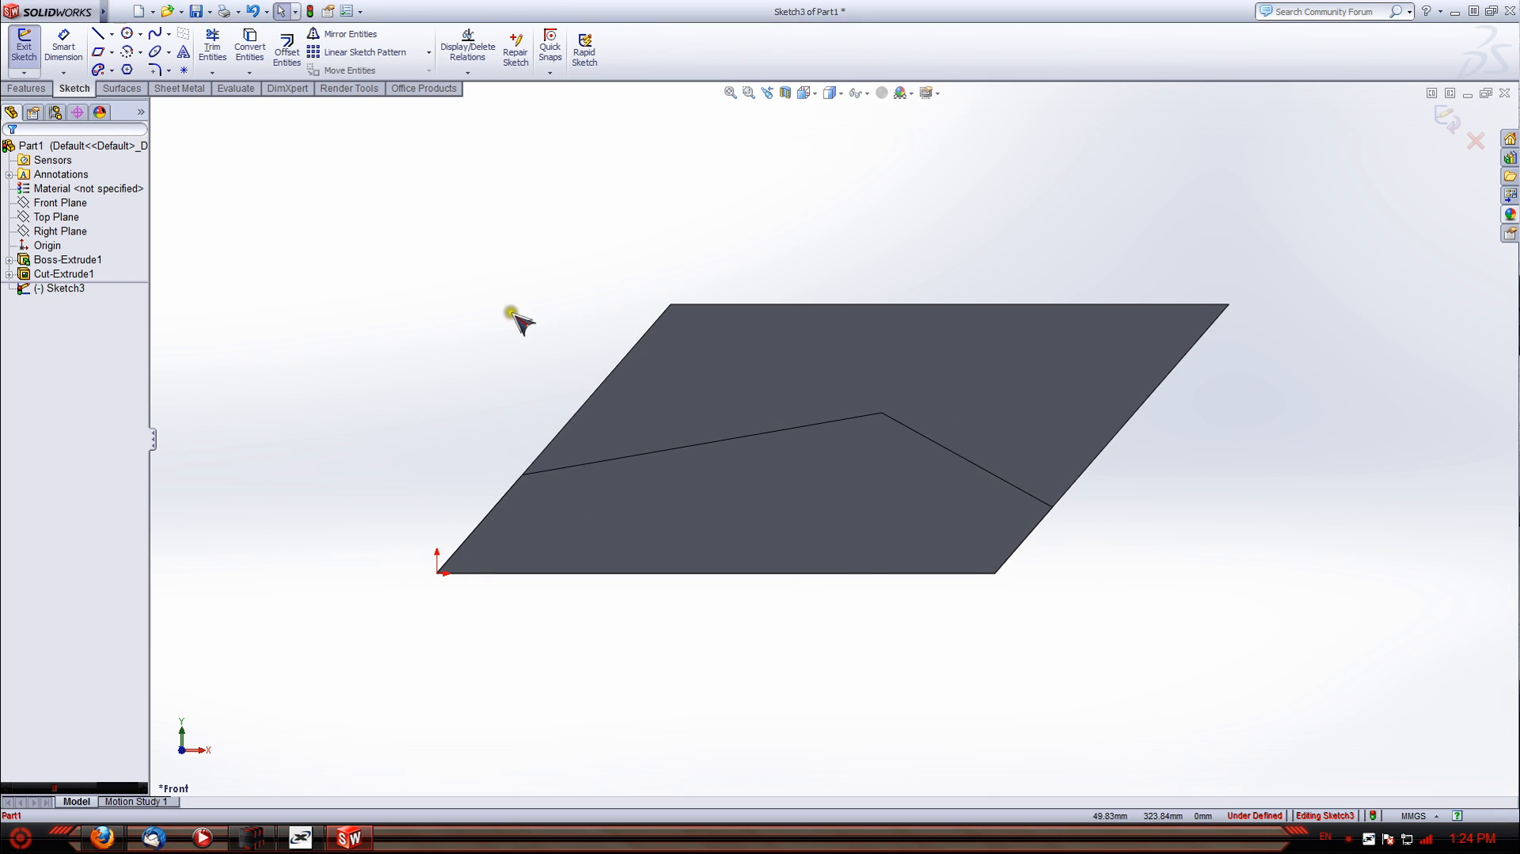
Convert the upper horizontal edge of the raised face into a sketch line
left_click(250, 46)
left_click(719, 304)
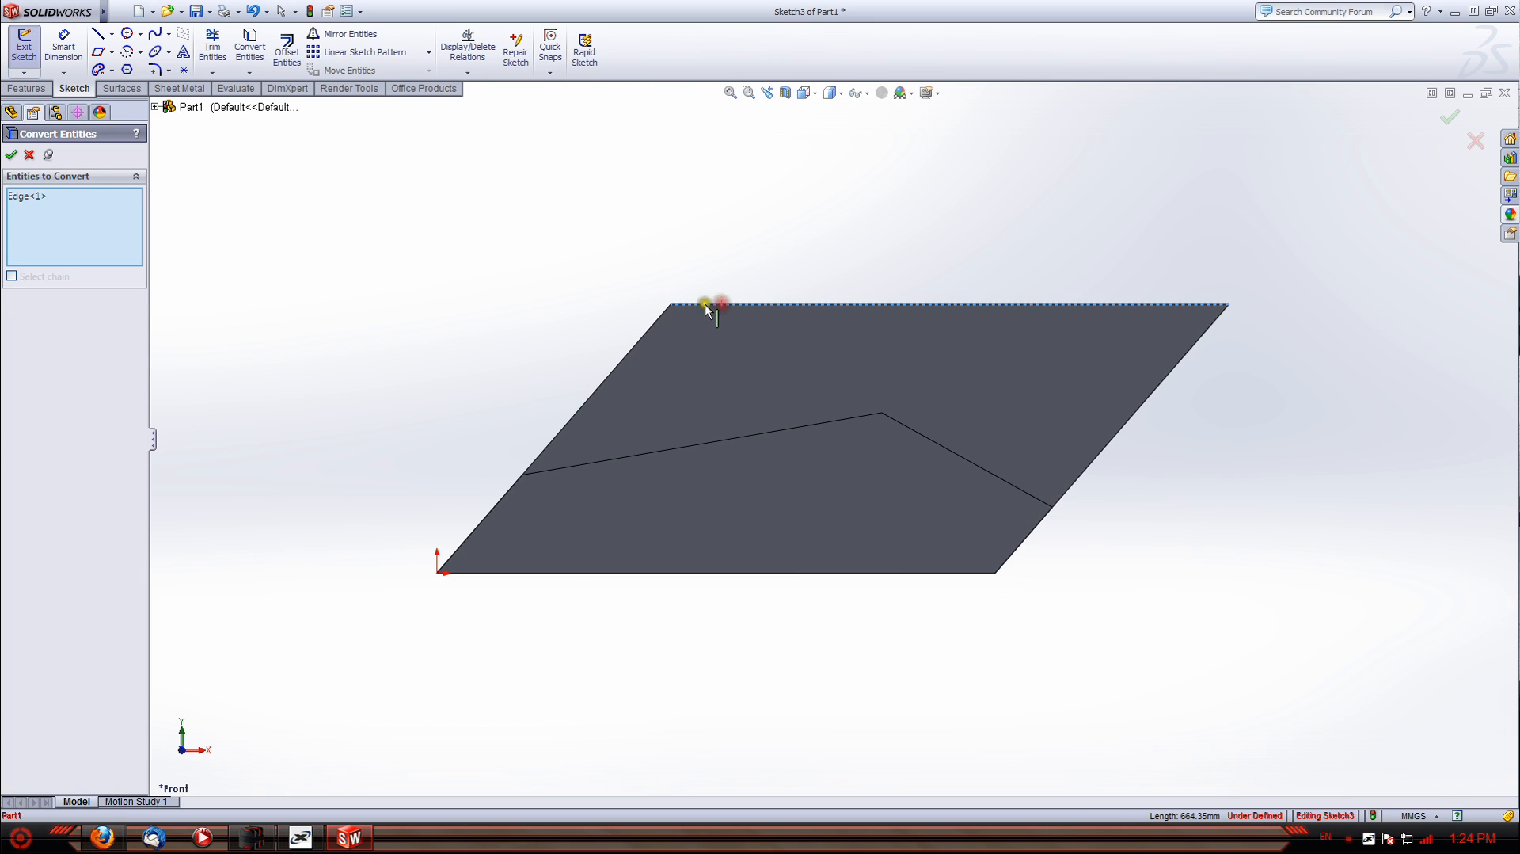
left_click(11, 154)
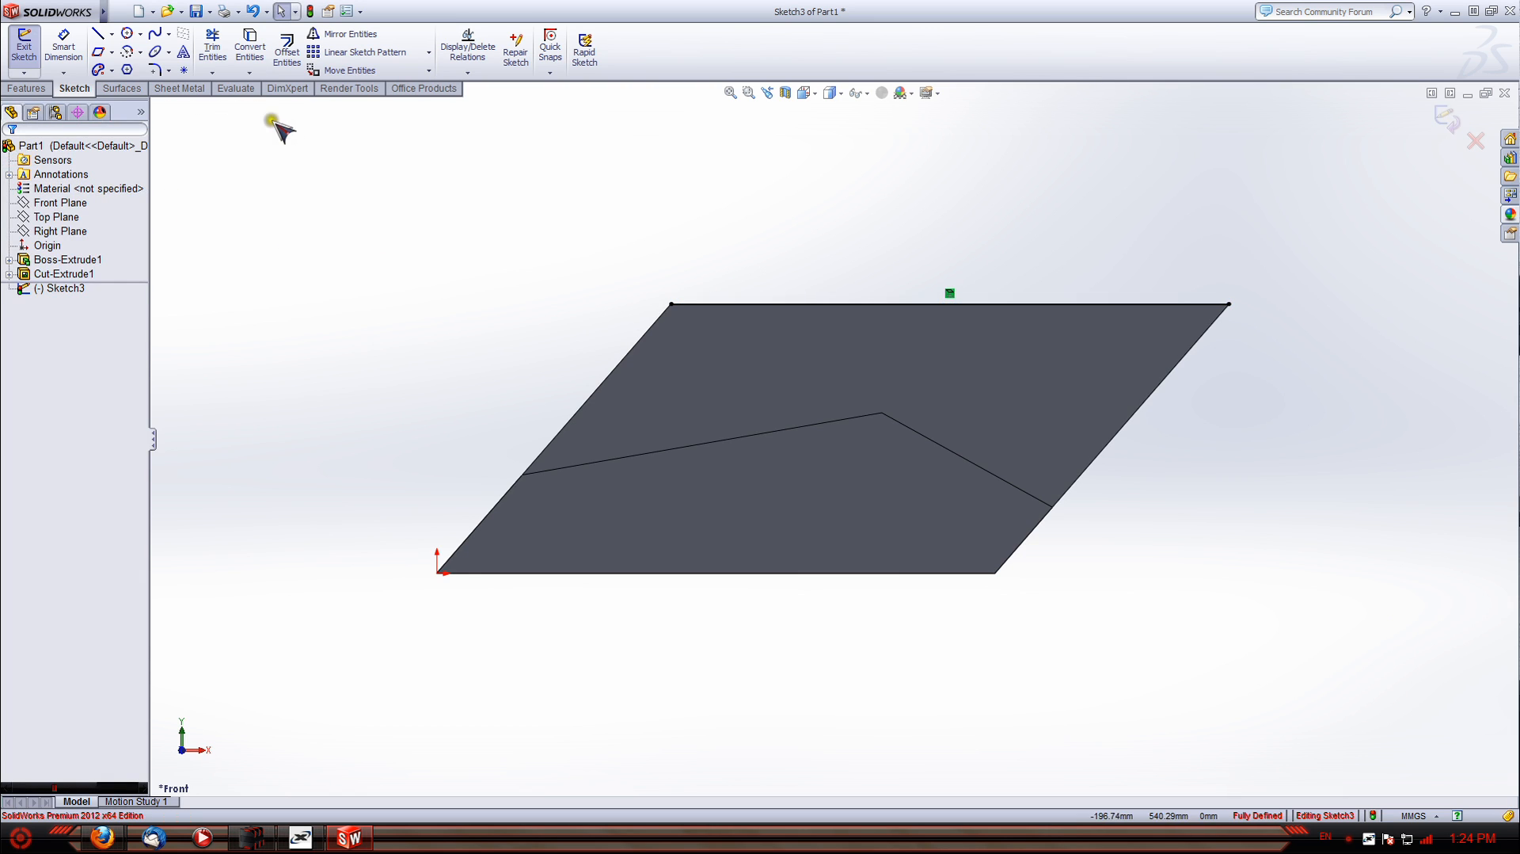
Offset the converted upper line by 25 mm with the direction reversed toward the inside of the face
left_click(286, 49)
left_click(702, 303)
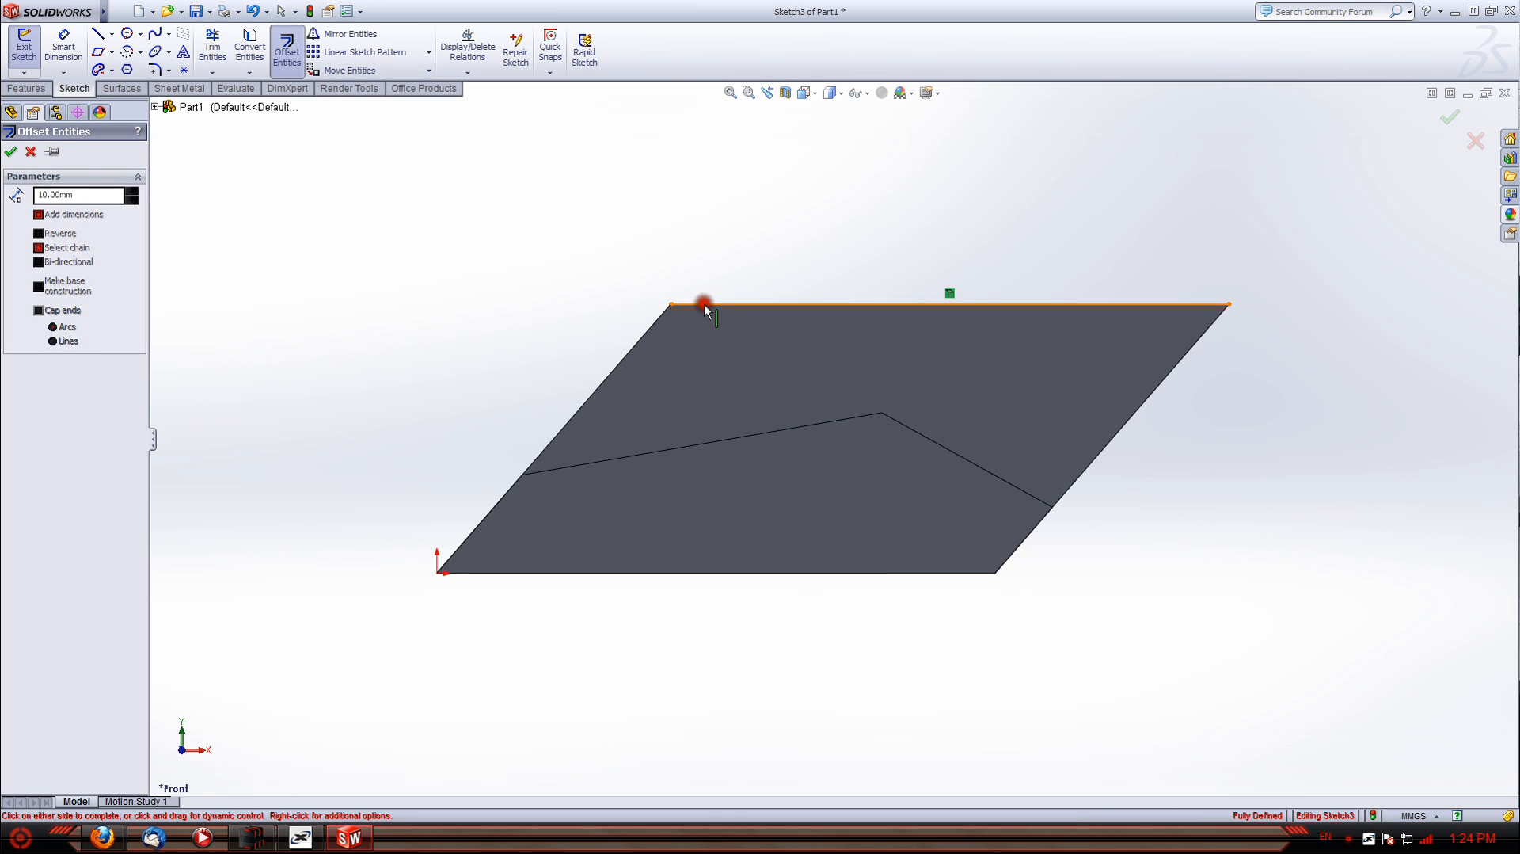
type("25")
key("Return")
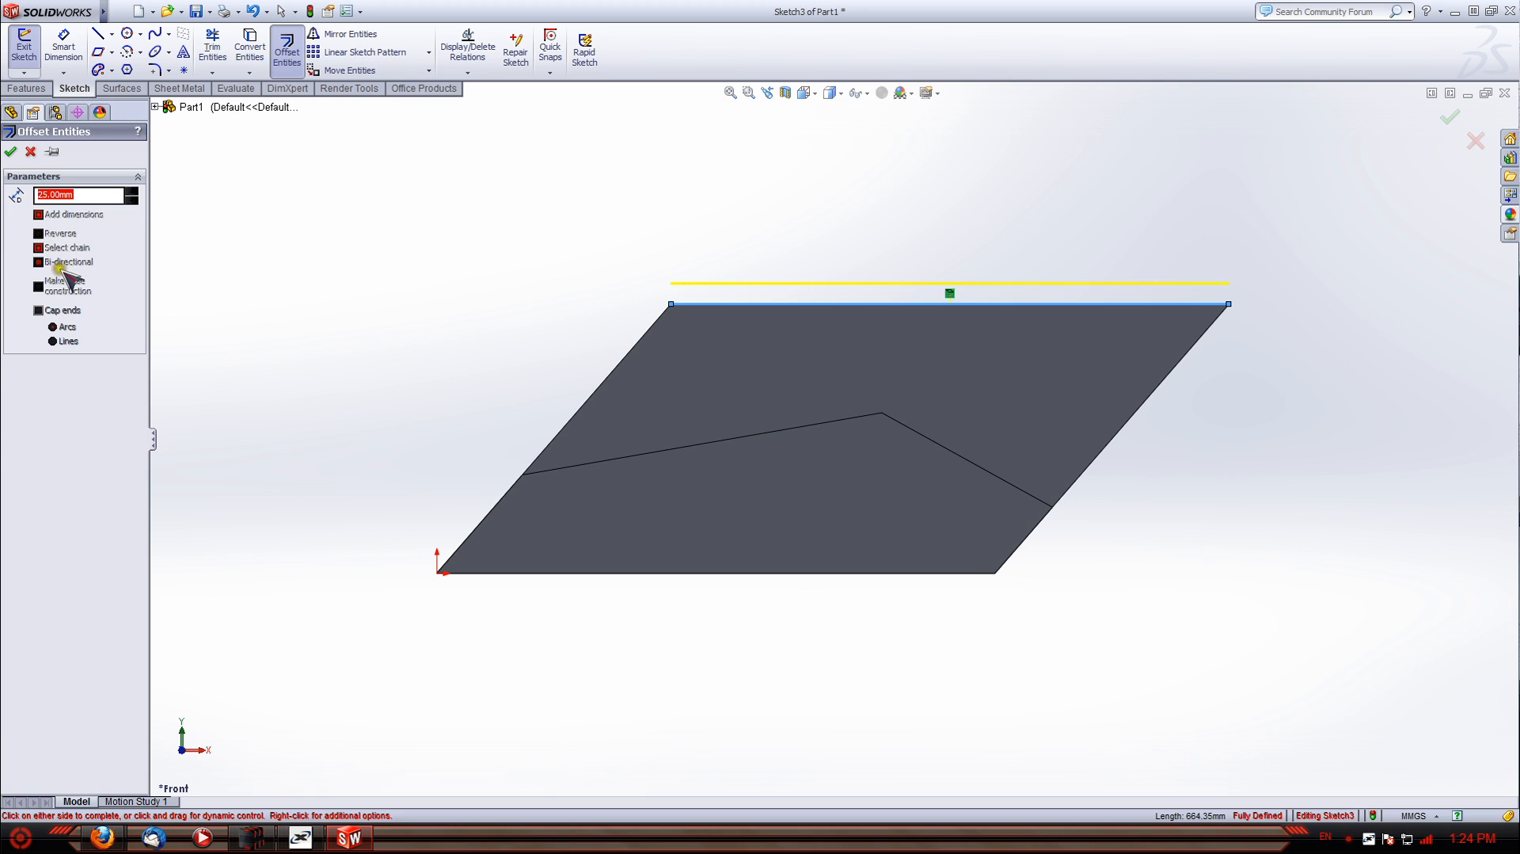
left_click(38, 233)
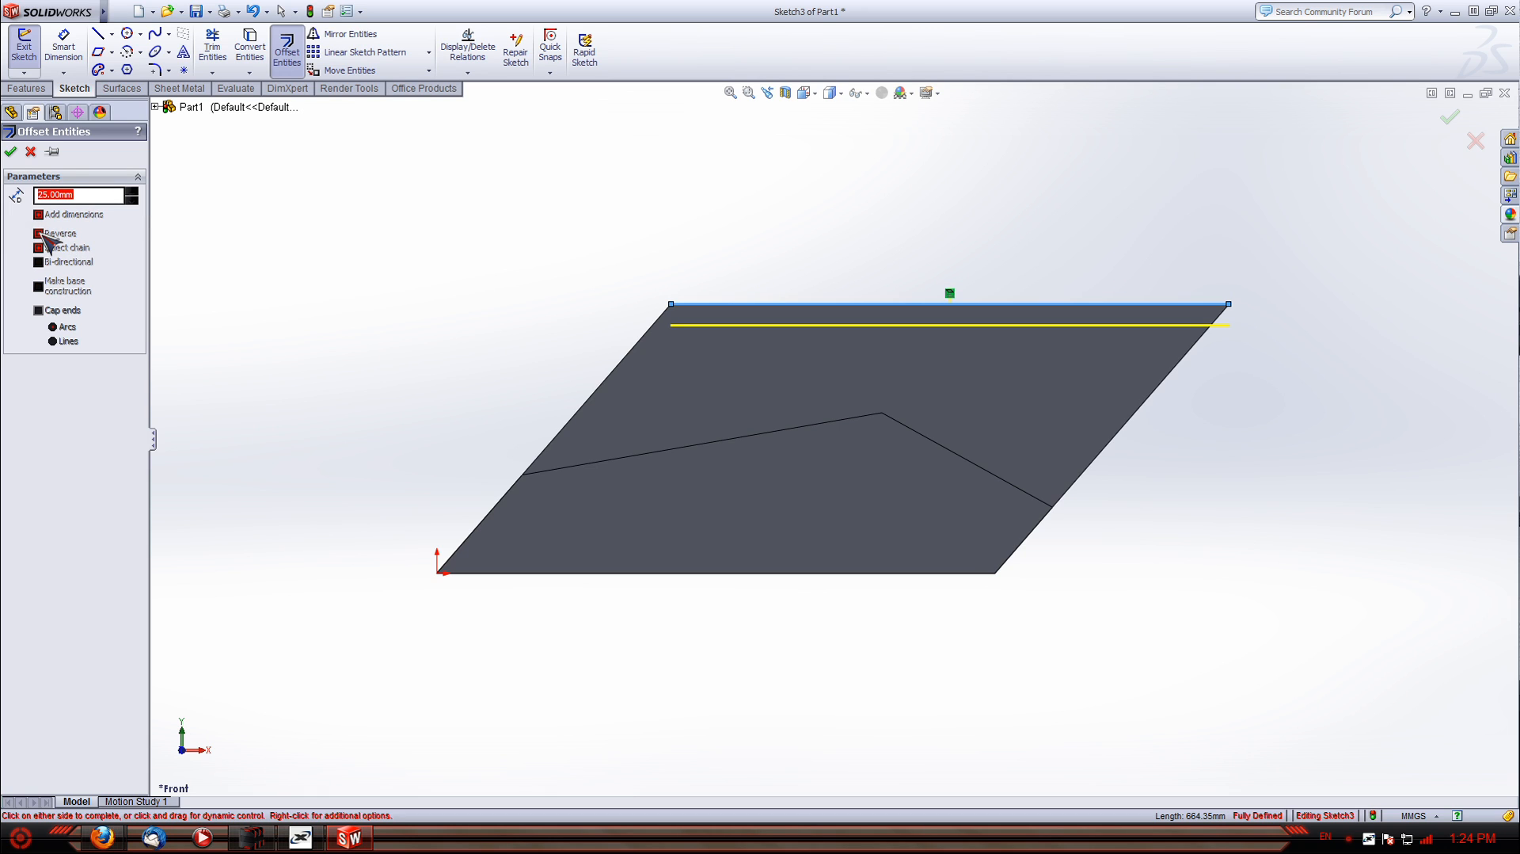
left_click(10, 150)
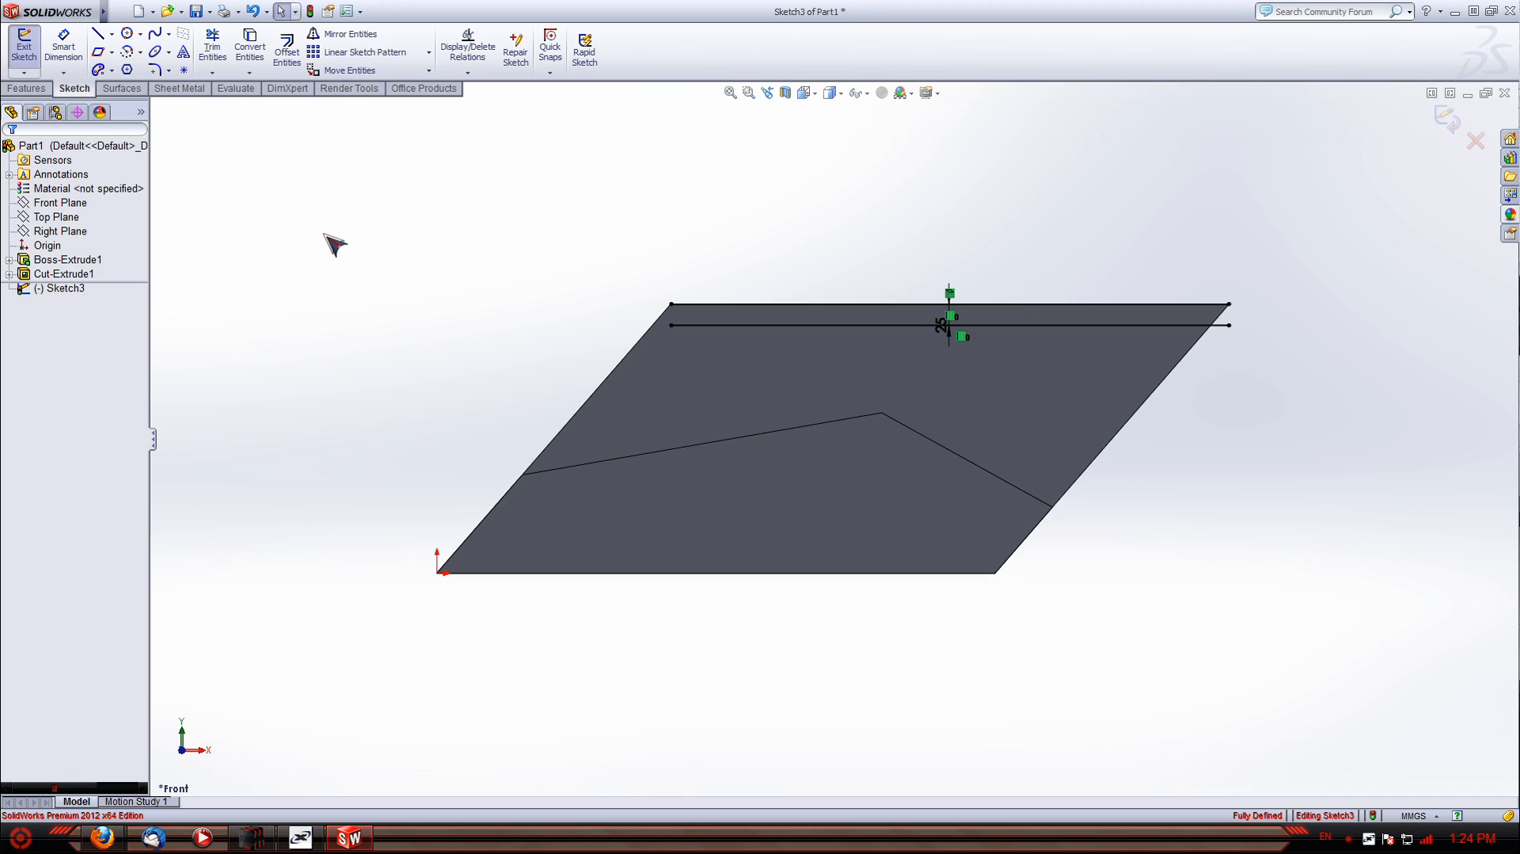
Close both ends of the converted and offset lines with short vertical lines to form a narrow rectangle
left_click(98, 33)
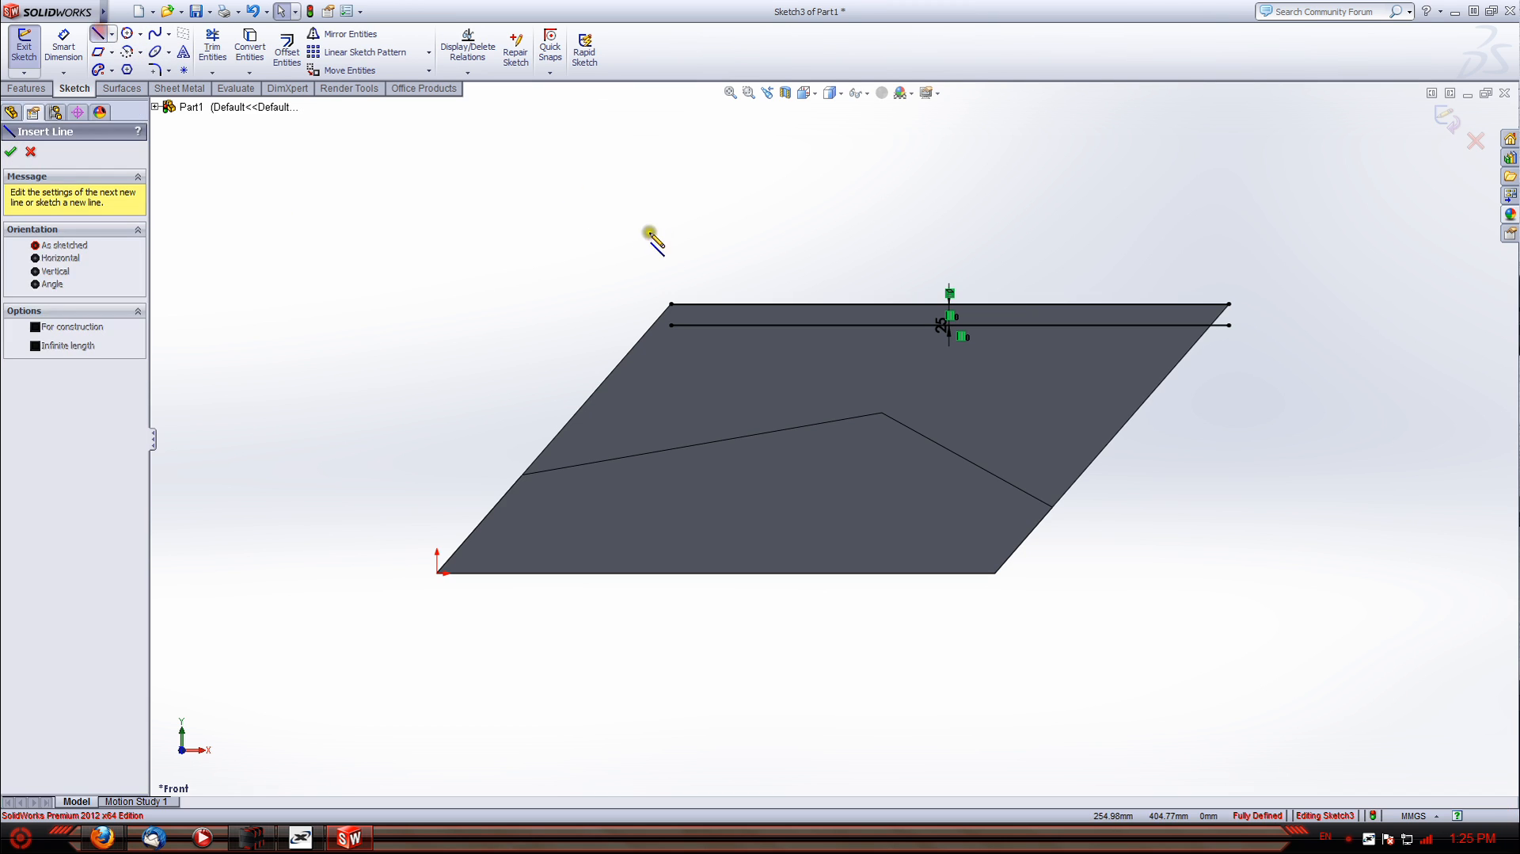
left_click(673, 302)
left_click(671, 325)
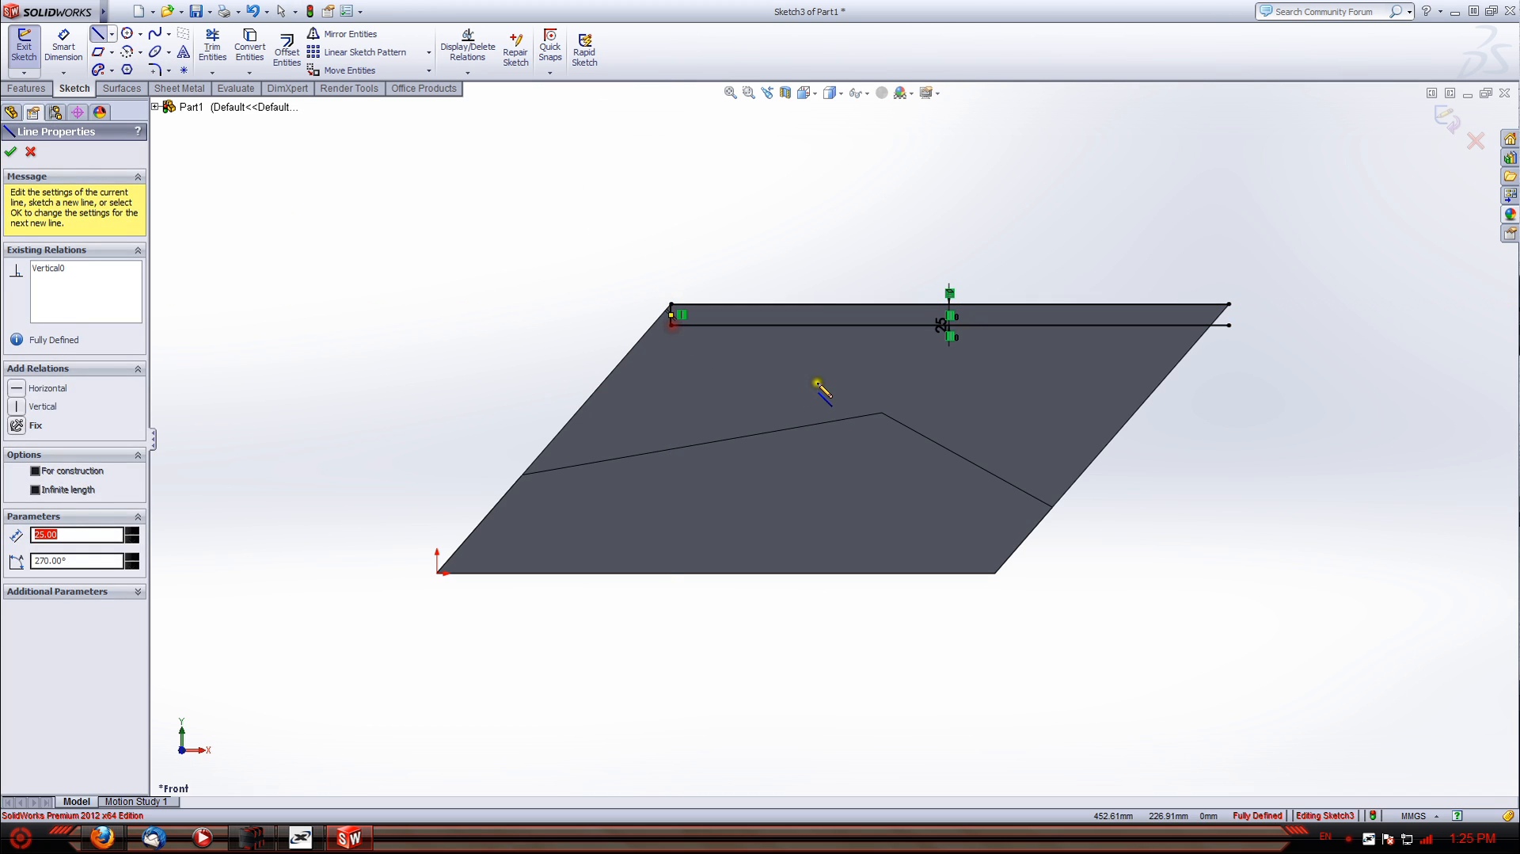
left_click(1229, 325)
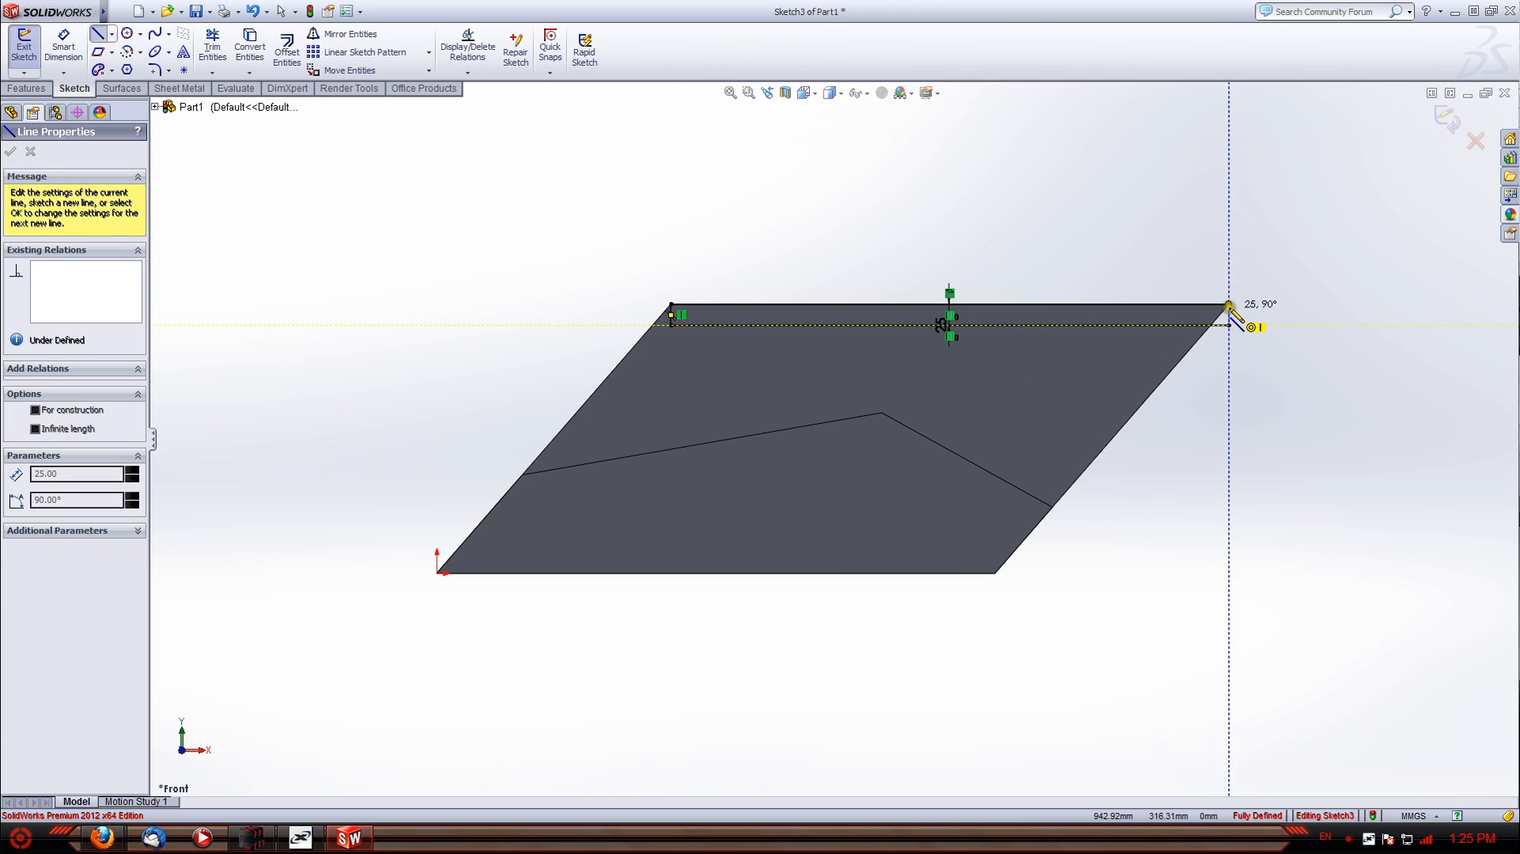
left_click(1229, 304)
key("Escape")
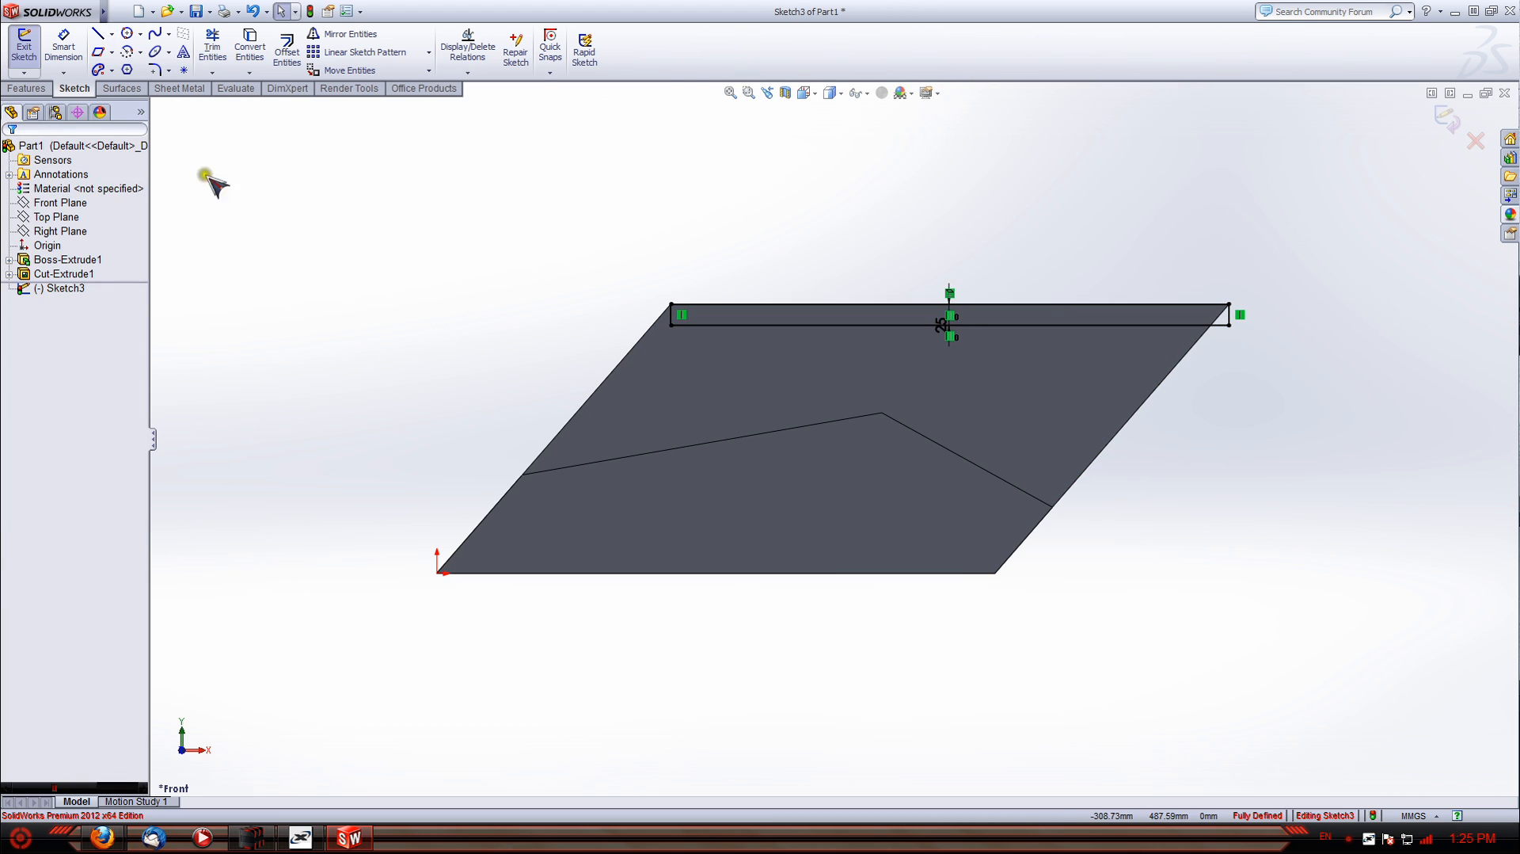
Sketch a horizontal centerline across the face between the two slanted edges, below the narrow rectangle
left_click(111, 33)
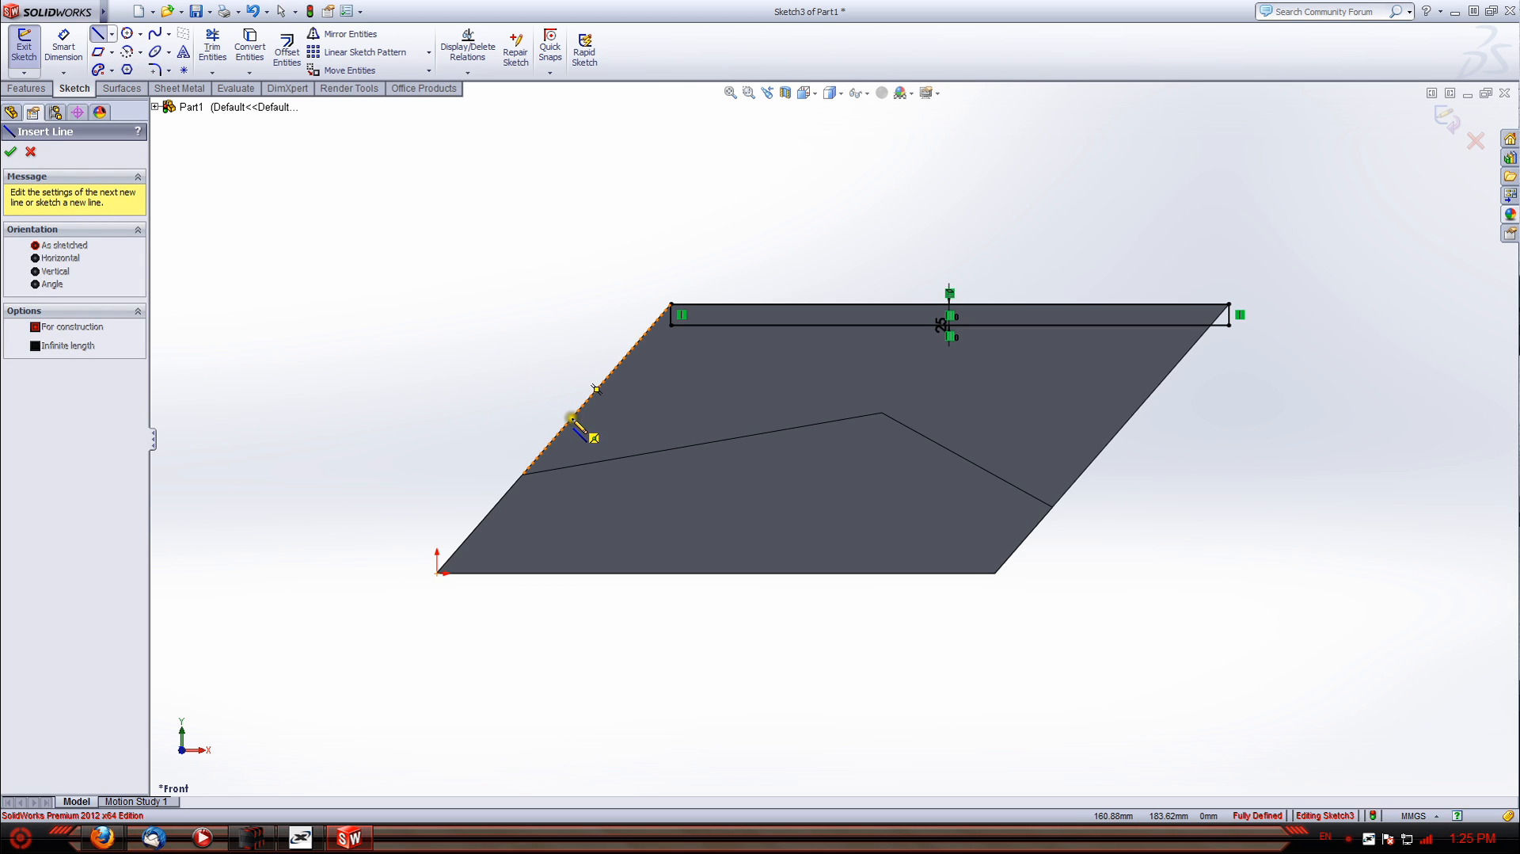
left_click(572, 418)
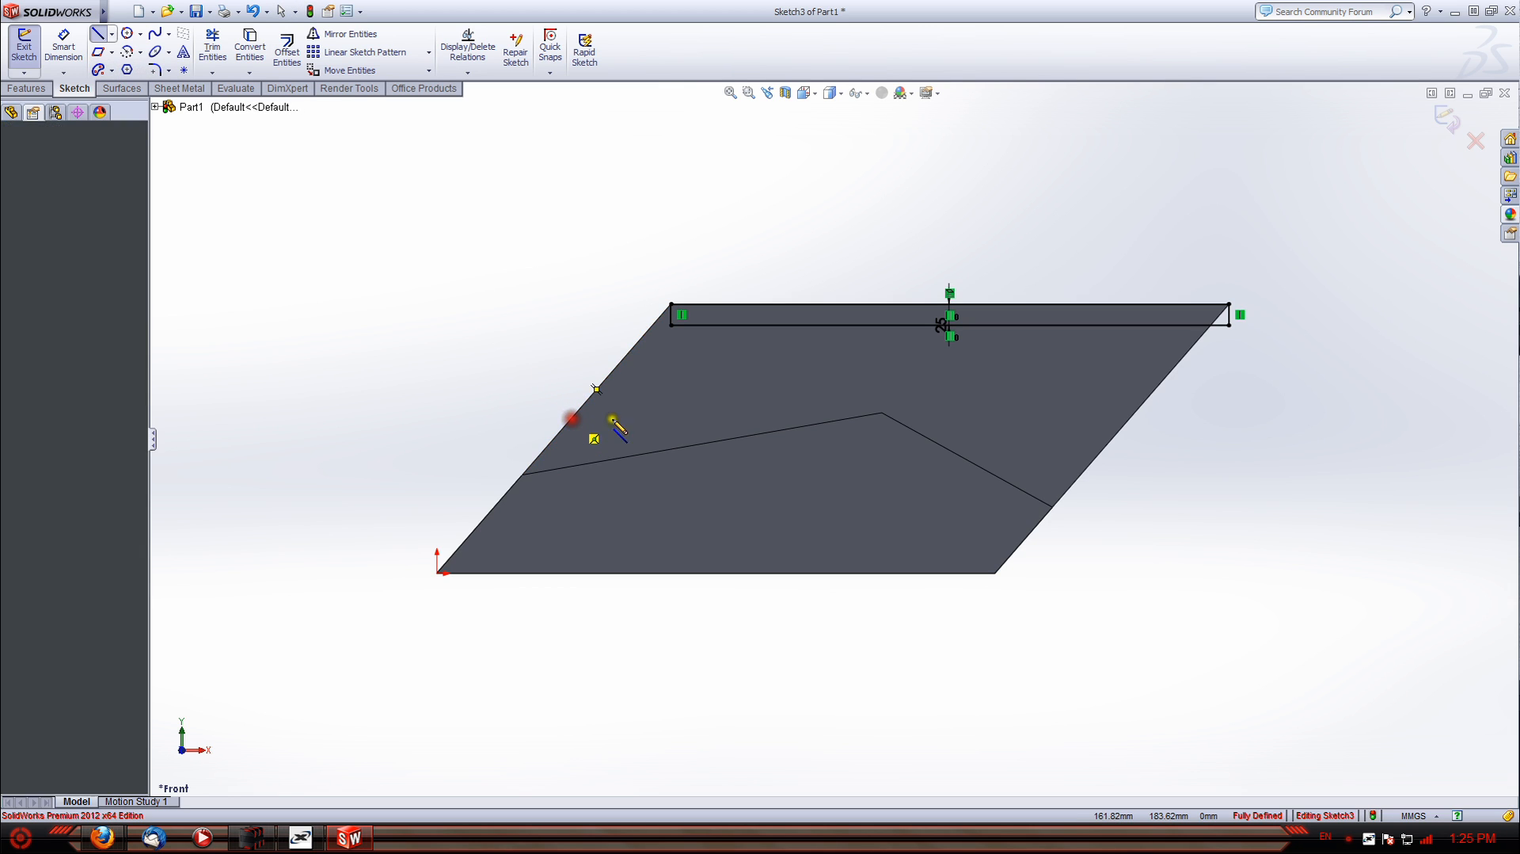
left_click(1129, 418)
key("Escape")
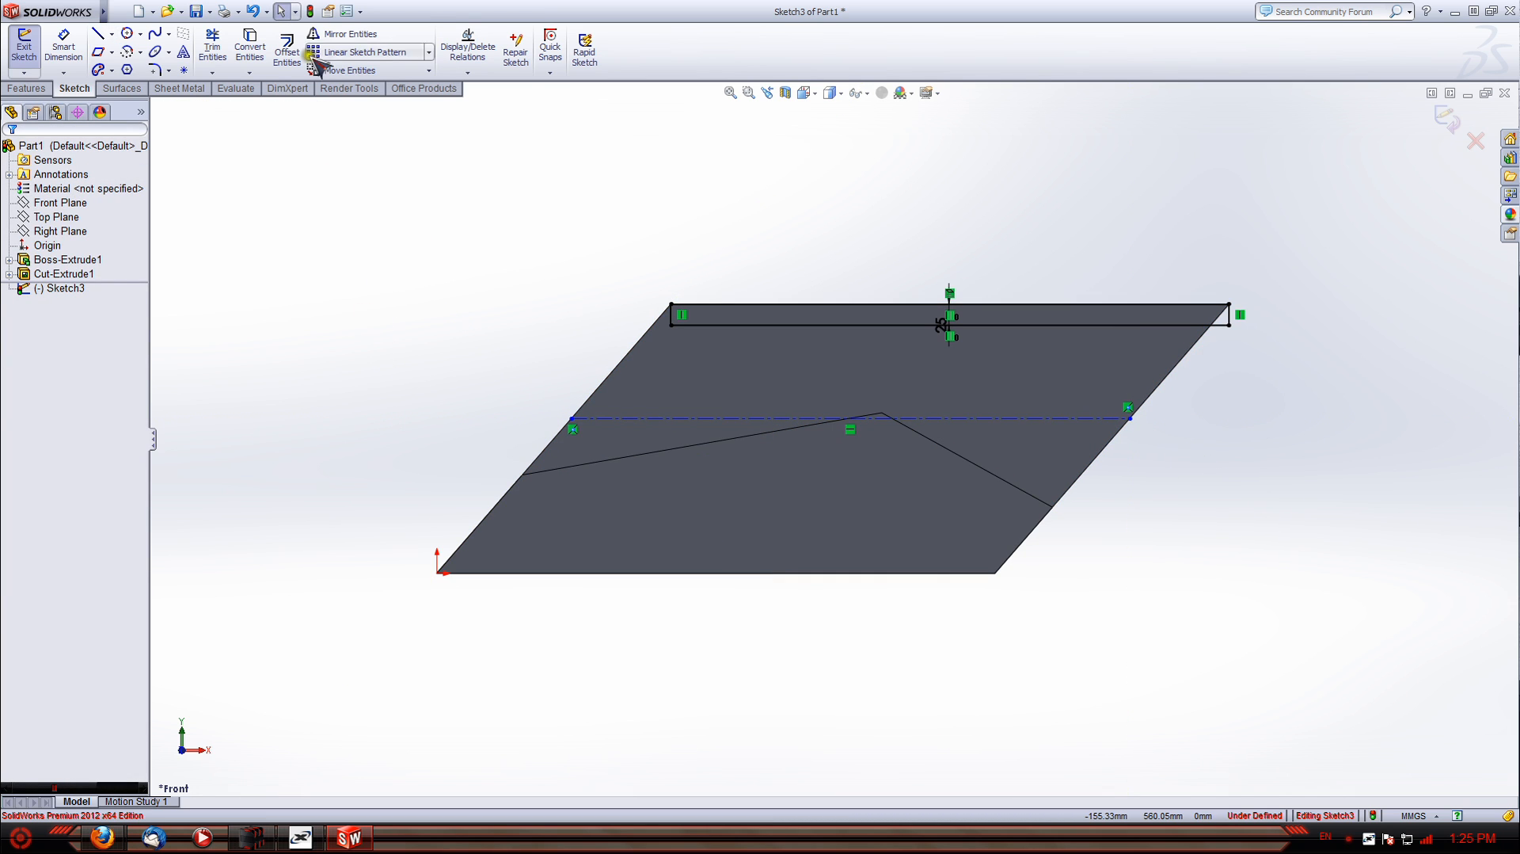
Mirror the four lines of the narrow rectangle about the horizontal centerline, keeping the originals
left_click(331, 34)
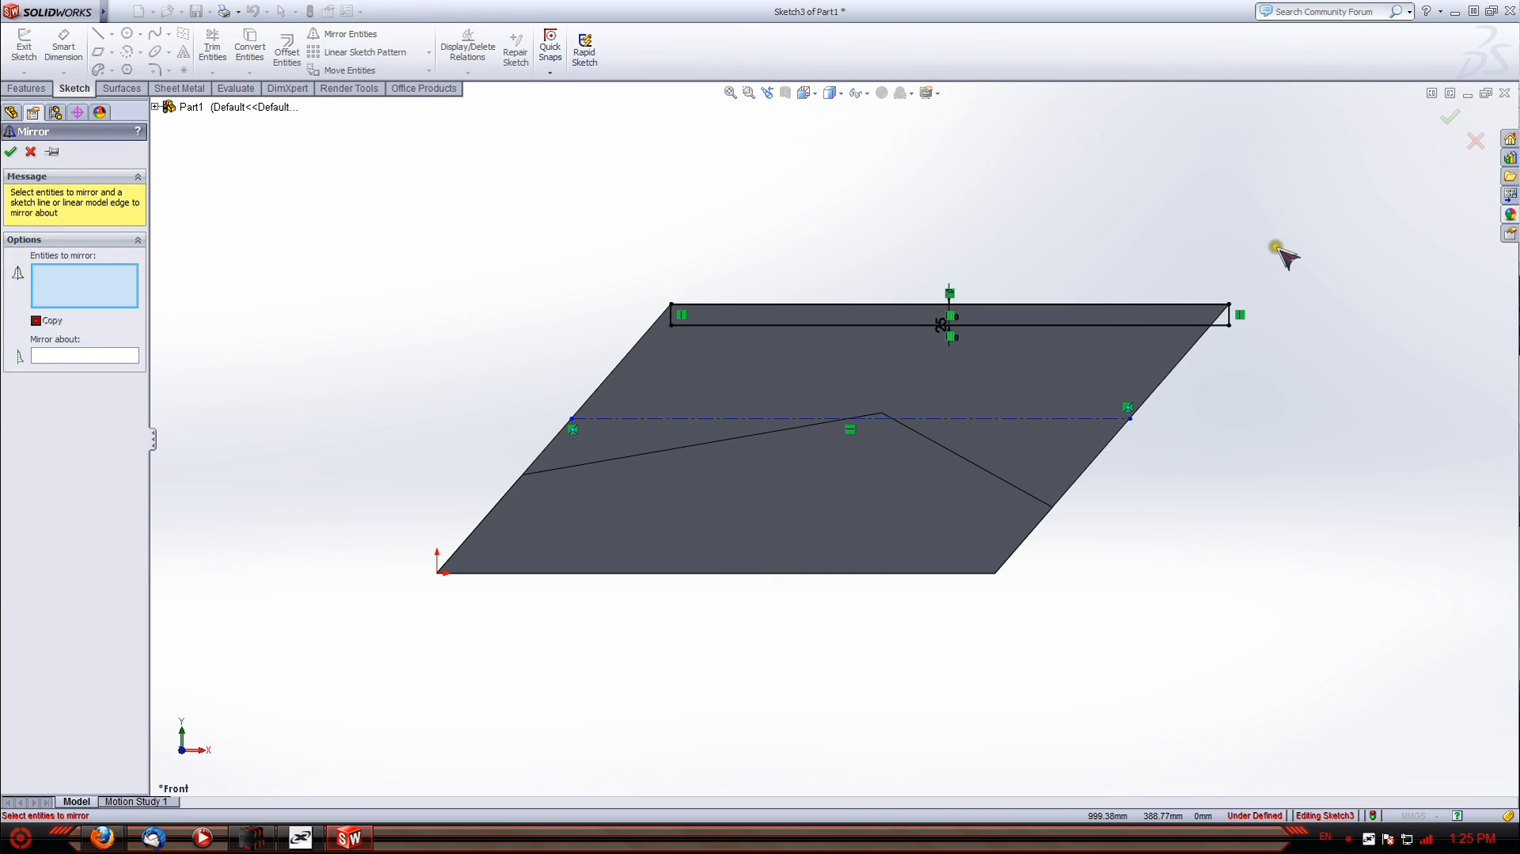
left_click_drag(1275, 247, 595, 342)
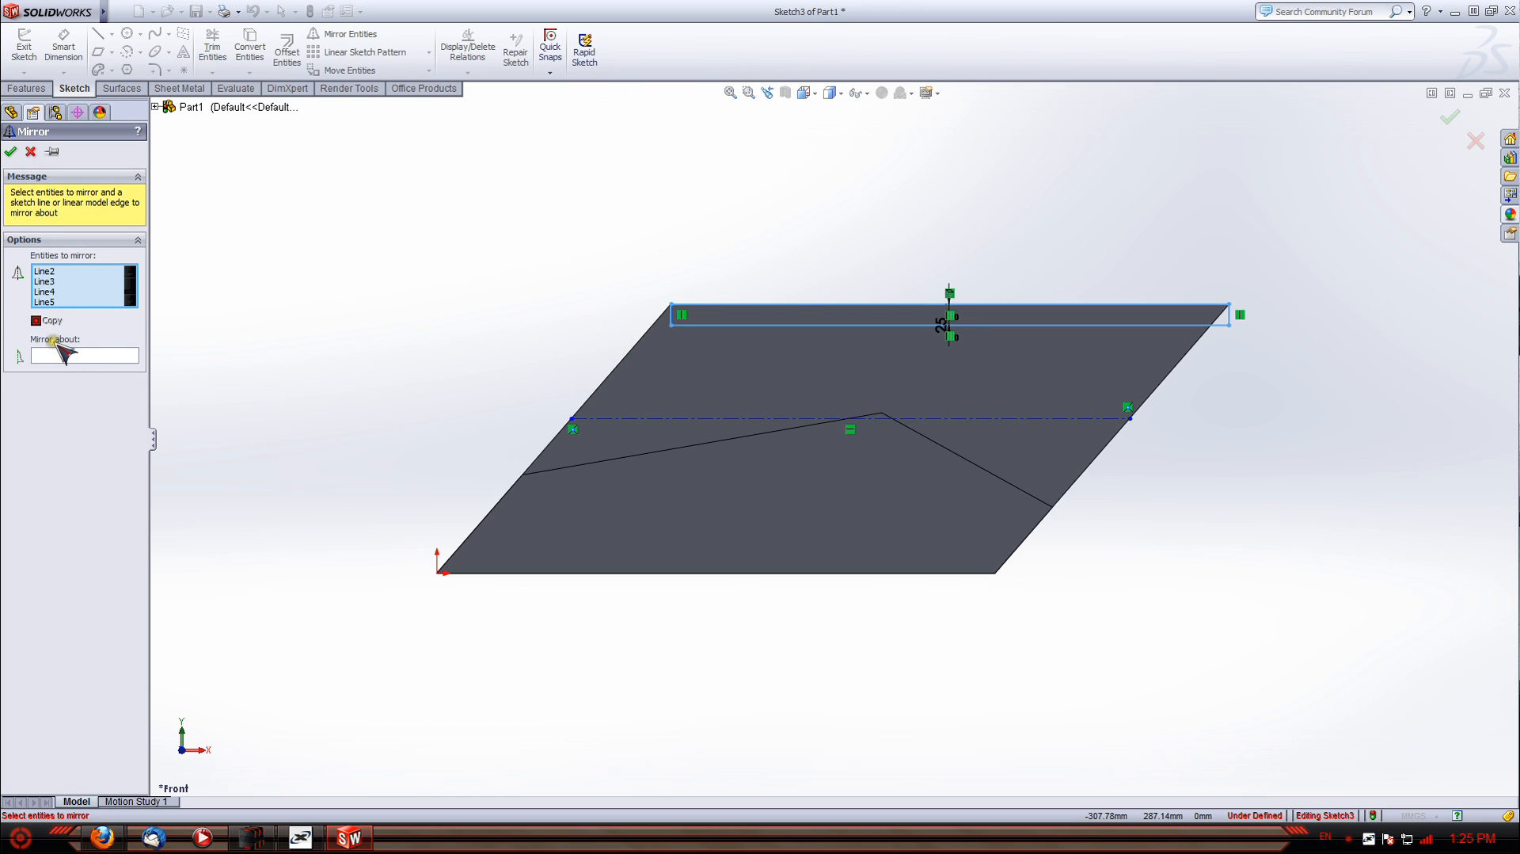
left_click(79, 355)
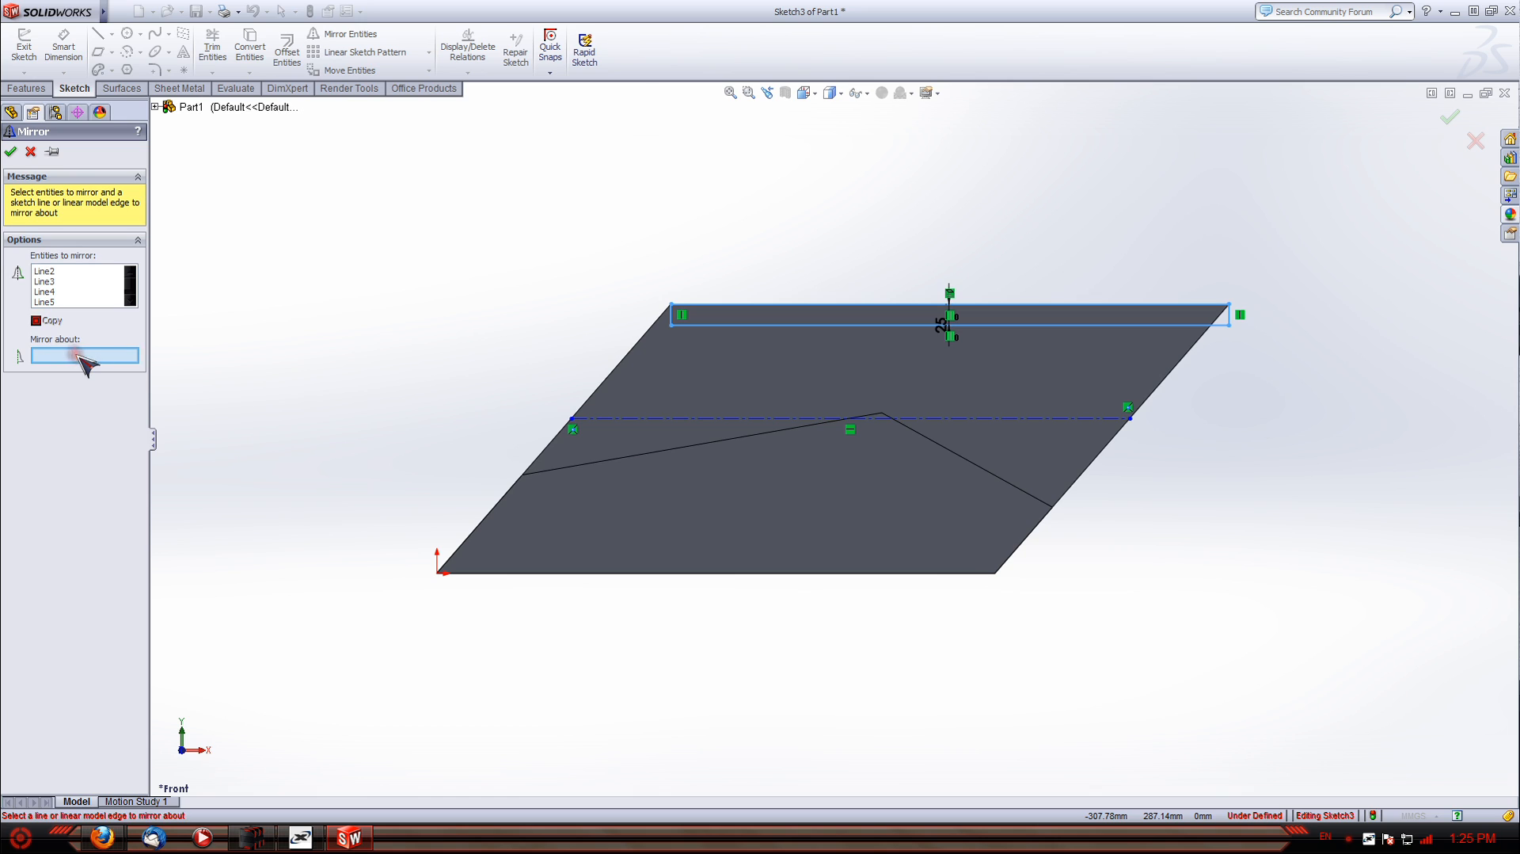
left_click(654, 417)
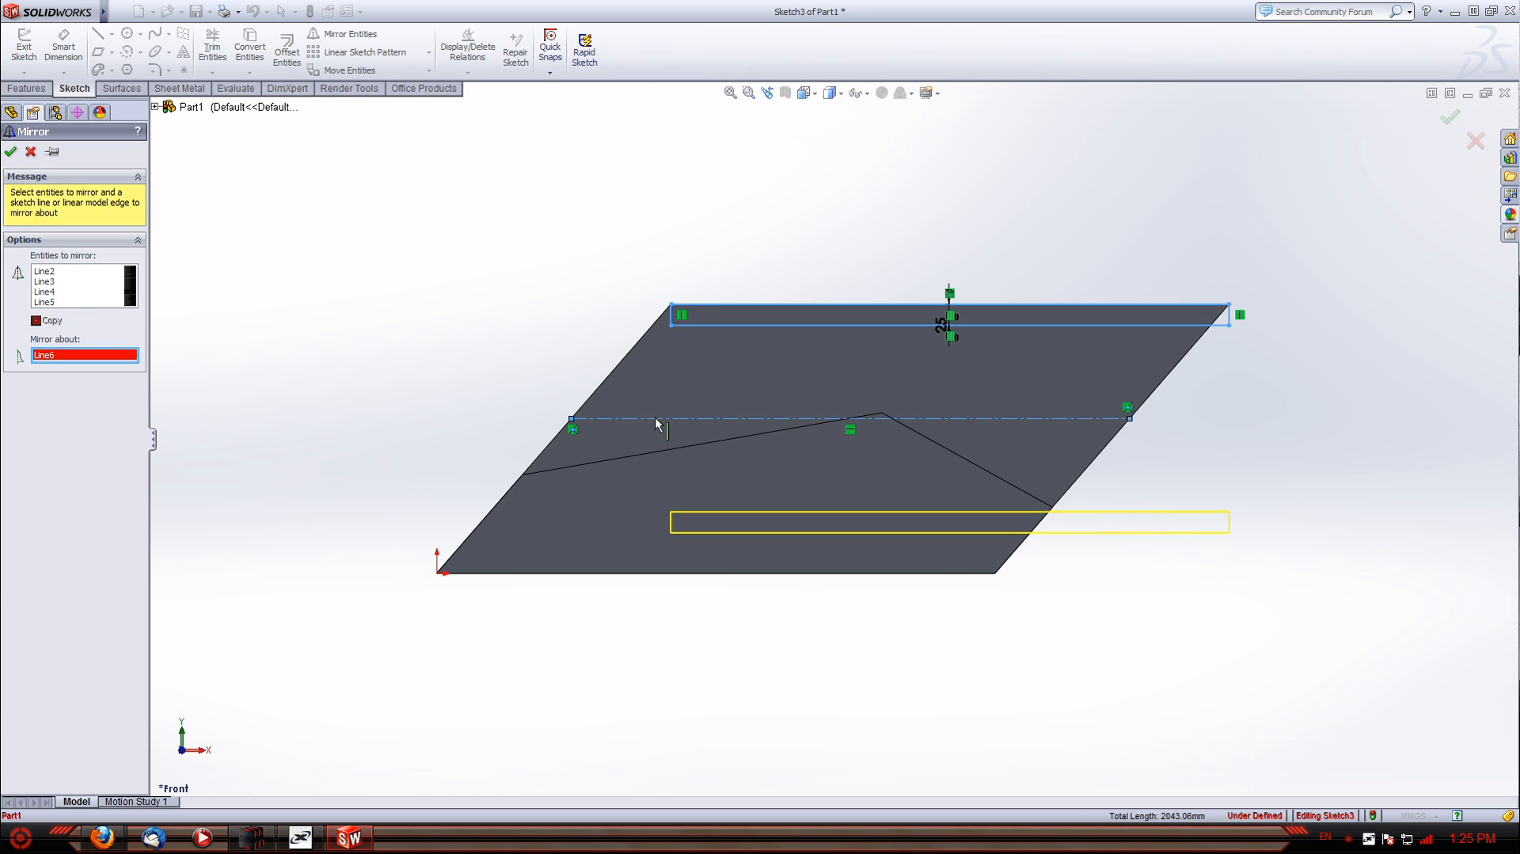
left_click(11, 152)
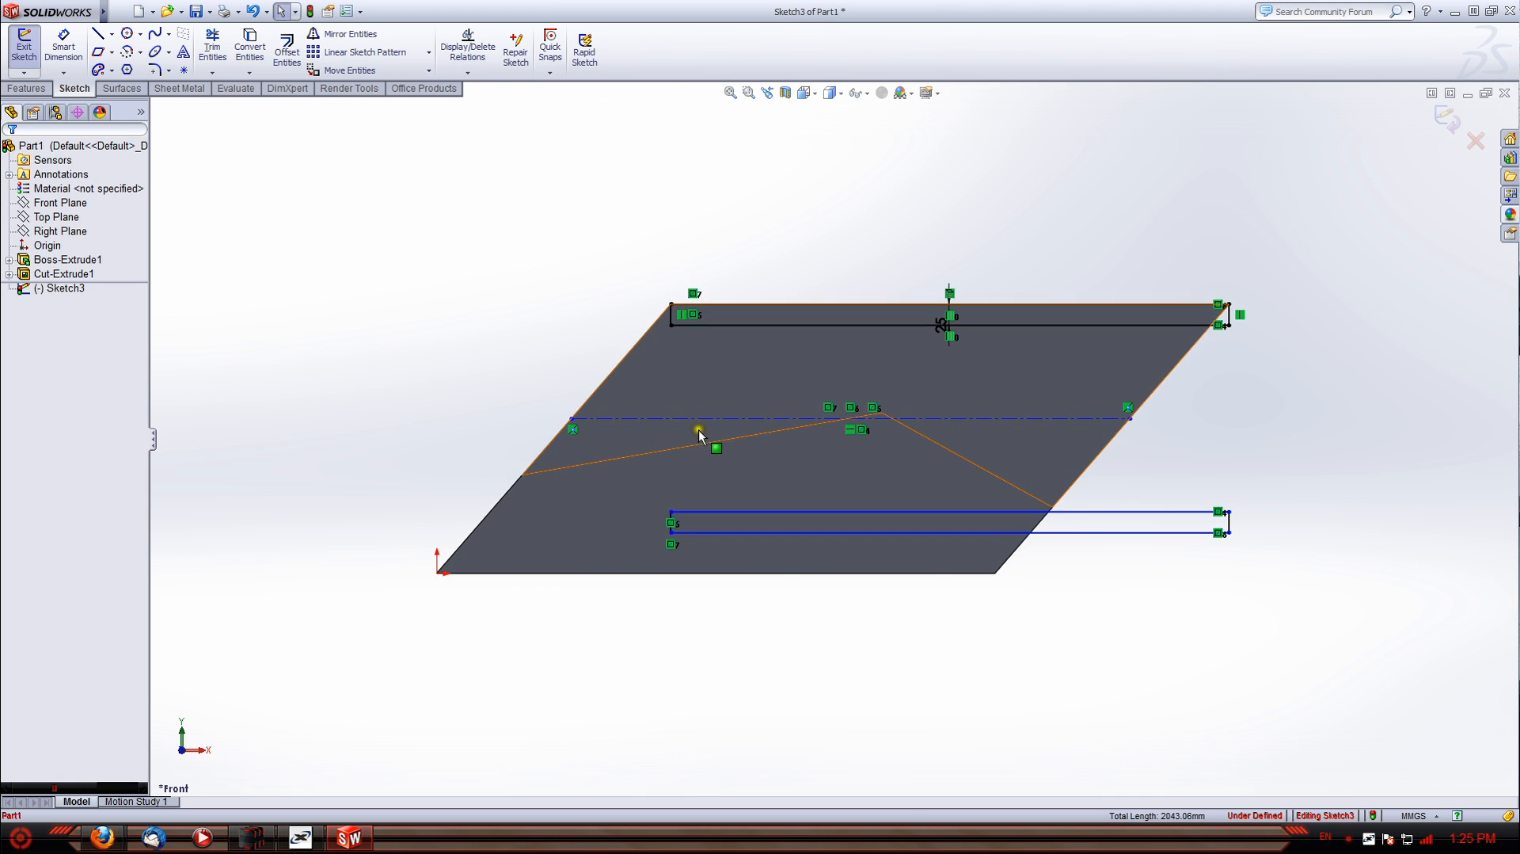
Start a linear sketch pattern using the four lines of the upper narrow rectangle as the entities to pattern
left_click(346, 56)
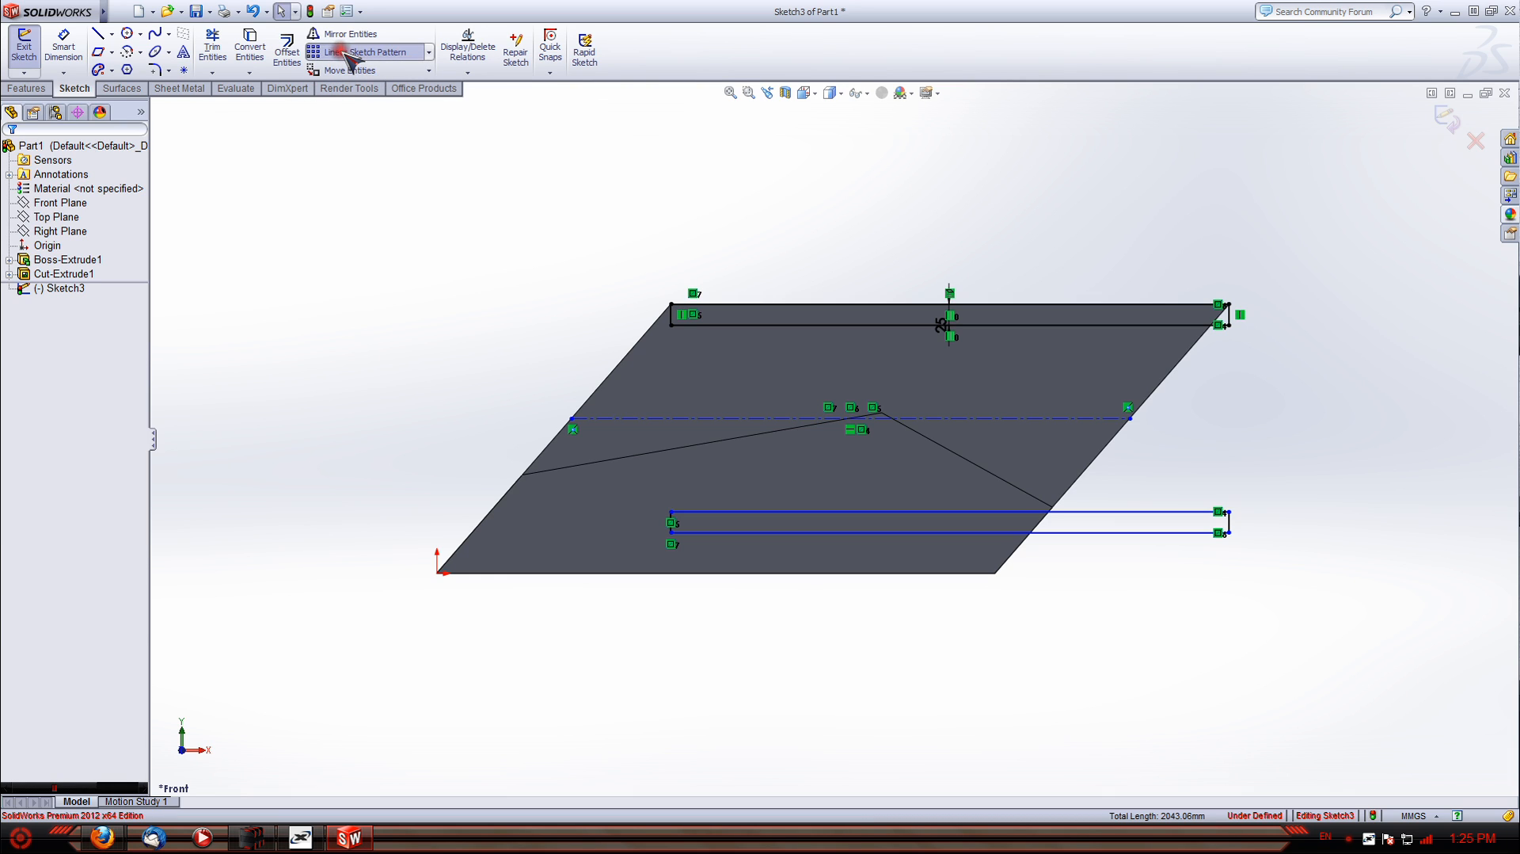
left_click(1104, 307)
left_click(1228, 316)
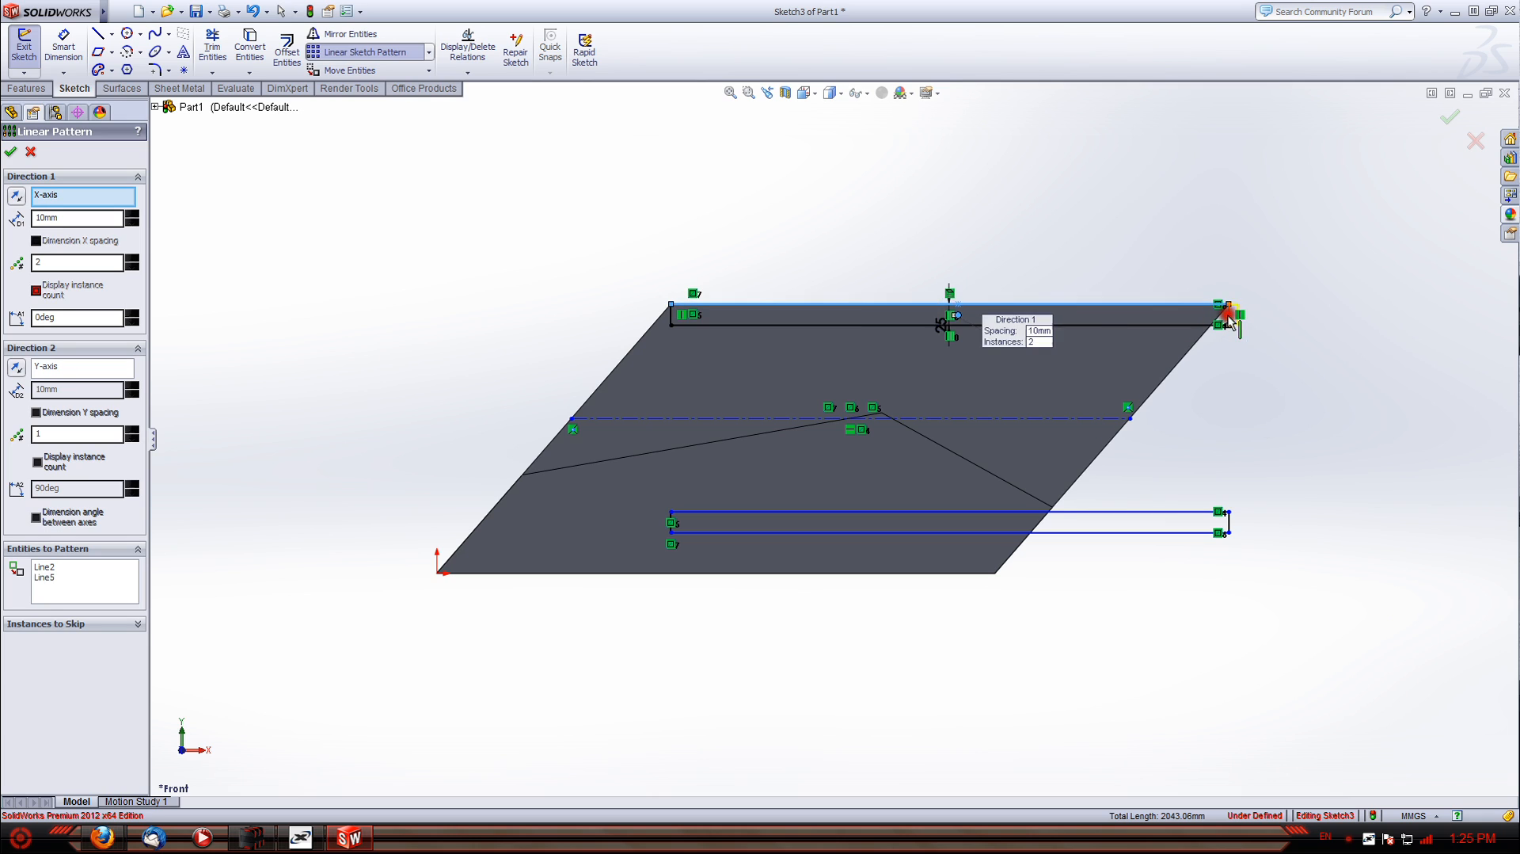
left_click(1161, 325)
left_click(670, 319)
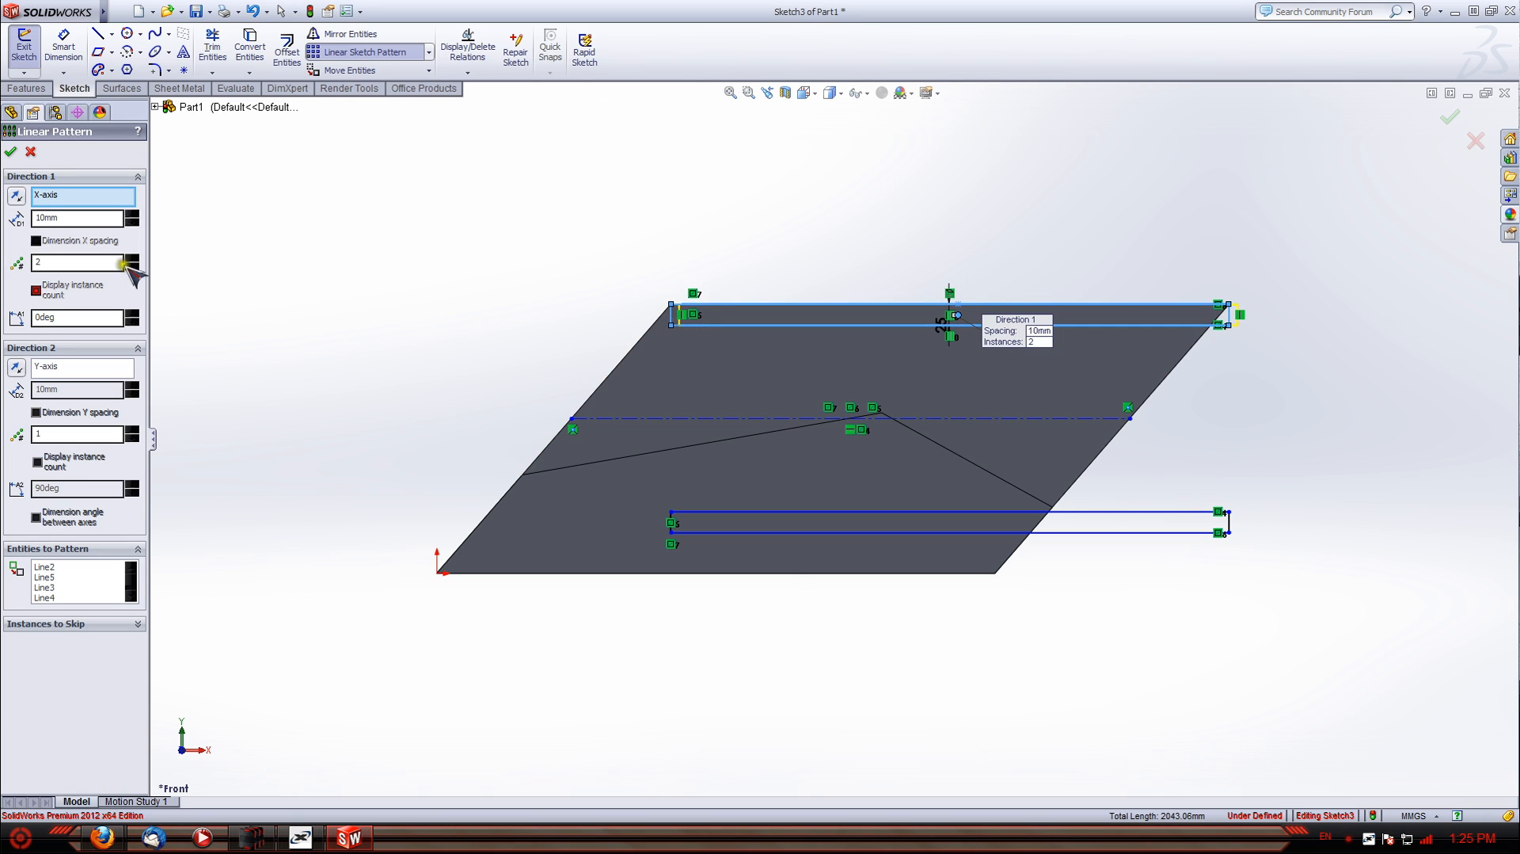
Set the pattern's X-axis spacing to 1000 mm after trying 200 mm
left_click_drag(83, 215, 20, 220)
key("Return")
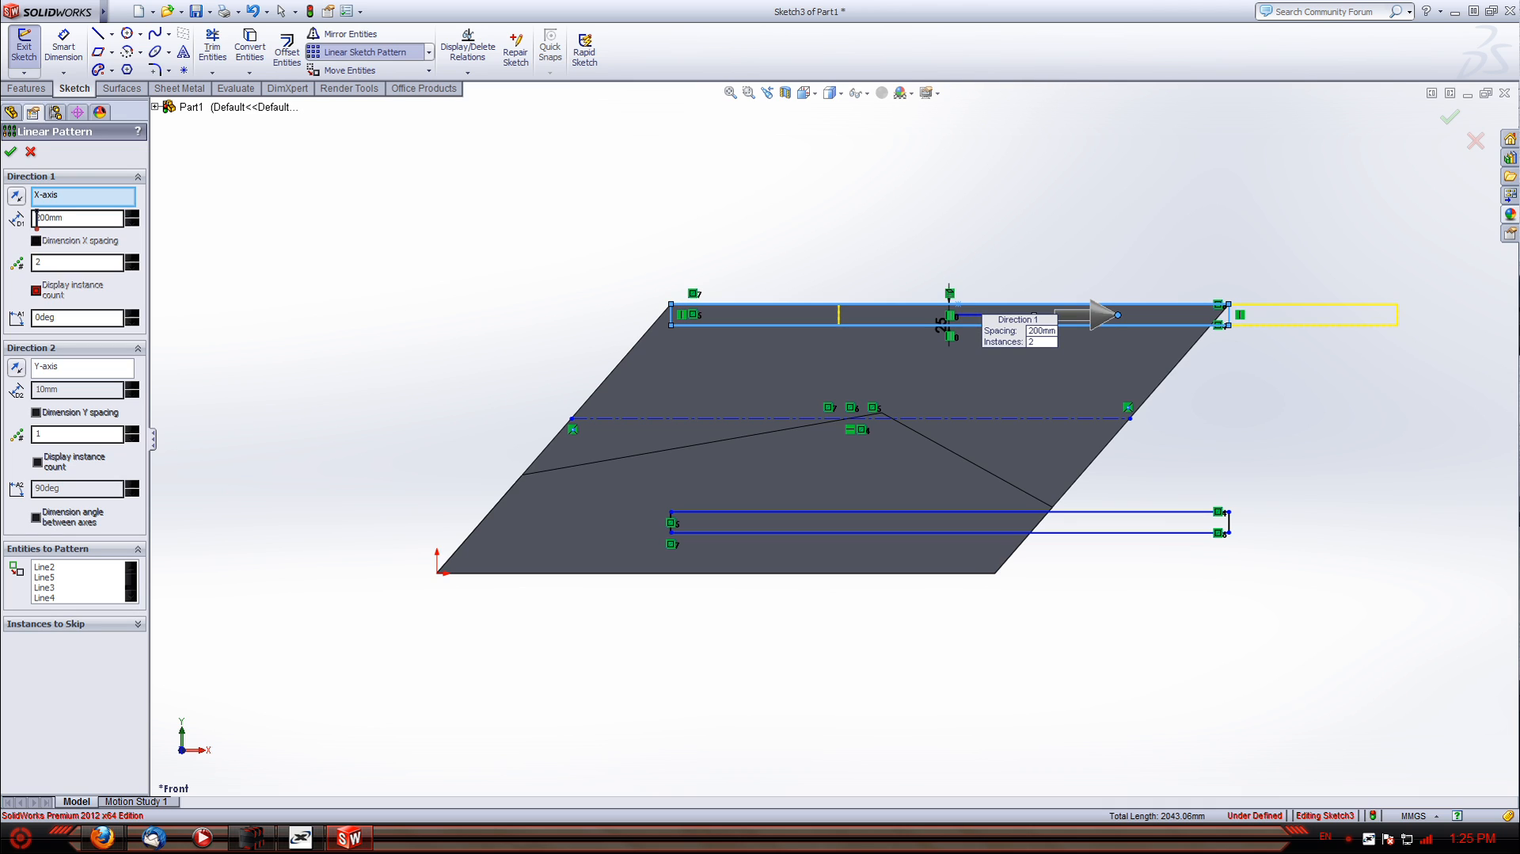
left_click_drag(68, 220, 7, 216)
key("Return")
scroll(1242, 312, "up", 6)
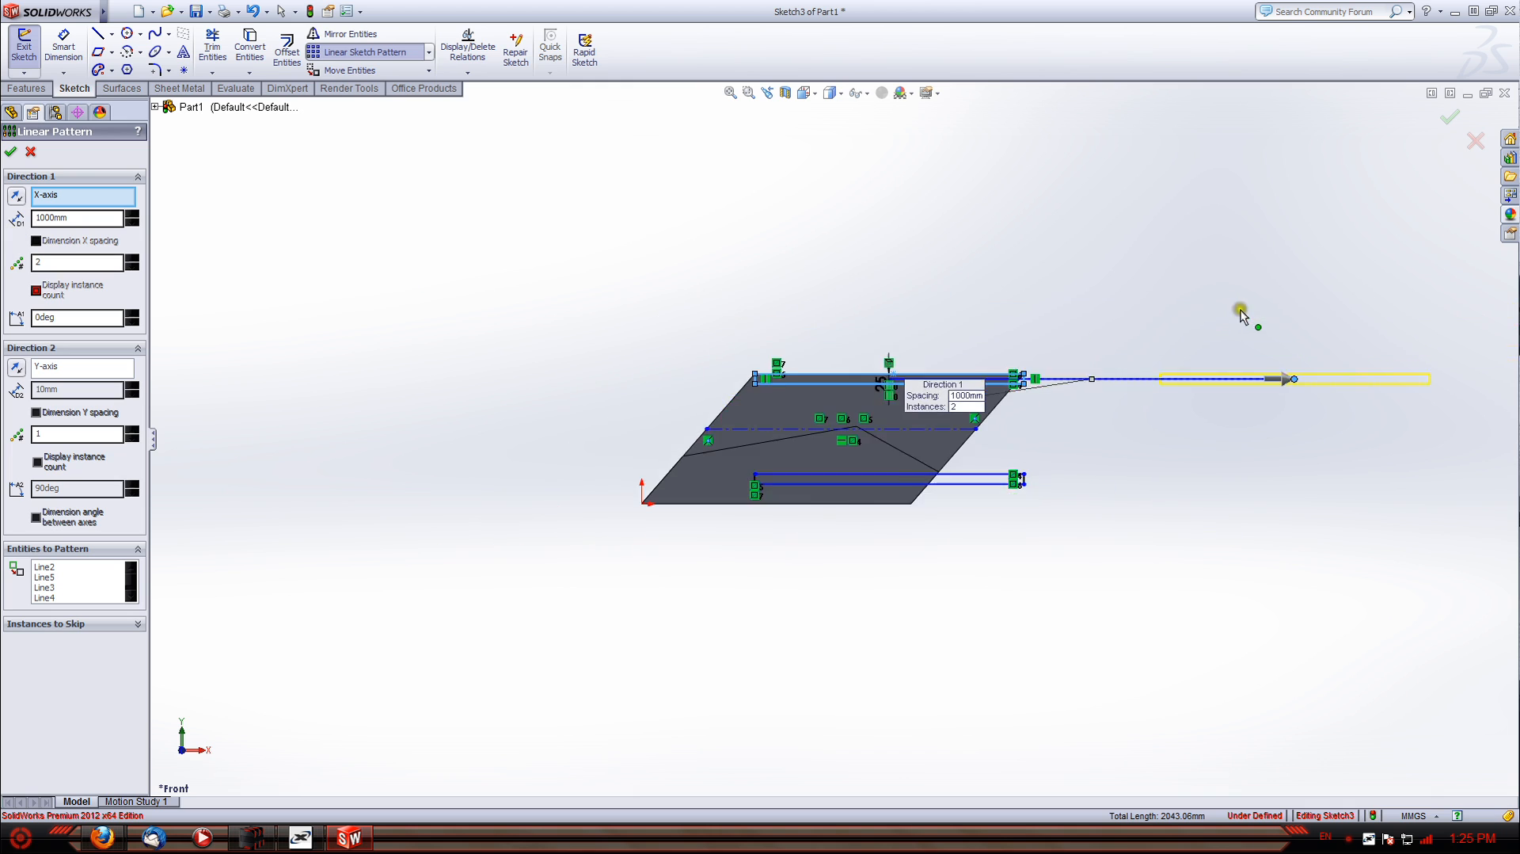
Set the linear sketch pattern's X-axis instance count to 4
scroll(1335, 369, "down", 3)
left_click_drag(73, 266, 21, 263)
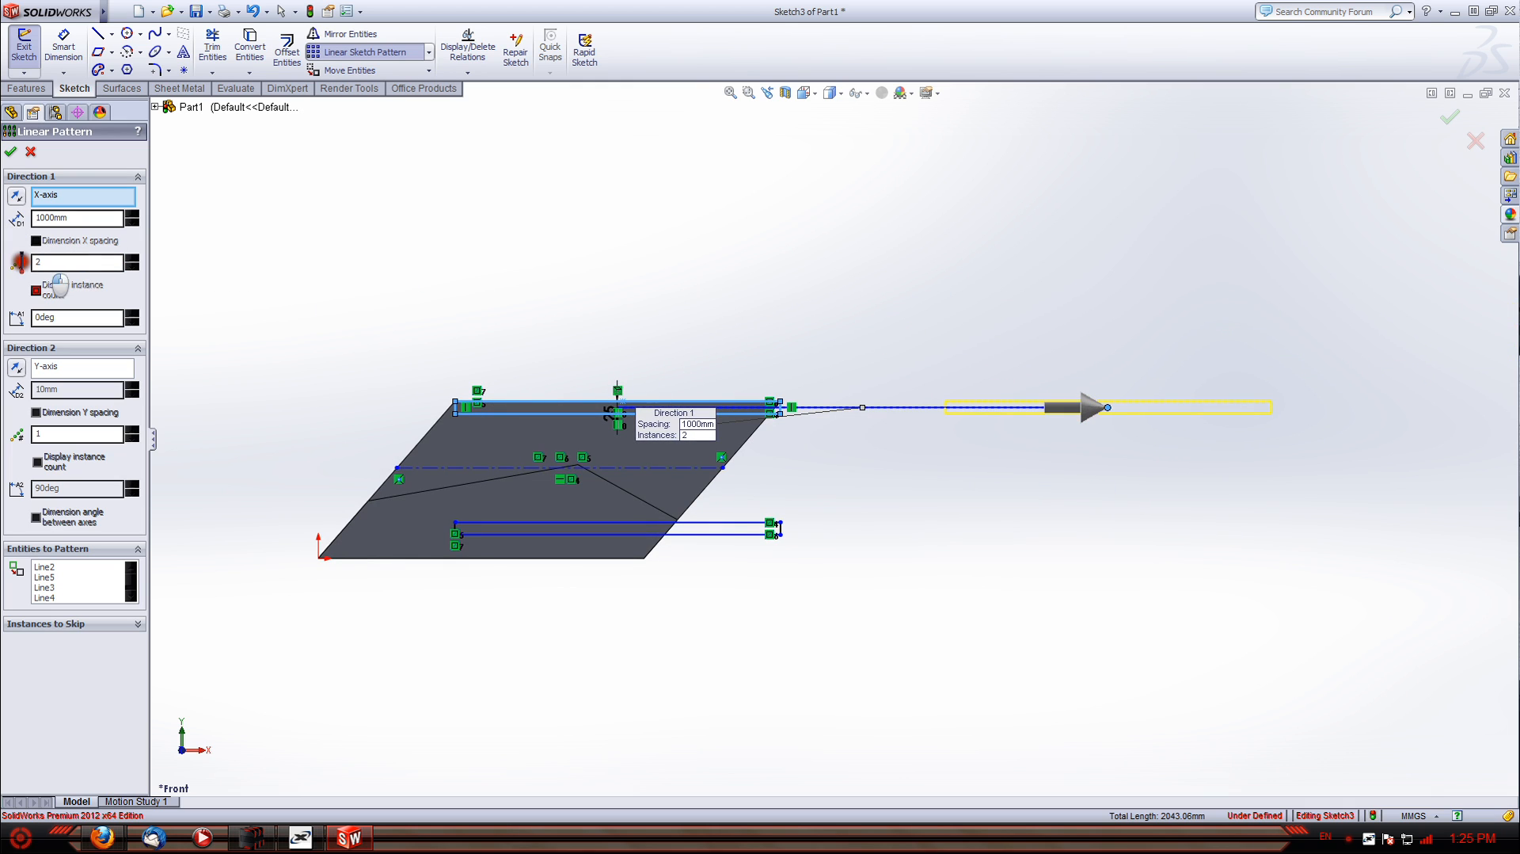
type("4")
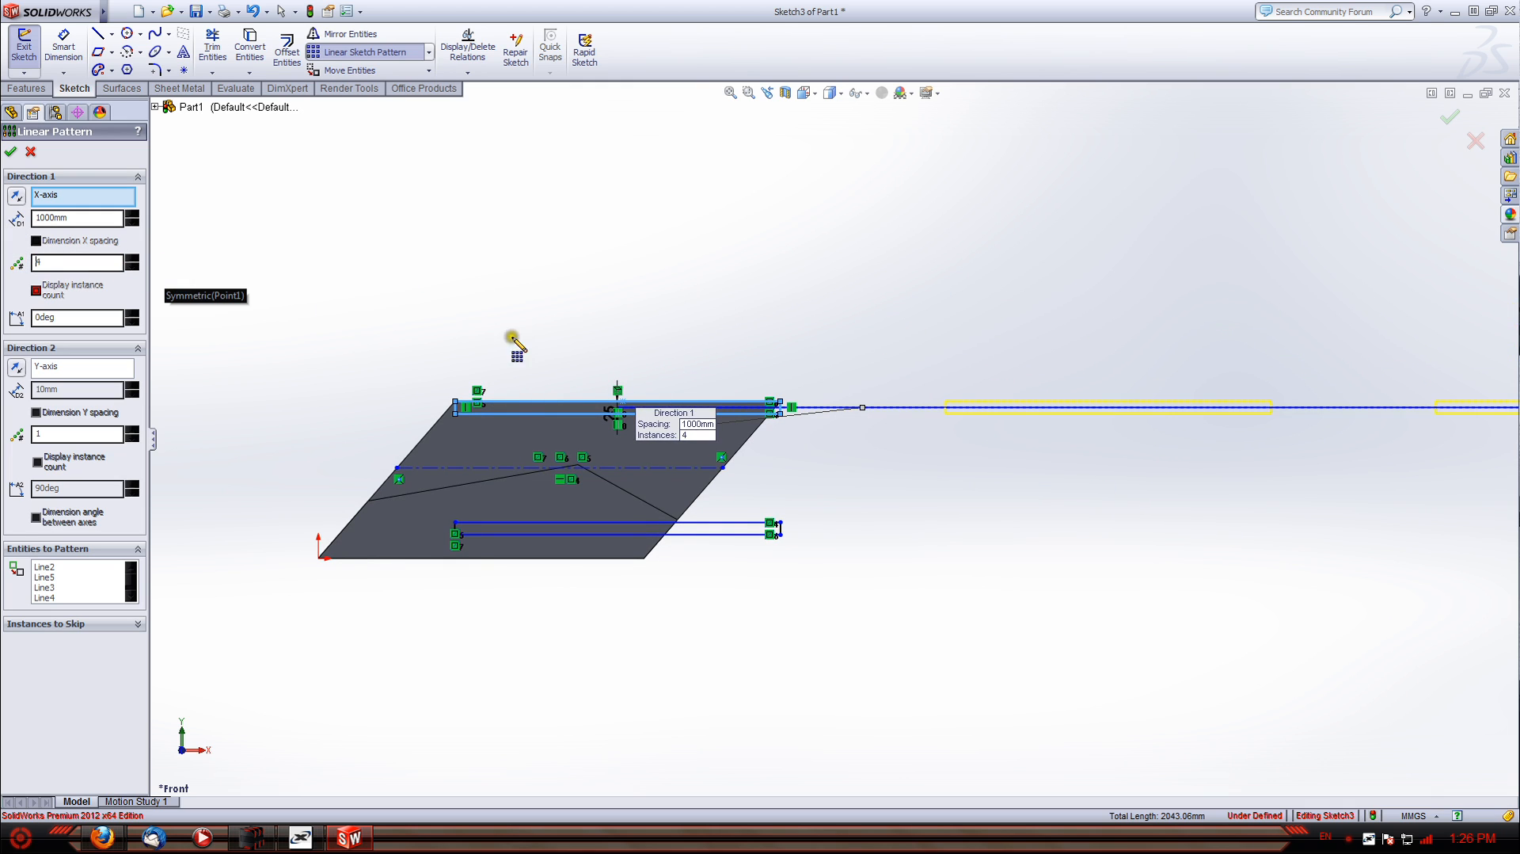
scroll(843, 440, "up", 3)
scroll(1455, 393, "up", 3)
scroll(1469, 416, "down", 2)
scroll(315, 429, "up", 1)
scroll(349, 464, "down", 1)
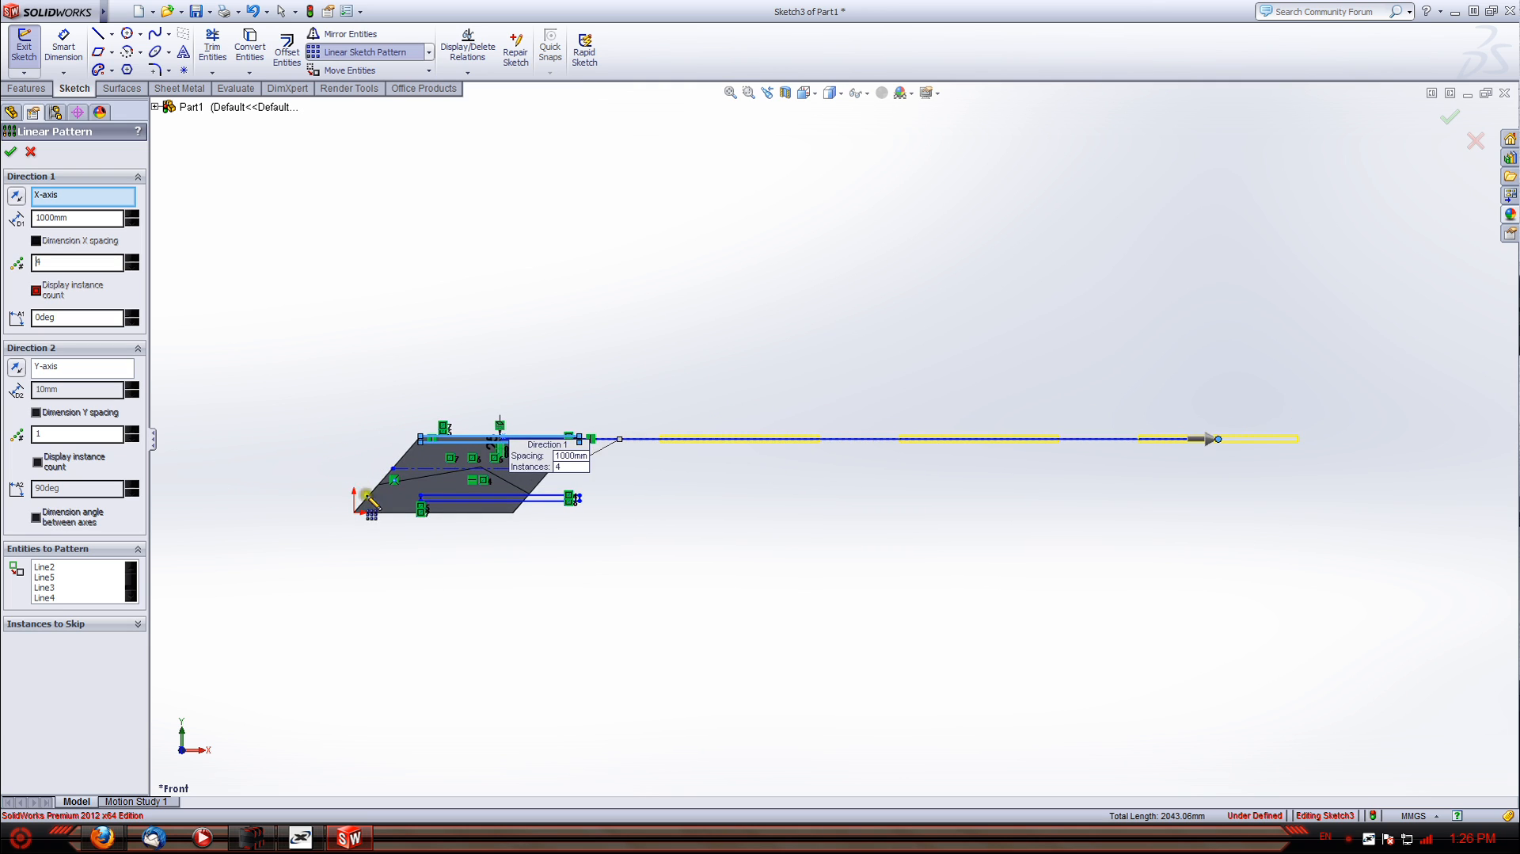
Set the pattern's Y-axis direction to 5 instances with 50 mm spacing and complete the linear sketch pattern
left_click_drag(65, 437, 9, 435)
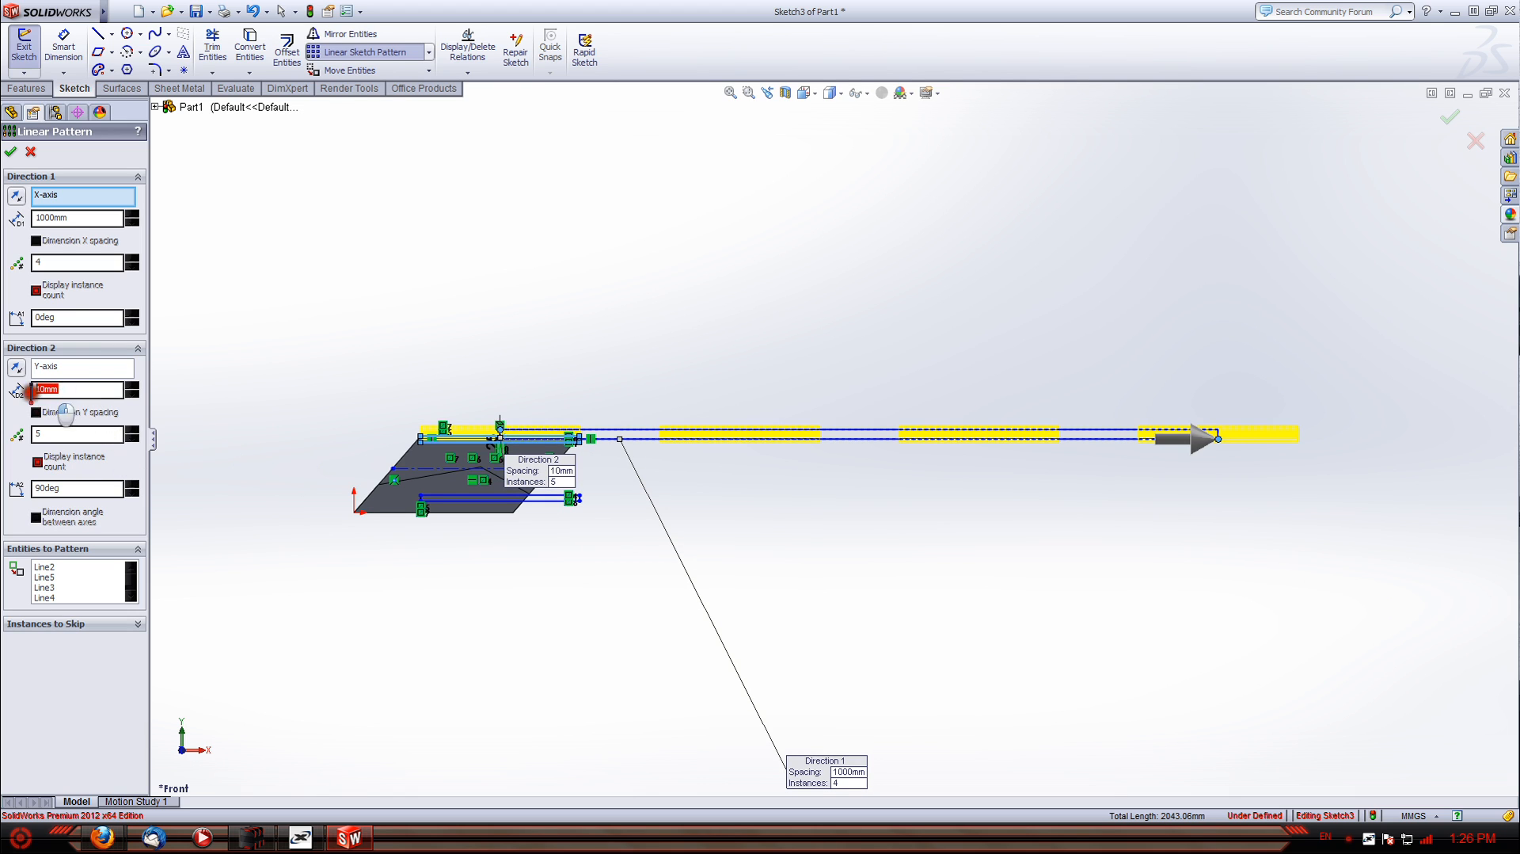
left_click_drag(67, 389, 22, 390)
key("Return")
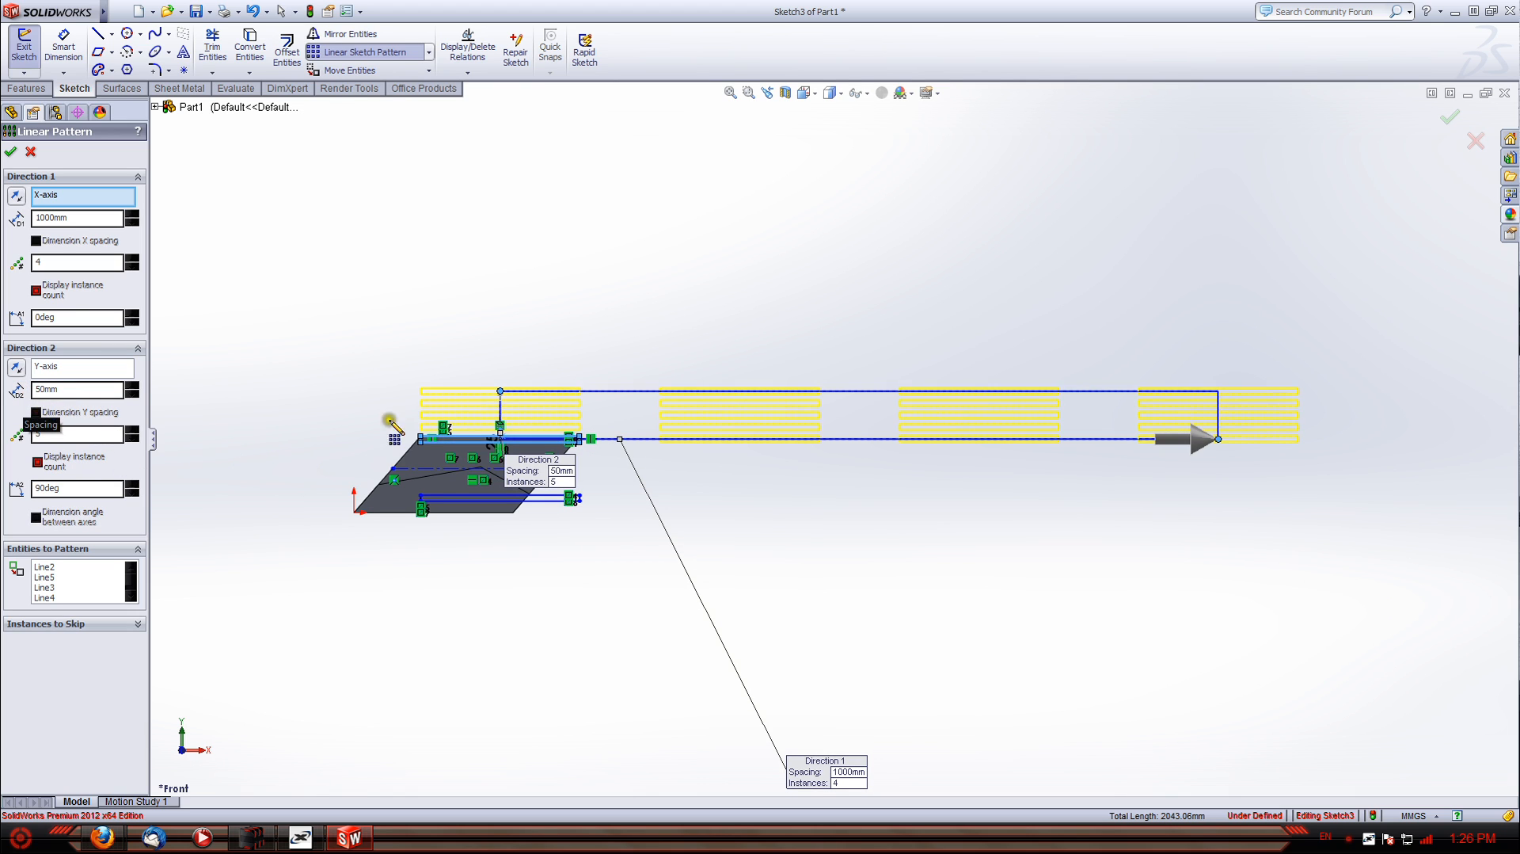
scroll(572, 448, "down", 2)
scroll(1447, 481, "up", 1)
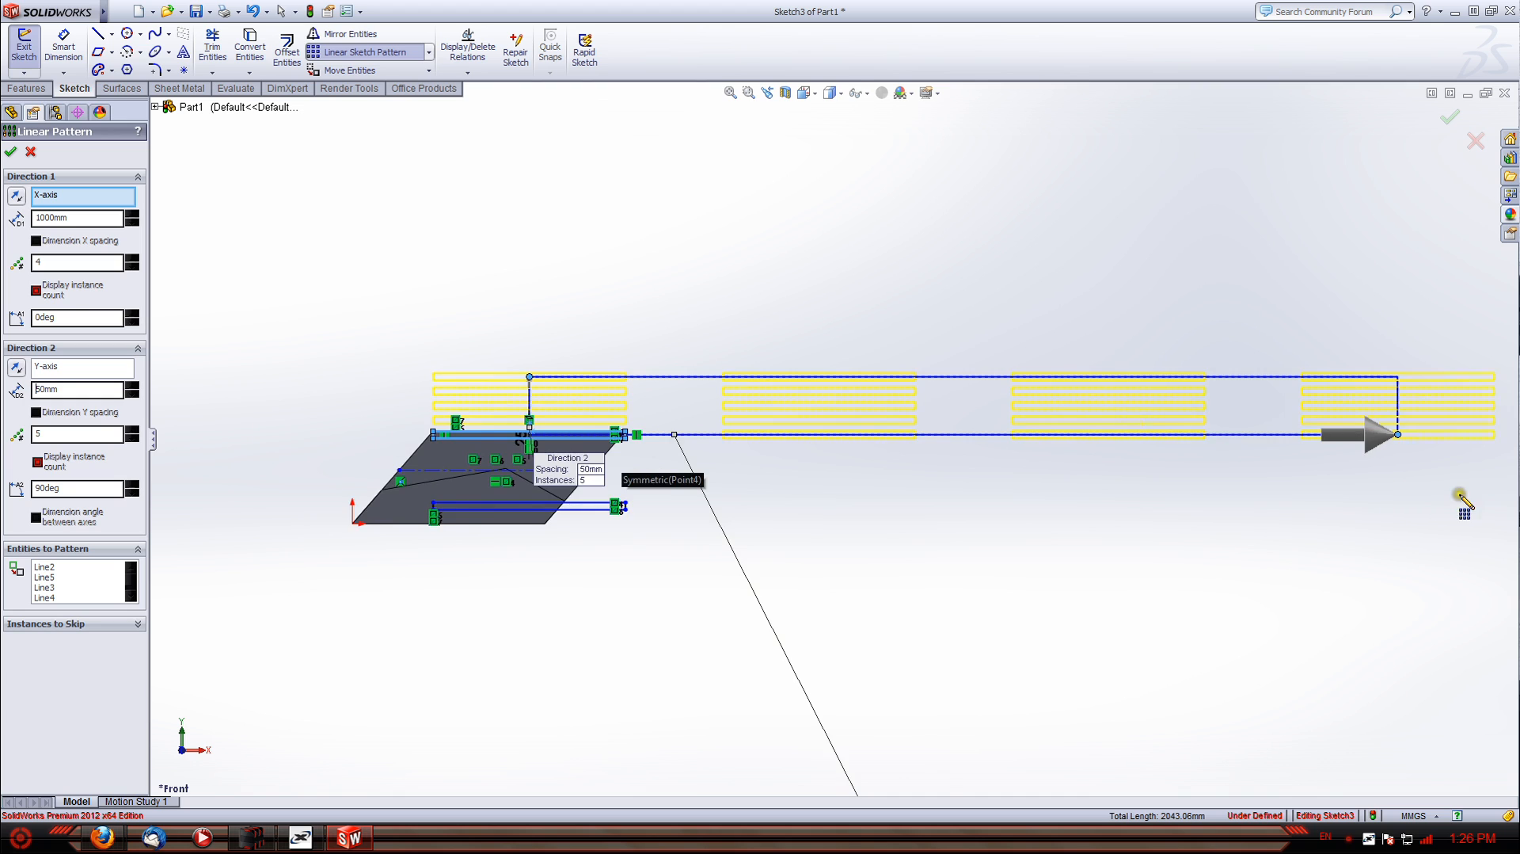
left_click(10, 151)
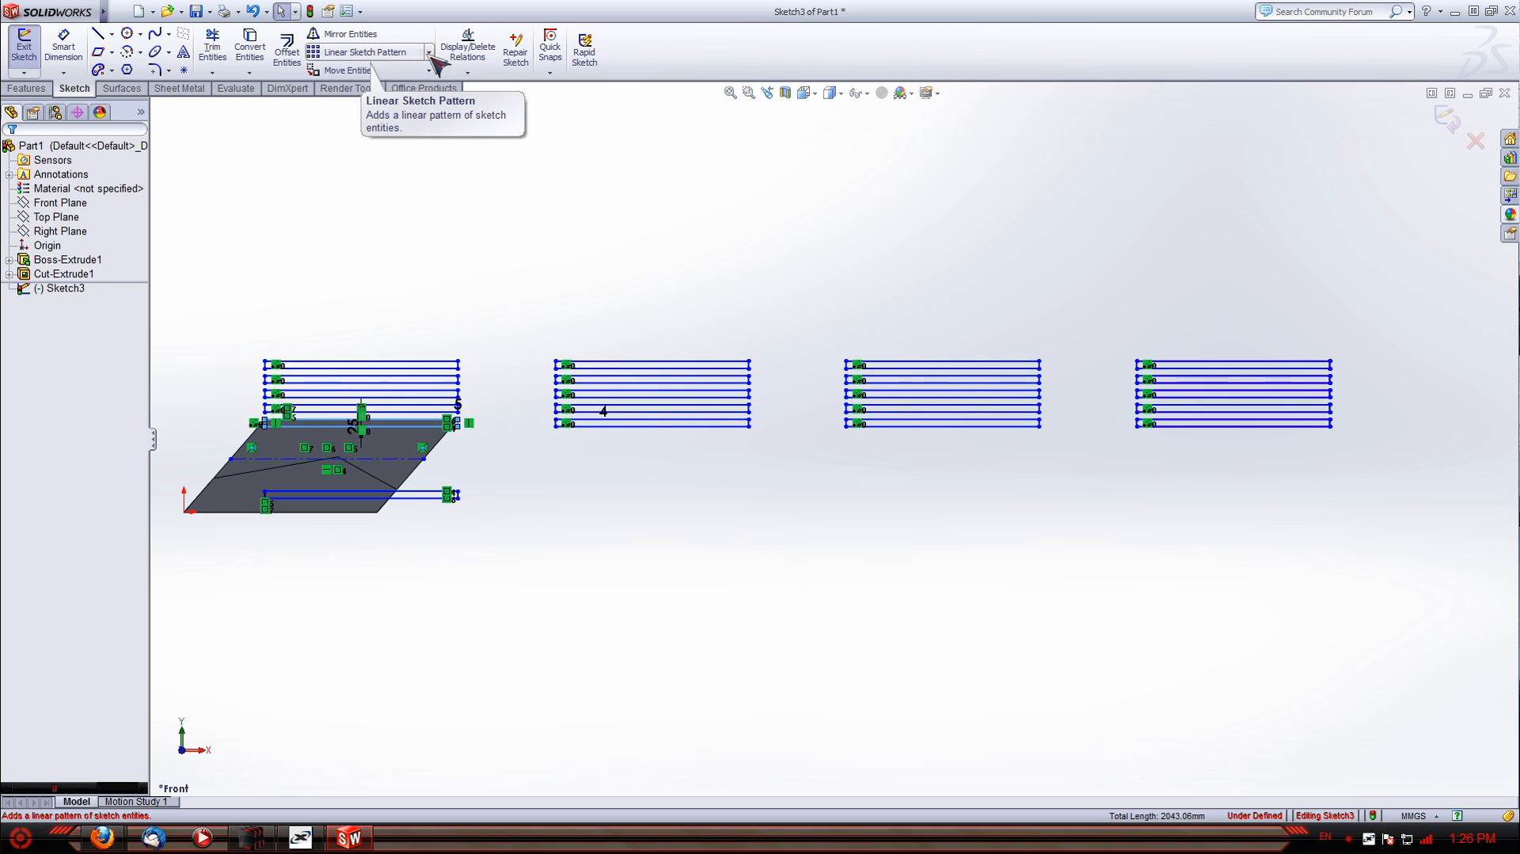
scroll(186, 404, "up", 1)
scroll(223, 502, "down", 1)
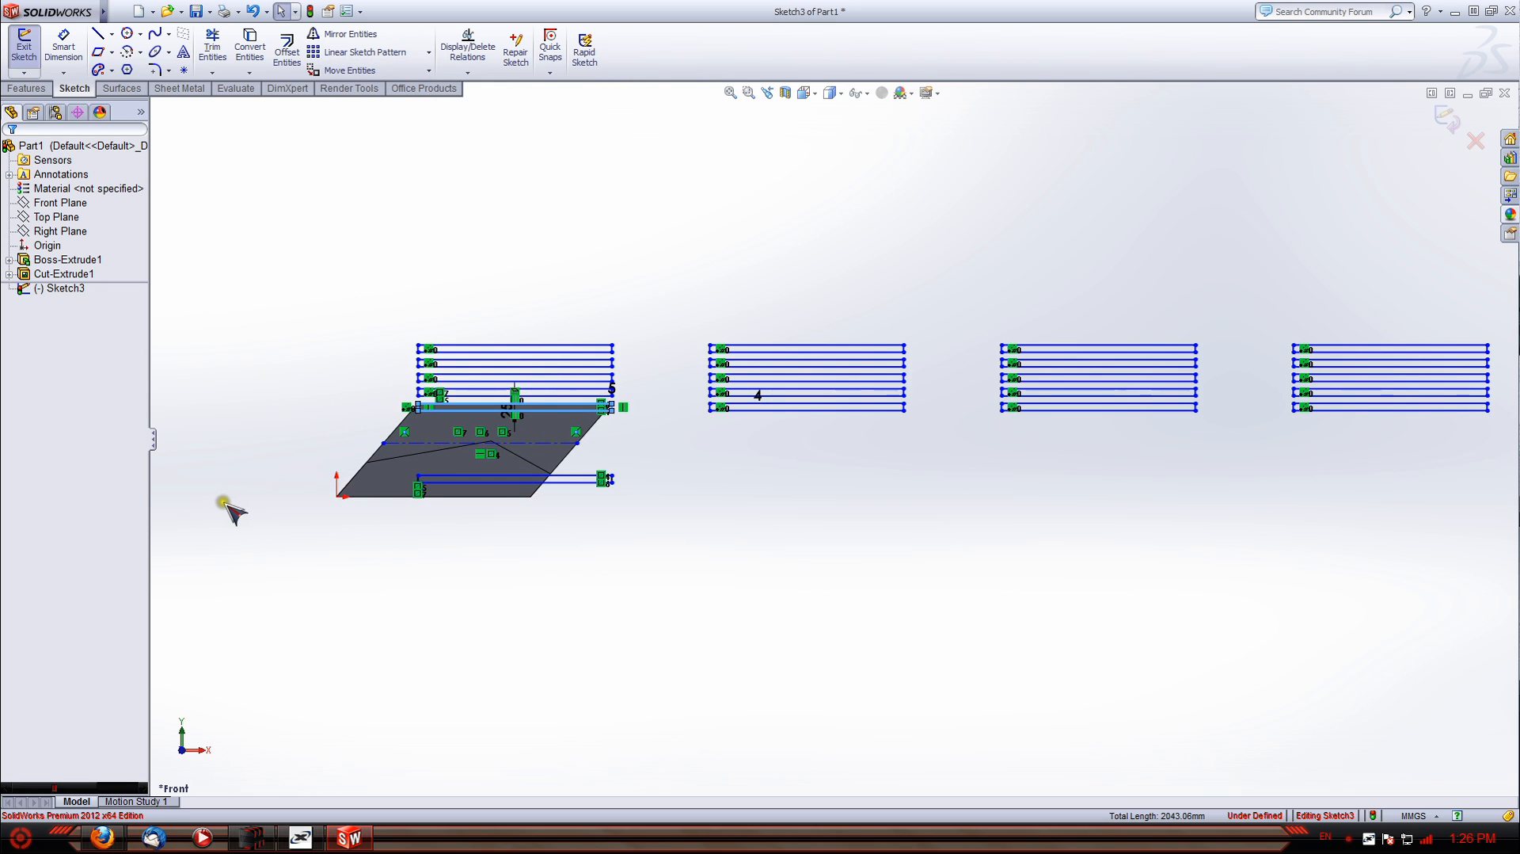
Create a circular sketch pattern of the upper narrow rectangle's four lines about the origin with 6 instances over 360 degrees
left_click(428, 51)
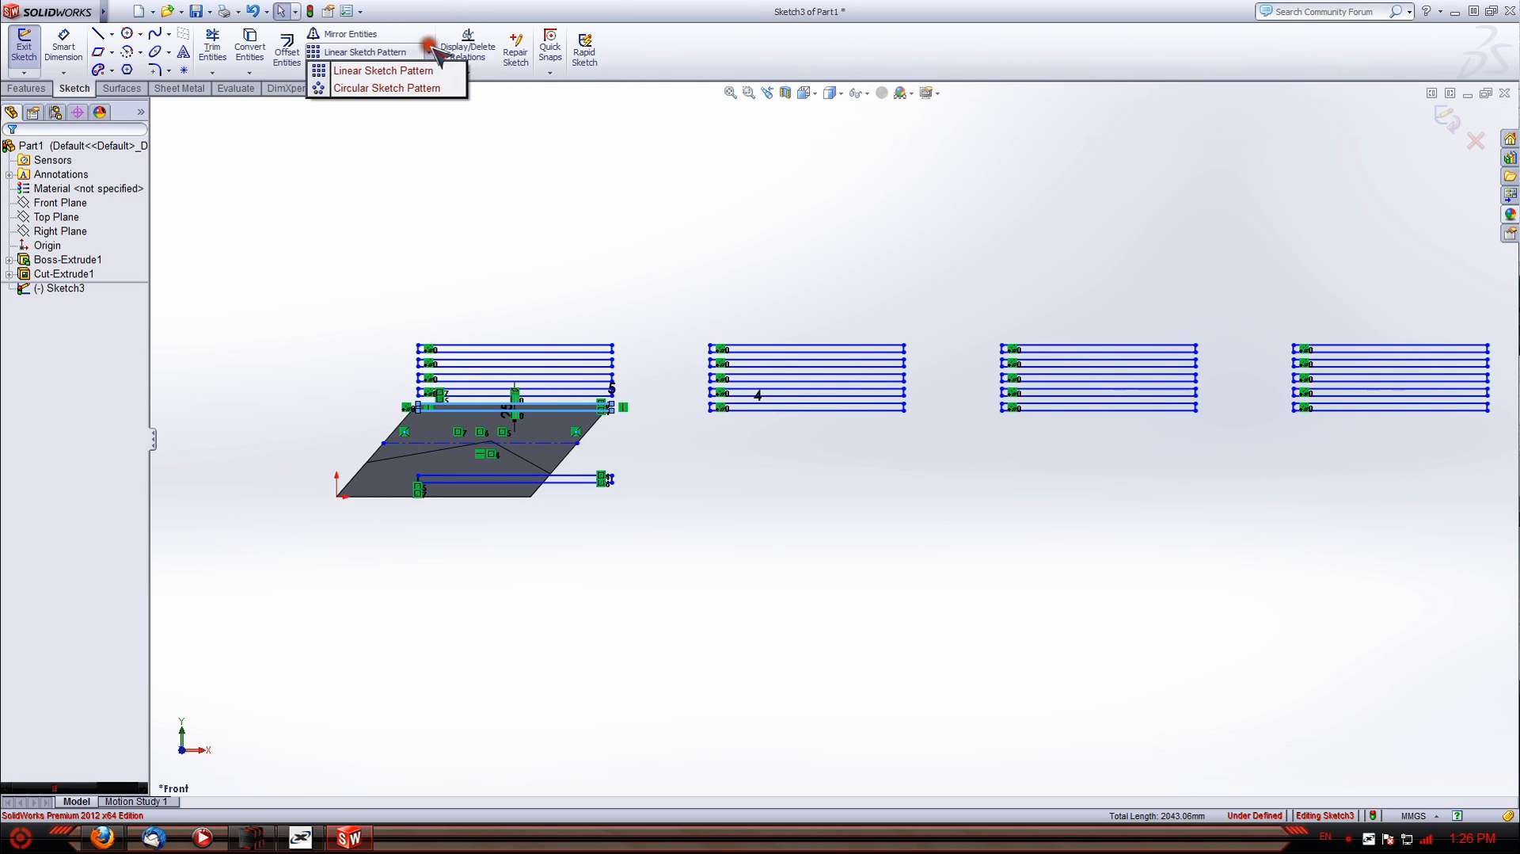
left_click(407, 90)
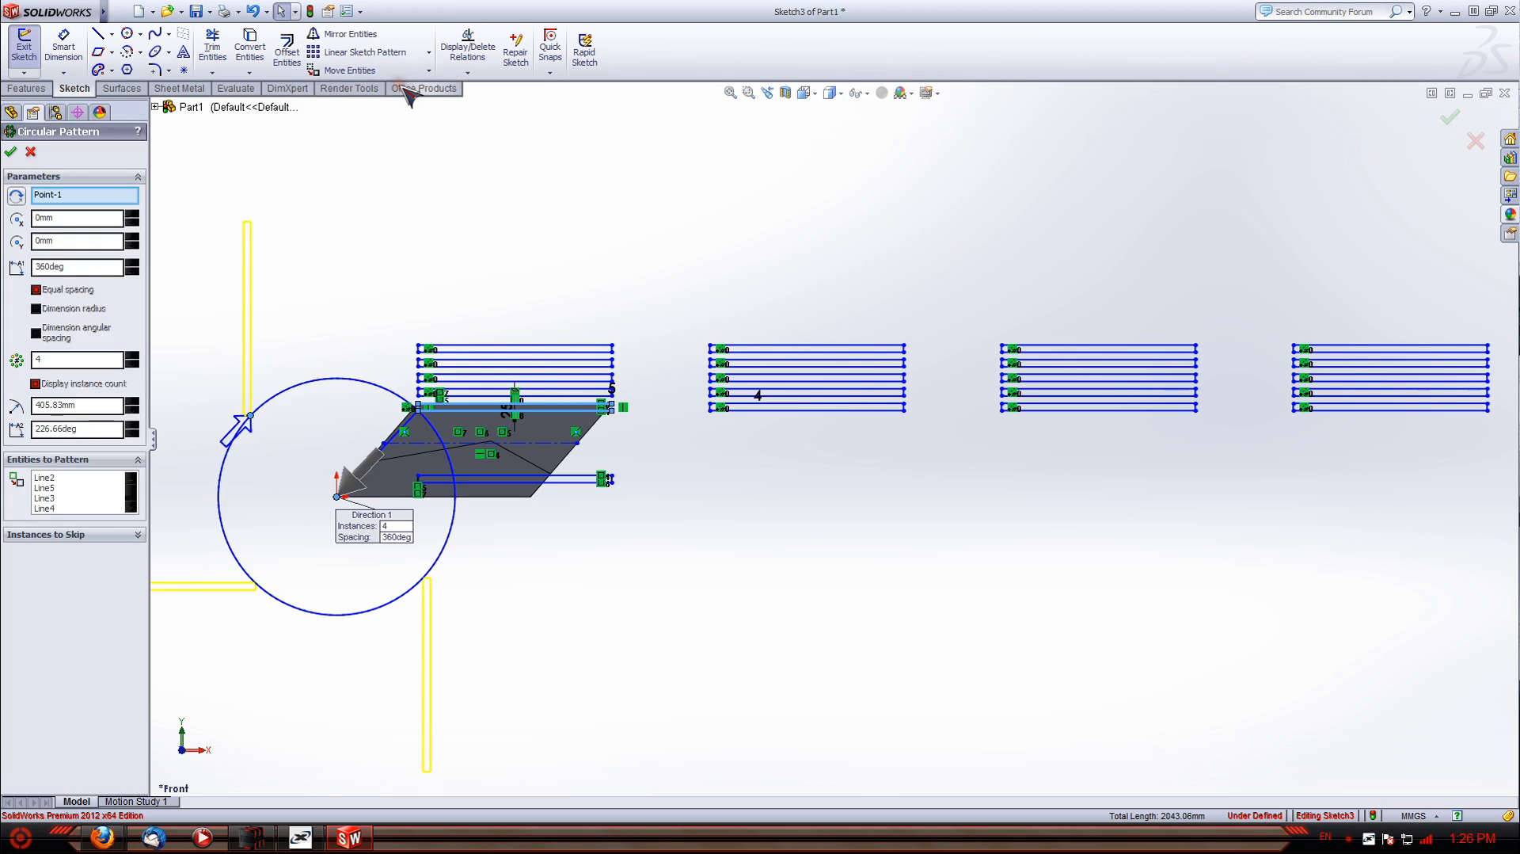
scroll(276, 572, "up", 1)
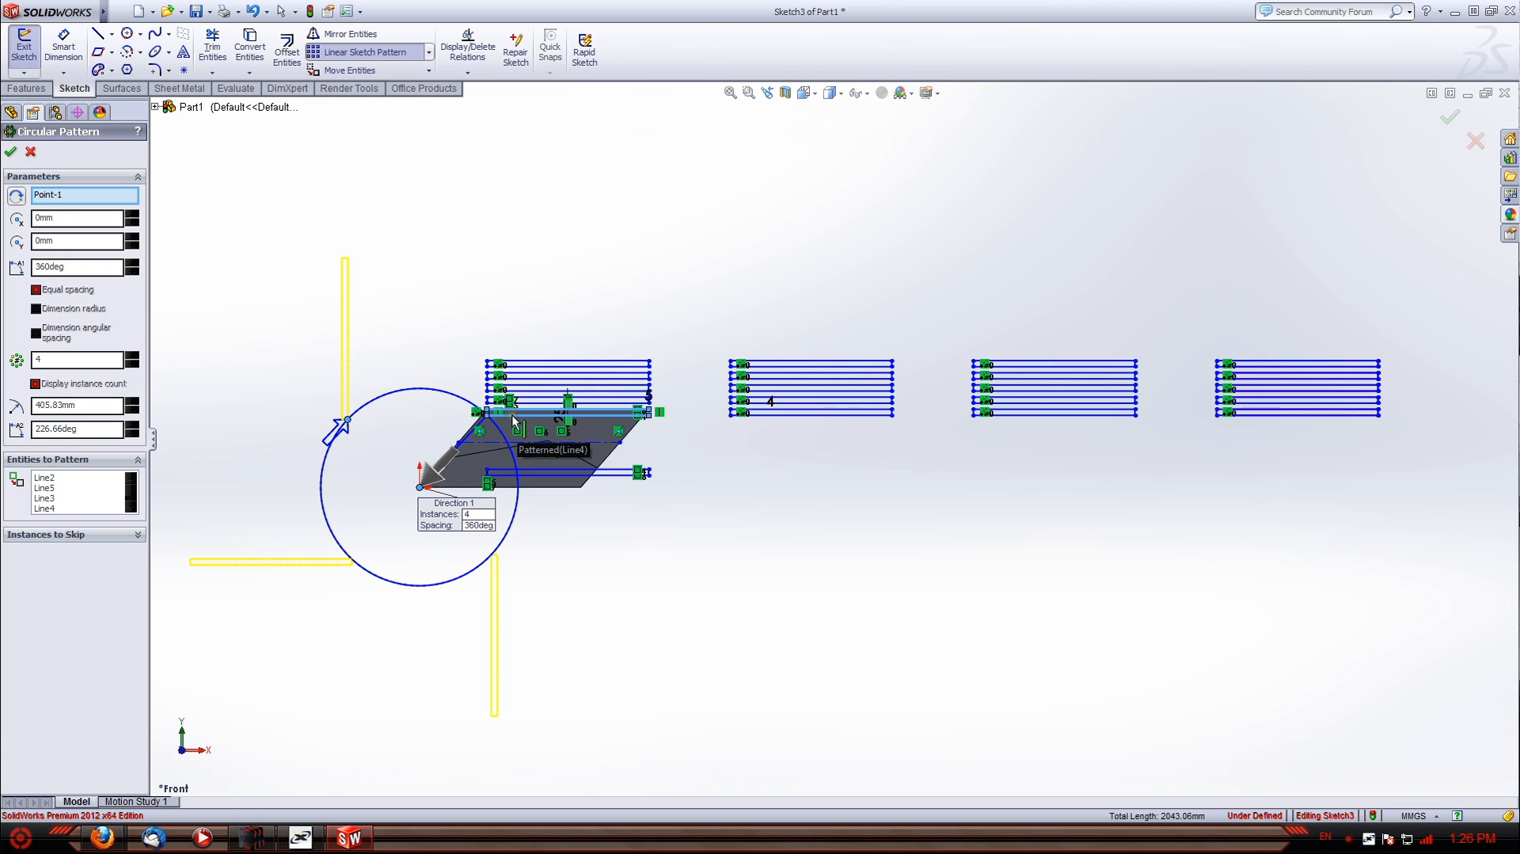
left_click(47, 359)
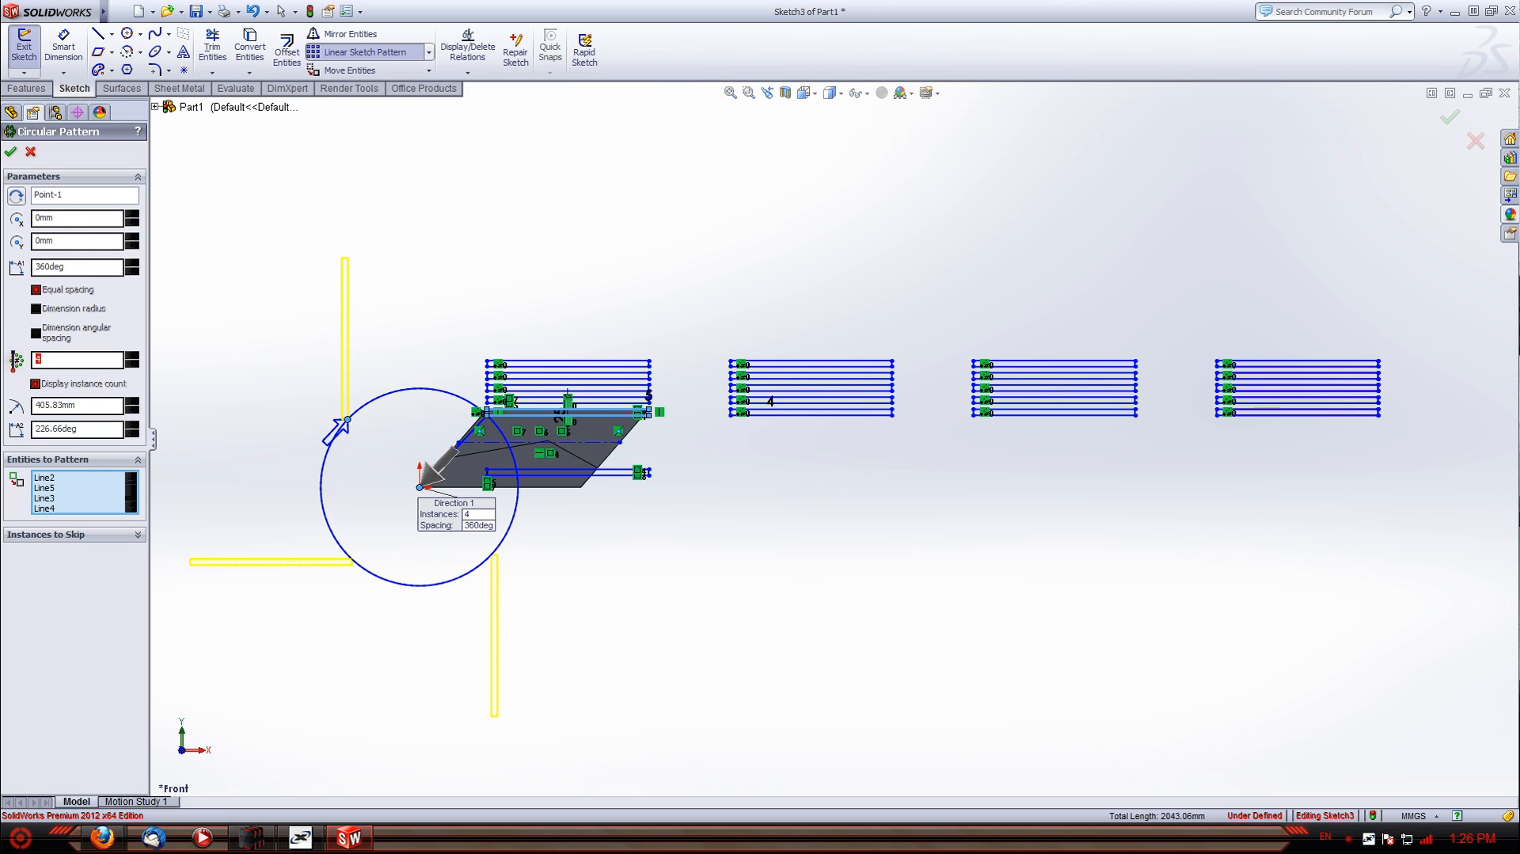
type("6")
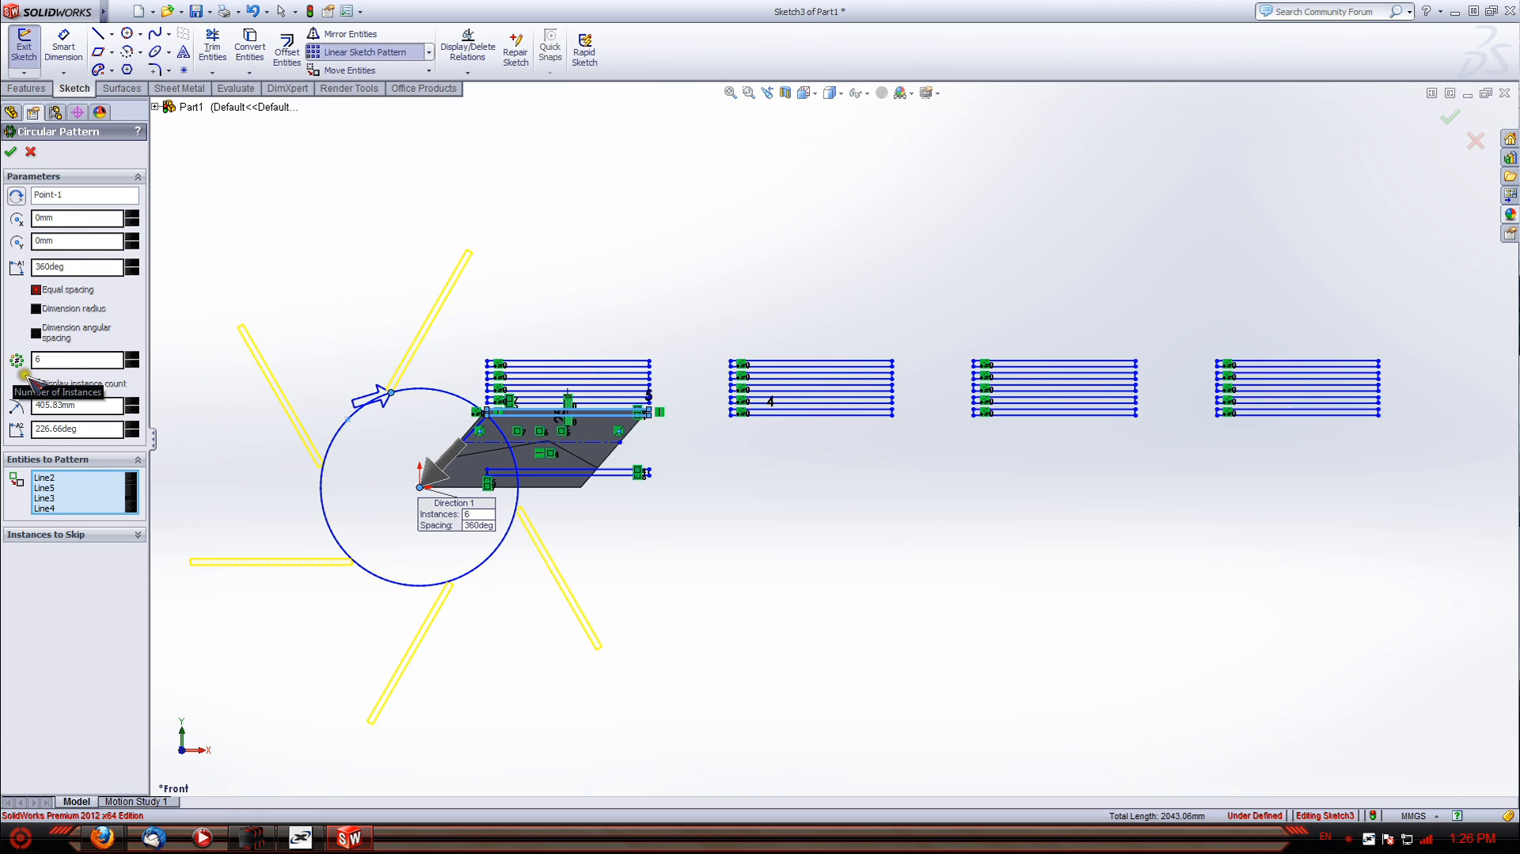
left_click(10, 151)
left_click(306, 270)
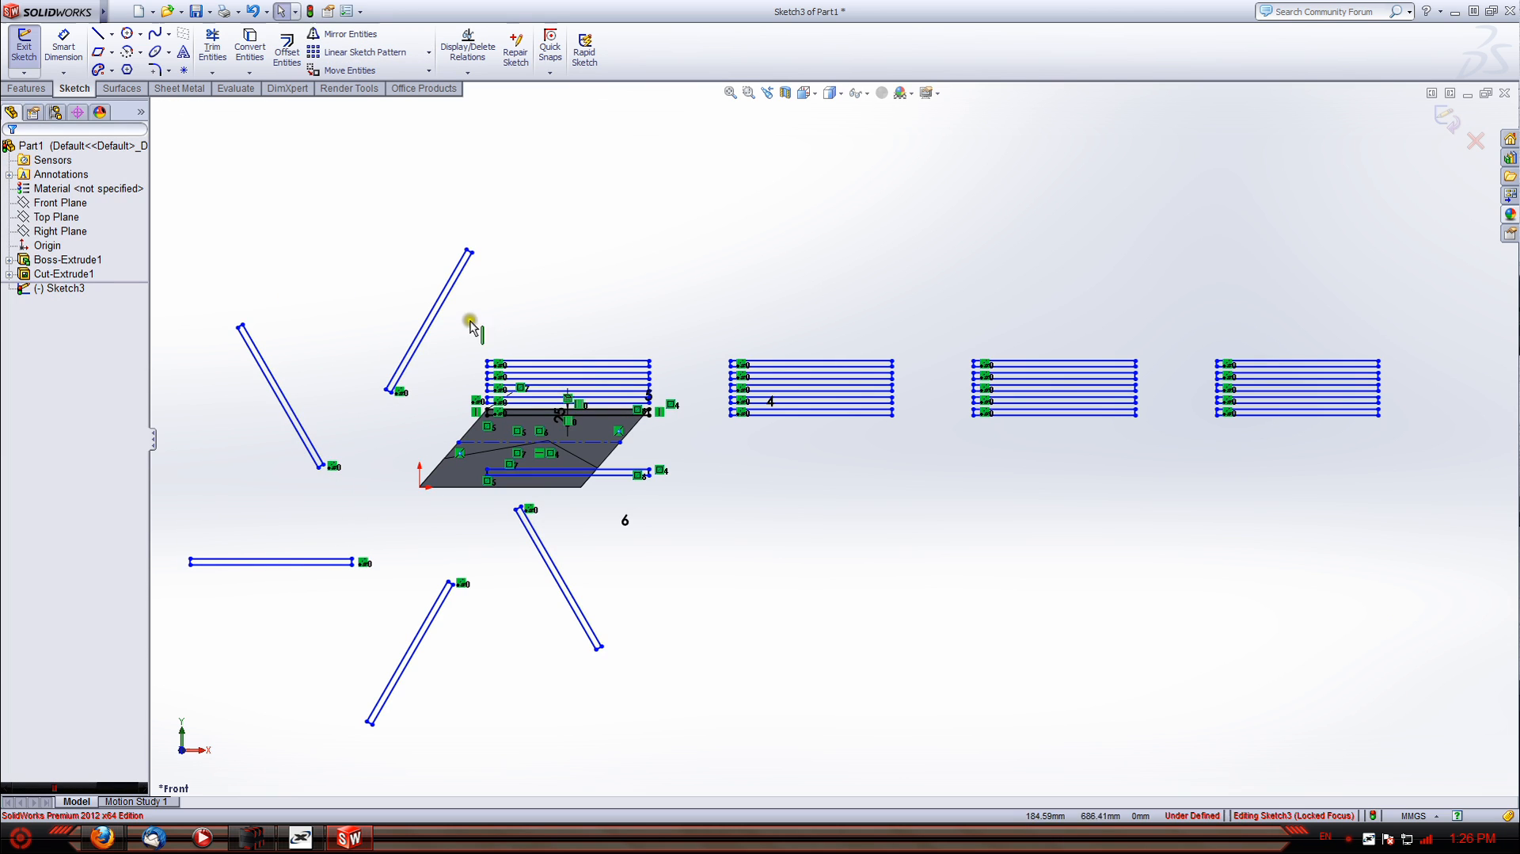
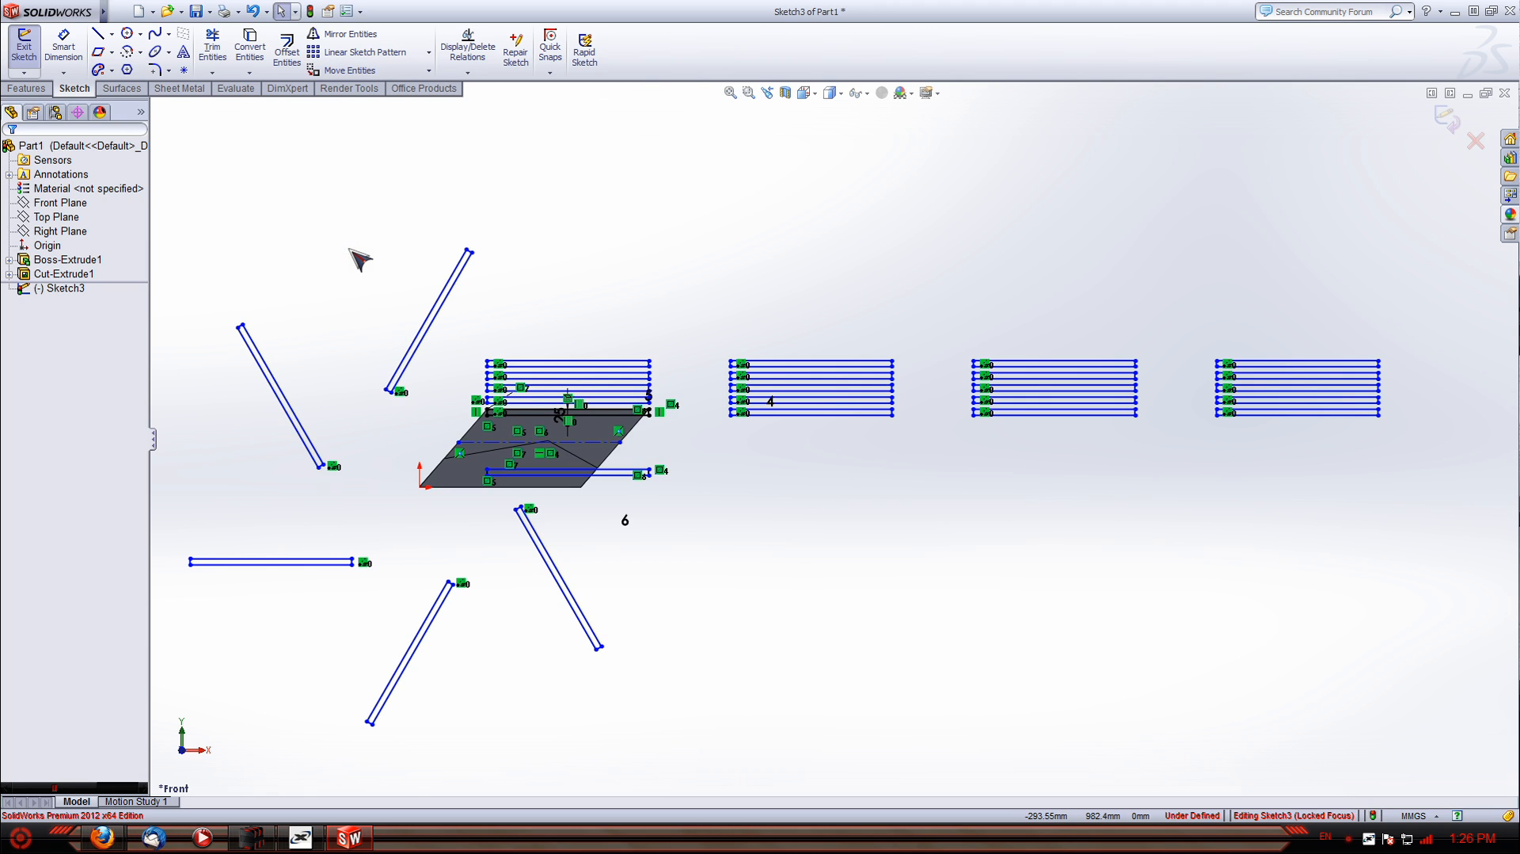
Try to move three lines of the slanted rectangle just above the parallelogram, using its lower endpoint as the base point
left_click(333, 72)
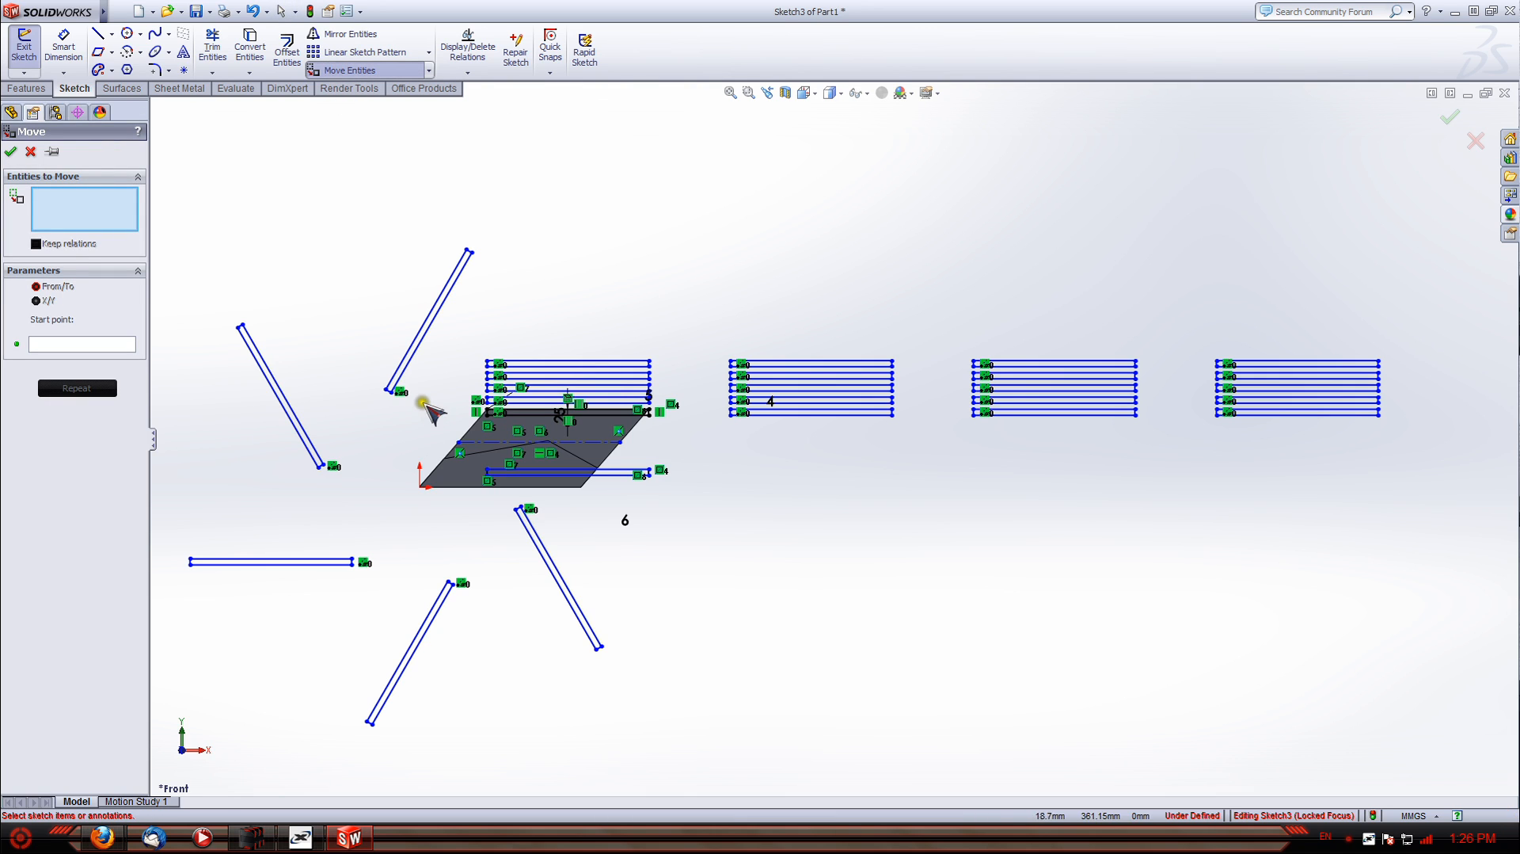
left_click_drag(451, 392, 315, 288)
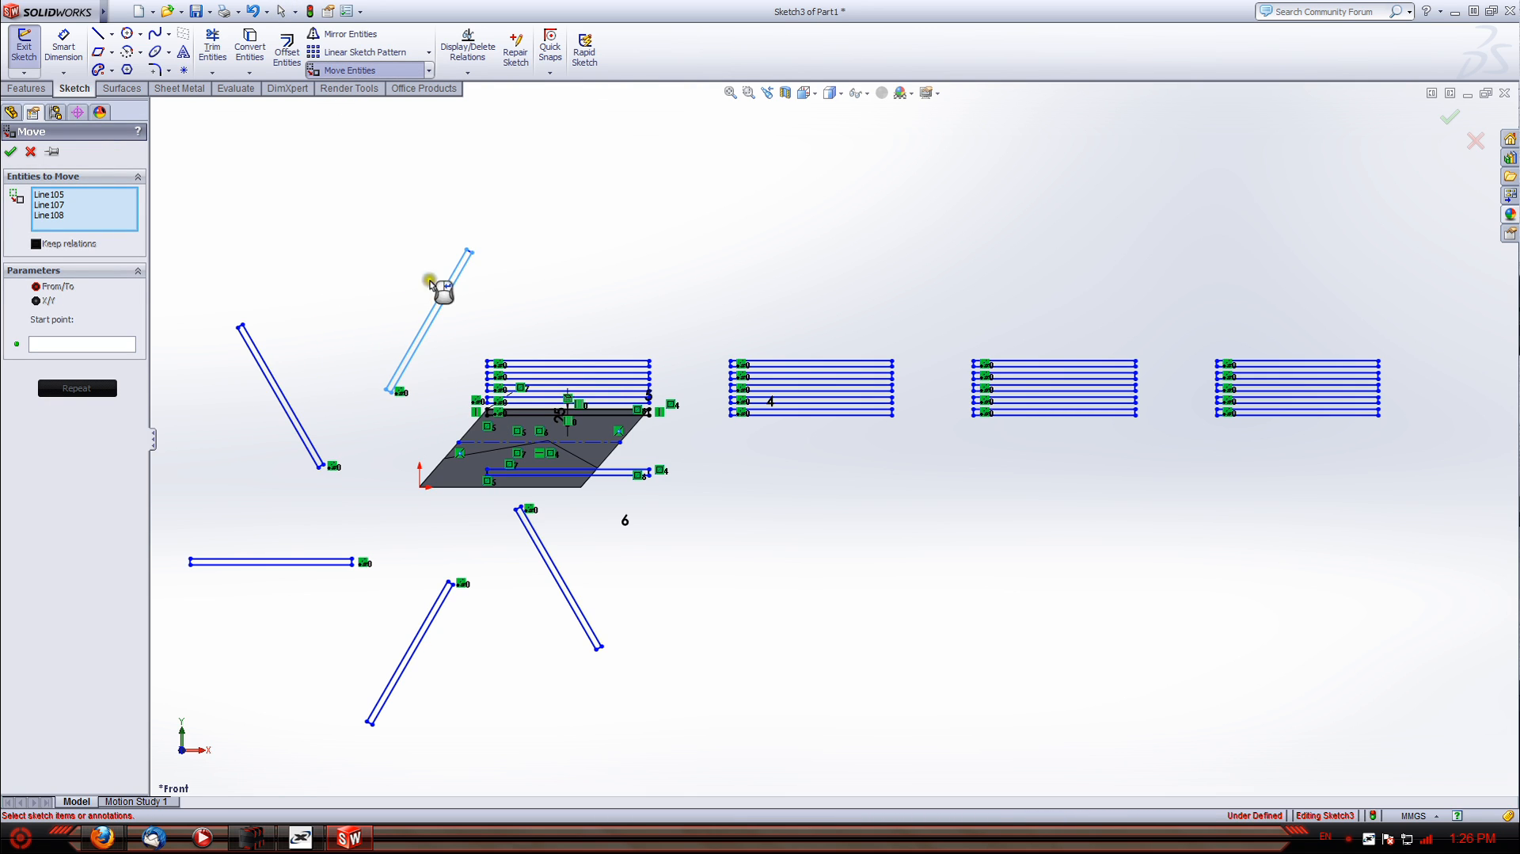
left_click(92, 342)
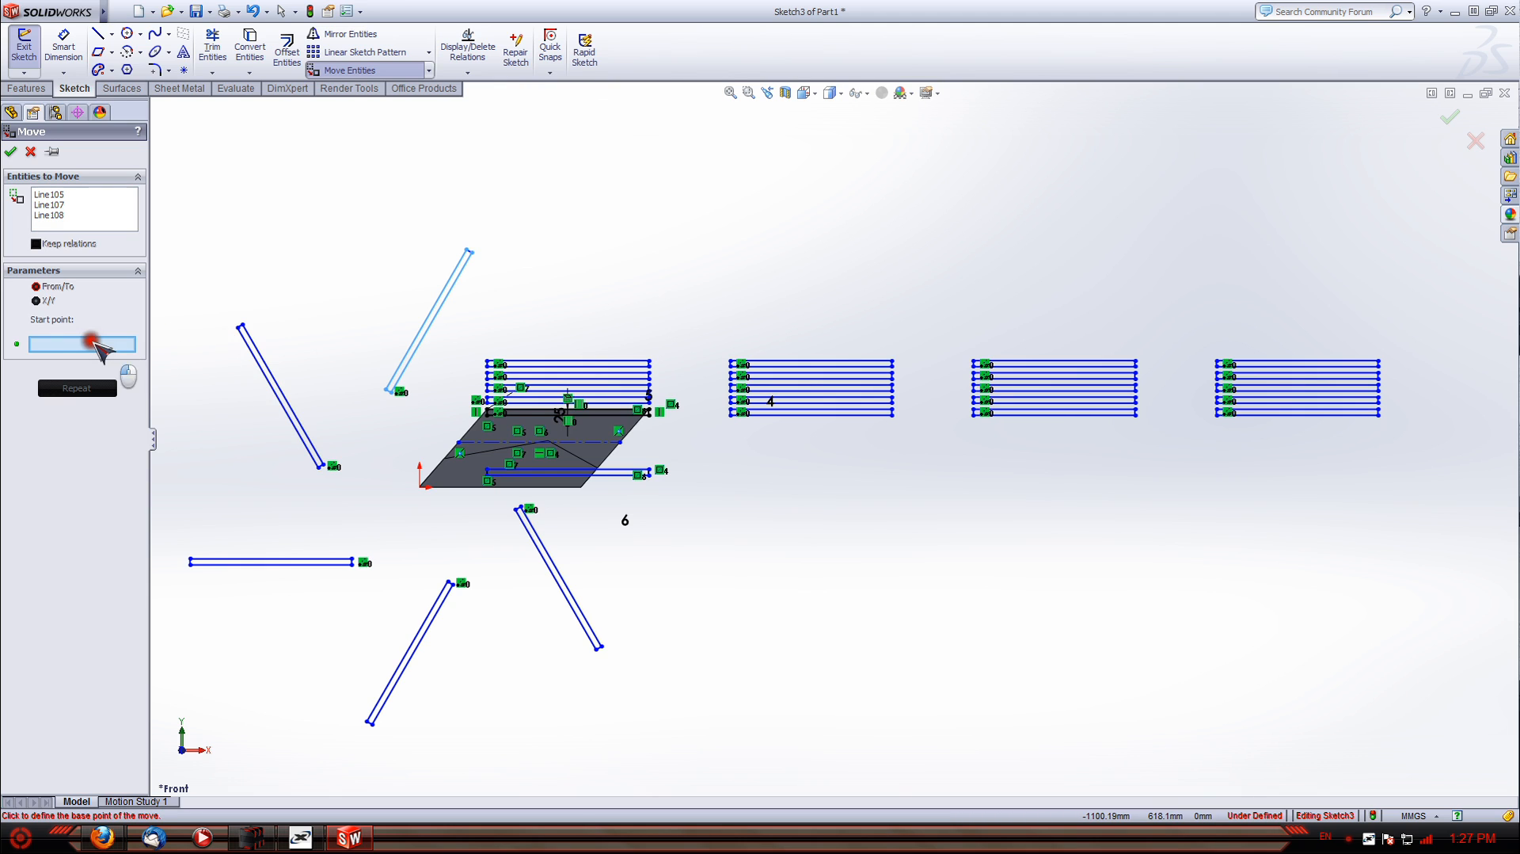
left_click(386, 388)
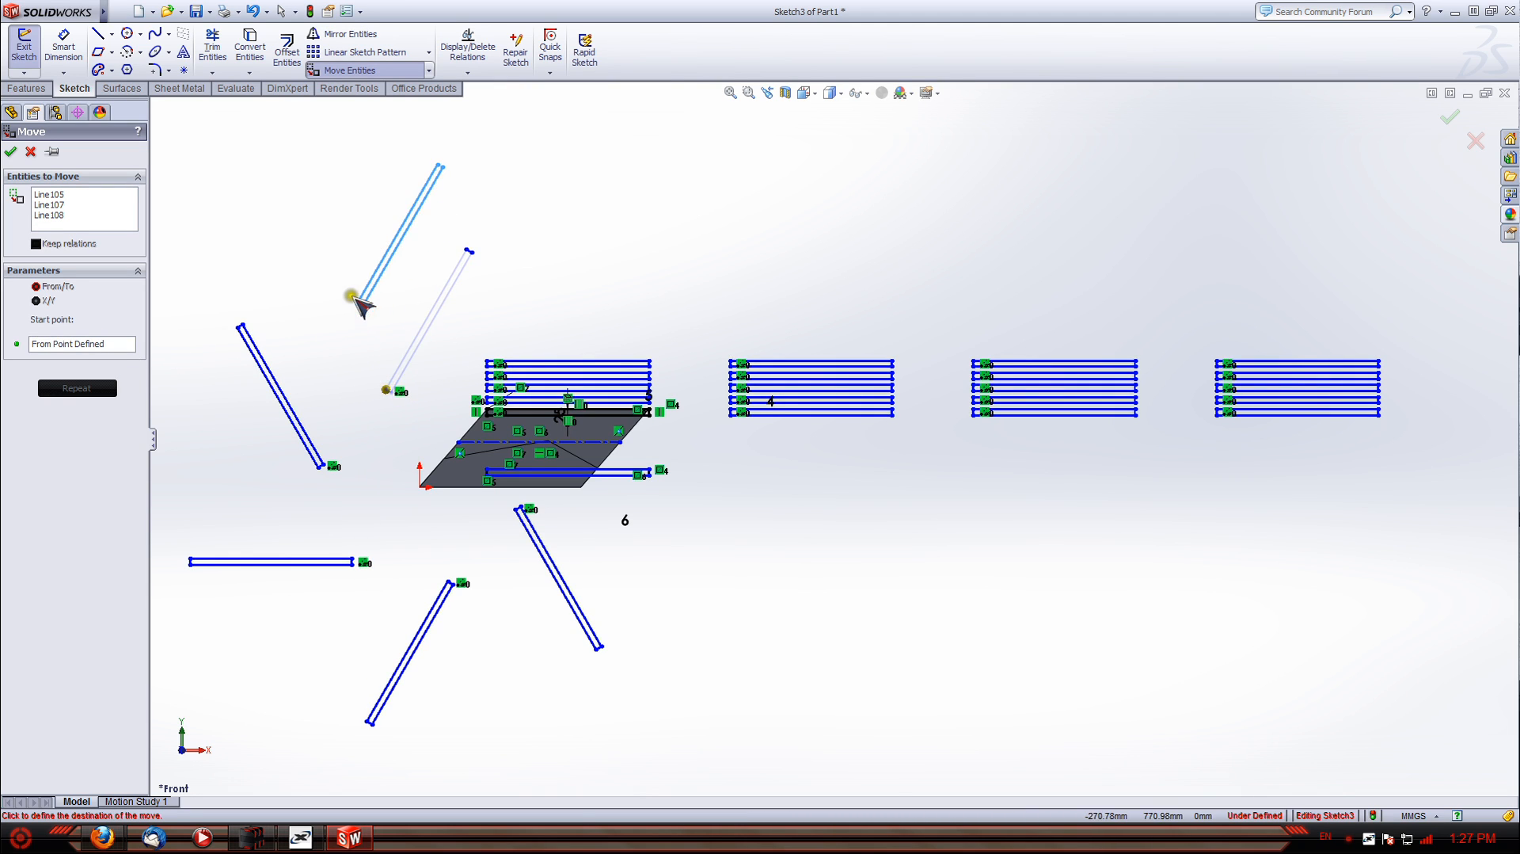
key("Escape")
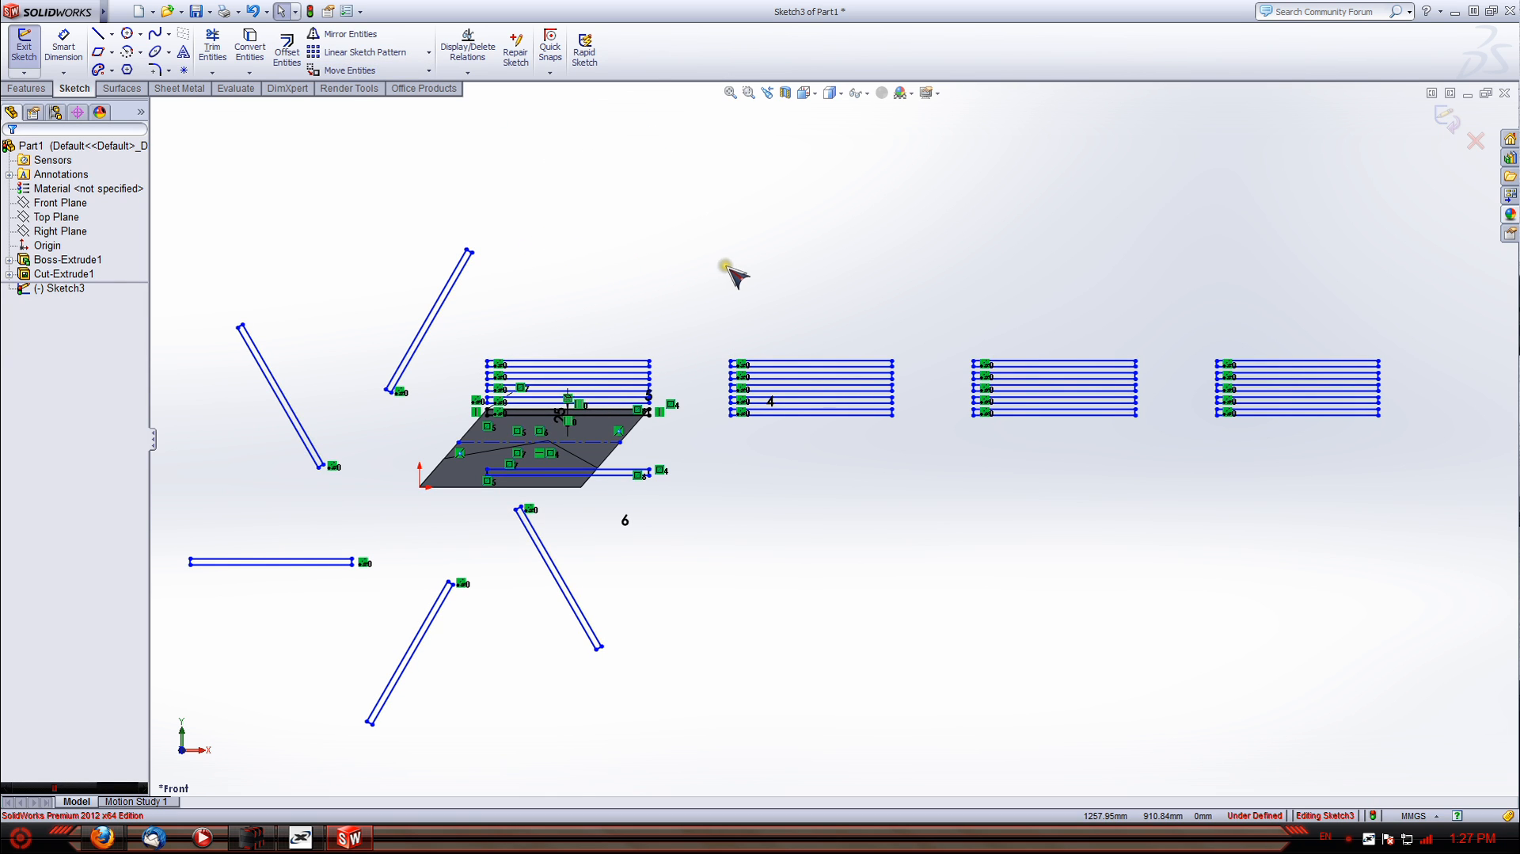
Delete all entities in the sketch, including the dimensioned items and pattern seeds
scroll(722, 268, "up", 3)
scroll(578, 356, "down", 3)
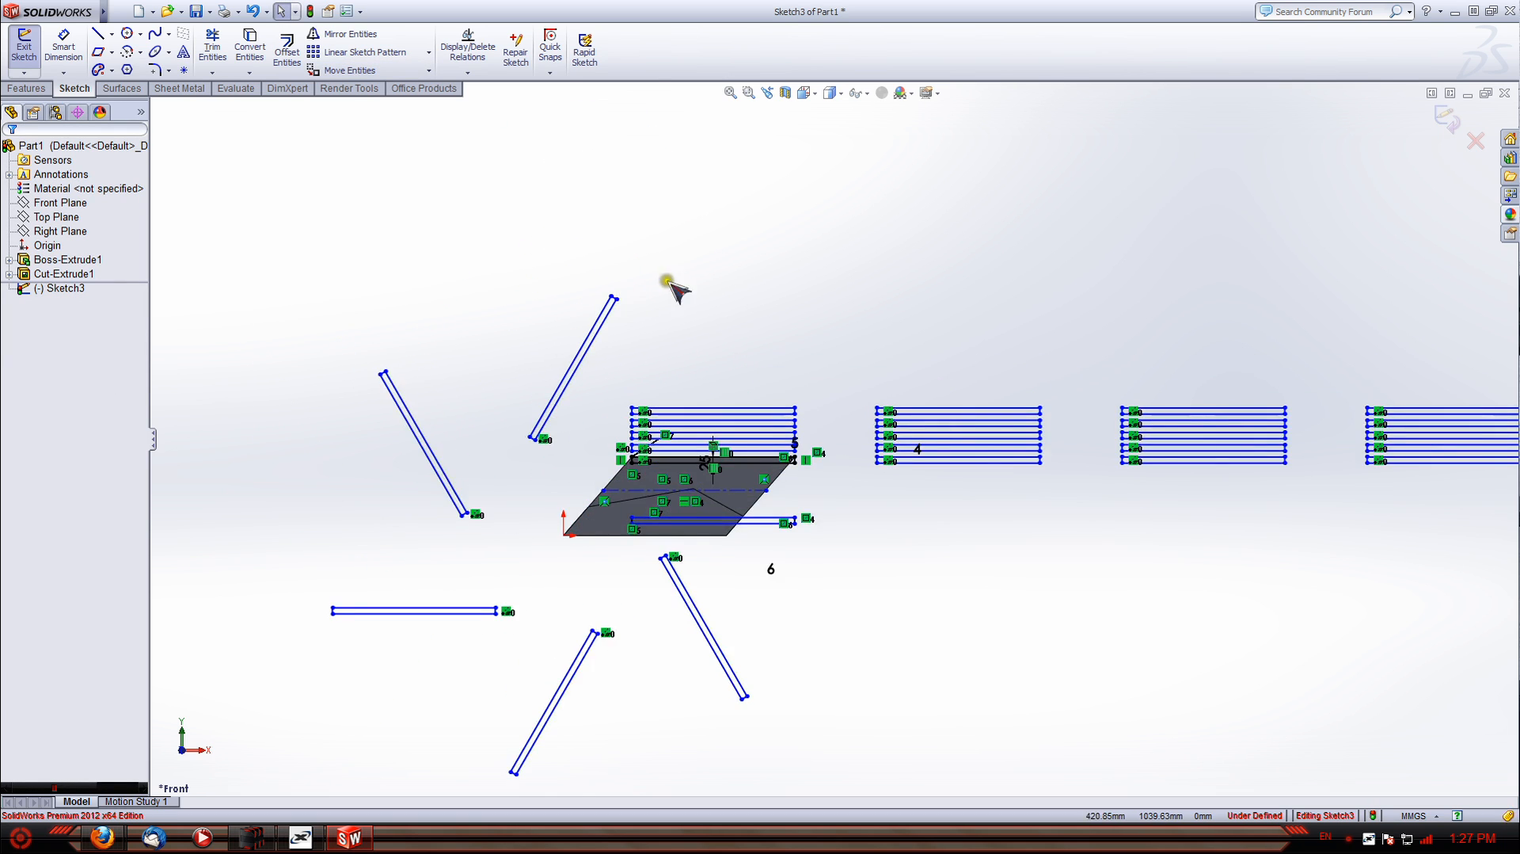
scroll(927, 531, "up", 2)
scroll(911, 551, "down", 3)
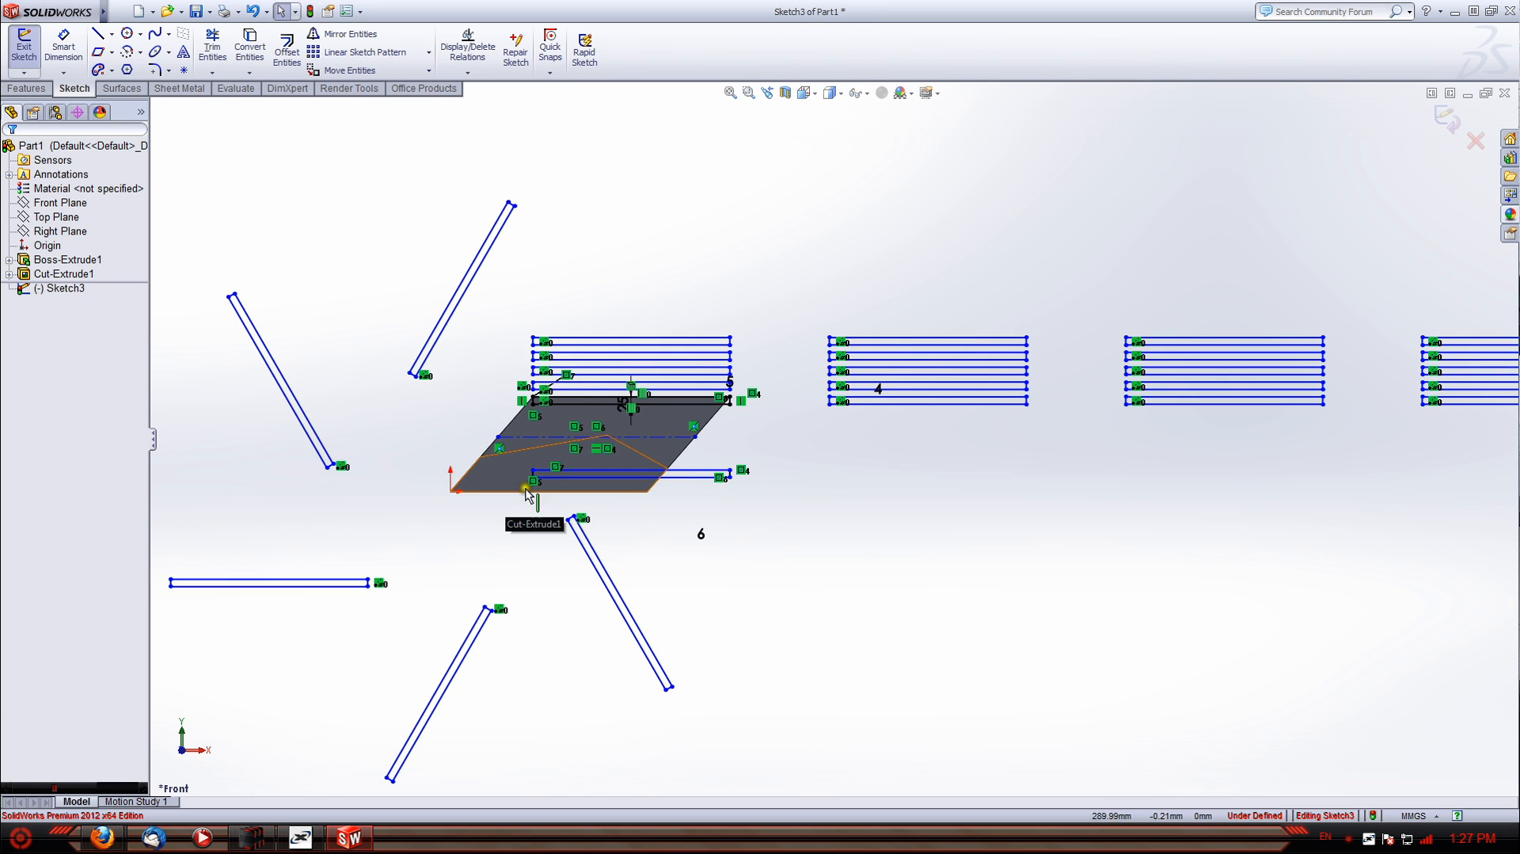
scroll(895, 452, "up", 4)
left_click_drag(1340, 646, 467, 222)
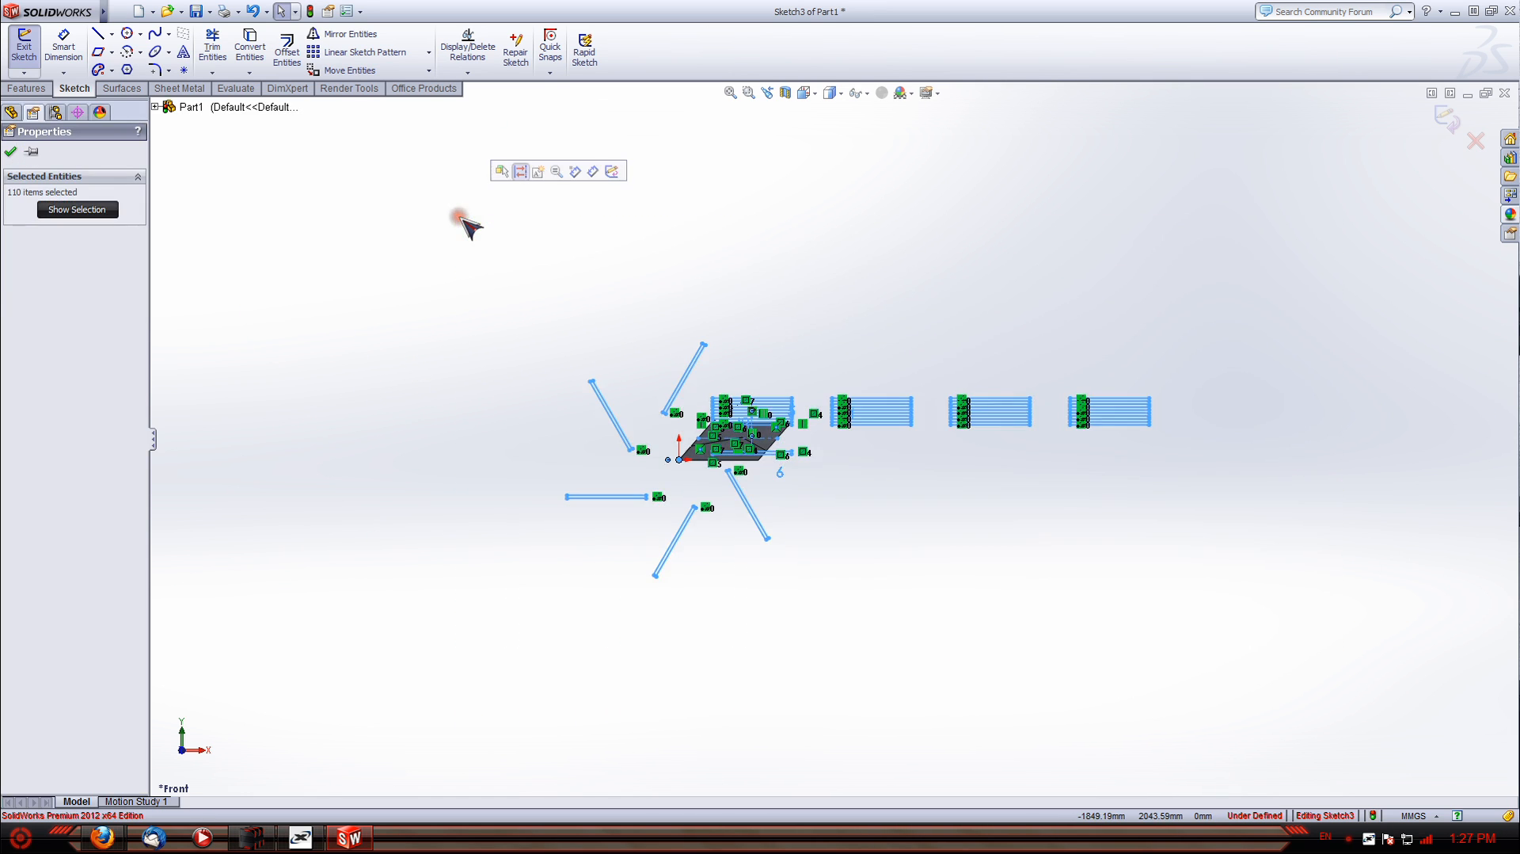
key("Delete")
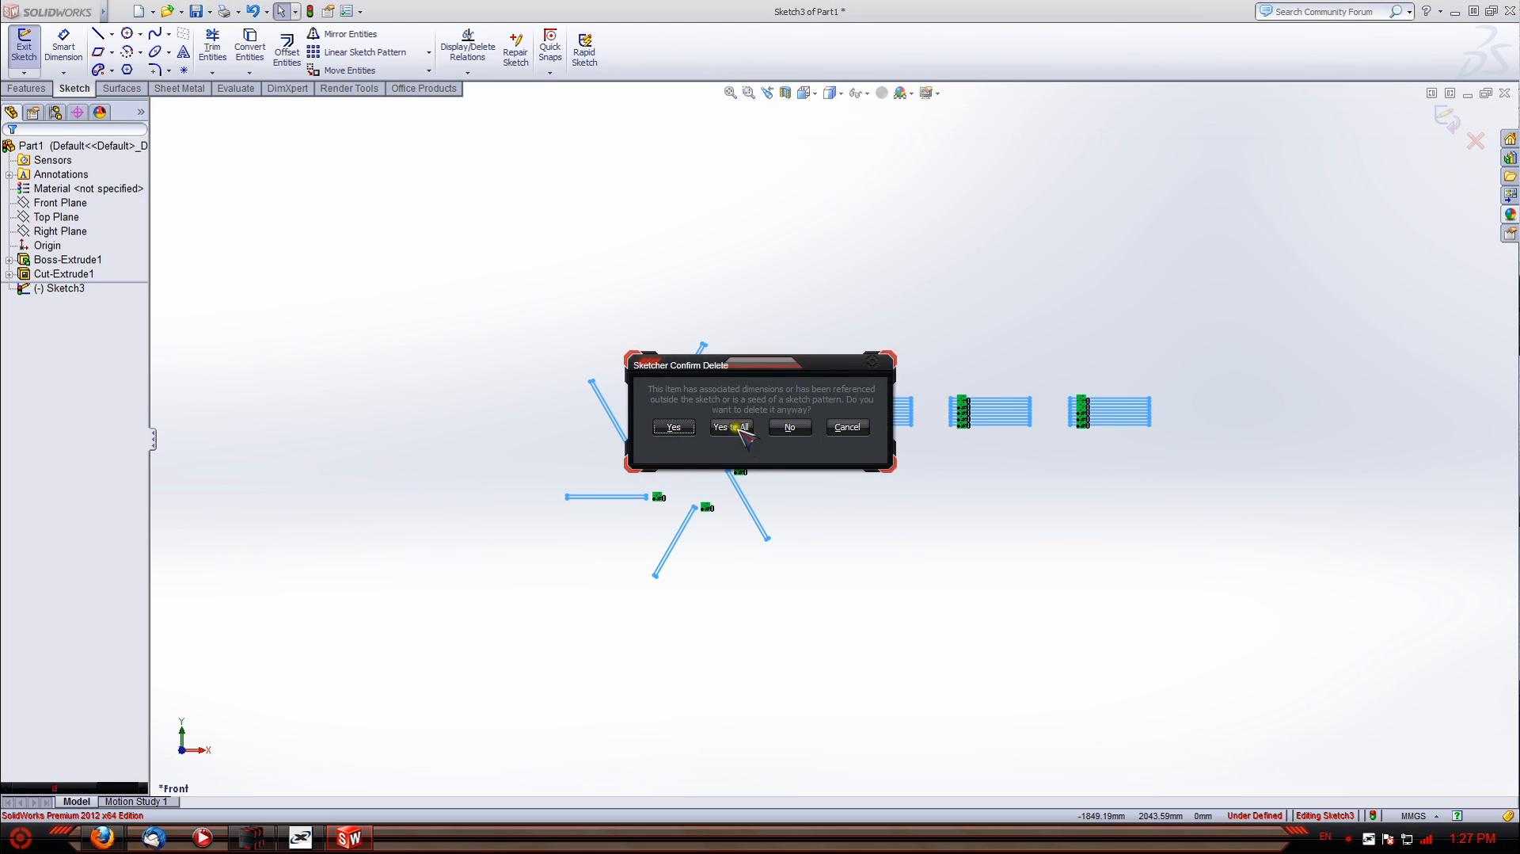
left_click(736, 428)
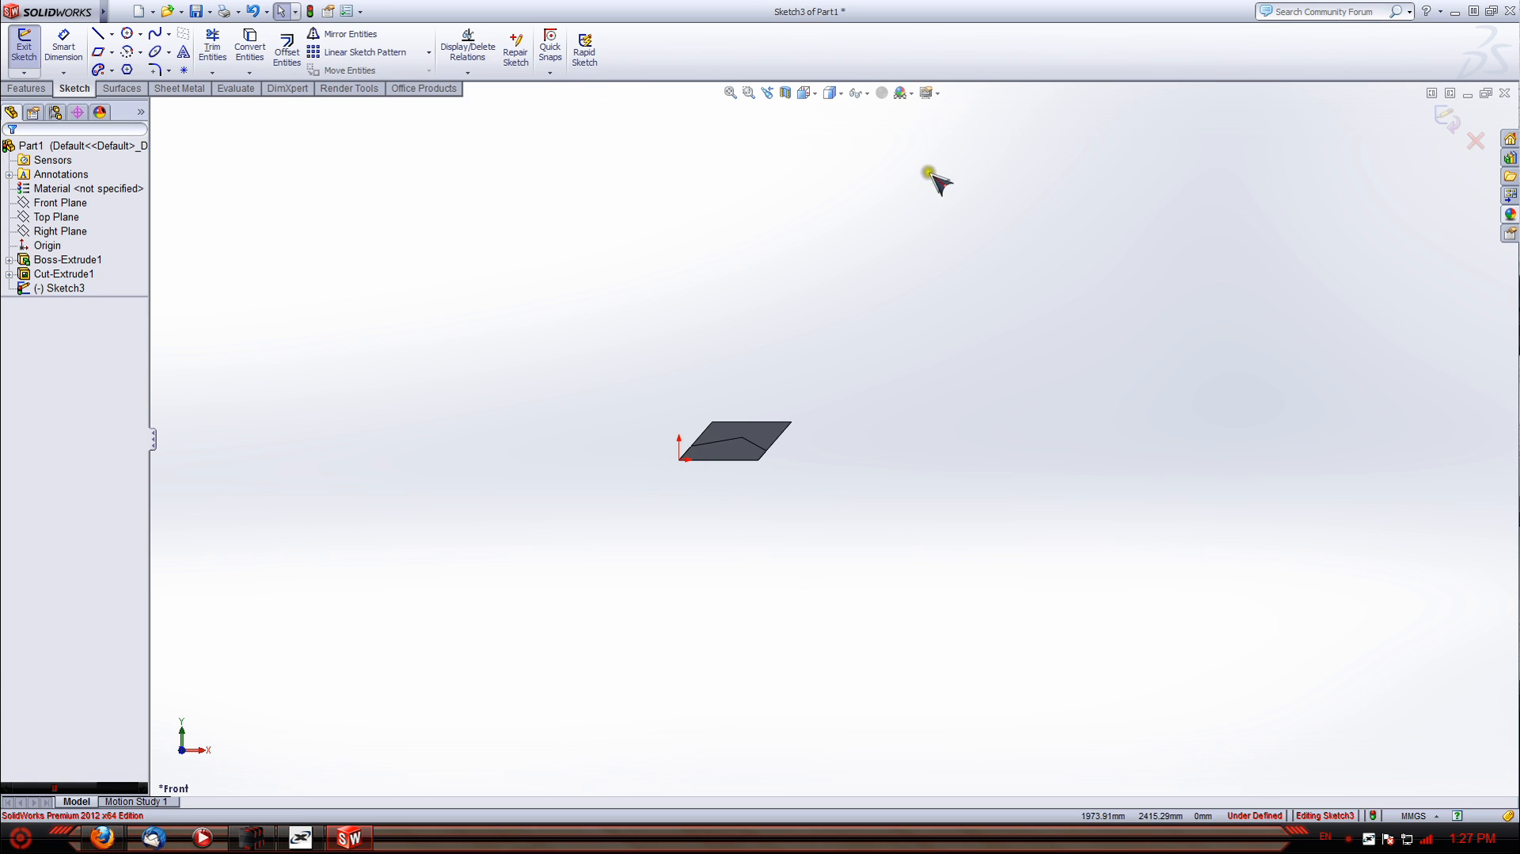
Exit the sketch discarding its changes, and close the part without saving
left_click(1469, 144)
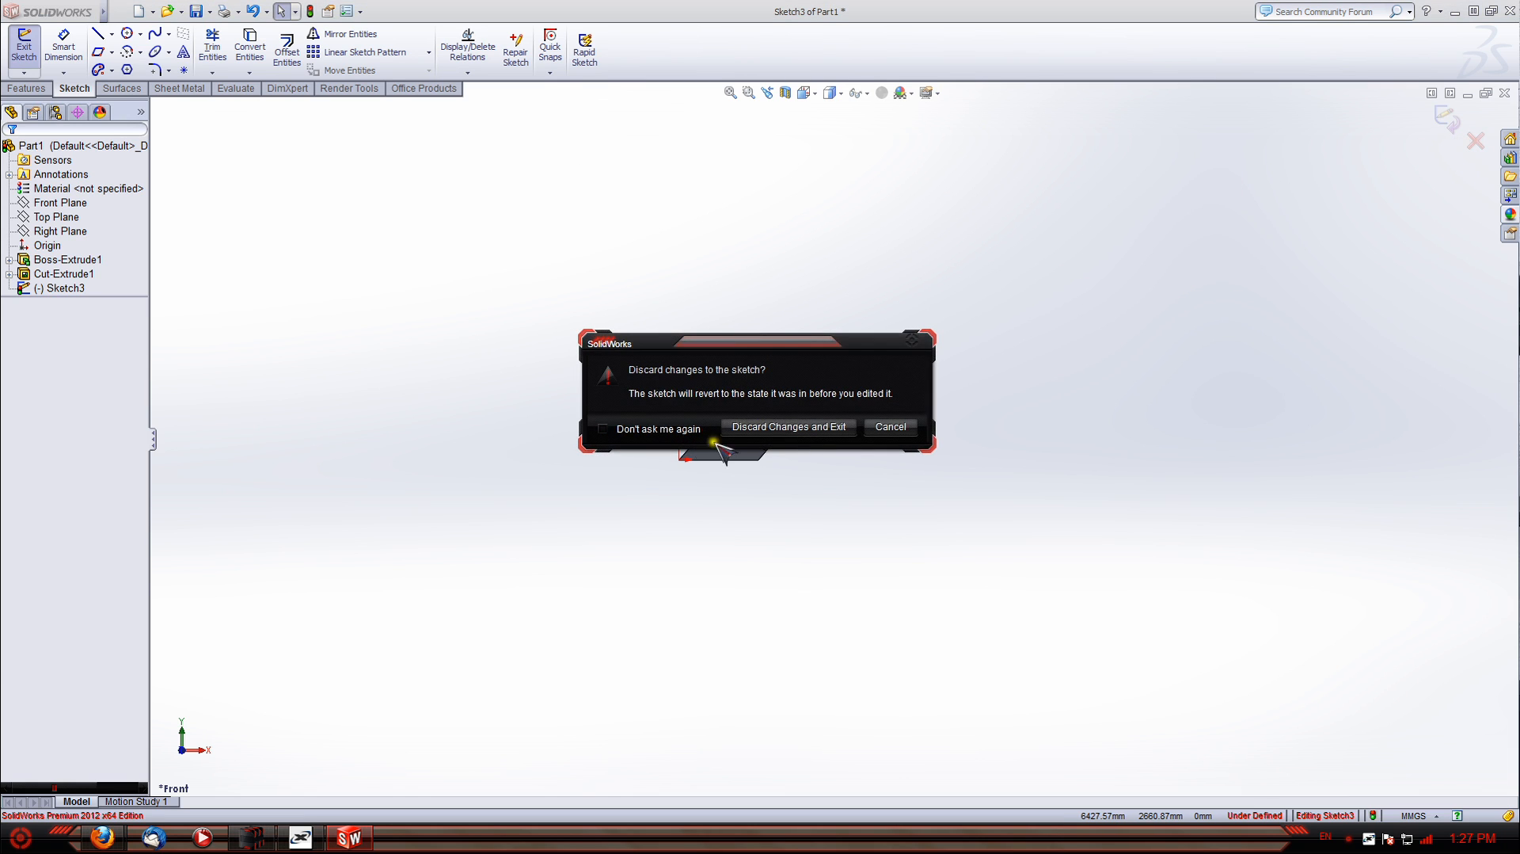
left_click(791, 428)
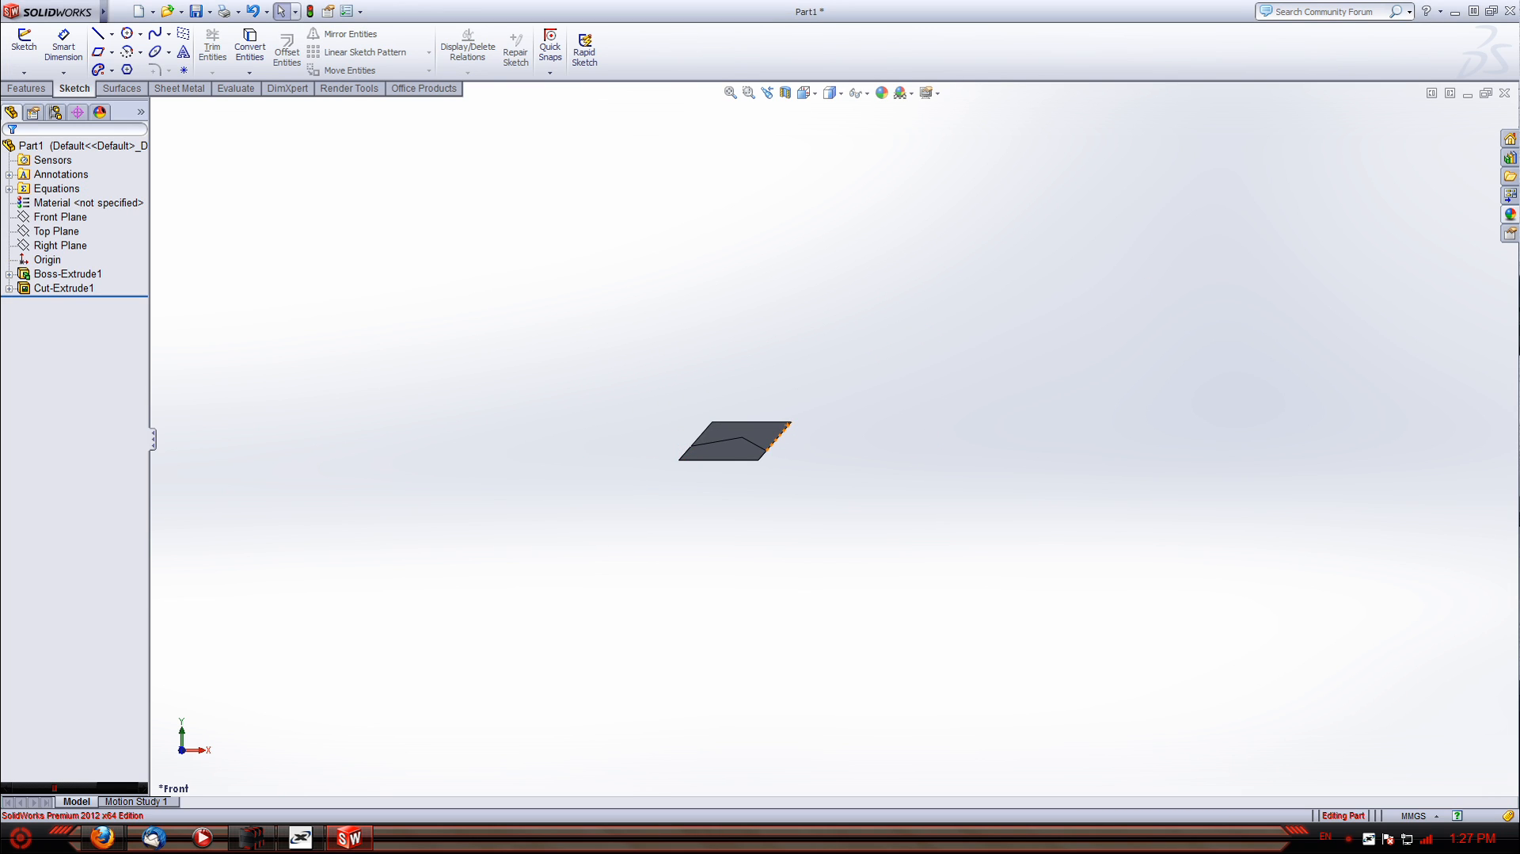
left_click(1504, 92)
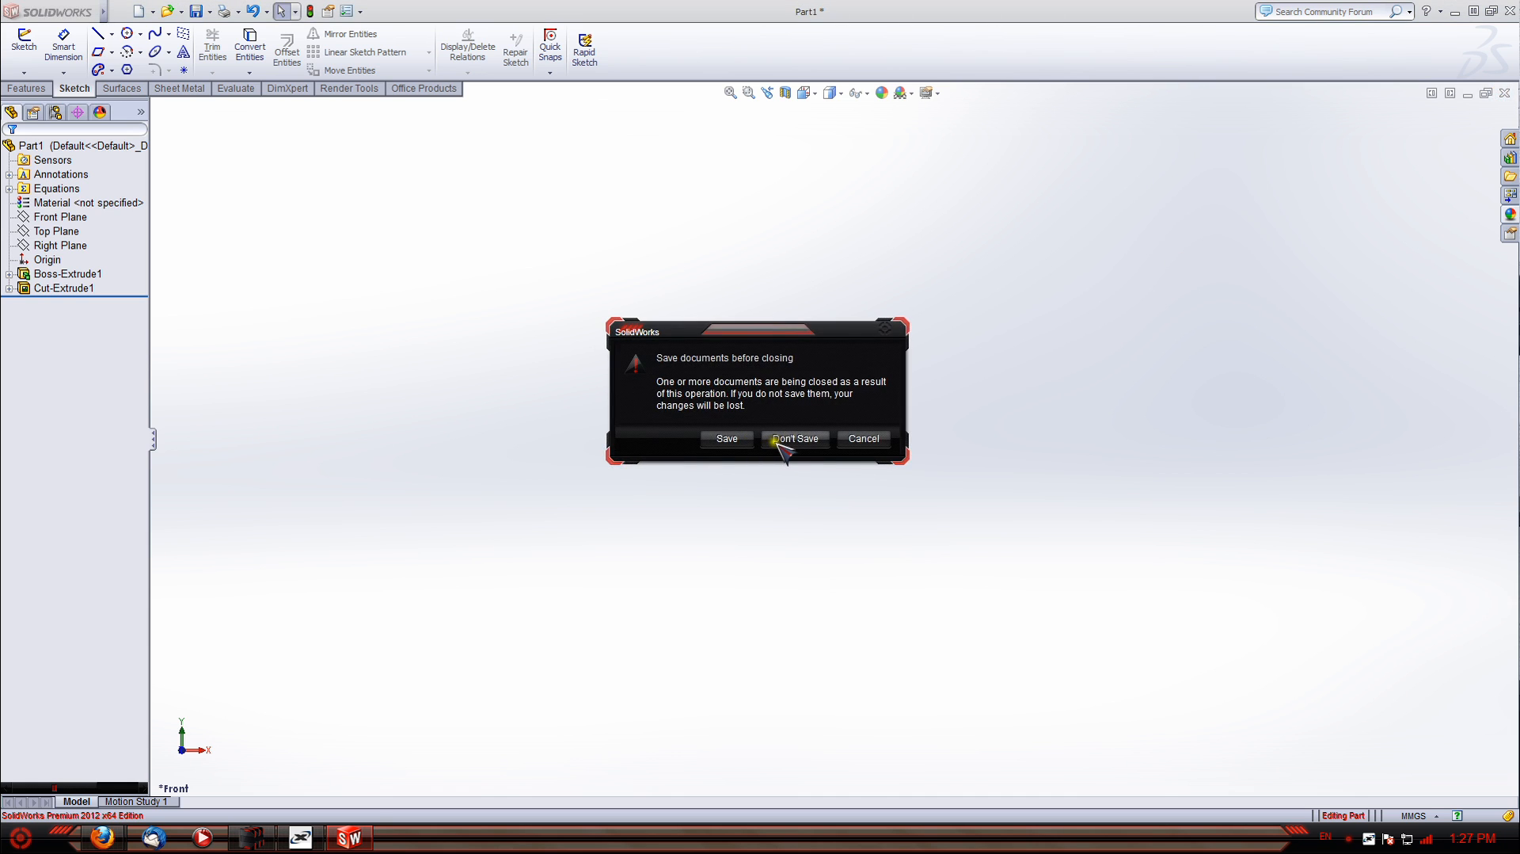
left_click(784, 444)
Create a new part document and start a sketch on the Front Plane
left_click(116, 11)
left_click(501, 198)
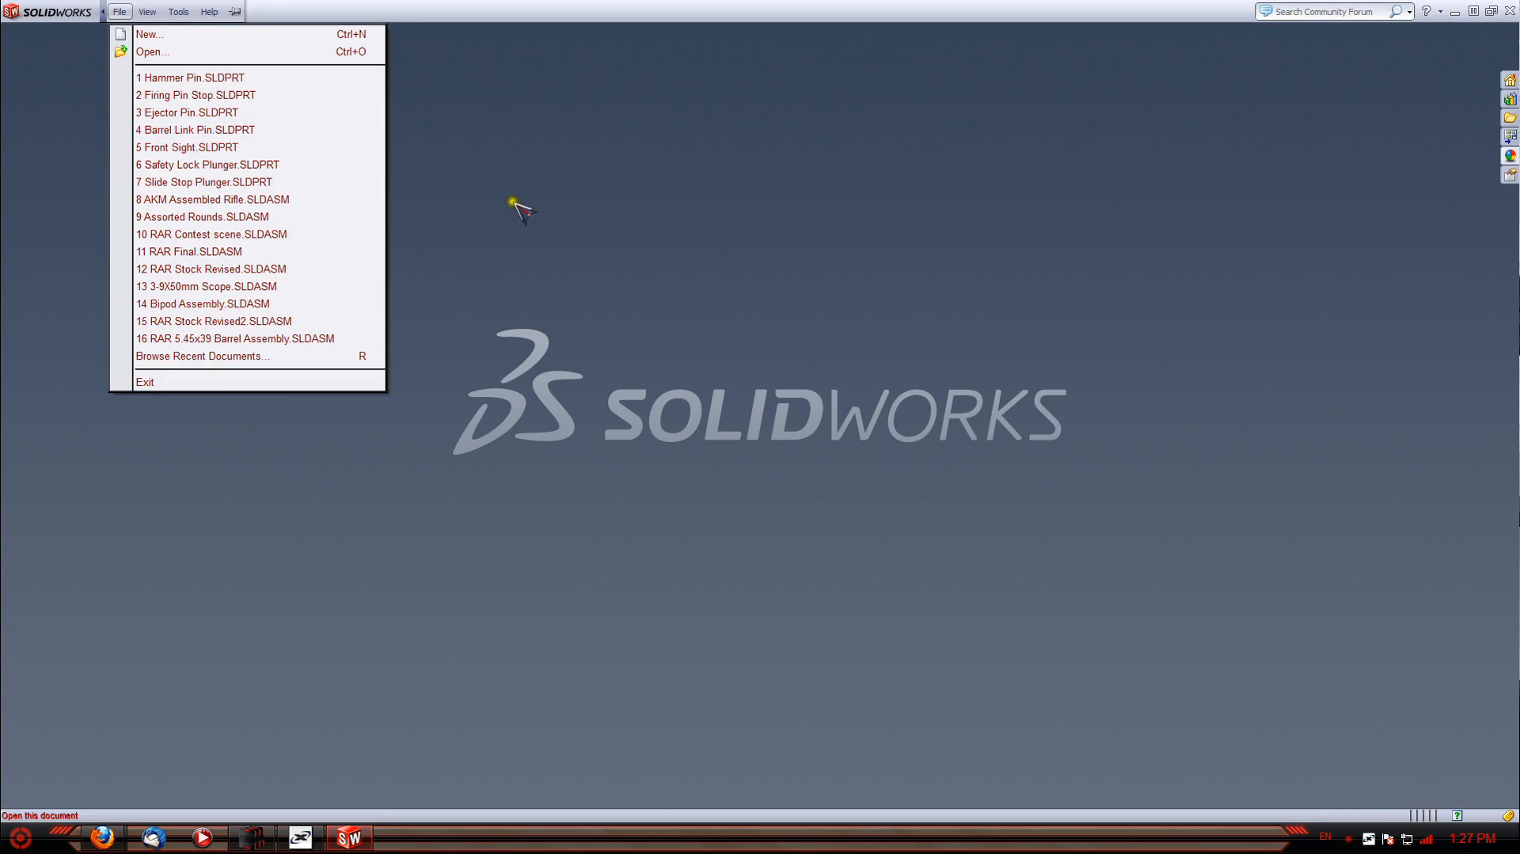
left_click(143, 11)
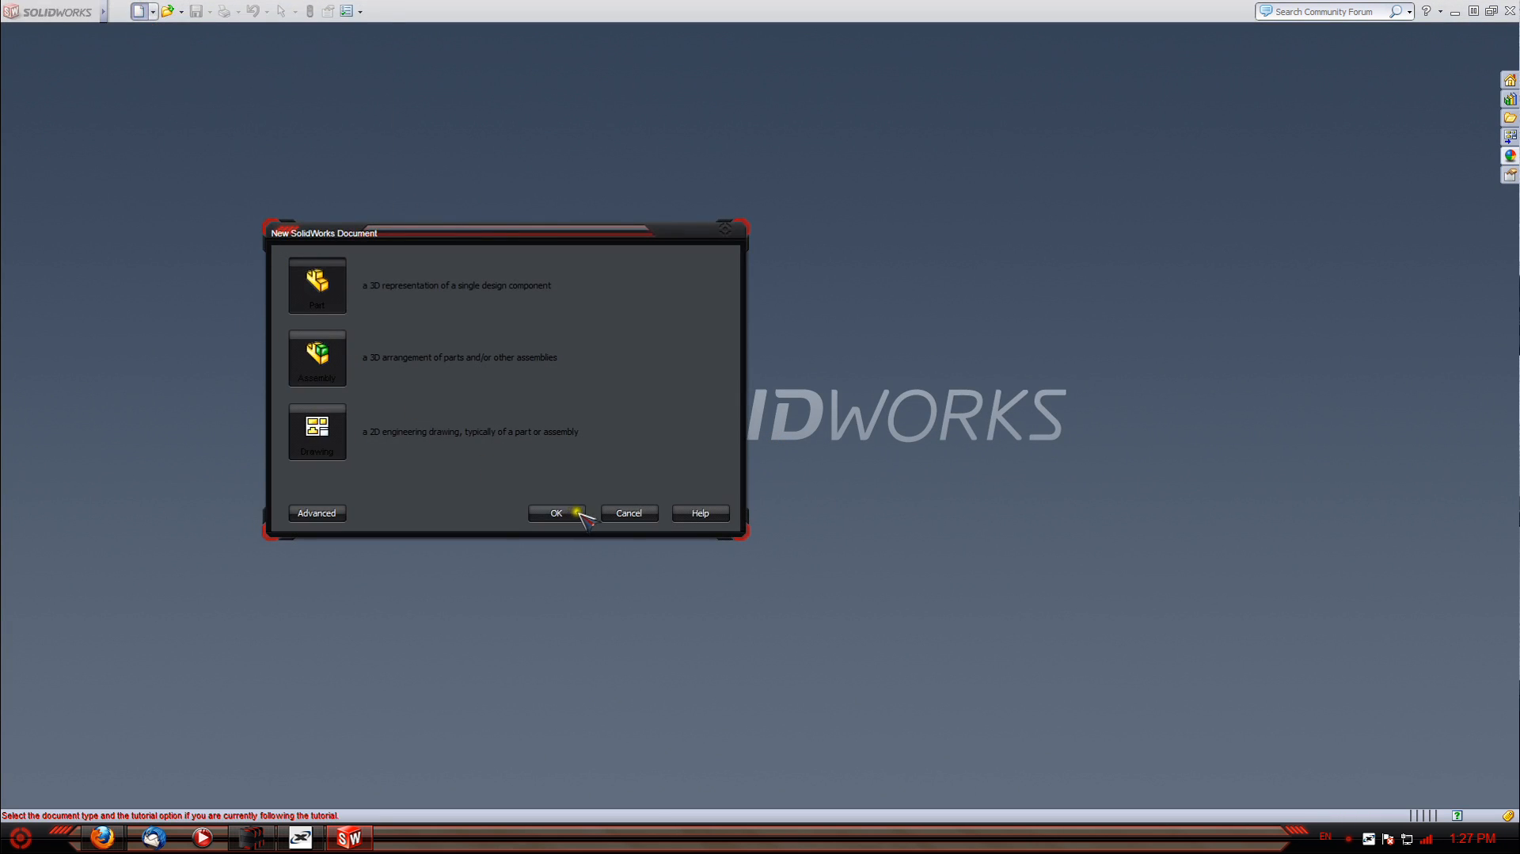
left_click(581, 513)
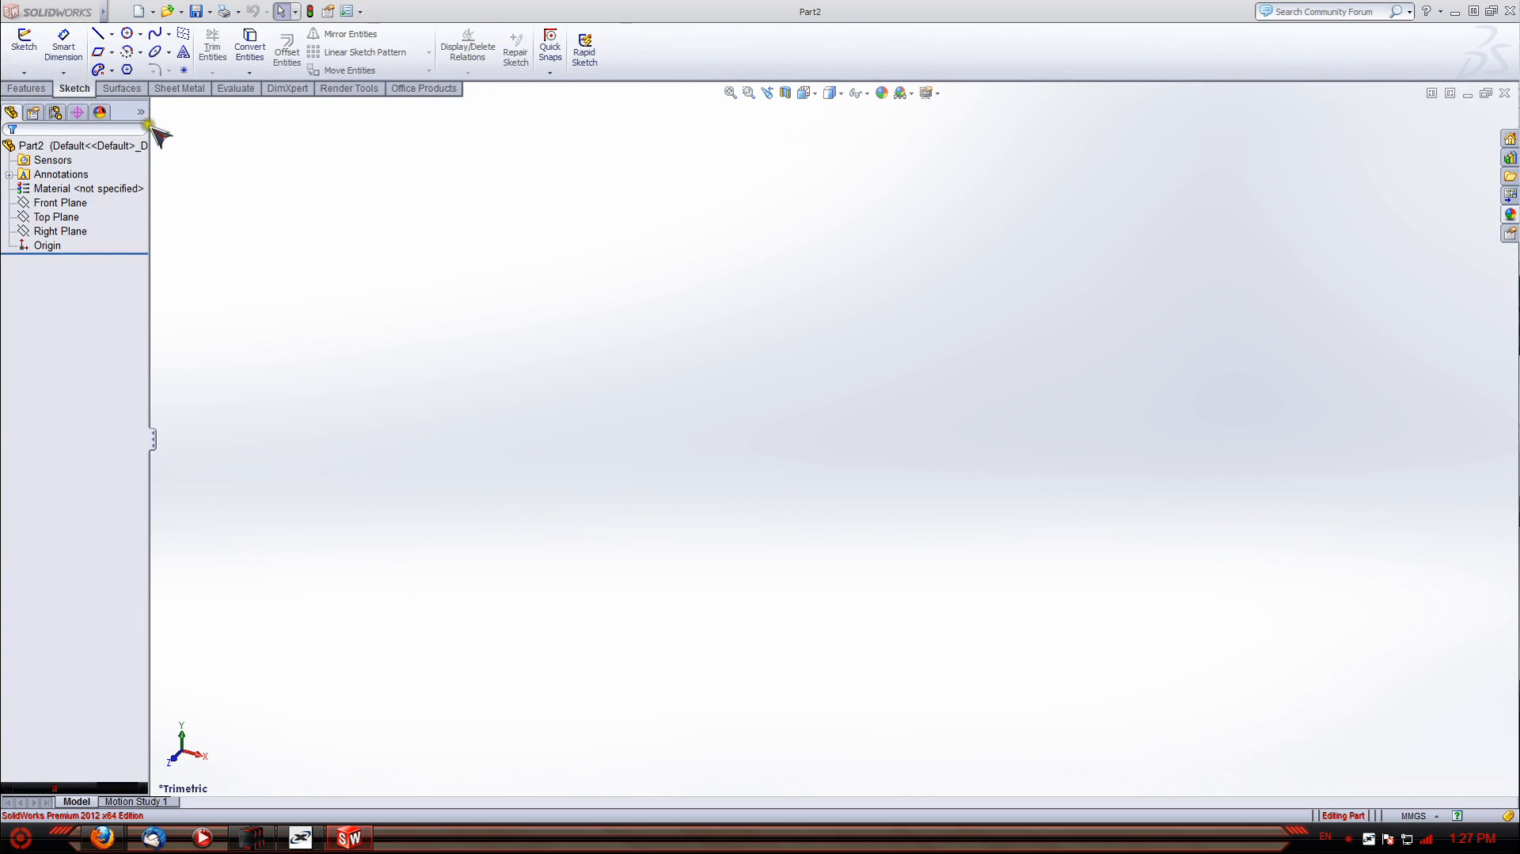
left_click(25, 39)
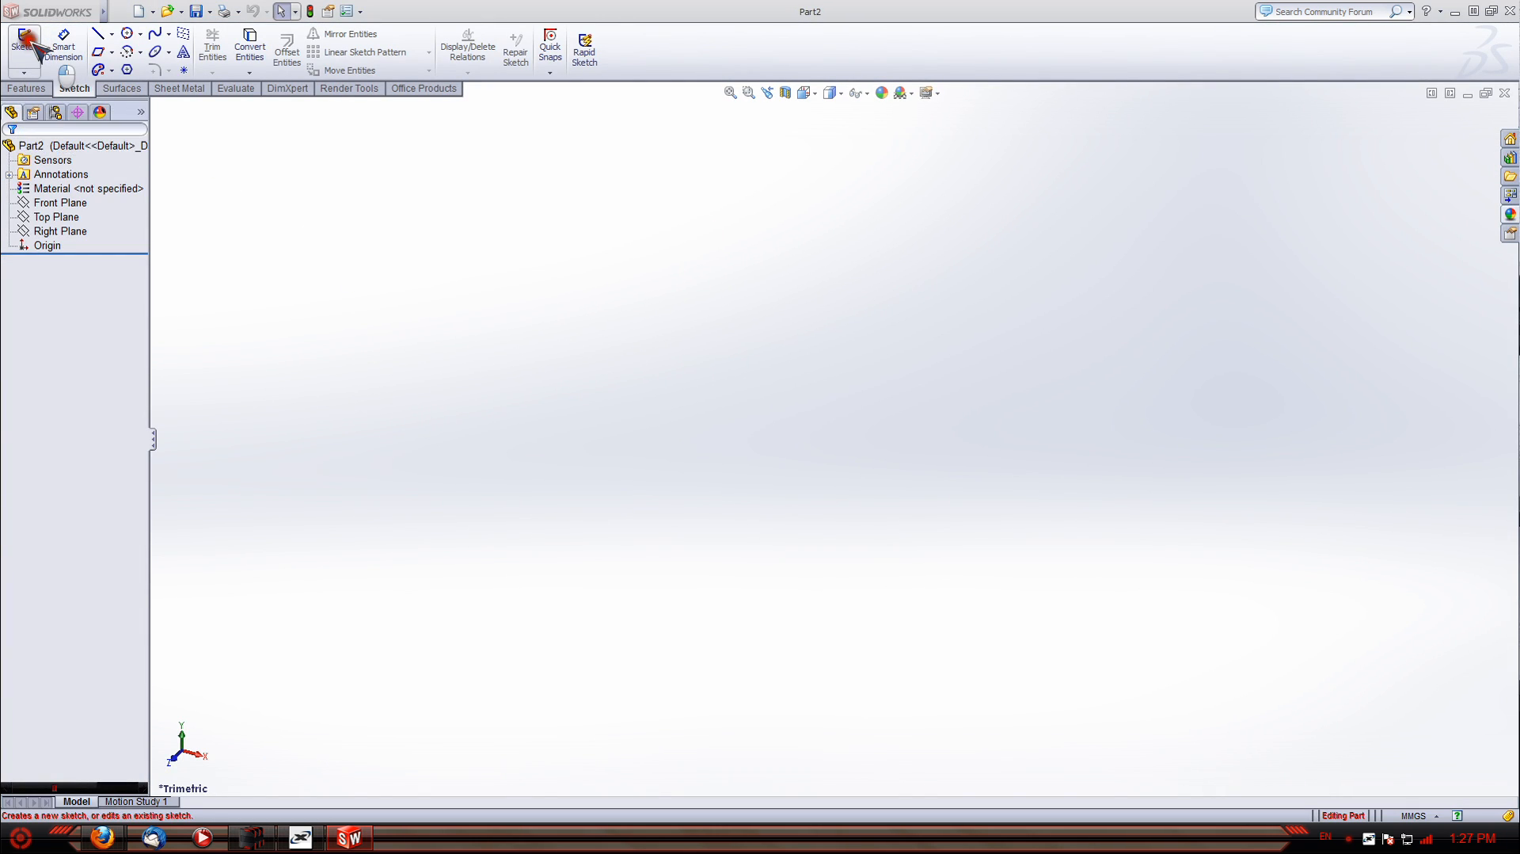
left_click(590, 235)
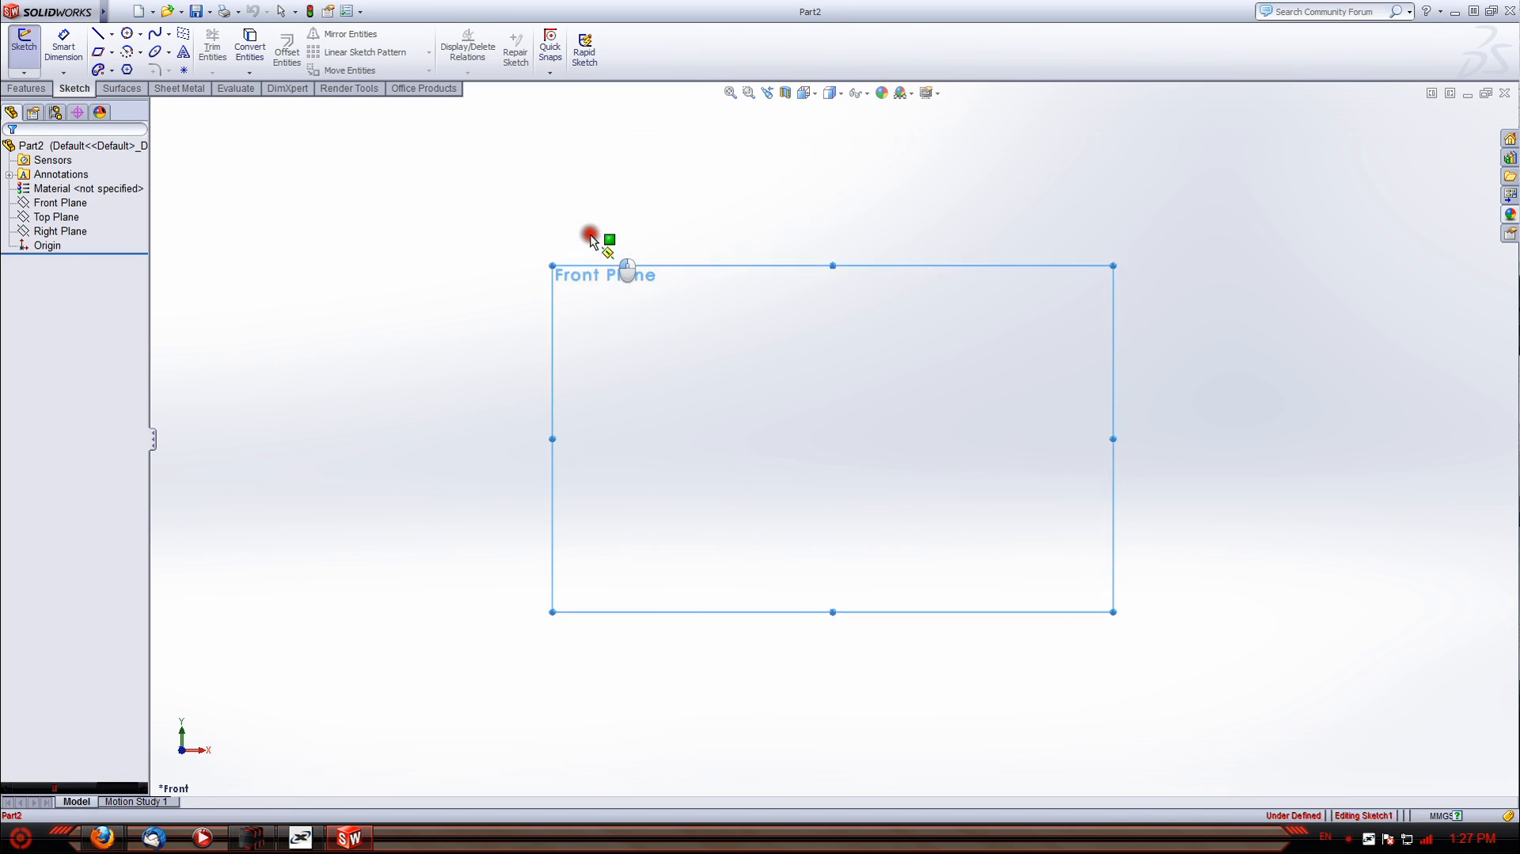
Sketch a center rectangle about 41 mm wide and 35 mm high, centred on the origin
left_click(111, 52)
left_click(127, 83)
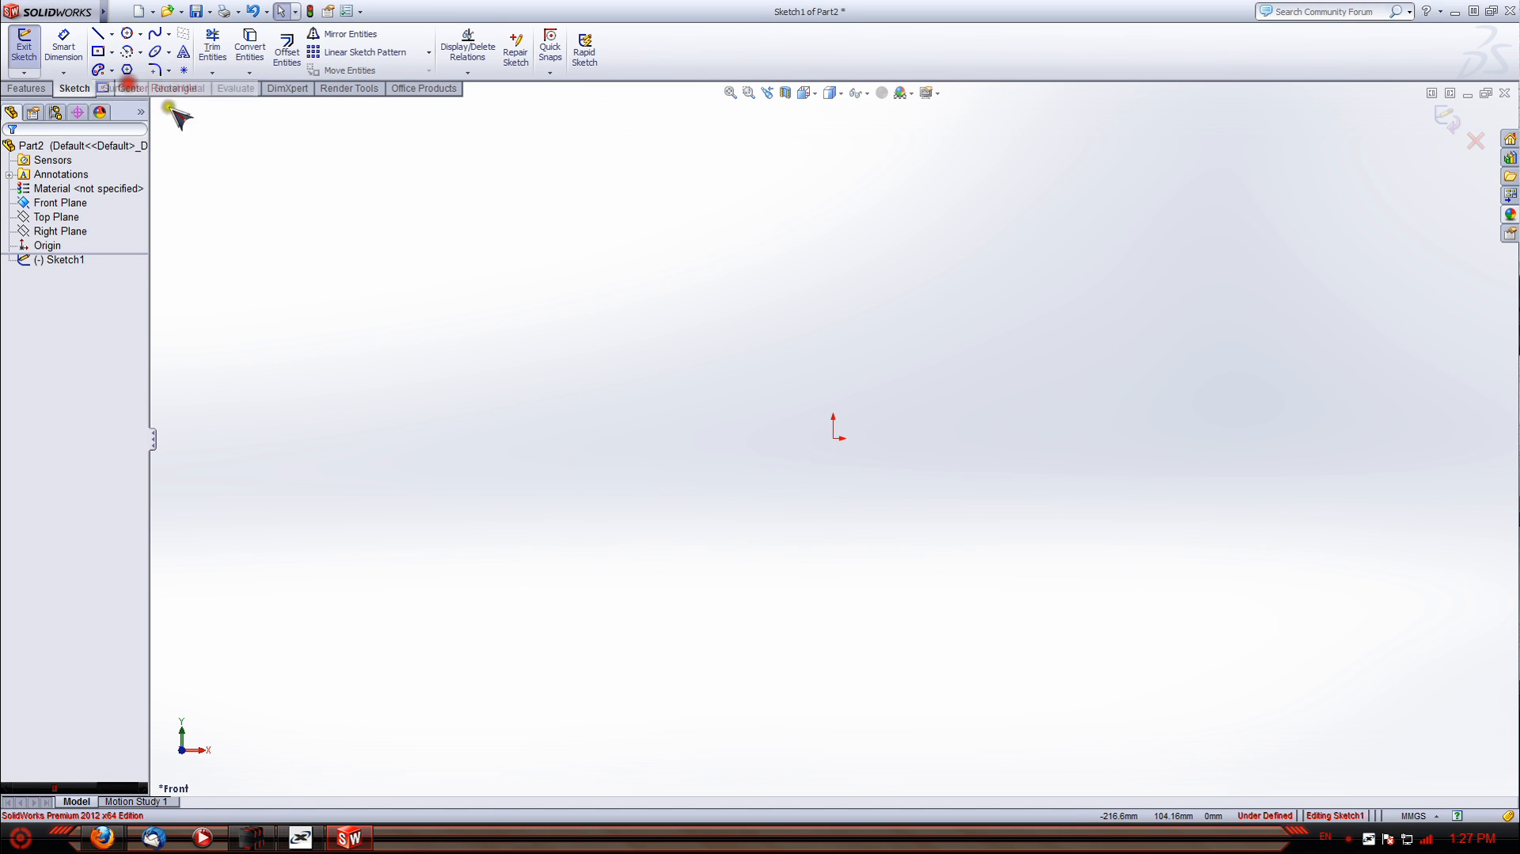
left_click(833, 438)
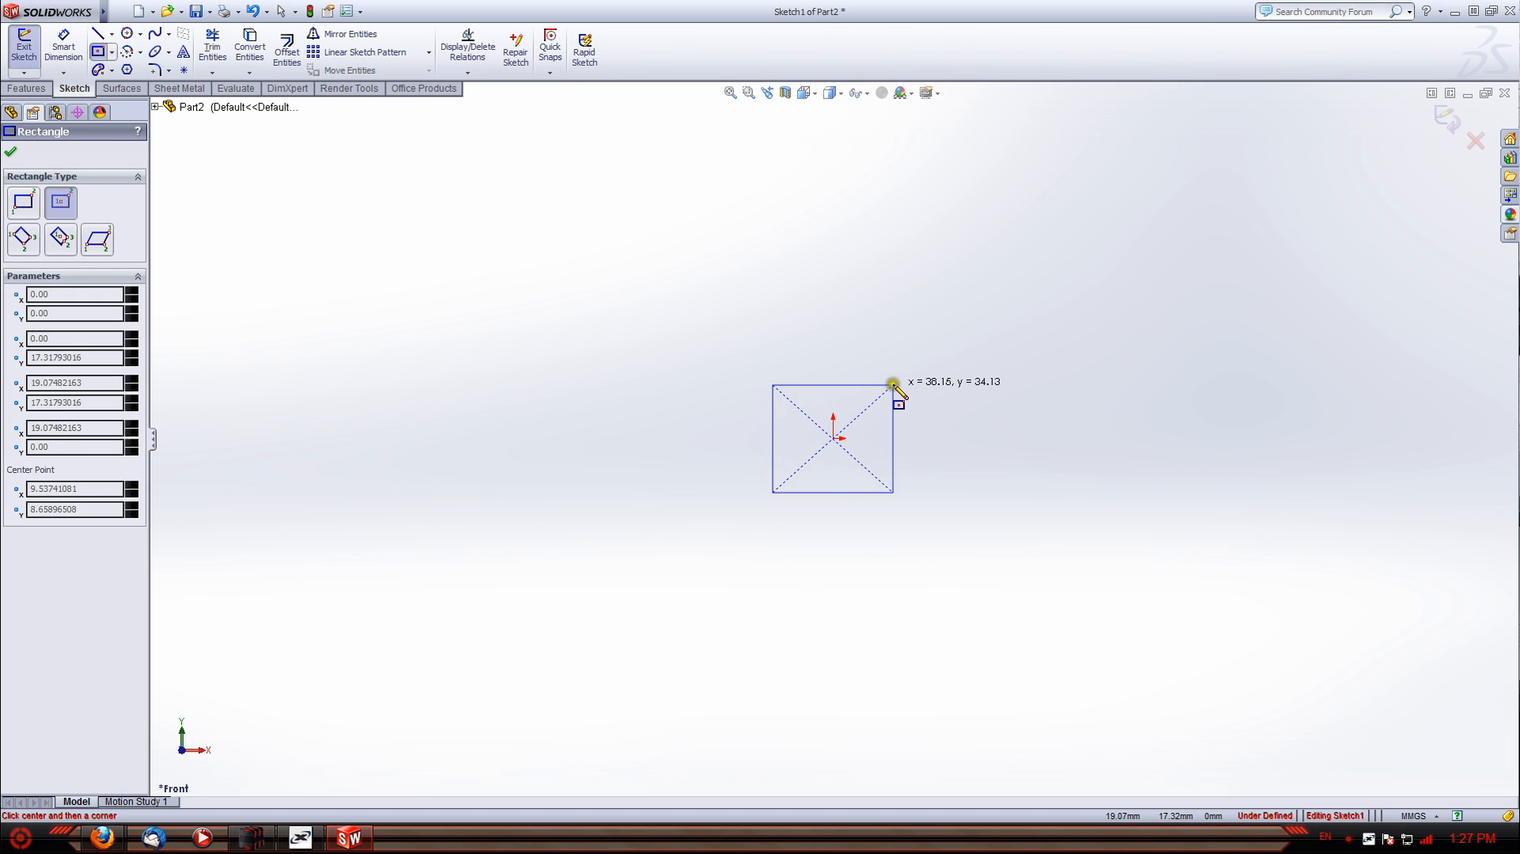
left_click(894, 384)
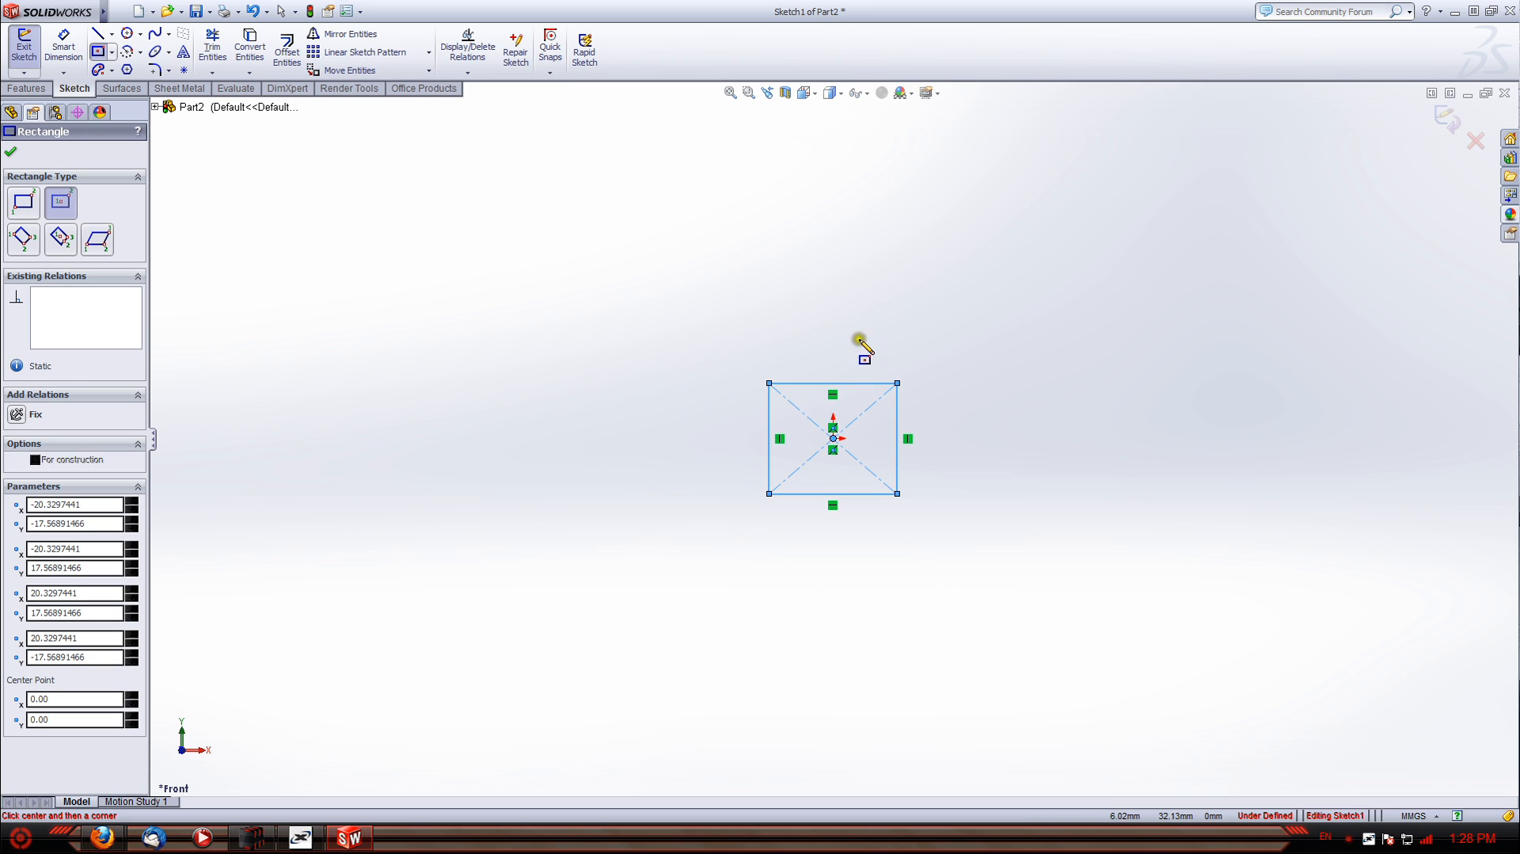
Dimension the rectangle's top edge and right edge to 50 mm each
left_click(68, 46)
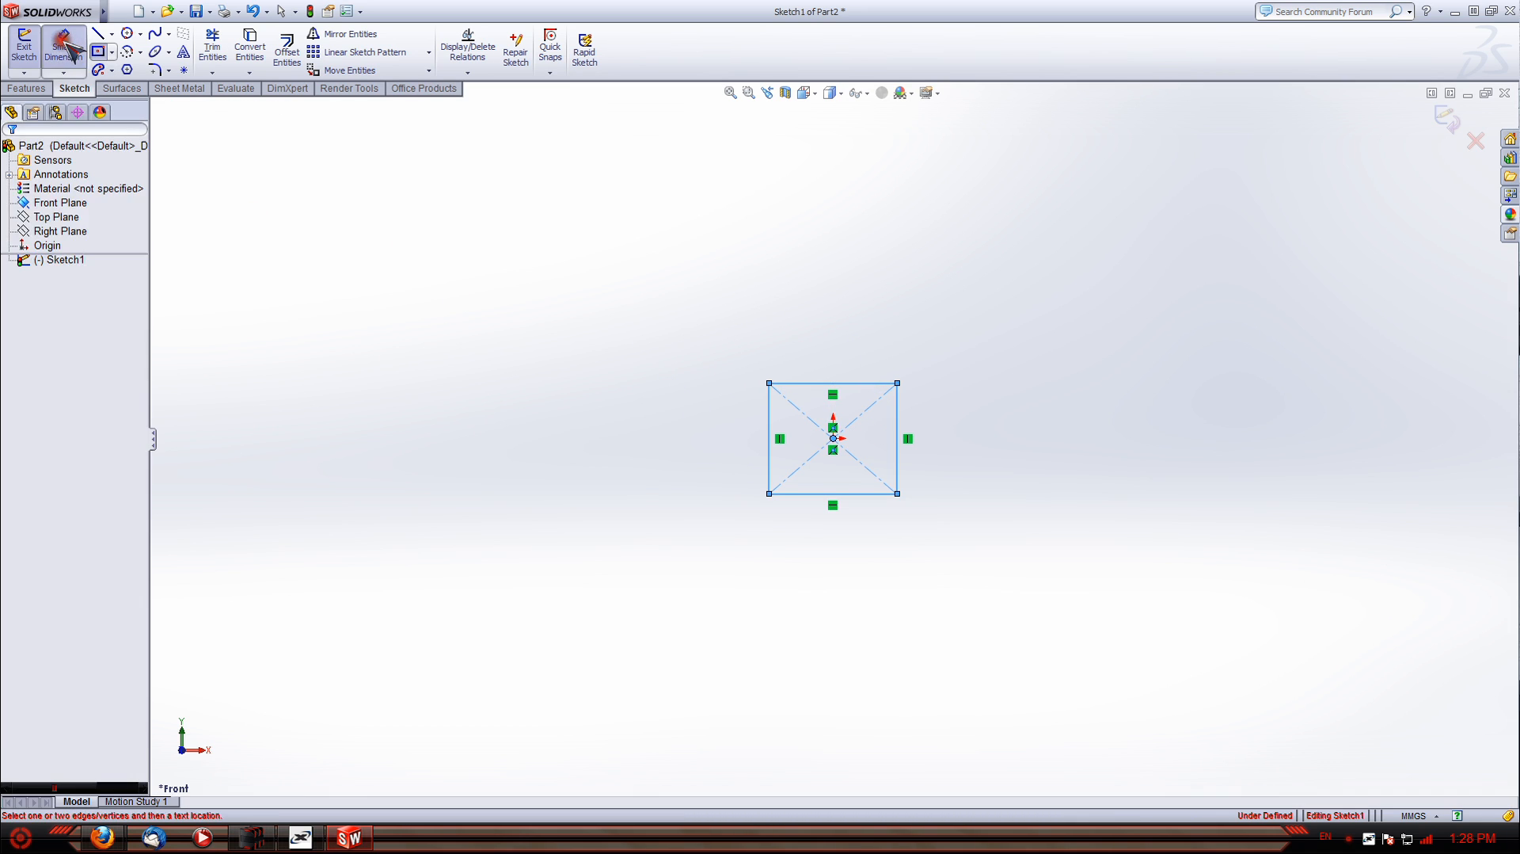
left_click(813, 385)
left_click(815, 299)
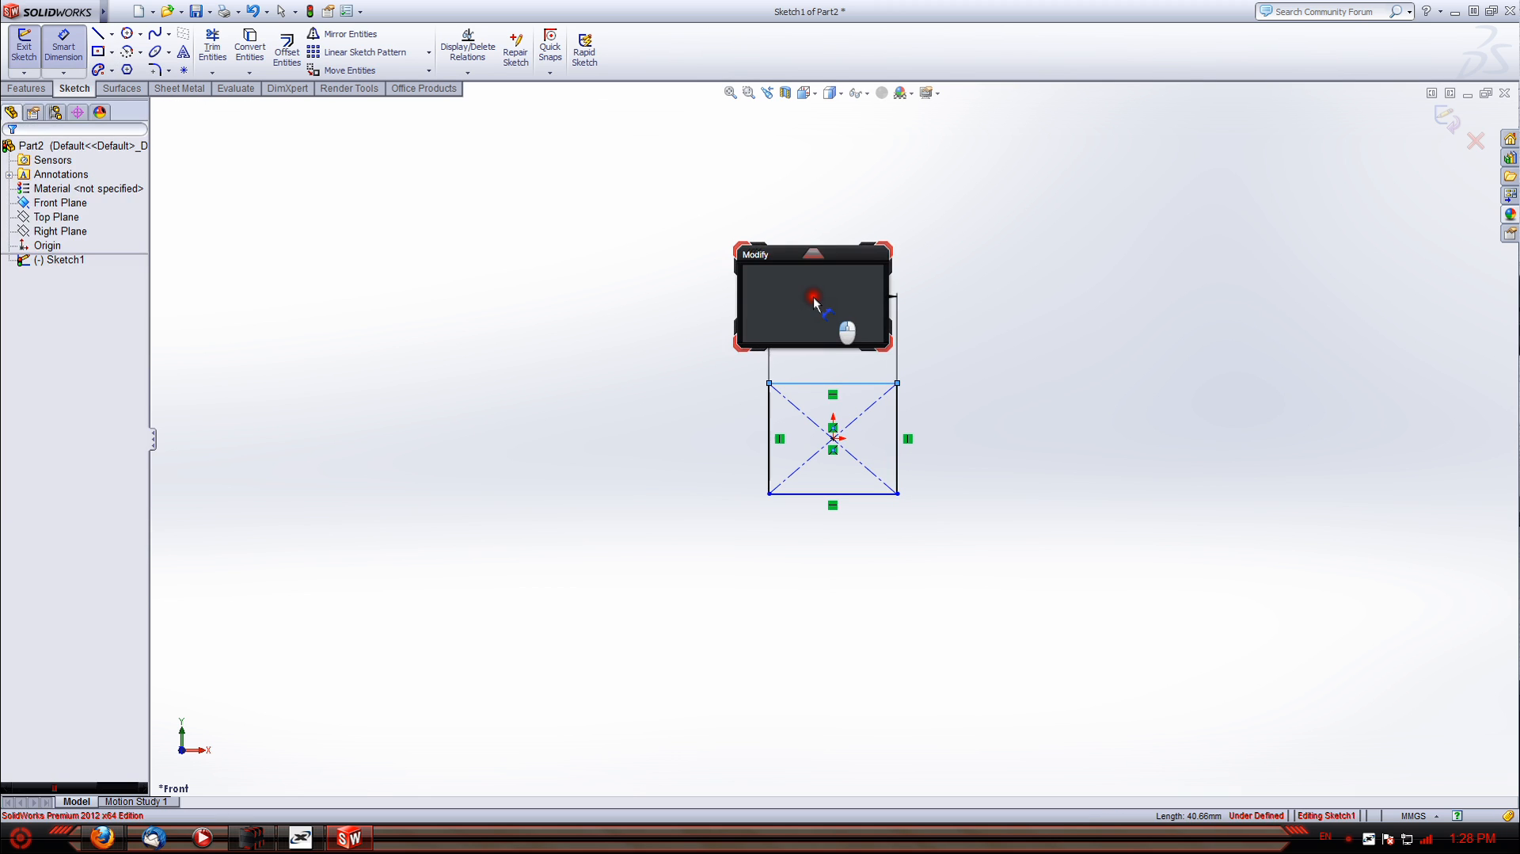
type("50")
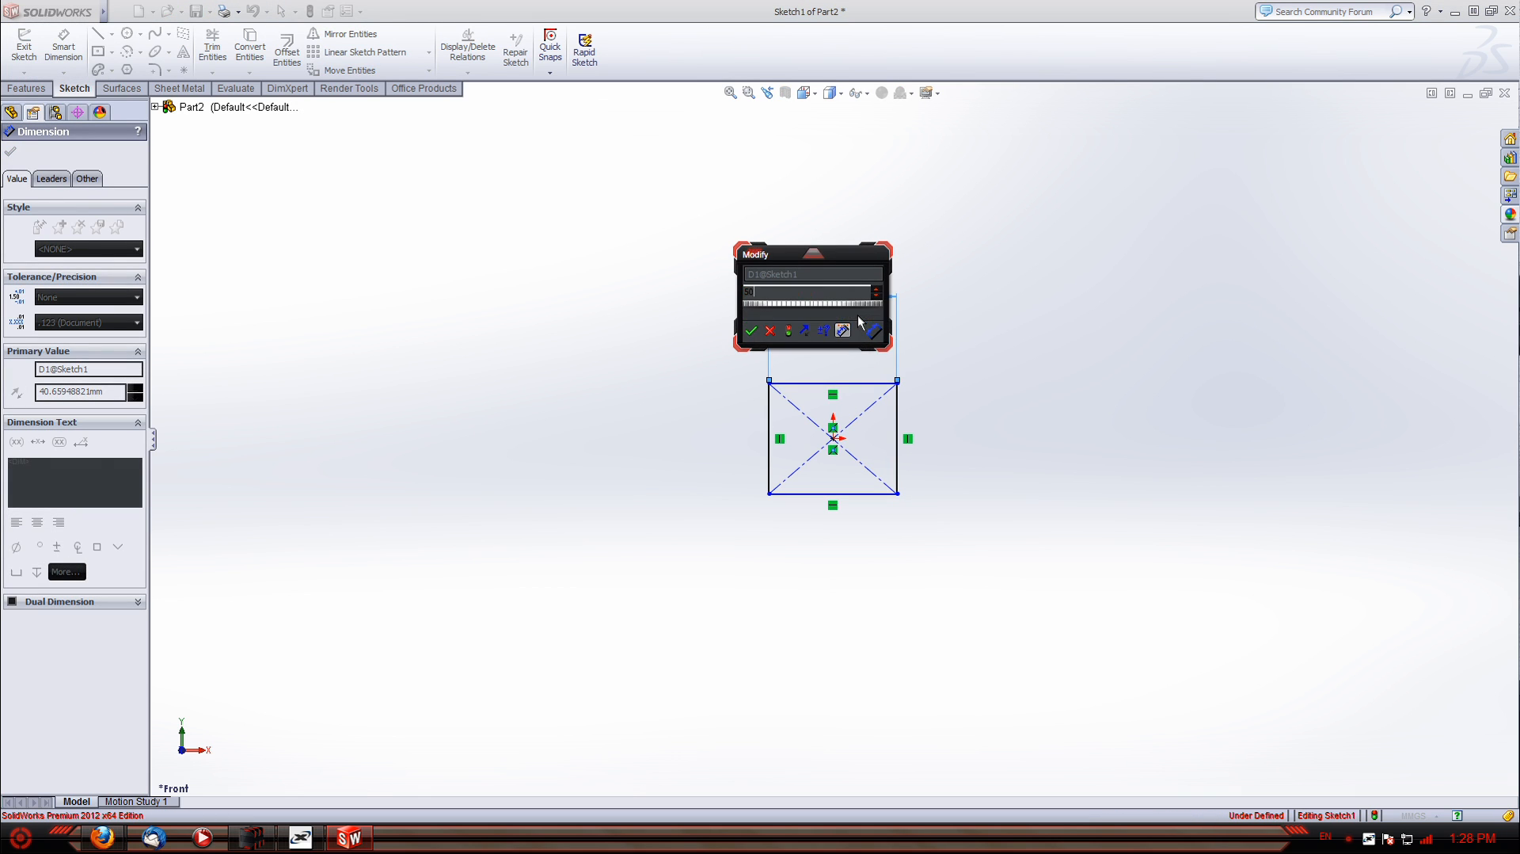
key("Return")
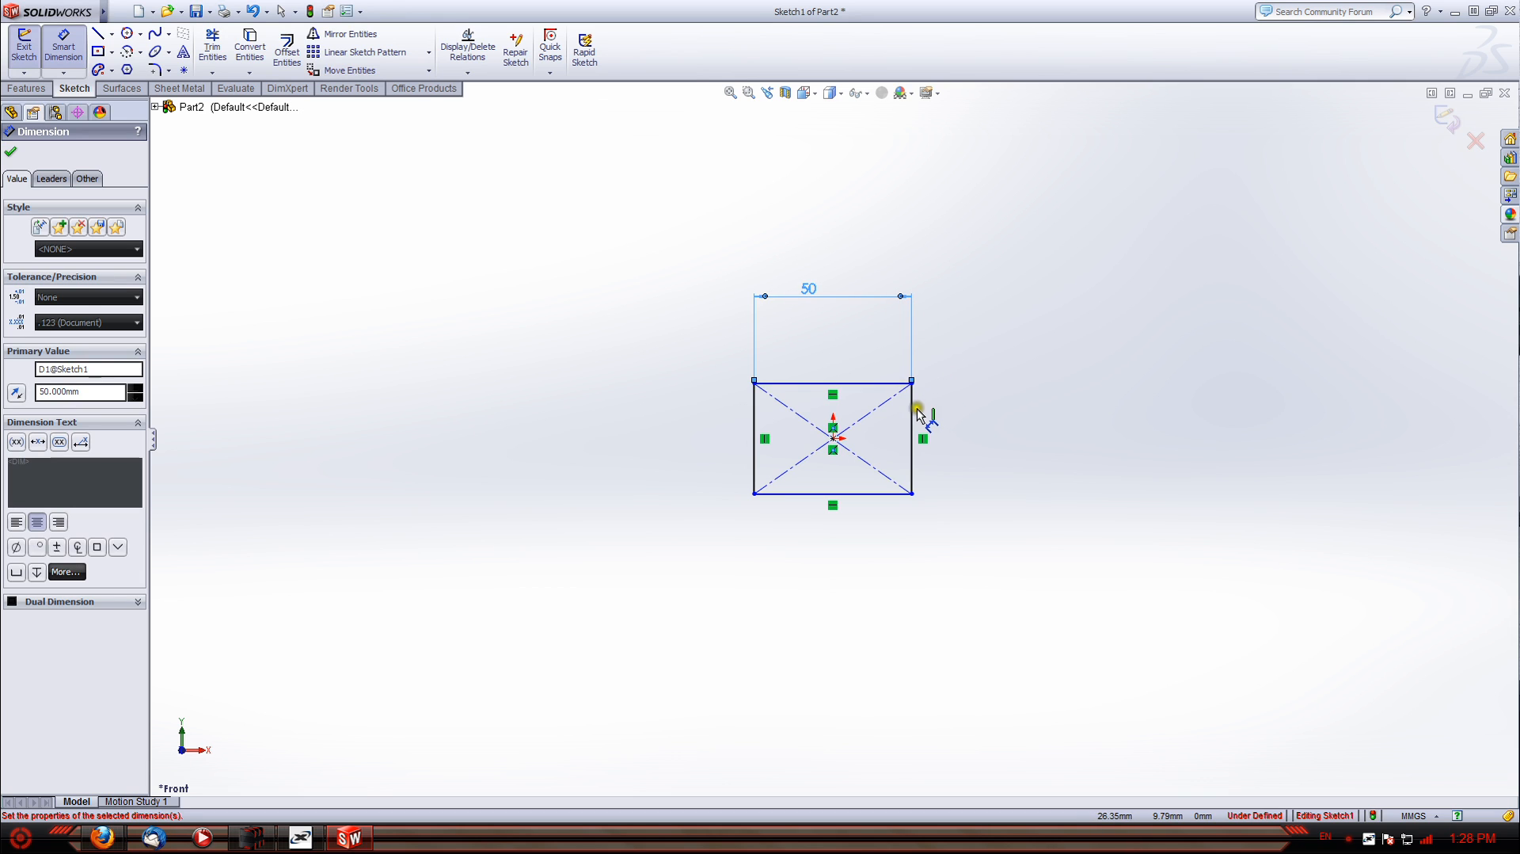
left_click(919, 412)
left_click(1004, 416)
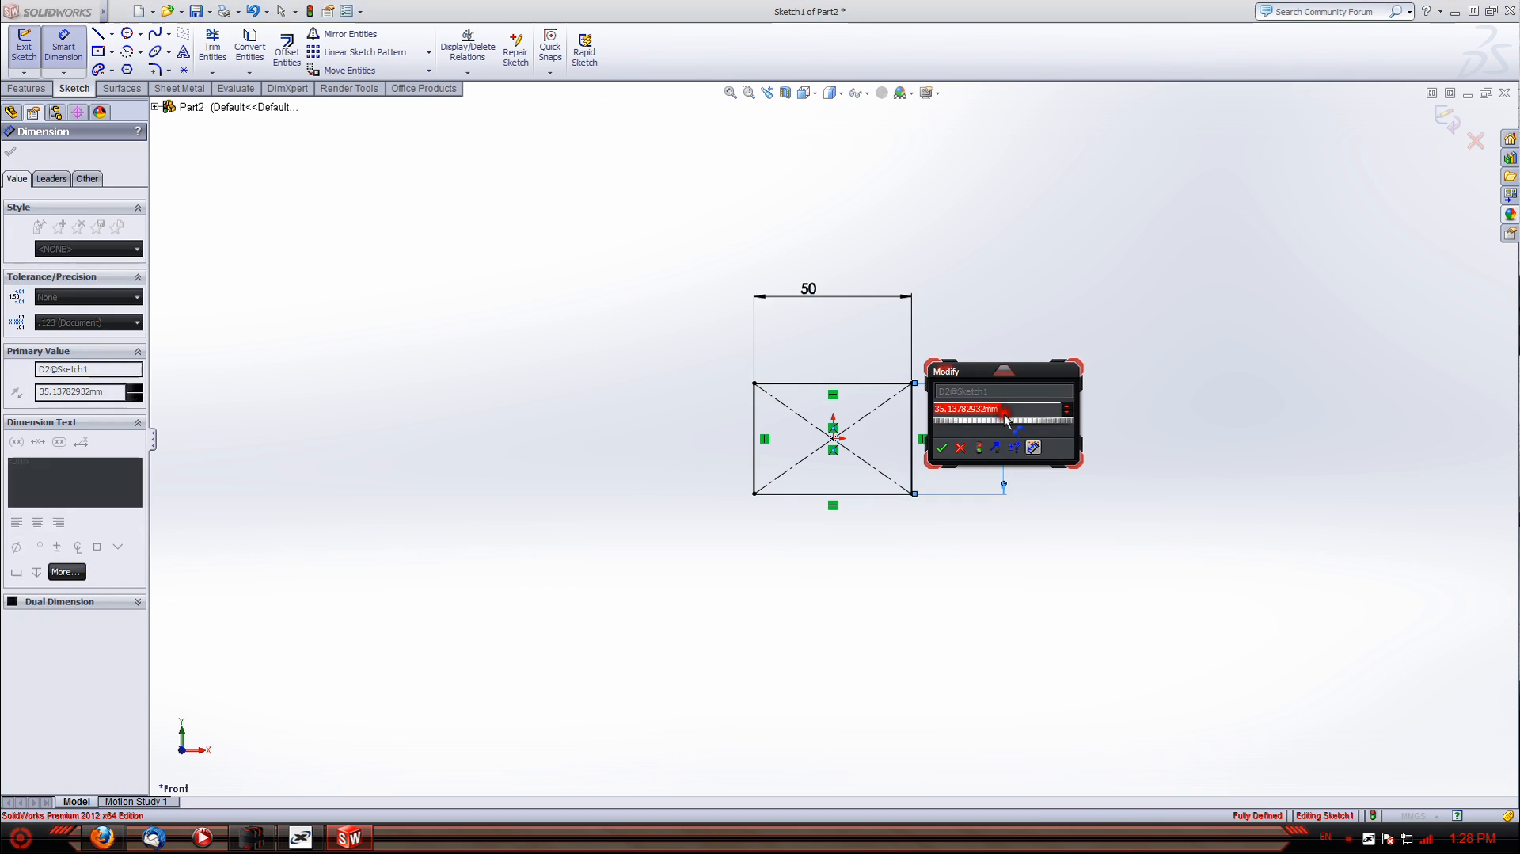
type("50")
key("Return")
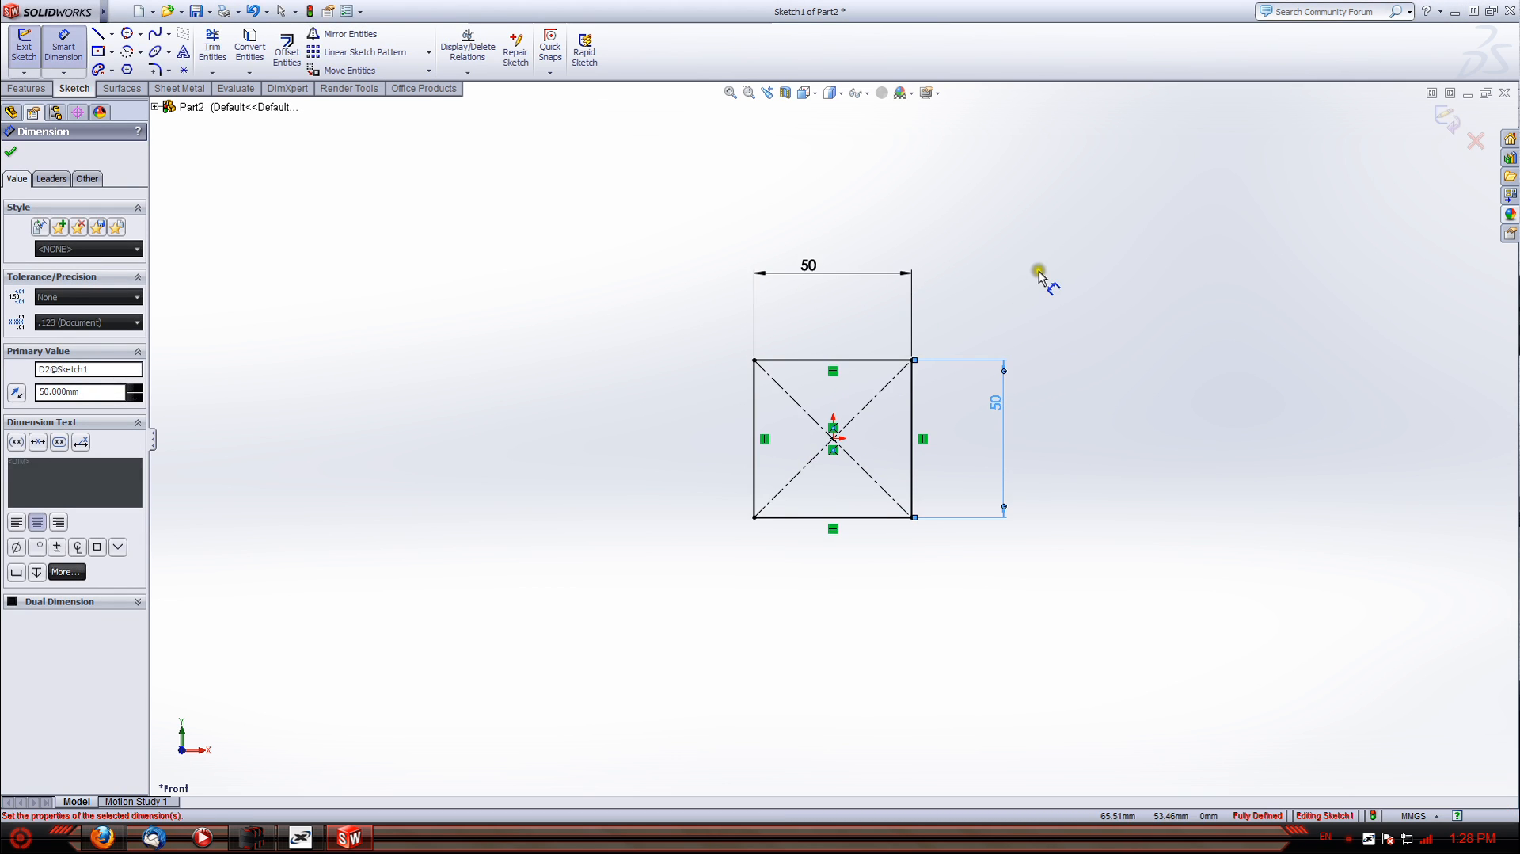
Extrude the square sketch as a Blind boss with a depth of 50 mm
left_click(27, 88)
left_click(27, 49)
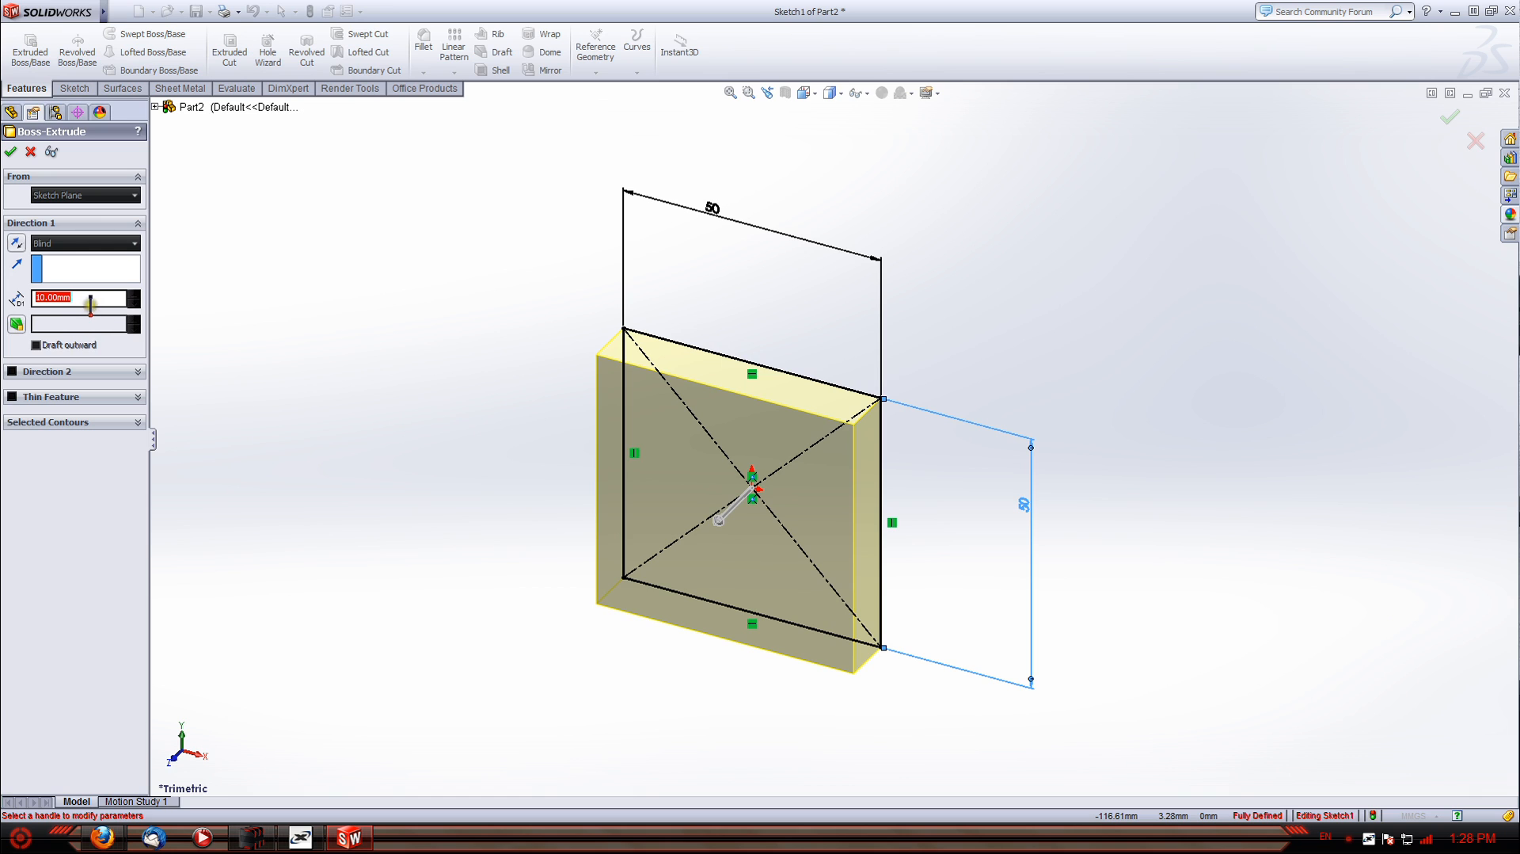
key("Return")
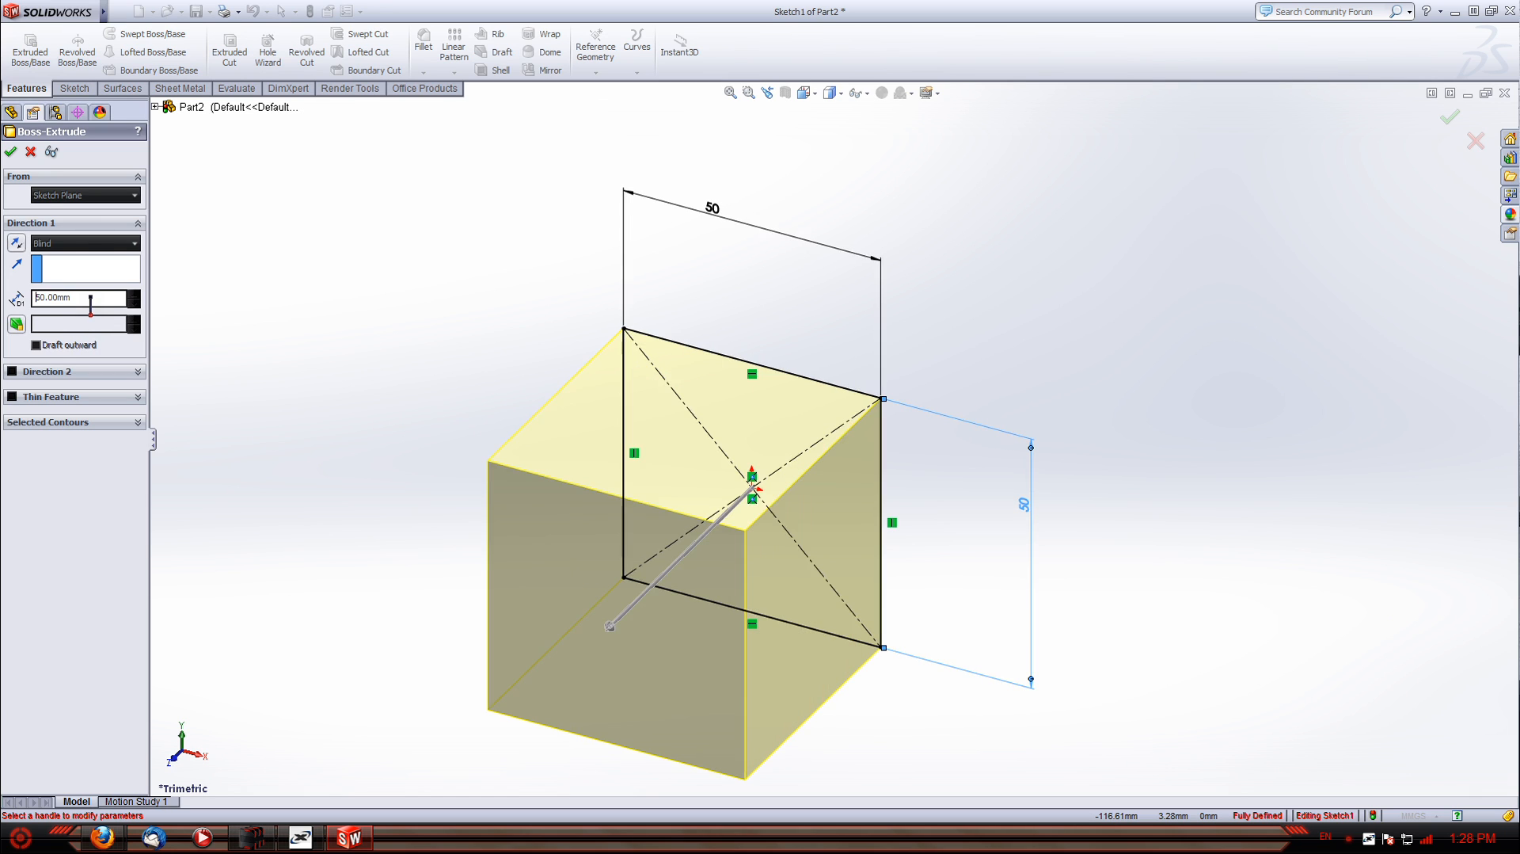
left_click(11, 153)
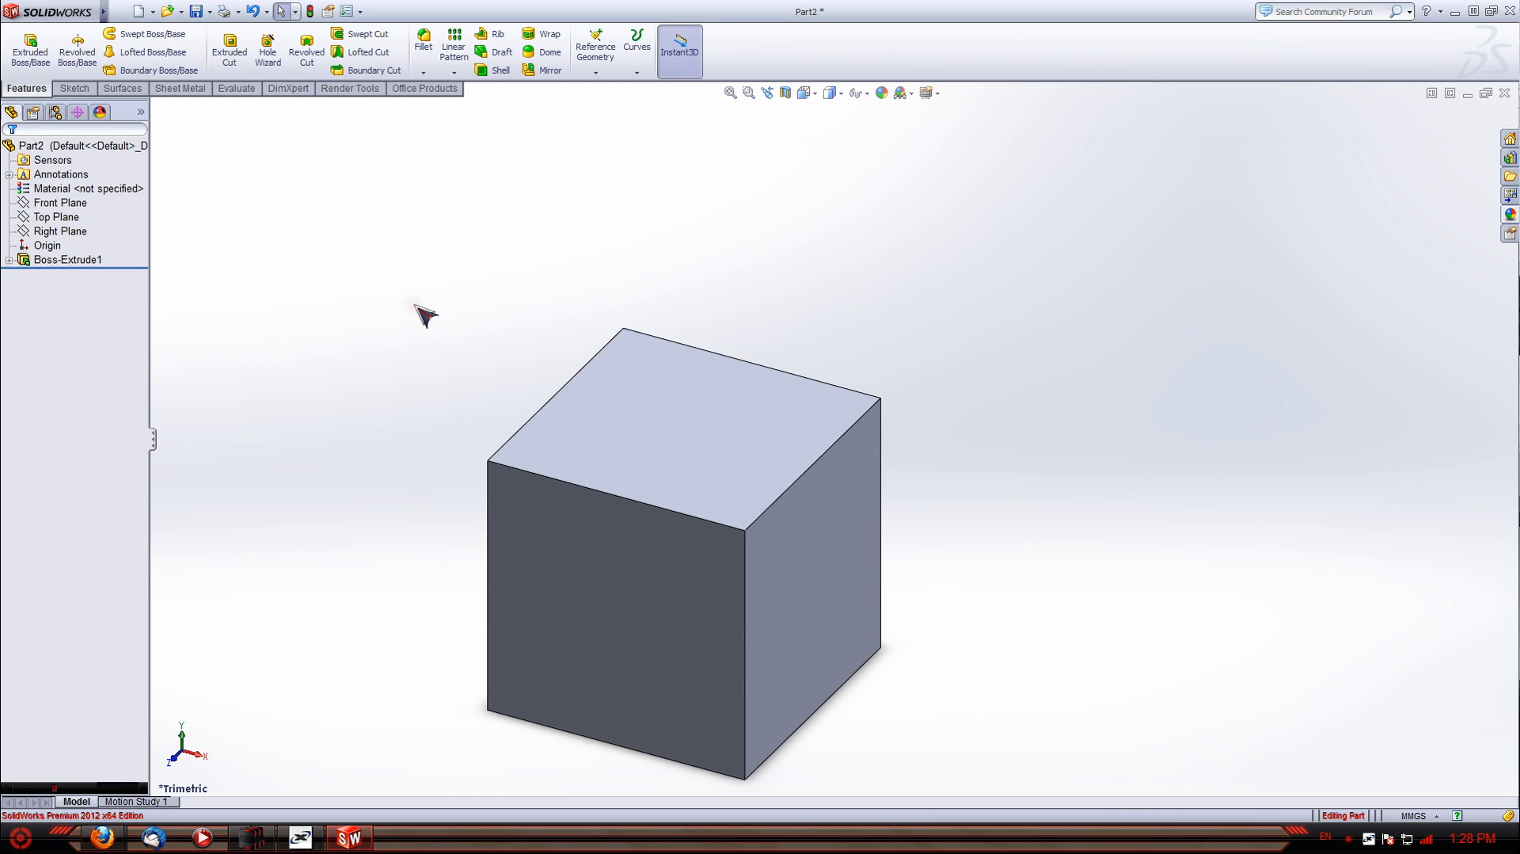
Start a new sketch on the cube's right face and set the view orientation to Right
left_click(73, 89)
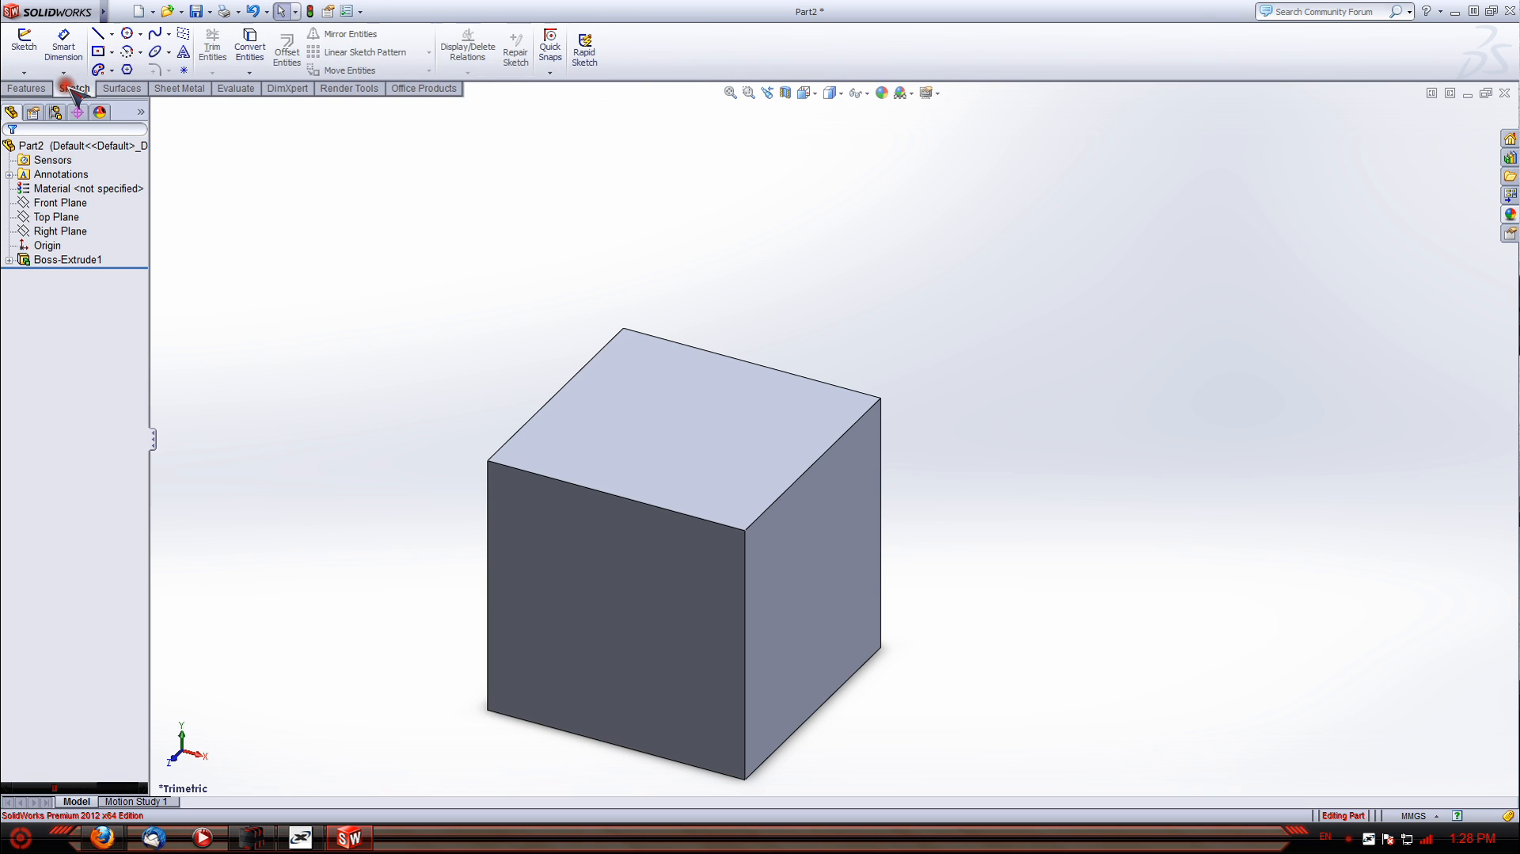
left_click(23, 41)
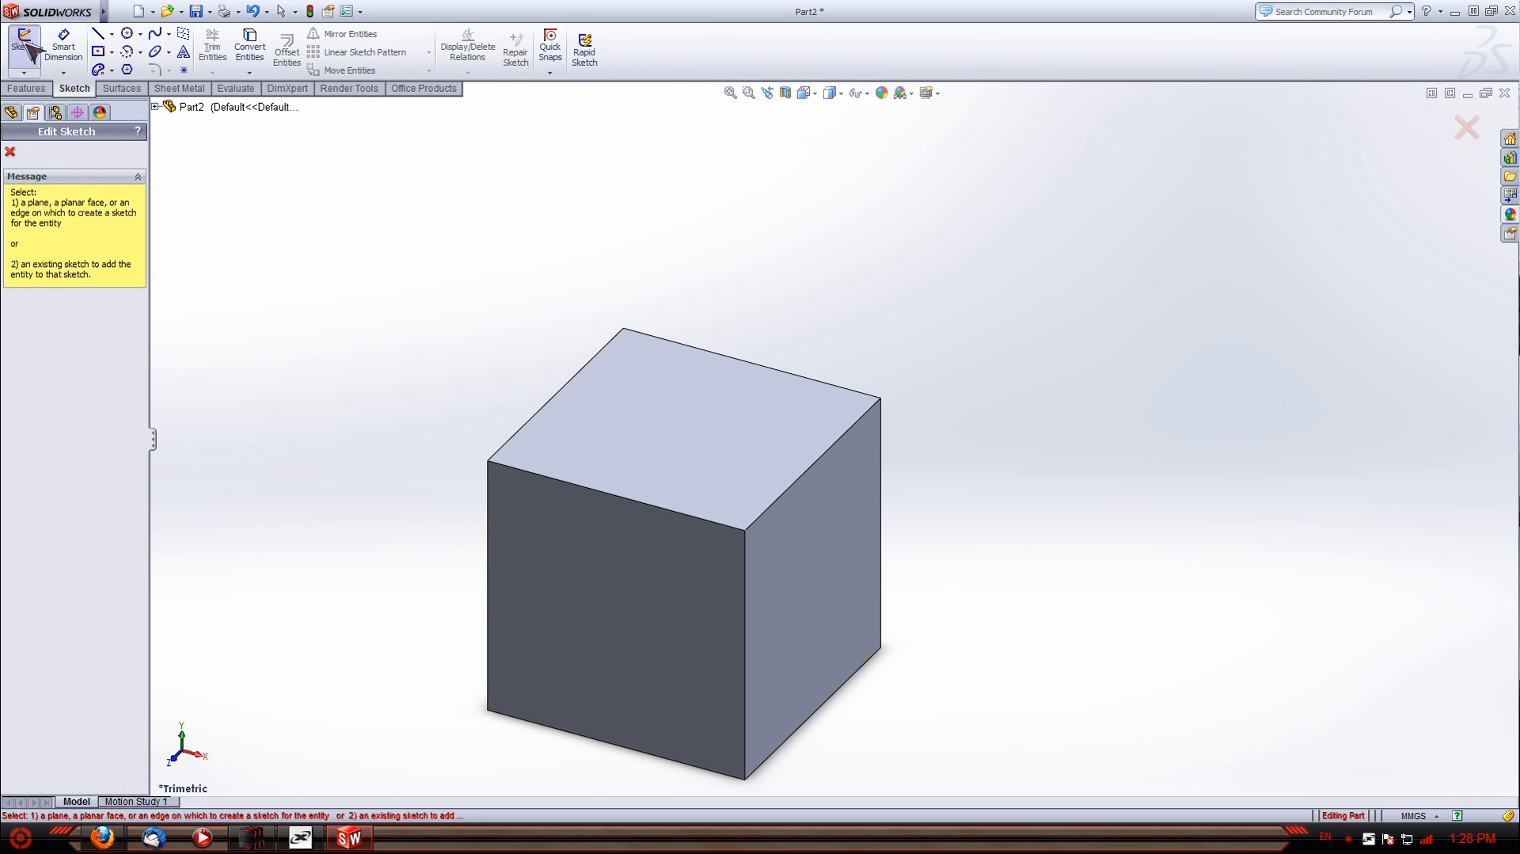
left_click(813, 541)
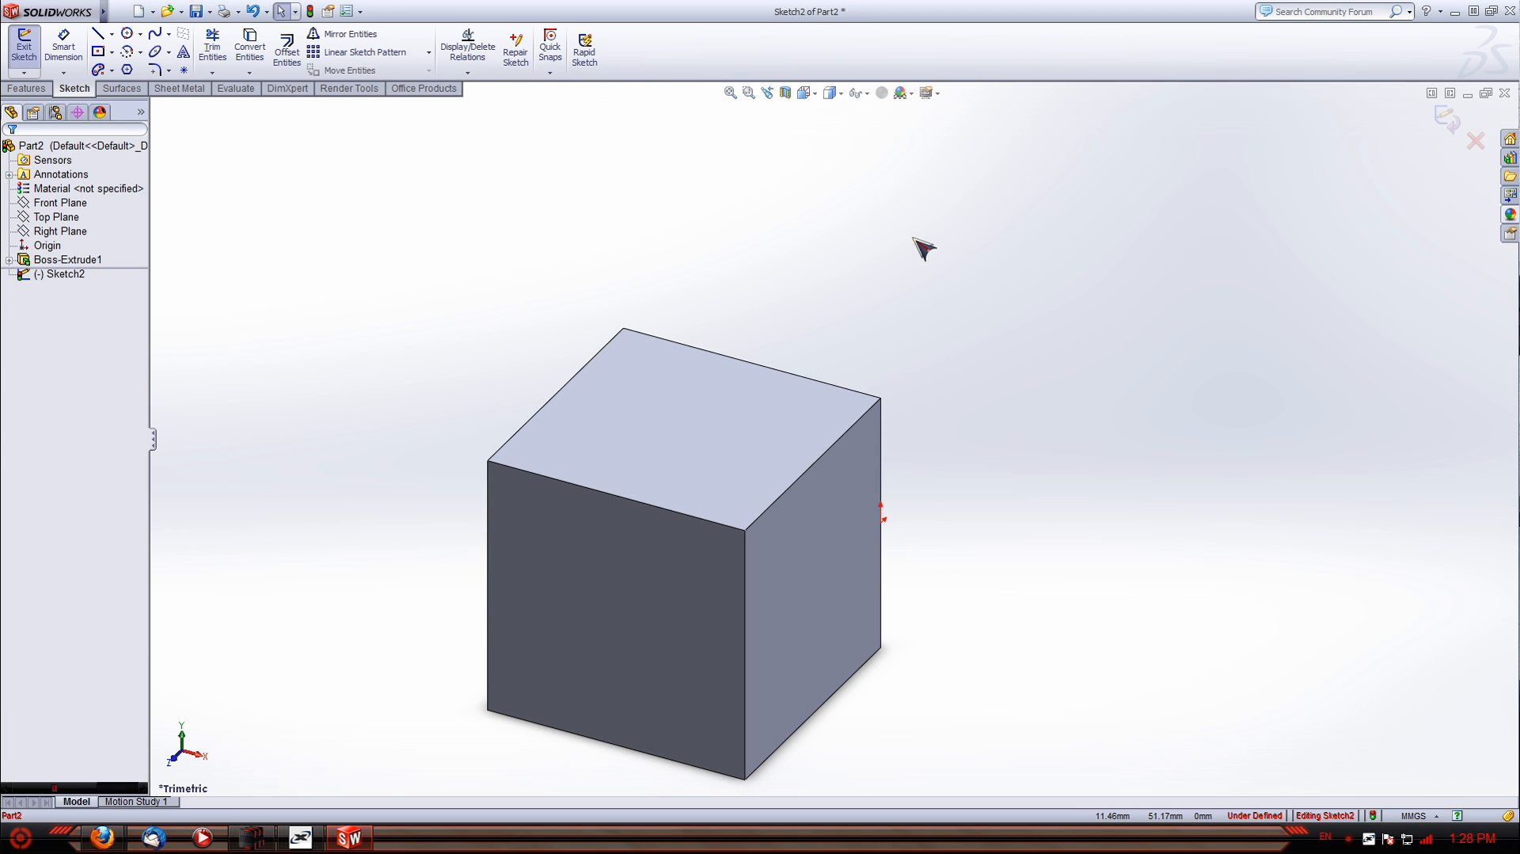
key("space")
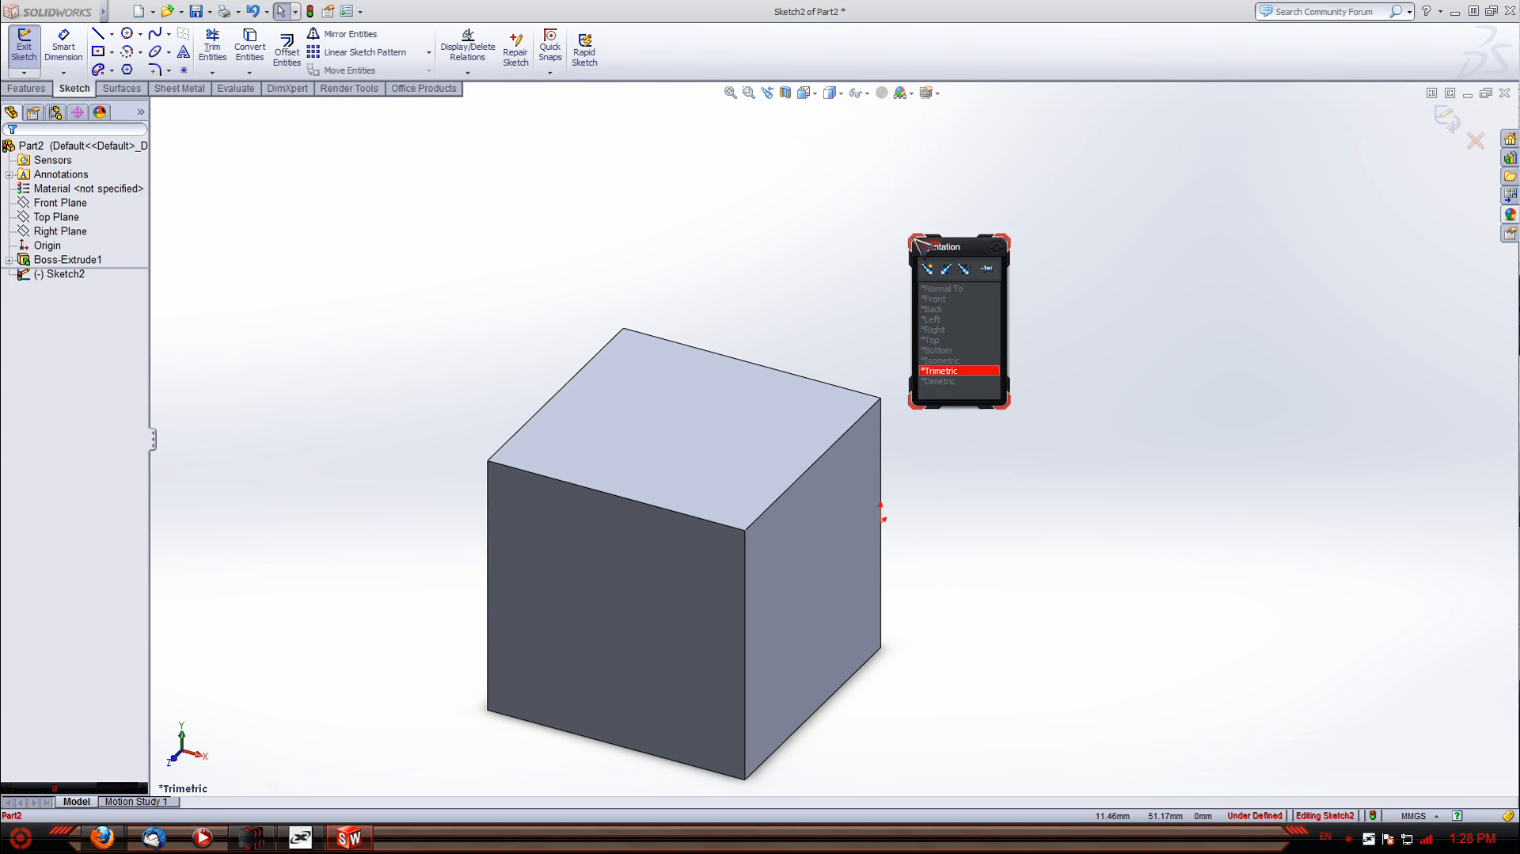
left_click(934, 331)
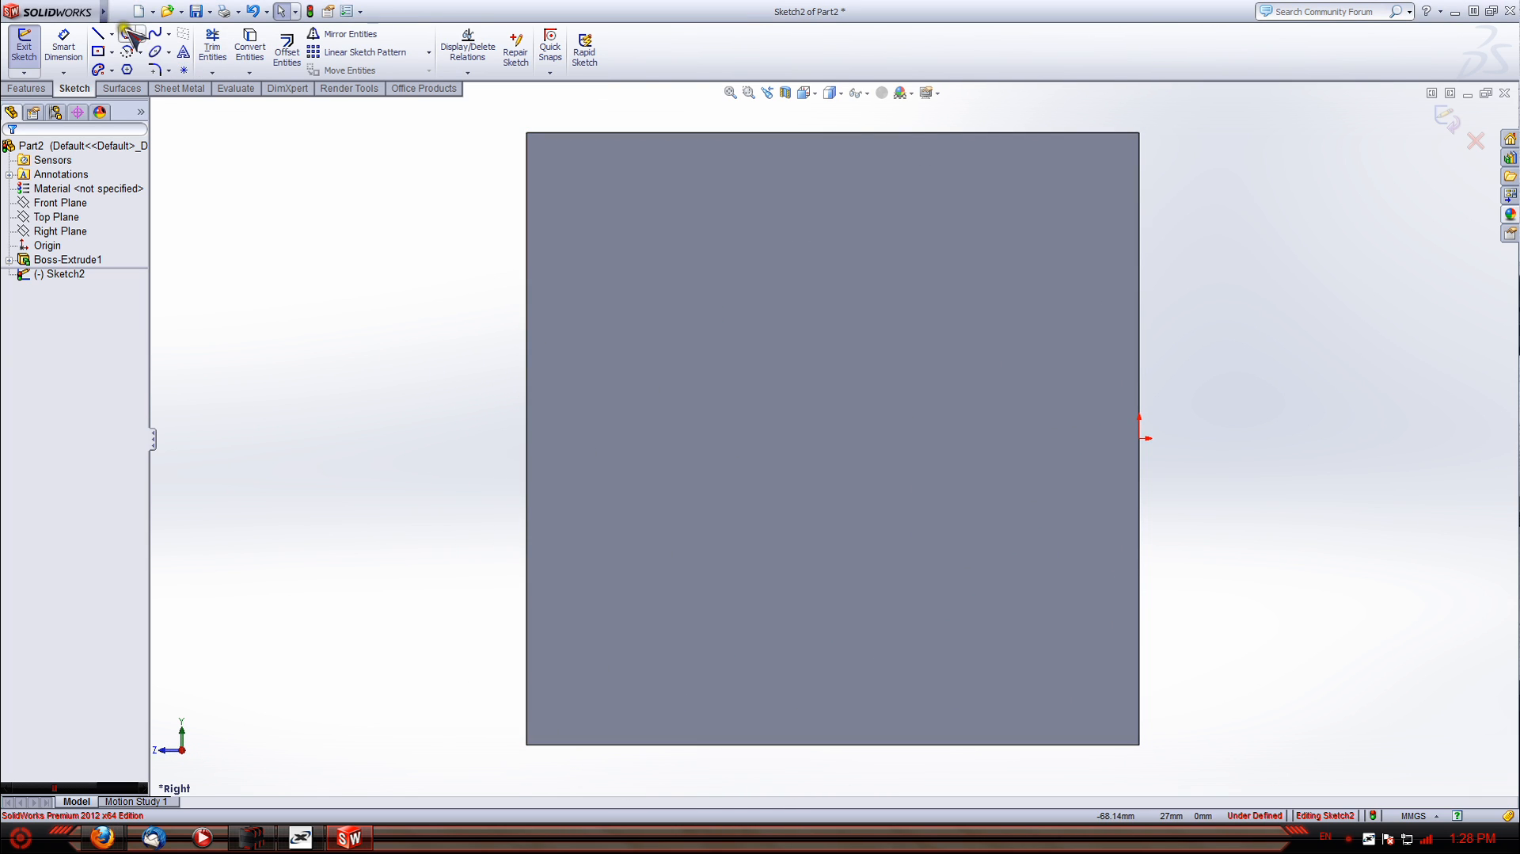
left_click(126, 33)
left_click(818, 391)
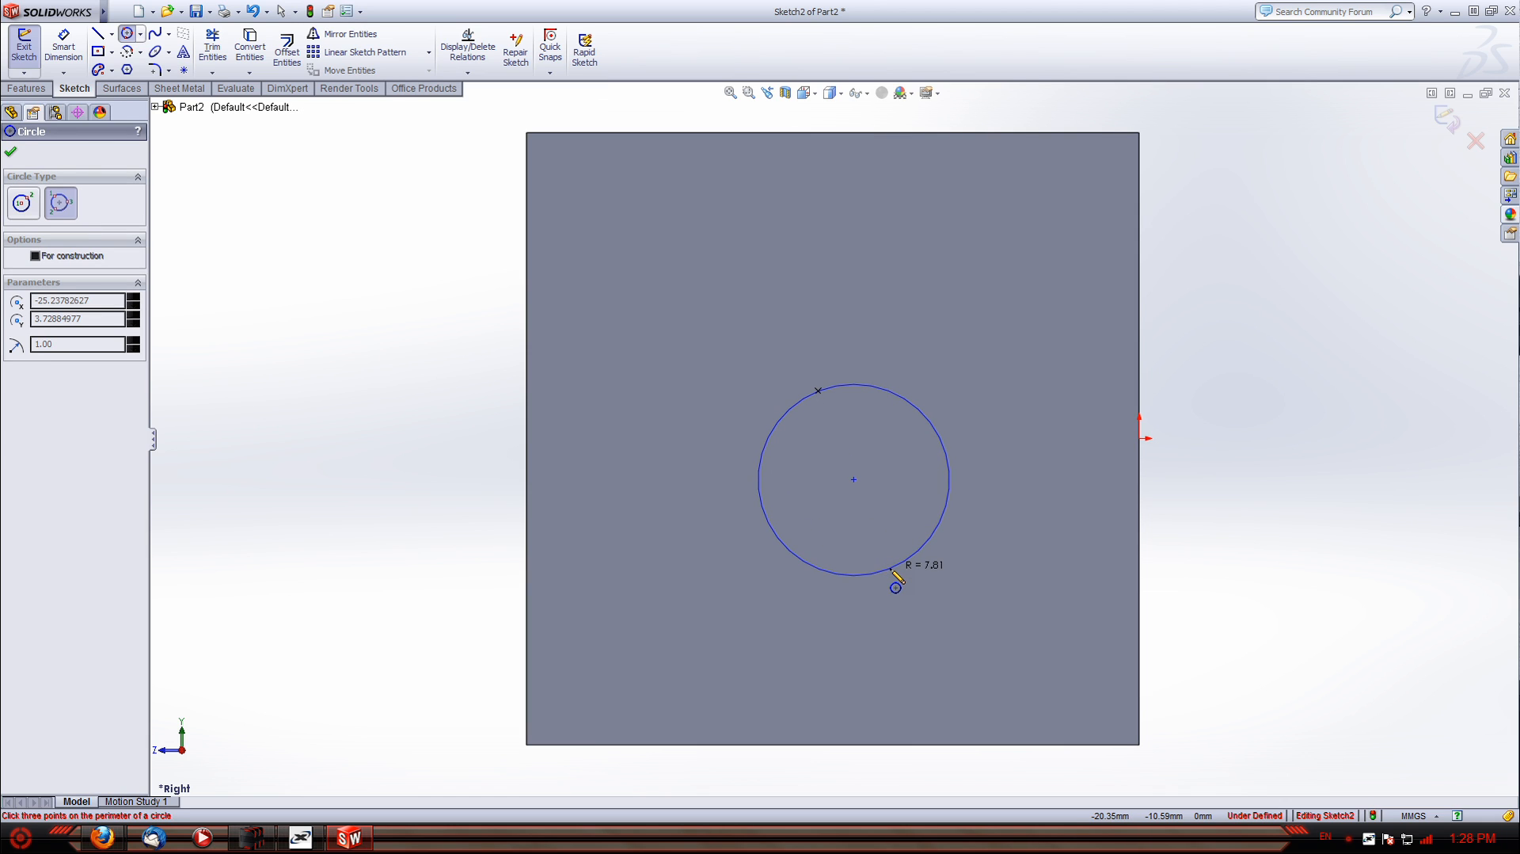
key("Escape")
Sketch a center-point circle with a radius of about 10.9 mm at the middle of the right face
left_click(140, 33)
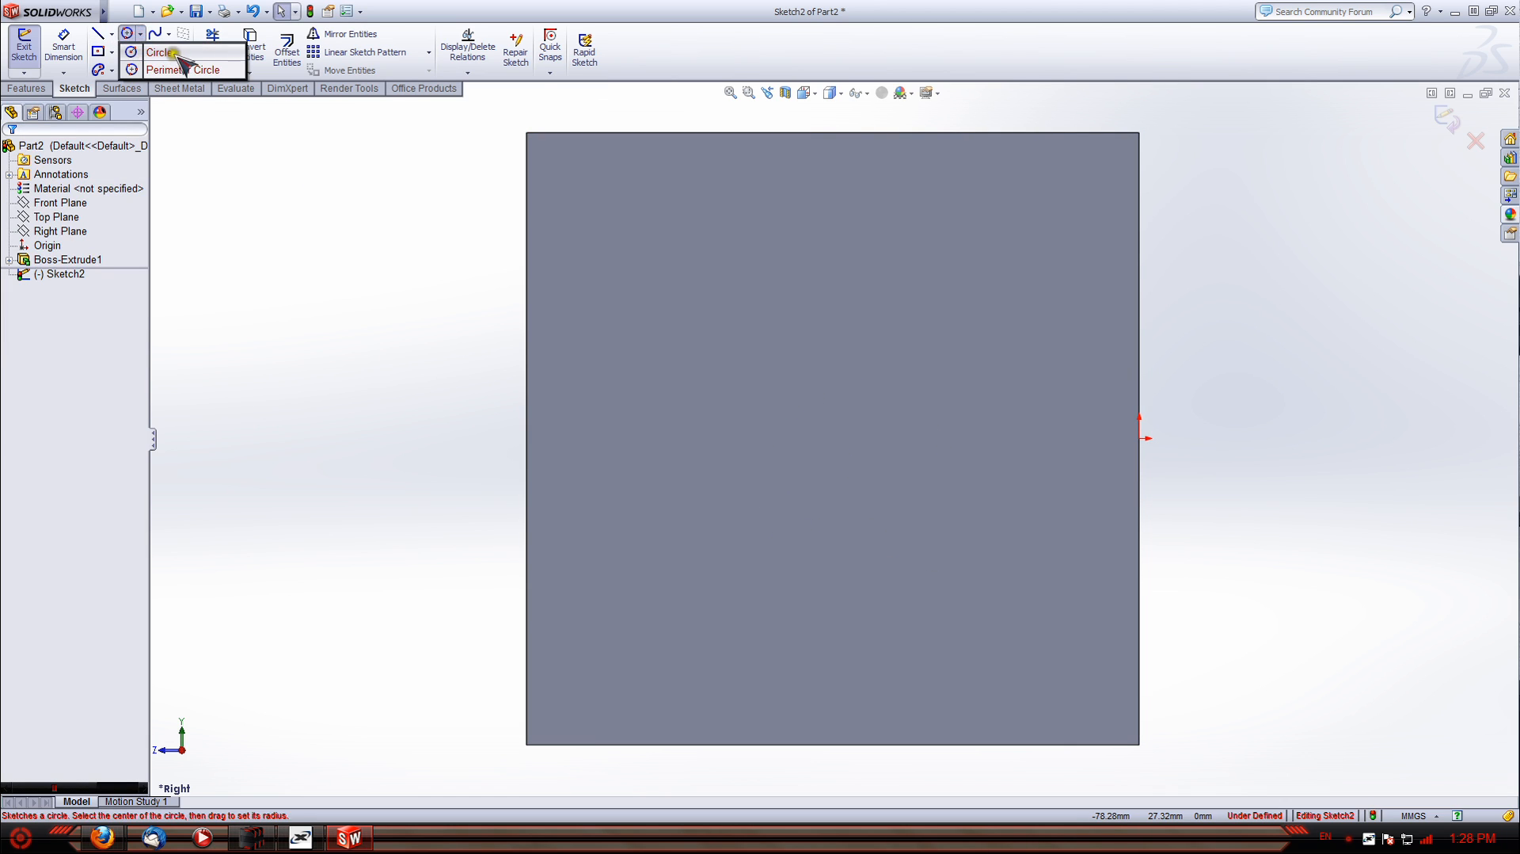
left_click(166, 52)
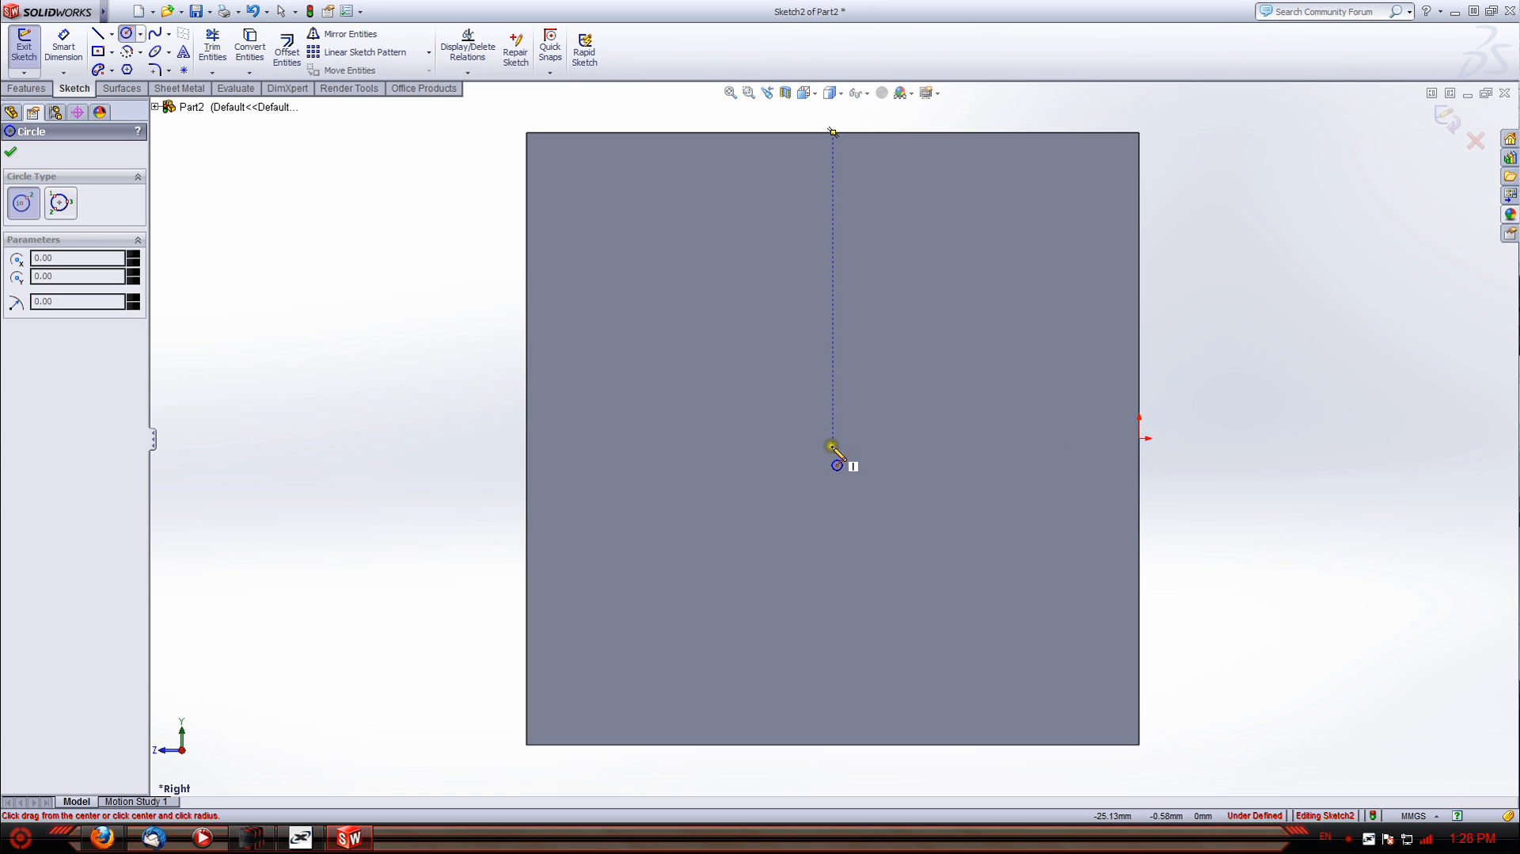
left_click(833, 437)
left_click(923, 340)
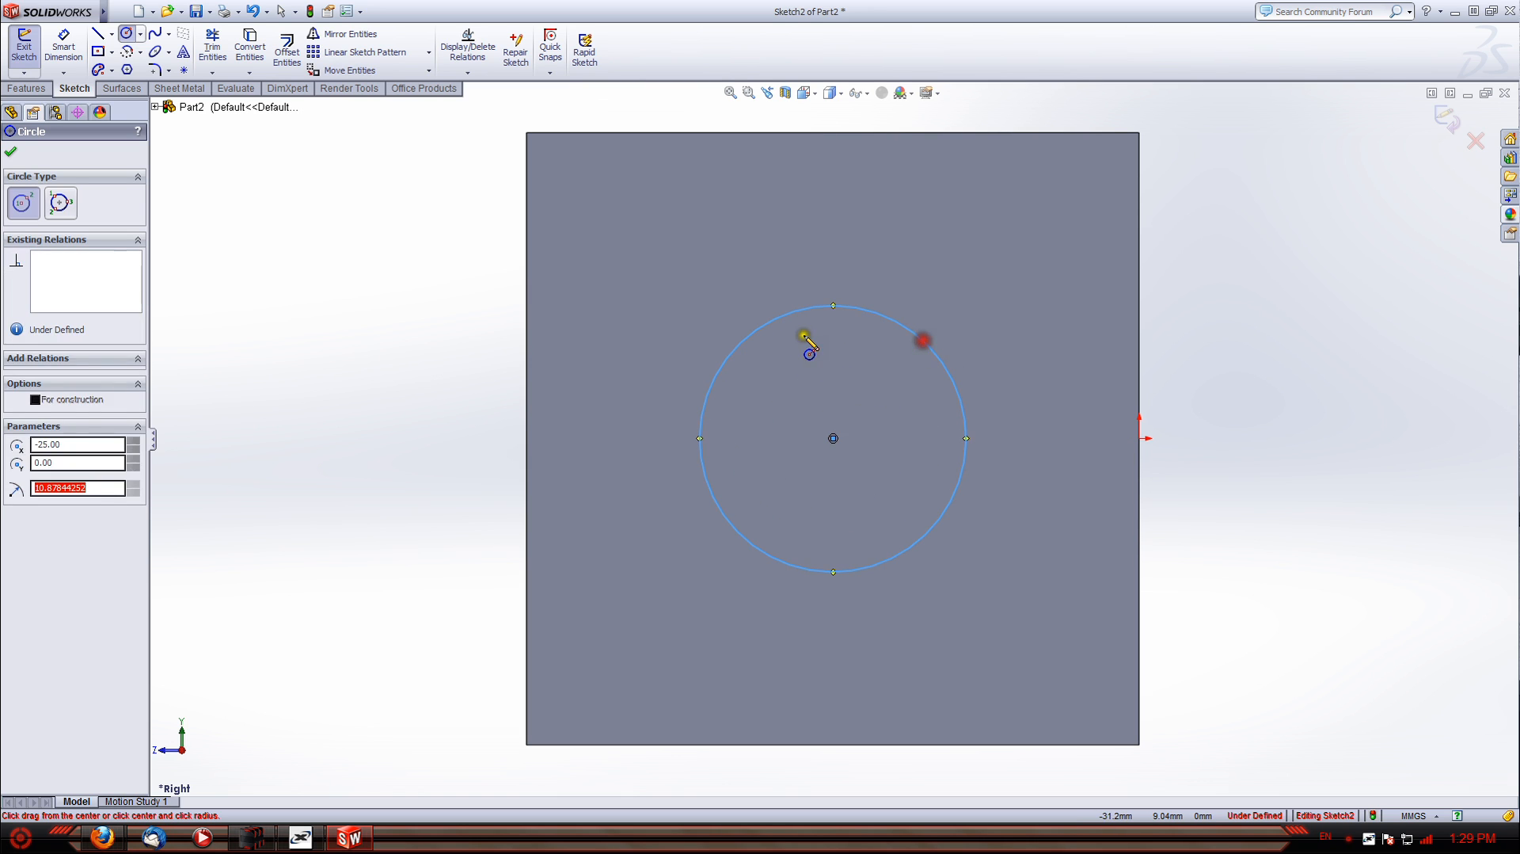
Dimension the circle's diameter to 25 mm
left_click(69, 46)
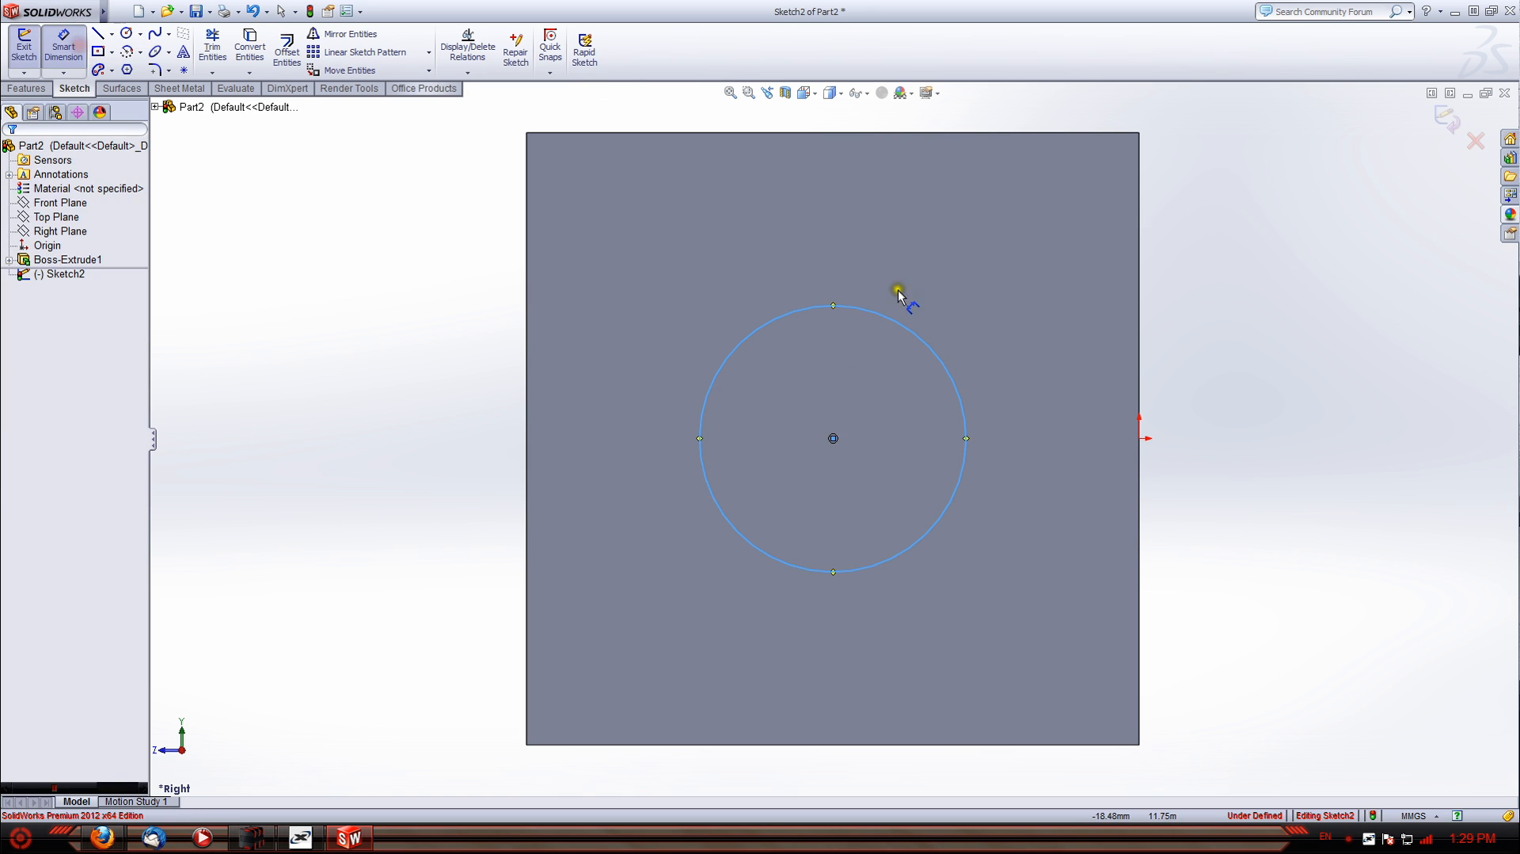
left_click(922, 331)
left_click(994, 247)
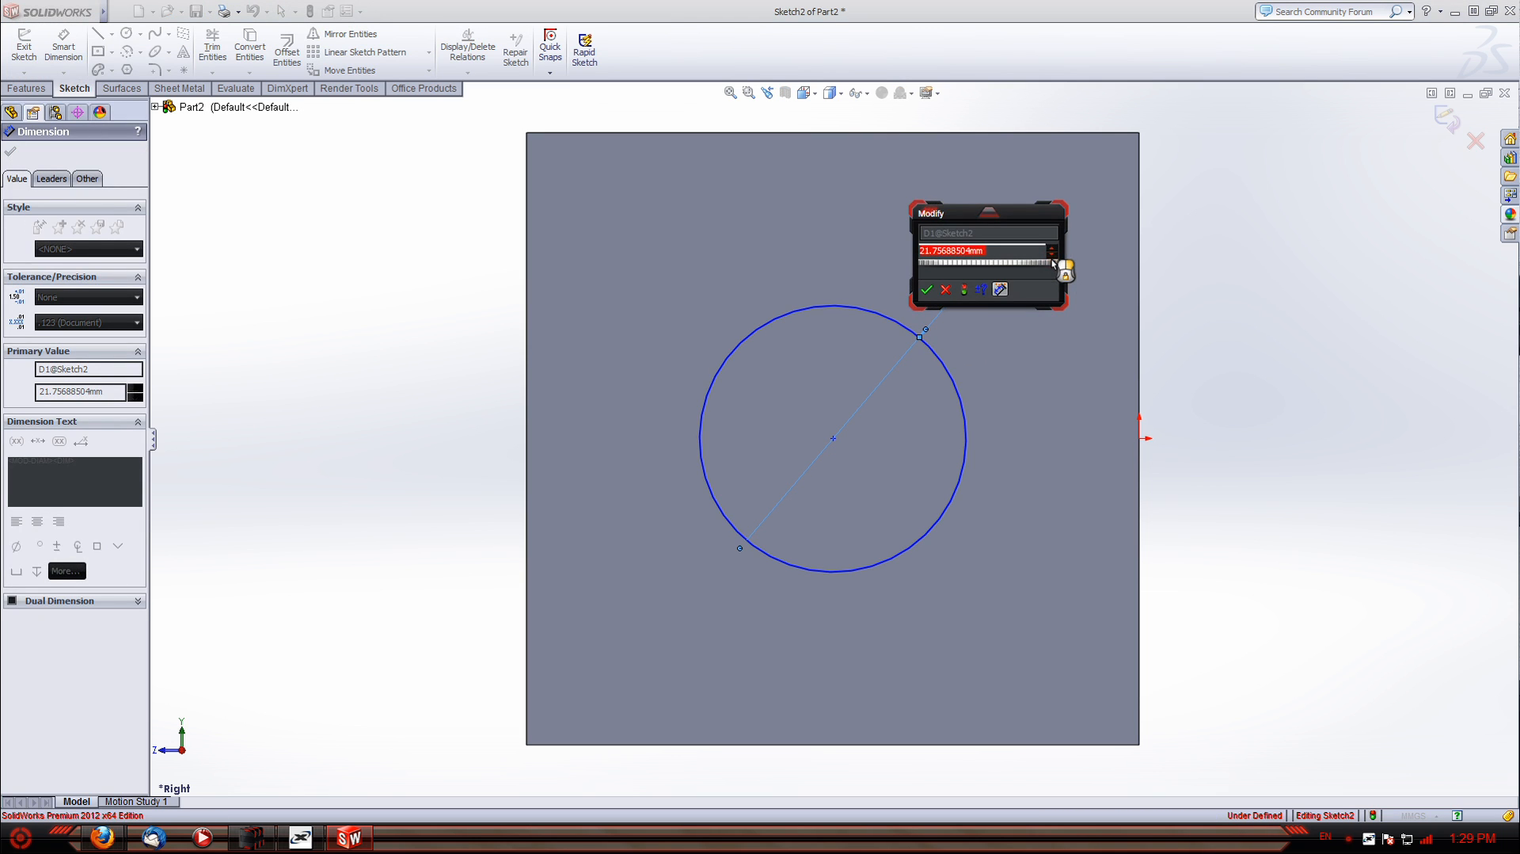
type("25")
key("Return")
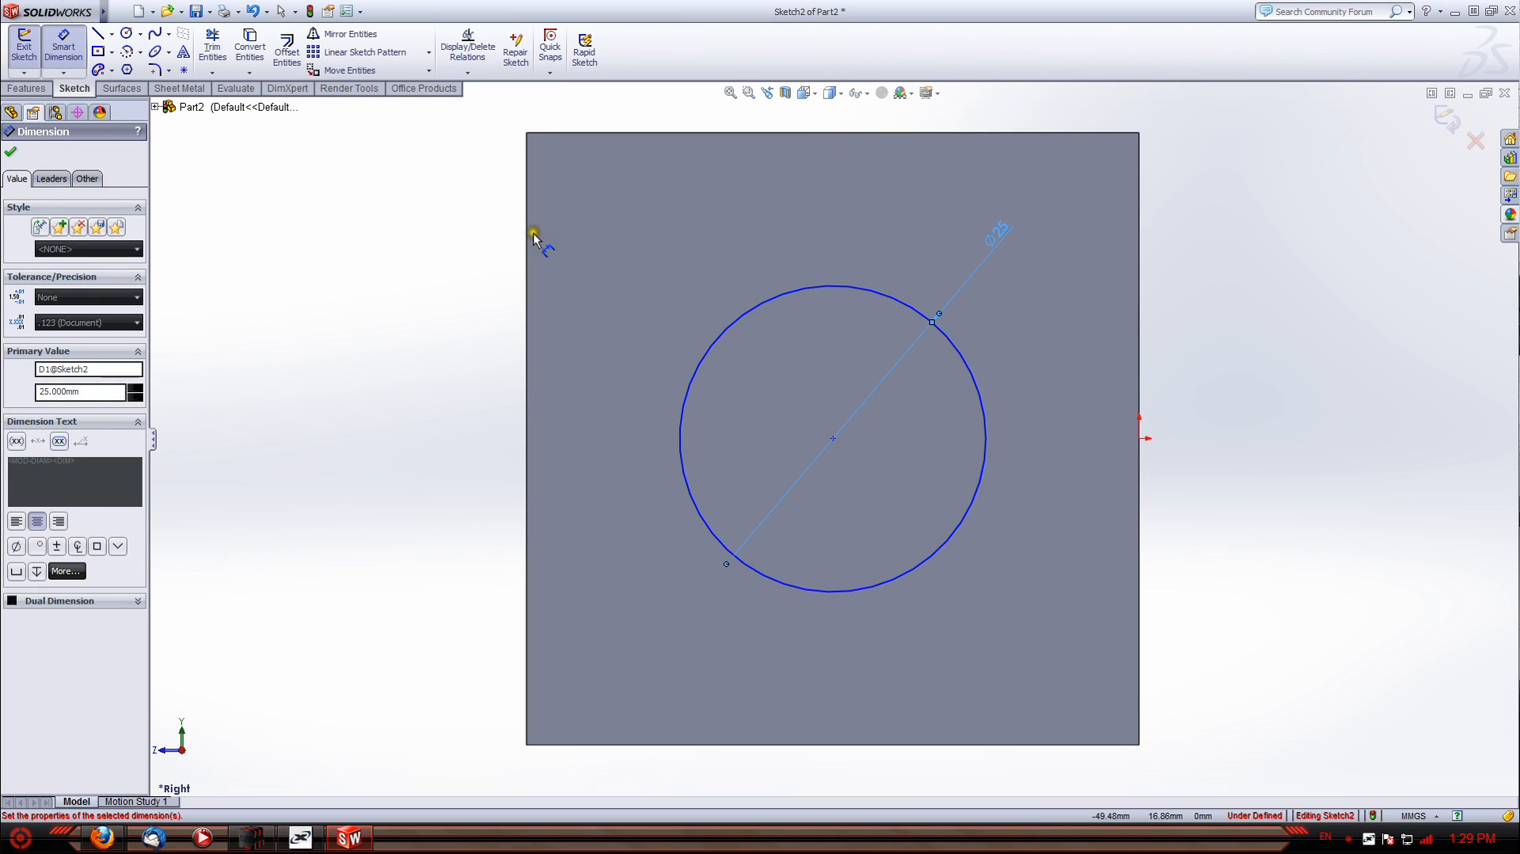
left_click(532, 231)
key("Escape")
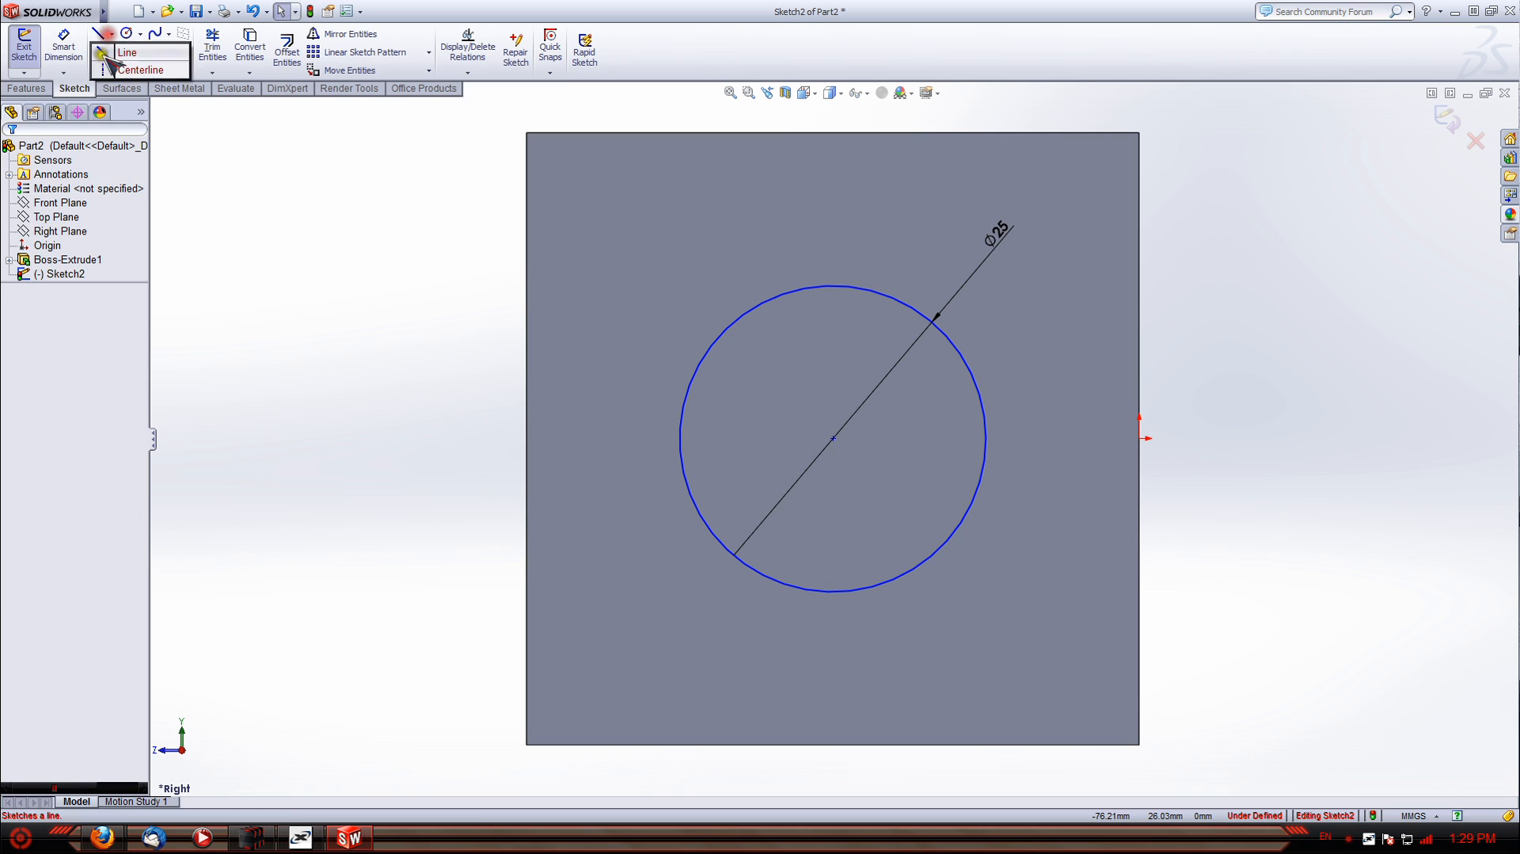
Draw two construction lines from the circle's centre, a horizontal one to the origin and a vertical one to the top edge's midpoint
left_click(100, 34)
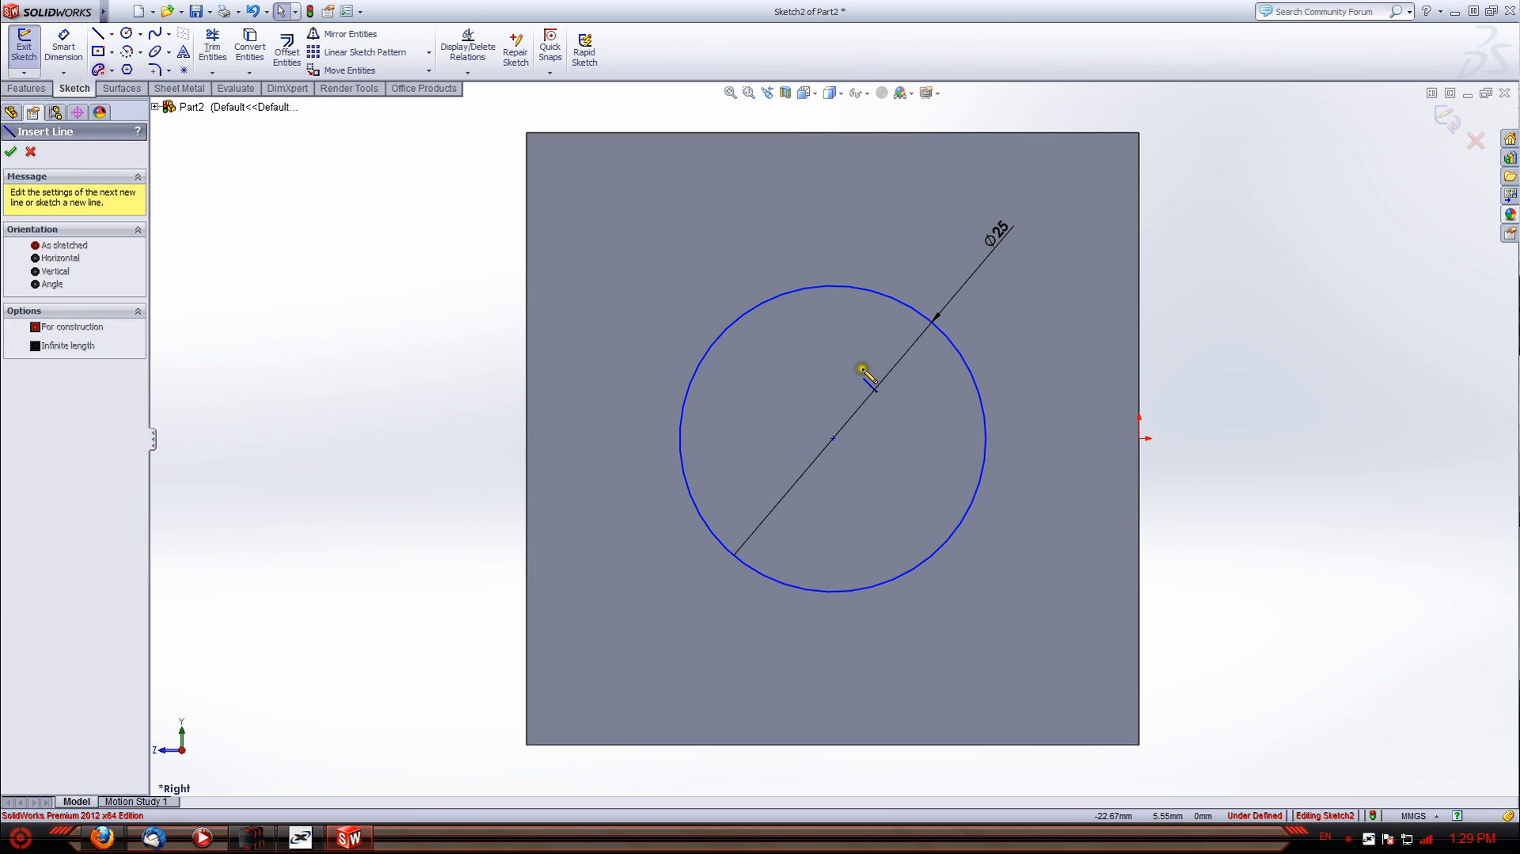
left_click(834, 441)
left_click(1139, 438)
key("Escape")
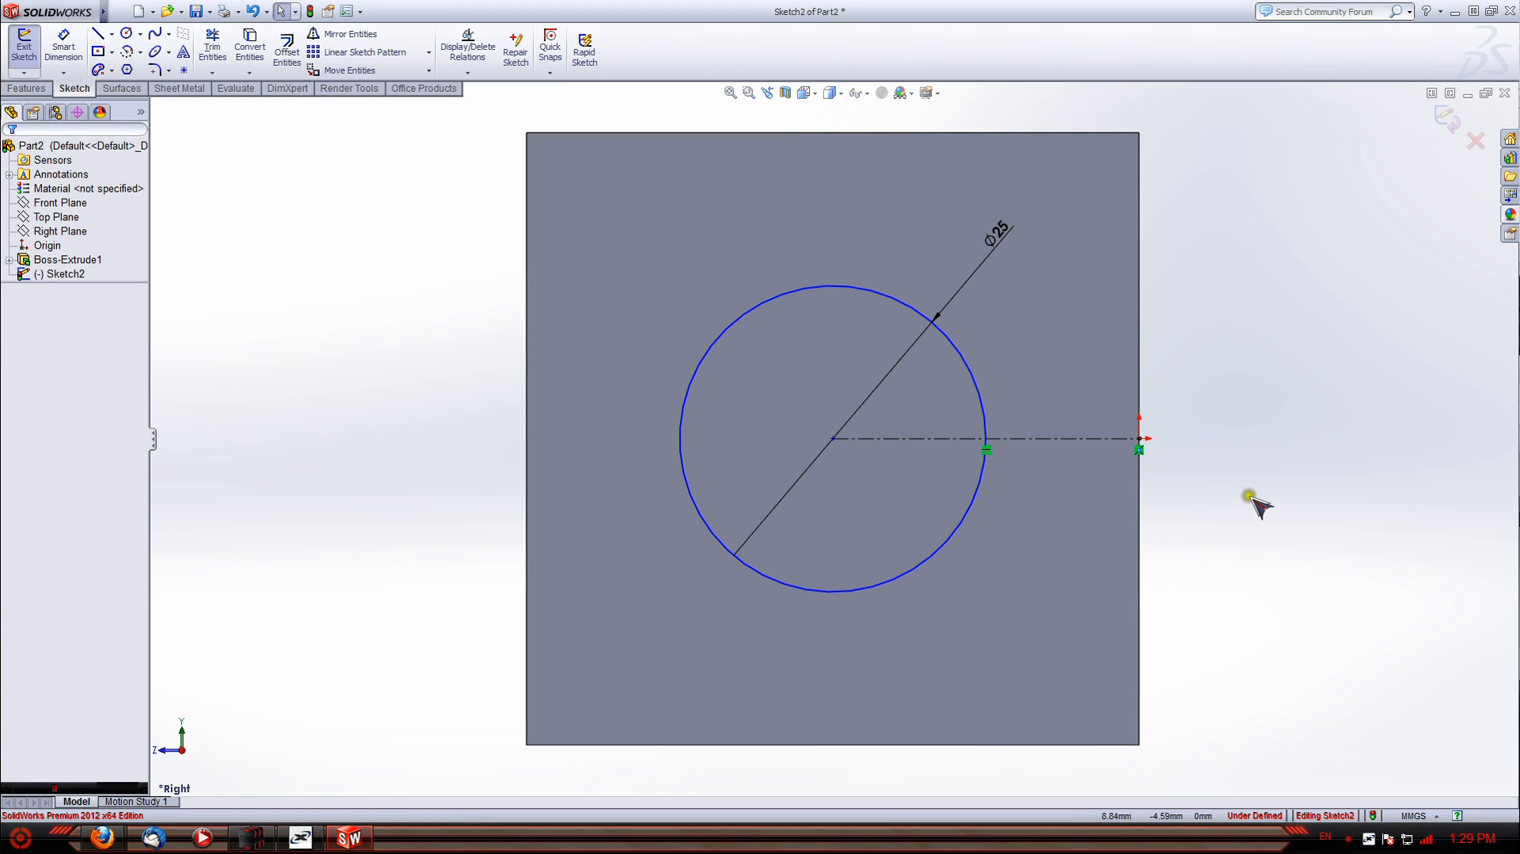
key("l")
left_click(833, 438)
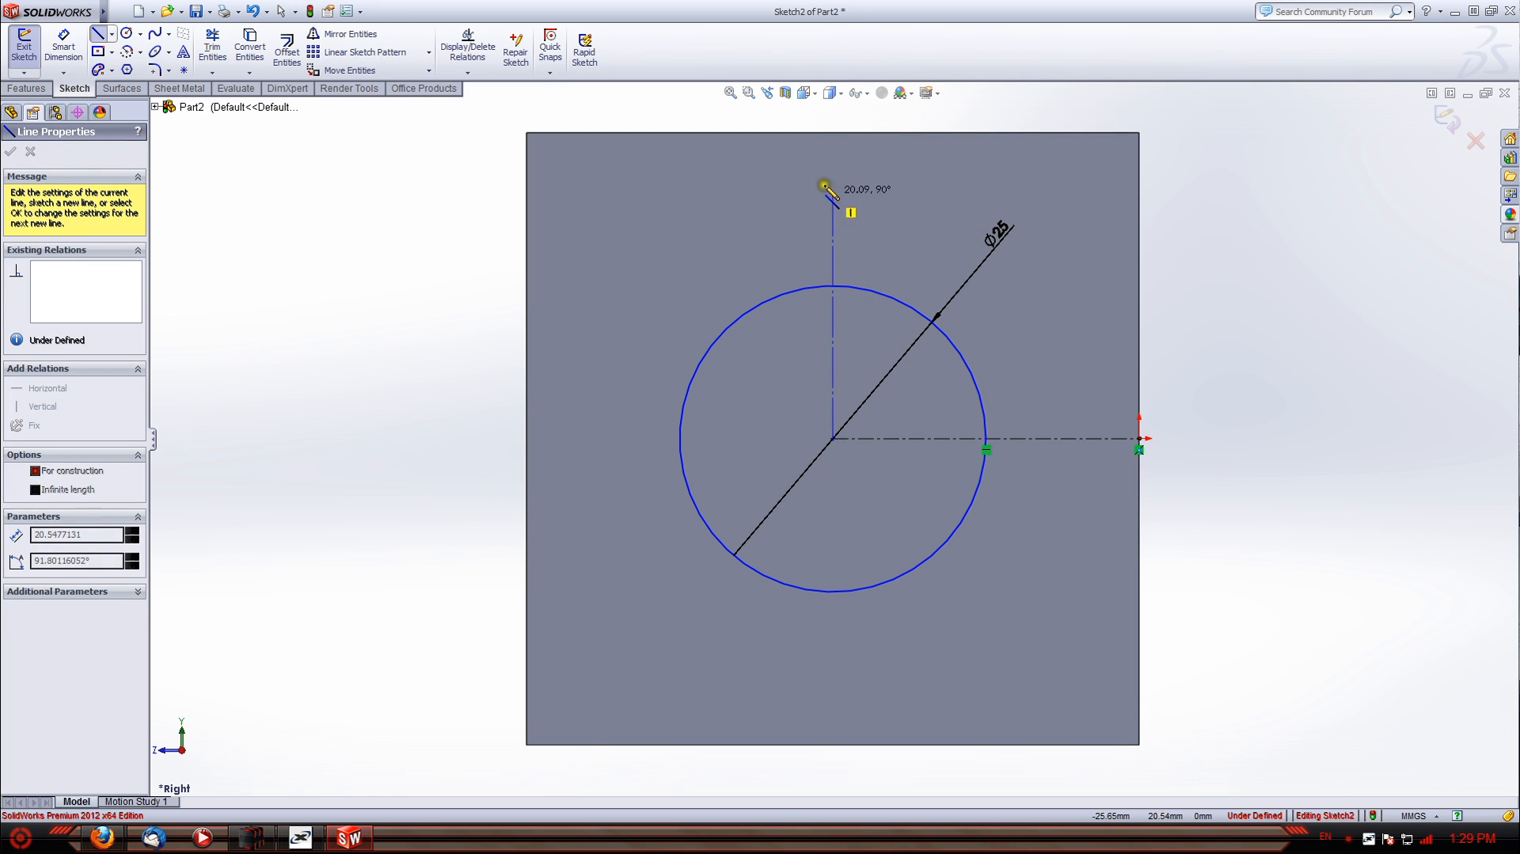
left_click(834, 133)
key("Escape")
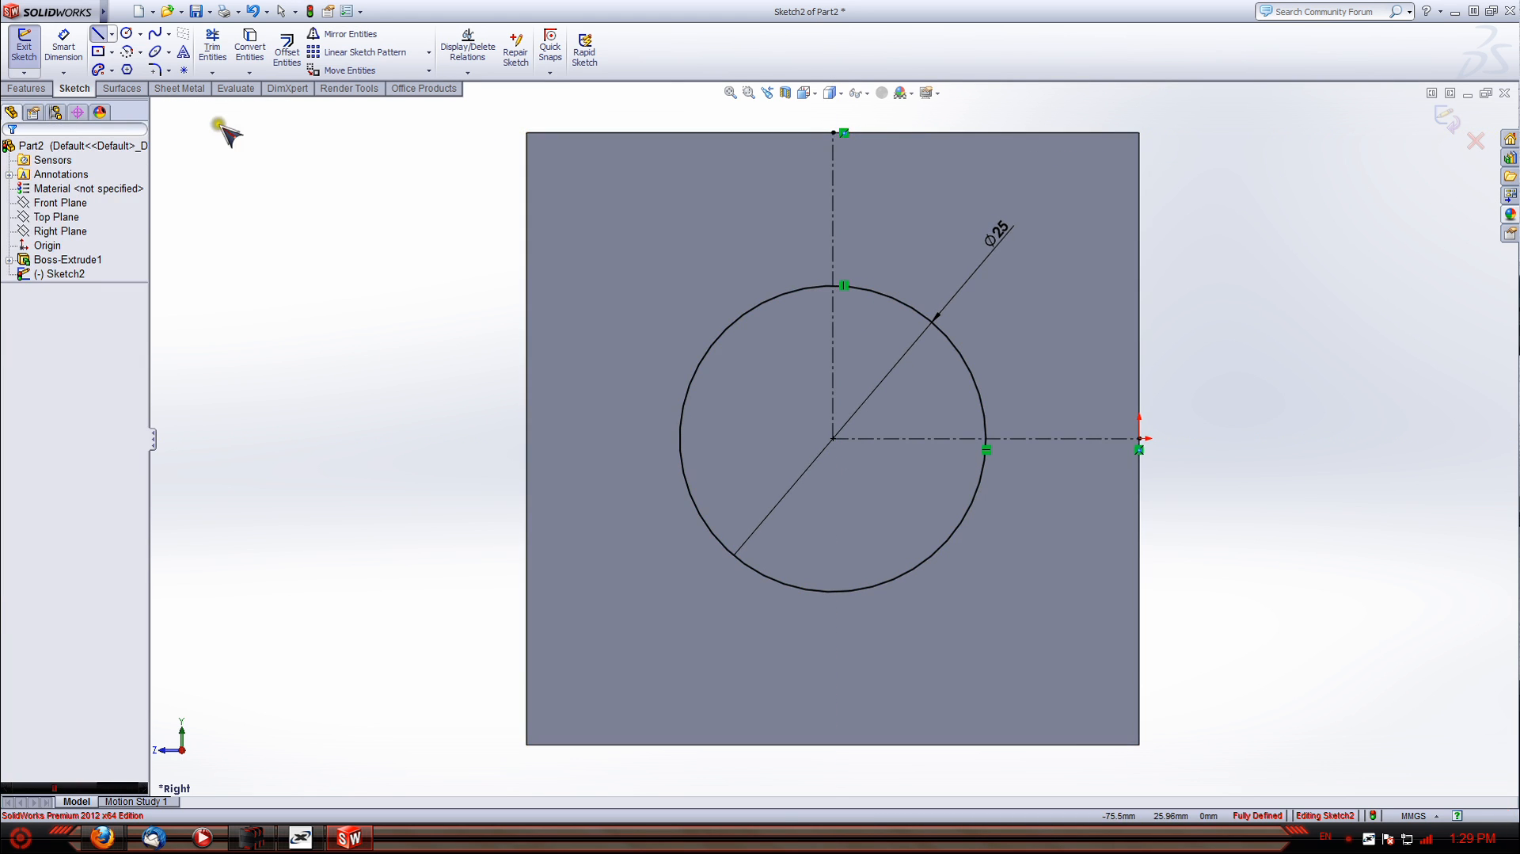
Cut the circle through the cube with a Blind Extruded Cut 50 mm deep
left_click(28, 88)
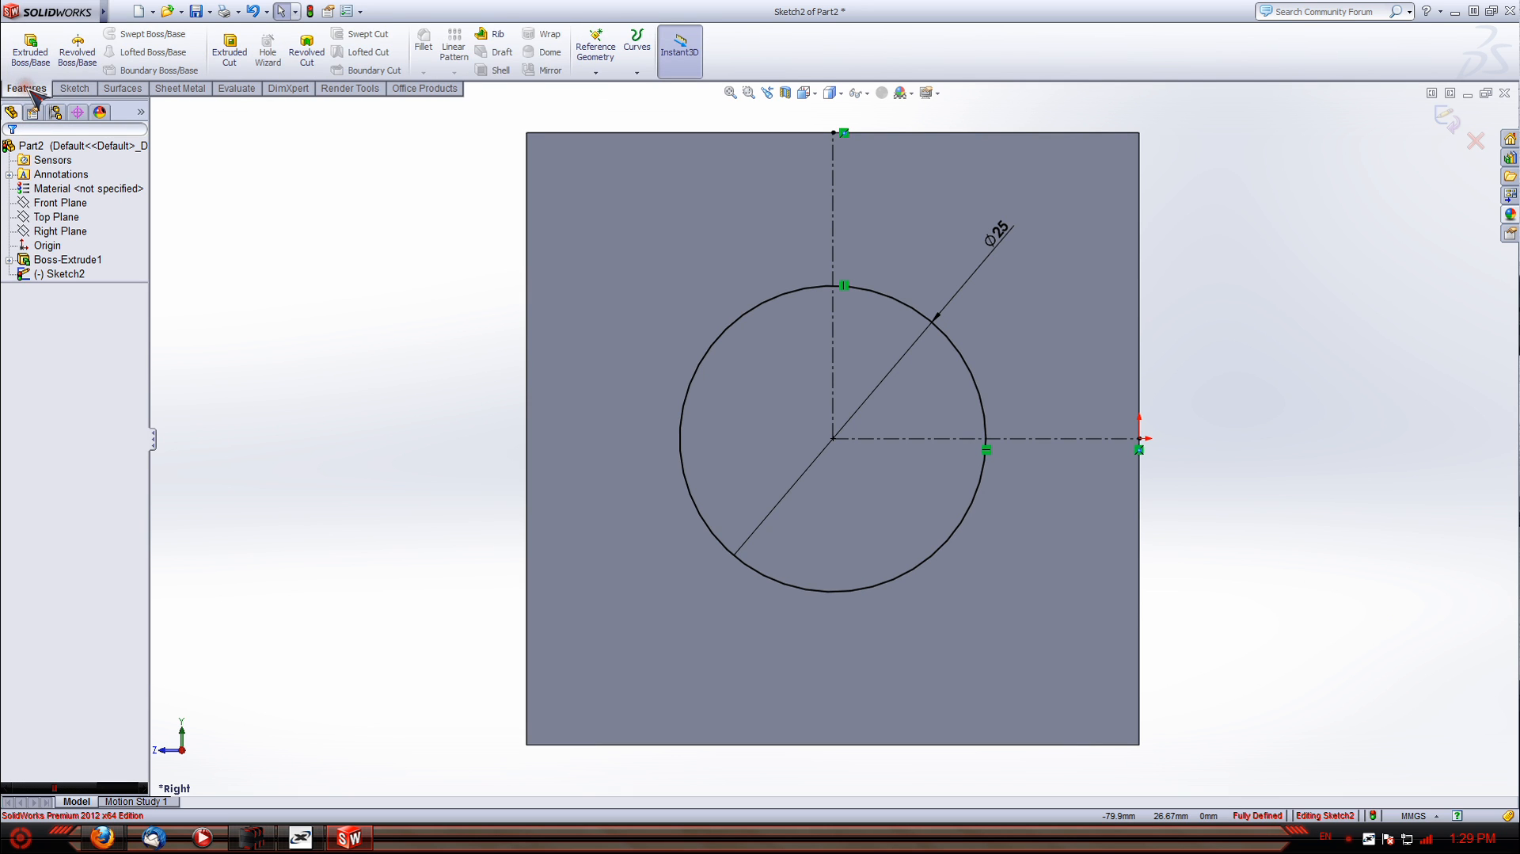
left_click(229, 48)
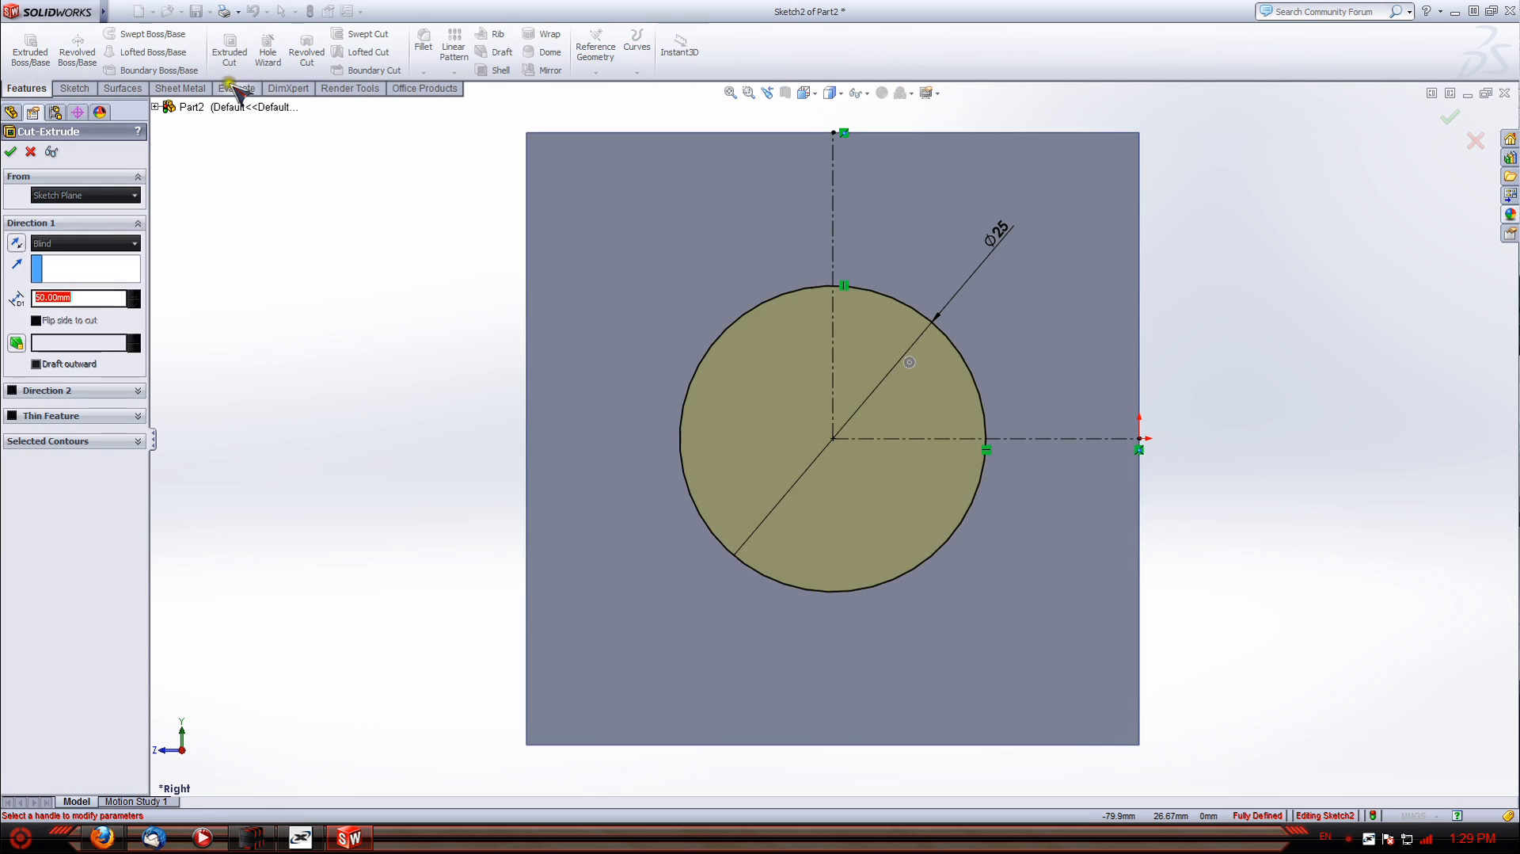
middle_click_drag(388, 376, 549, 451)
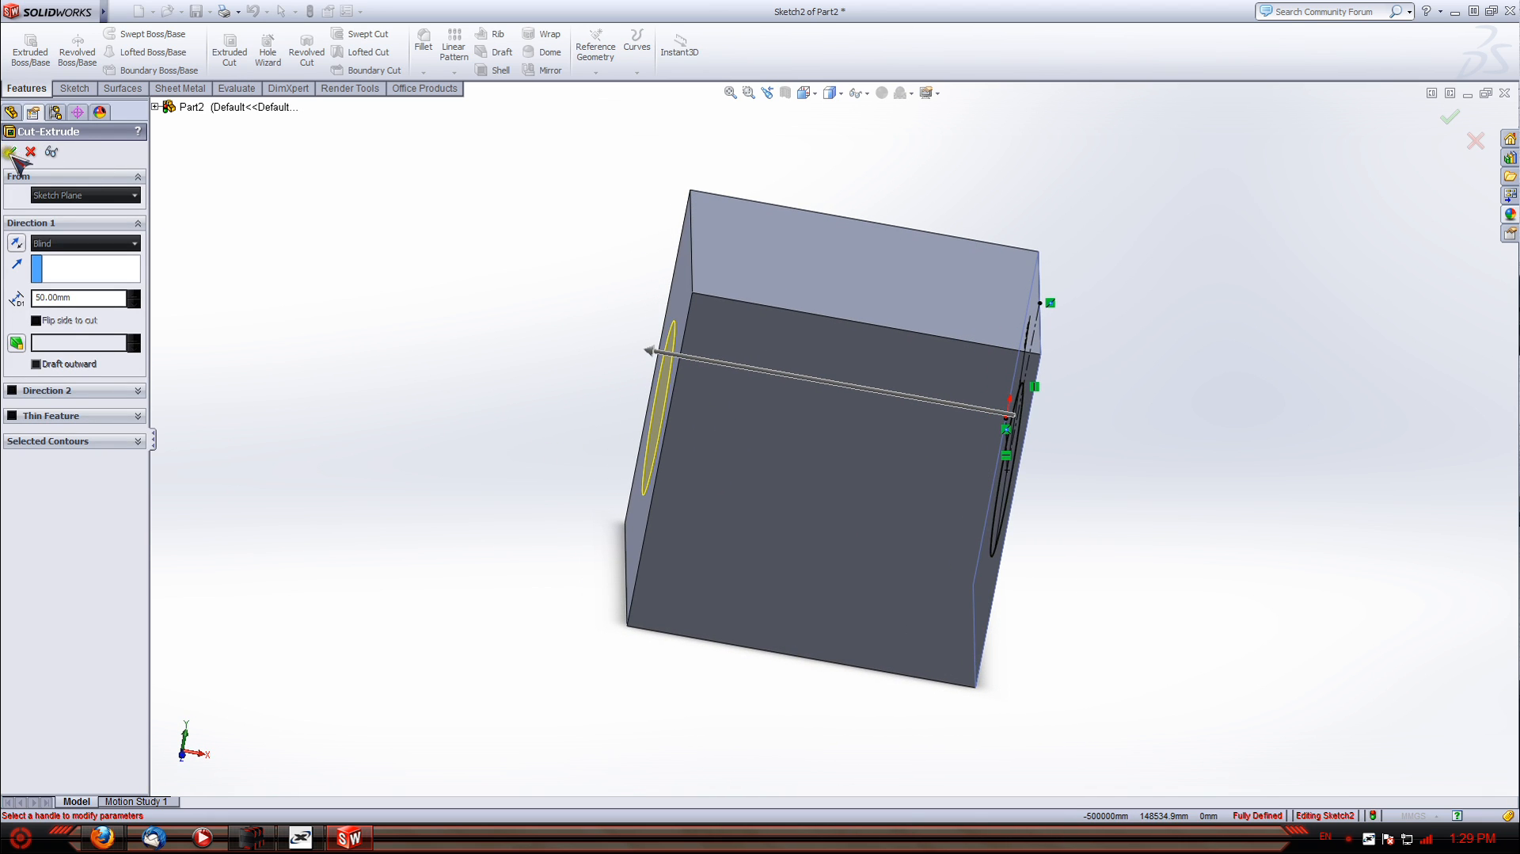
left_click(11, 153)
Fillet two opposite top edges of the cube, the ones parallel to the hole, with a 10 mm constant radius
middle_click_drag(349, 326, 411, 356)
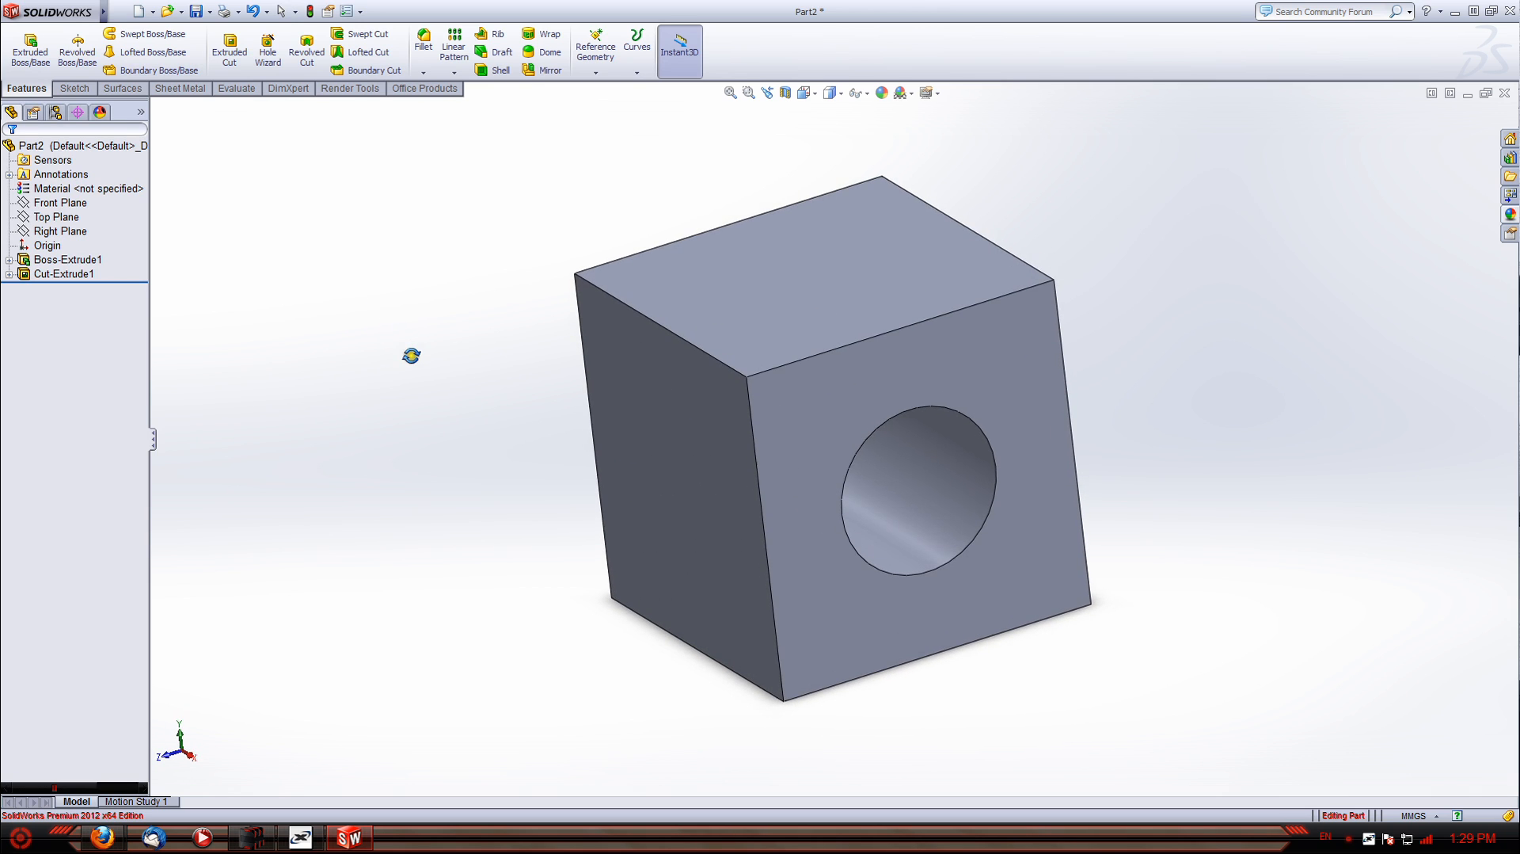
left_click(426, 41)
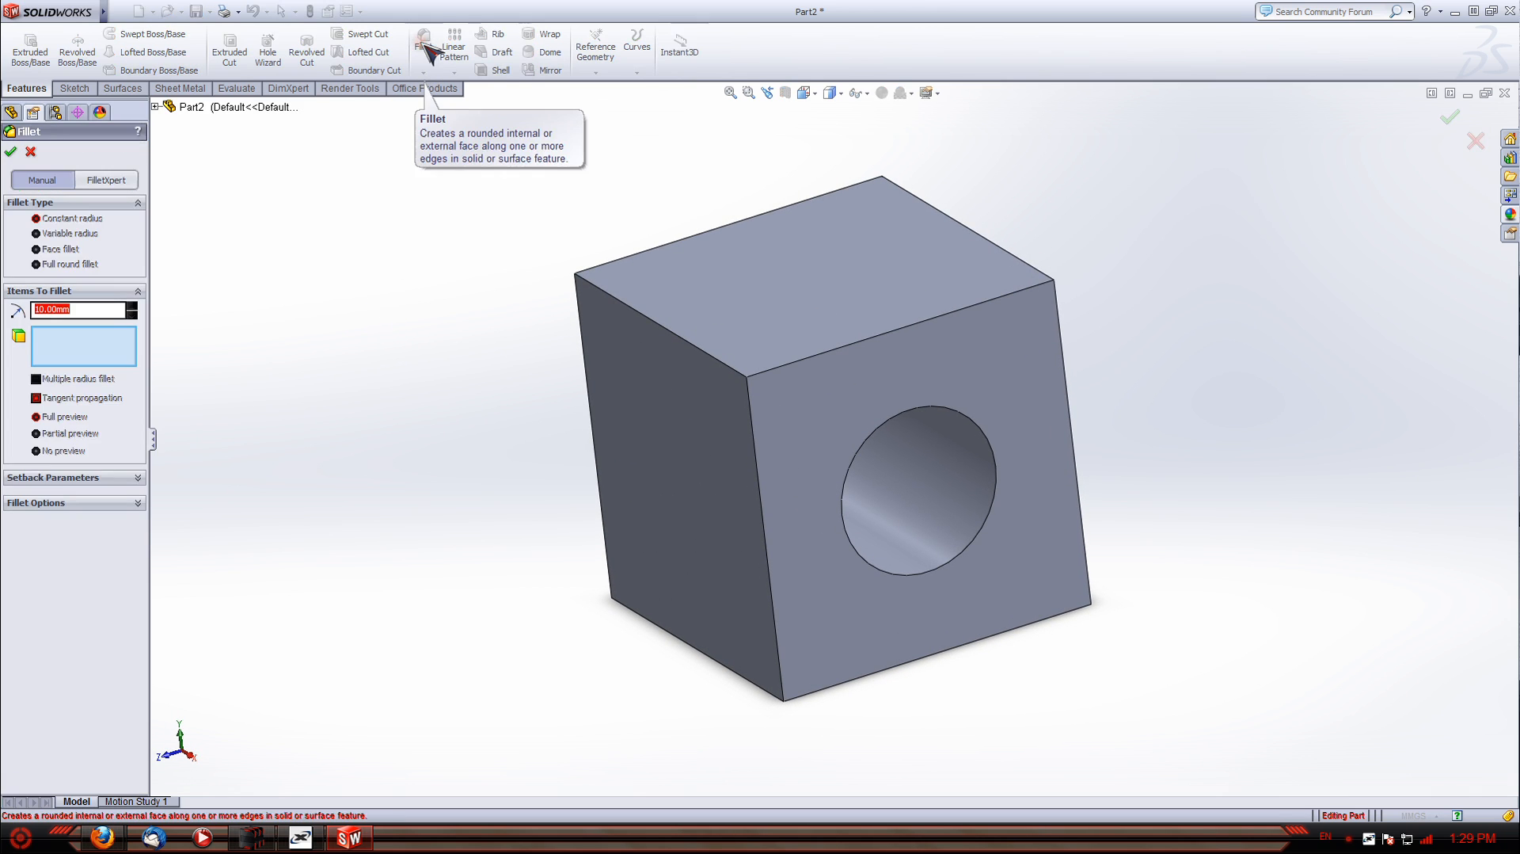
left_click(686, 339)
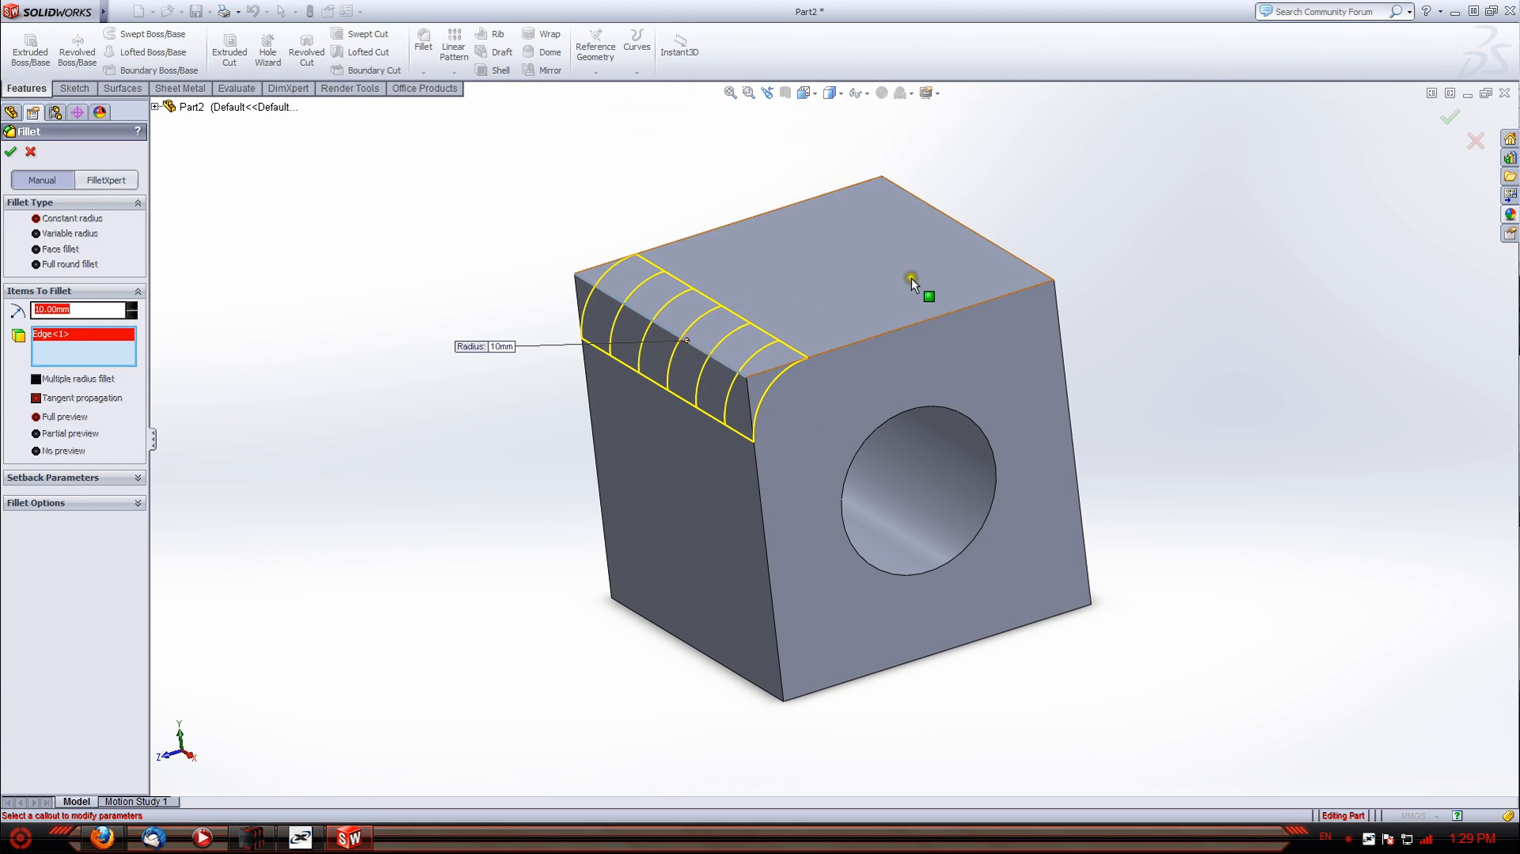
left_click(988, 249)
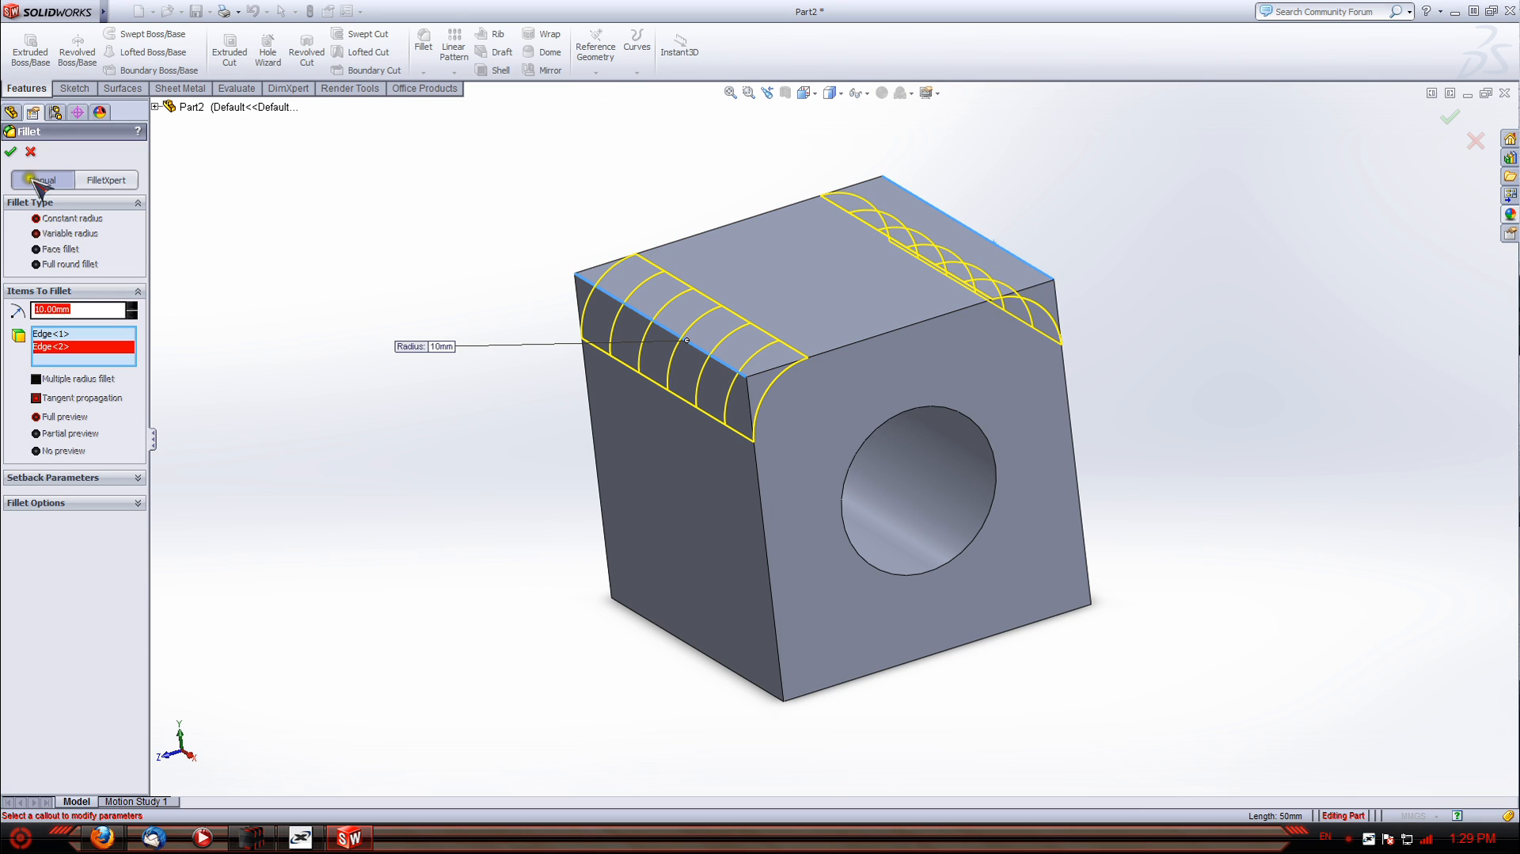
left_click(13, 151)
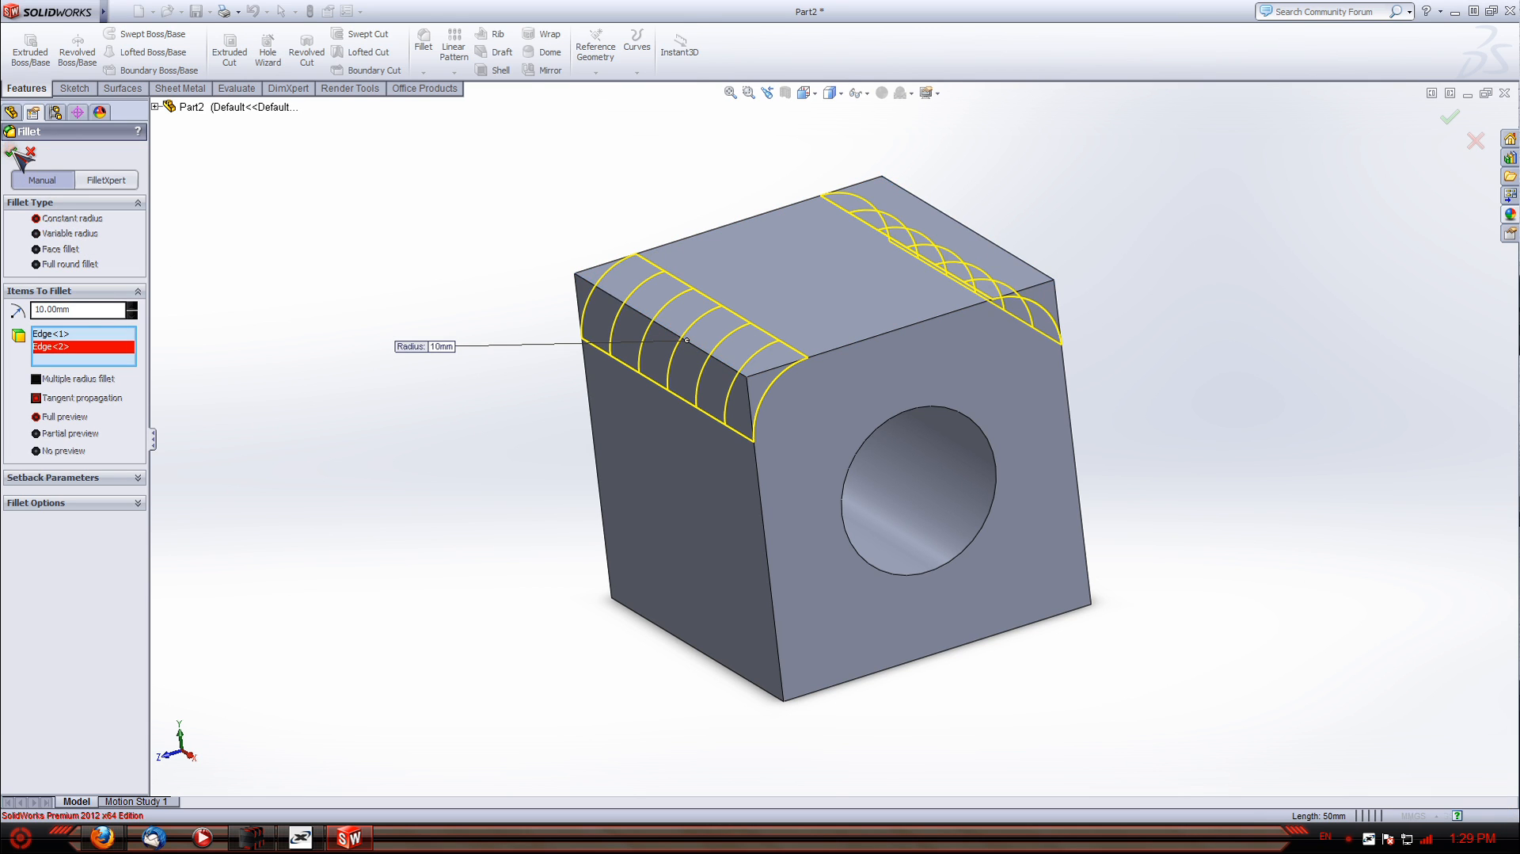
Chamfer the two remaining straight top edges between the fillets with a 10 mm distance and 45° angle
left_click(424, 72)
left_click(473, 110)
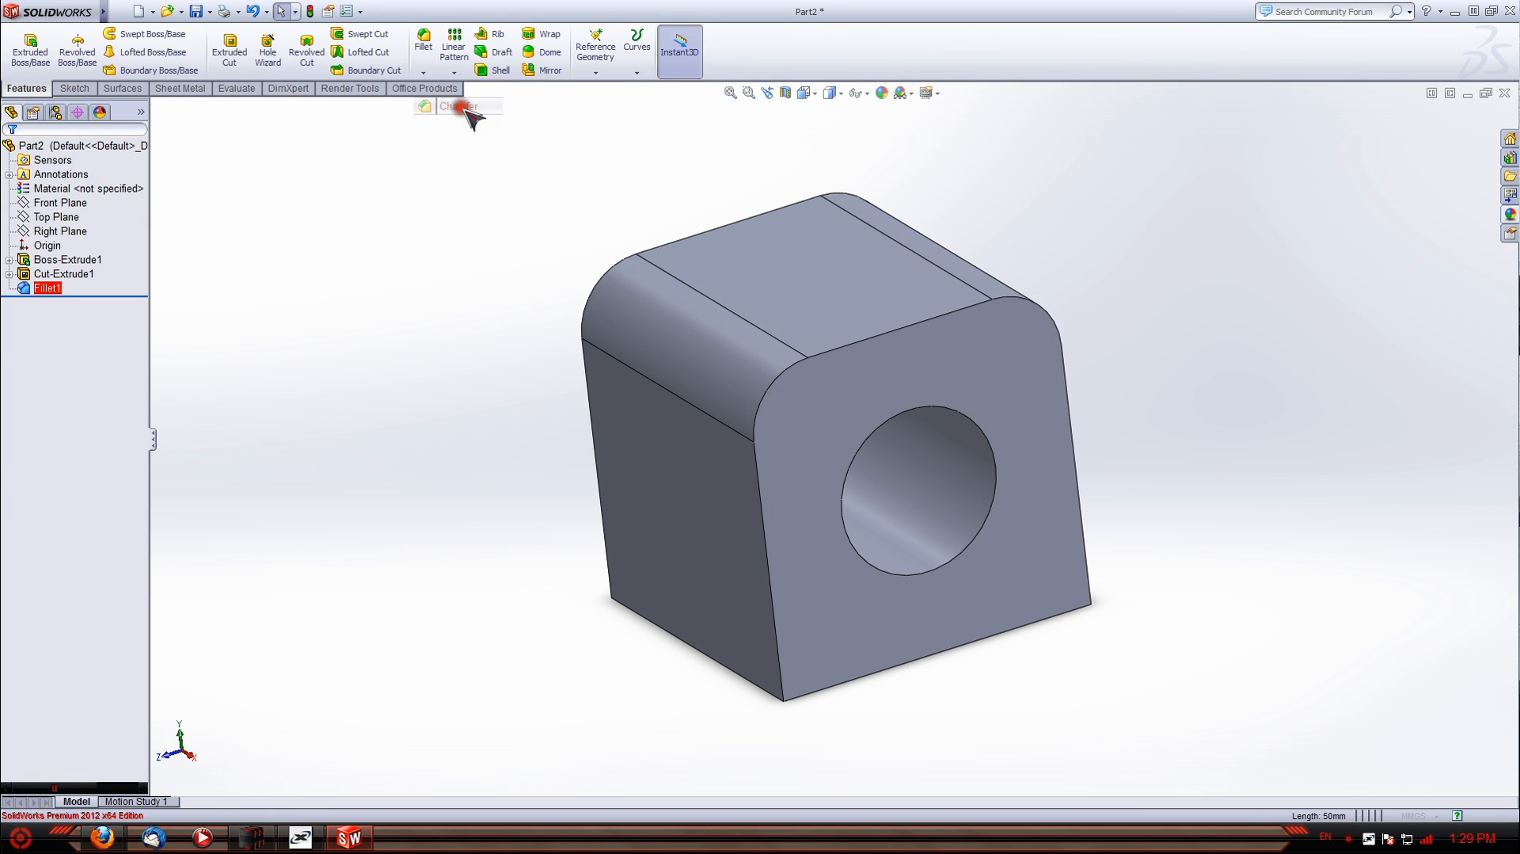
left_click(854, 342)
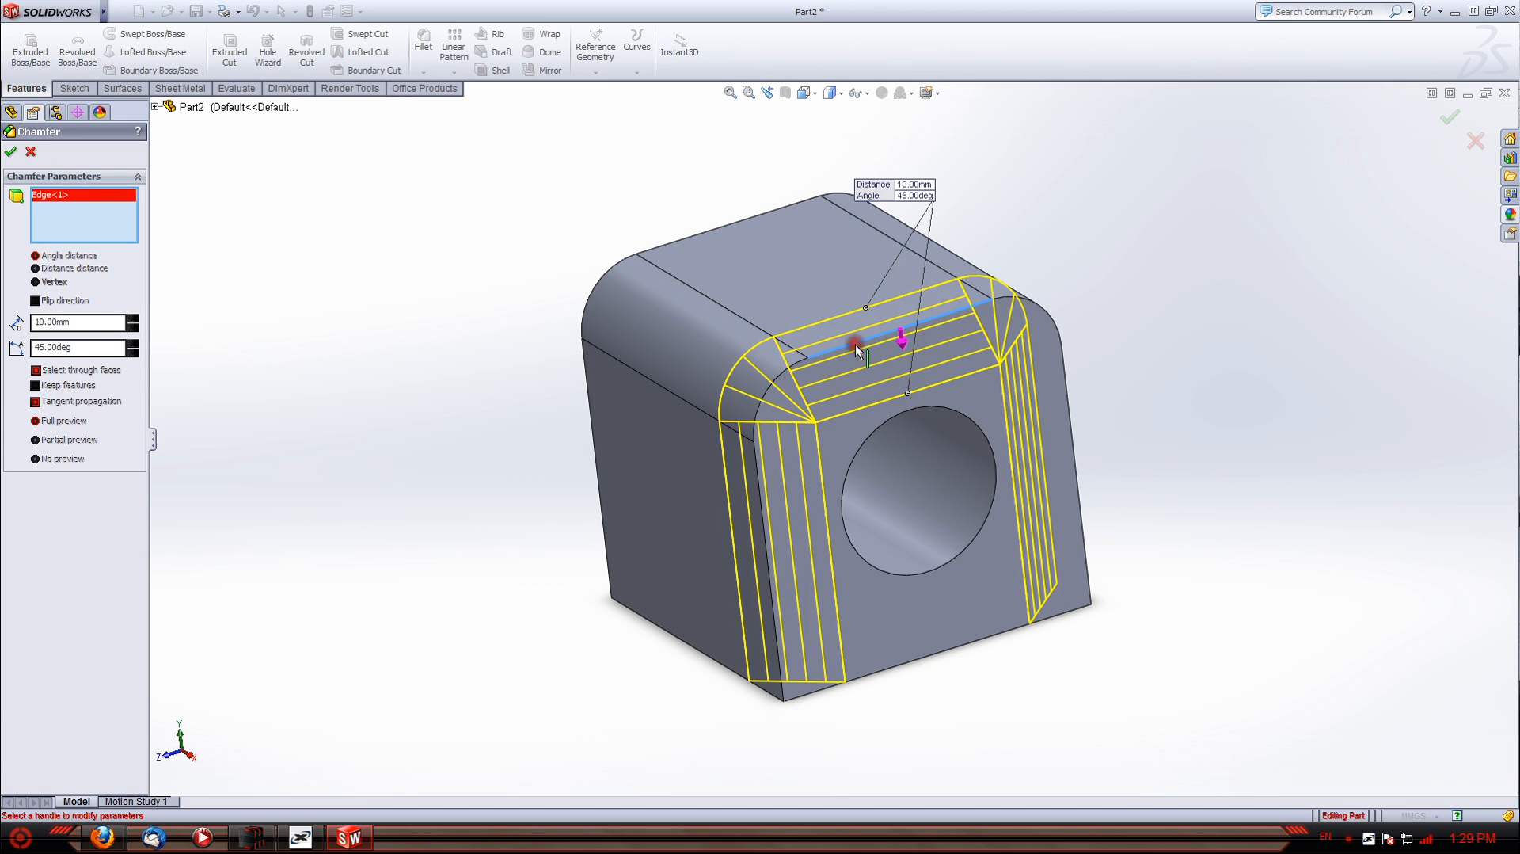
left_click(707, 232)
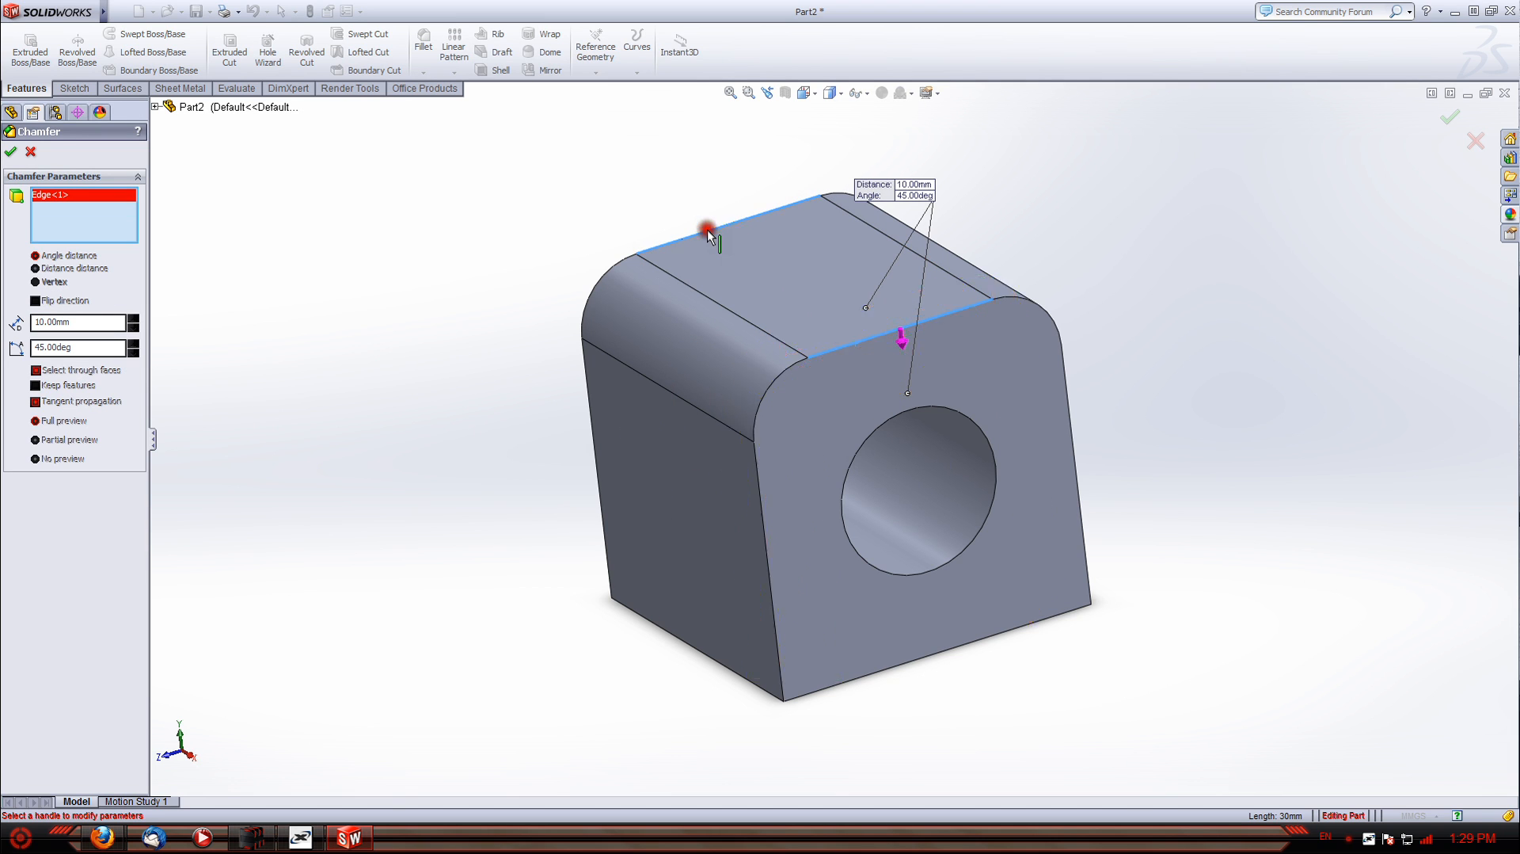
left_click(10, 151)
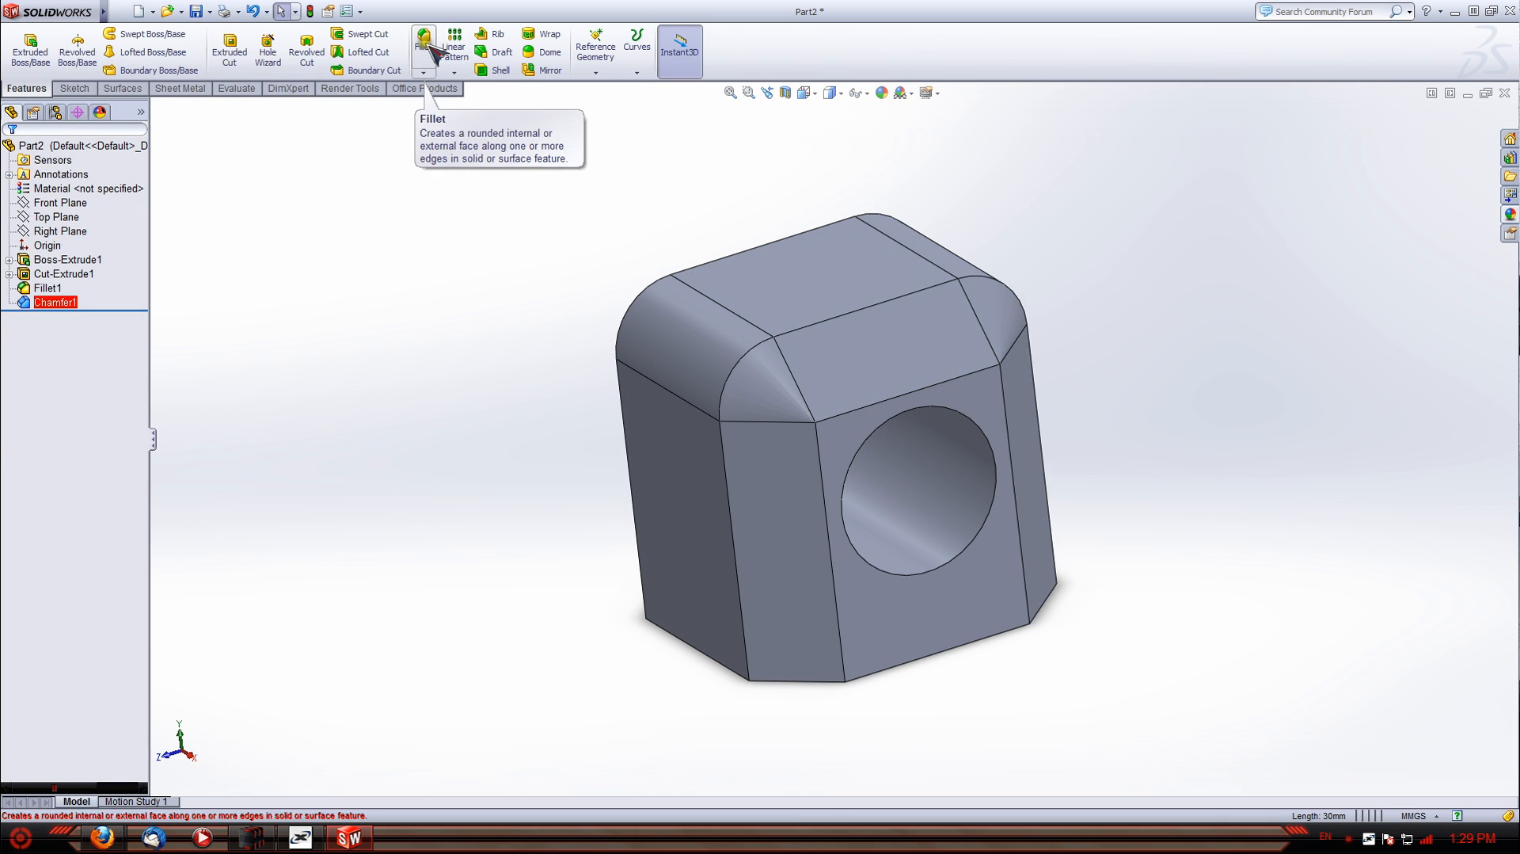
left_click(425, 73)
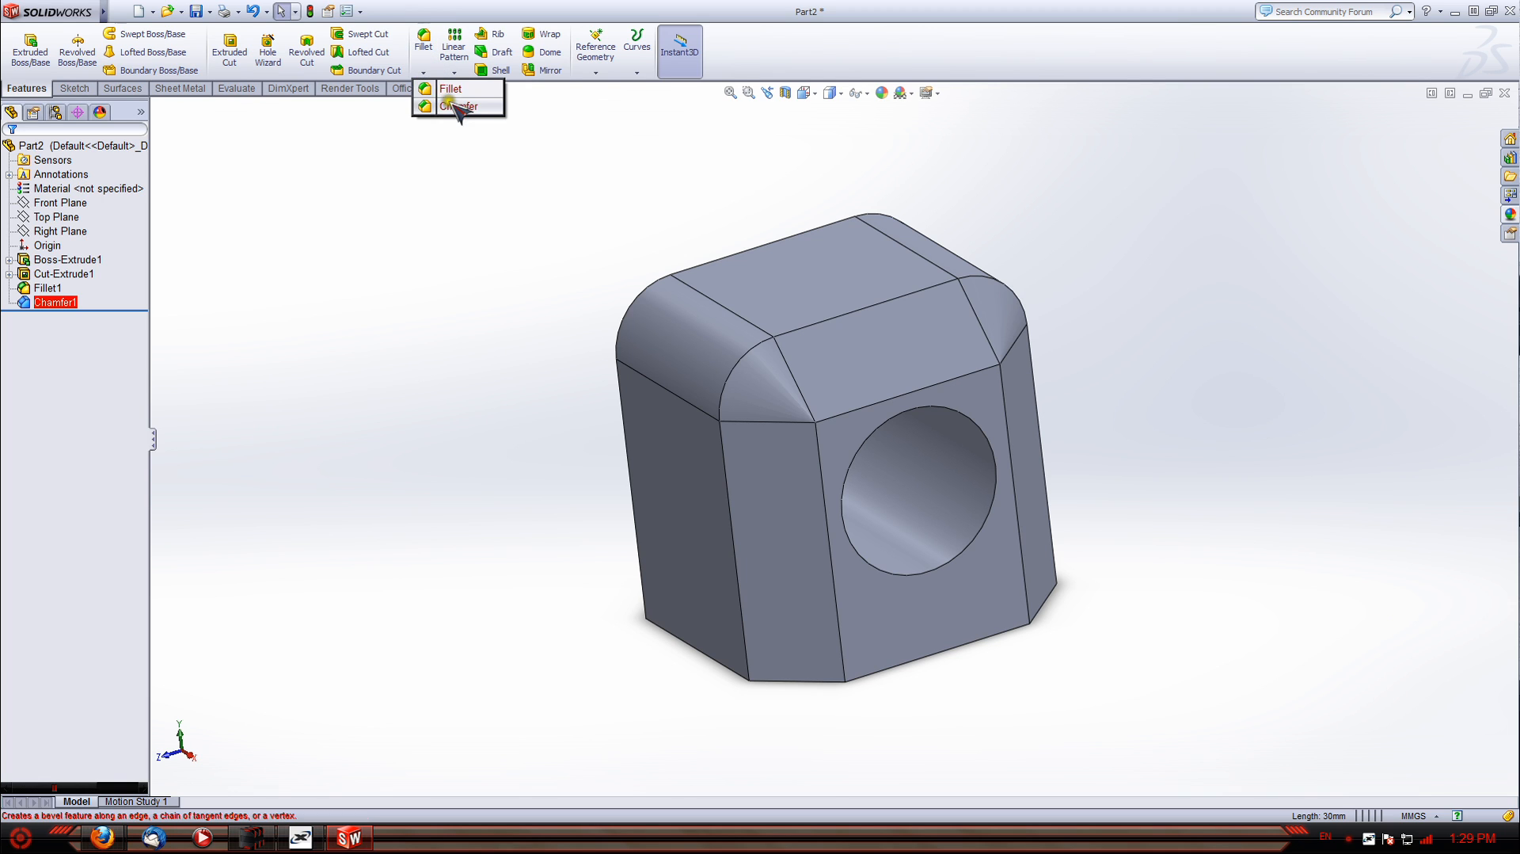
left_click(490, 195)
Start a new sketch on the block's flat top face and orient the view to Top
scroll(463, 330, "up", 2)
scroll(1002, 660, "down", 1)
middle_click_drag(1002, 661, 1059, 664)
scroll(963, 314, "up", 2)
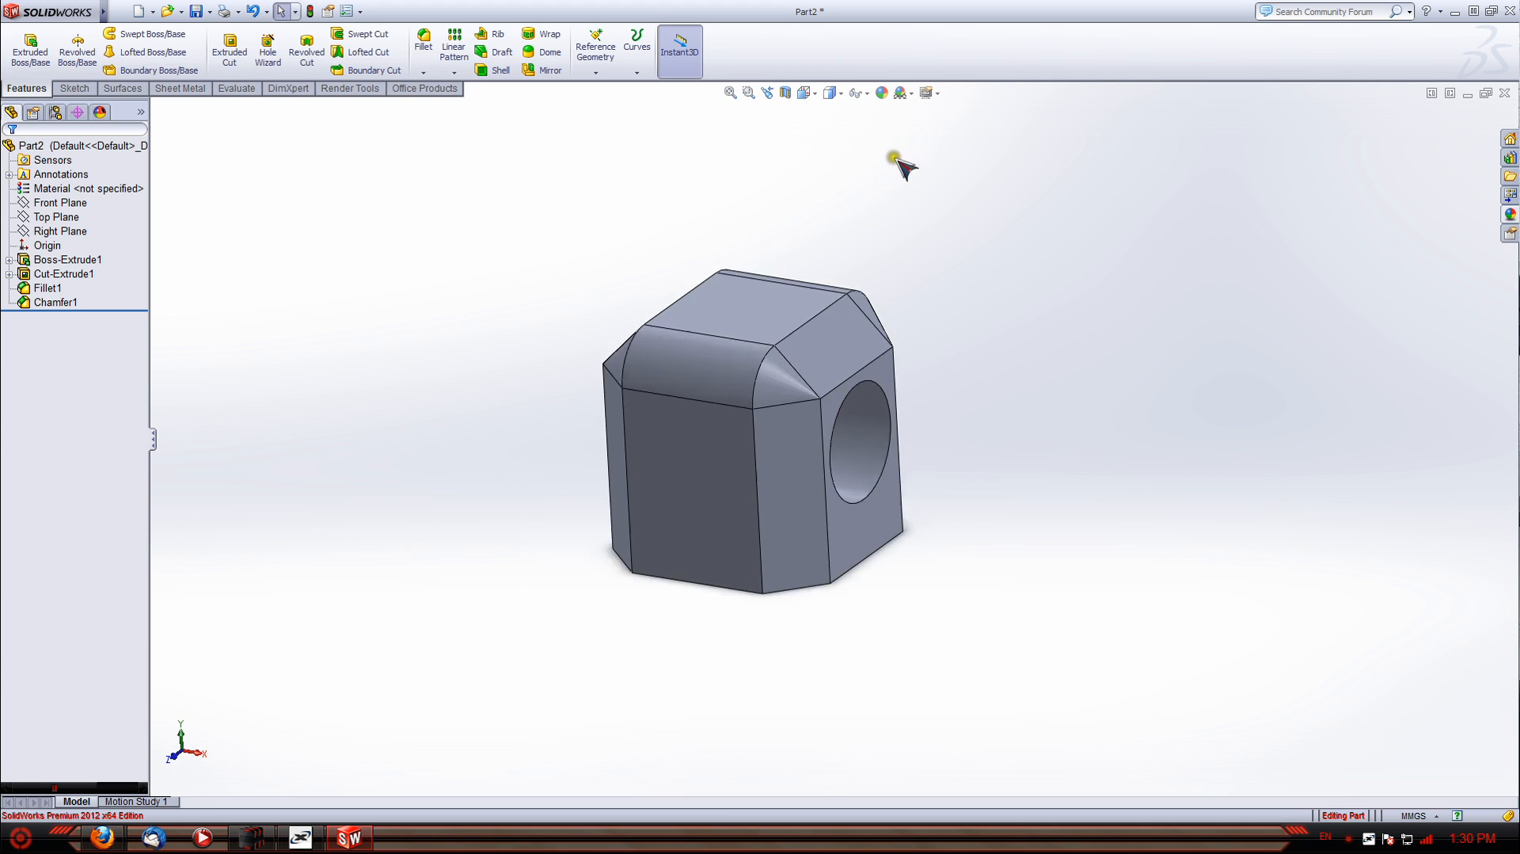
scroll(893, 159, "down", 2)
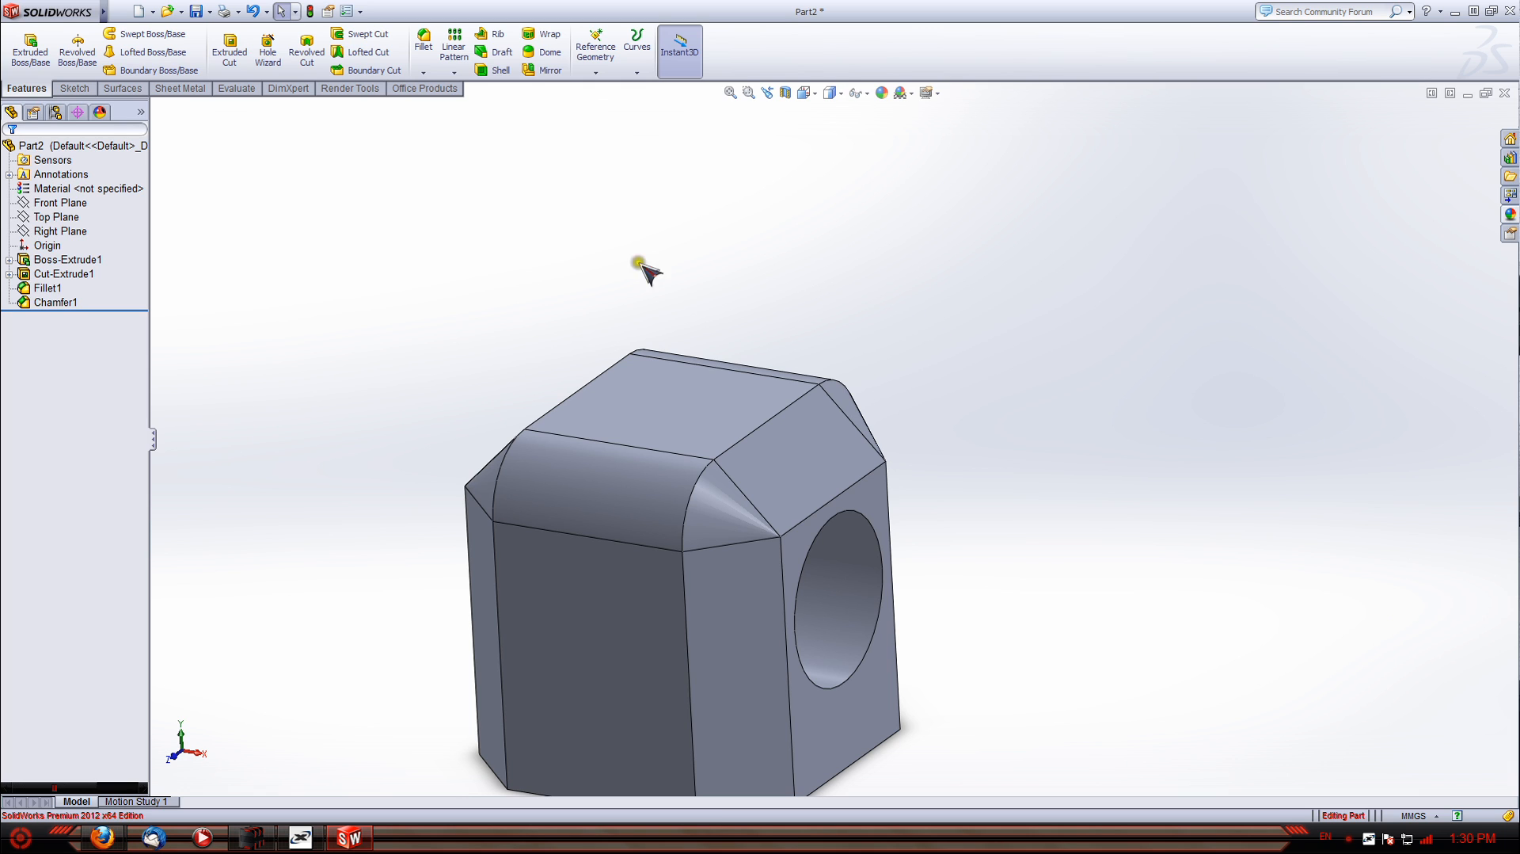
left_click(74, 87)
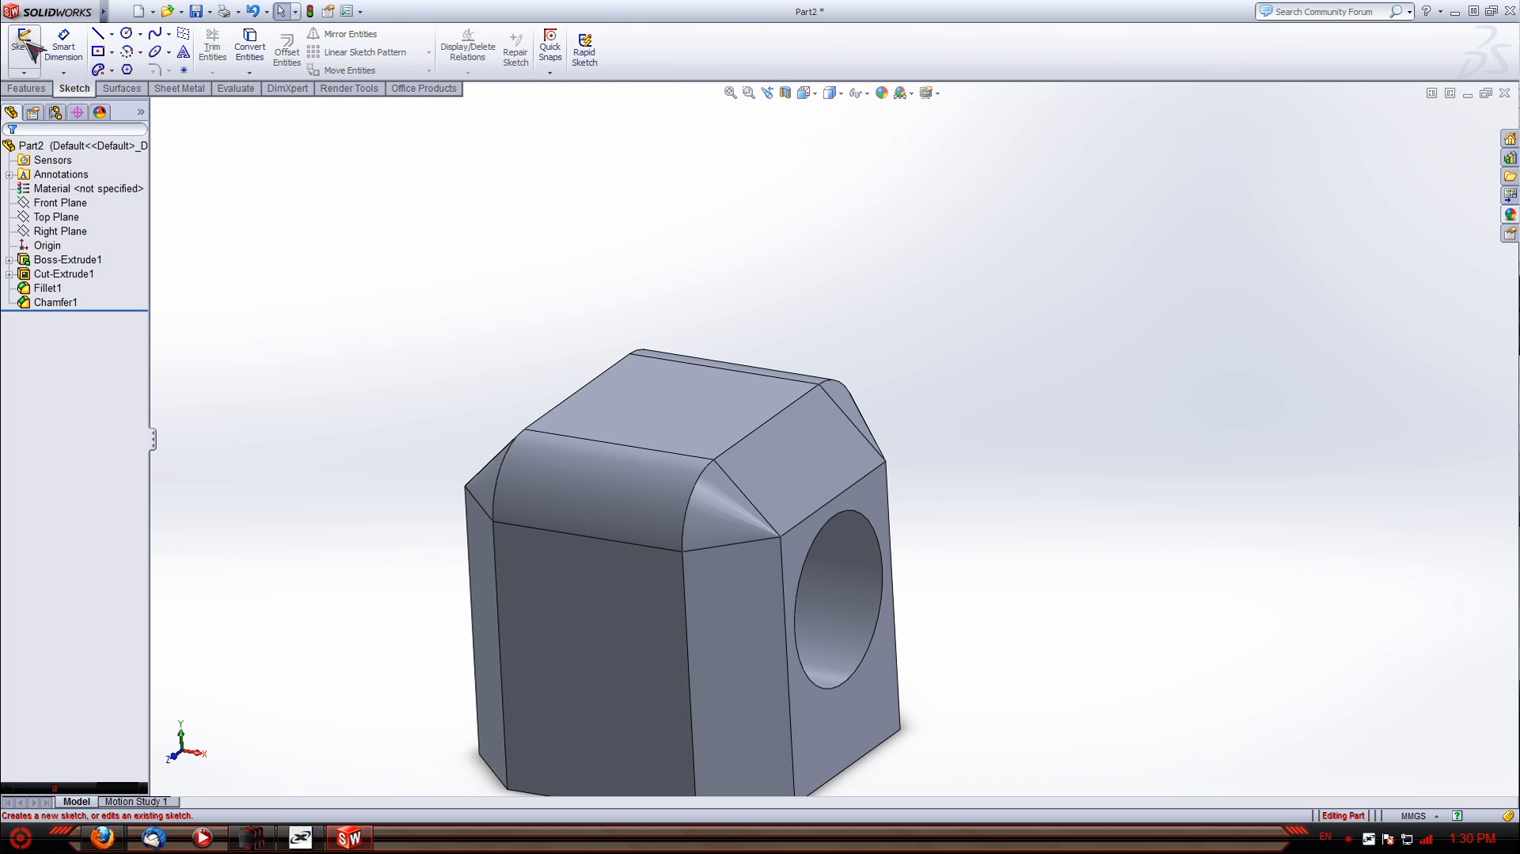
left_click(24, 43)
left_click(675, 400)
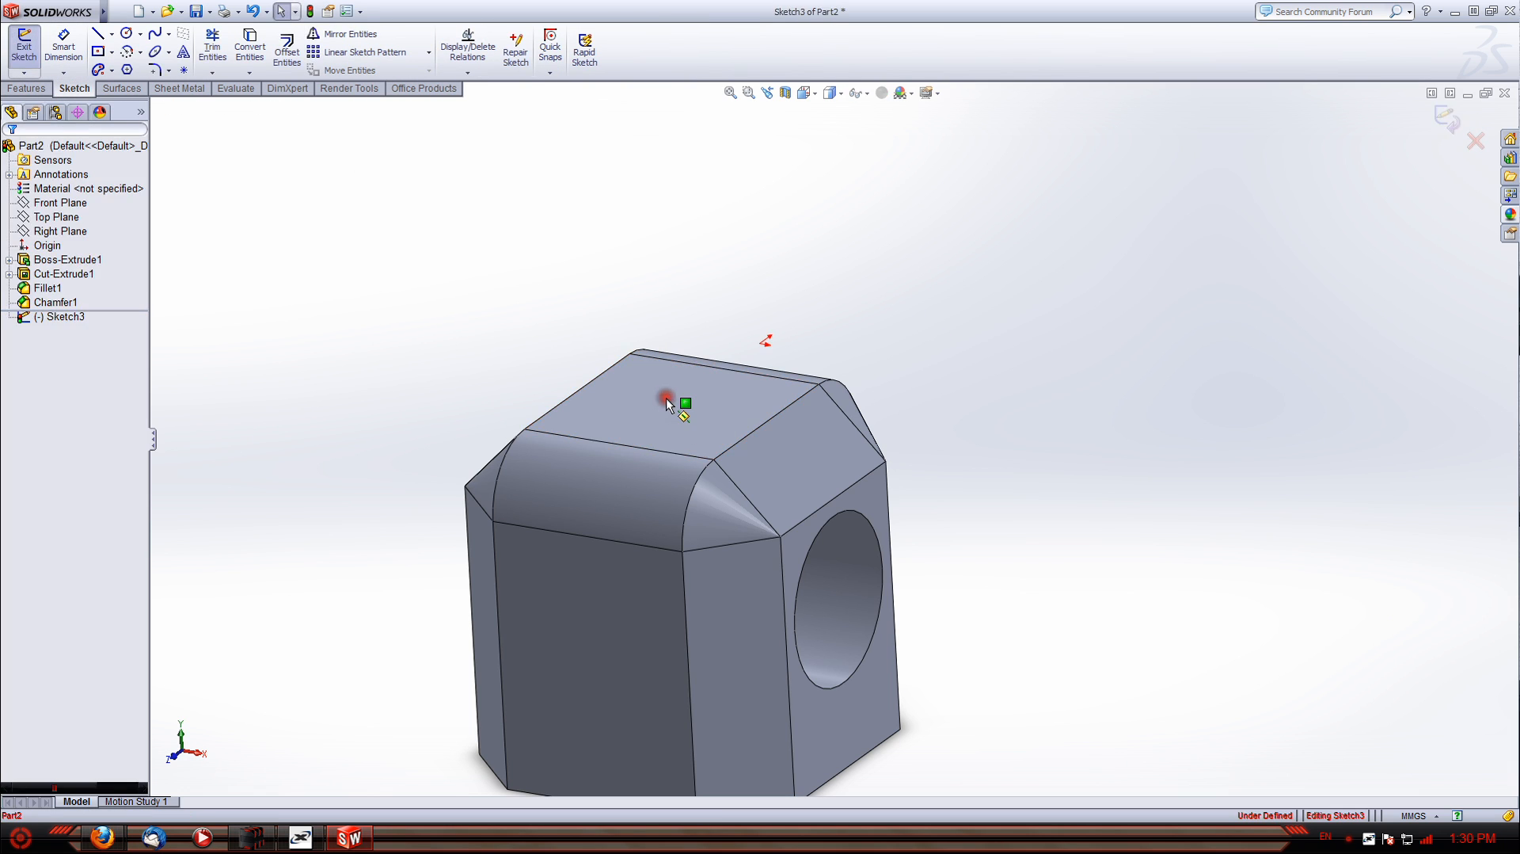
key("space")
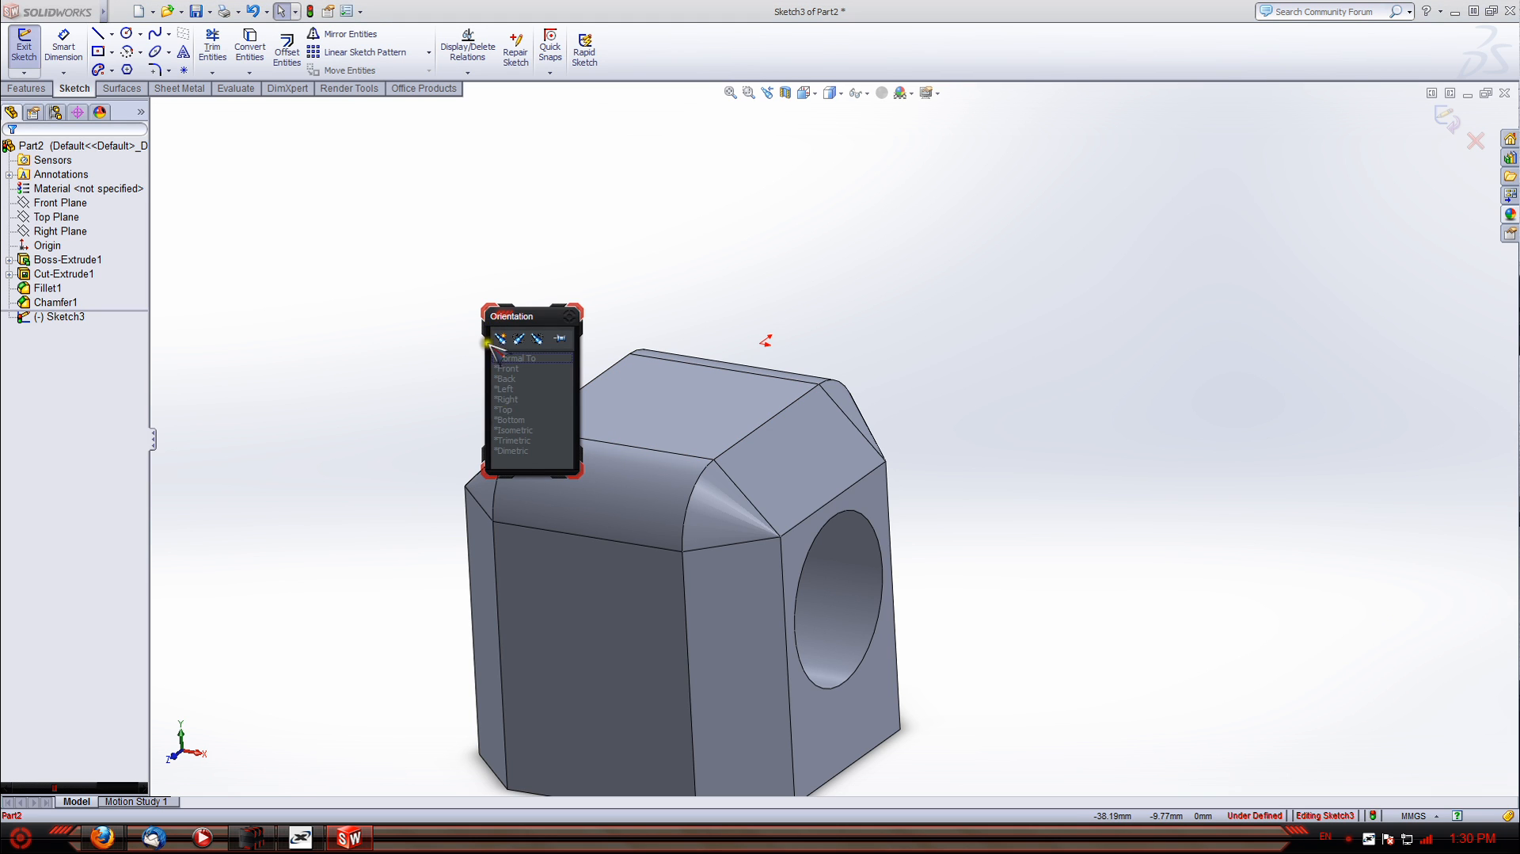
left_click(506, 409)
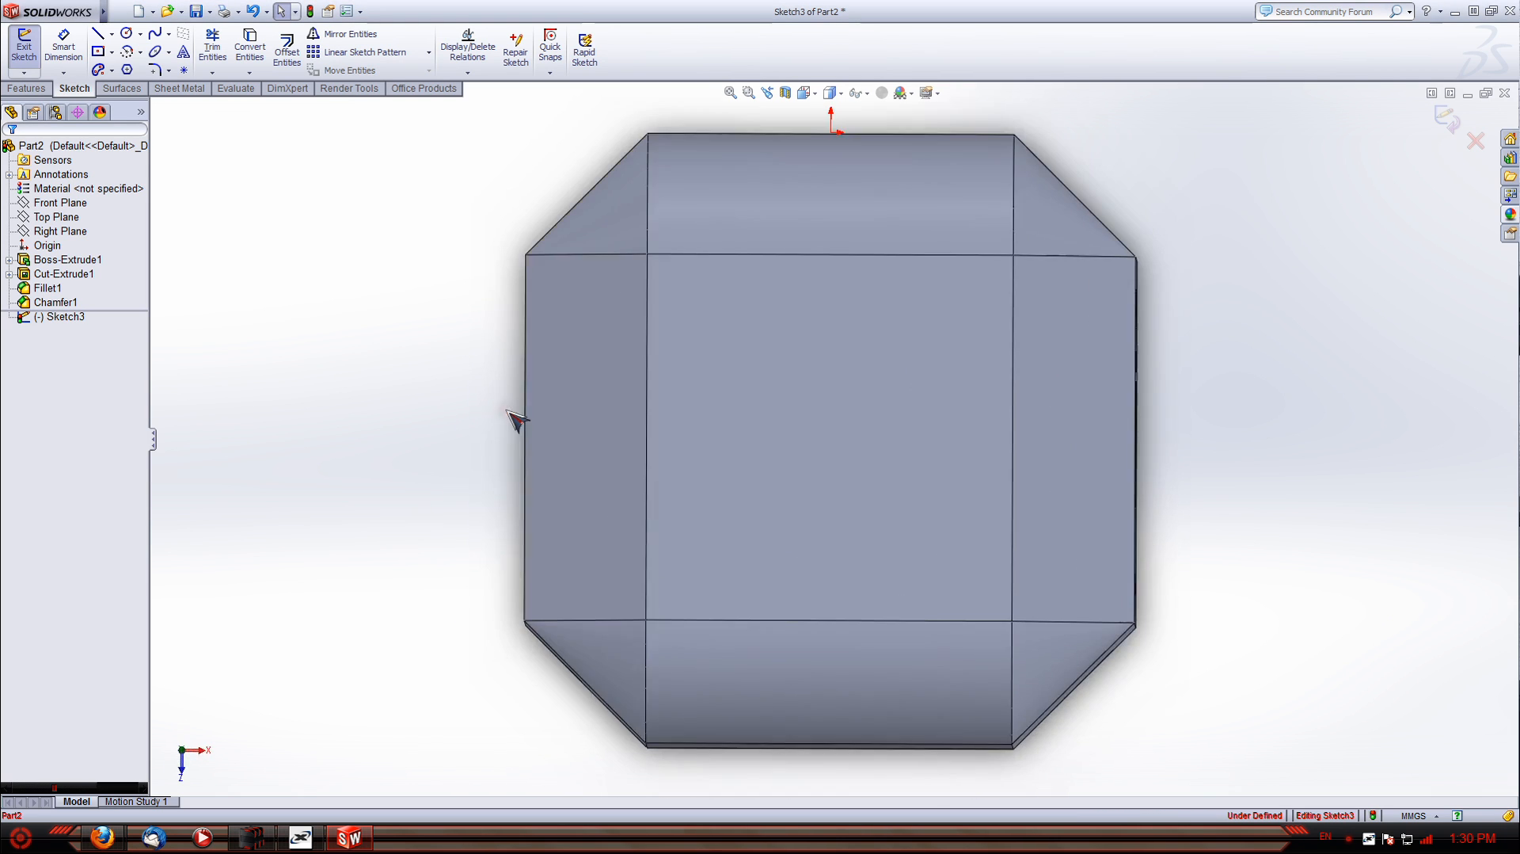
Convert the square outline of the flat top face into sketch entities
left_click(252, 46)
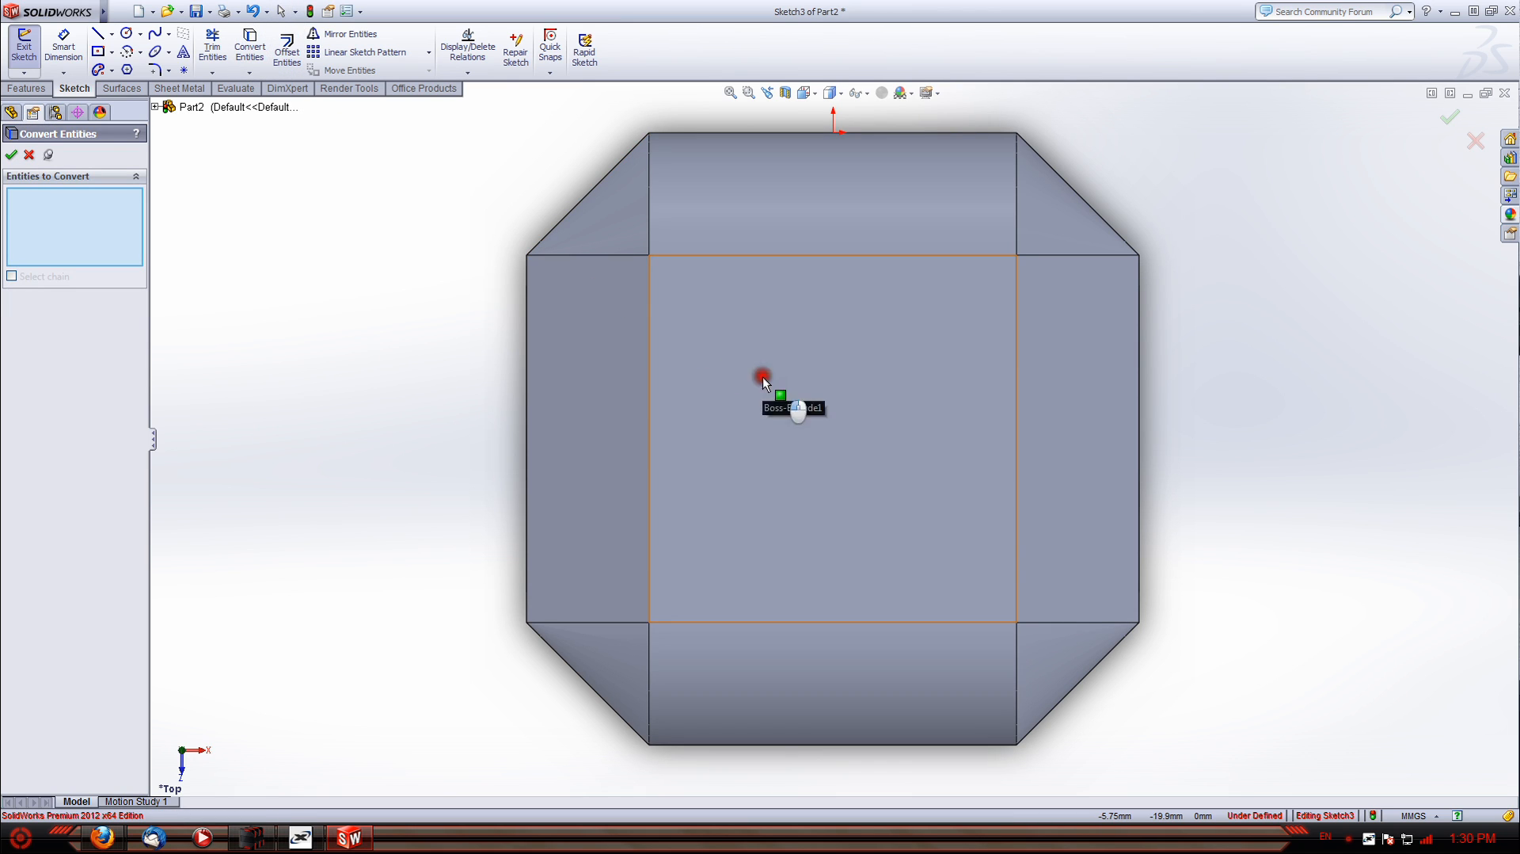
left_click(763, 377)
left_click(12, 155)
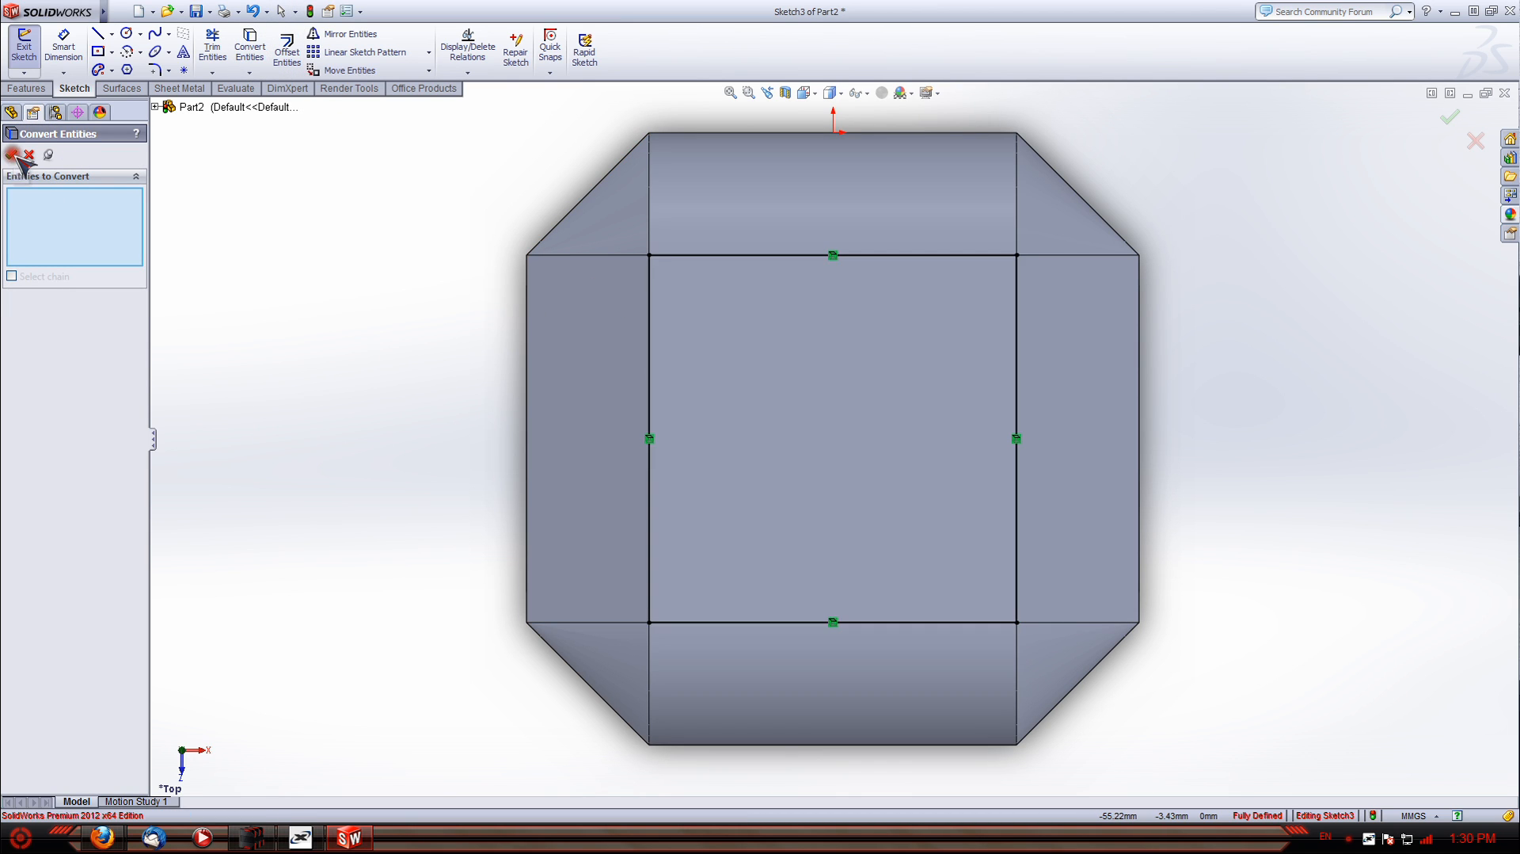
Extrude the converted square upward as a Blind boss 25 mm high, merged with the body
left_click(40, 88)
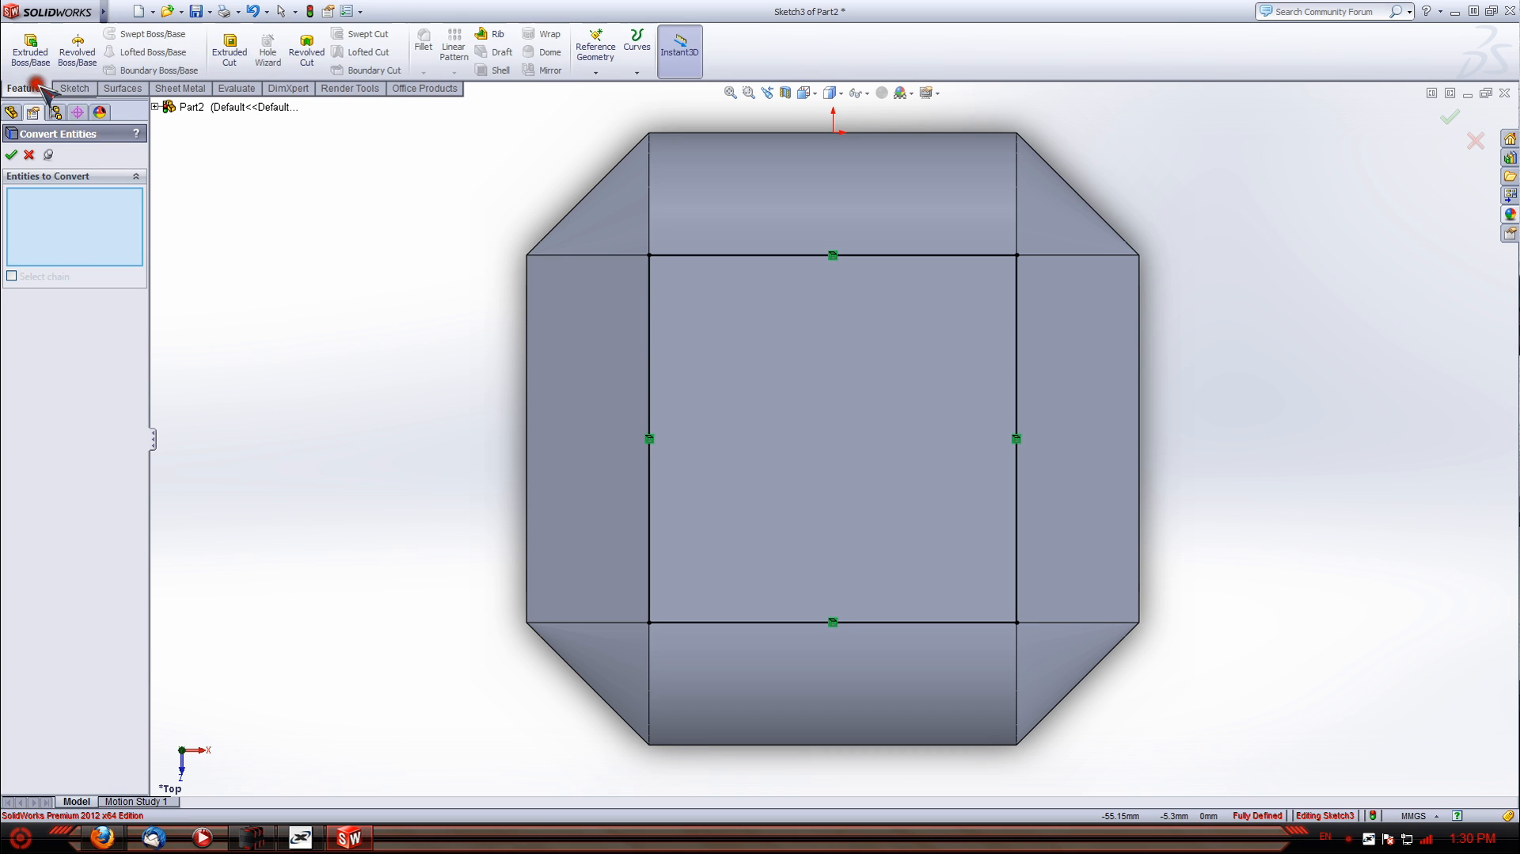
left_click(30, 47)
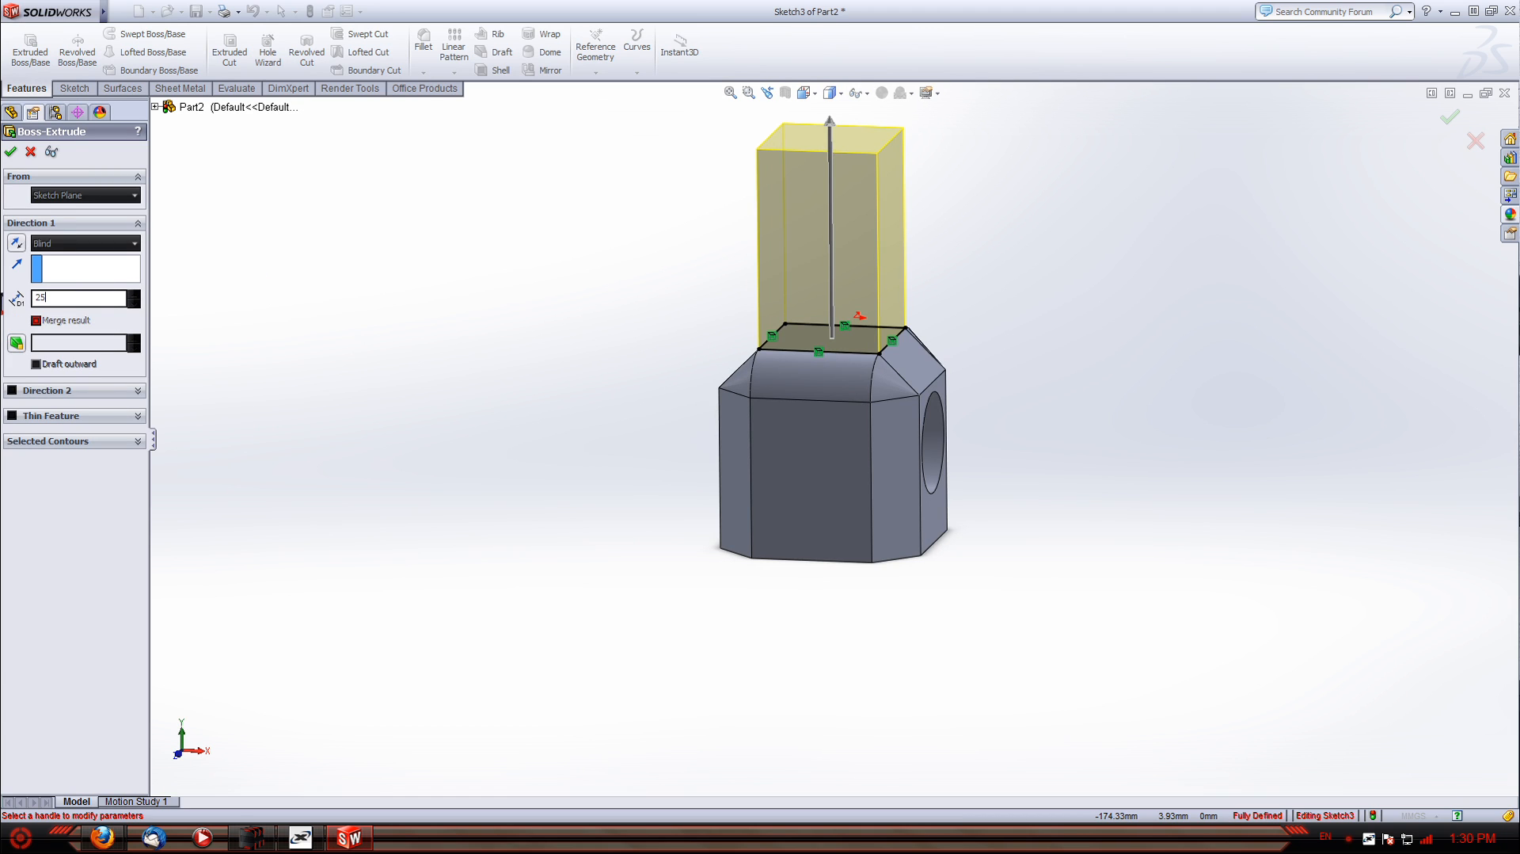
key("Return")
left_click(12, 152)
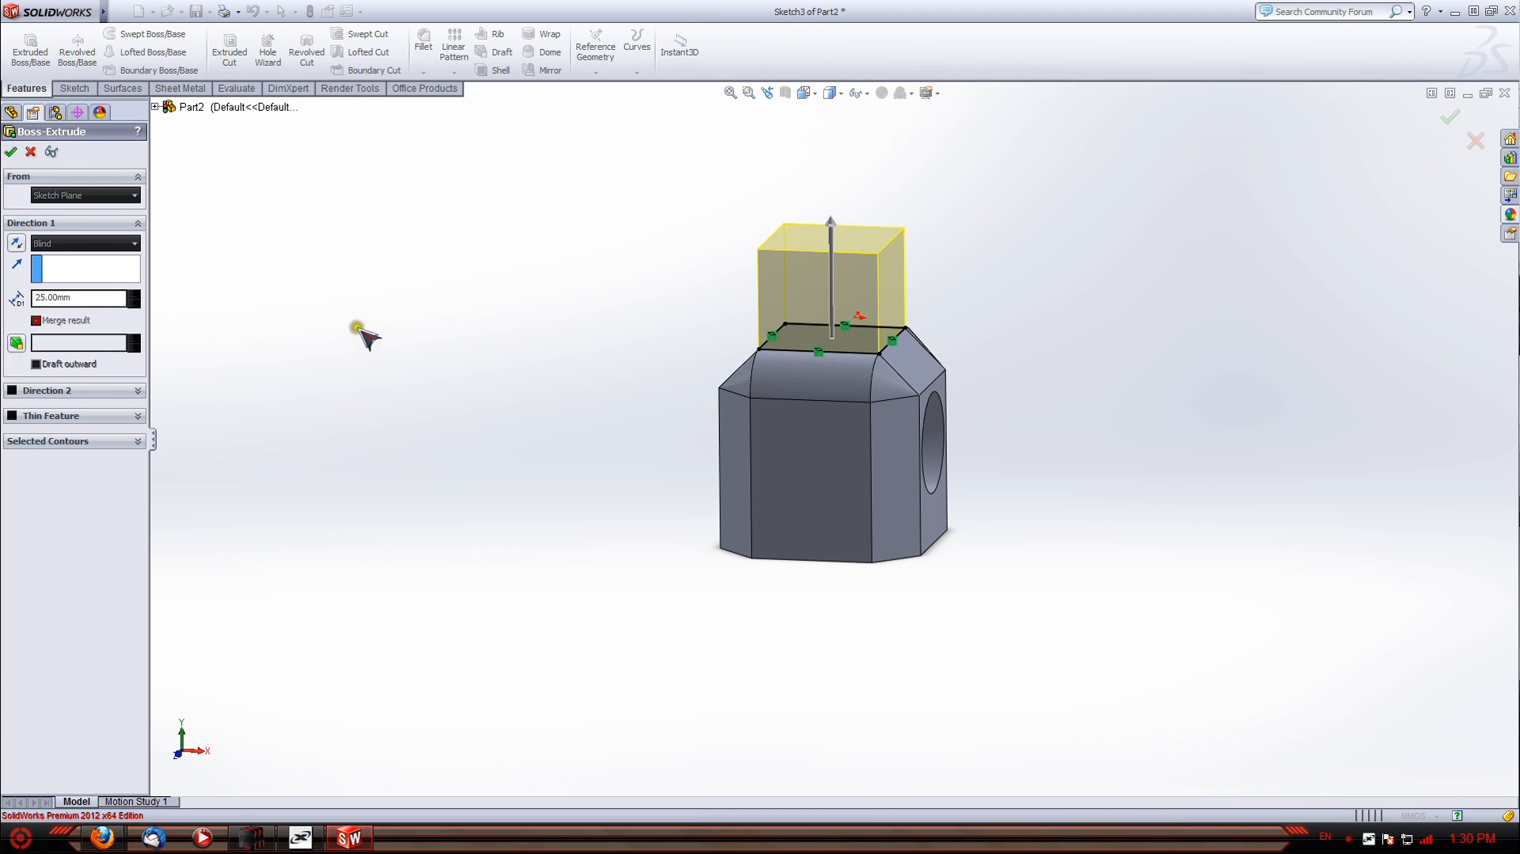
left_click(511, 241)
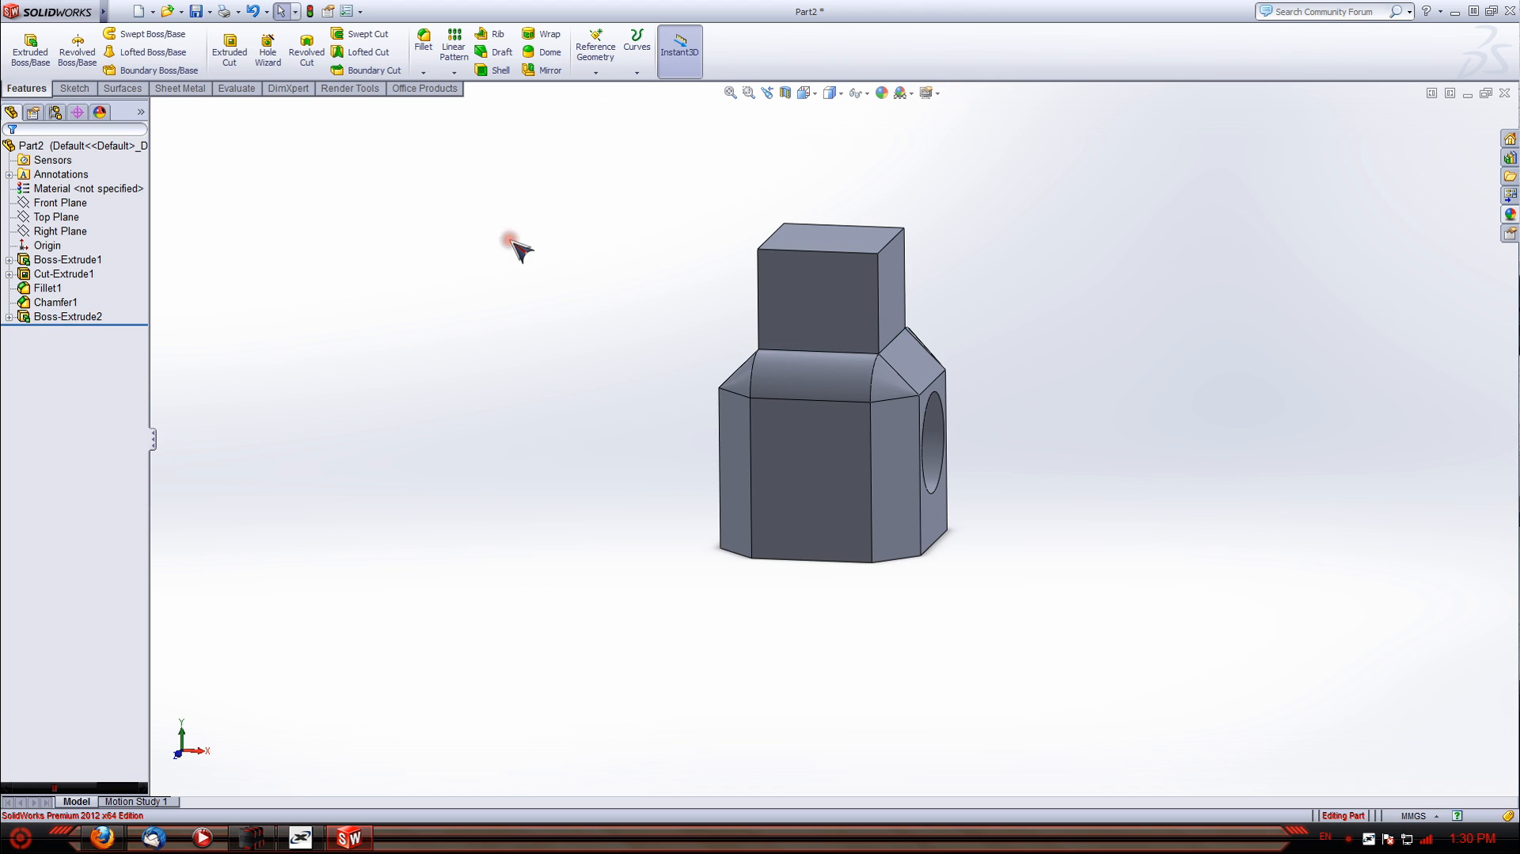
Set up an inward Shell that removes the block's bottom face, with 5 mm wall thickness and the preview shown
mouse_move(616, 266)
middle_mouse_down()
mouse_move(597, 292)
mouse_move(445, 312)
mouse_move(628, 311)
mouse_move(633, 373)
mouse_move(614, 285)
mouse_move(621, 312)
mouse_move(594, 282)
middle_mouse_up()
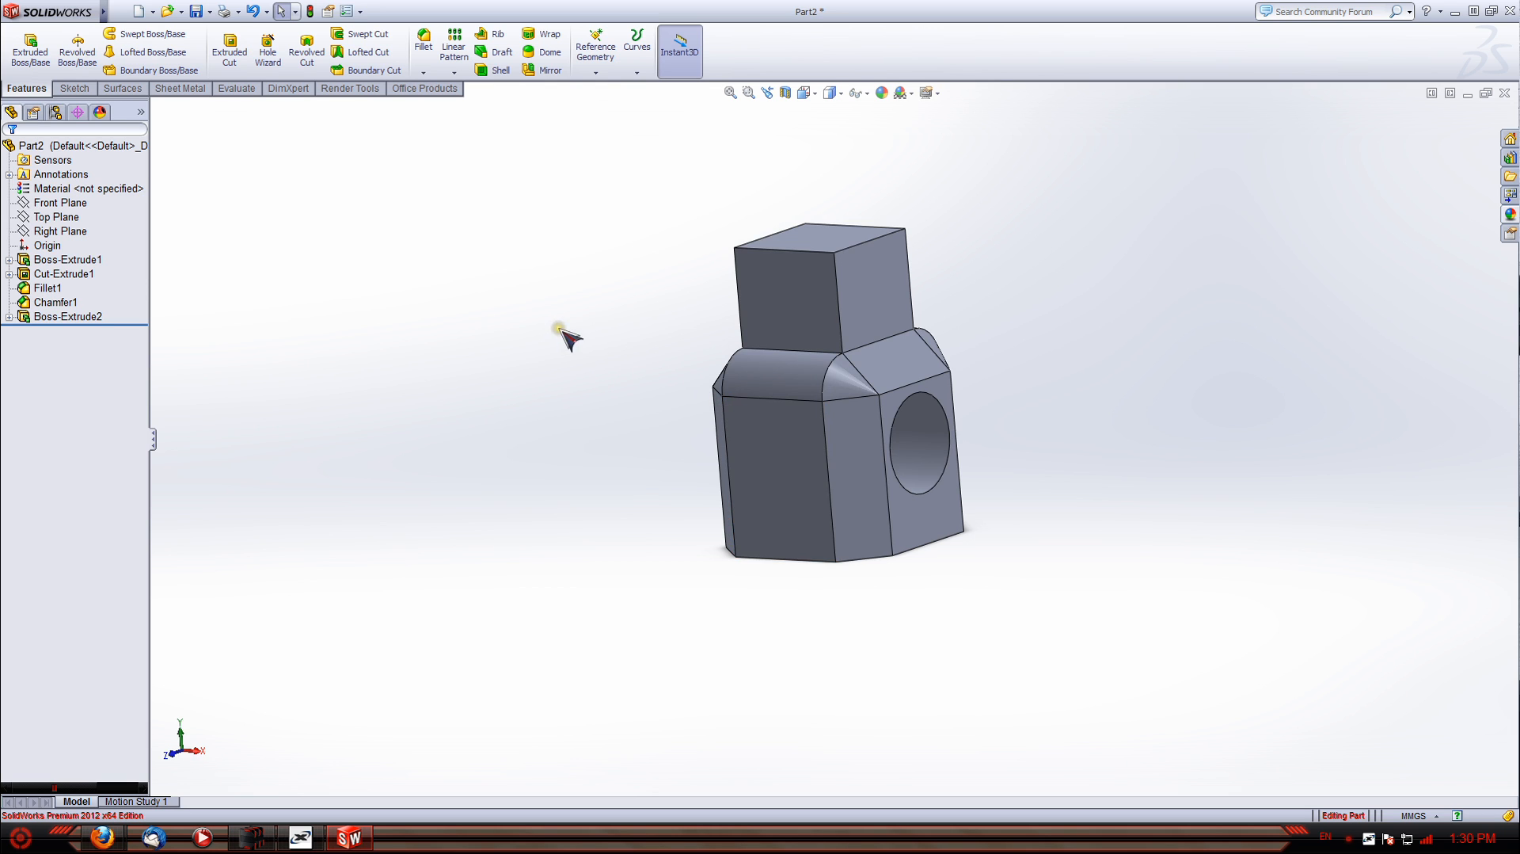
middle_click_drag(559, 328, 687, 273)
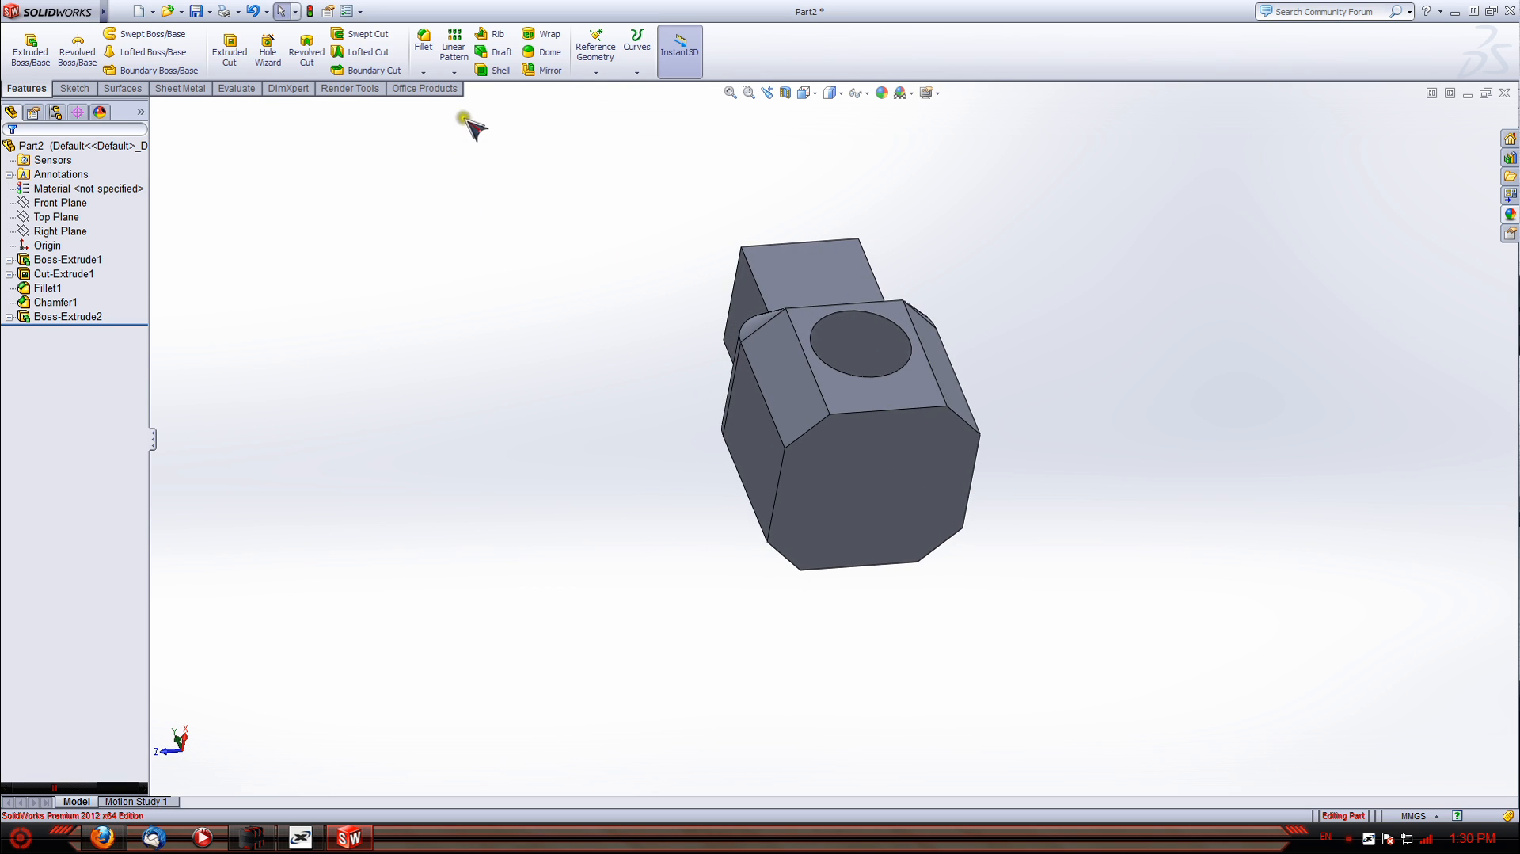
left_click(499, 72)
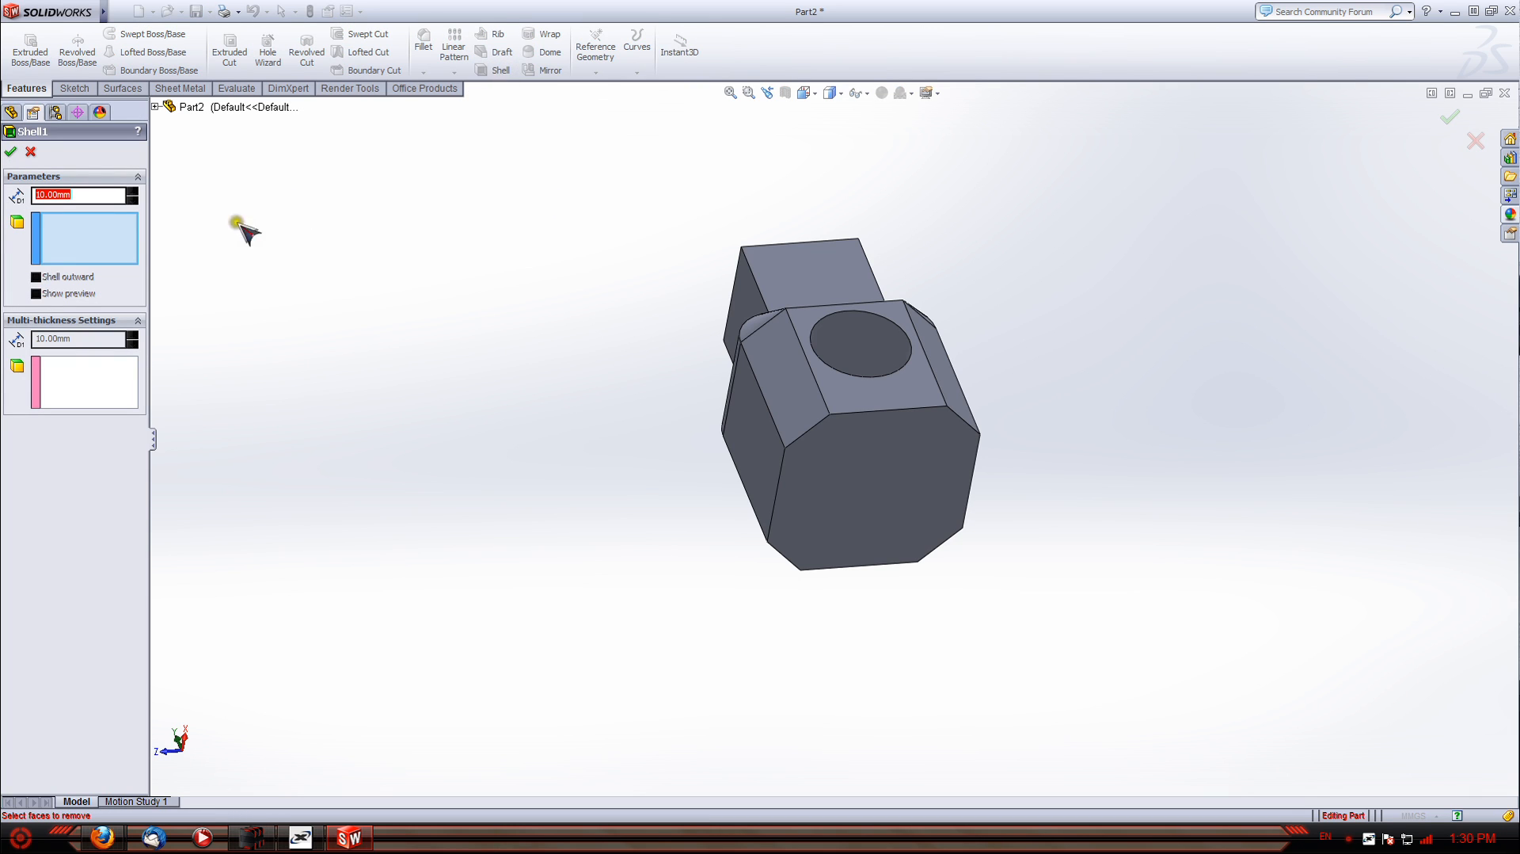
left_click(838, 477)
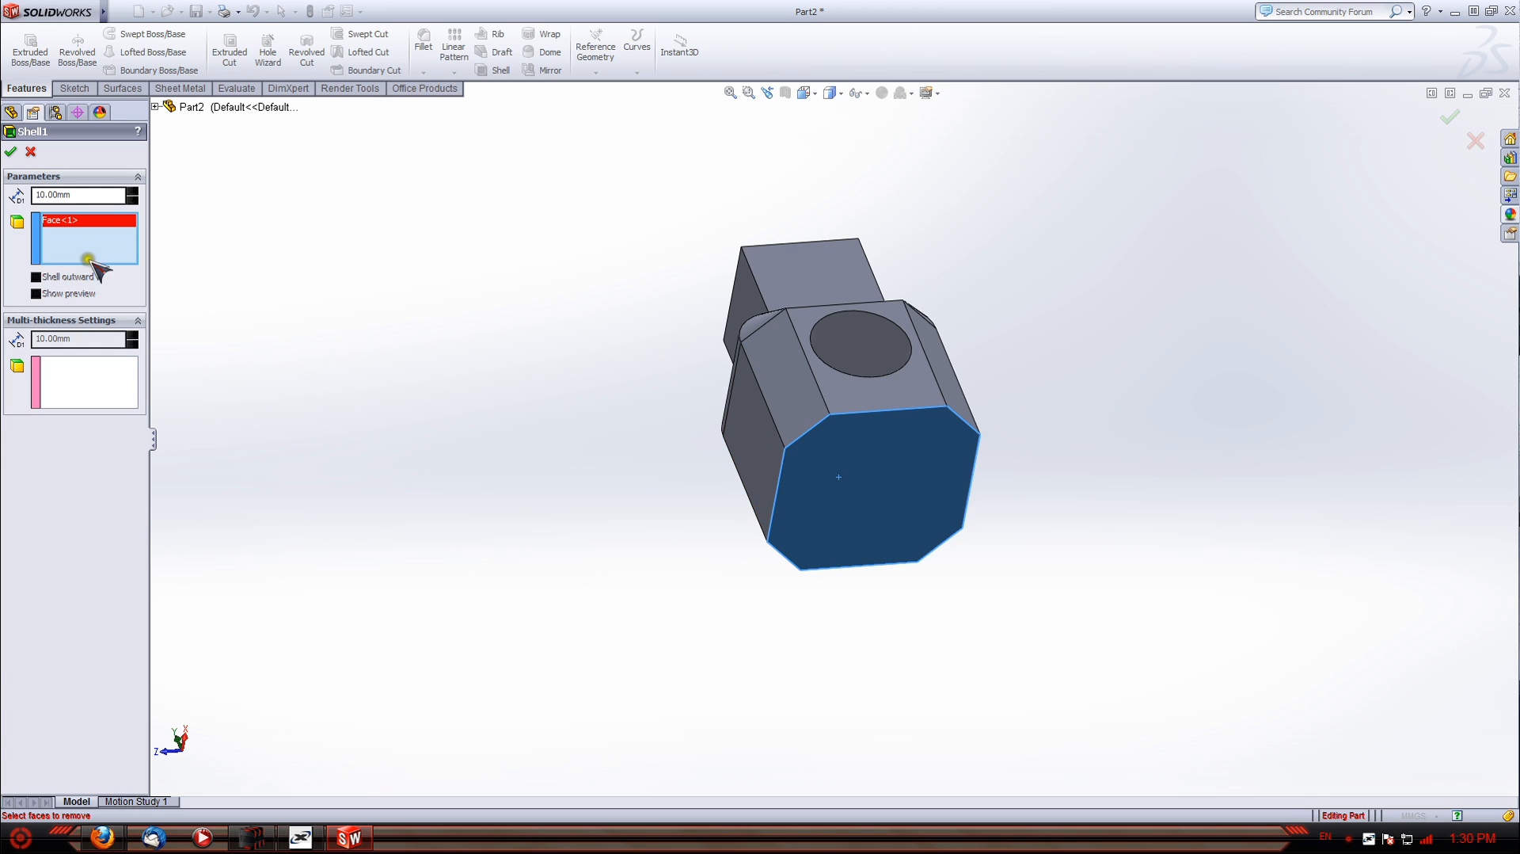
left_click_drag(77, 197, 28, 205)
left_click(36, 294)
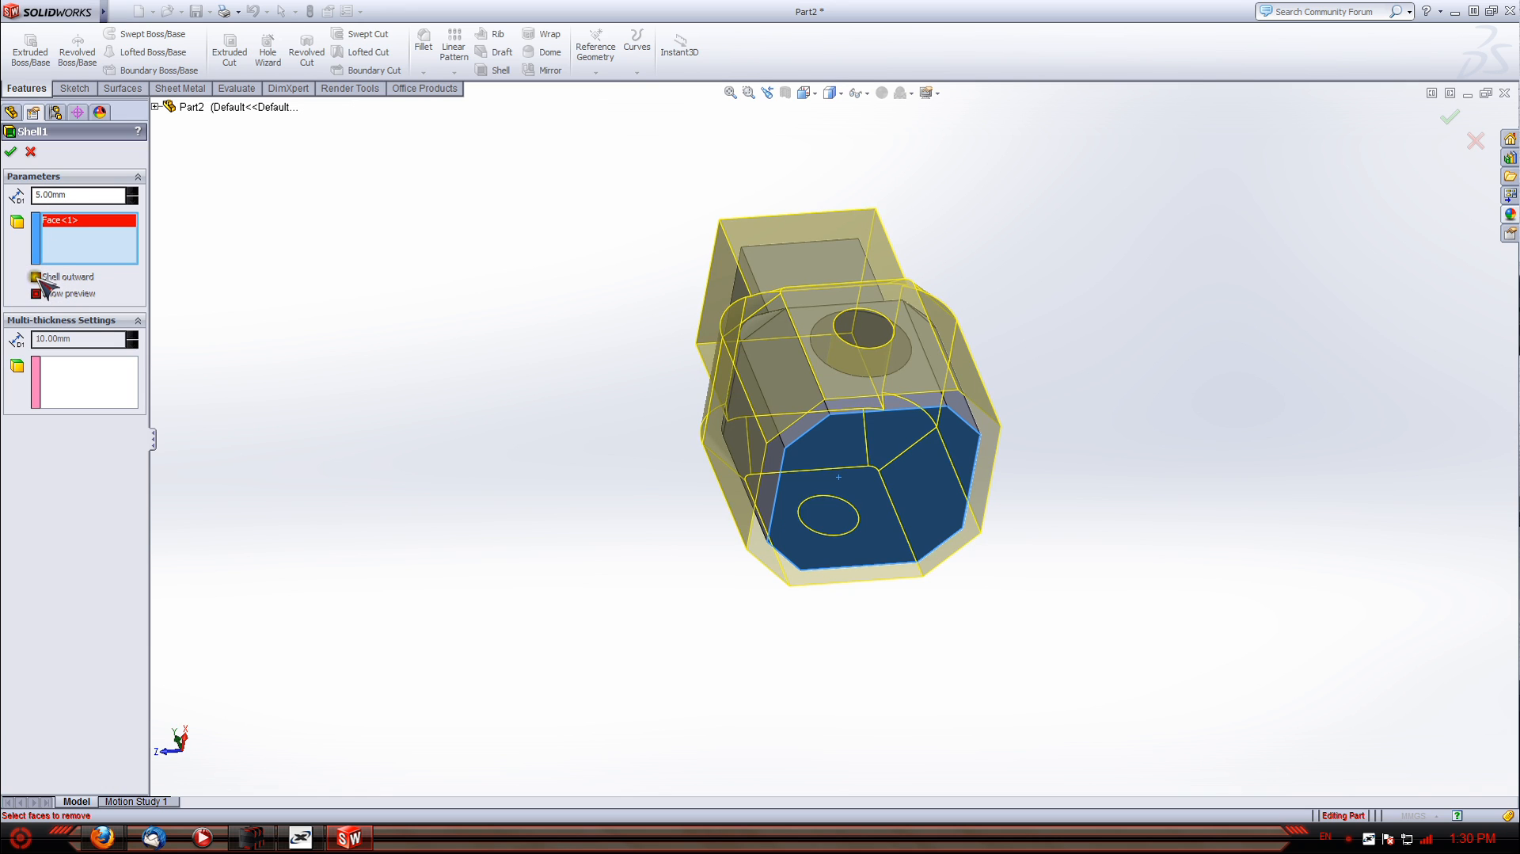
left_click(37, 278)
Set the shell thickness to 2.5 mm and create the shell
middle_click_drag(511, 370, 518, 333)
scroll(874, 442, "down", 3)
middle_click_drag(852, 435, 888, 601)
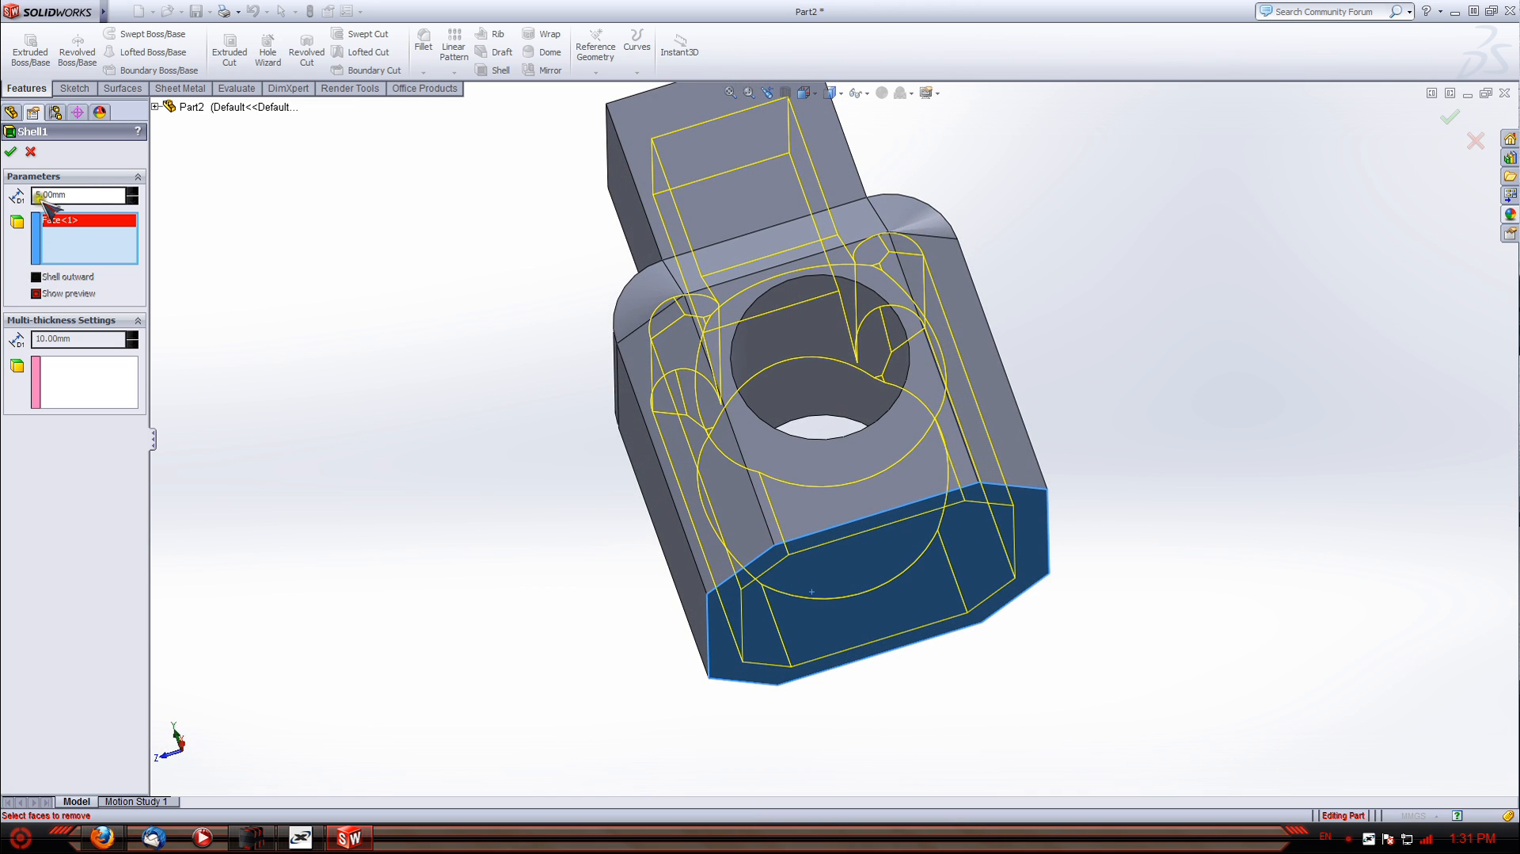
double_click(72, 195)
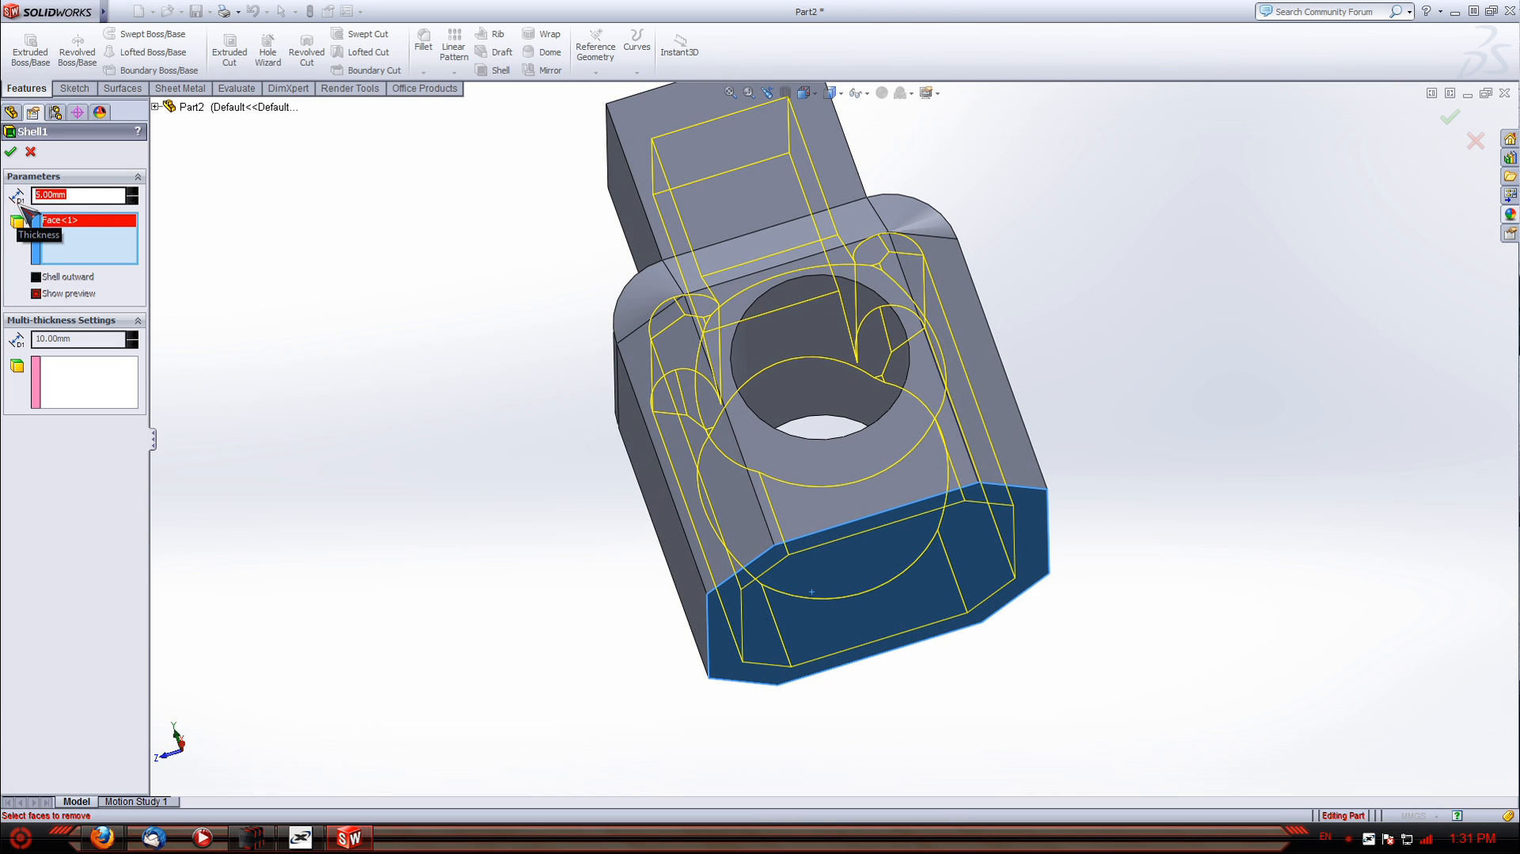
type("2.5")
key("Return")
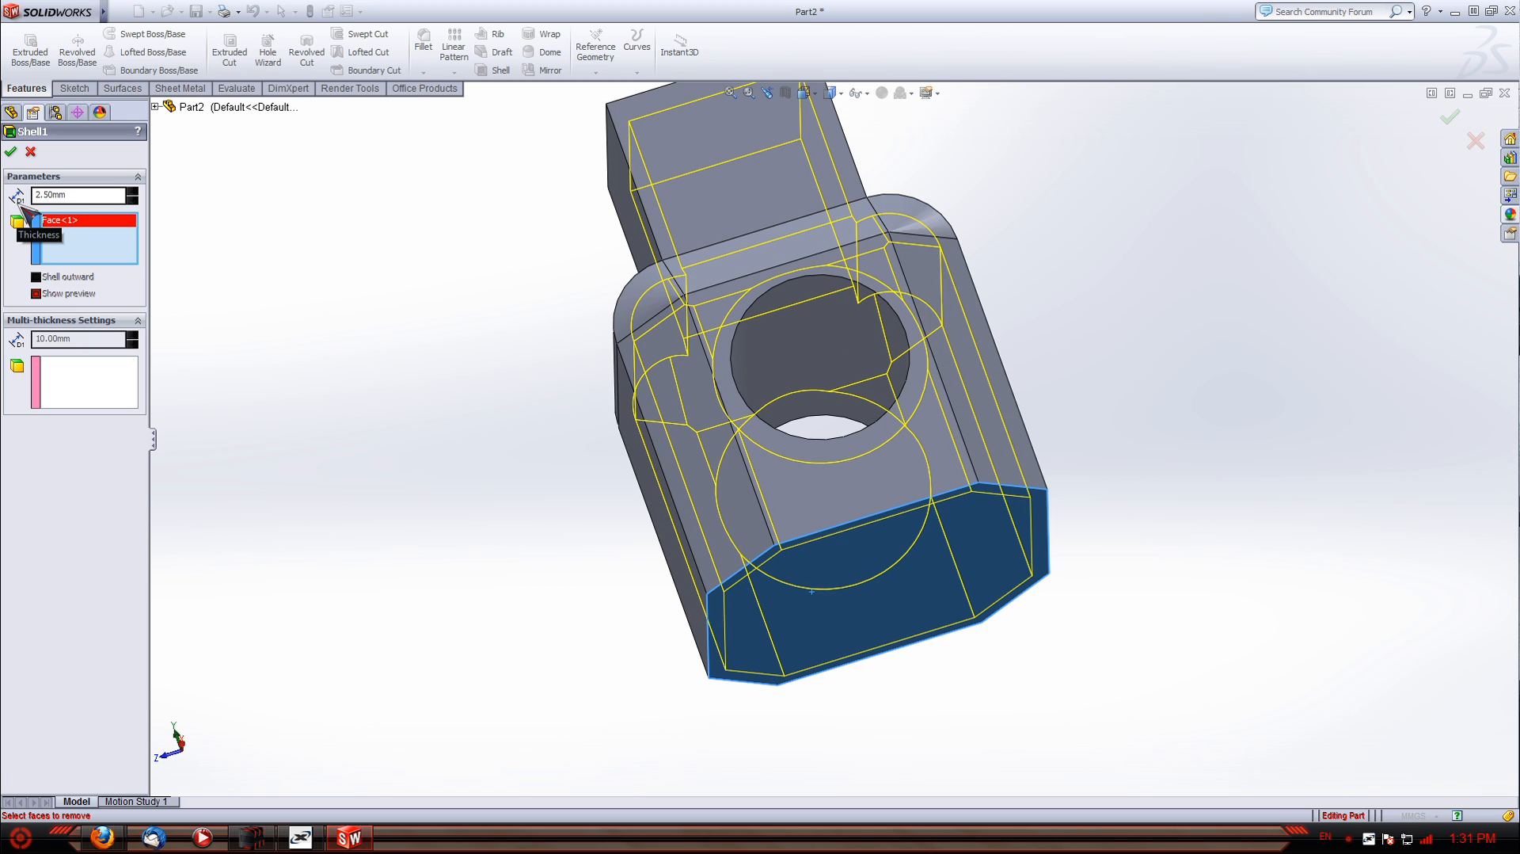
left_click(10, 151)
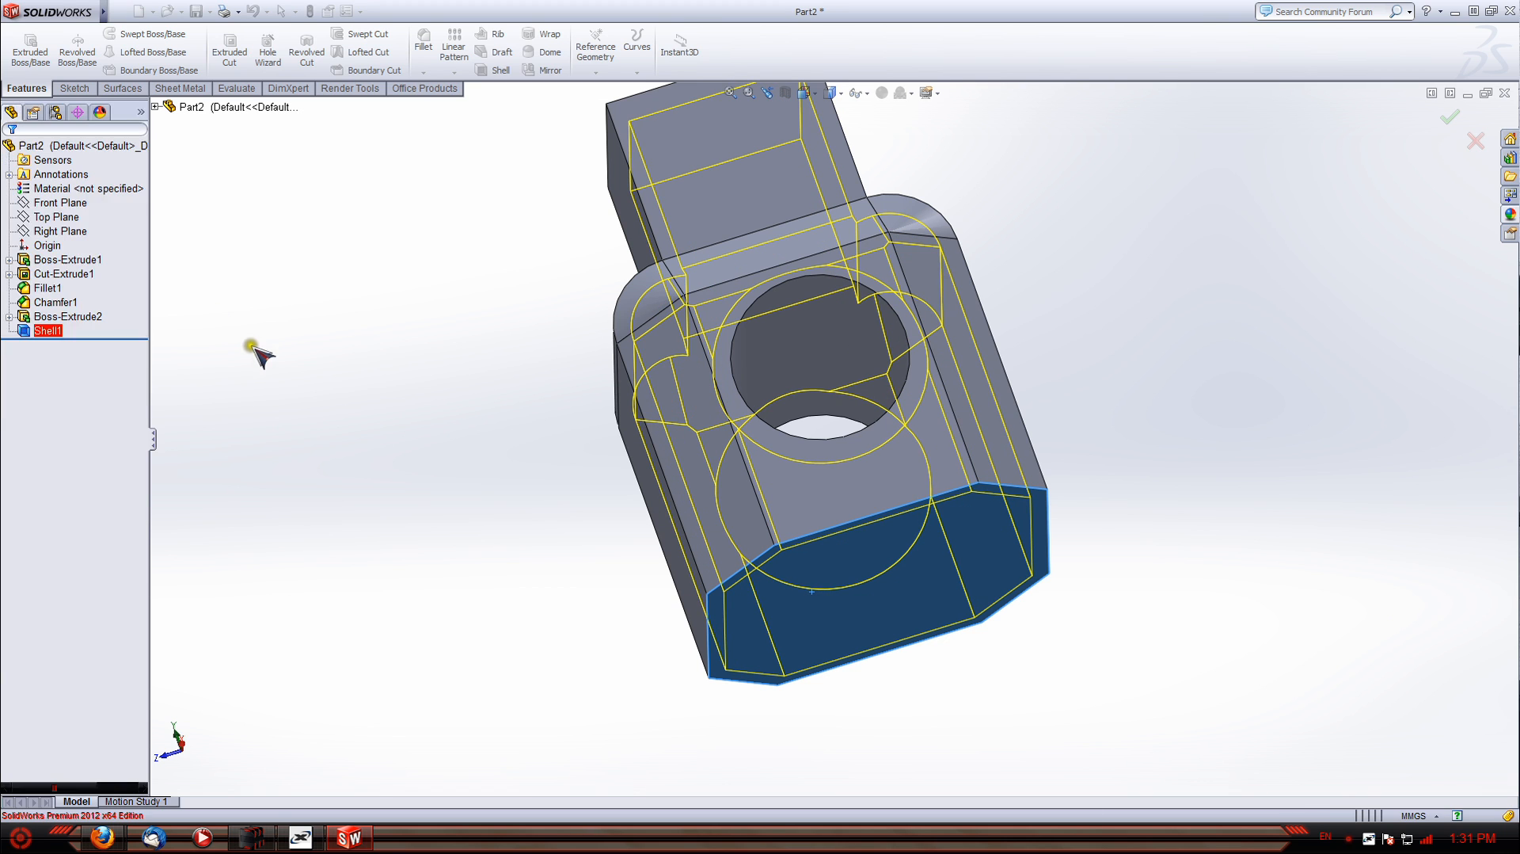
Examine the part's hollow interior through the open bottom, as well as its outer sides
middle_click_drag(312, 360, 515, 207)
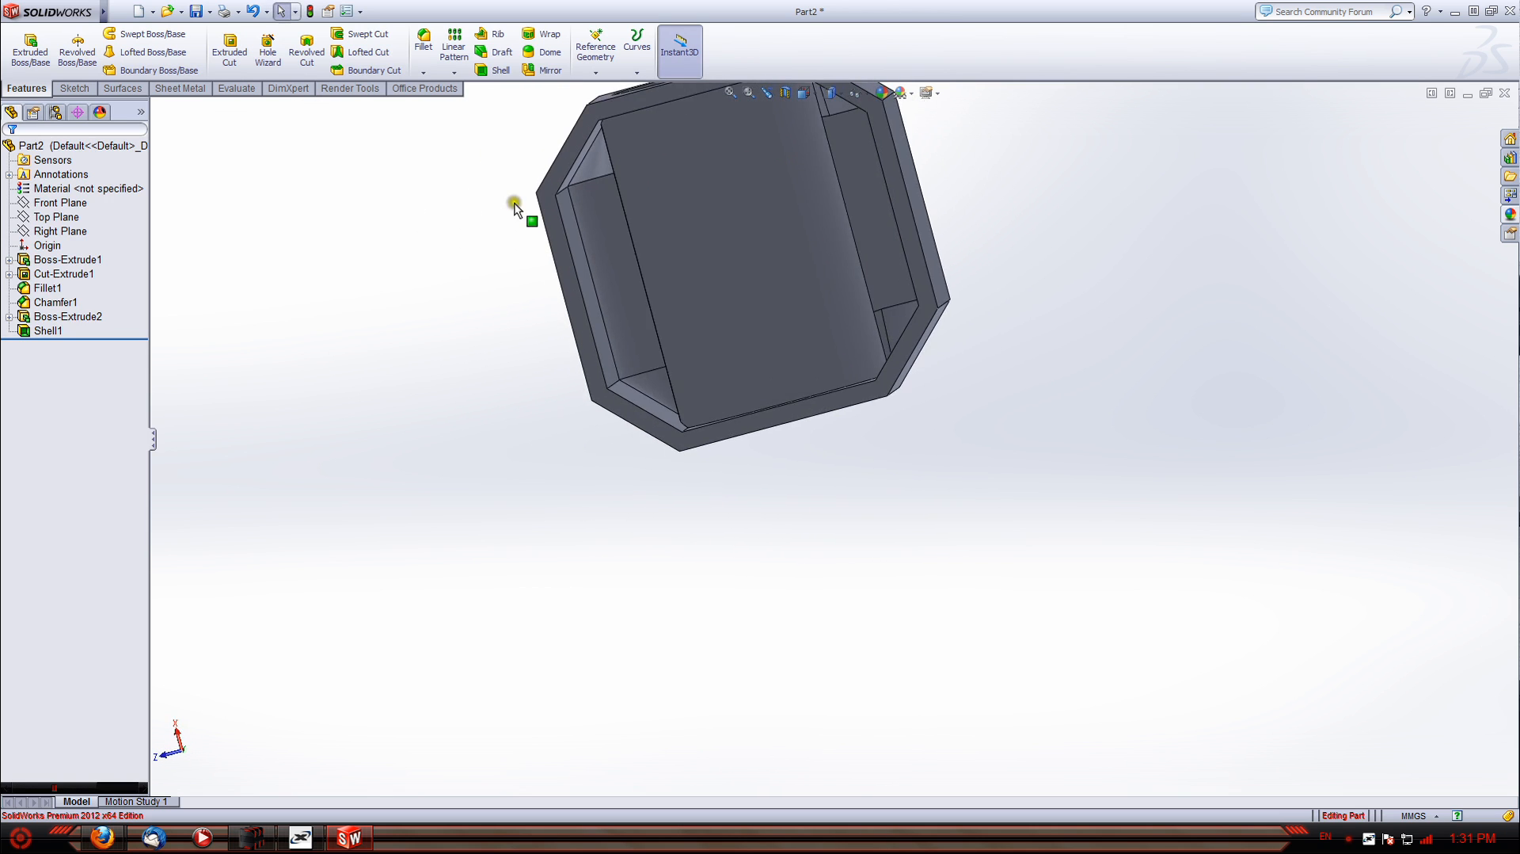
scroll(710, 153, "down", 4)
middle_click_drag(713, 237, 761, 254)
scroll(589, 422, "up", 6)
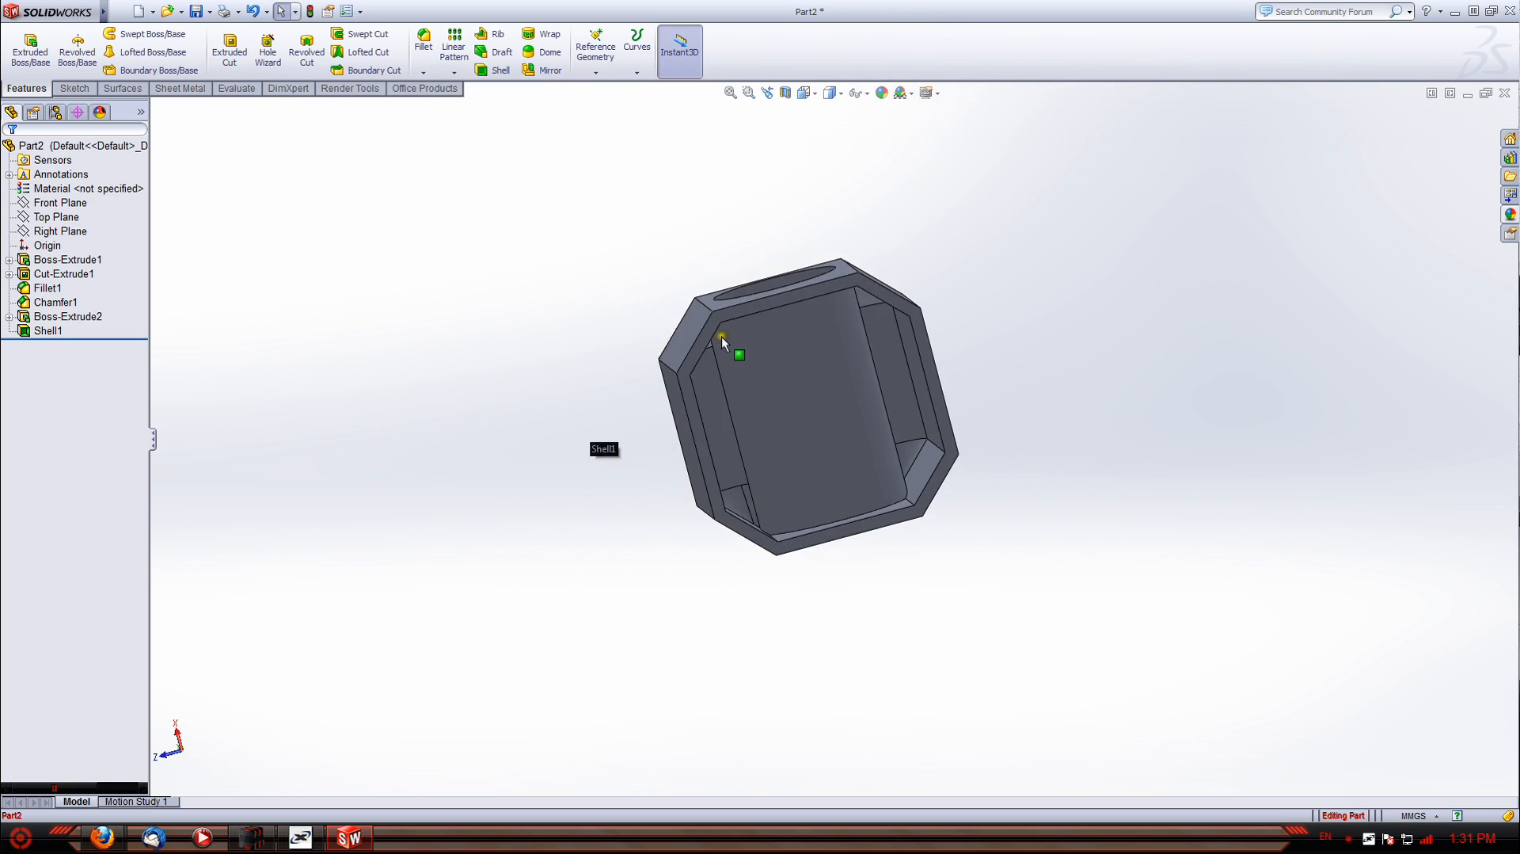
middle_click_drag(721, 335, 794, 509)
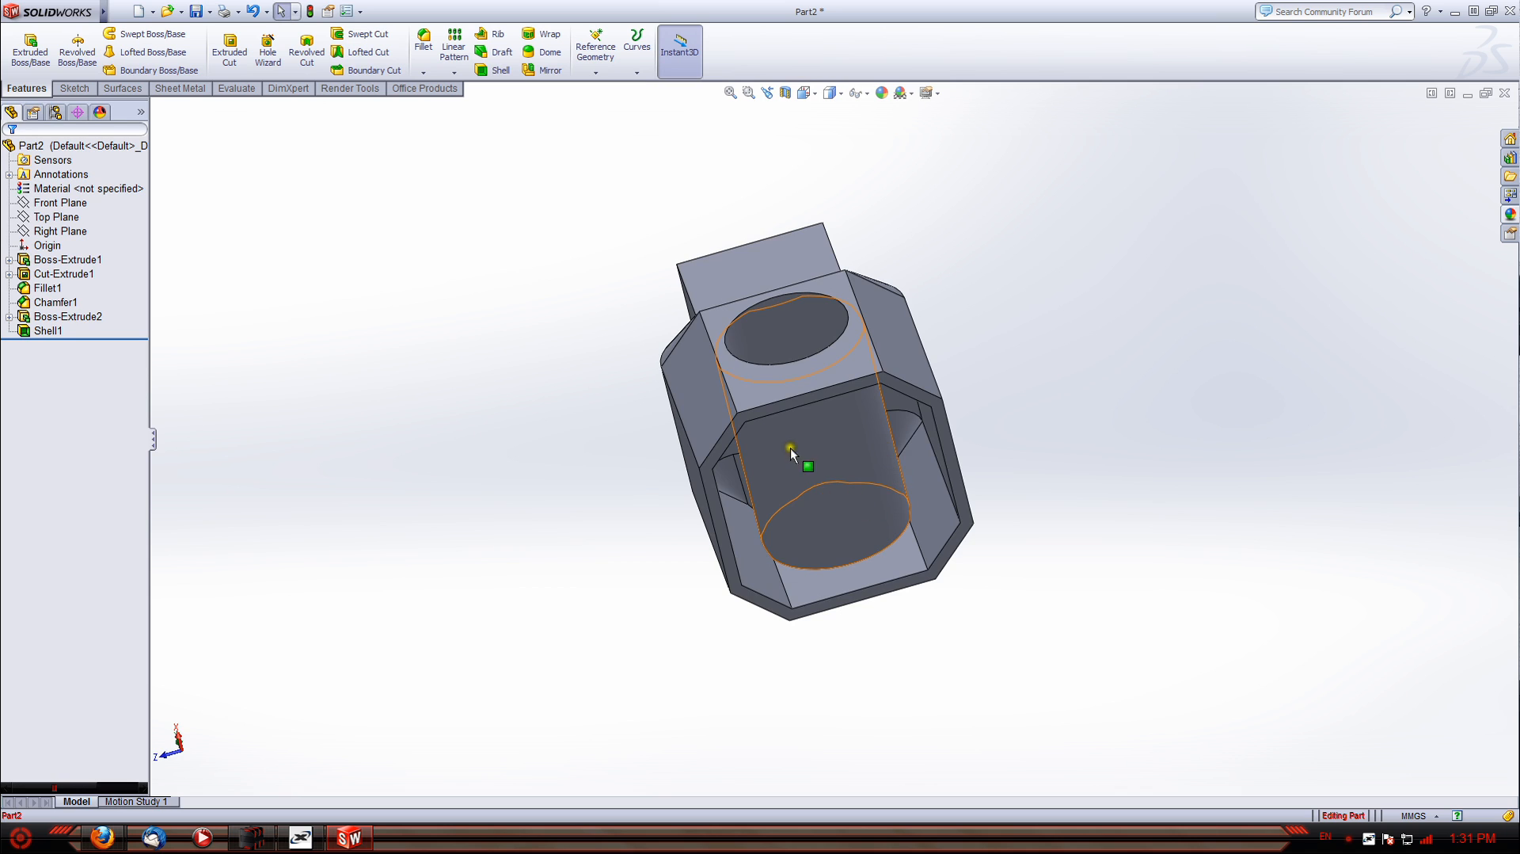
middle_click_drag(790, 448, 927, 586)
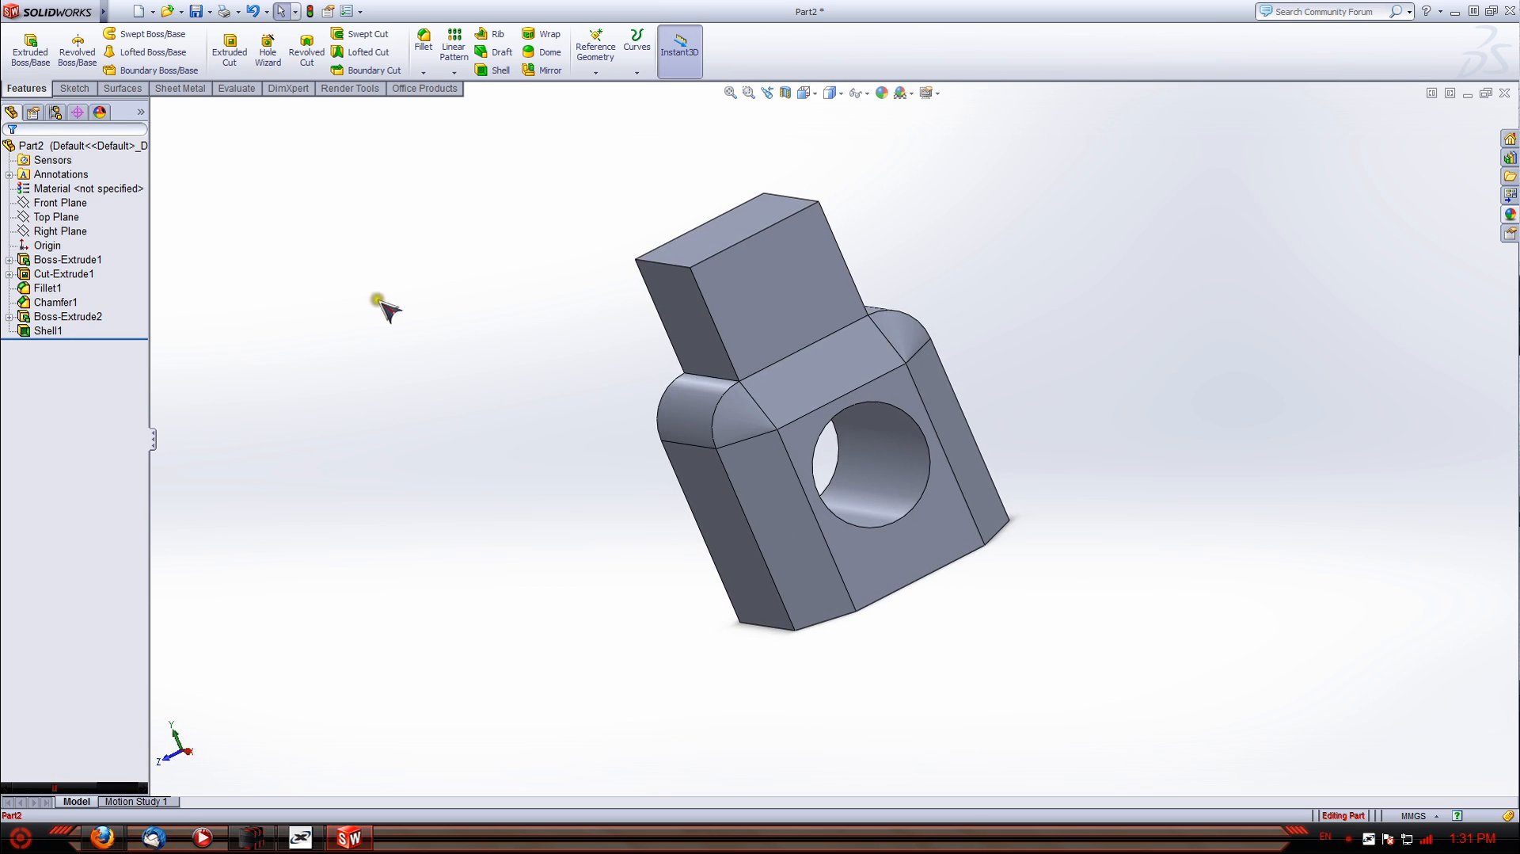
Create a section view of the part through the Right Plane in isometric orientation, with 0 mm offset
key("space")
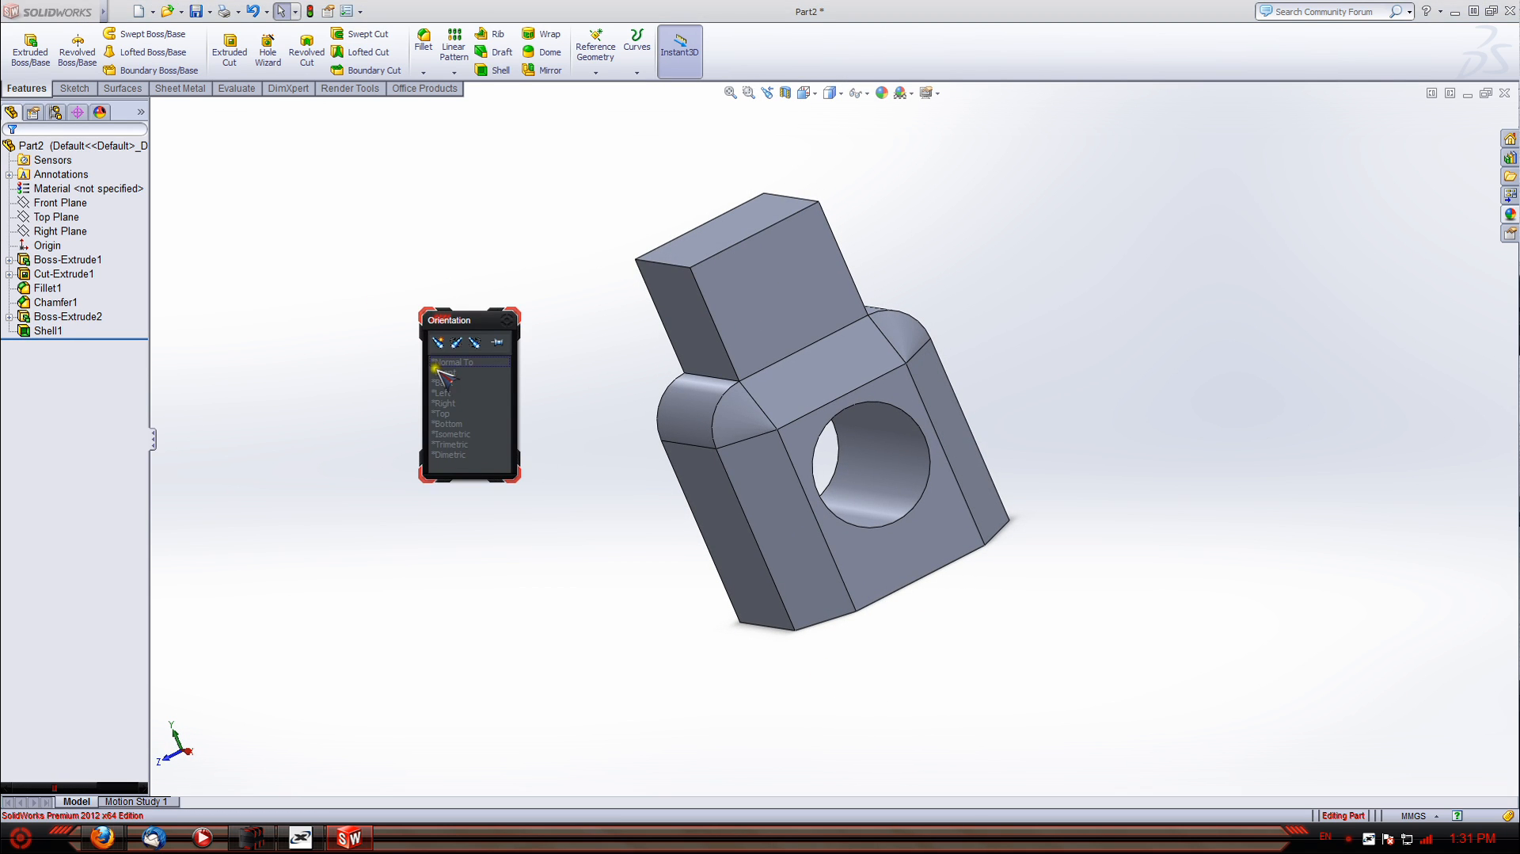
left_click(450, 372)
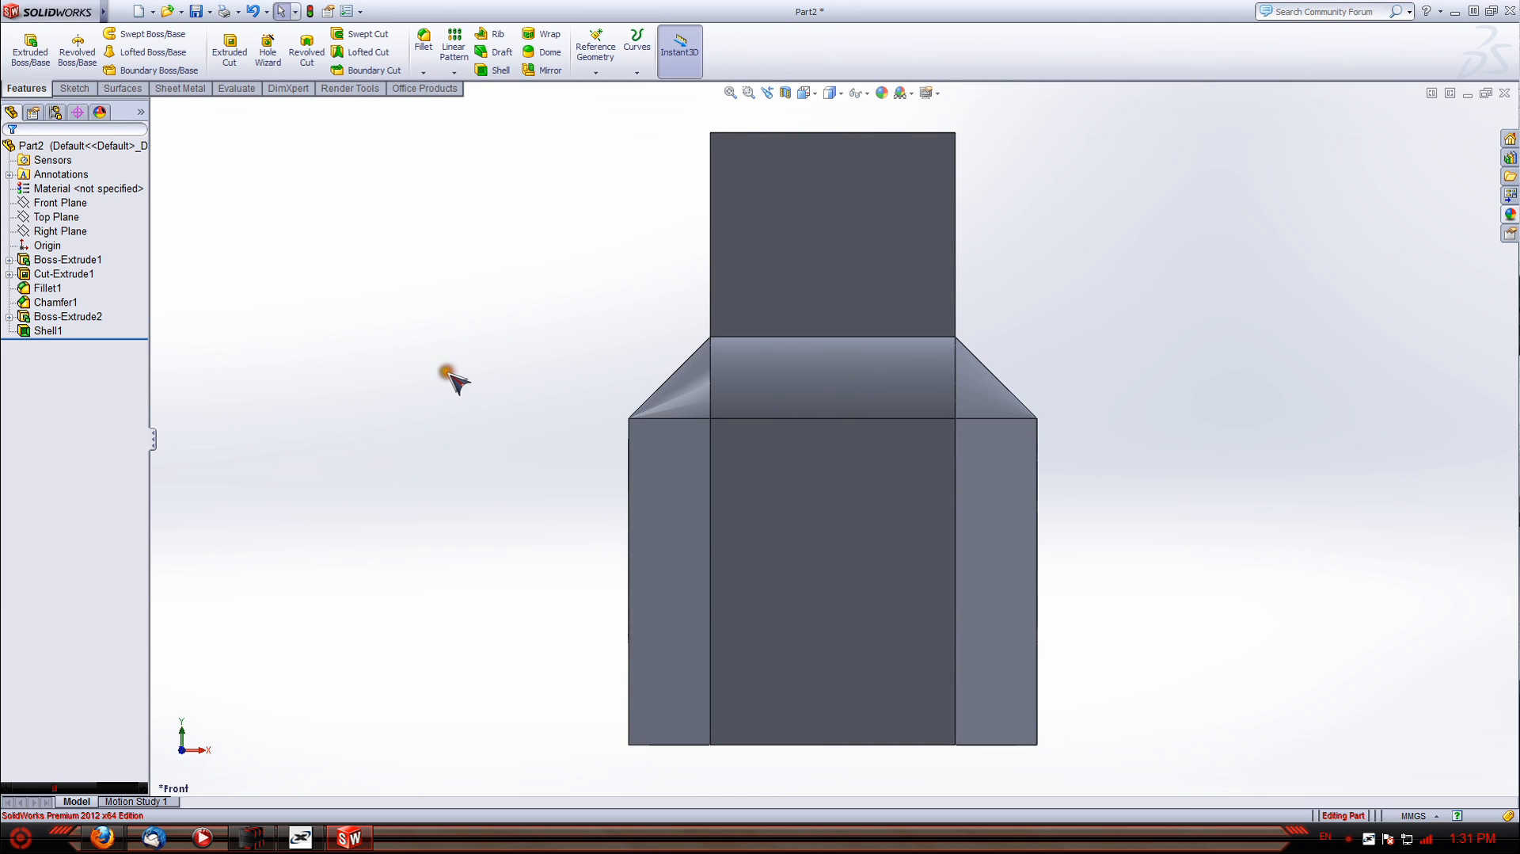
key("space")
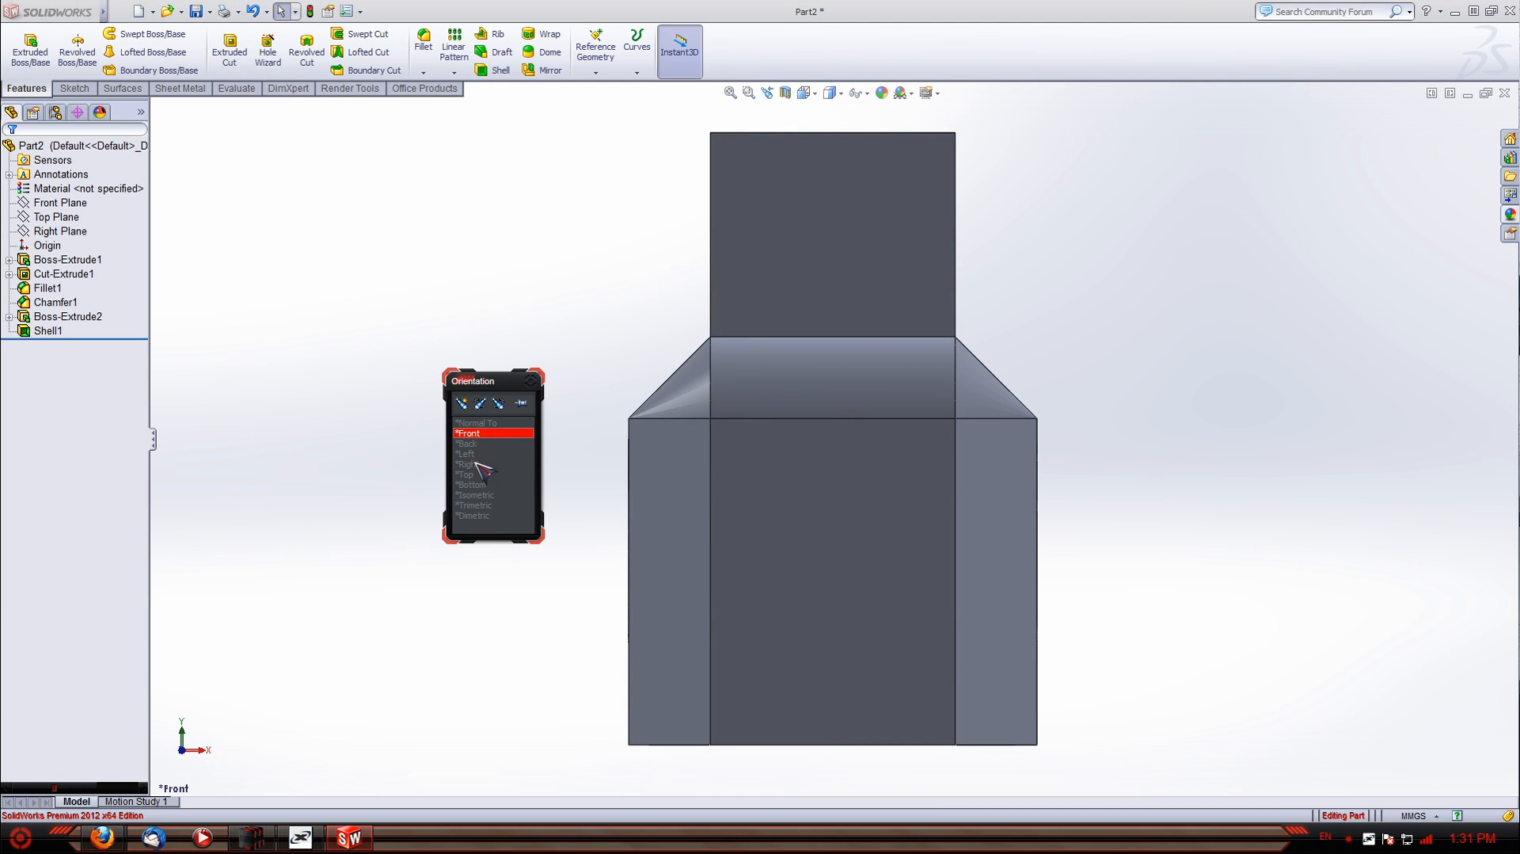
left_click(476, 495)
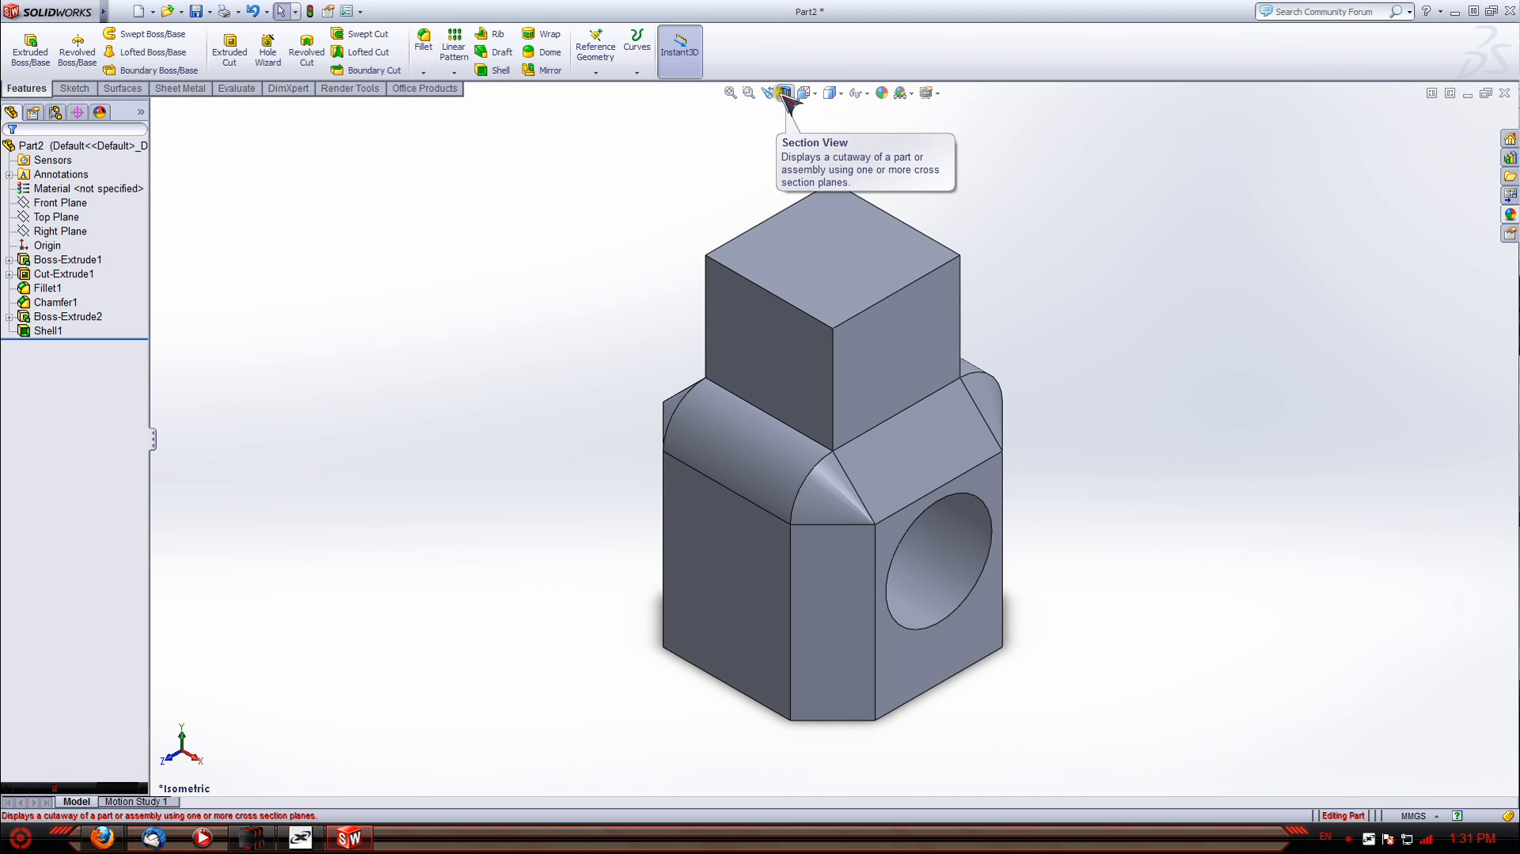
left_click(786, 94)
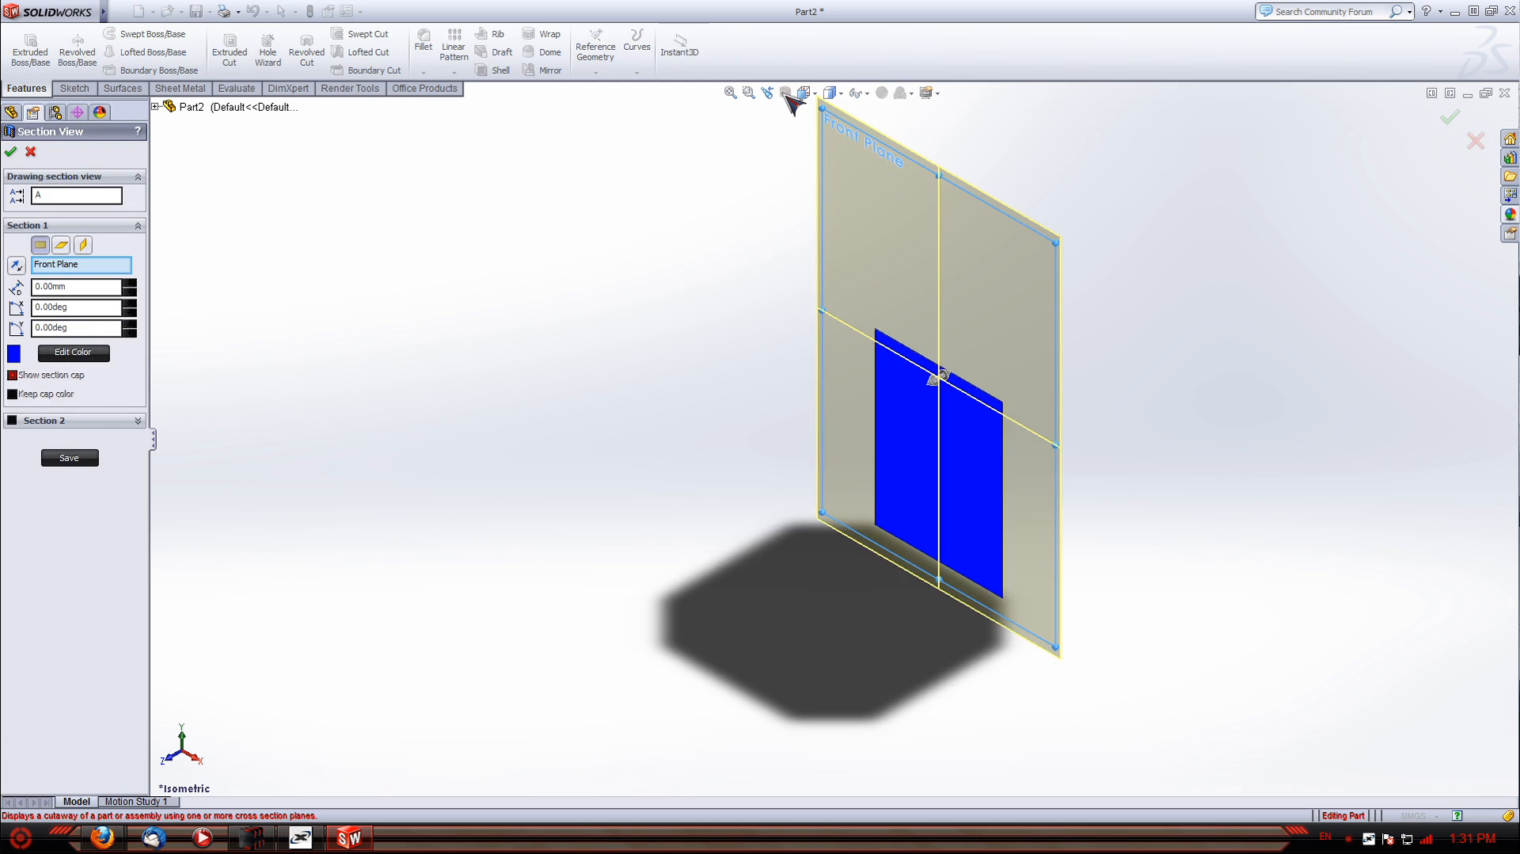
left_click(82, 244)
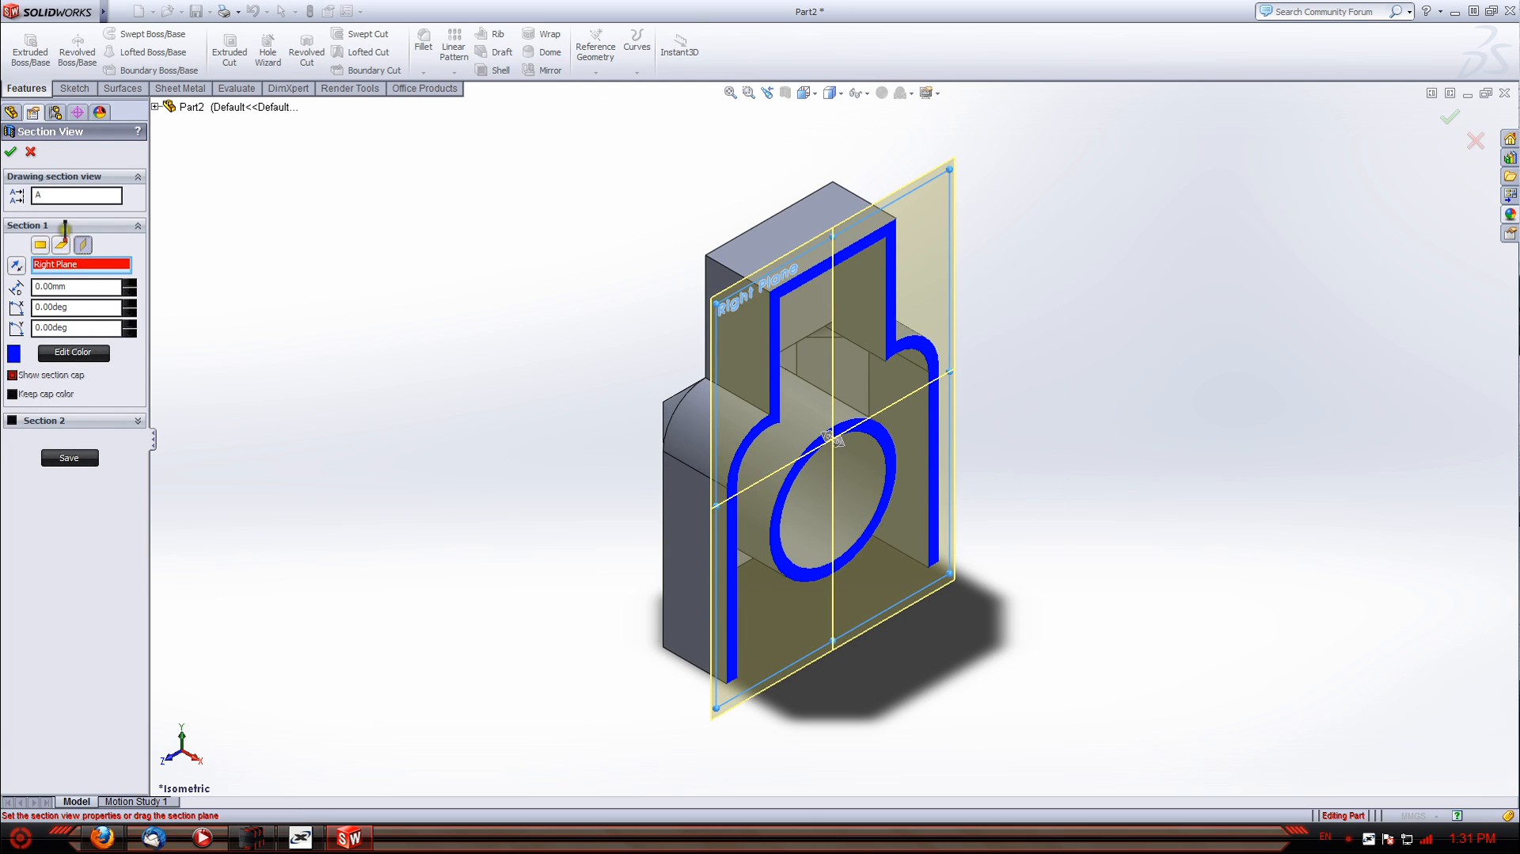
left_click(9, 151)
left_click(389, 335)
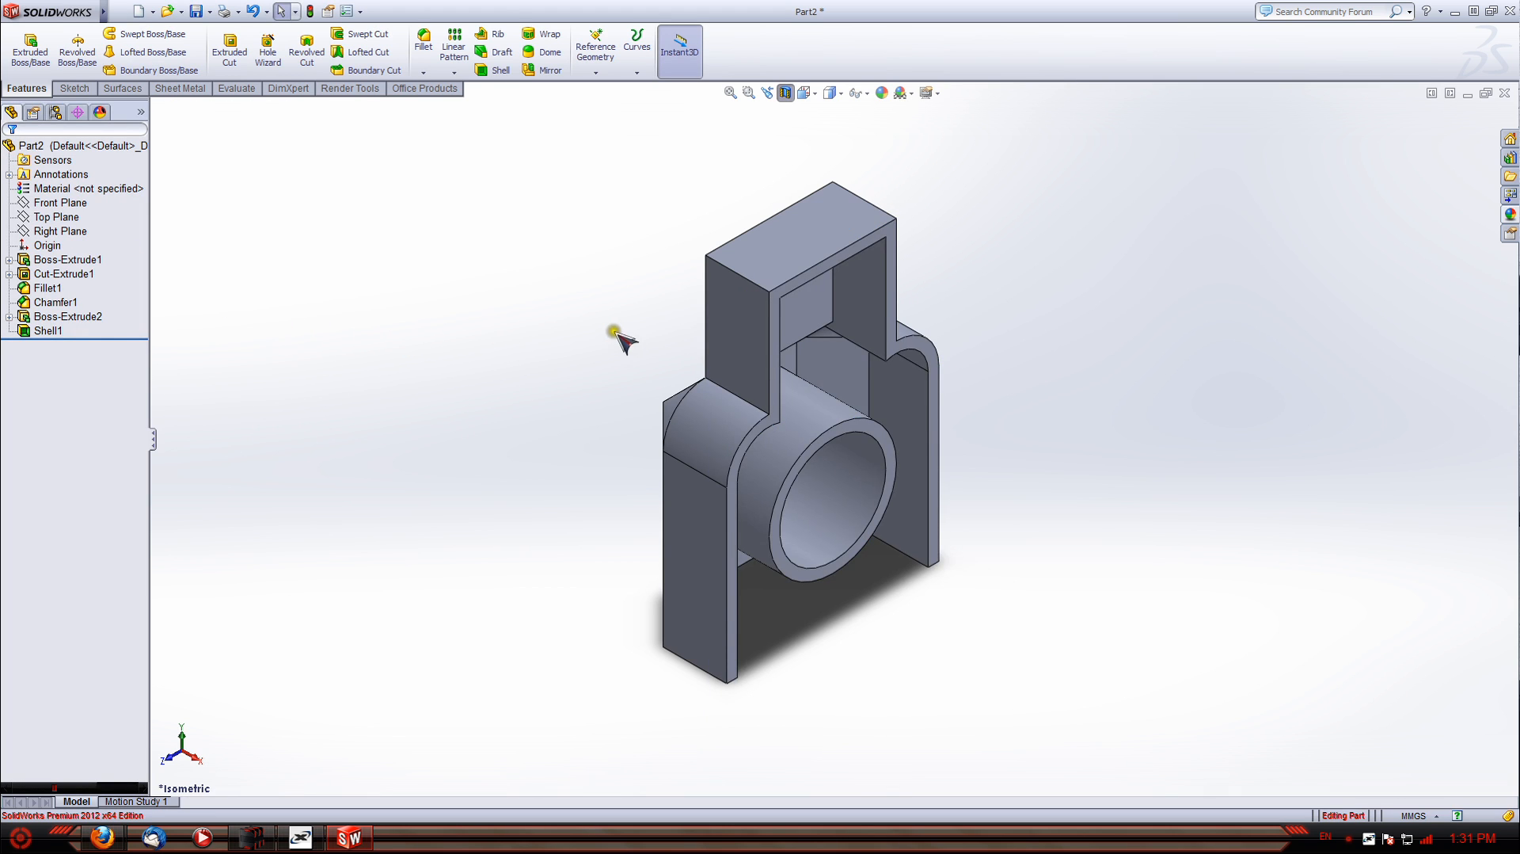
Examine the cutaway interior of the shelled part, turn off the section view and inspect the whole exterior
mouse_move(616, 335)
middle_mouse_down()
mouse_move(502, 254)
mouse_move(587, 251)
mouse_move(611, 230)
mouse_move(513, 210)
mouse_move(644, 244)
middle_mouse_up()
key("Escape")
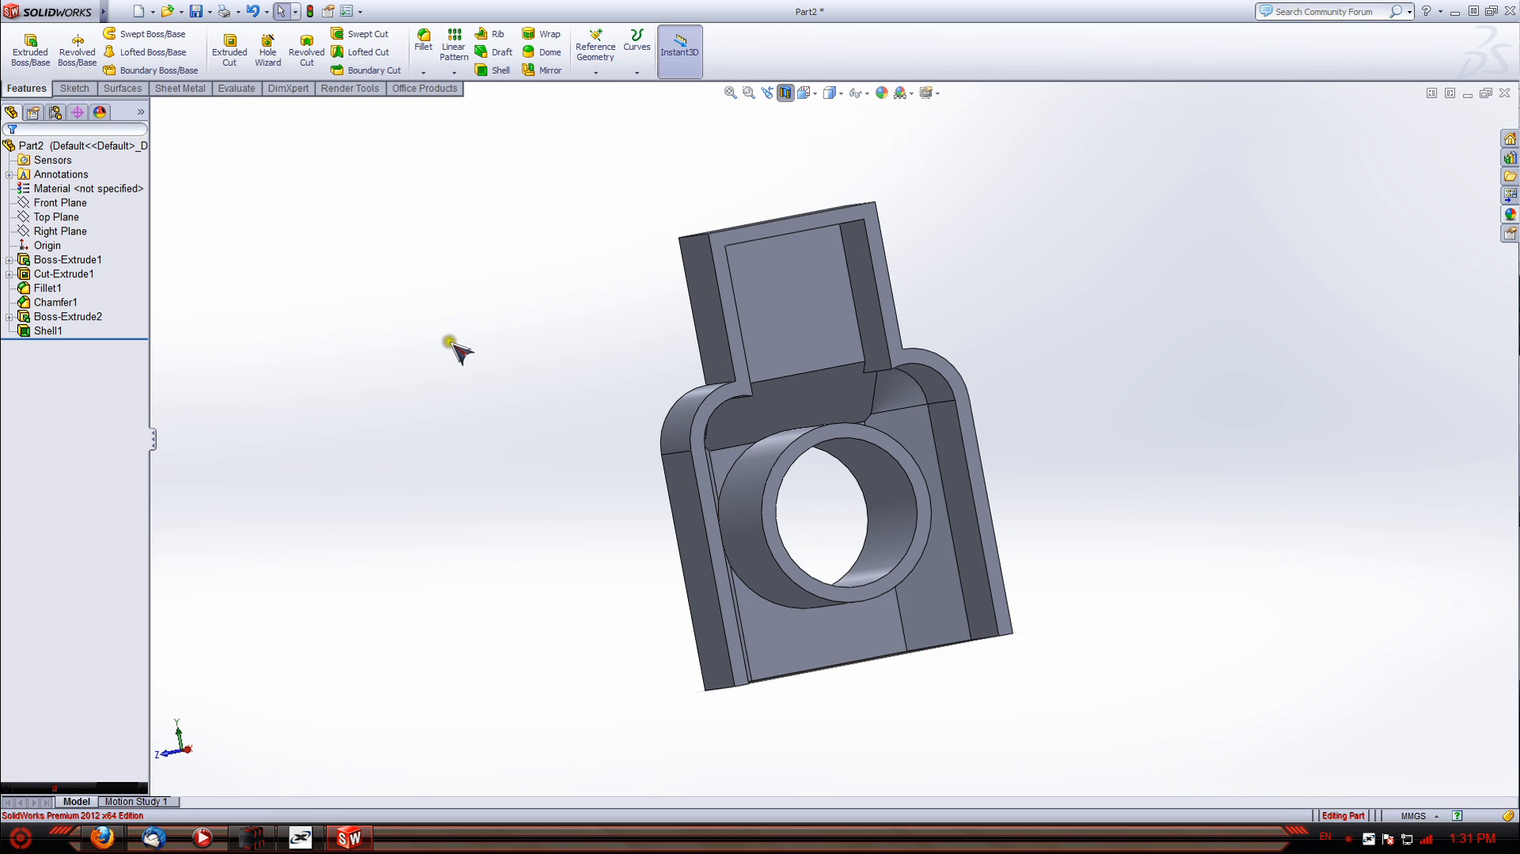
left_click(786, 92)
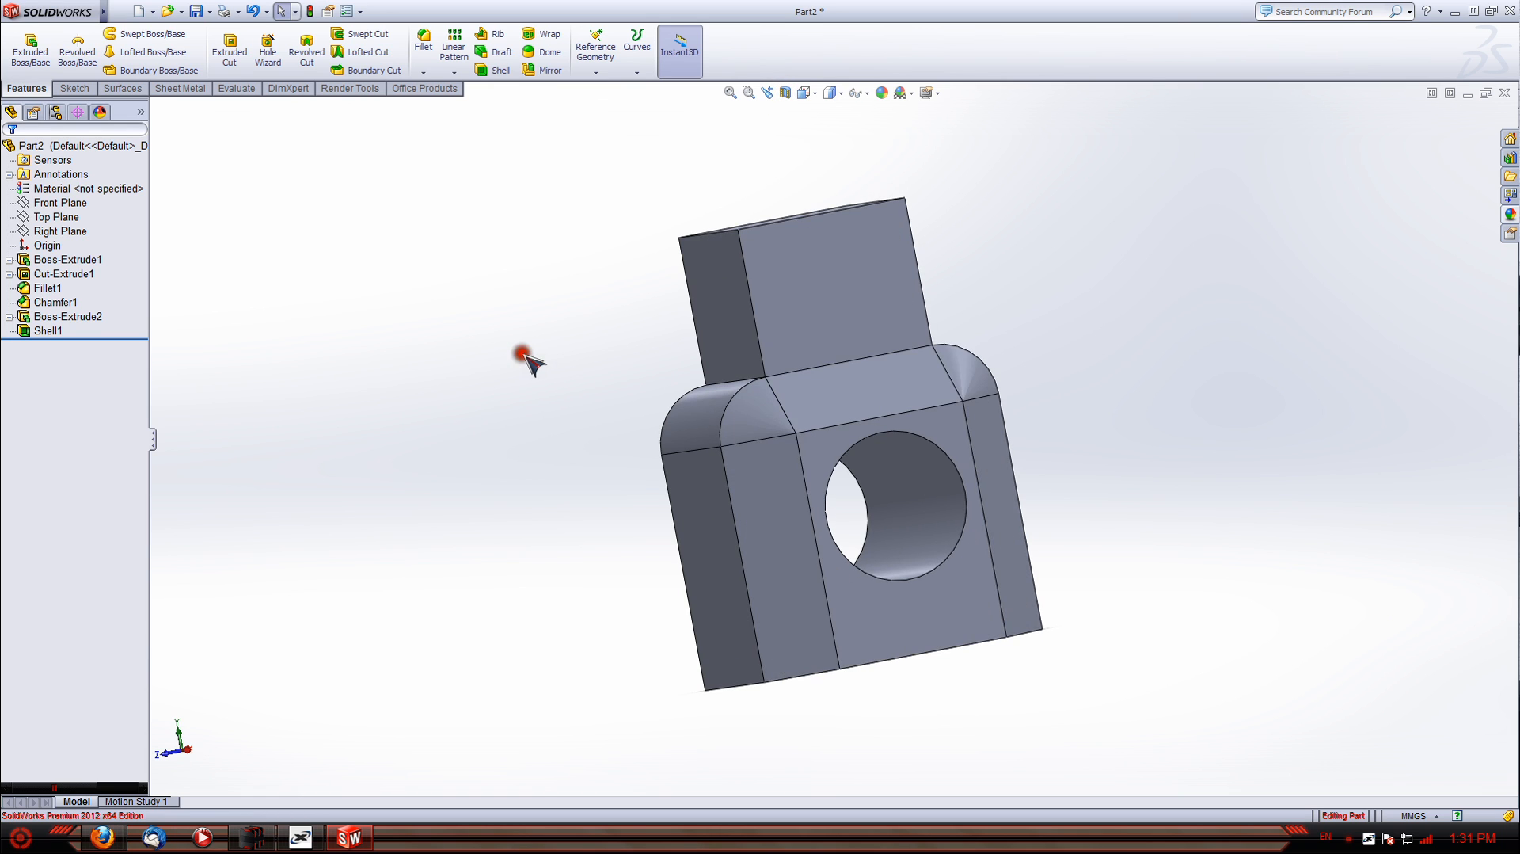
middle_click_drag(526, 359, 643, 407)
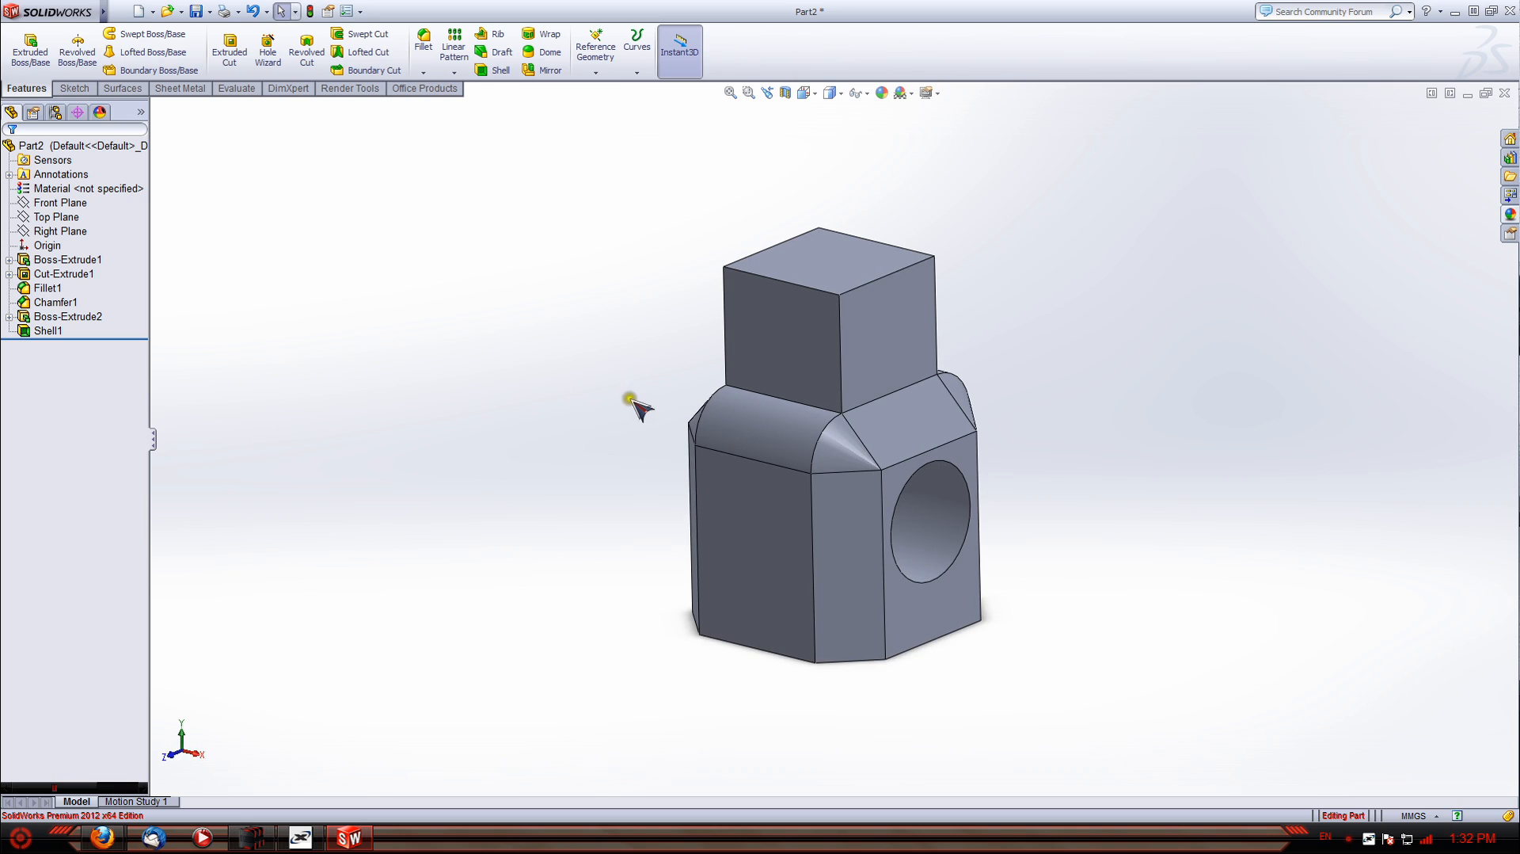